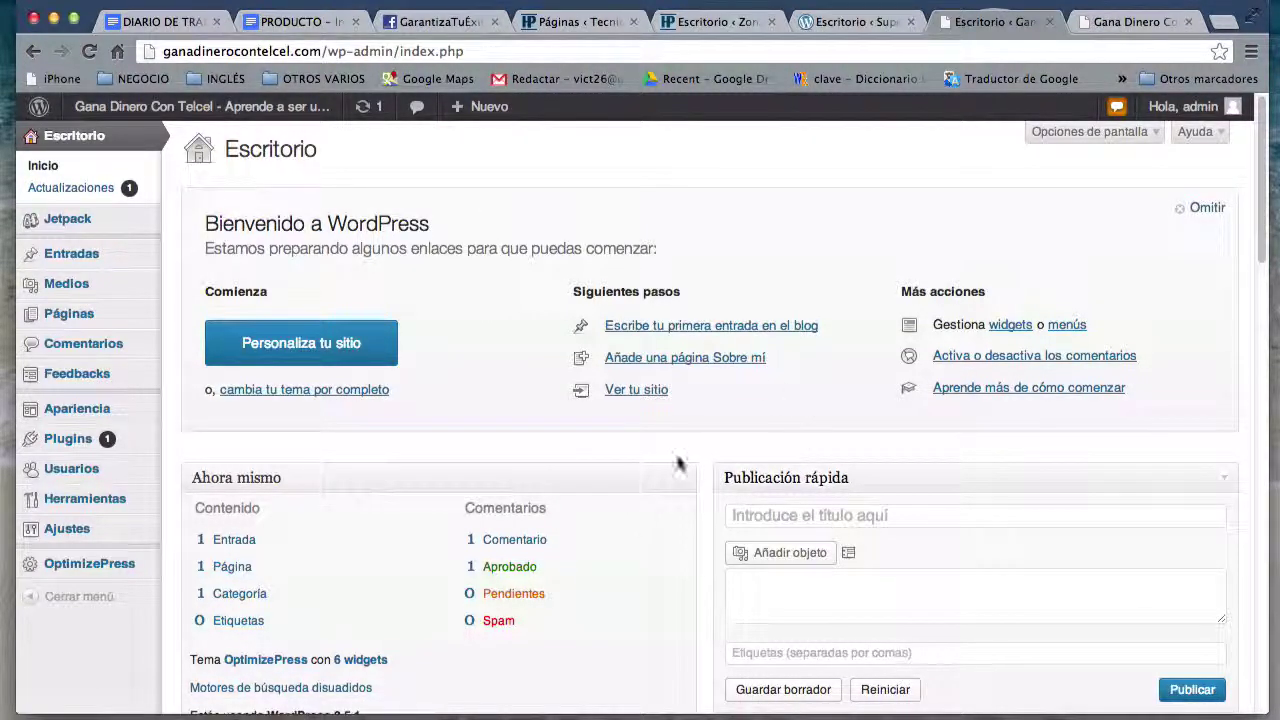
Step: Look through the WordPress dashboard, and view the site's public front page with the OptimizePress Getting Started Guide
scroll(676, 468, down, 15)
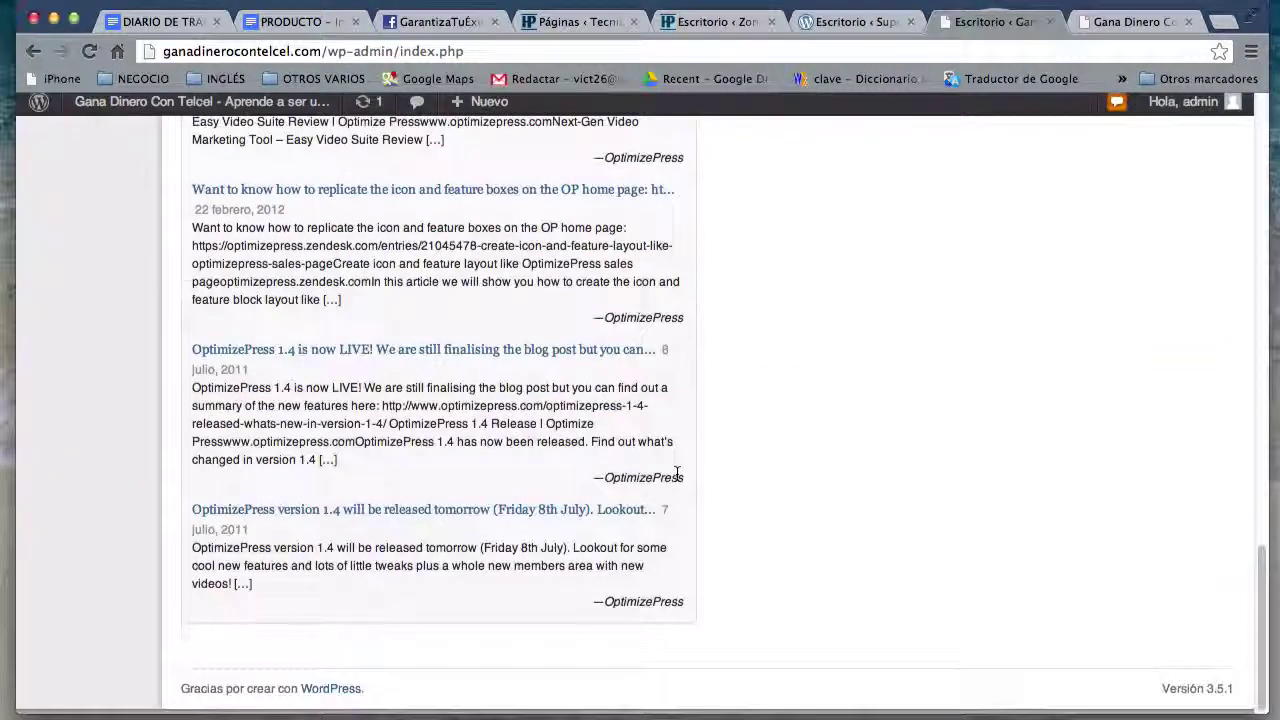
scroll(676, 472, up, 10)
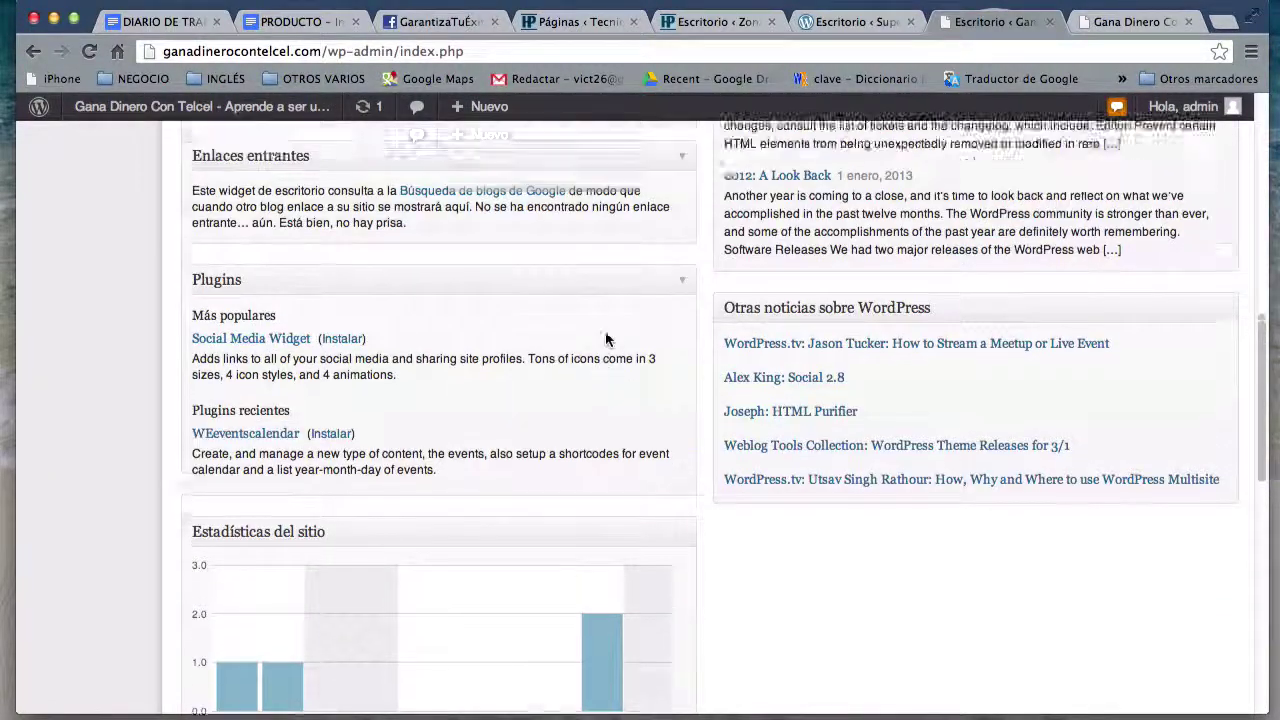
scroll(605, 340, up, 10)
scroll(606, 337, down, 2)
scroll(606, 337, up, 2)
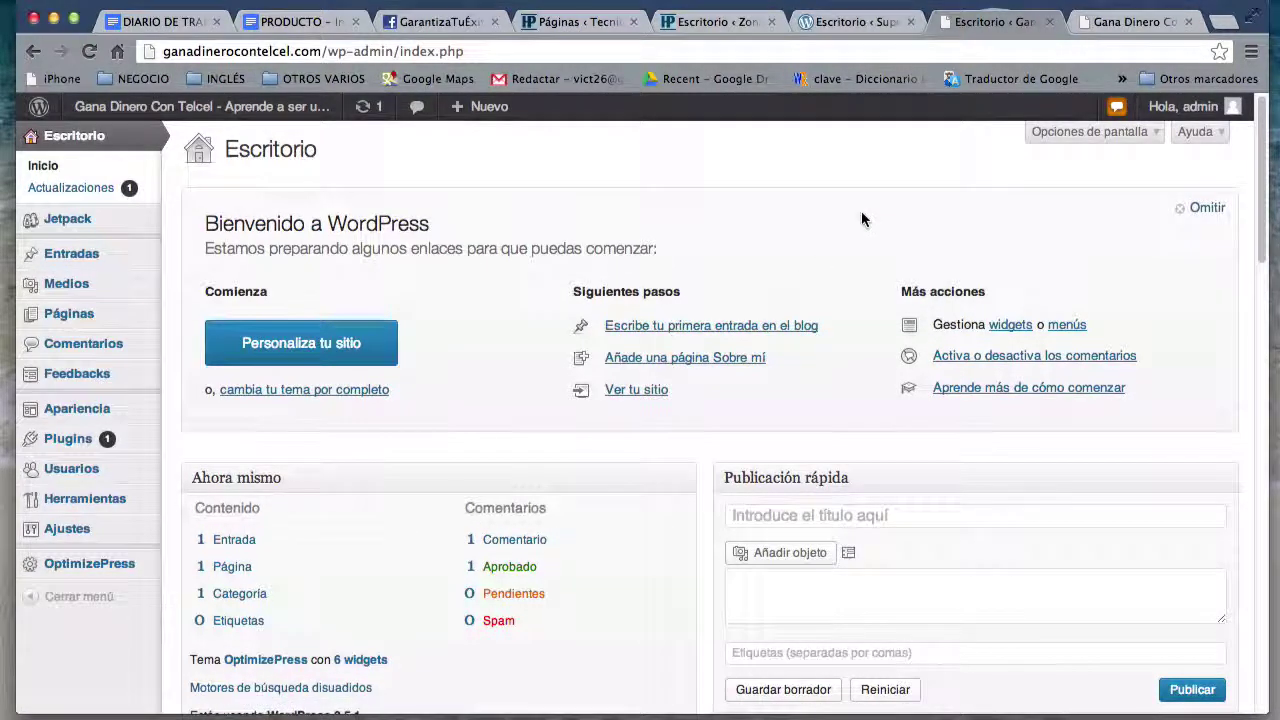
click(1115, 25)
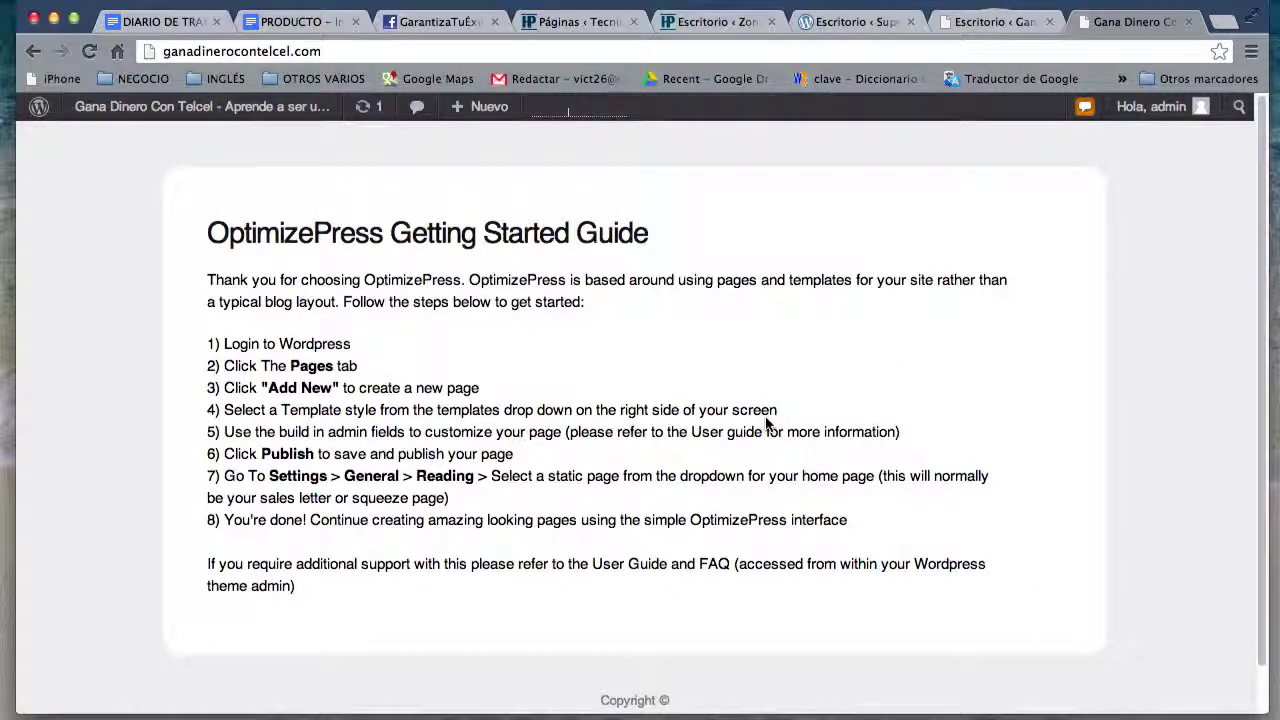
scroll(436, 248, down, 2)
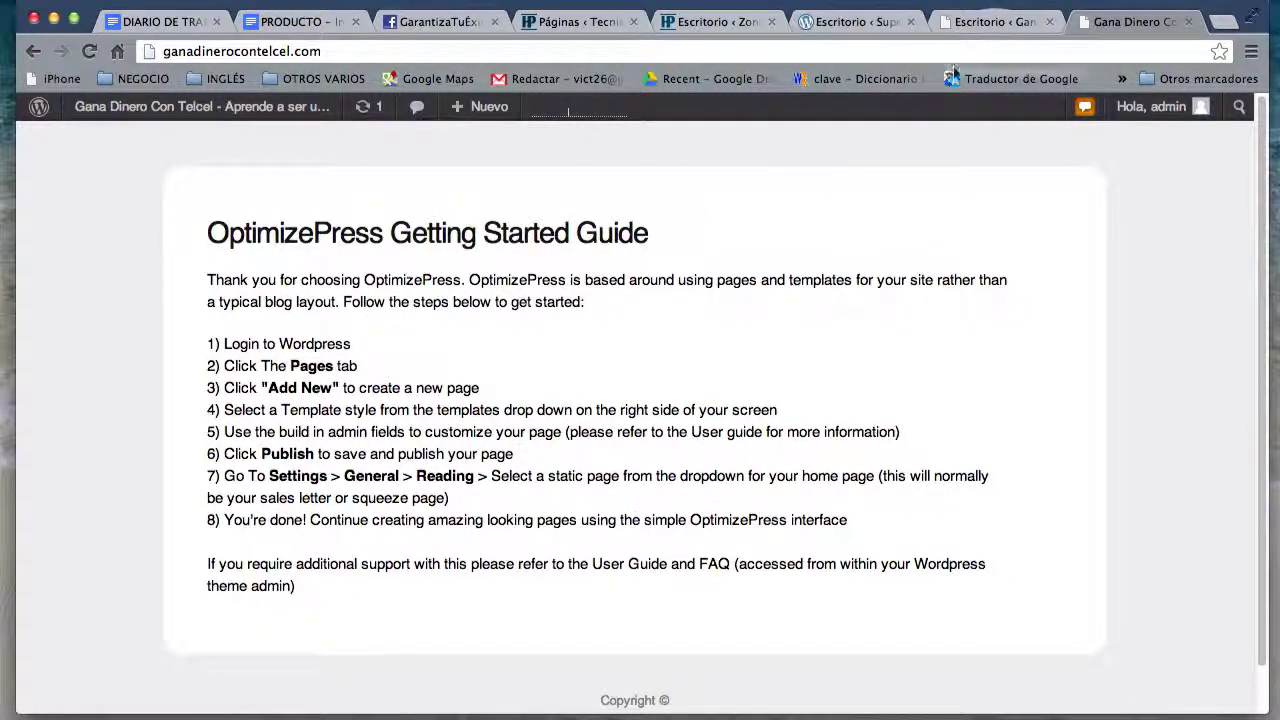
Step: Restore the closed dashboard page in the browser and look over its contents
click(1049, 21)
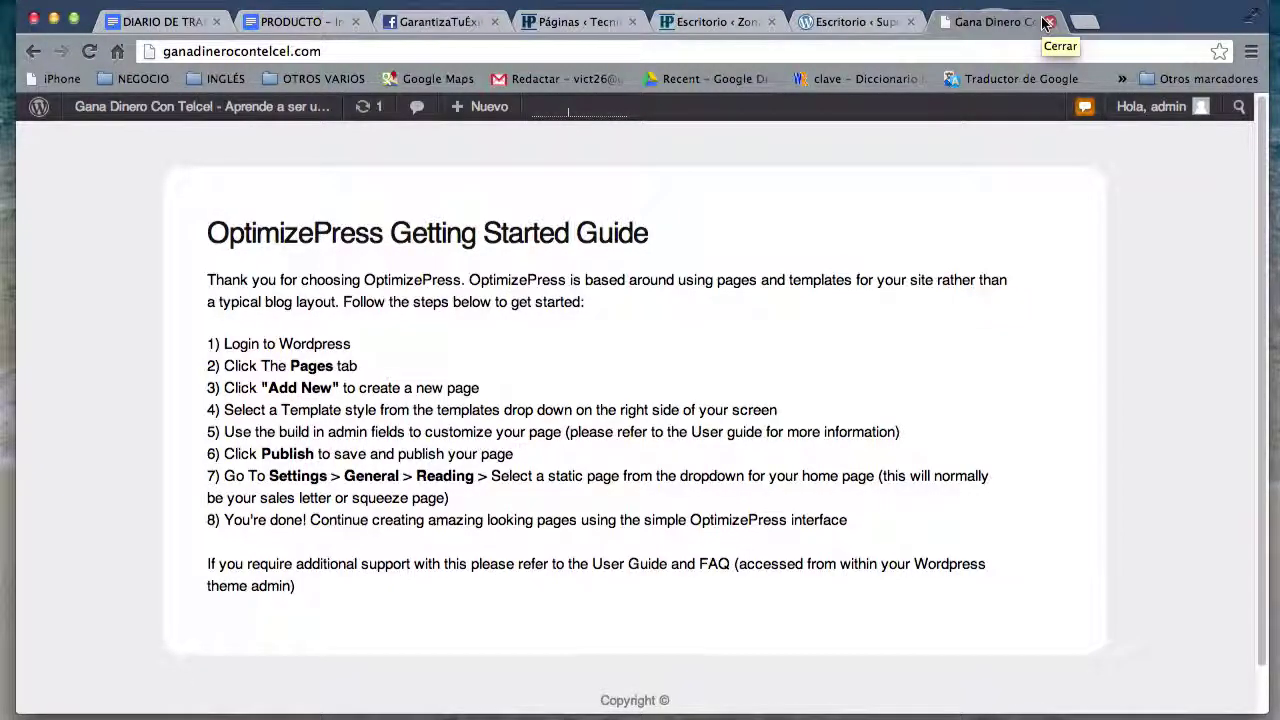
key(super+shift+t)
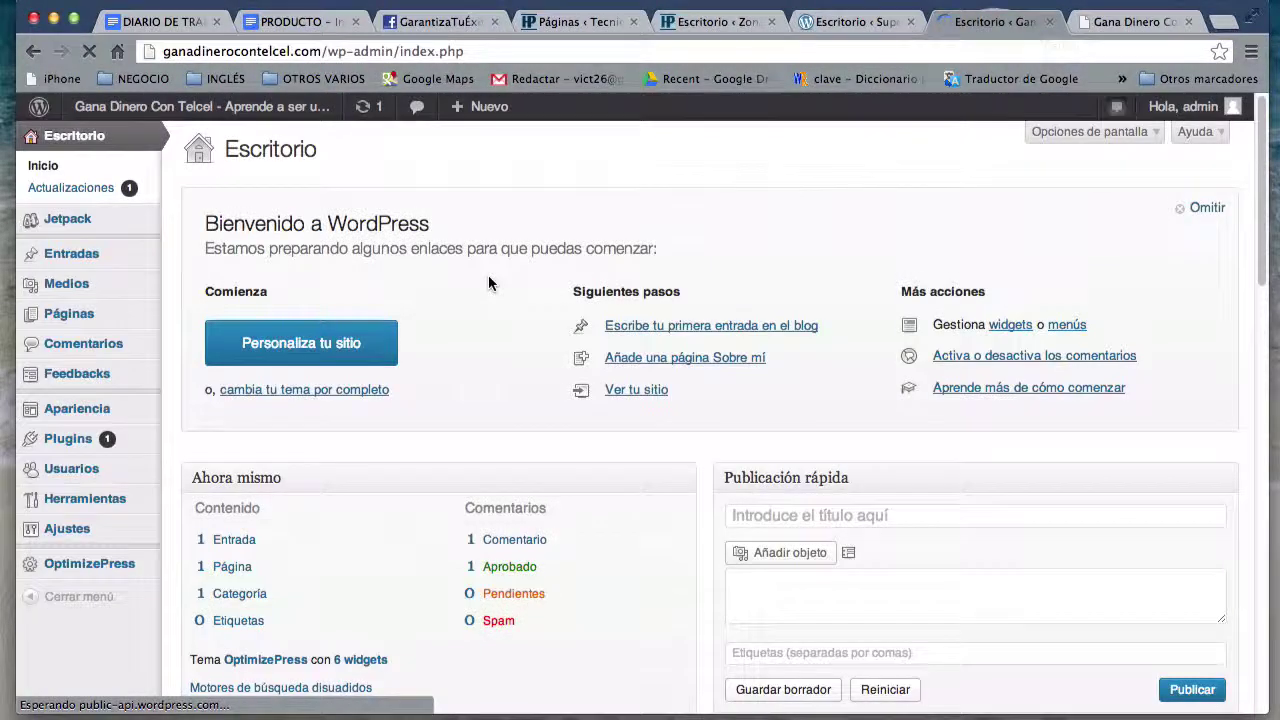
scroll(510, 446, down, 6)
scroll(510, 446, up, 6)
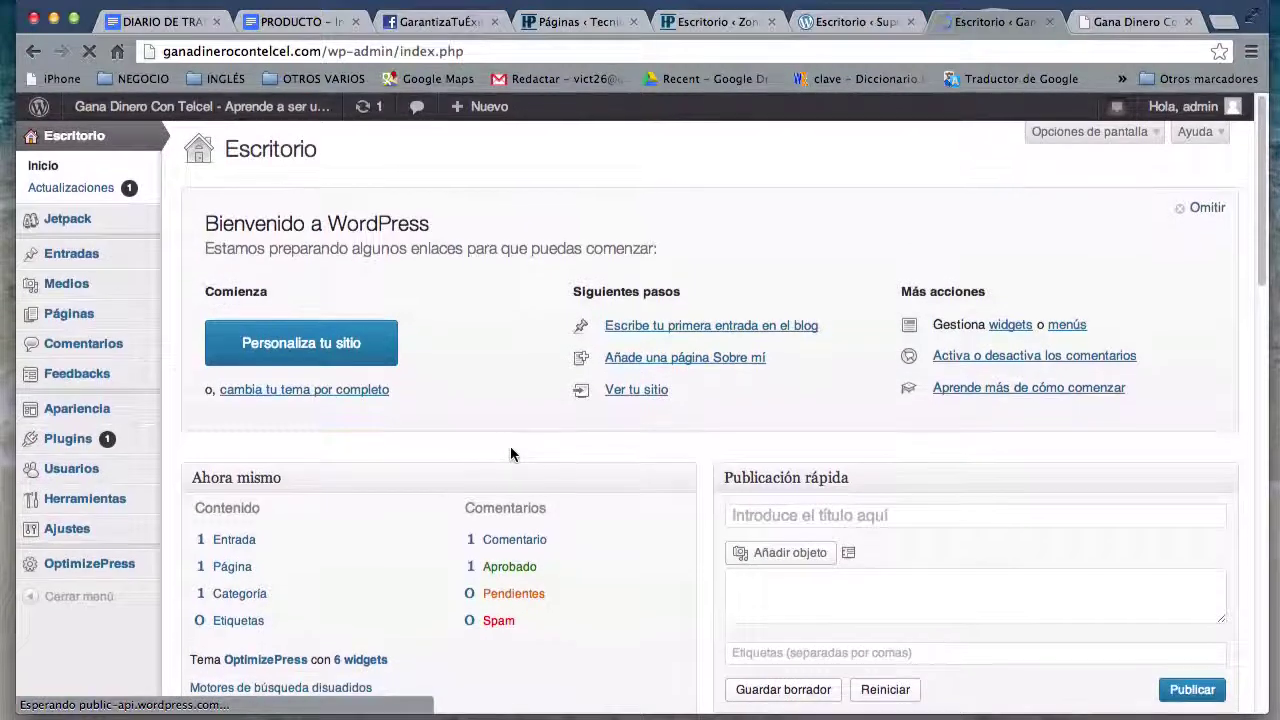
Step: Search the plugins available for installation for "jetpack" and locate the Jetpack by WordPress.com entry
mouse_move(86, 228)
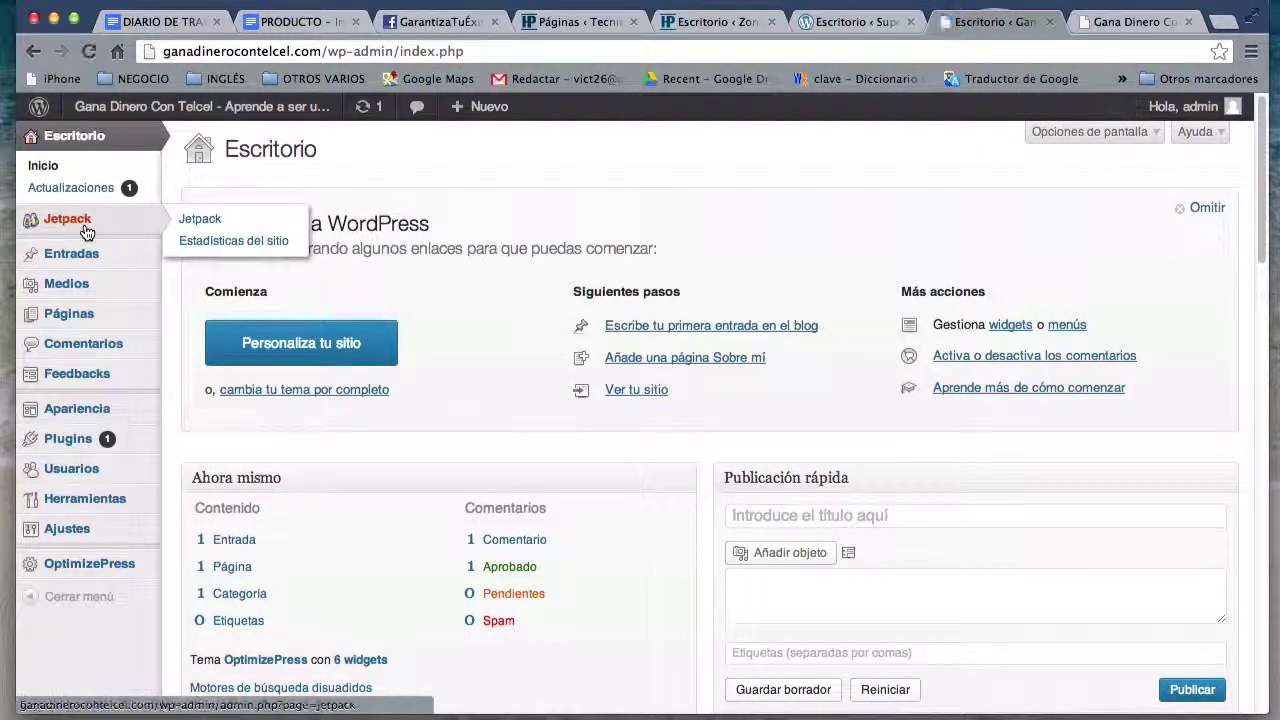
click(76, 444)
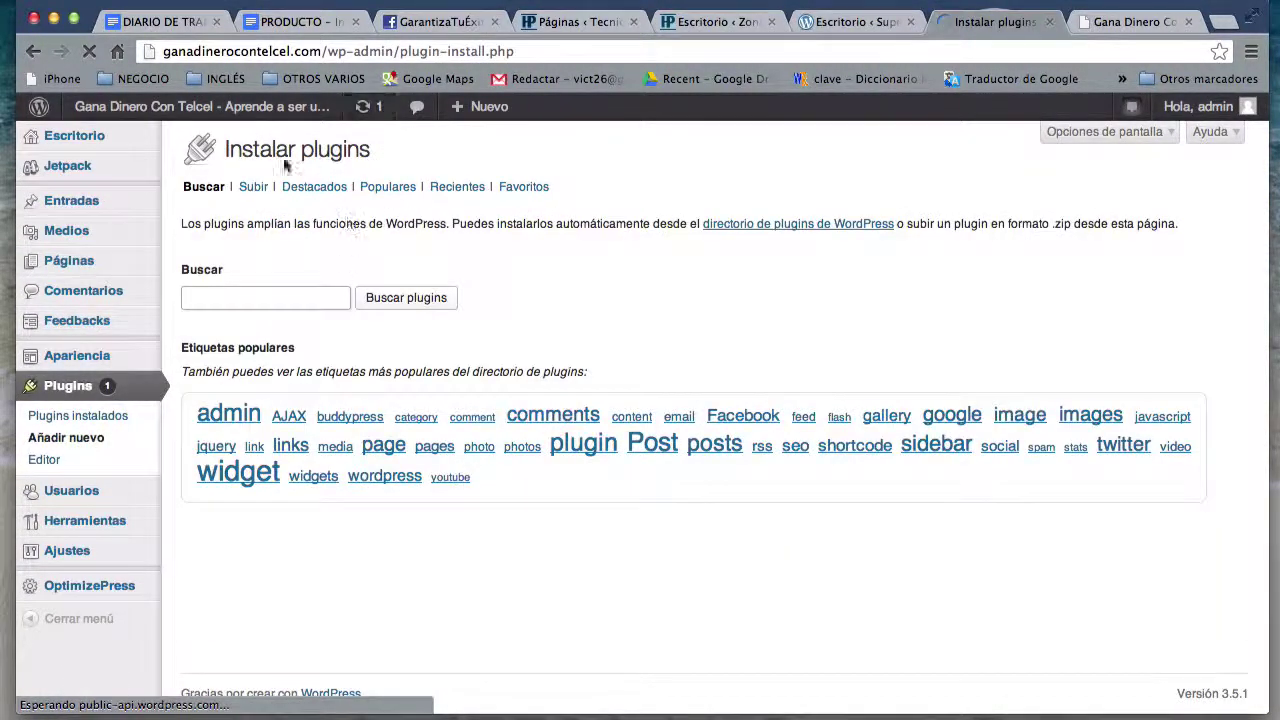
drag(245, 150, 394, 151)
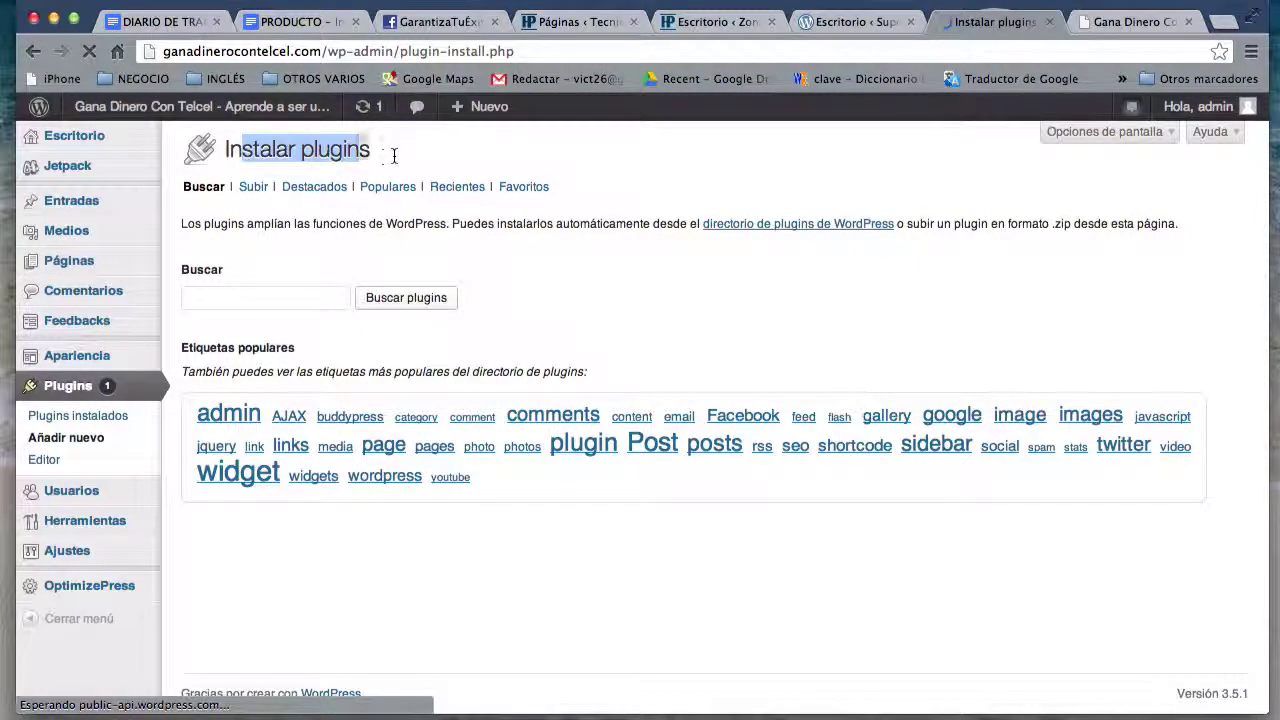
click(283, 298)
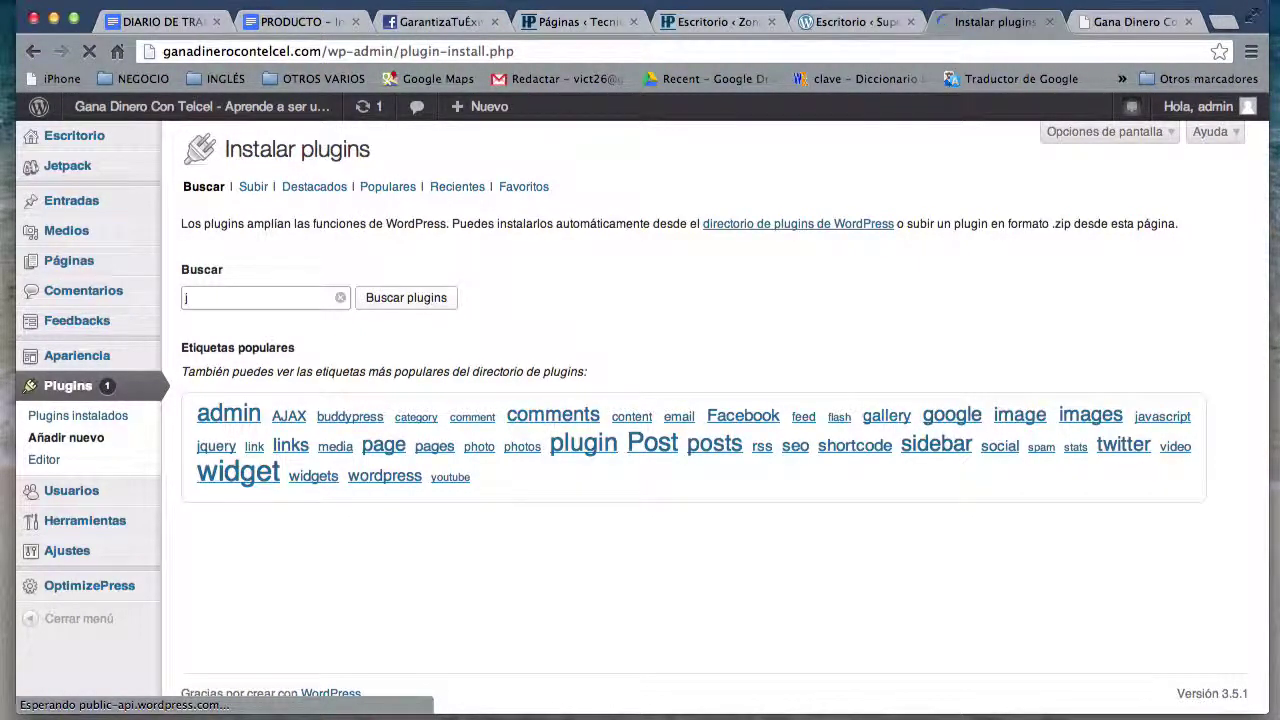
text(jetpack)
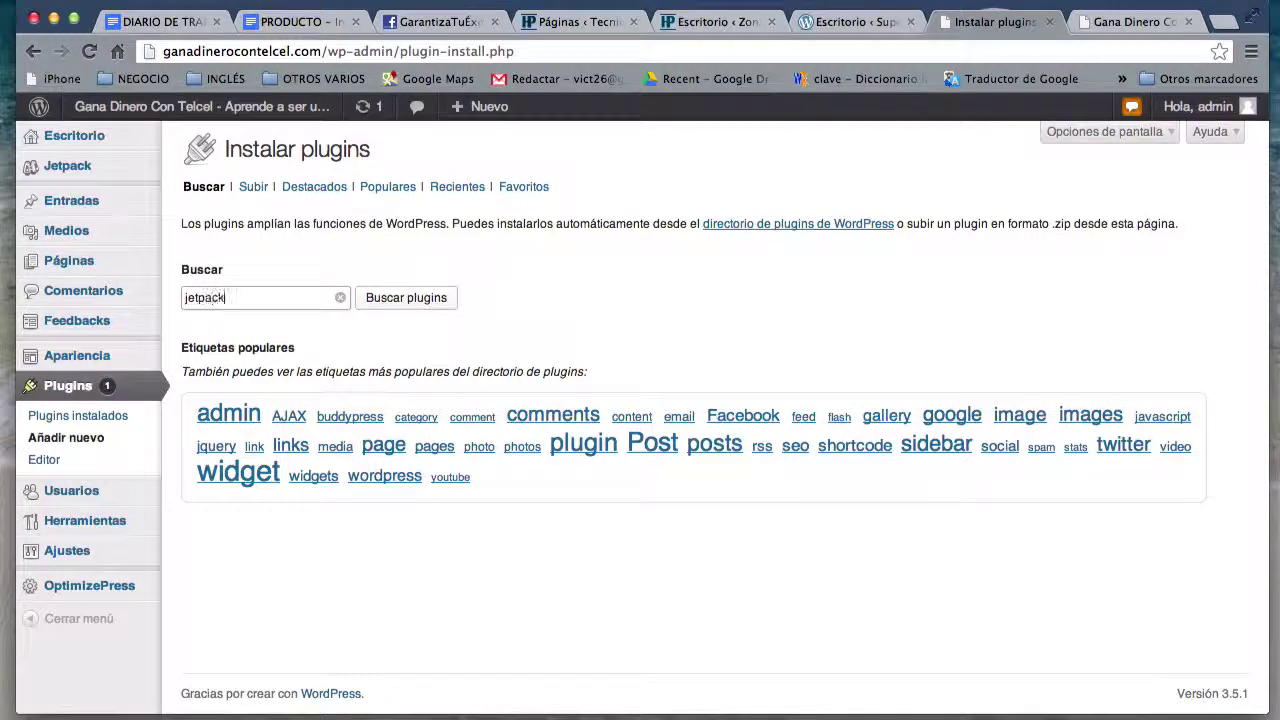
click(430, 297)
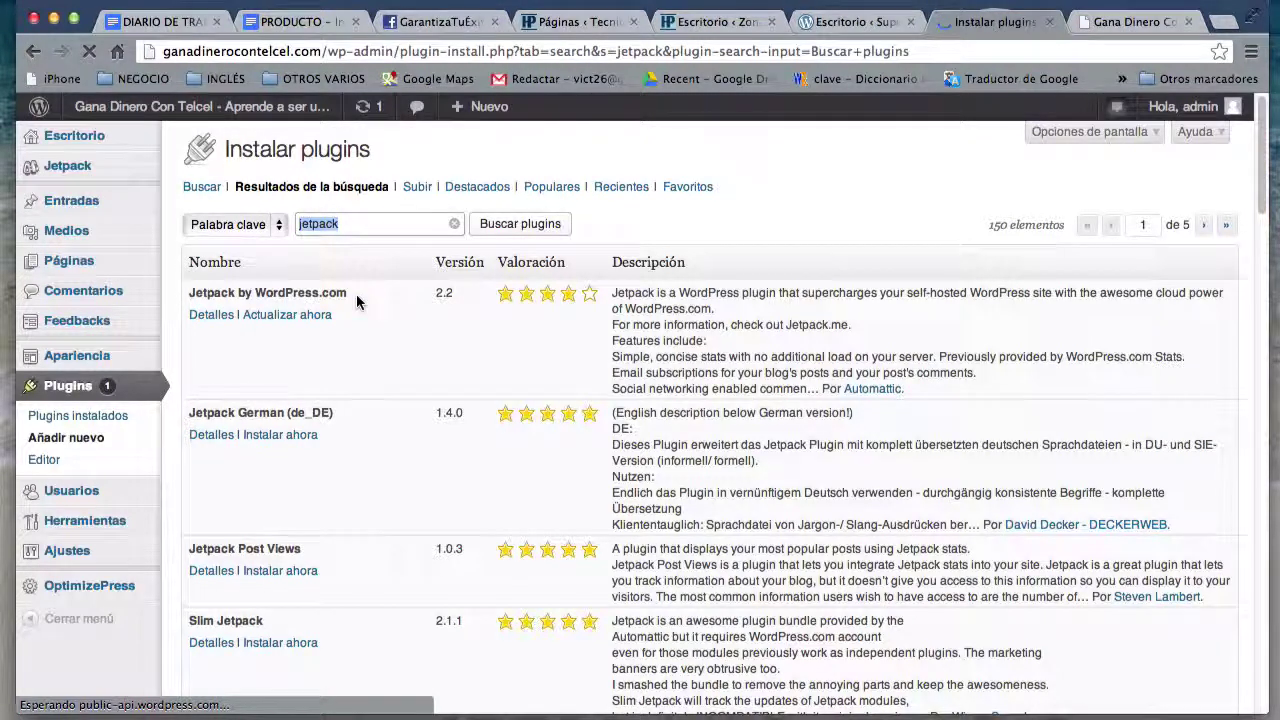
drag(357, 302, 207, 290)
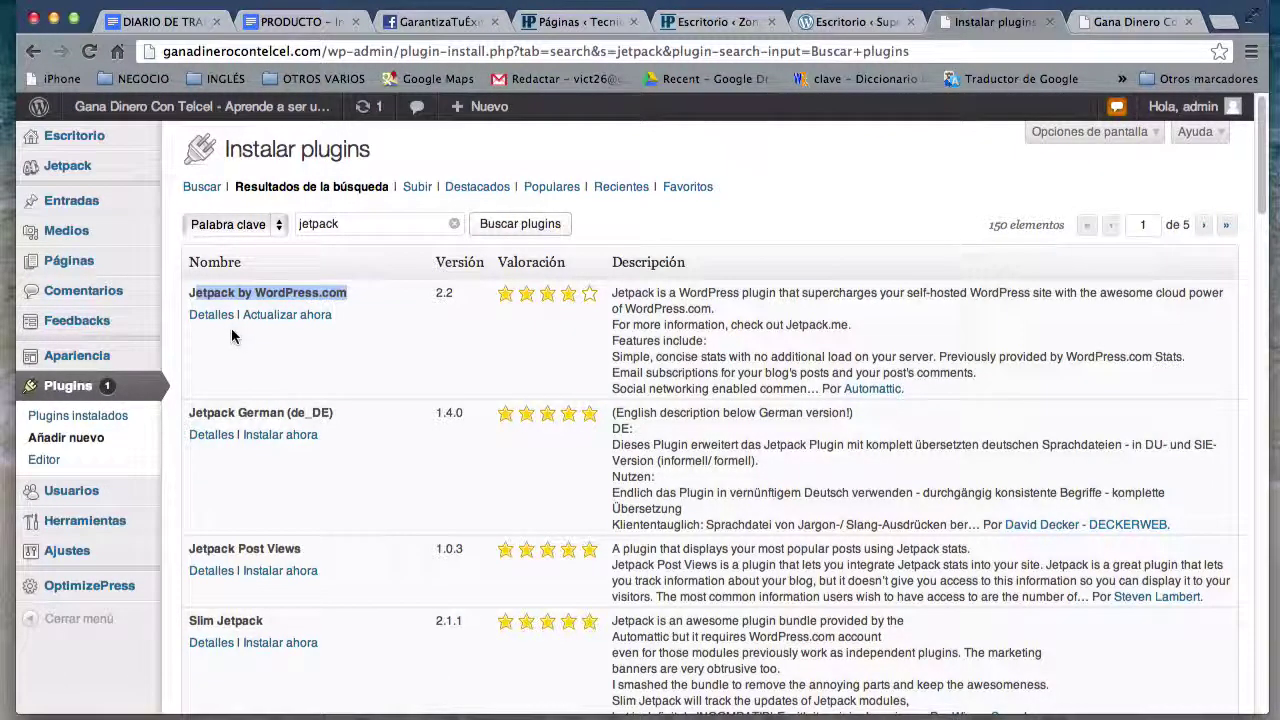
Step: Open the installed Jetpack plugin's page and review its modules, focusing on Estadísticas de WordPress.com
mouse_move(70, 172)
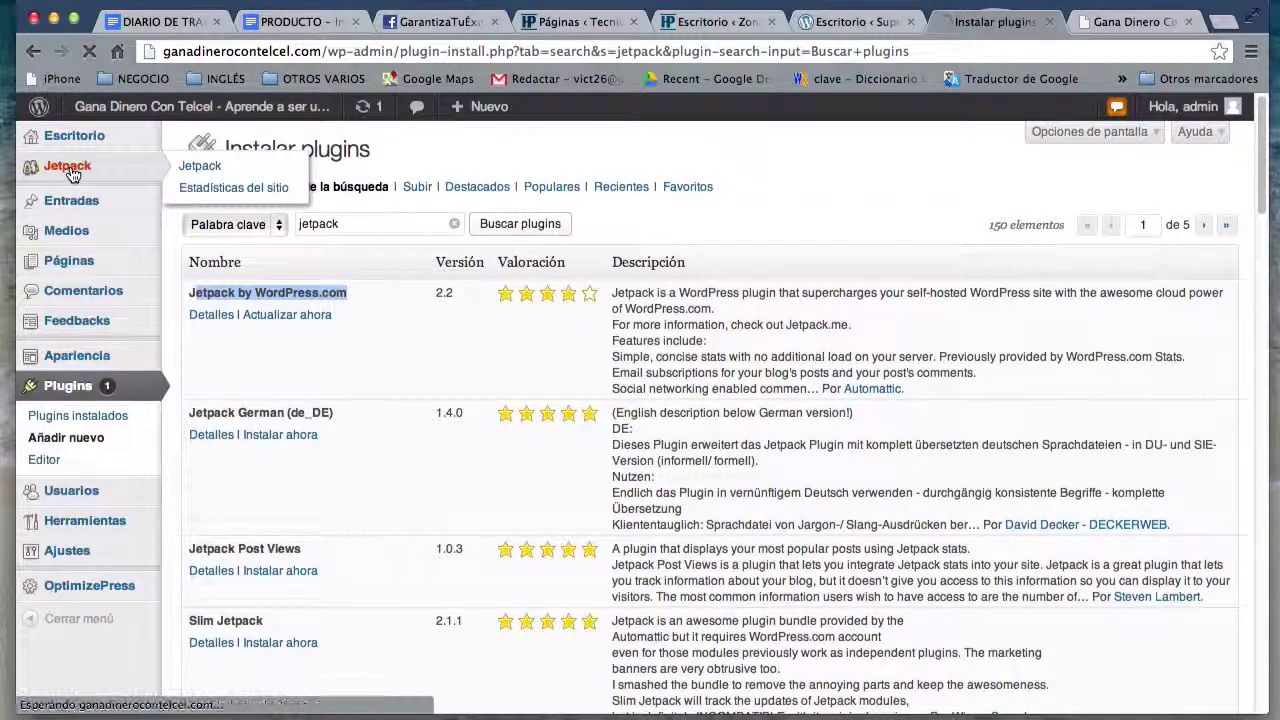
click(70, 175)
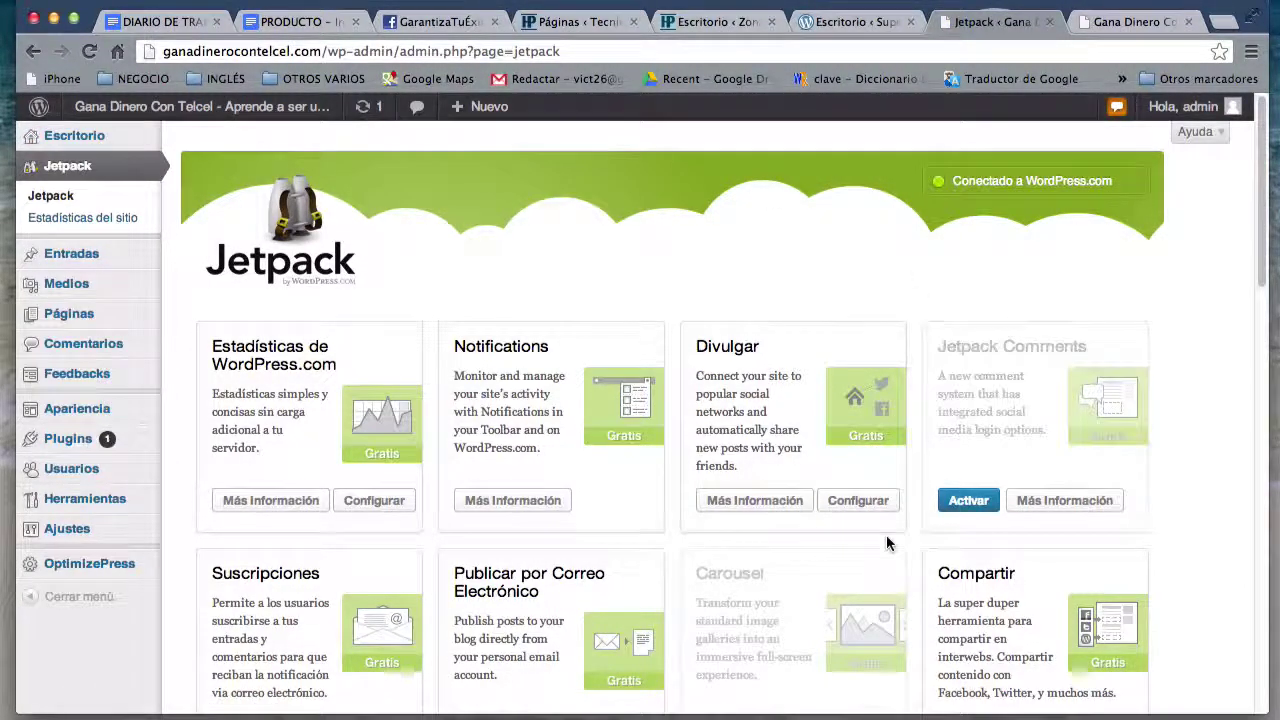
scroll(887, 543, down, 15)
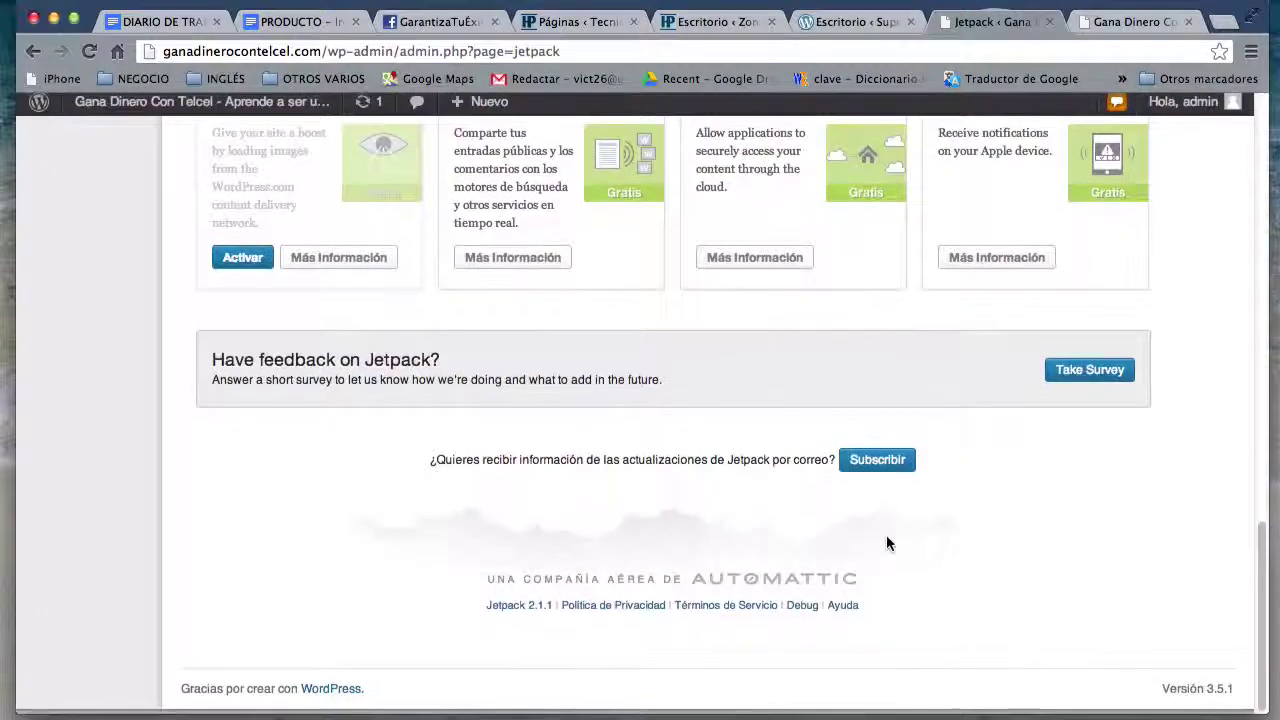
scroll(1000, 394, up, 10)
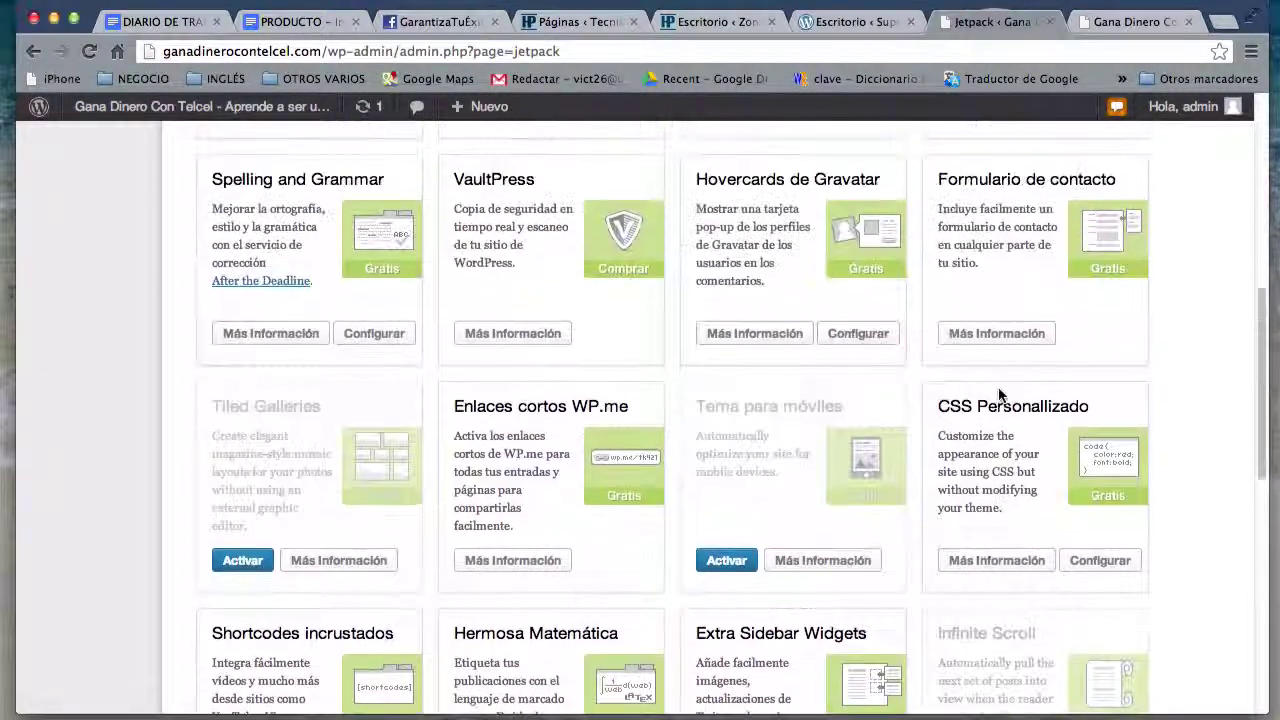
scroll(1000, 394, up, 8)
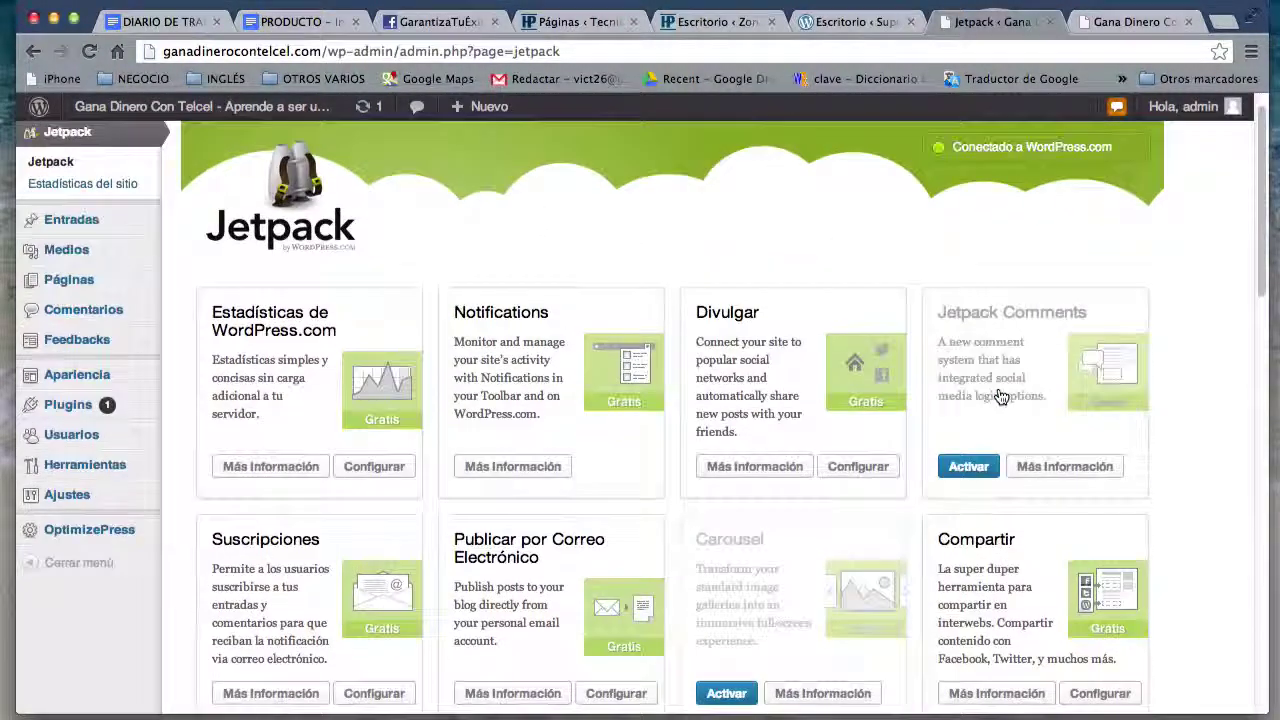
scroll(1000, 396, down, 2)
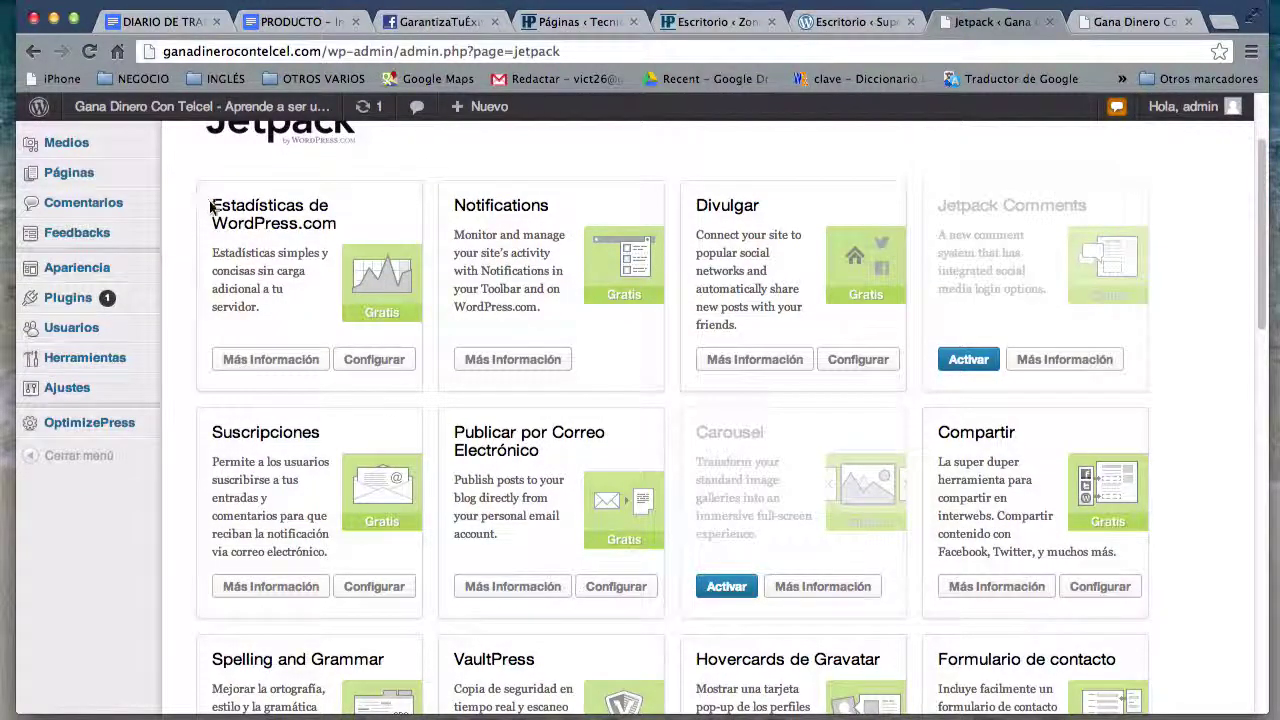
drag(210, 207, 336, 227)
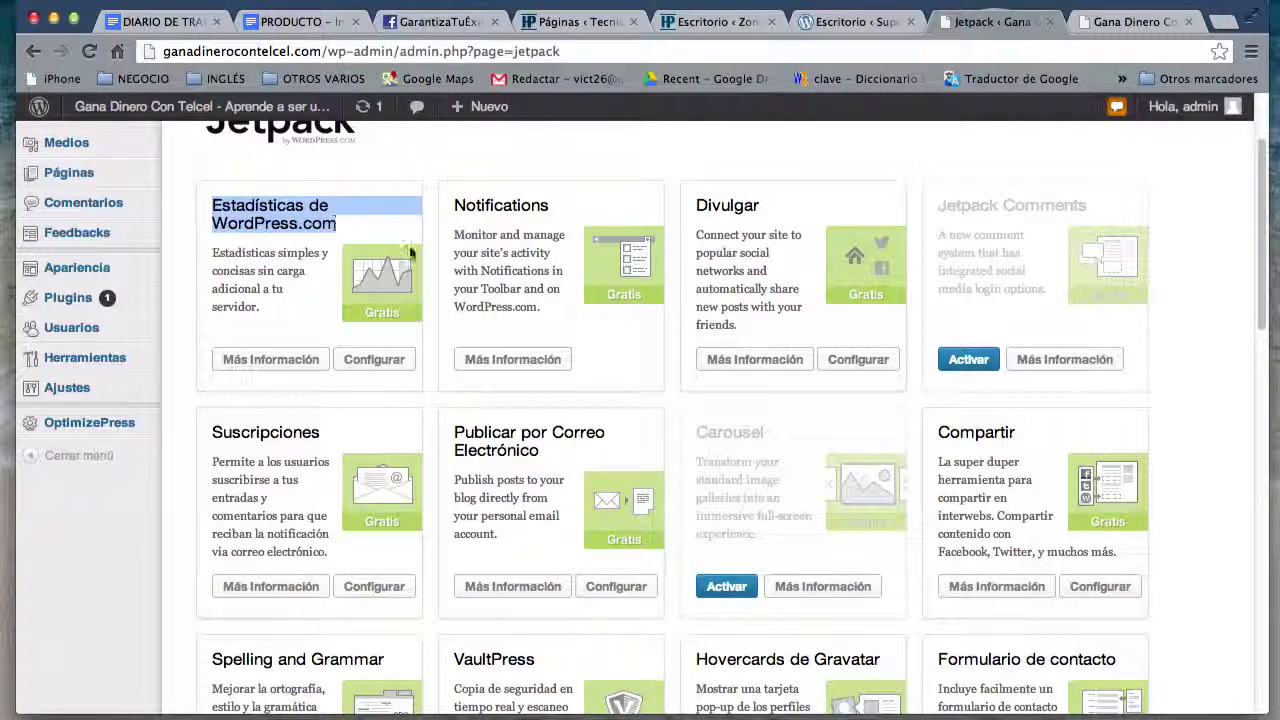
scroll(335, 272, up, 3)
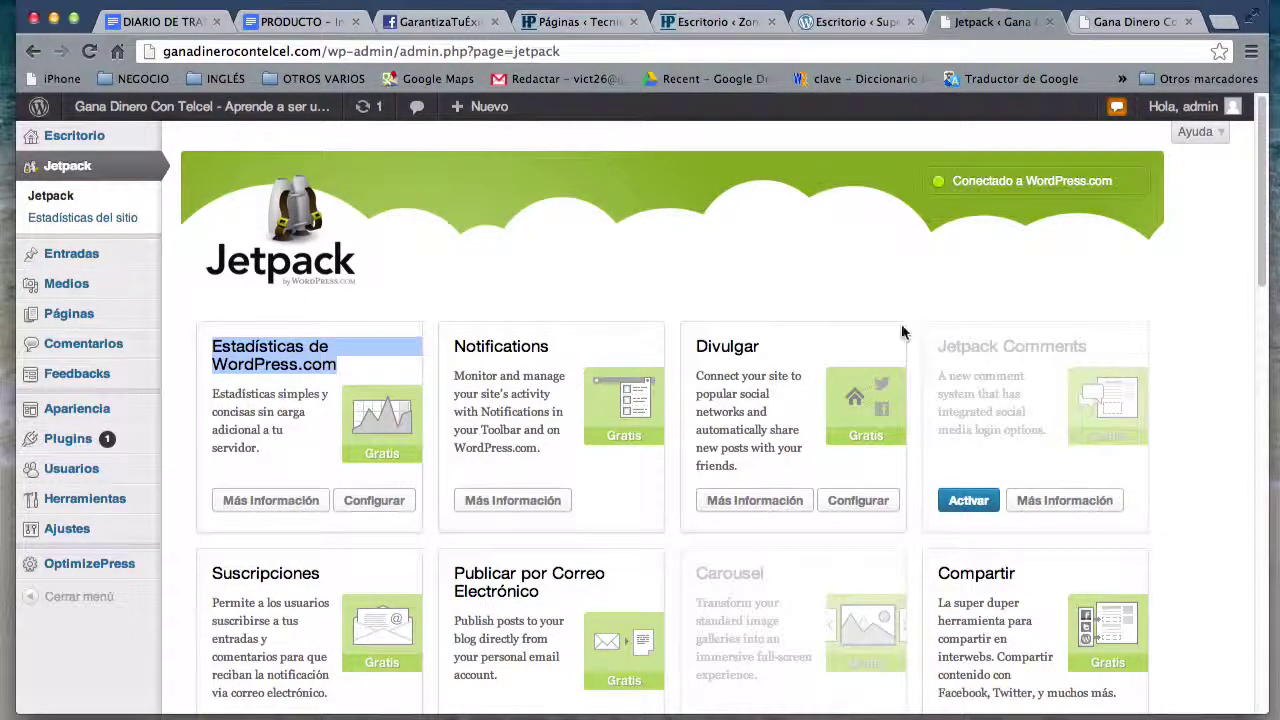
Step: Return to the dashboard and examine the Estadísticas del sitio chart, including the views for March 1, 2013
click(84, 167)
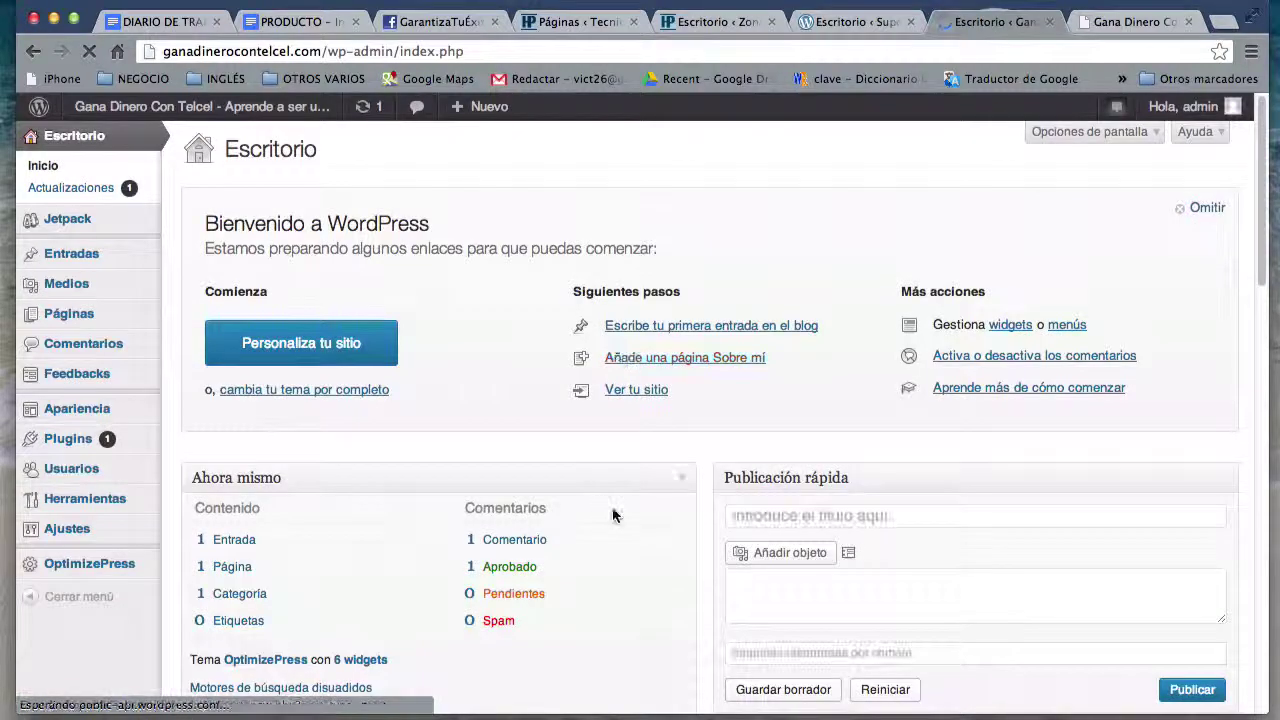
scroll(613, 515, down, 5)
scroll(613, 515, down, 10)
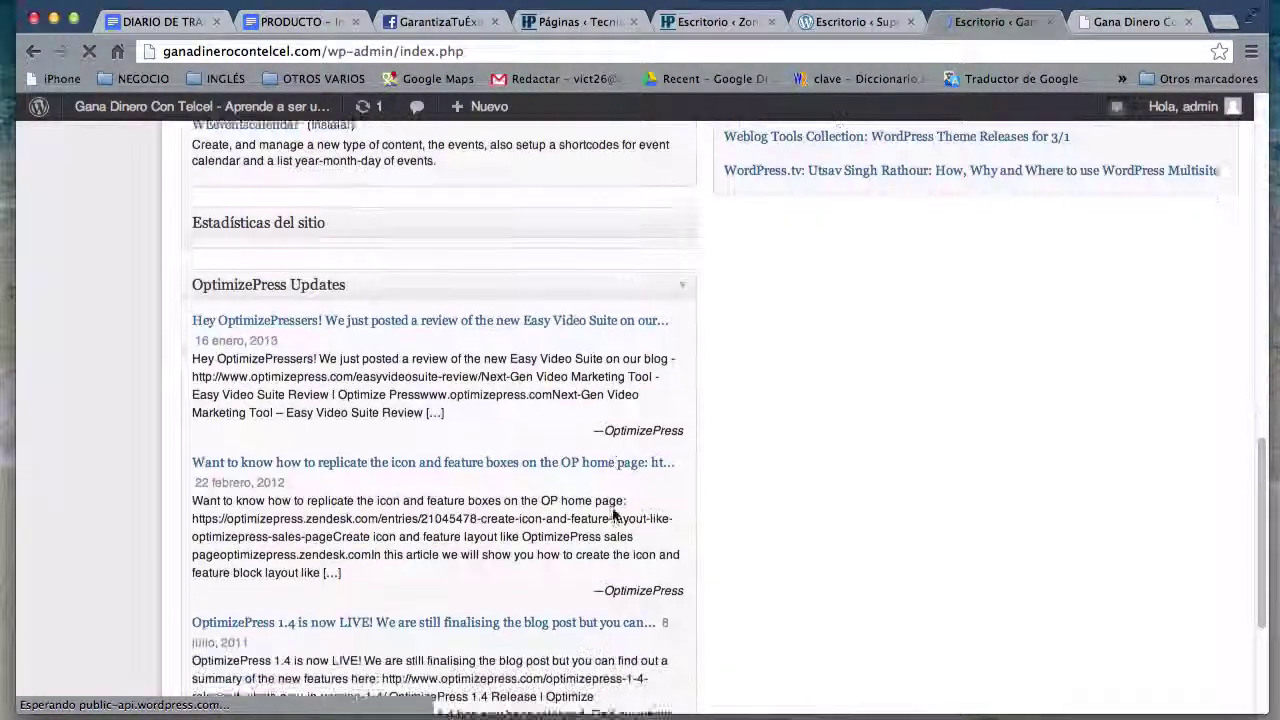
scroll(614, 480, down, 3)
scroll(614, 515, up, 10)
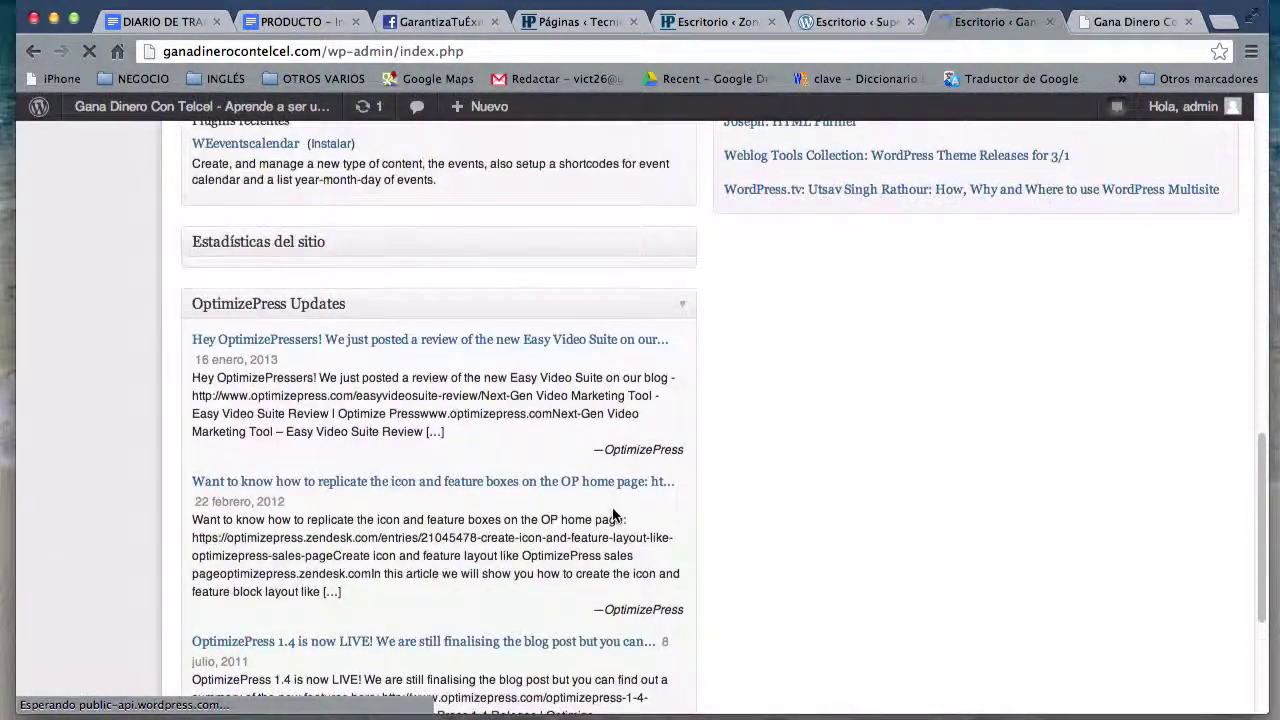
scroll(615, 517, up, 1)
click(206, 444)
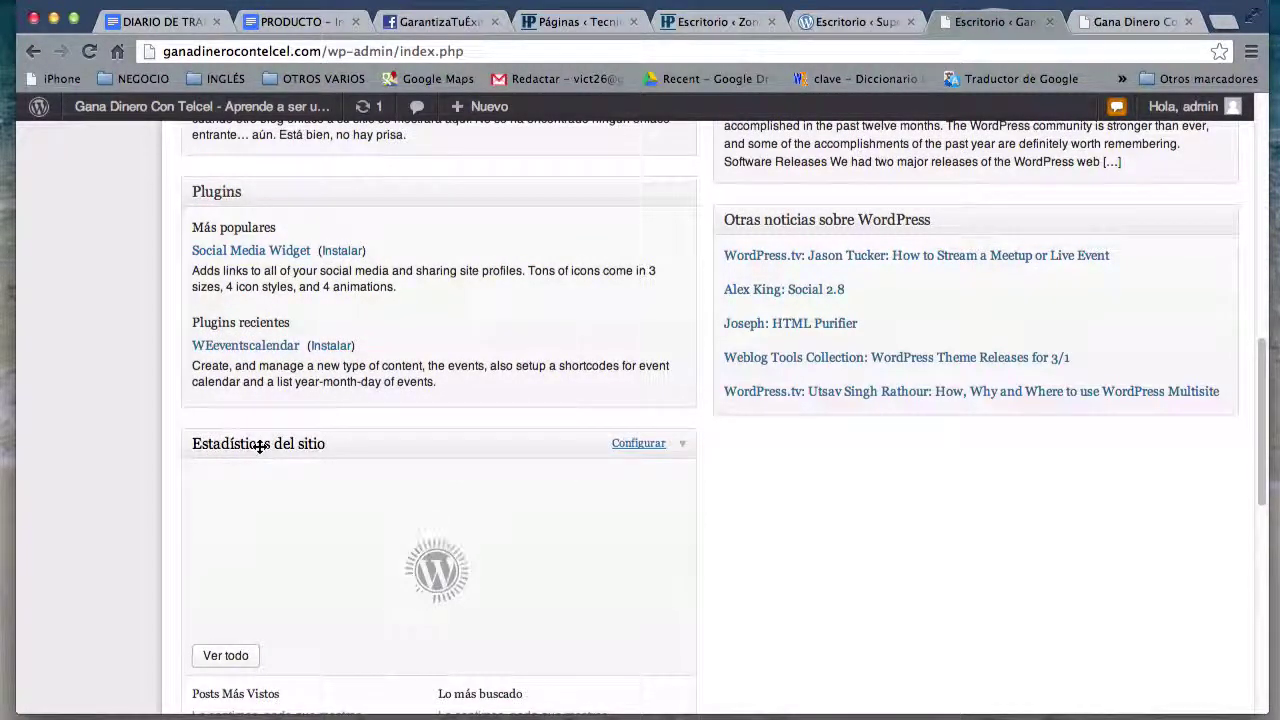
scroll(258, 451, down, 1)
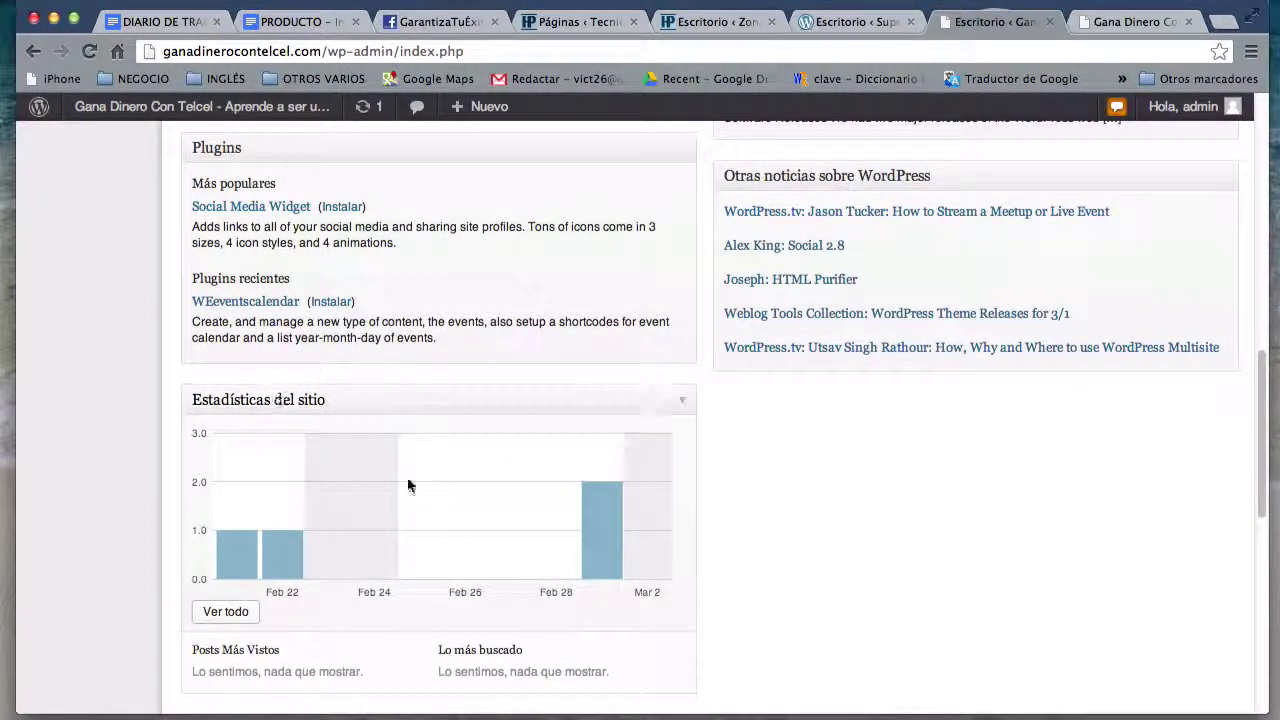
mouse_move(596, 527)
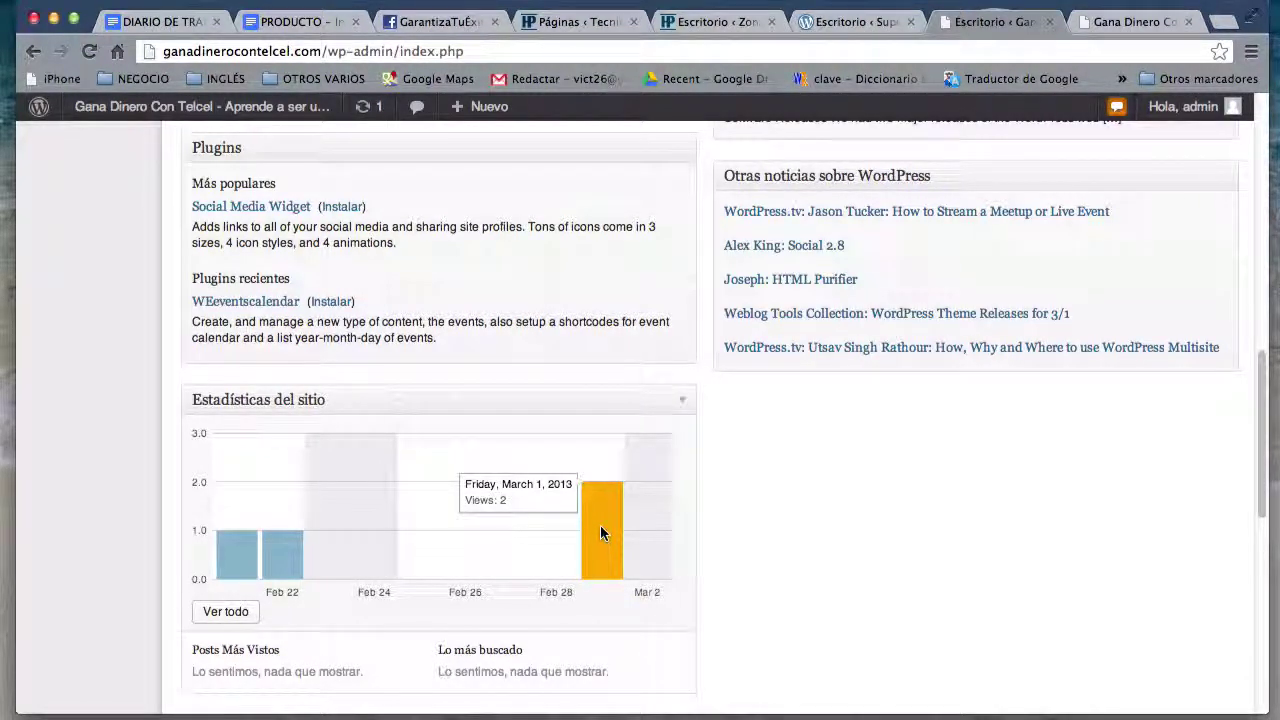
scroll(465, 253, up, 10)
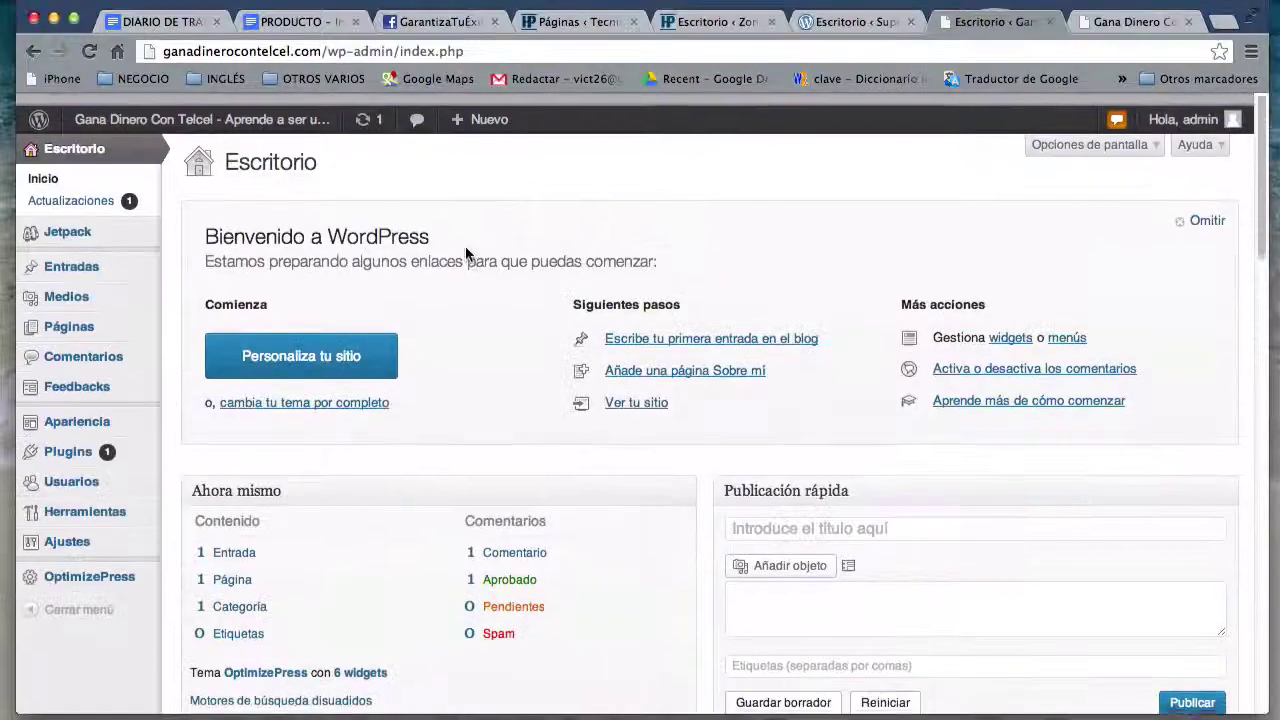
Step: Go back to the Jetpack modules and activate Tema para móviles
scroll(465, 253, down, 1)
click(80, 228)
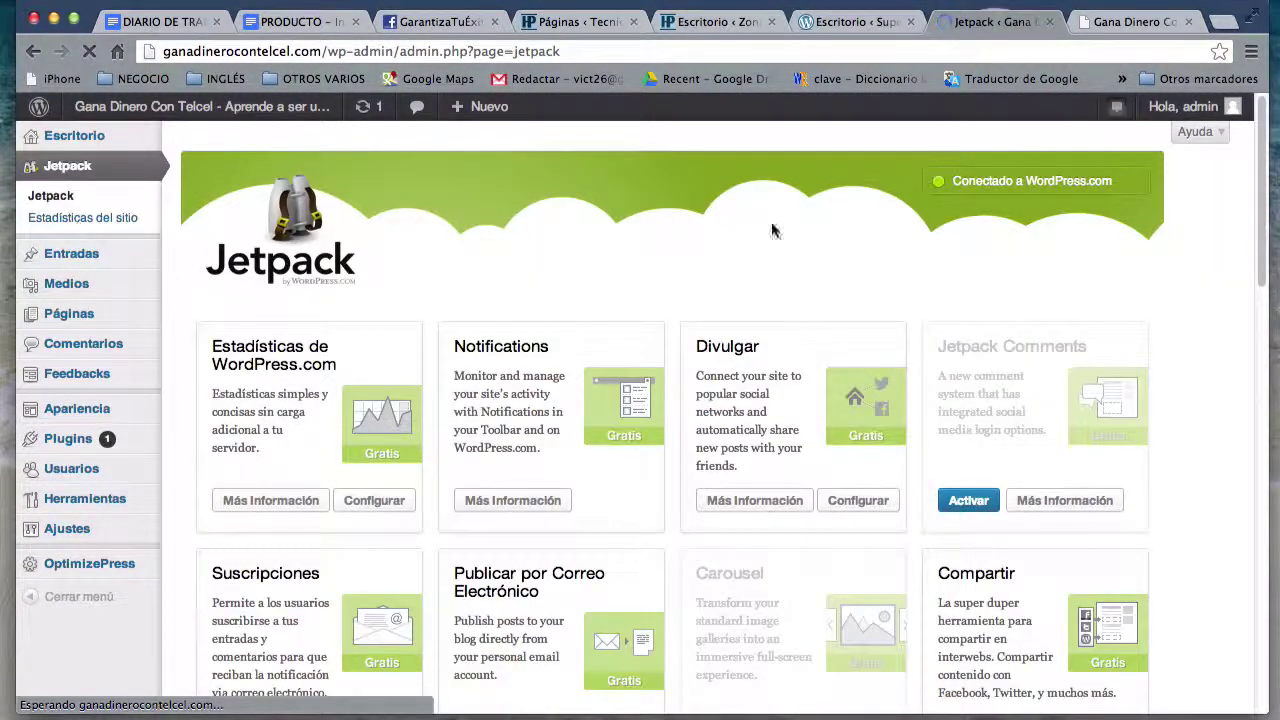
scroll(795, 572, down, 5)
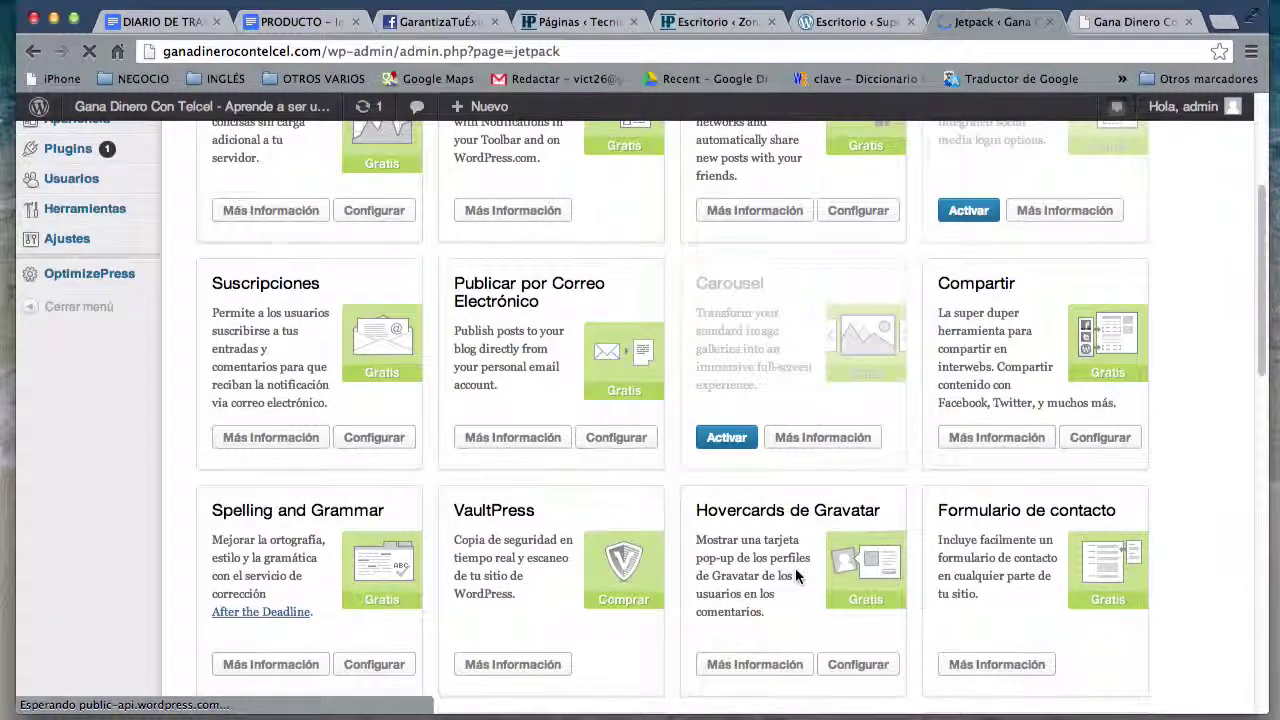
scroll(795, 576, down, 1)
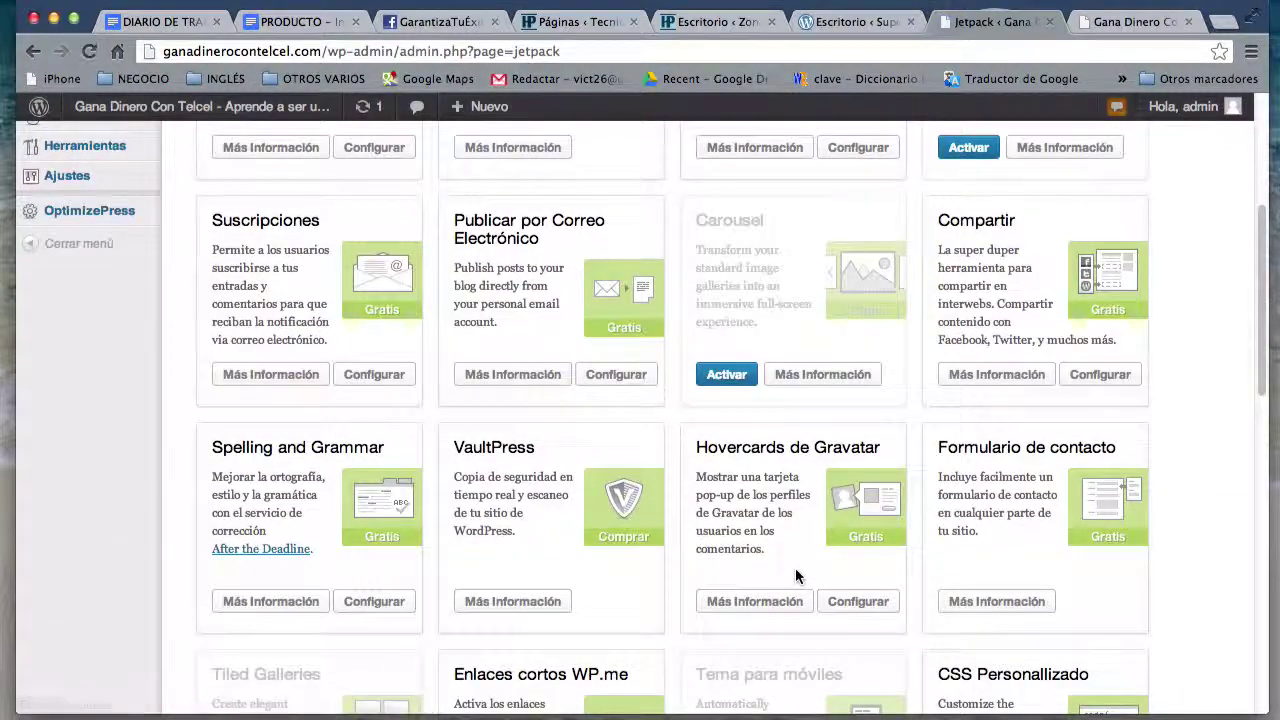
scroll(770, 540, down, 5)
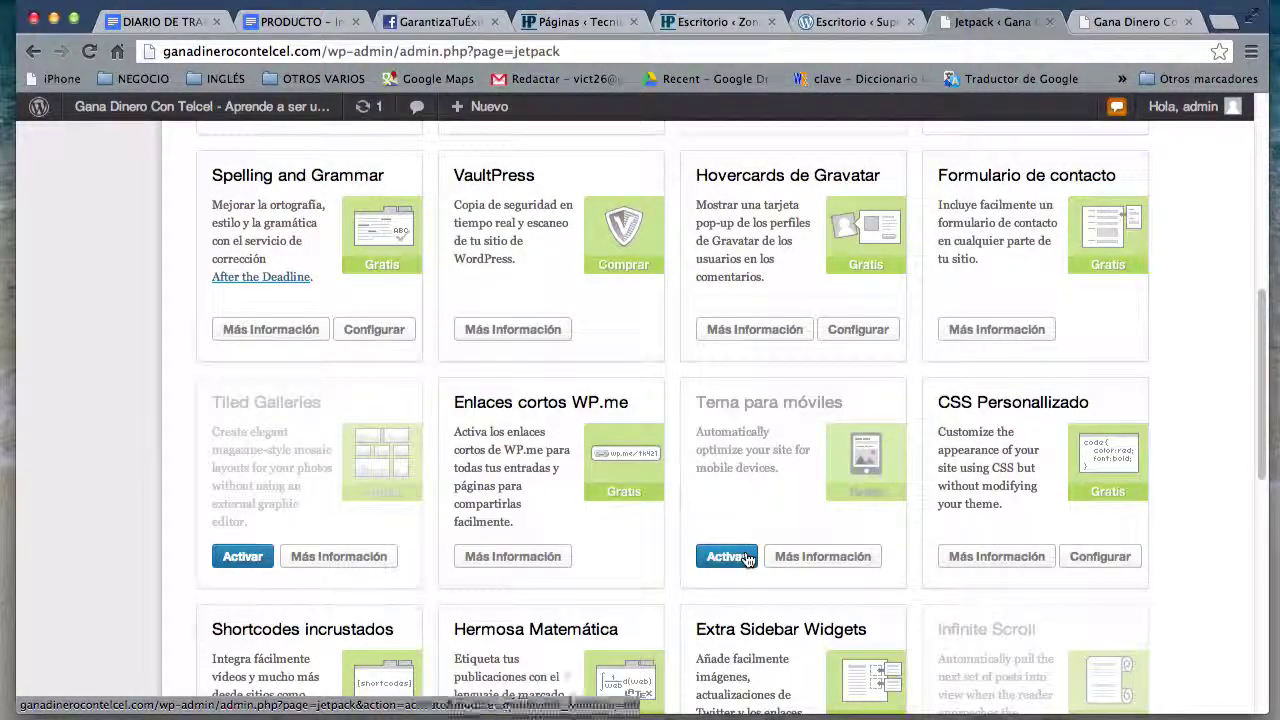
click(745, 557)
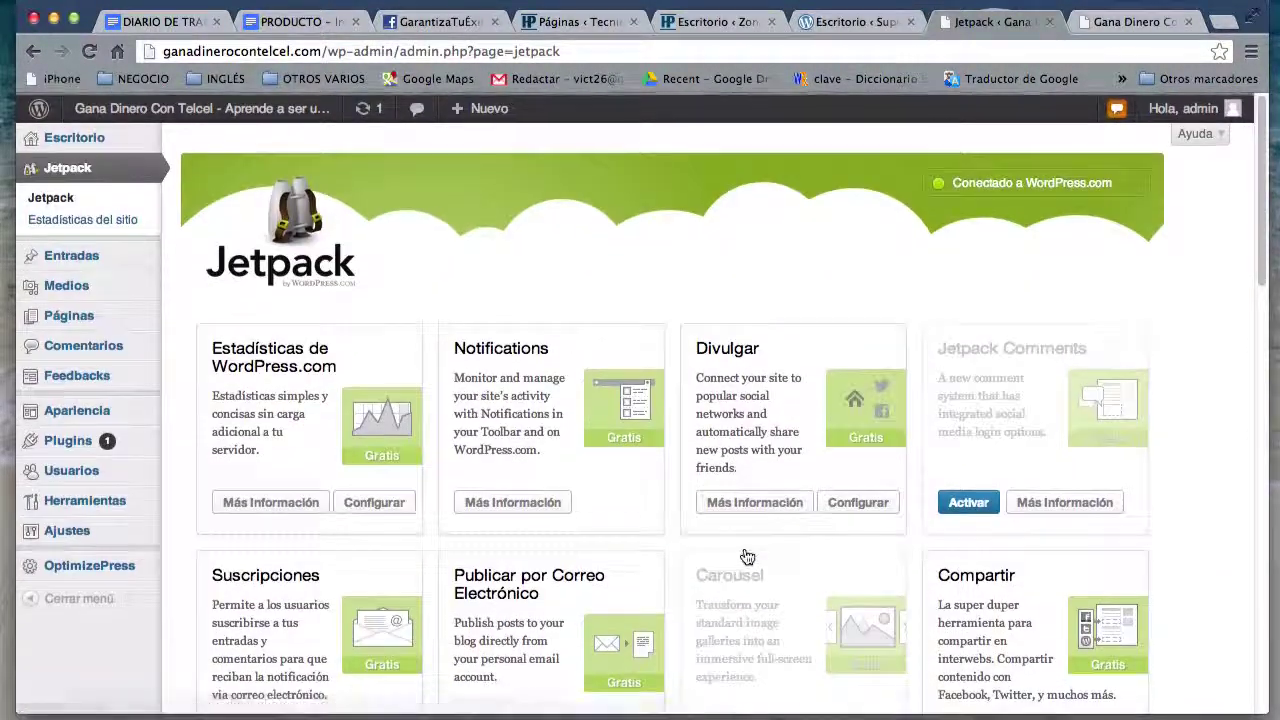
Step: Open the page "Gana Dinero Con Telcel – Aprendiendo a Construir tu propio Negocio…" for editing and review its title, permalink and body text
click(68, 314)
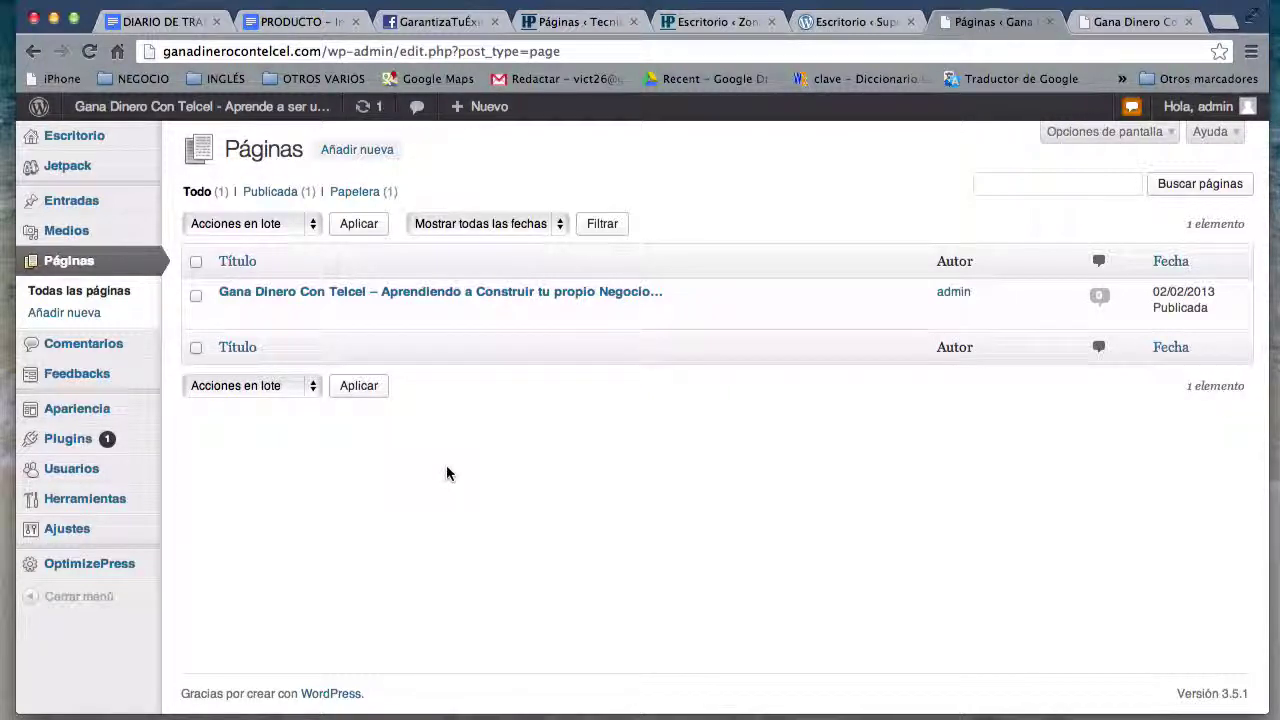
mouse_move(445, 310)
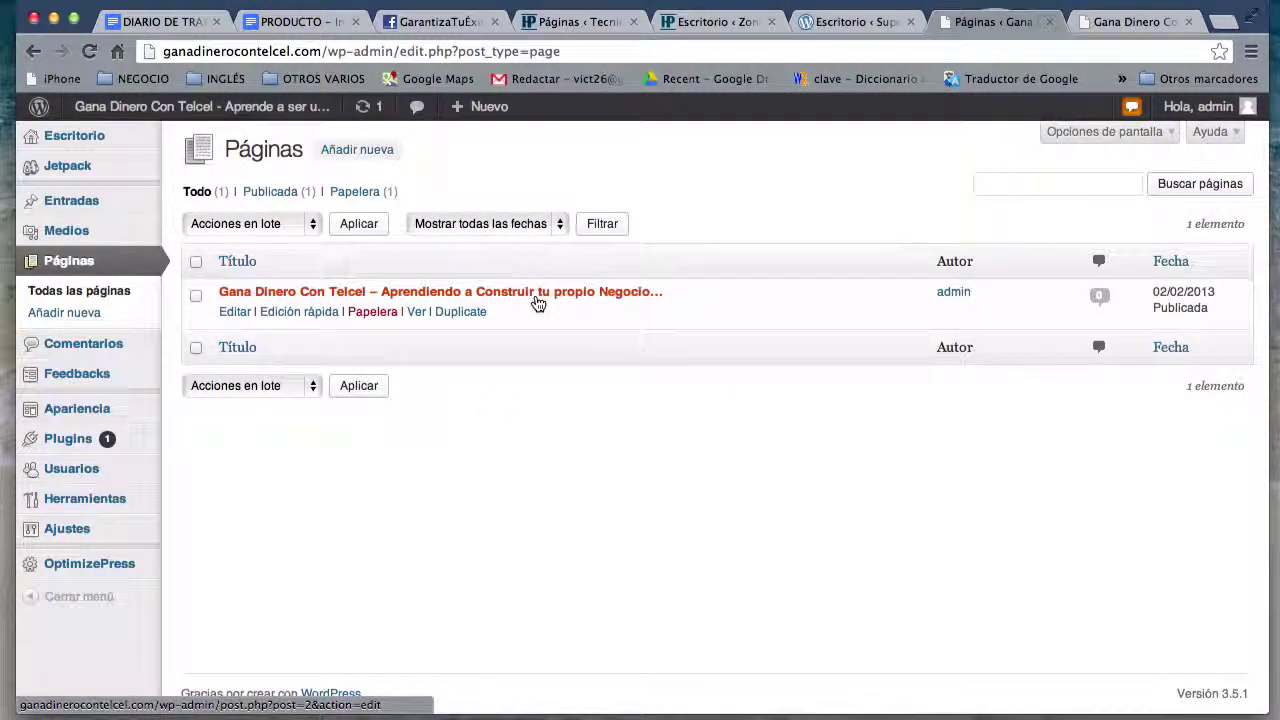
click(538, 303)
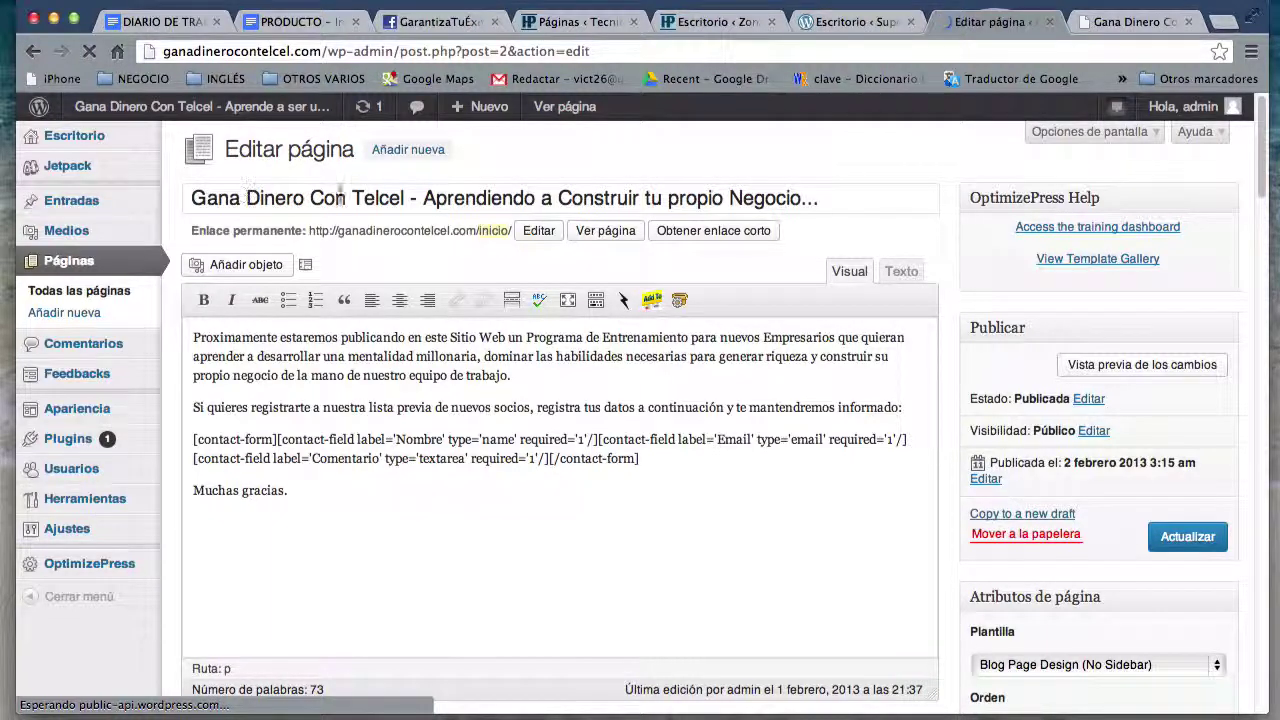
drag(192, 198, 793, 203)
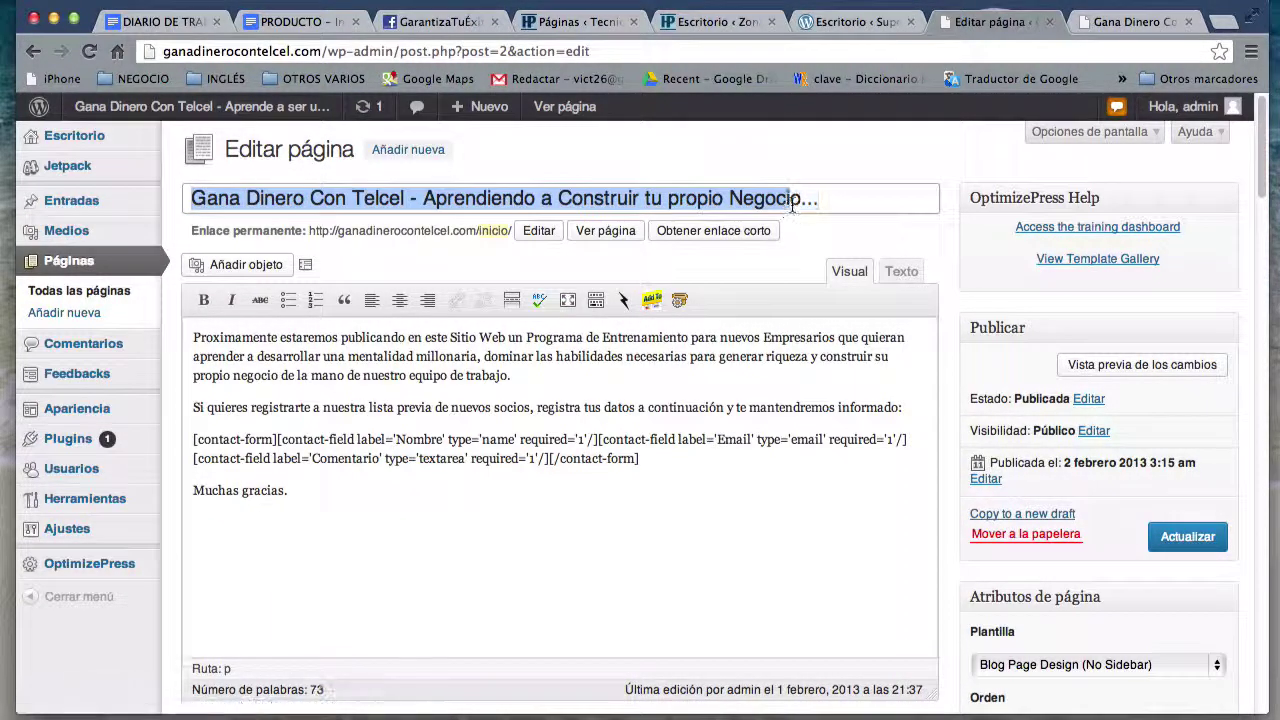
click(496, 231)
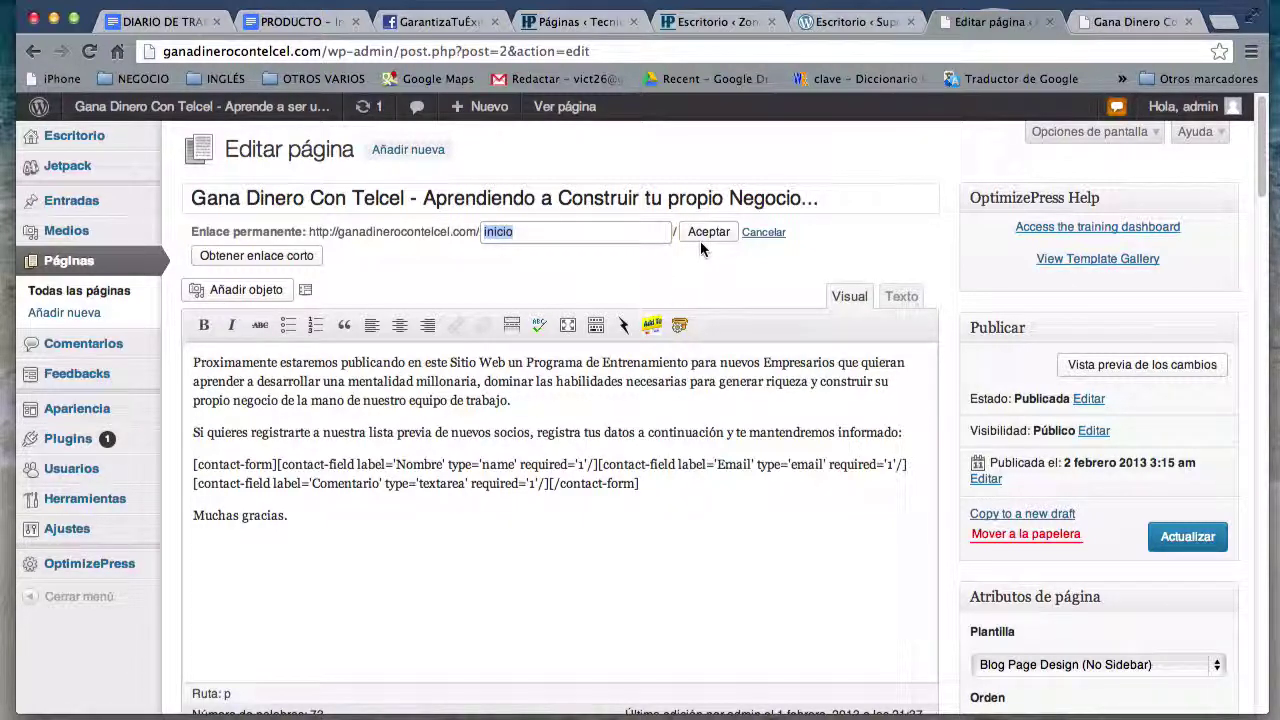
click(592, 384)
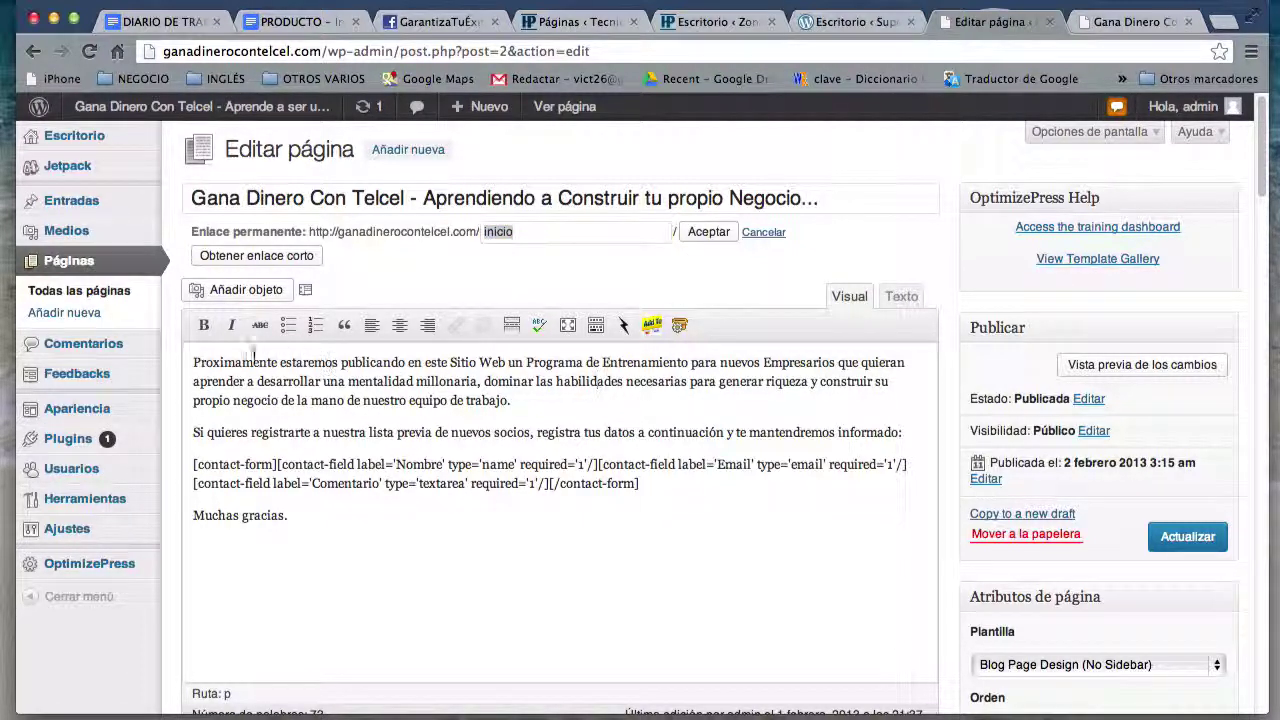
drag(217, 362, 607, 600)
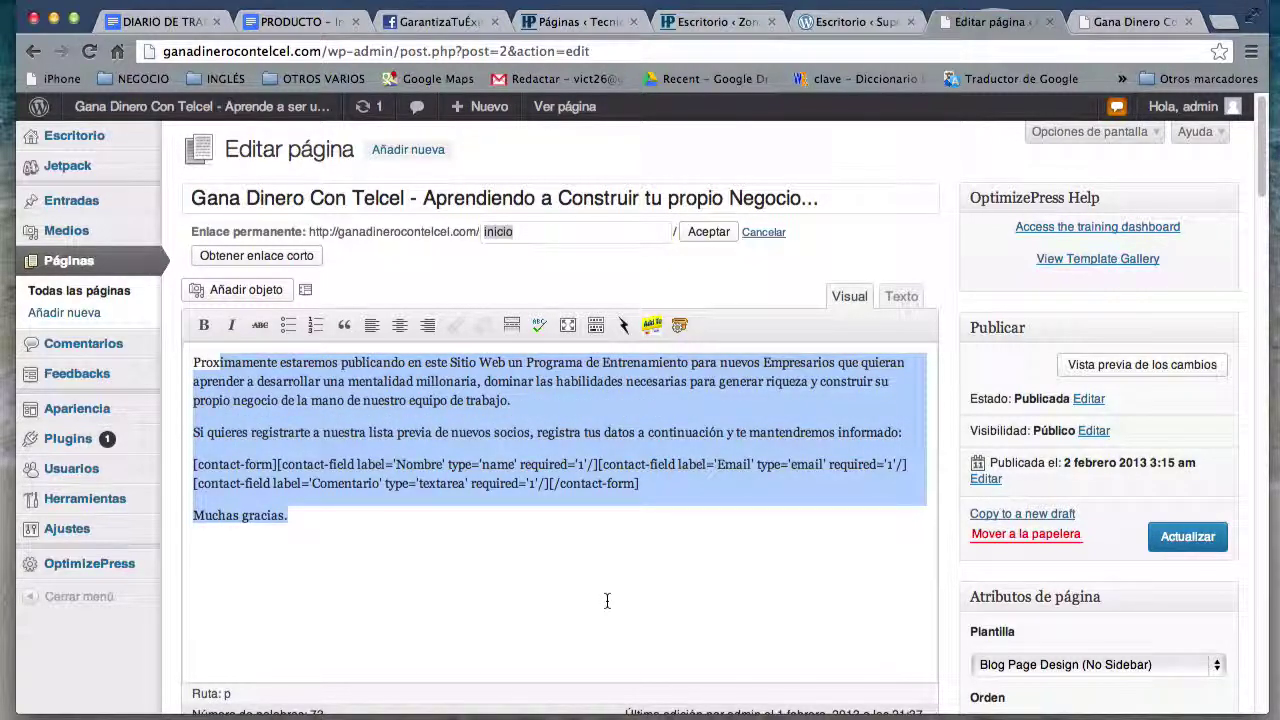
click(619, 422)
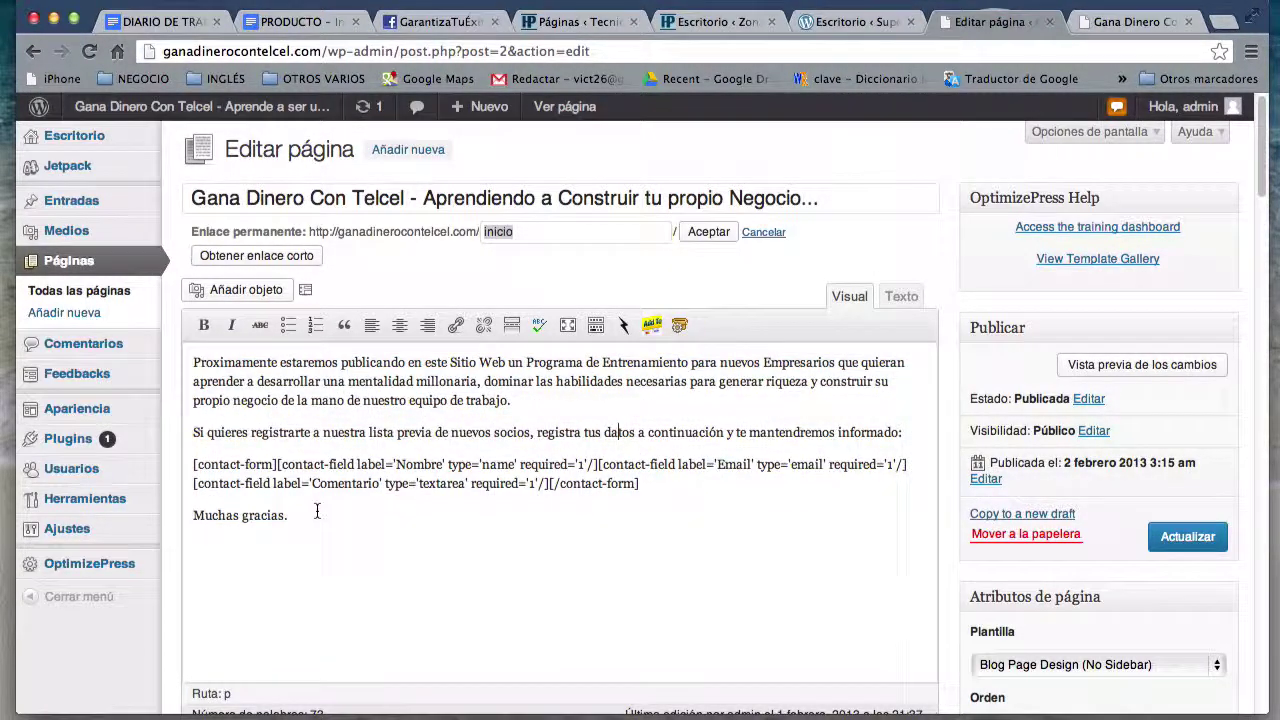
key(super+a)
Step: Assign the Sales Style 1 (Sales Letter Standard) template to the page and update it
scroll(685, 553, down, 5)
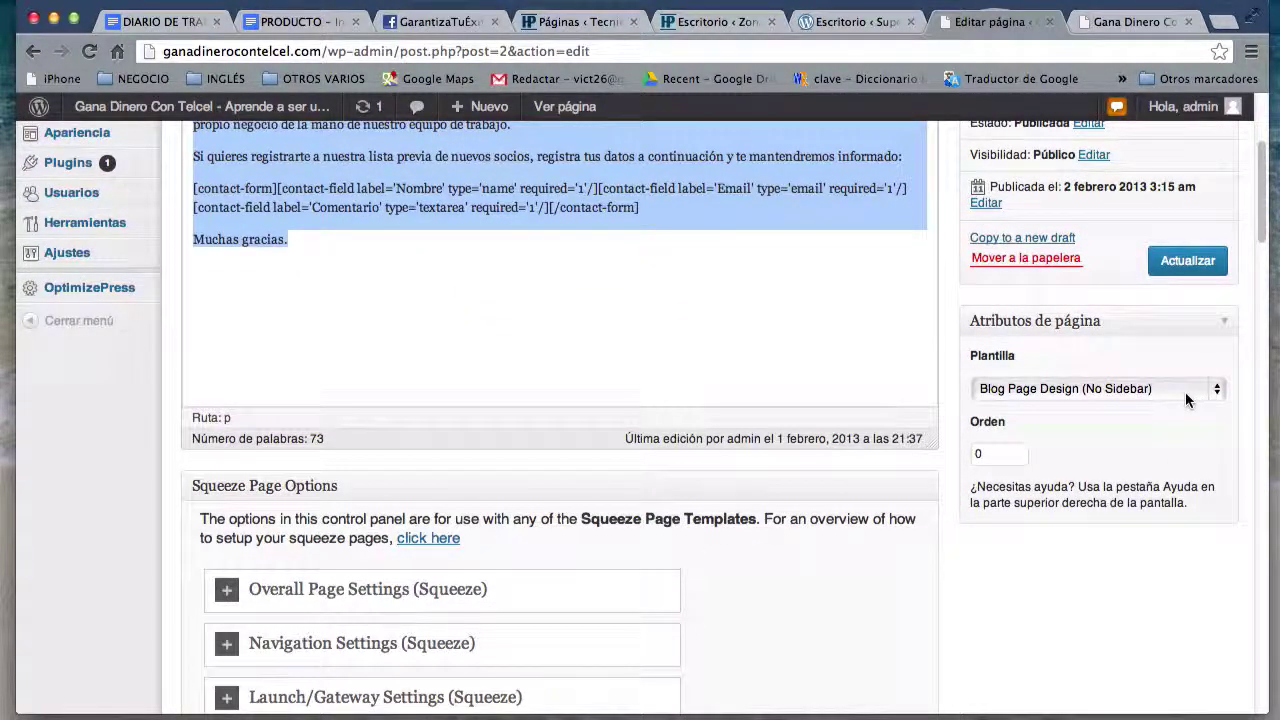
scroll(1190, 410, up, 5)
scroll(1195, 430, down, 3)
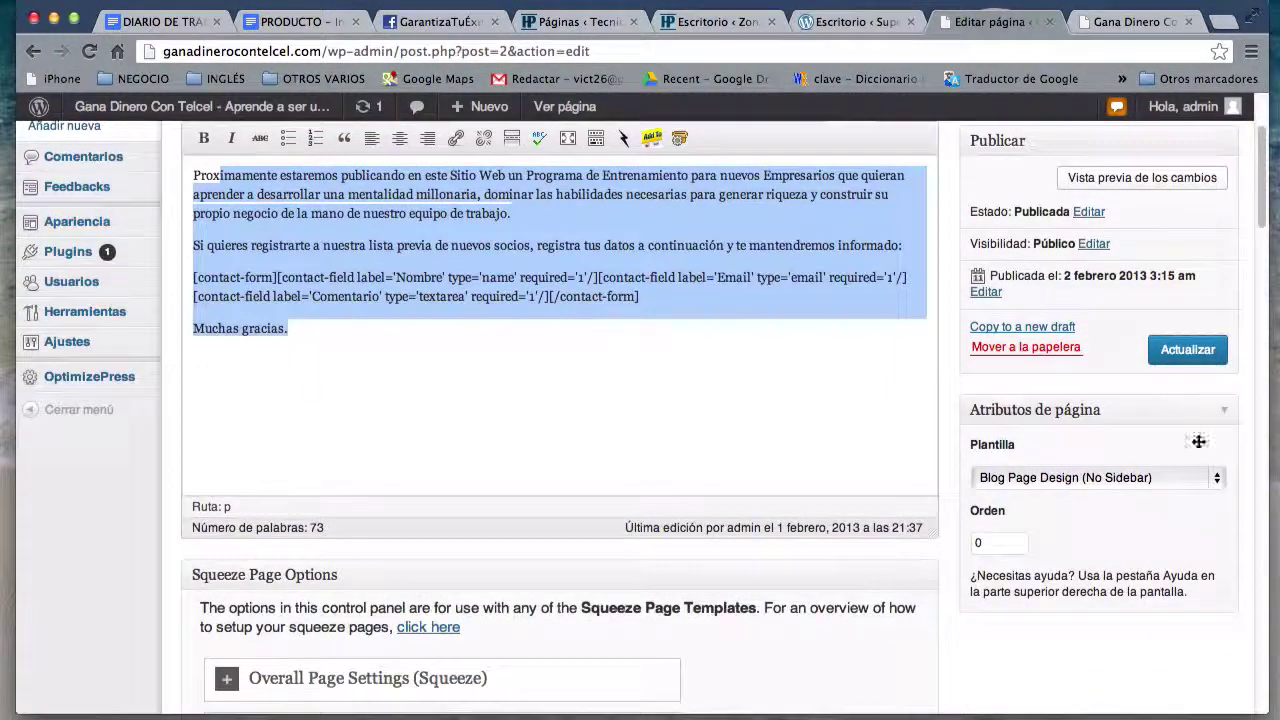
click(1216, 484)
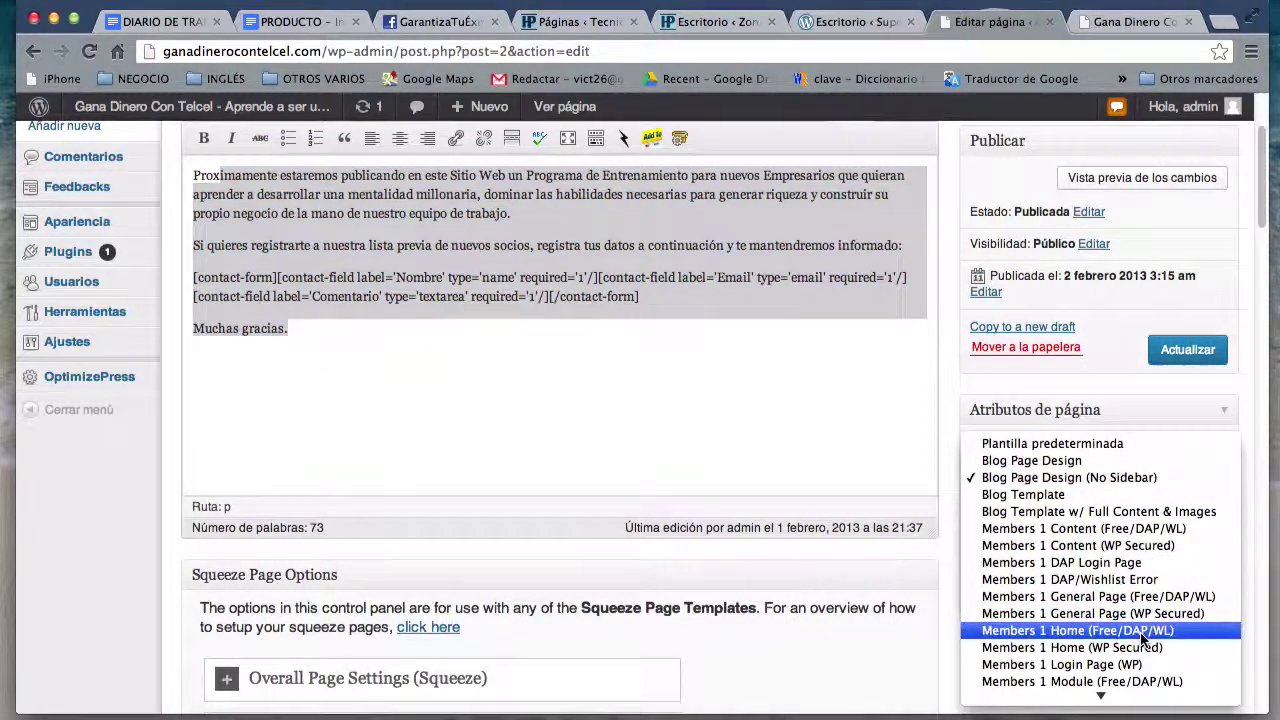
scroll(1130, 555, down, 5)
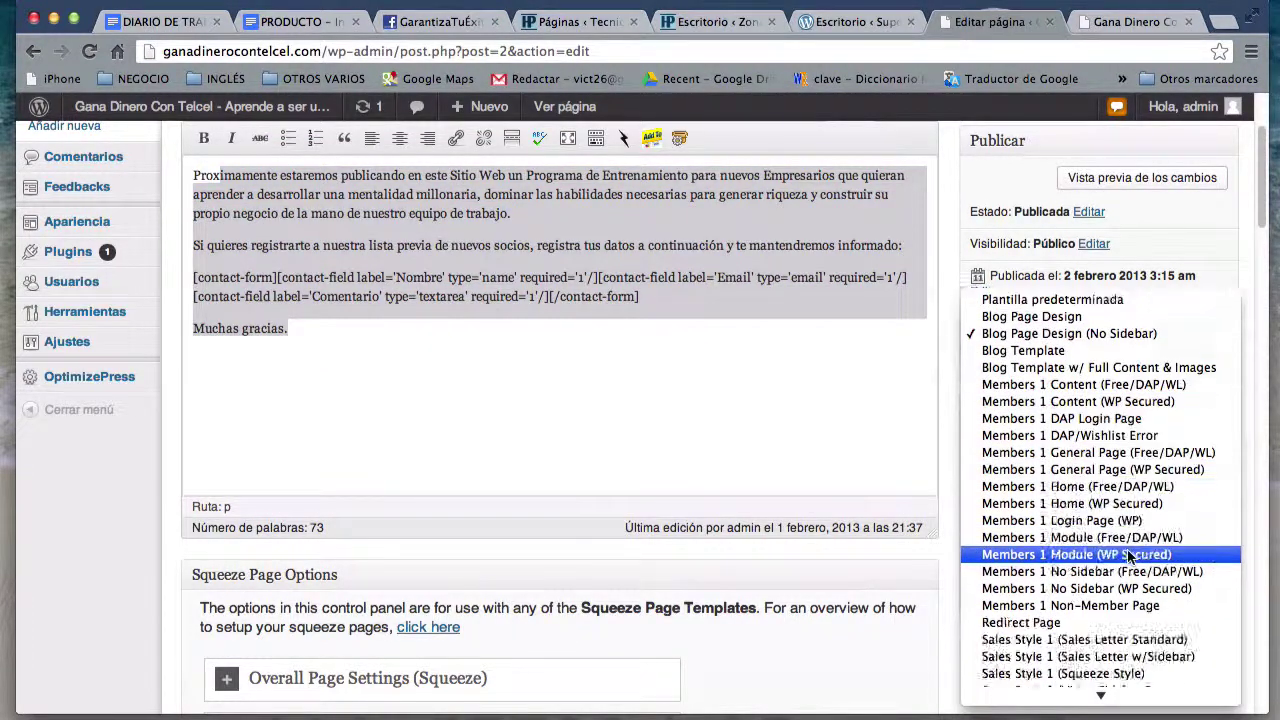
click(1075, 640)
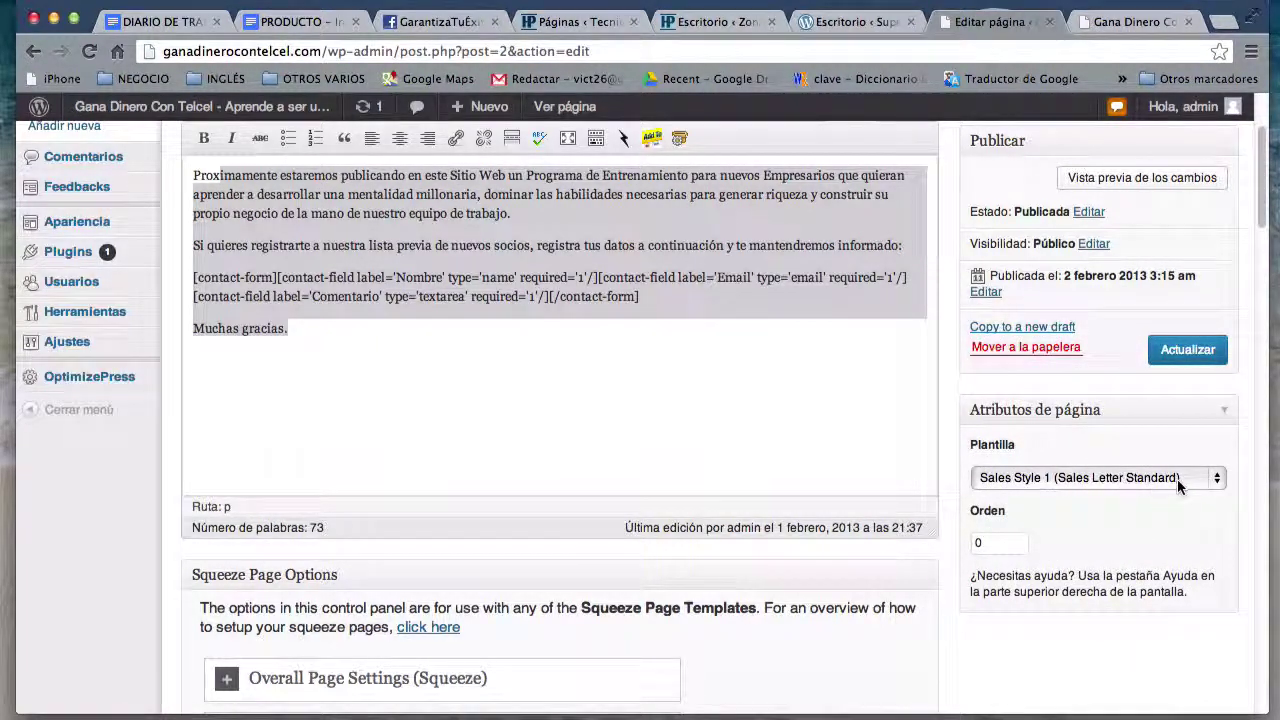
scroll(1100, 495, up, 3)
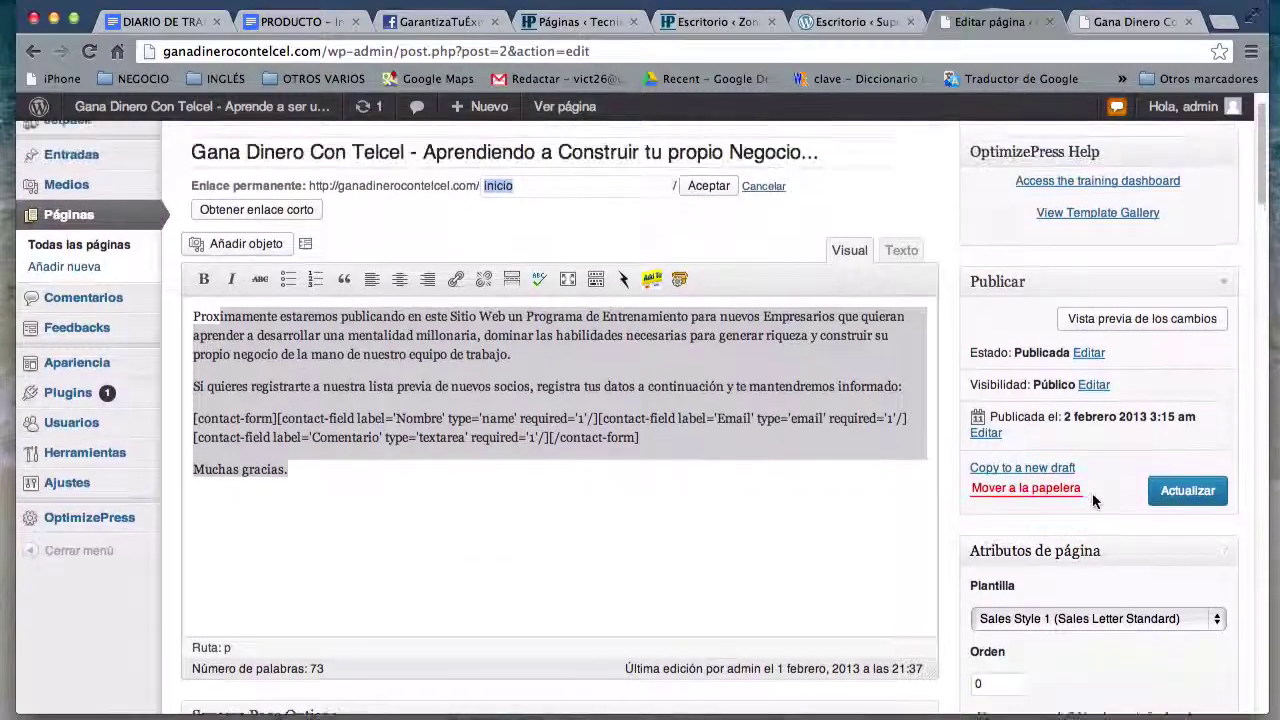
scroll(1094, 500, down, 10)
scroll(1094, 500, up, 12)
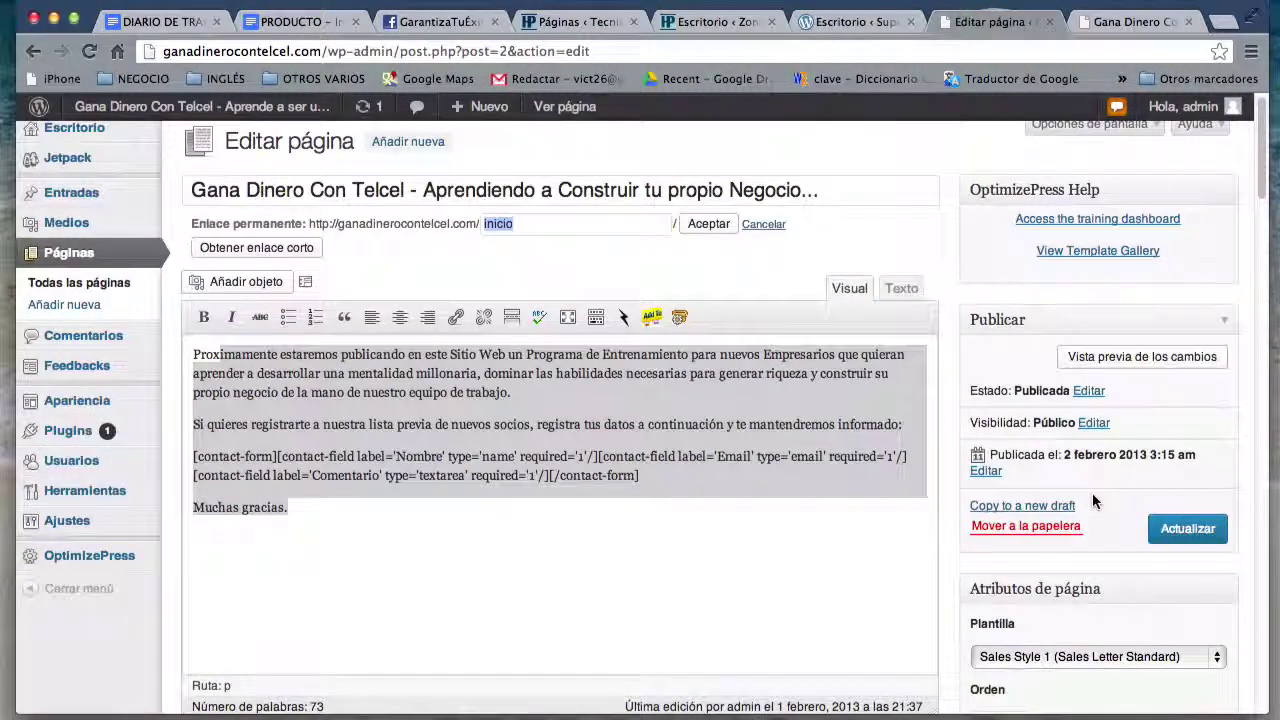
click(1203, 533)
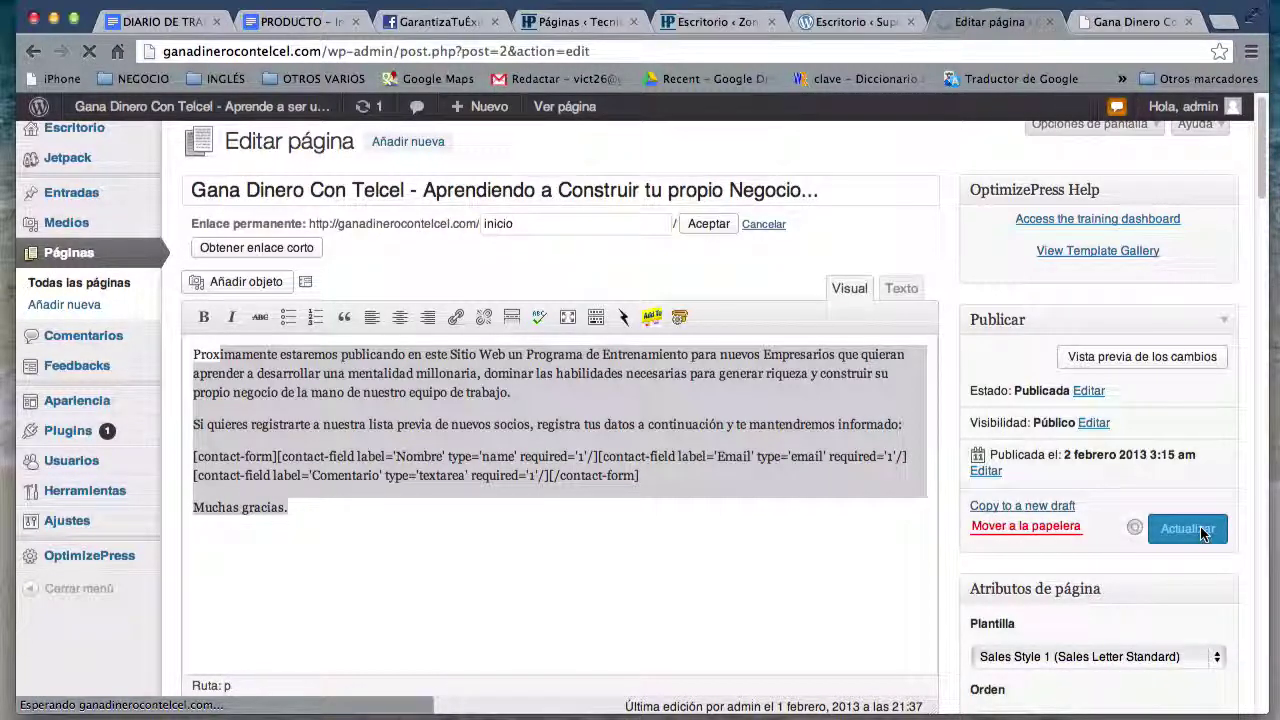
Step: Check the site's public home page, examine the OptimizePress Getting Started Guide steps, and return to the page editor
click(1112, 23)
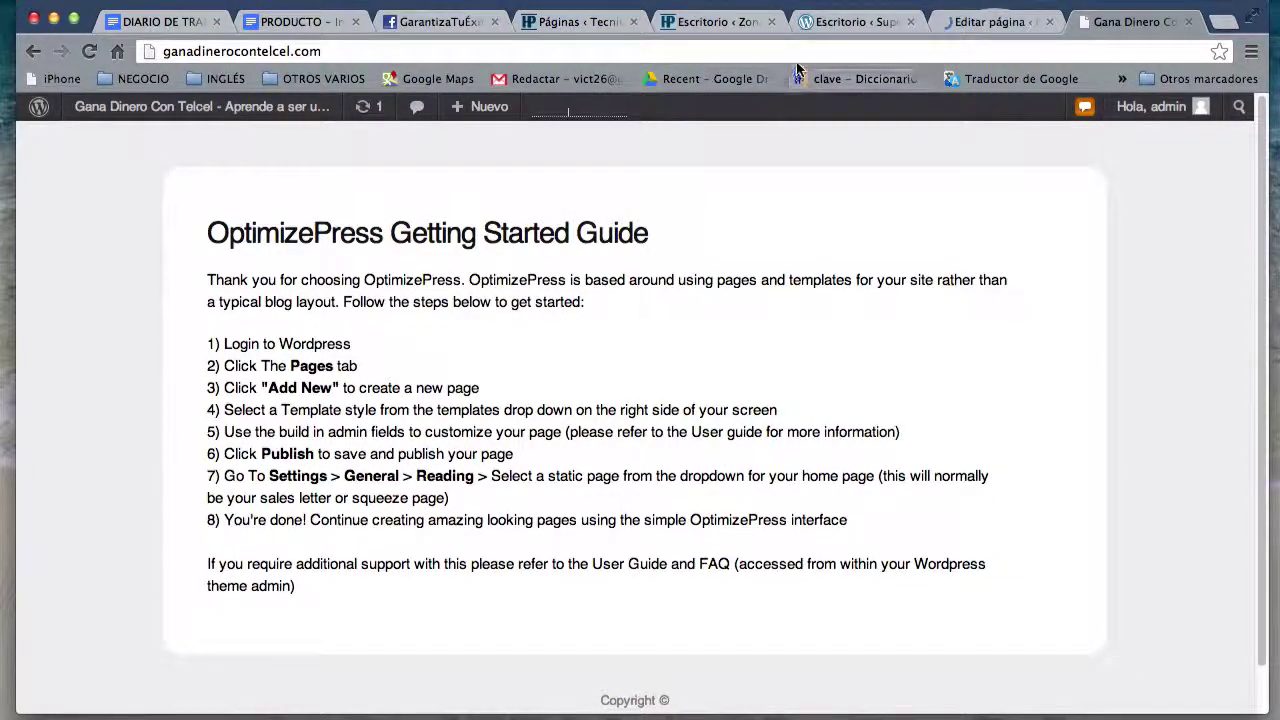
click(1012, 22)
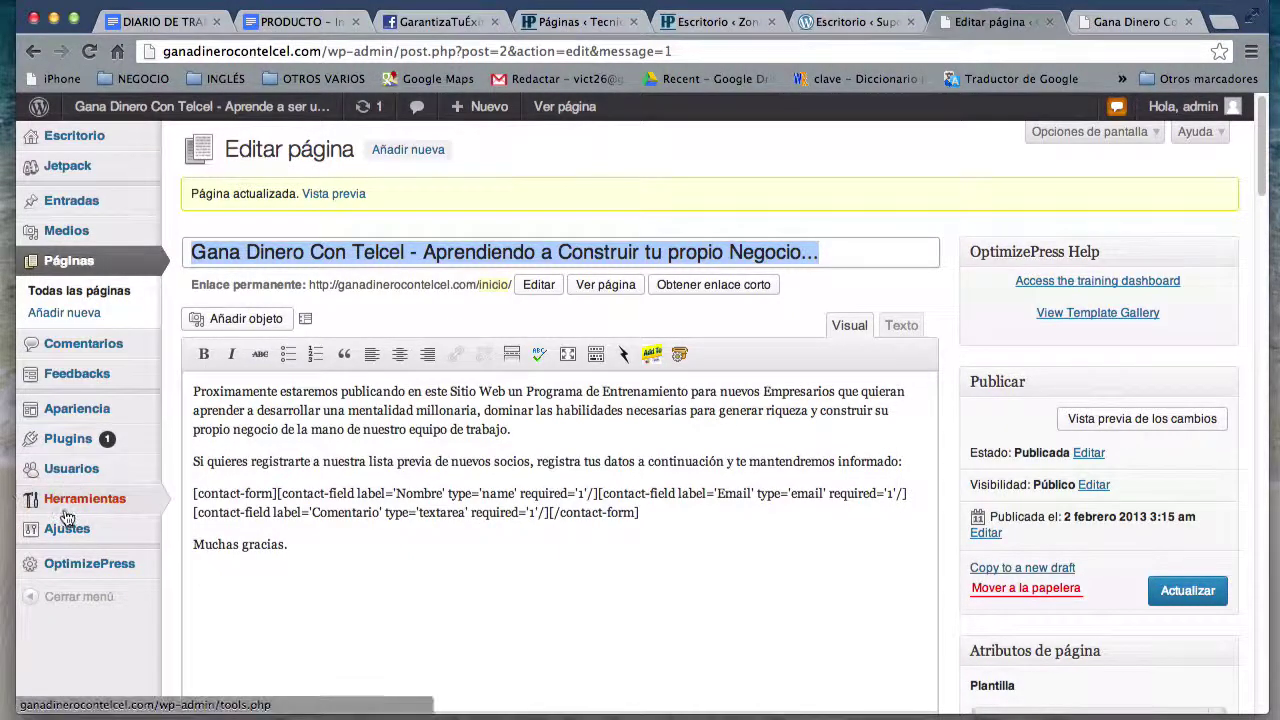
click(1176, 12)
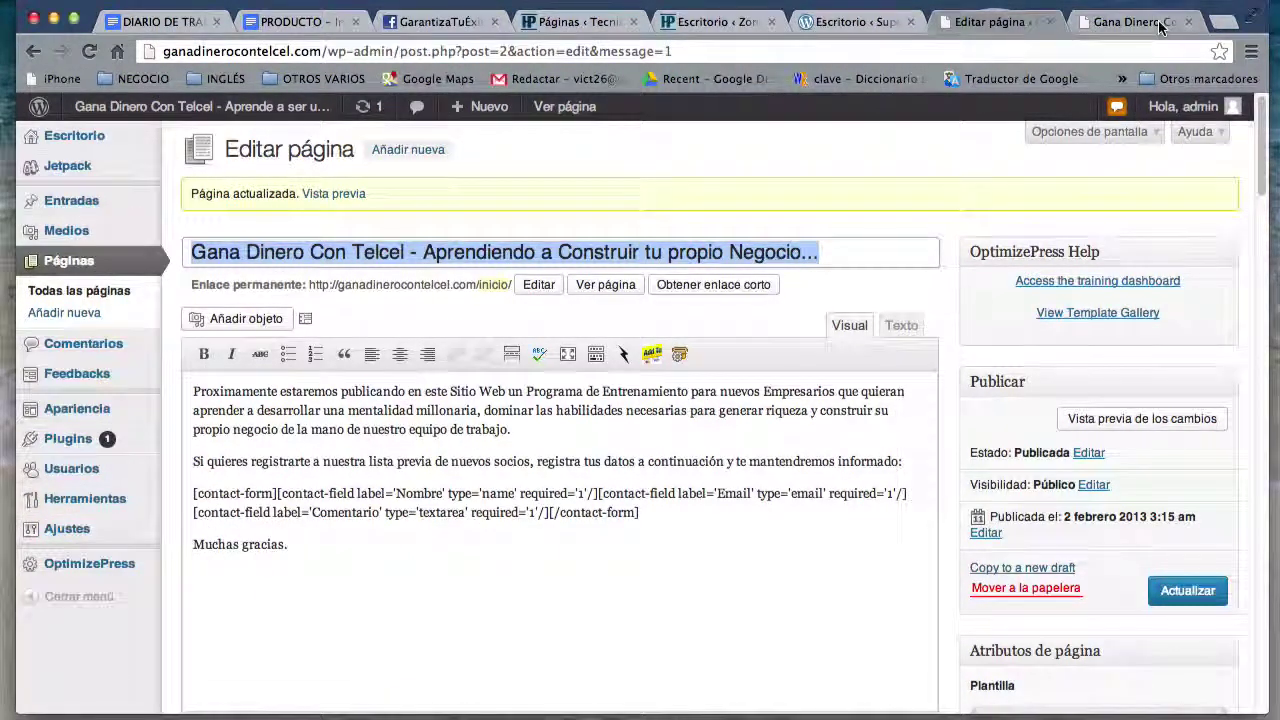
drag(288, 298, 600, 492)
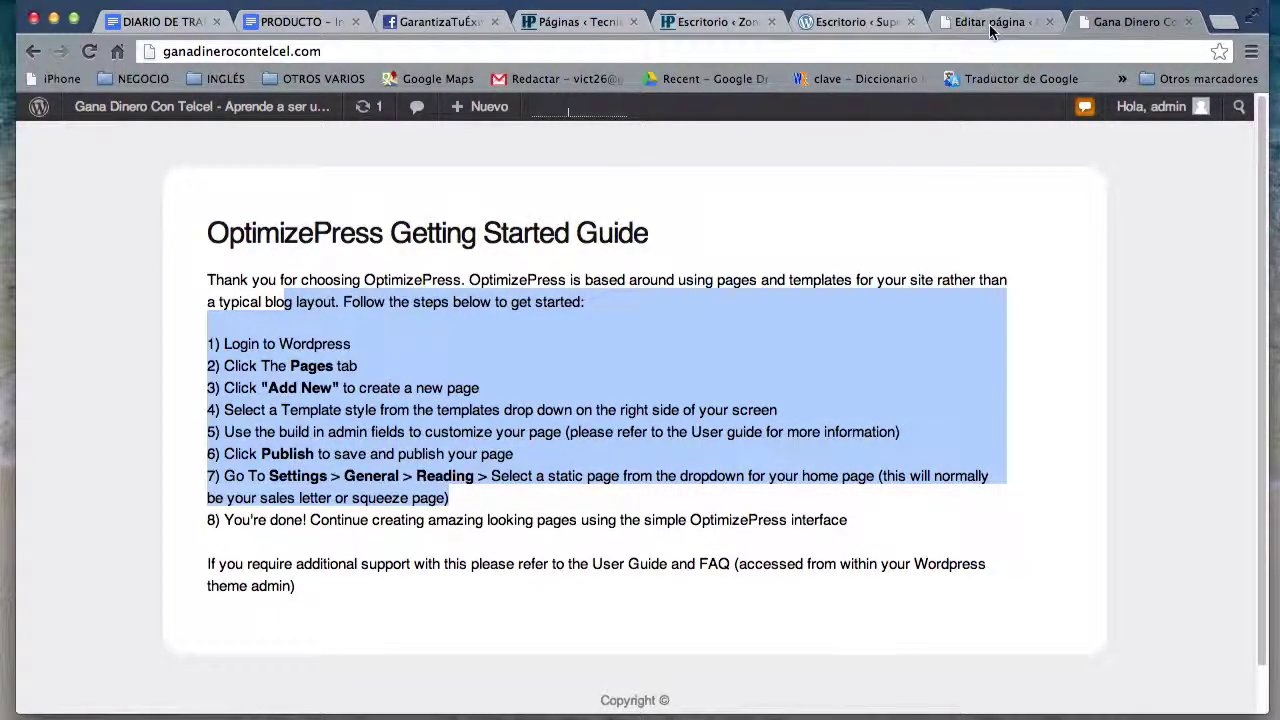
click(990, 22)
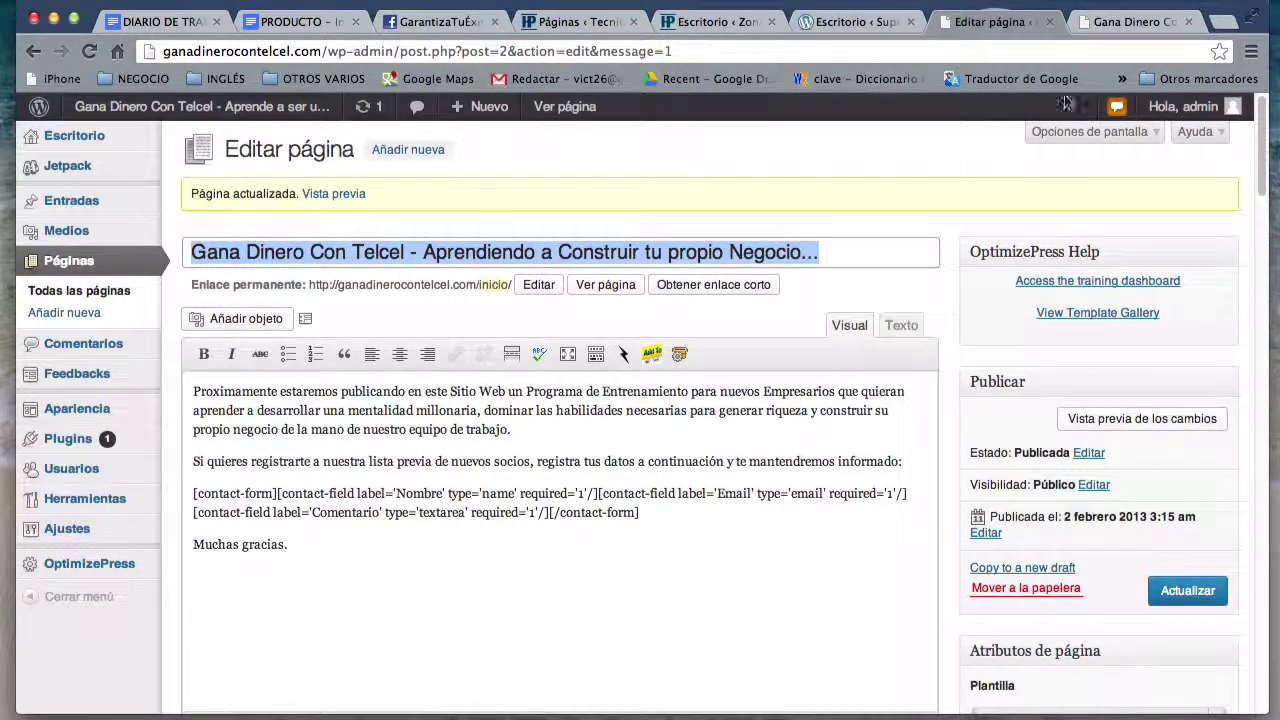
Step: Open the public page at ganadinerocontelcel.com/inicio and examine its text and its Nombre, Email and Comentario form
click(1130, 22)
click(845, 51)
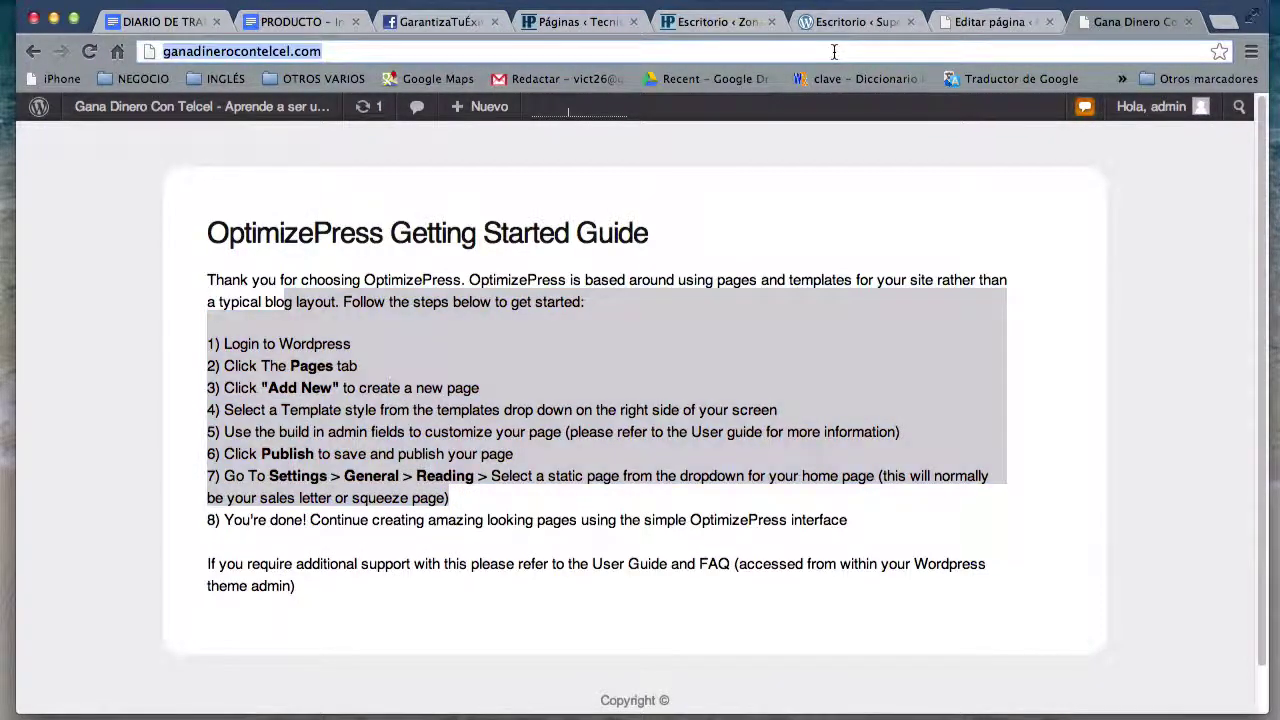
click(845, 51)
text(/inicio)
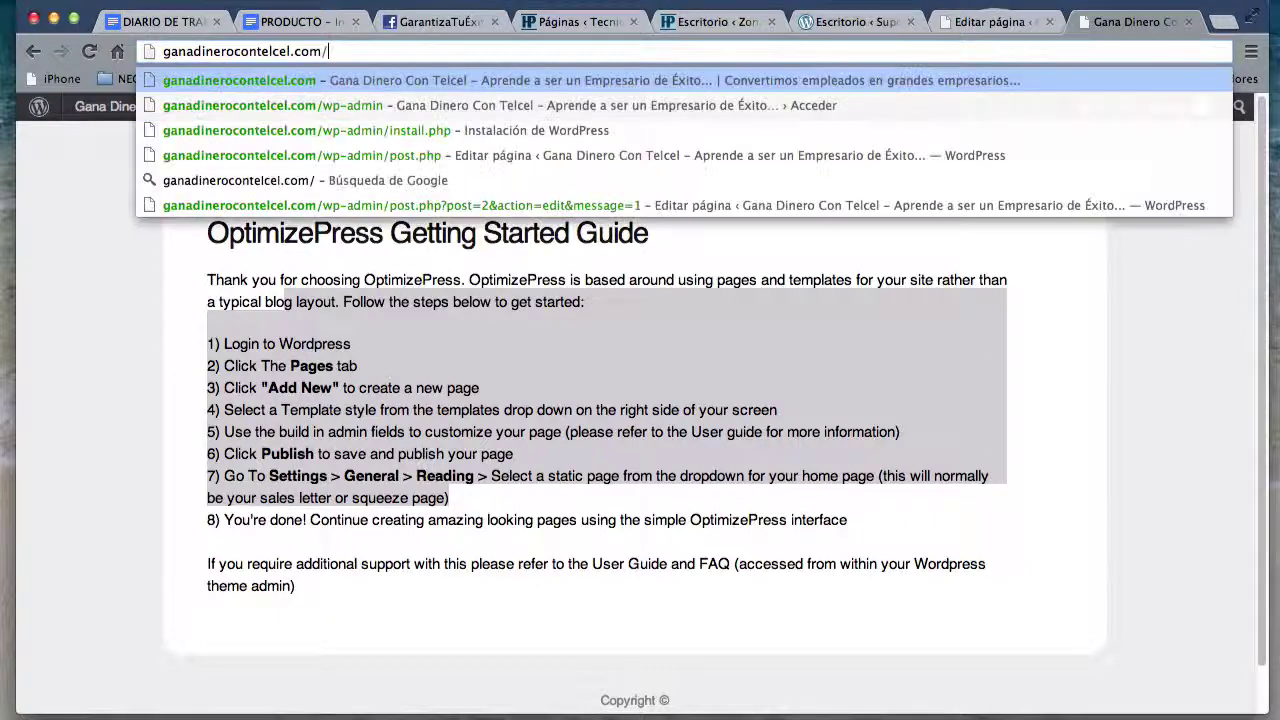
key(Return)
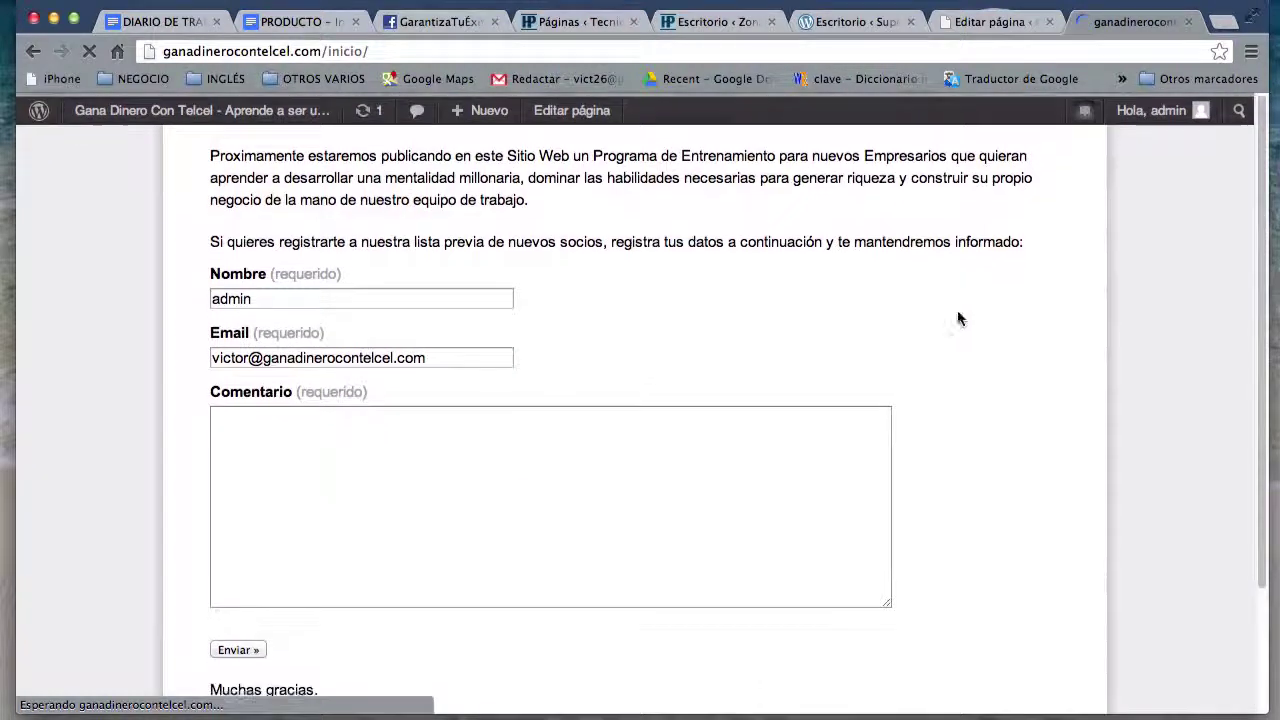
drag(165, 268, 274, 360)
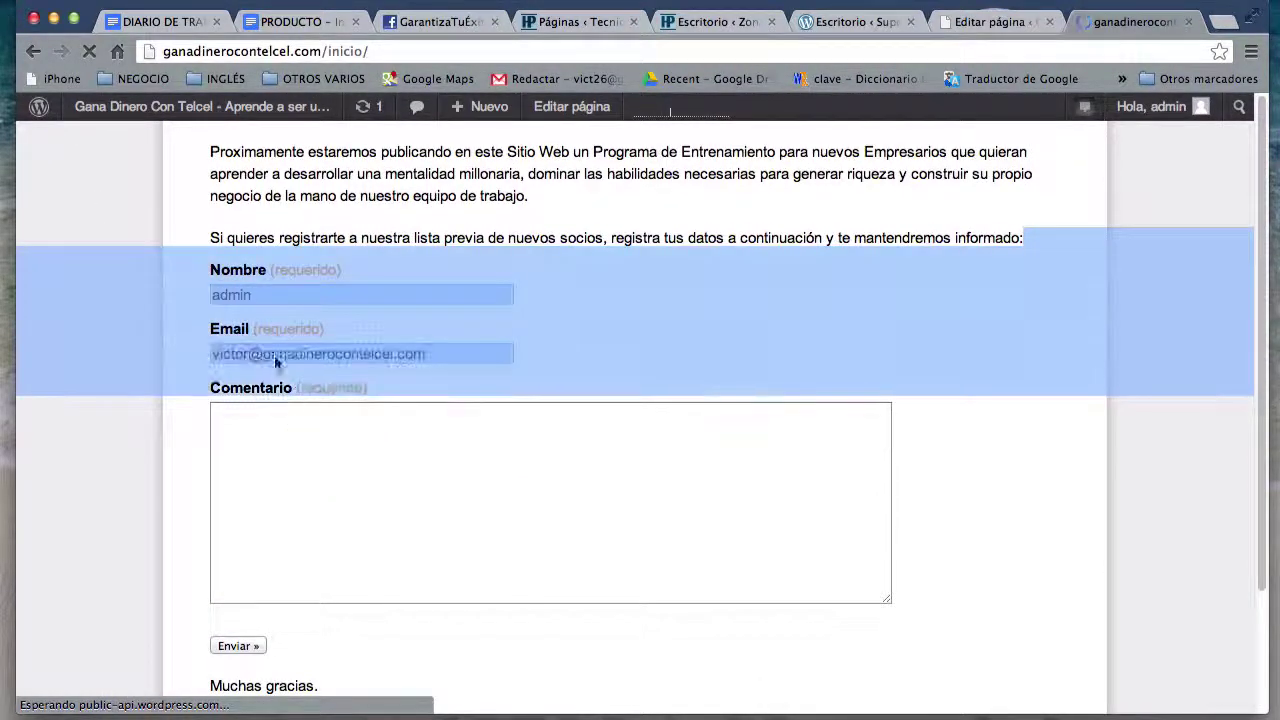
click(163, 274)
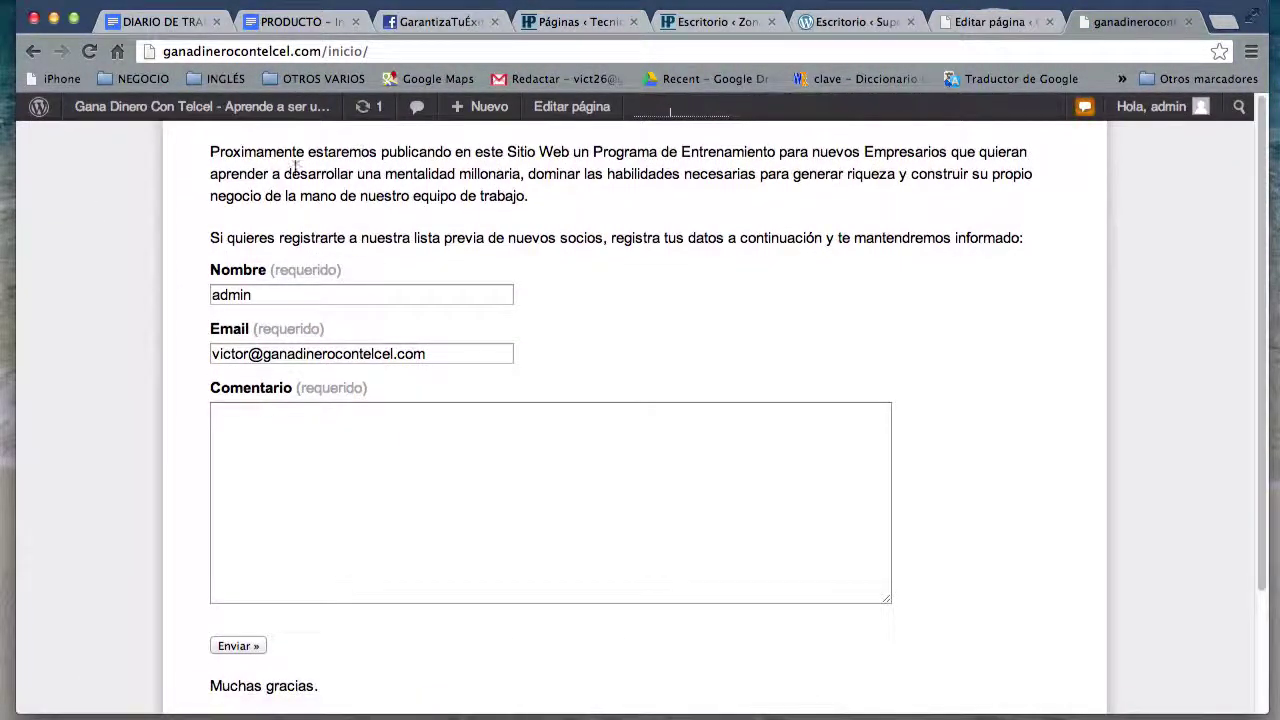
scroll(1150, 497, down, 3)
scroll(1149, 497, up, 3)
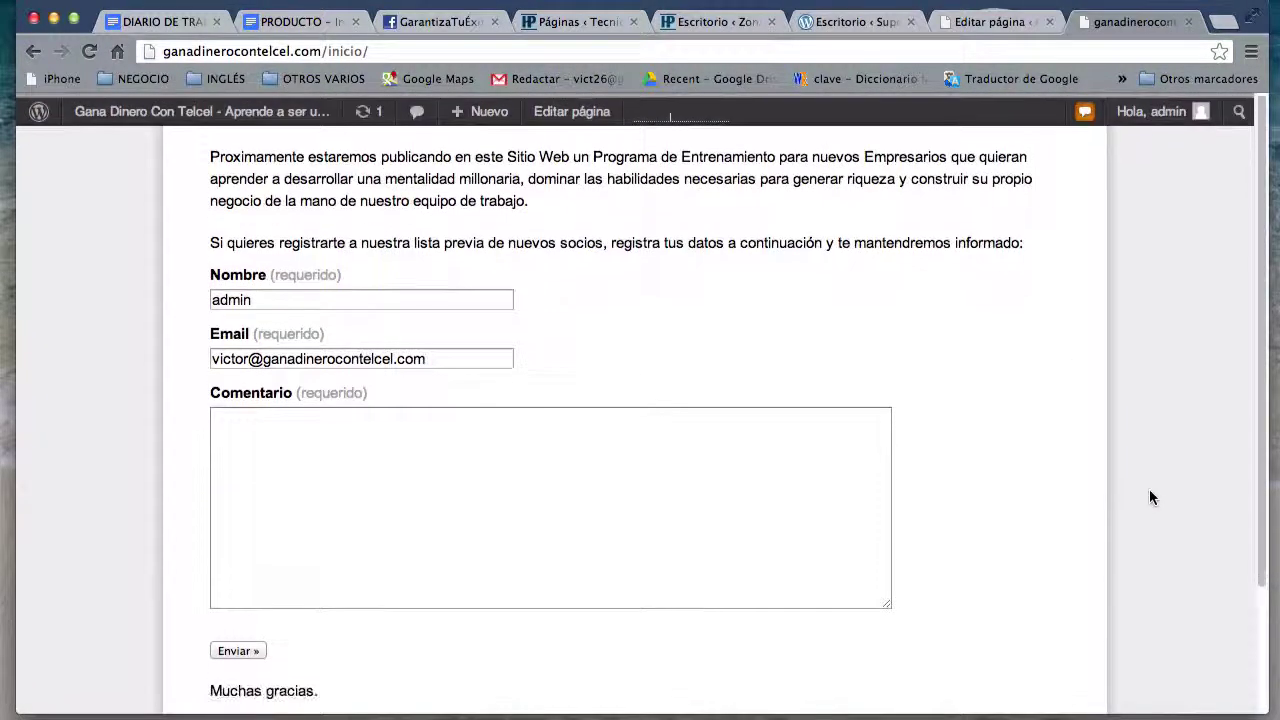
Step: Review the site's general settings from the site title to the time format, and open the Lectura settings
click(1003, 24)
mouse_move(90, 549)
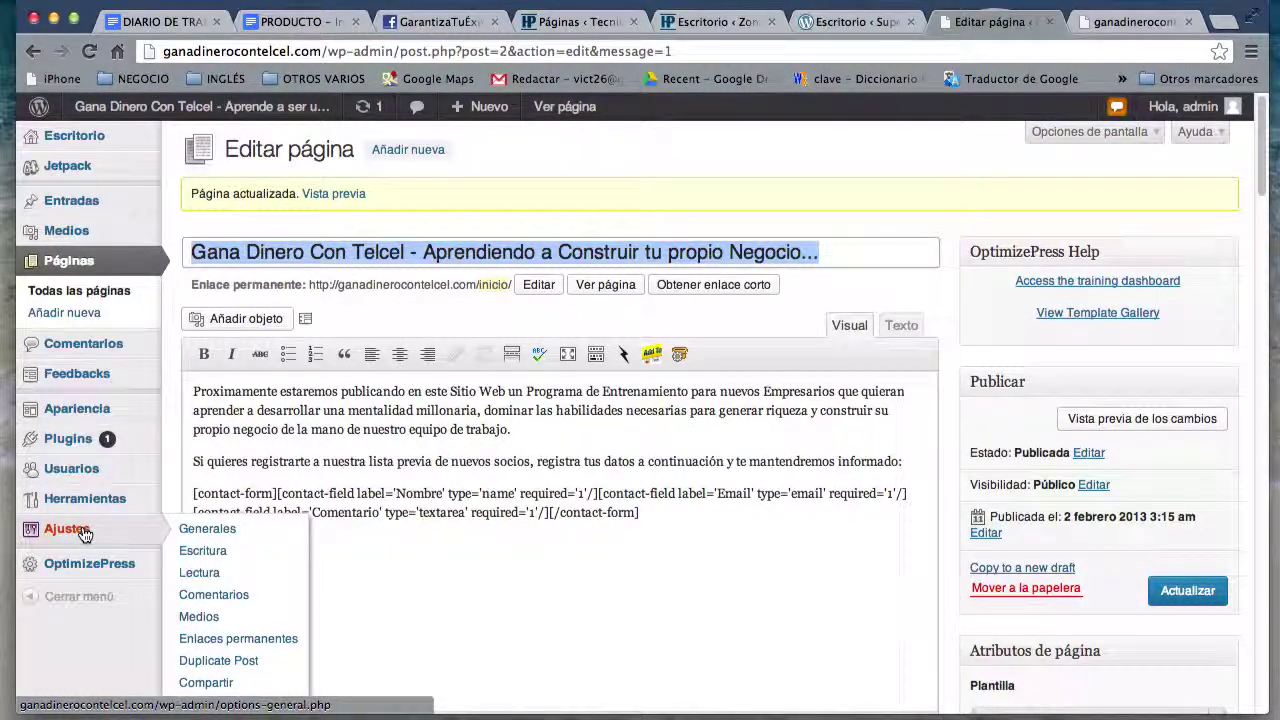
click(84, 533)
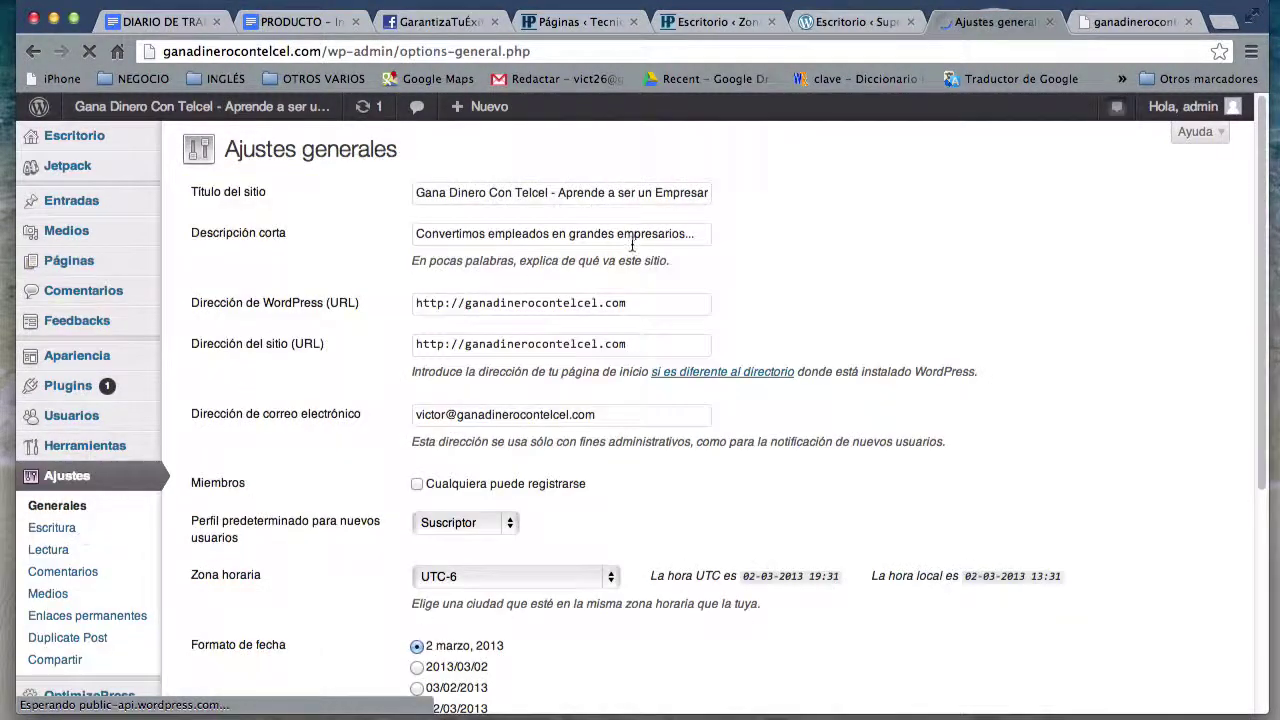
click(500, 195)
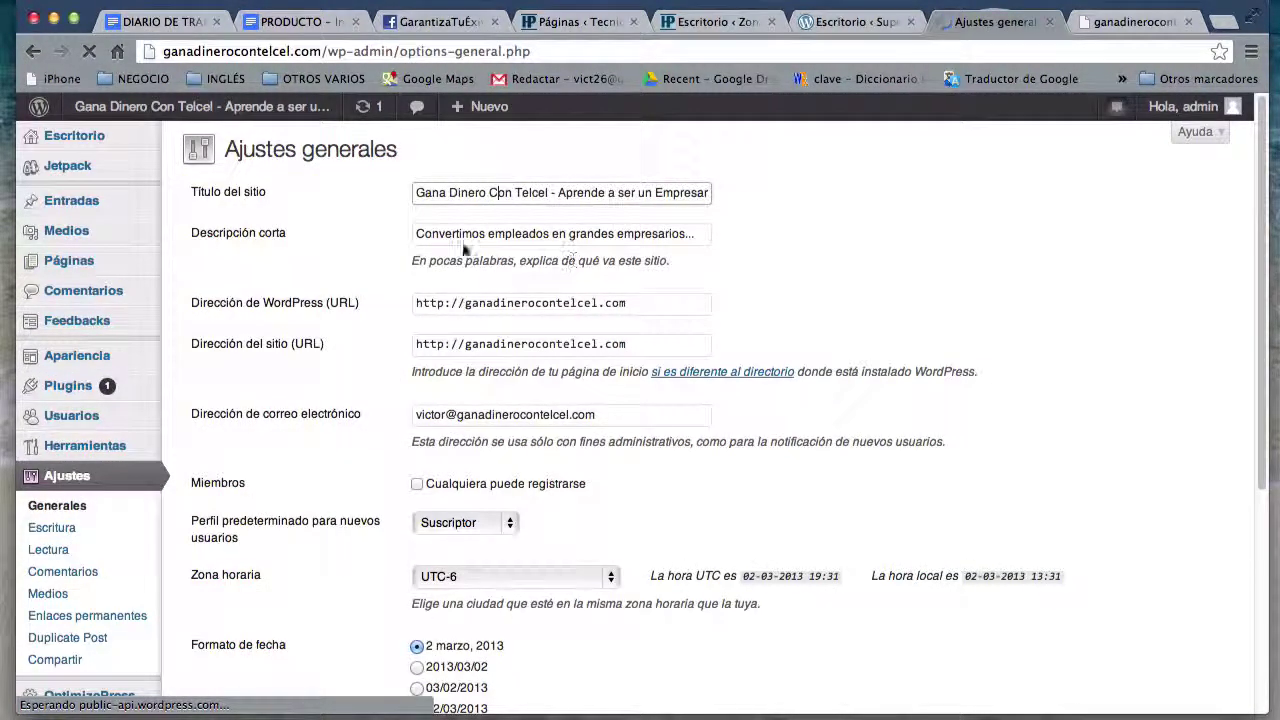
drag(457, 234, 470, 328)
click(360, 357)
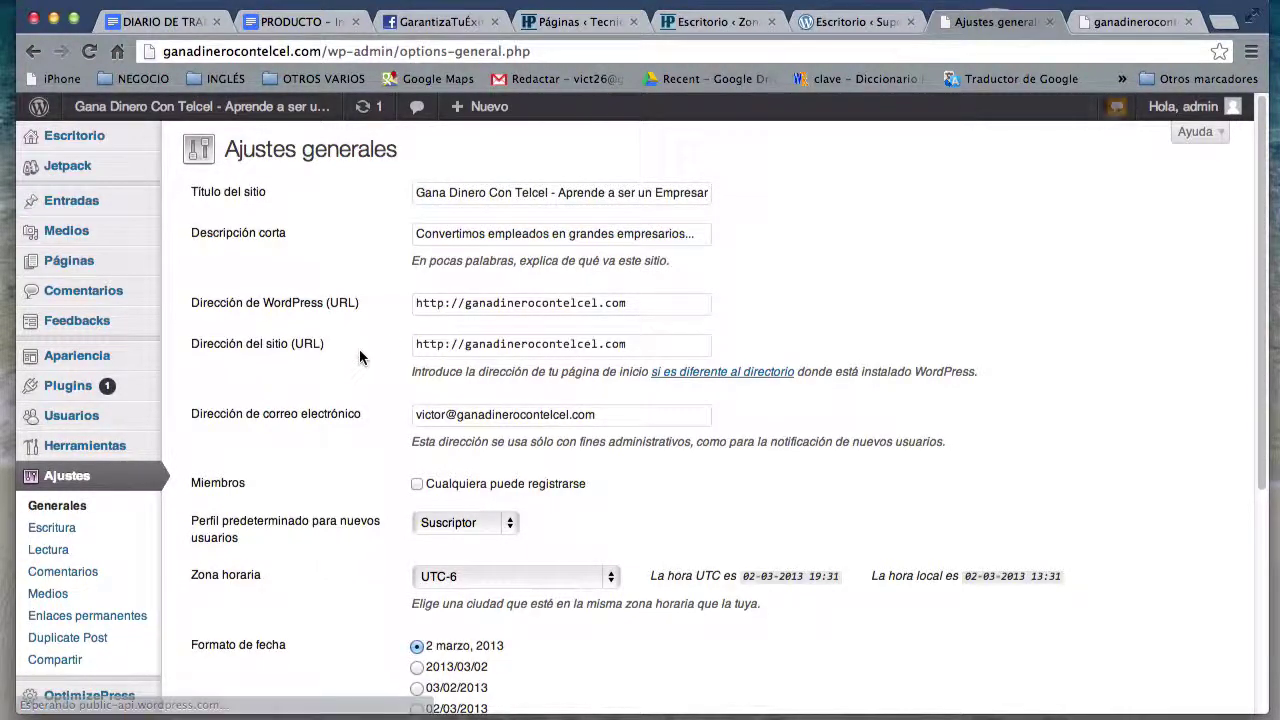
scroll(345, 365, down, 2)
scroll(350, 390, down, 4)
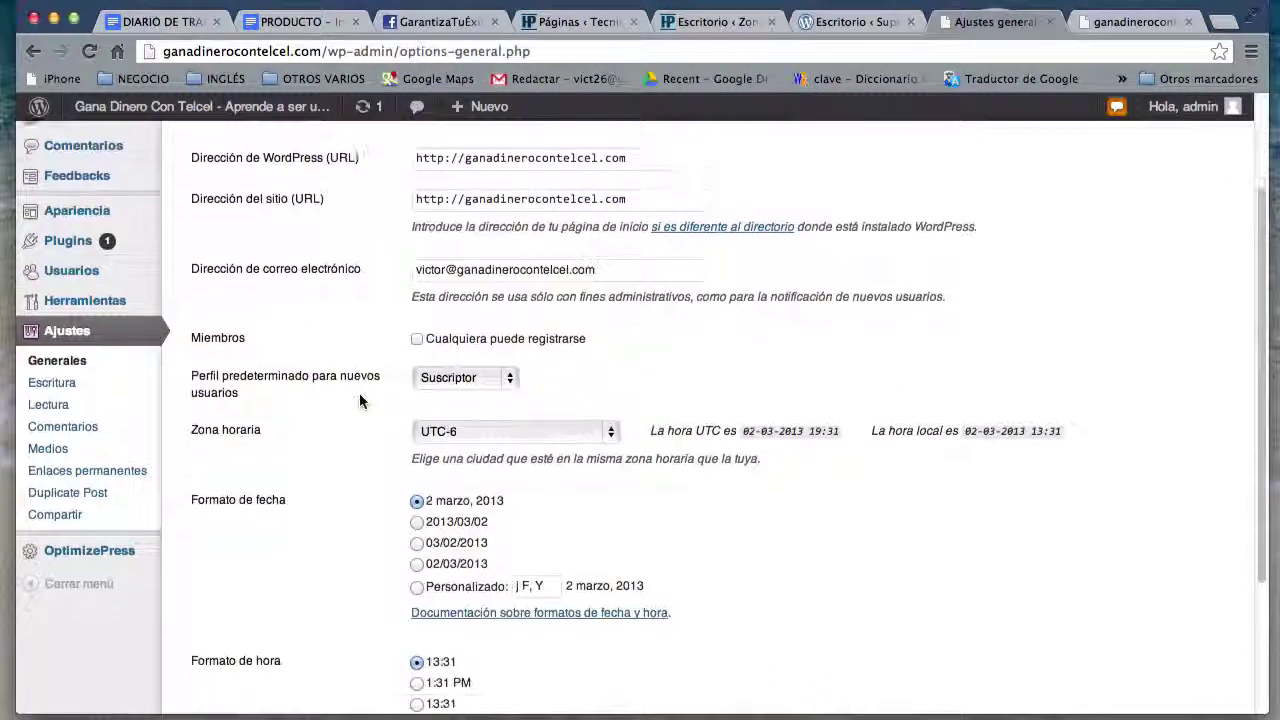
scroll(338, 473, down, 1)
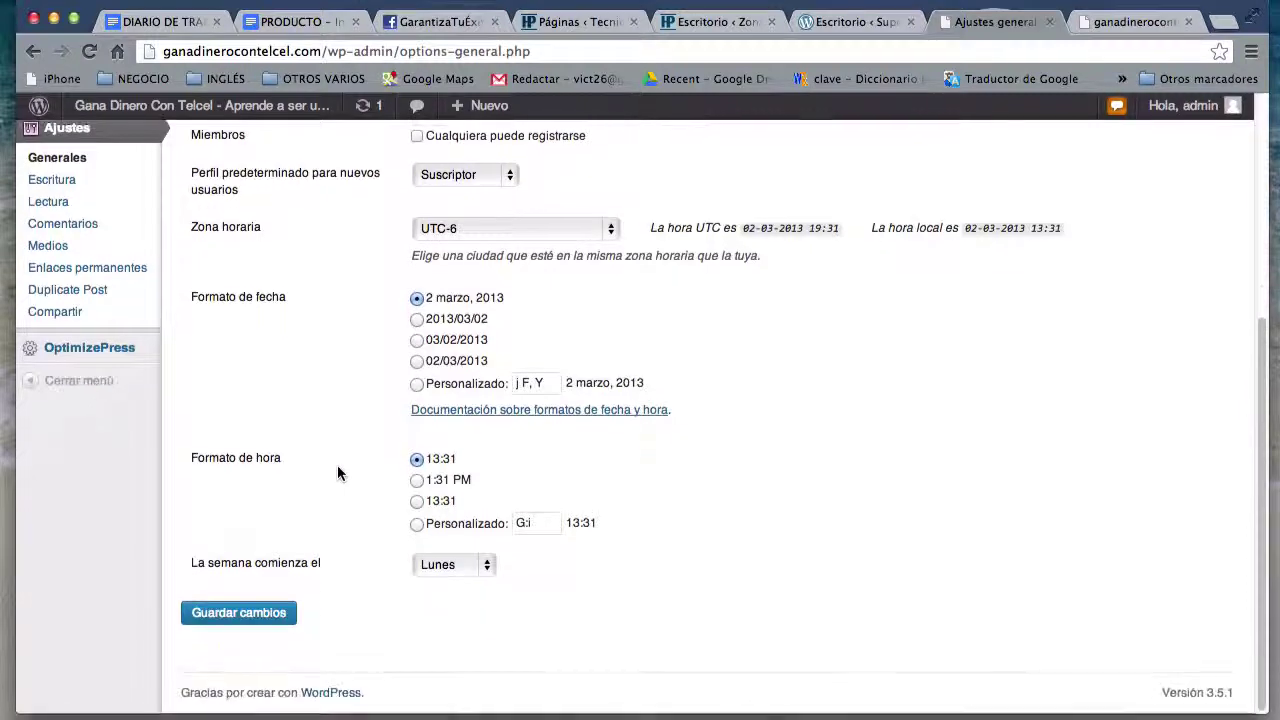
scroll(143, 355, up, 5)
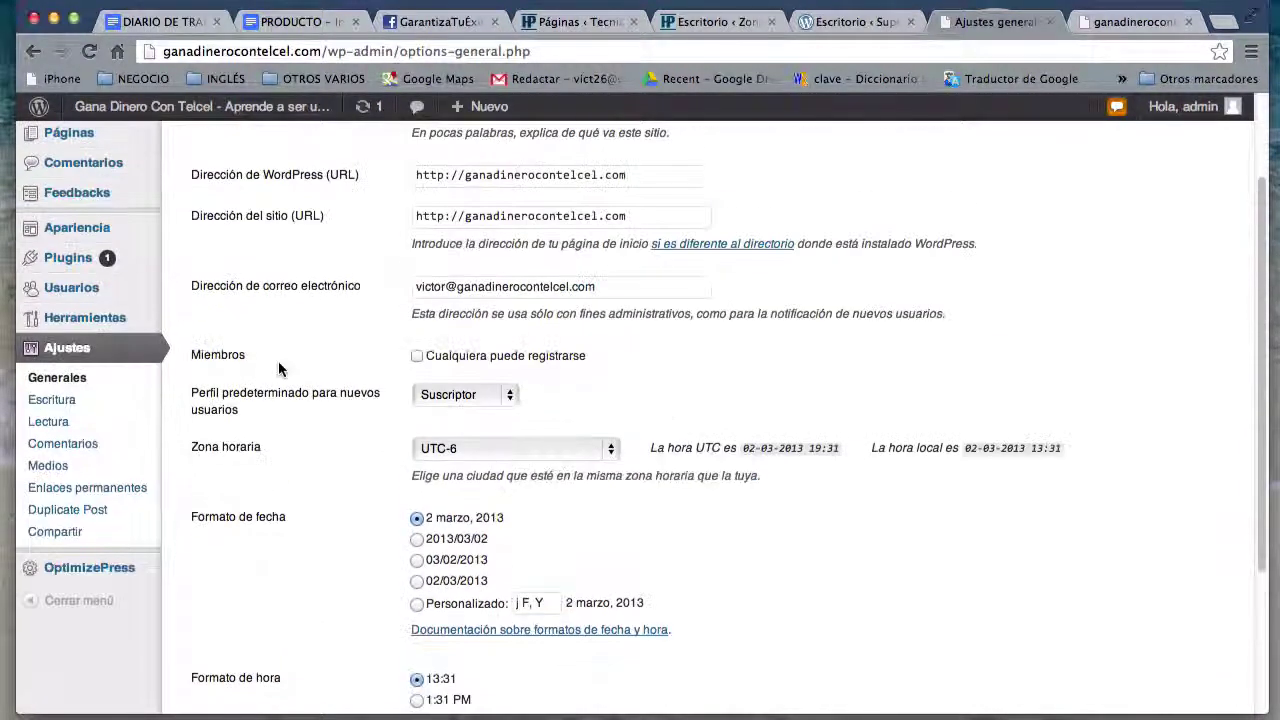
click(52, 427)
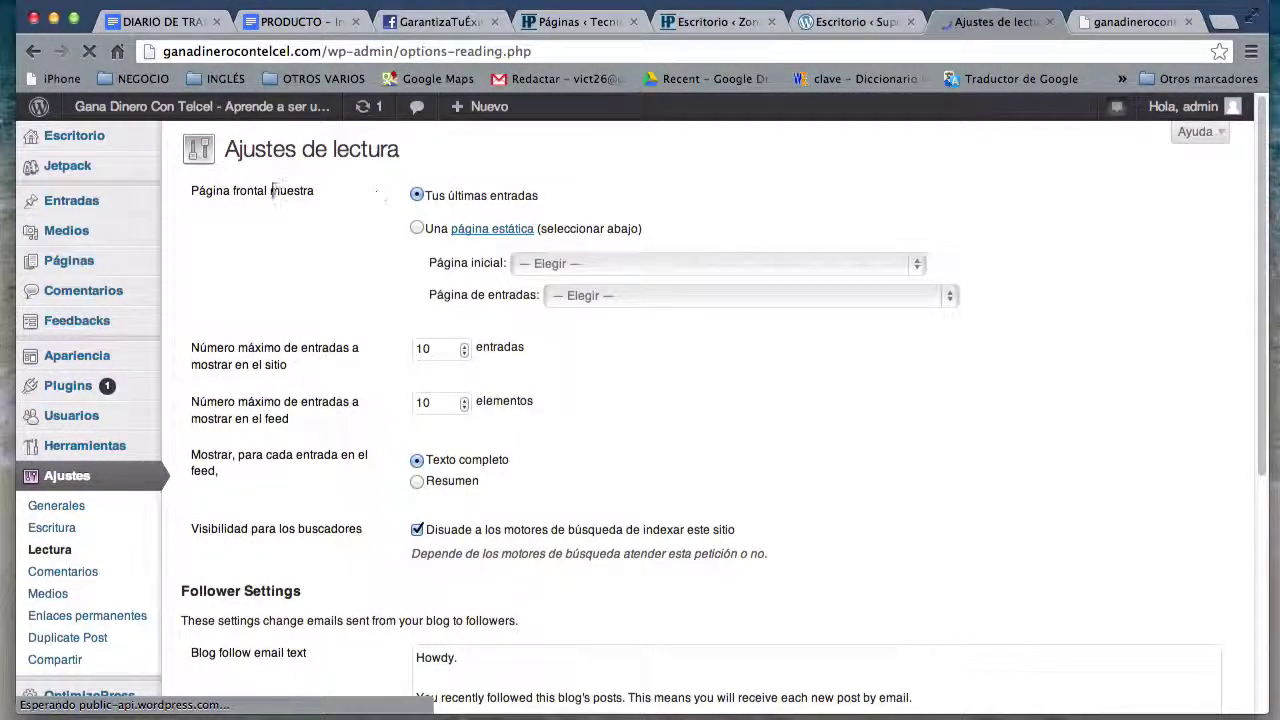
Step: Set the front page to show a static page, with "Gana Dinero Con Telcel - Aprendiendo a Construir tu propio Negocio..." as the Página inicial
drag(194, 194, 320, 192)
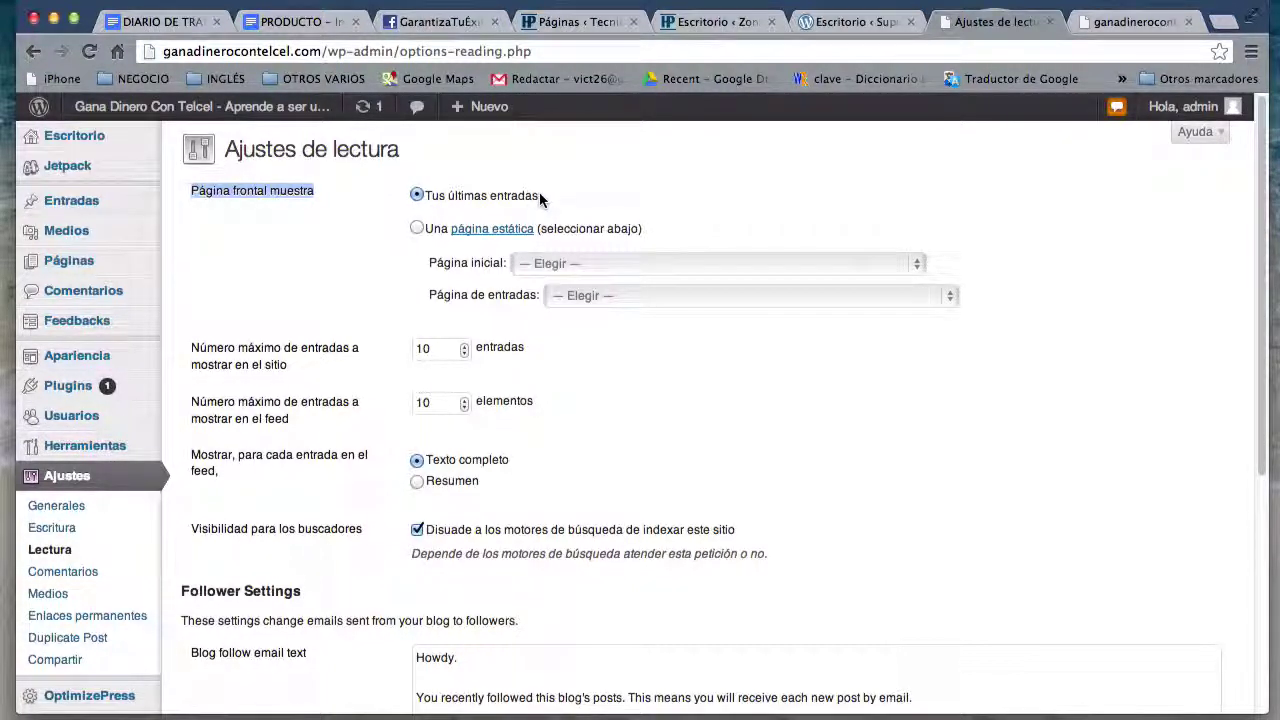
click(422, 234)
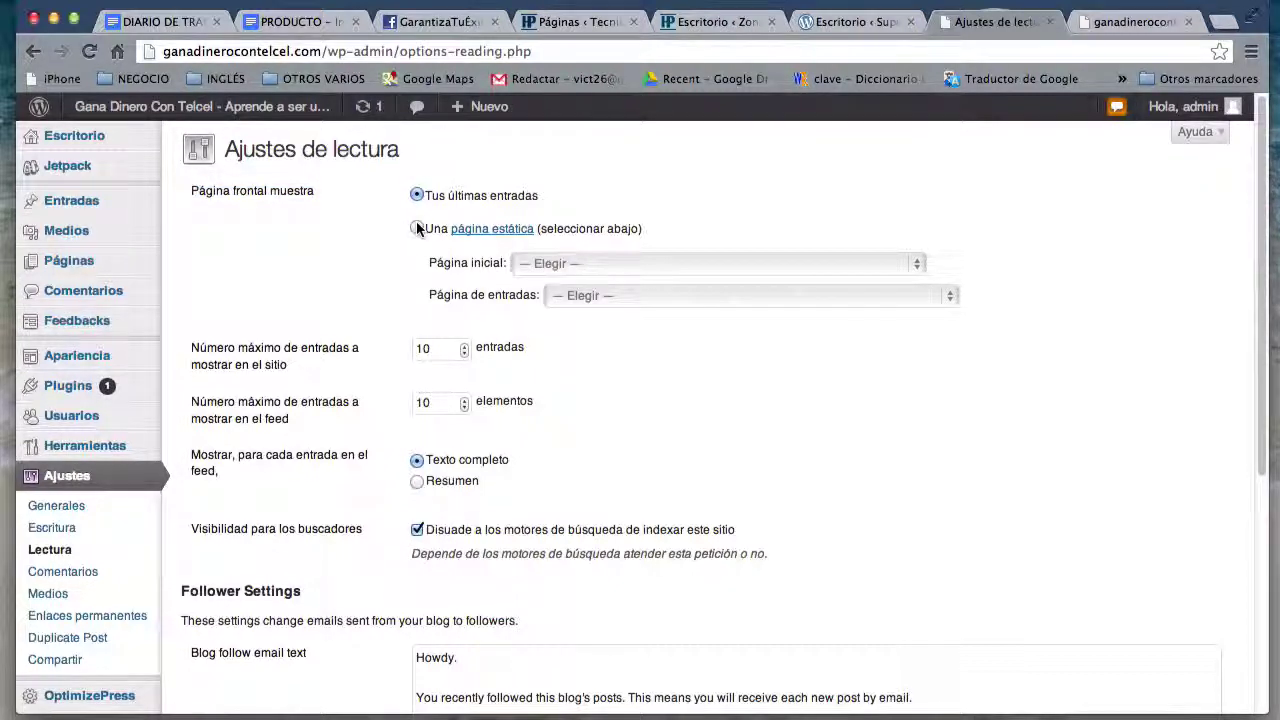
click(418, 230)
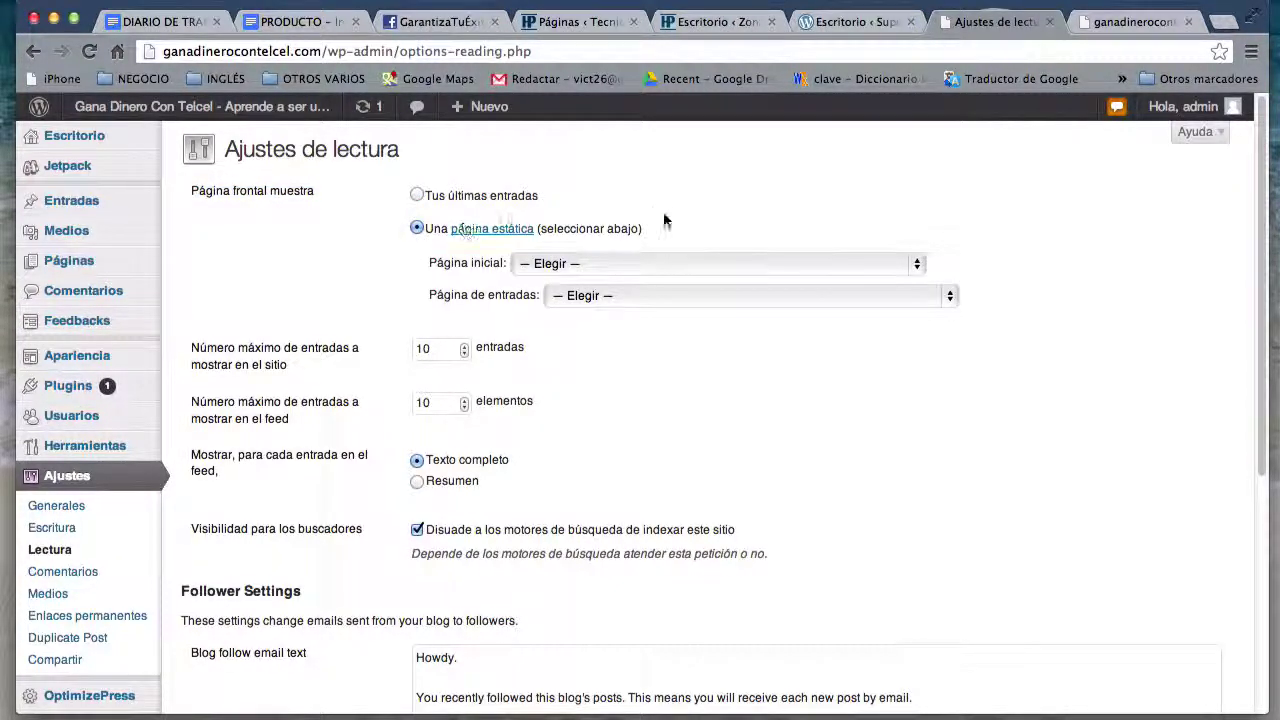
click(715, 264)
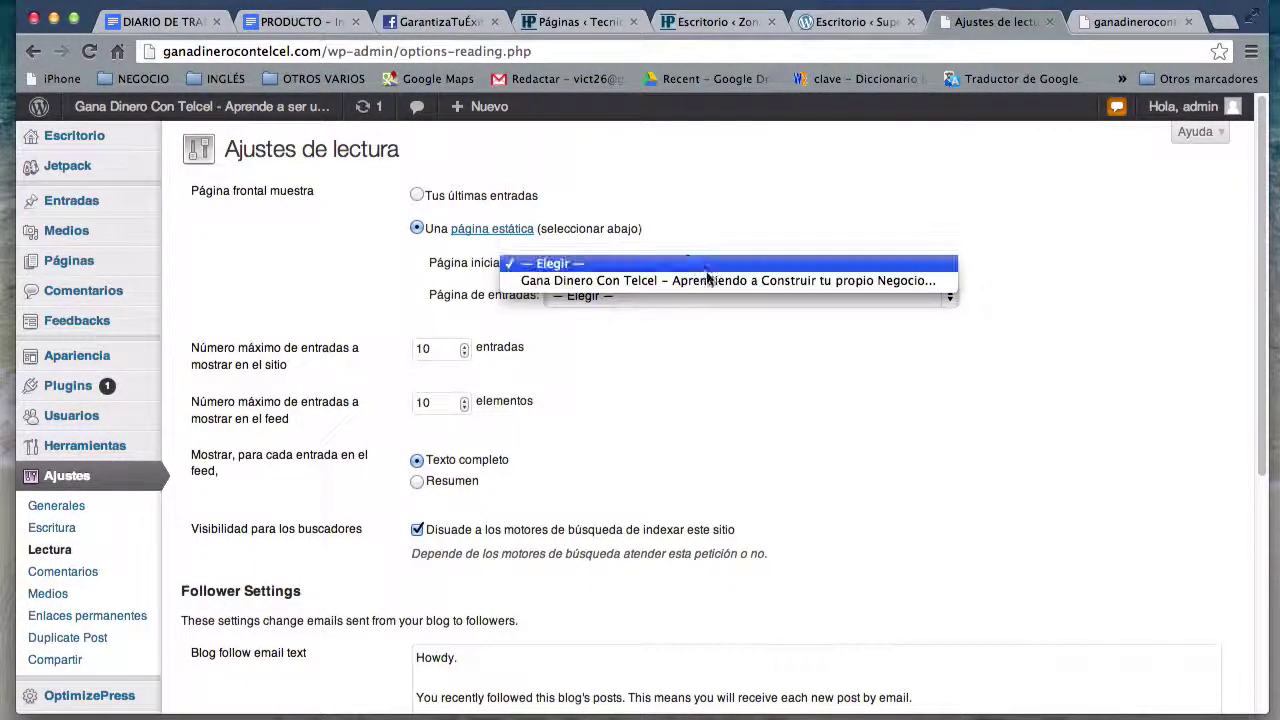
click(720, 281)
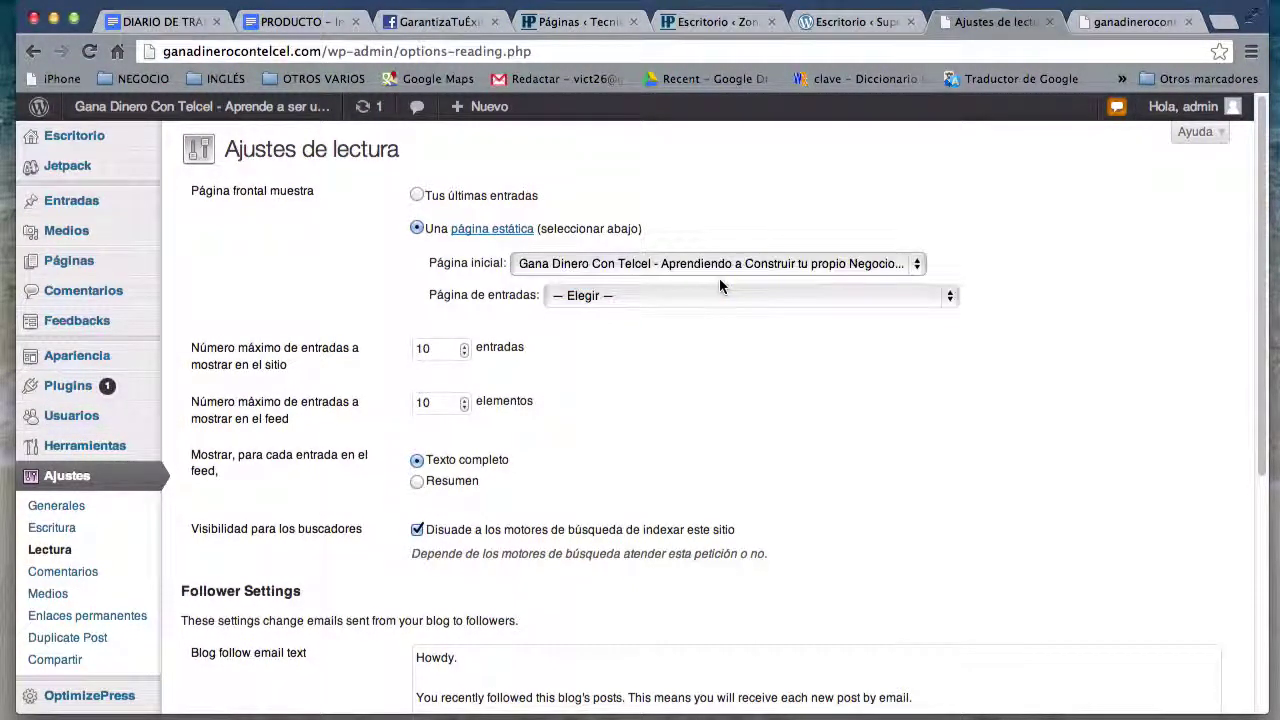
Step: Stop discouraging search engines from indexing the site and save the reading settings
scroll(314, 470, down, 3)
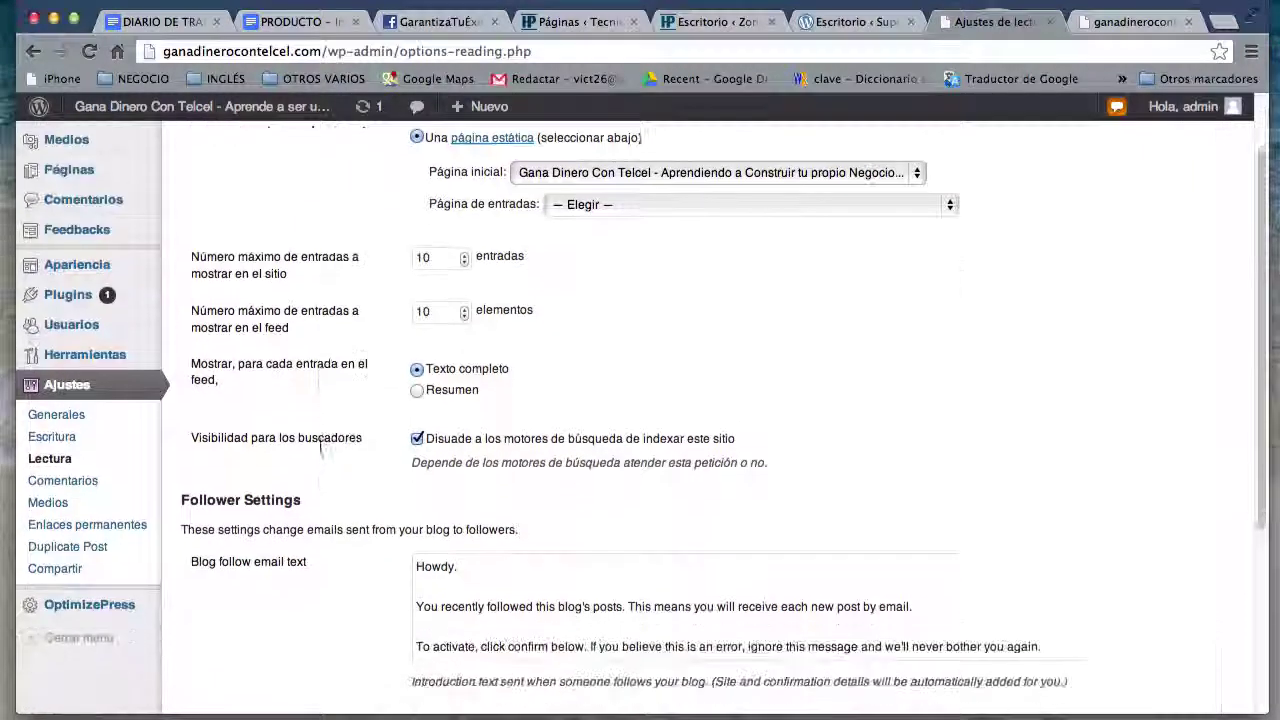
scroll(320, 452, down, 3)
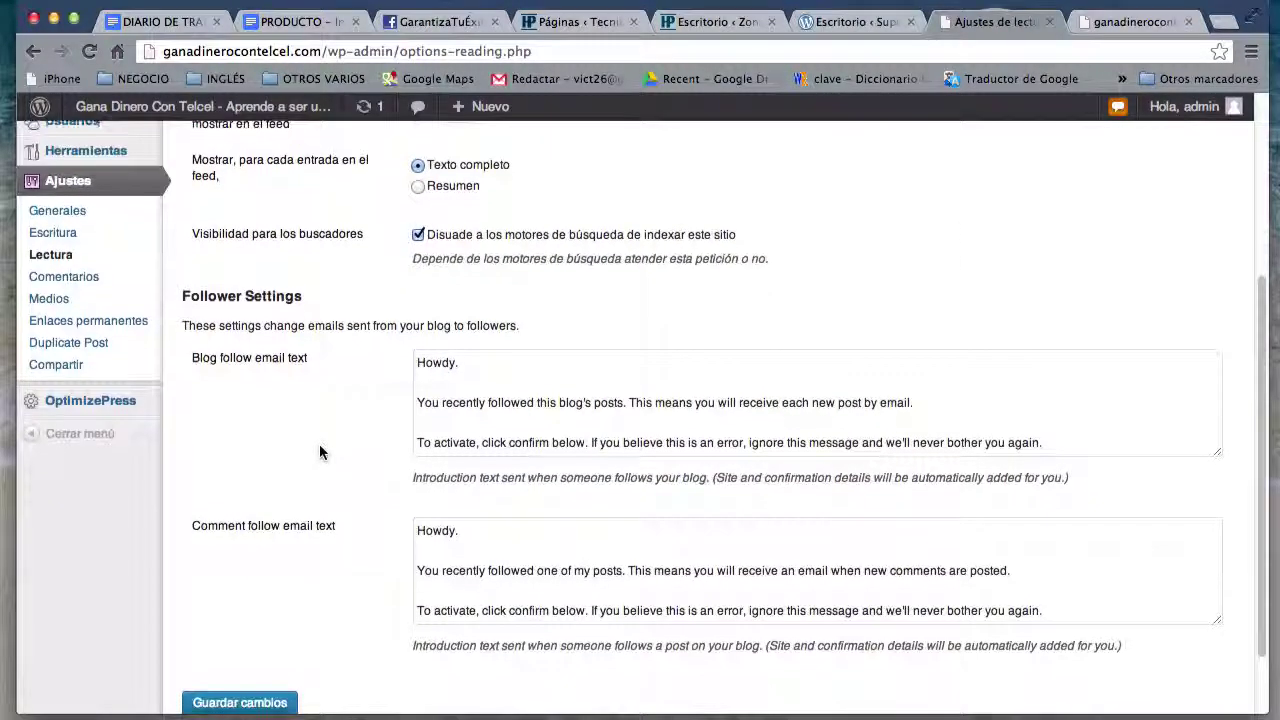
scroll(320, 452, up, 5)
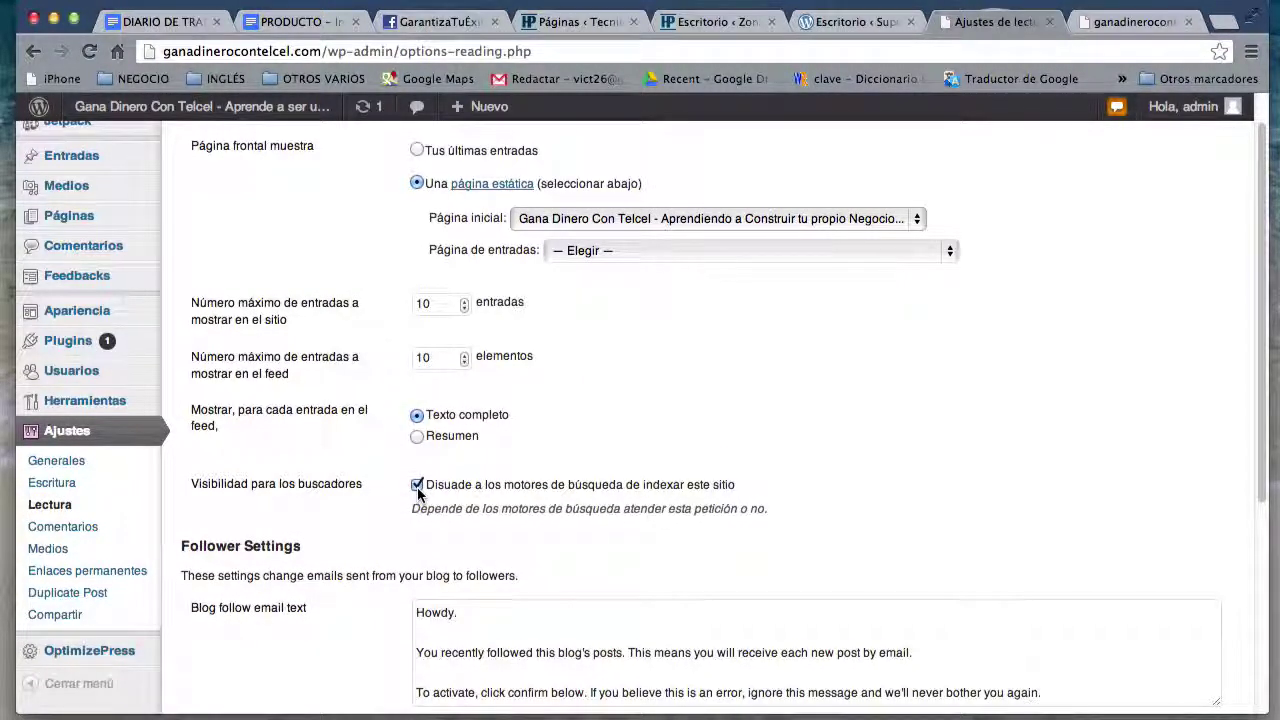
click(417, 486)
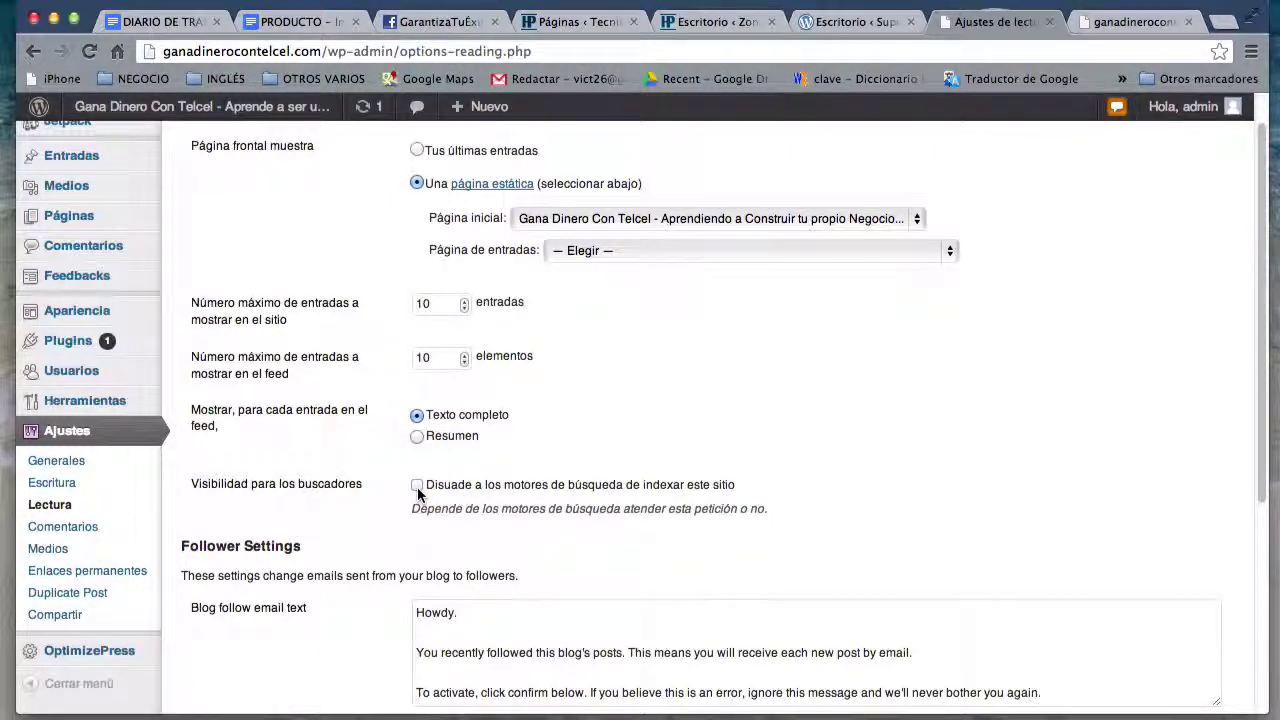
scroll(316, 515, down, 3)
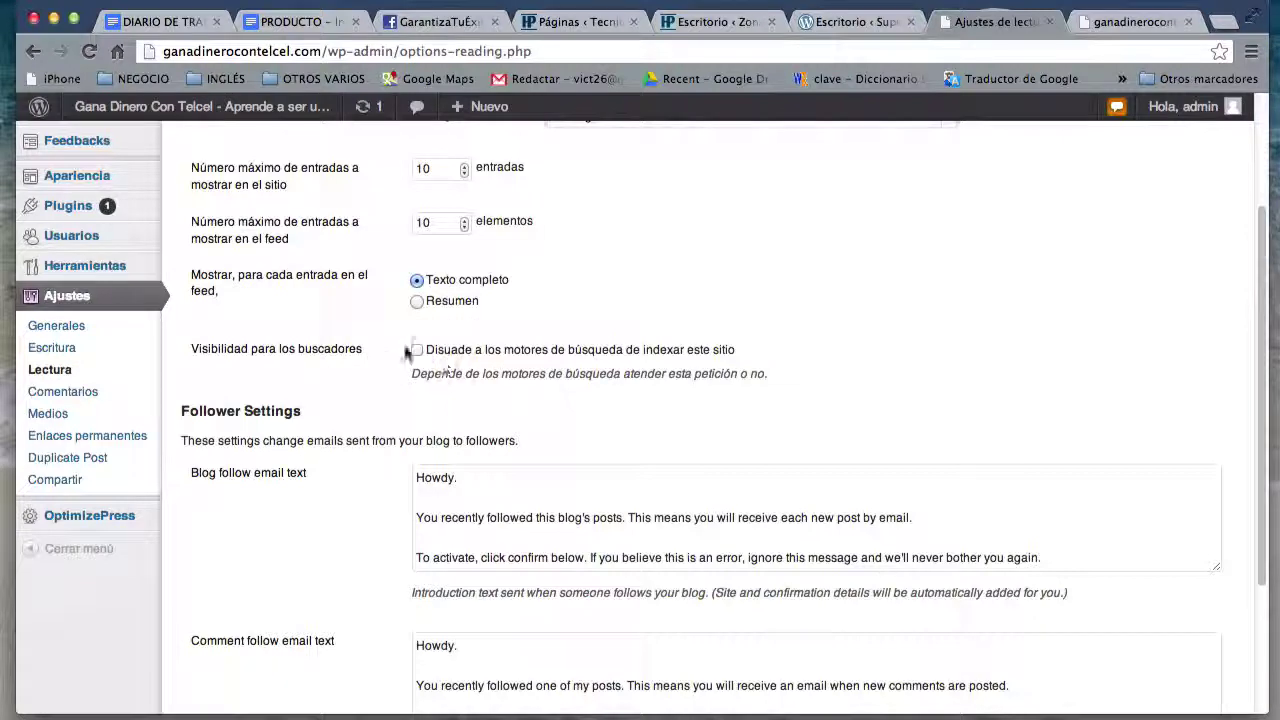
scroll(249, 624, down, 5)
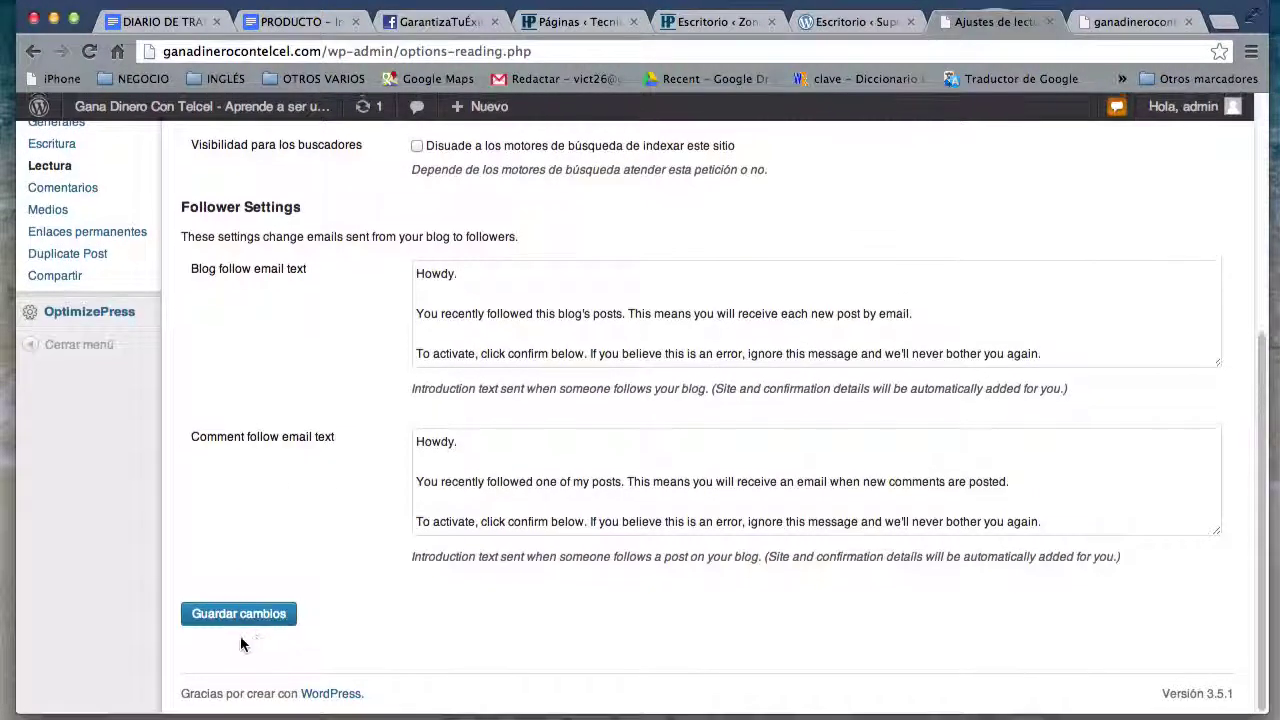
click(238, 620)
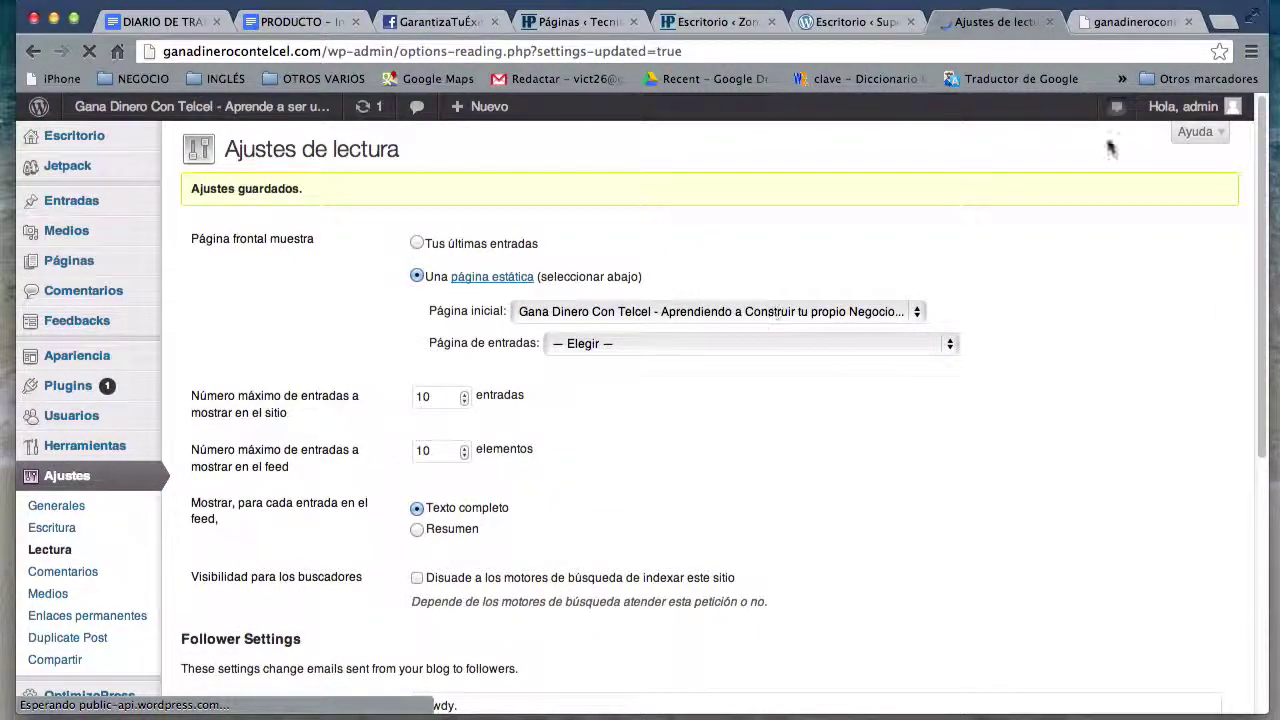
Step: Load the site's root address ganadinerocontelcel.com in place of the inicio page and check the front page down to its footer
click(1150, 26)
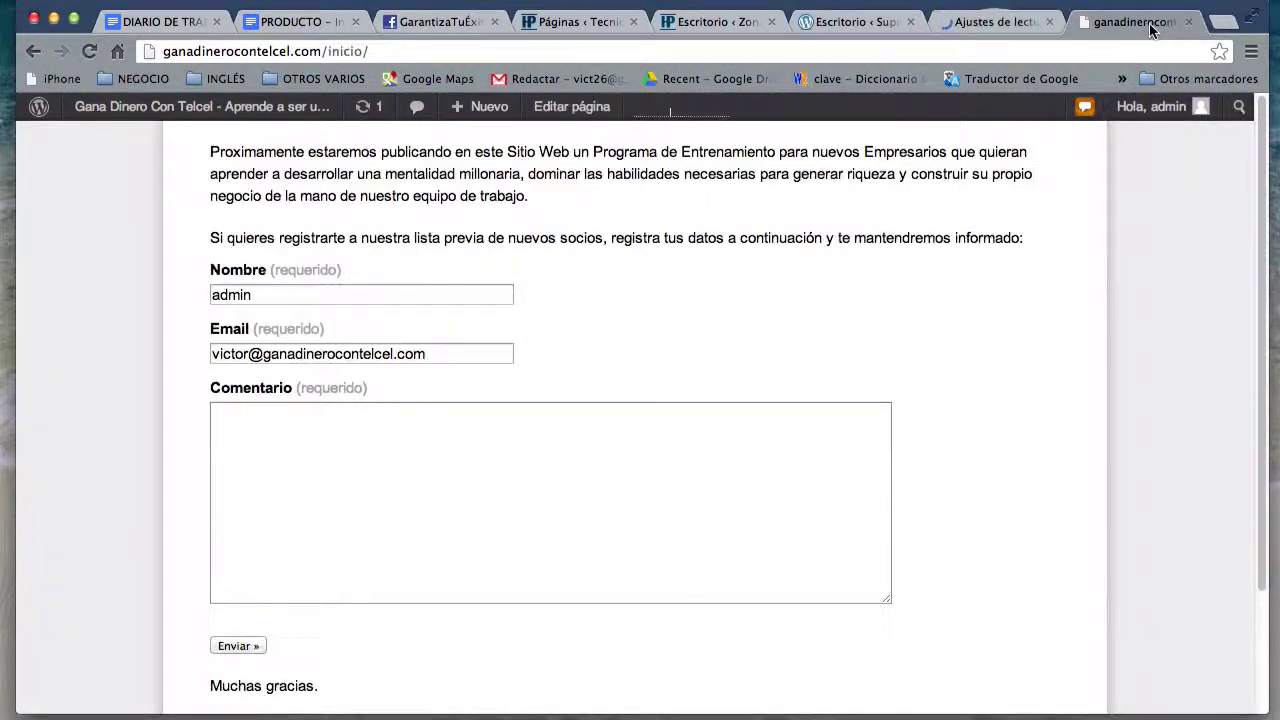
click(468, 48)
click(468, 48)
key(BackSpace)
key(BackSpace)
key(BackSpace)
key(BackSpace)
key(BackSpace)
key(BackSpace)
key(BackSpace)
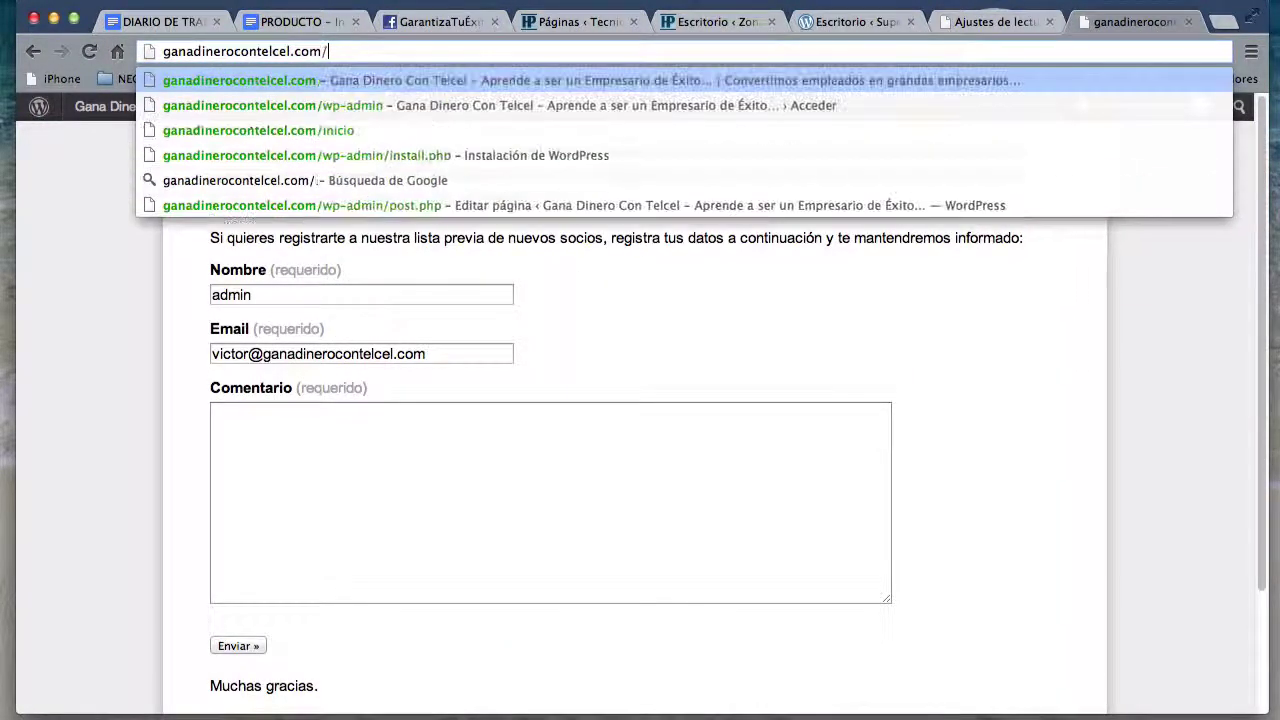
key(BackSpace)
key(Return)
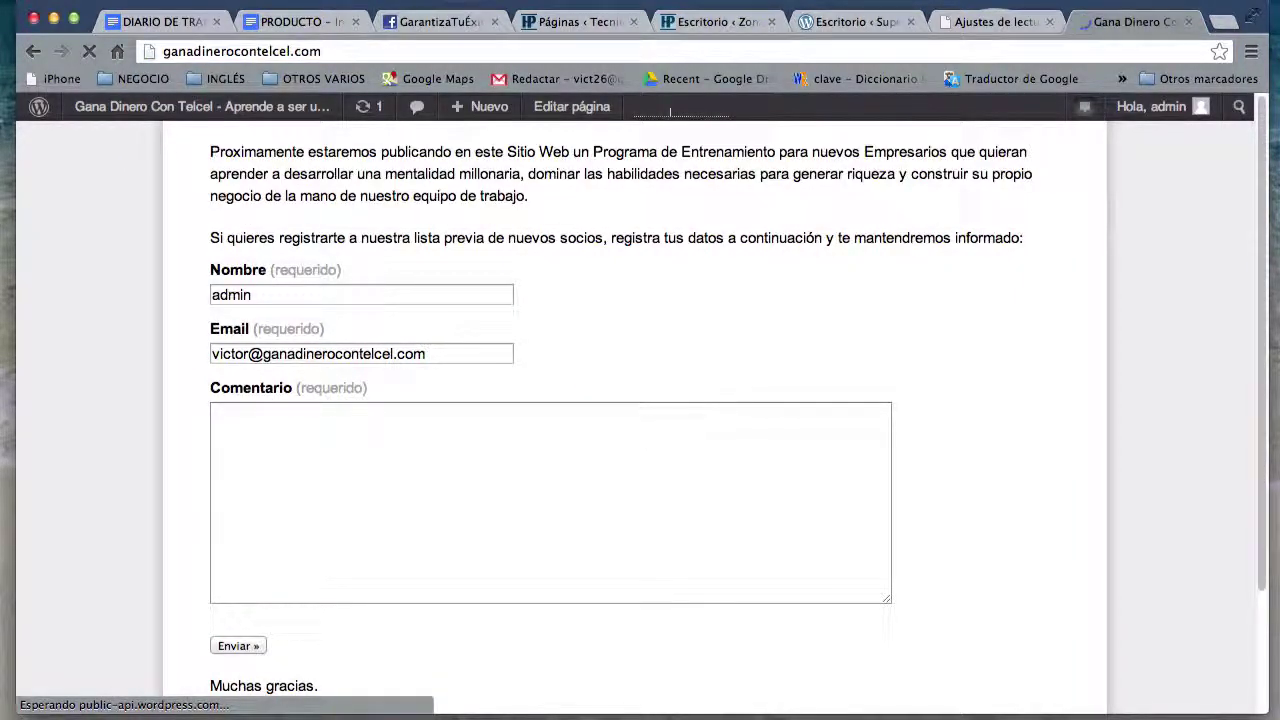
scroll(1106, 641, down, 3)
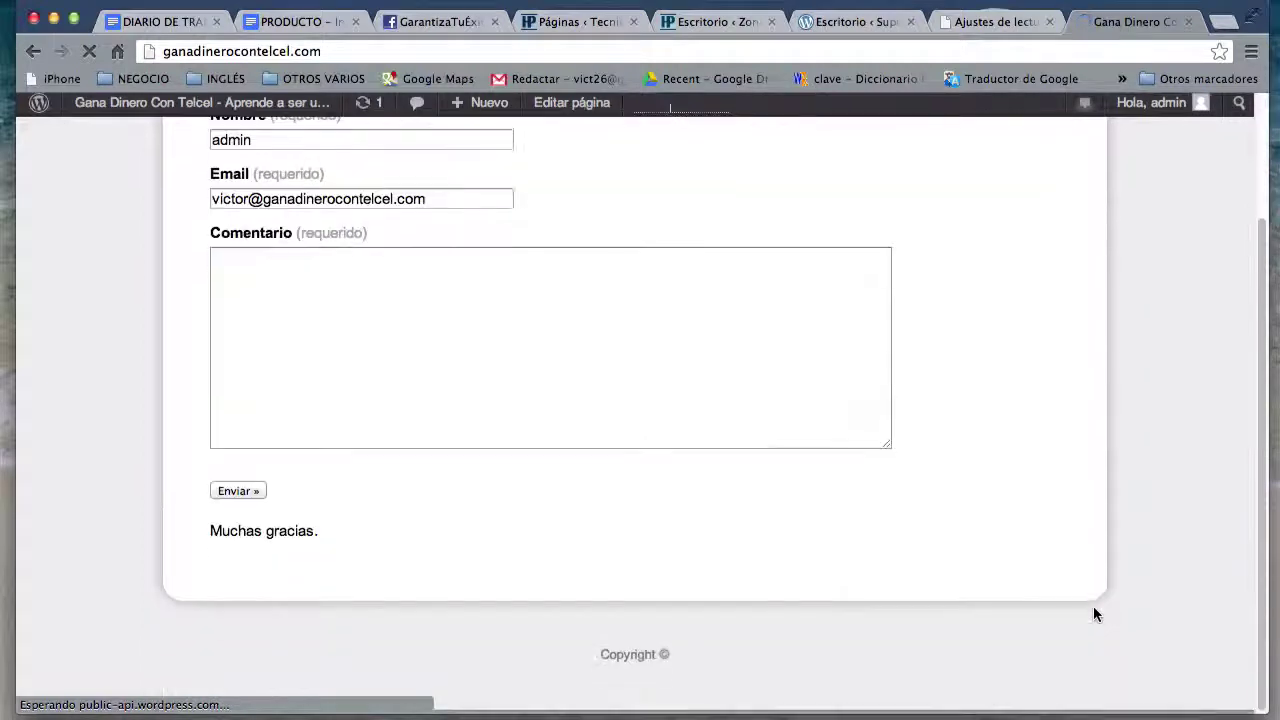
scroll(741, 290, up, 3)
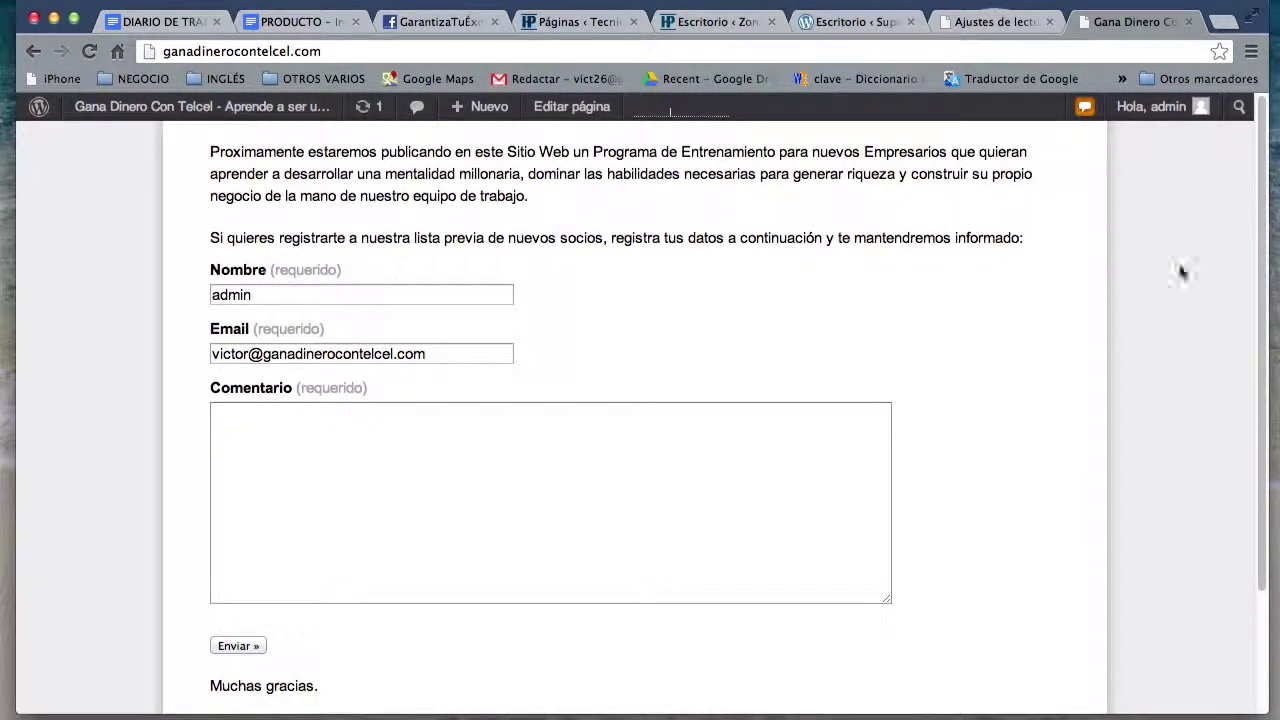
Step: Return to the site administration, open the OptimizePress general settings and review the header and logo options
click(1013, 22)
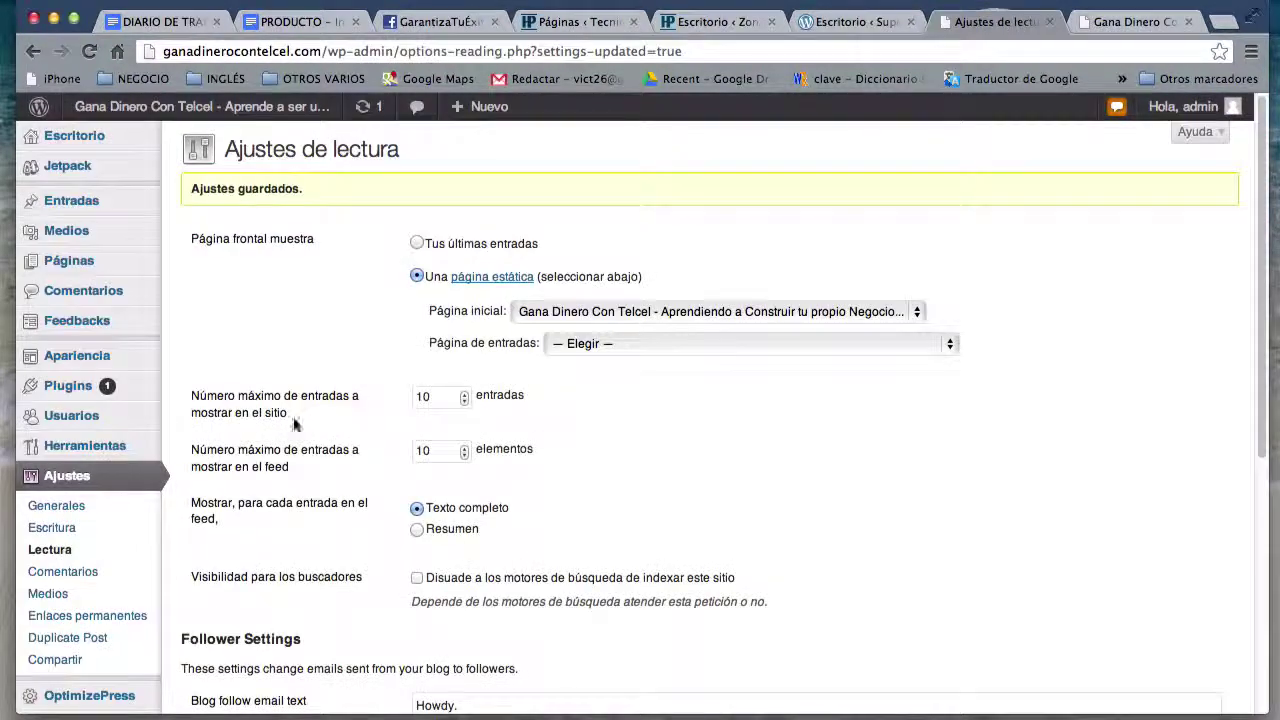
scroll(277, 601, down, 5)
scroll(277, 601, up, 2)
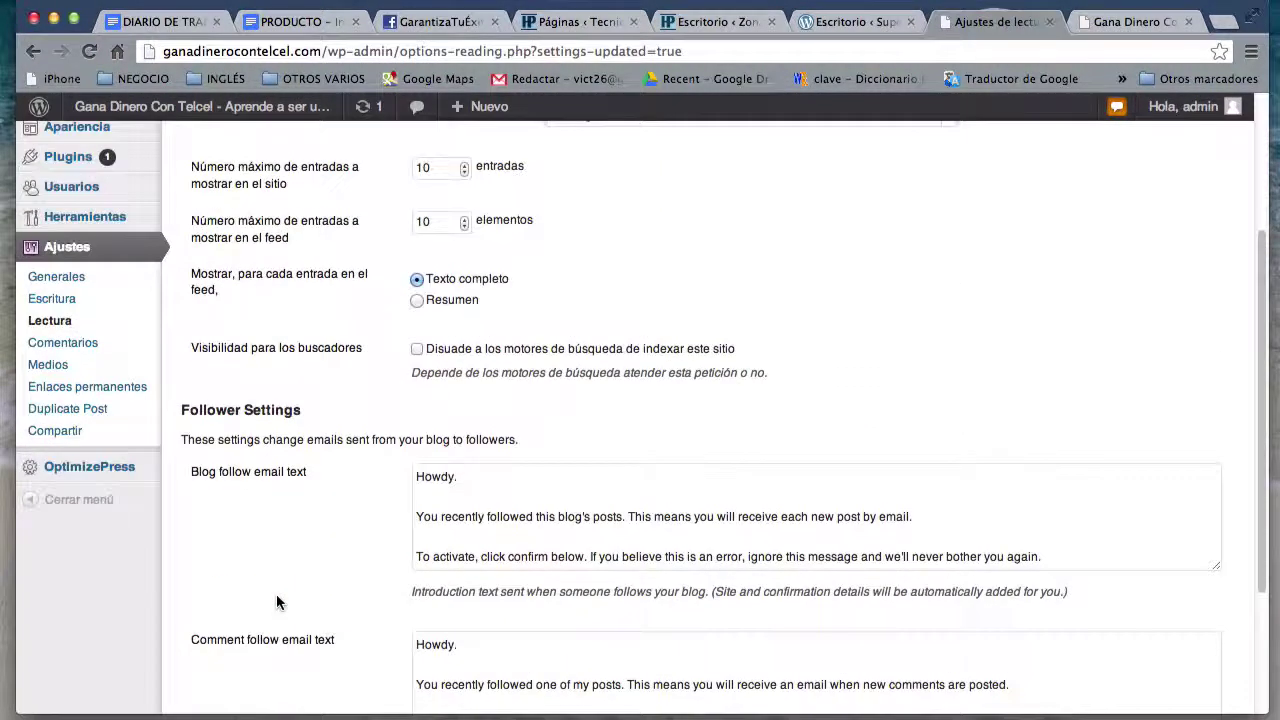
click(108, 474)
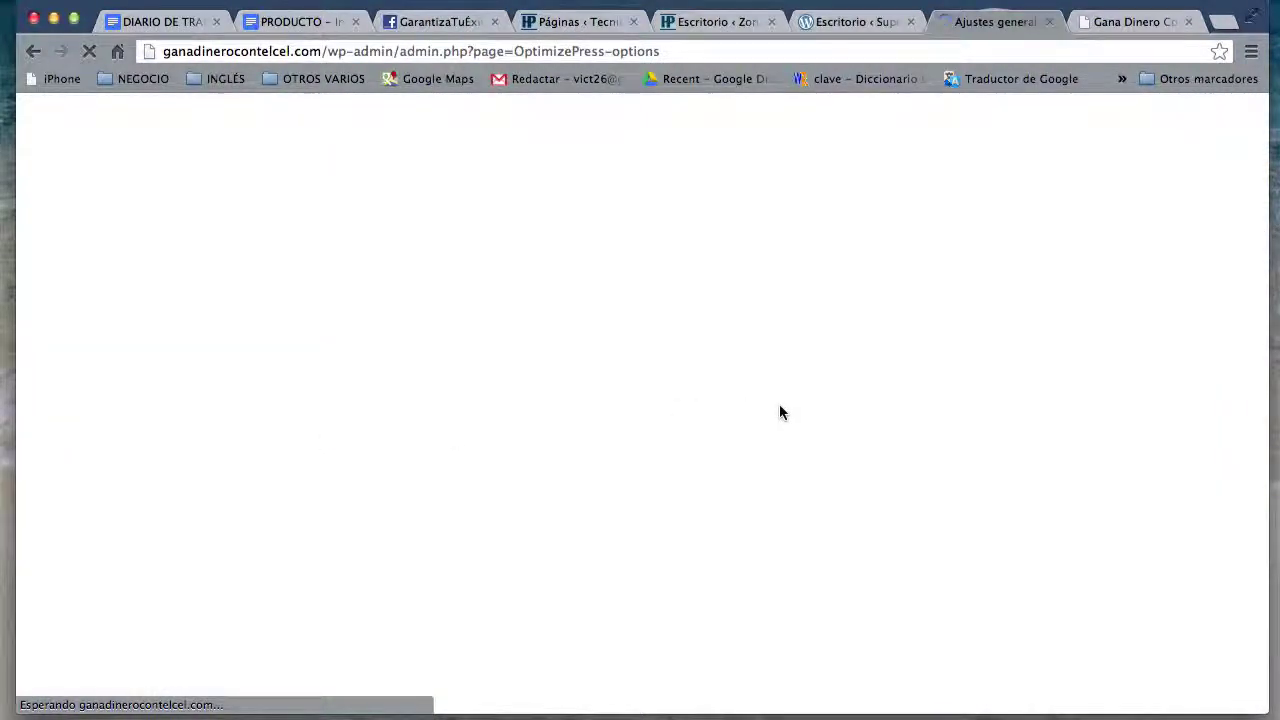
scroll(781, 412, down, 2)
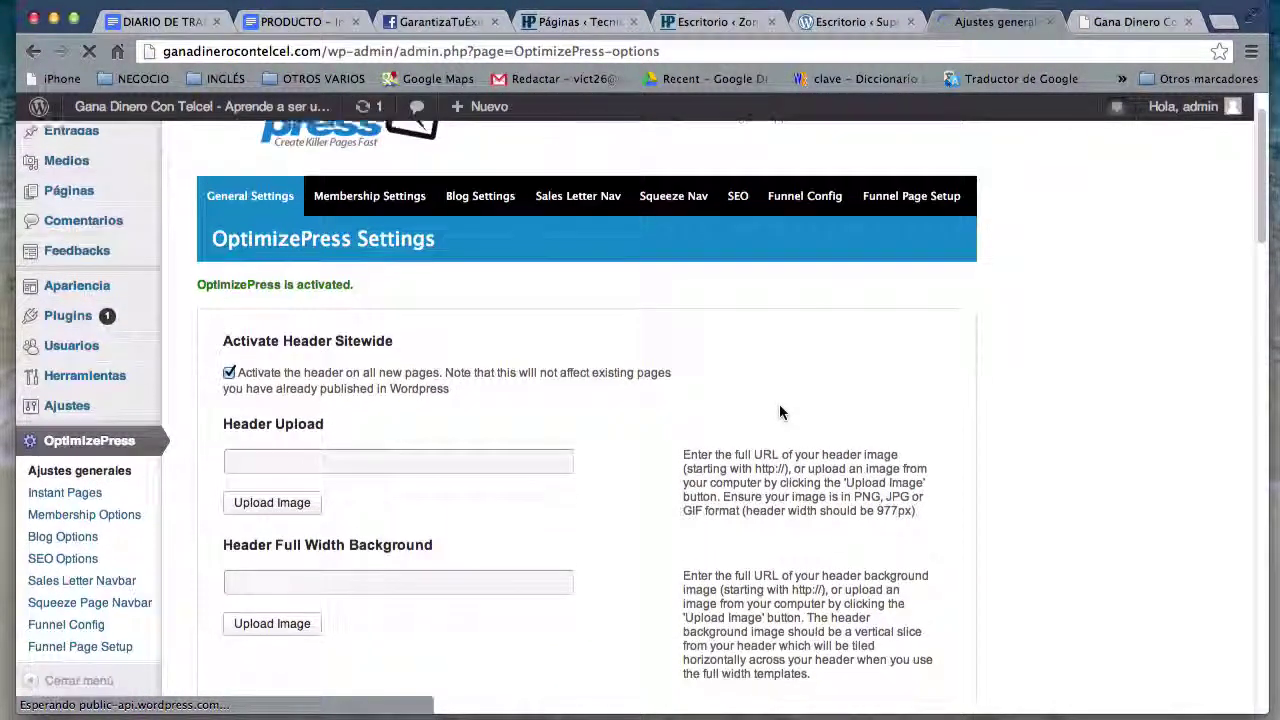
scroll(781, 412, up, 2)
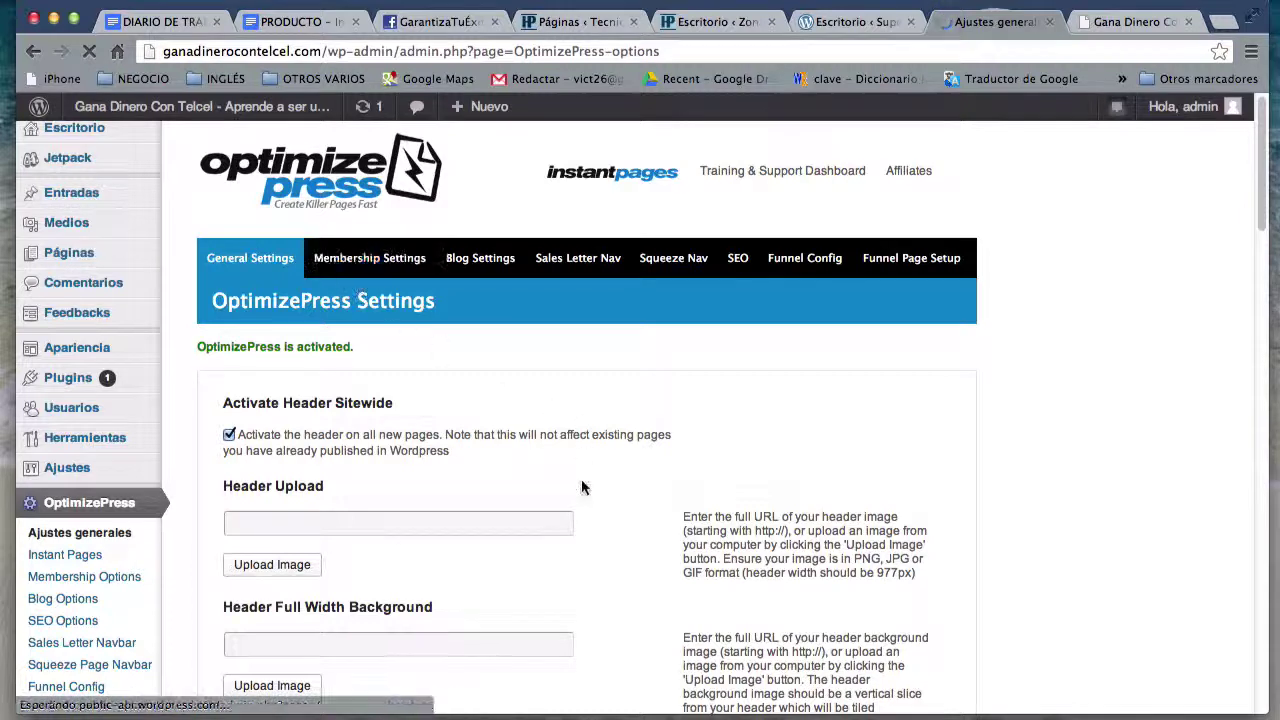
scroll(581, 487, down, 5)
scroll(483, 394, down, 4)
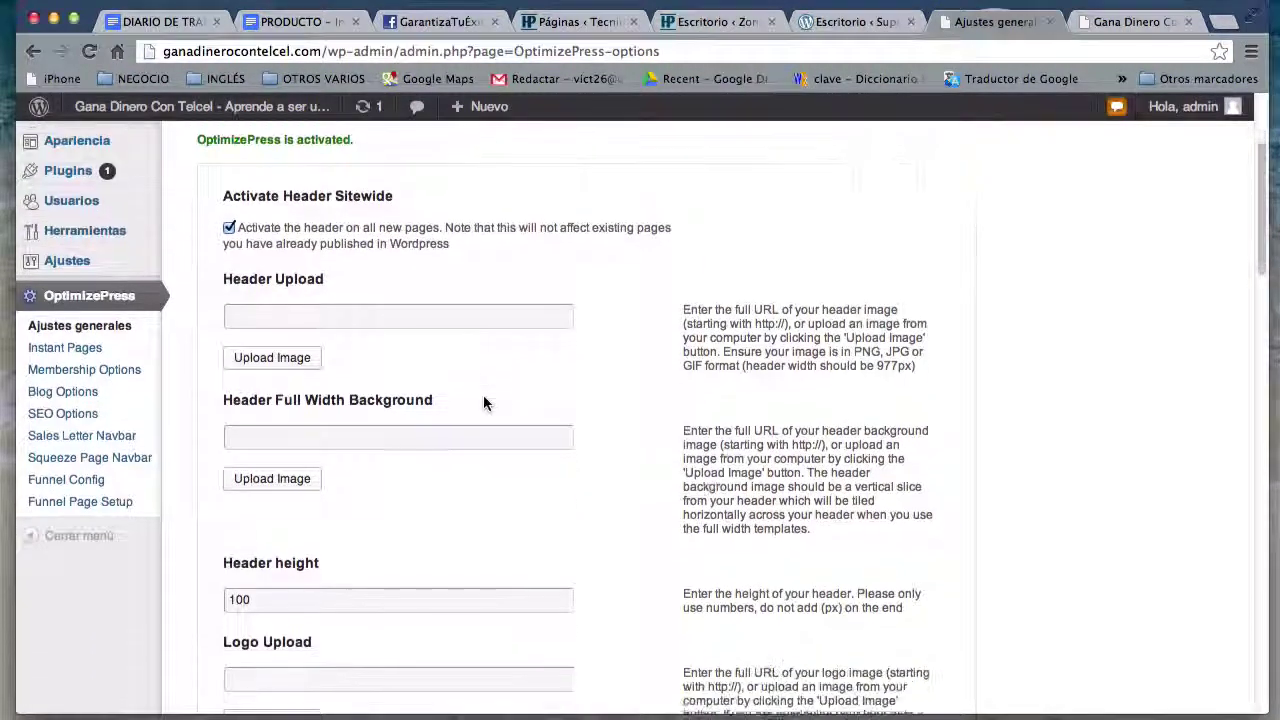
scroll(483, 396, down, 2)
scroll(483, 396, up, 2)
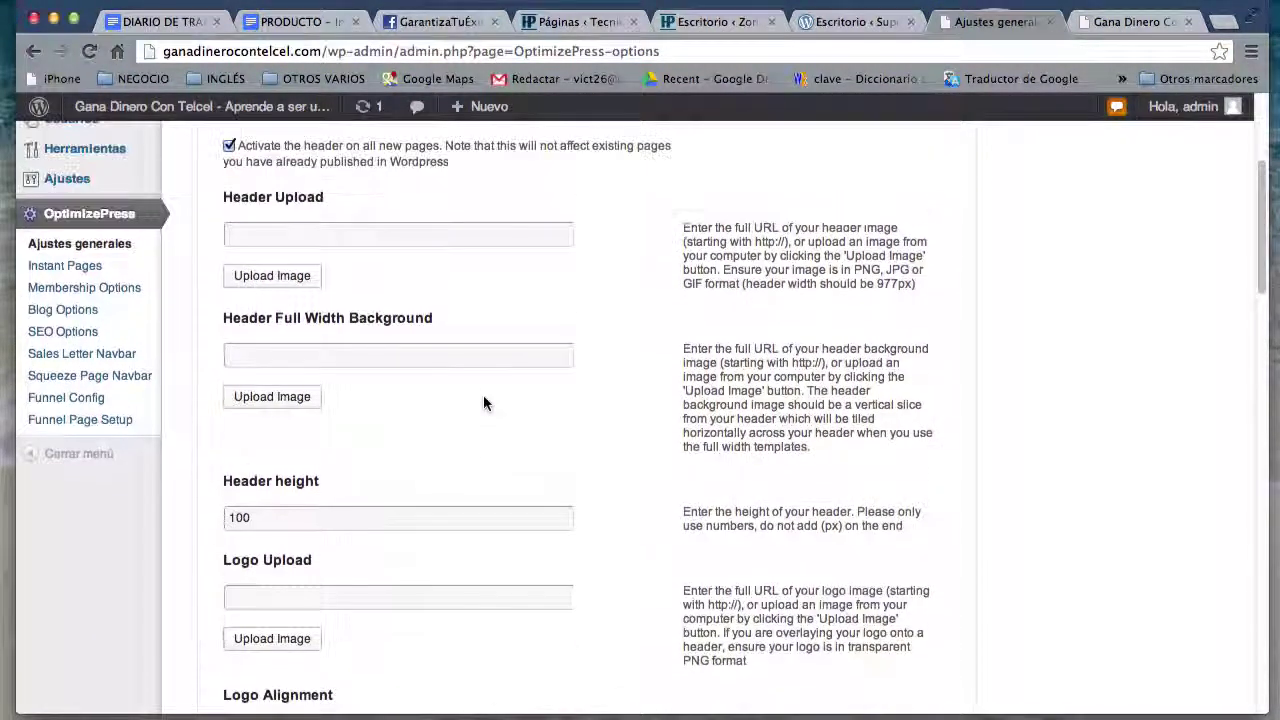
Step: Start the Header Upload image selection and expand DOCUMENTOS, _PRODUCTOS_, Tecnicas Hablar en Publico and its Graficos folder on the ADATA CH94 drive
click(364, 238)
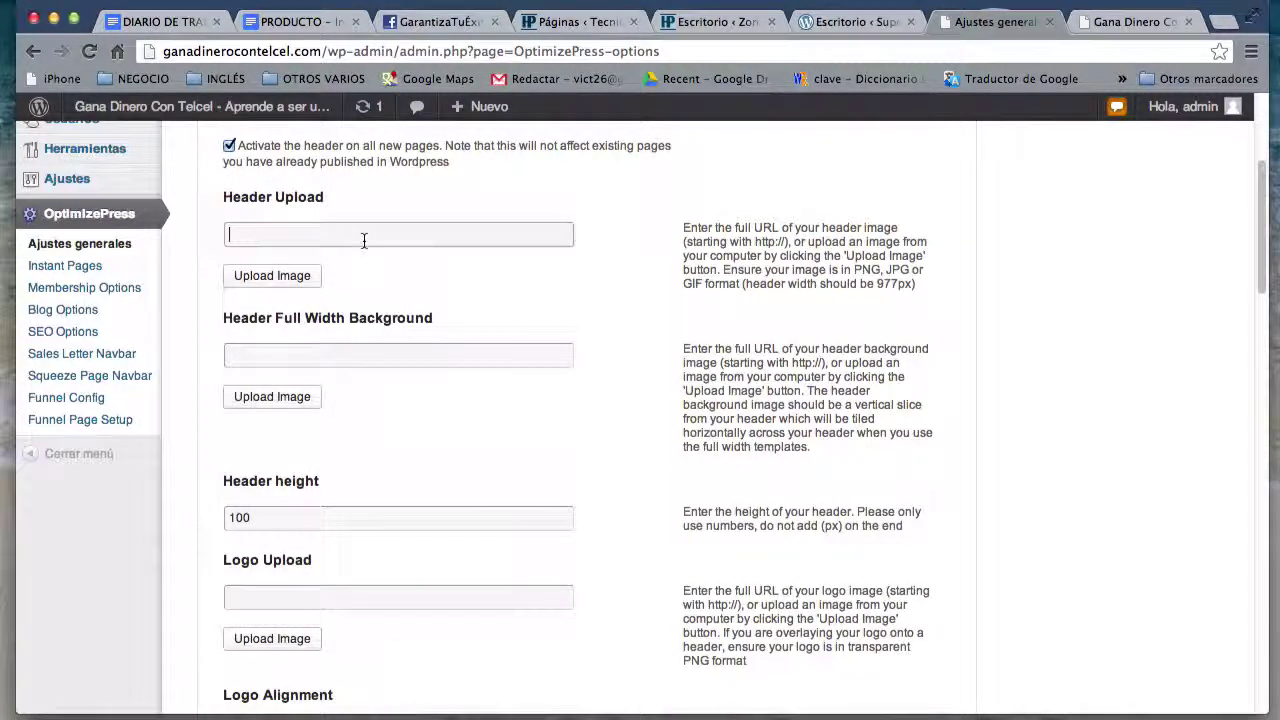
click(272, 276)
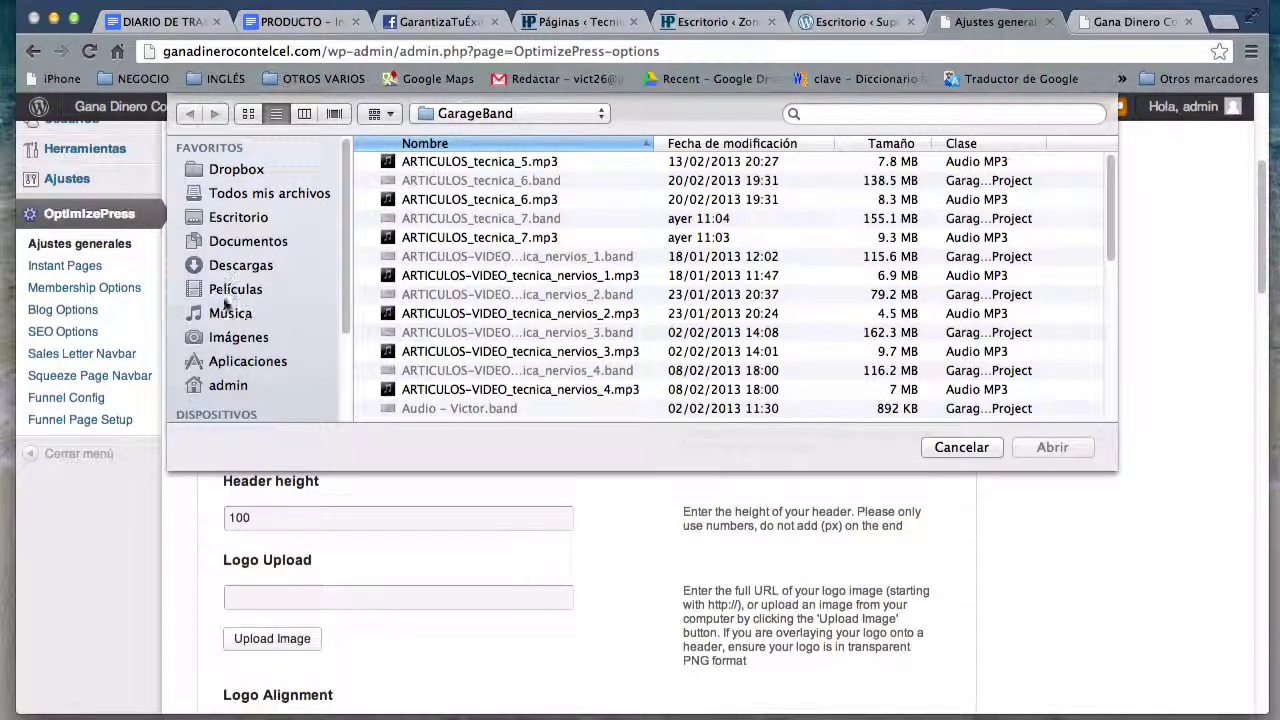
scroll(272, 305, down, 3)
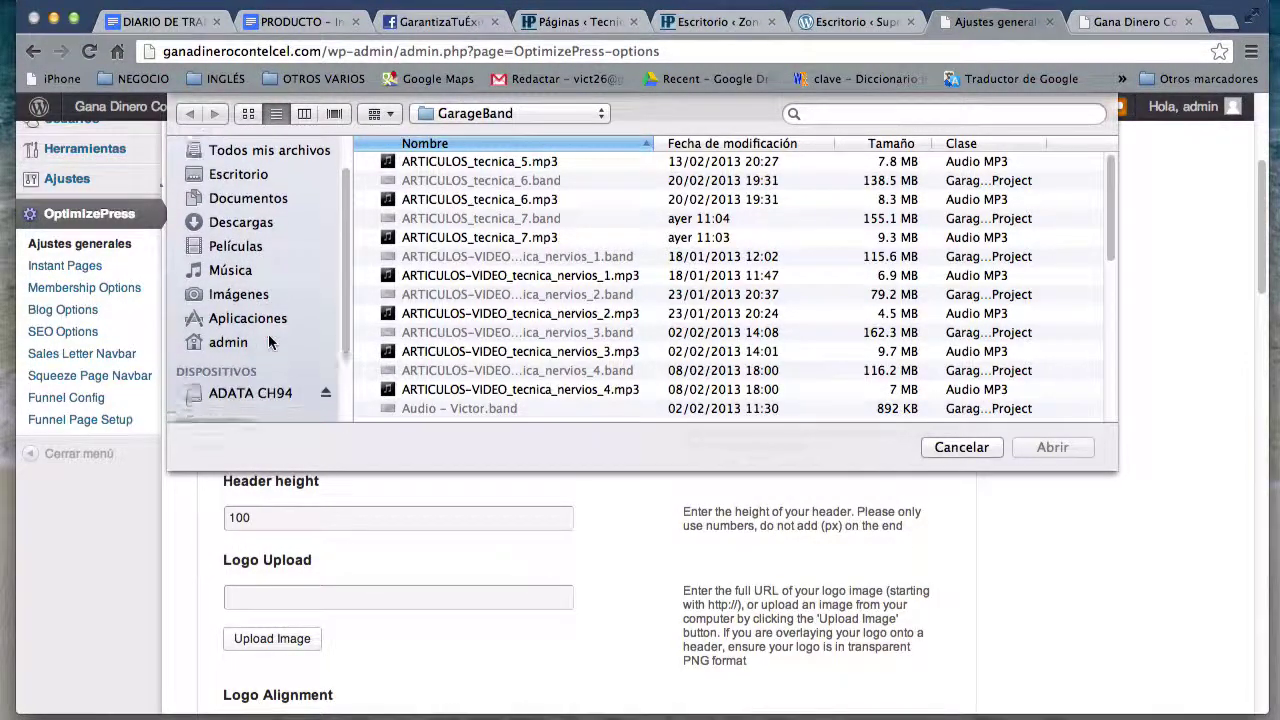
click(253, 365)
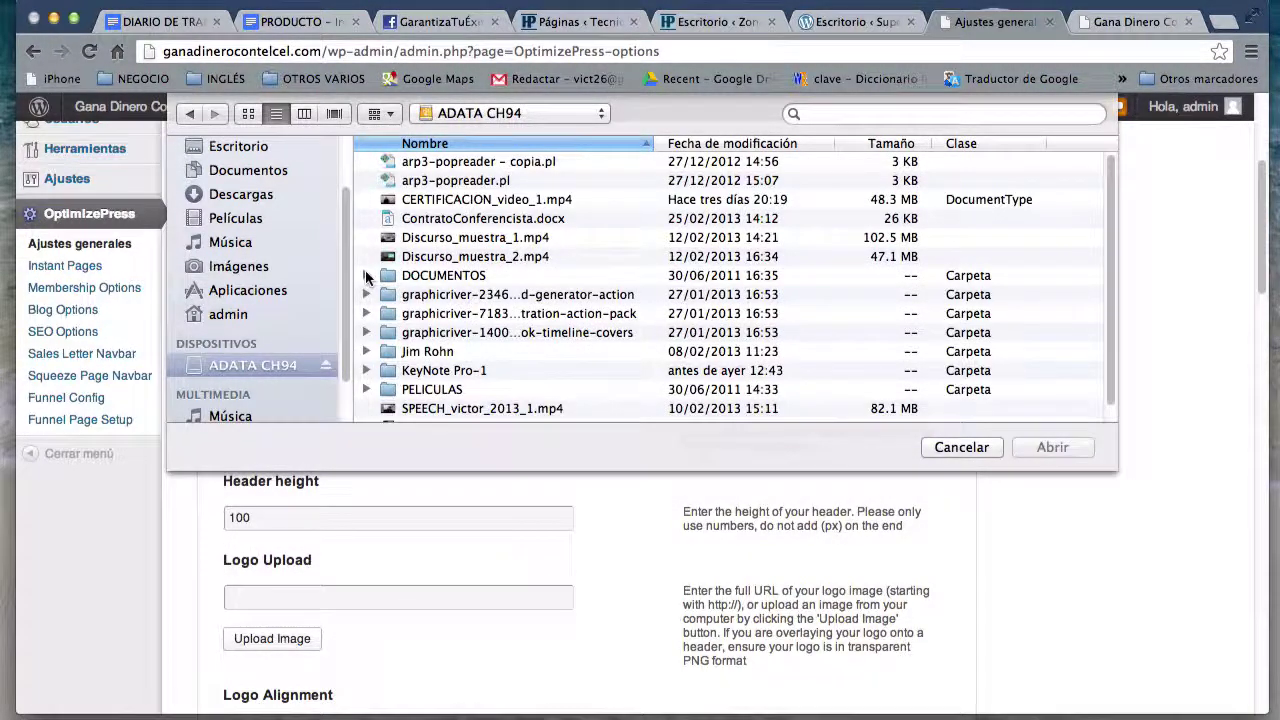
click(366, 275)
scroll(400, 300, down, 2)
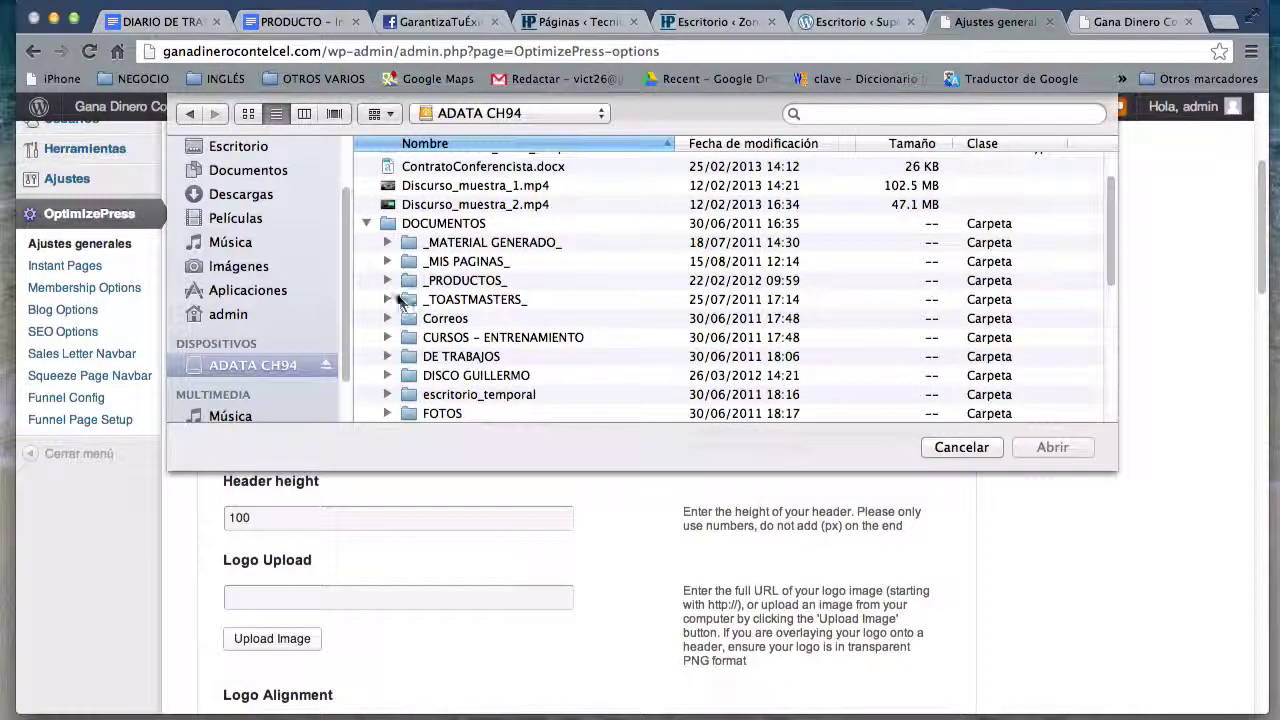
click(387, 281)
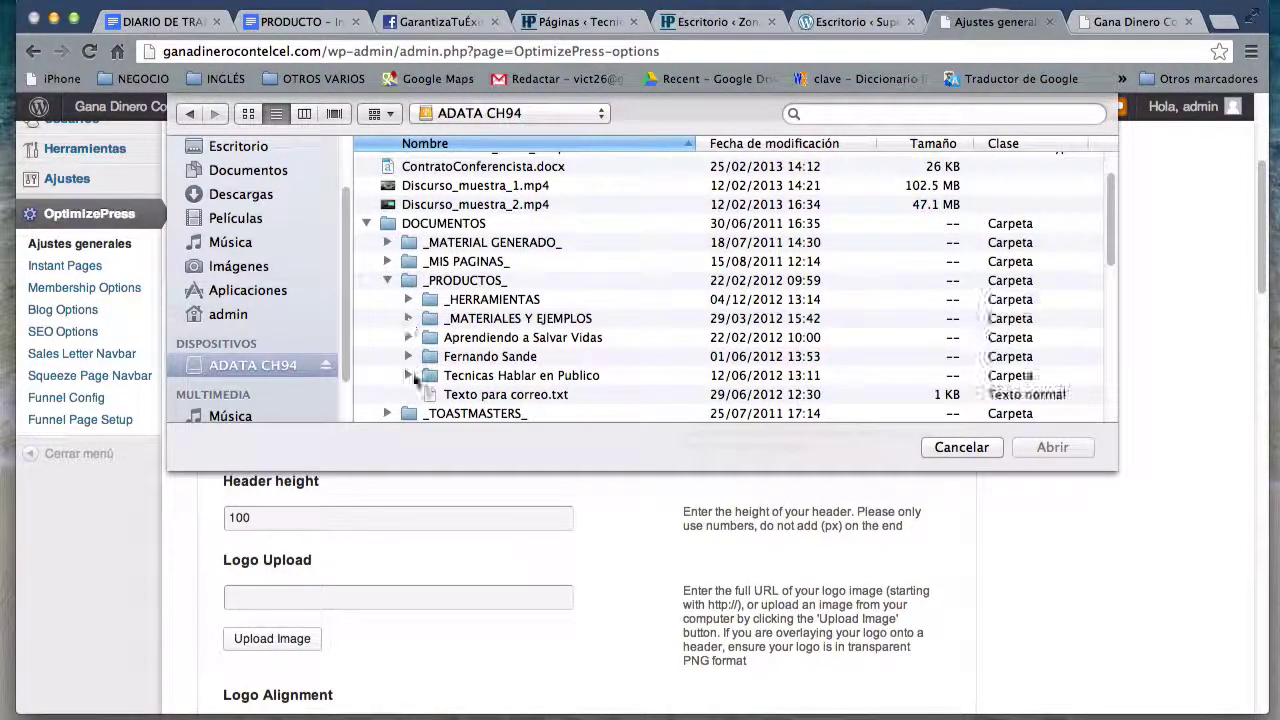
click(408, 375)
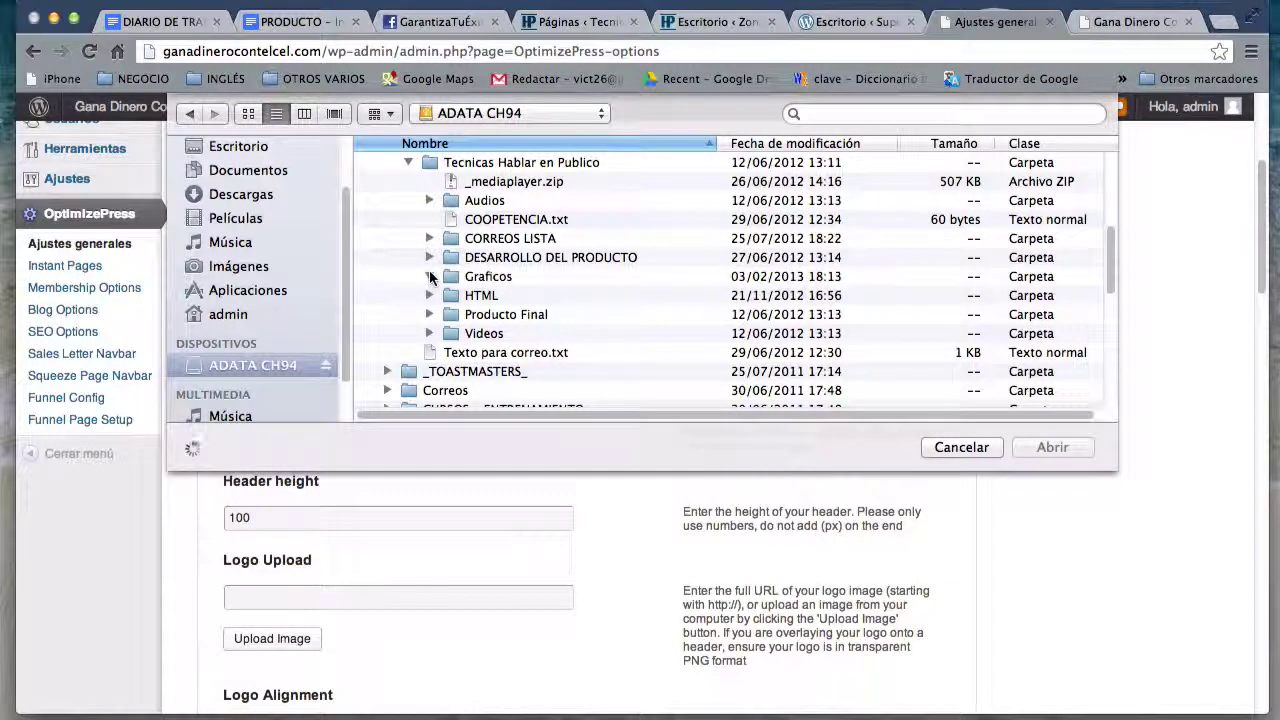
click(430, 277)
Step: Choose GRAF_Encabezado_logo.png from the Graficos folder and upload it as the header image
scroll(536, 313, down, 5)
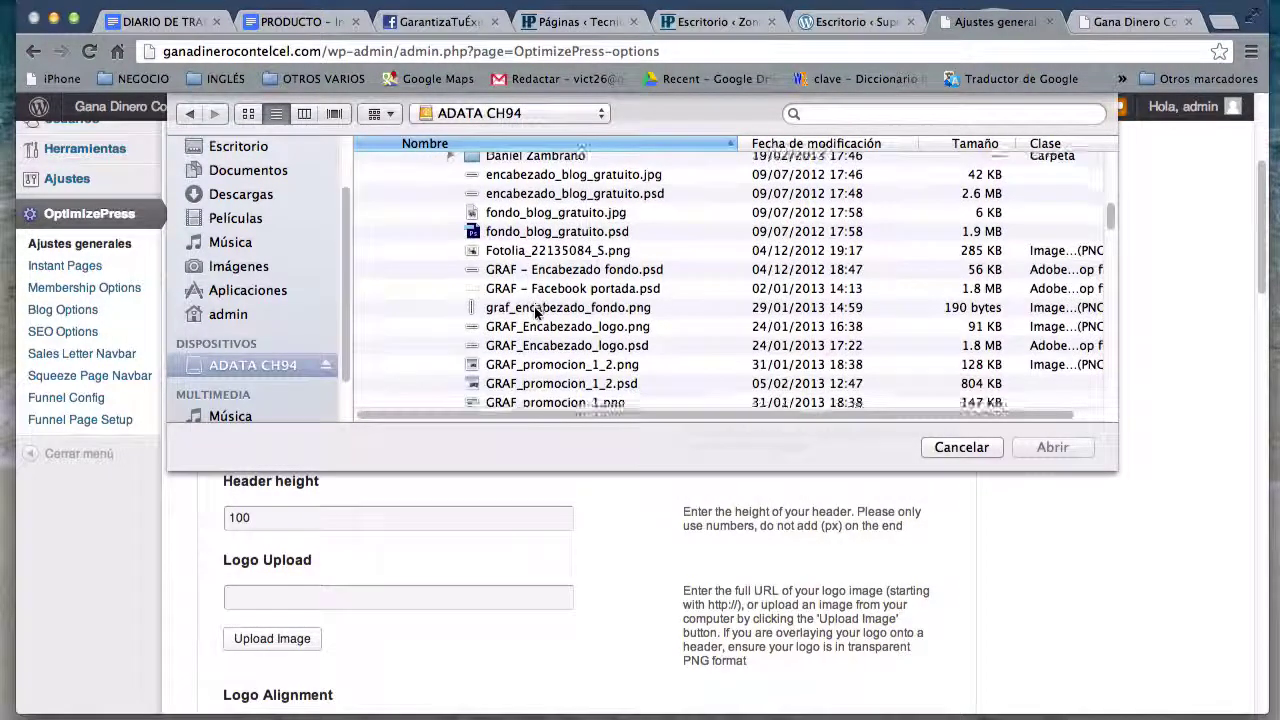
scroll(536, 313, down, 3)
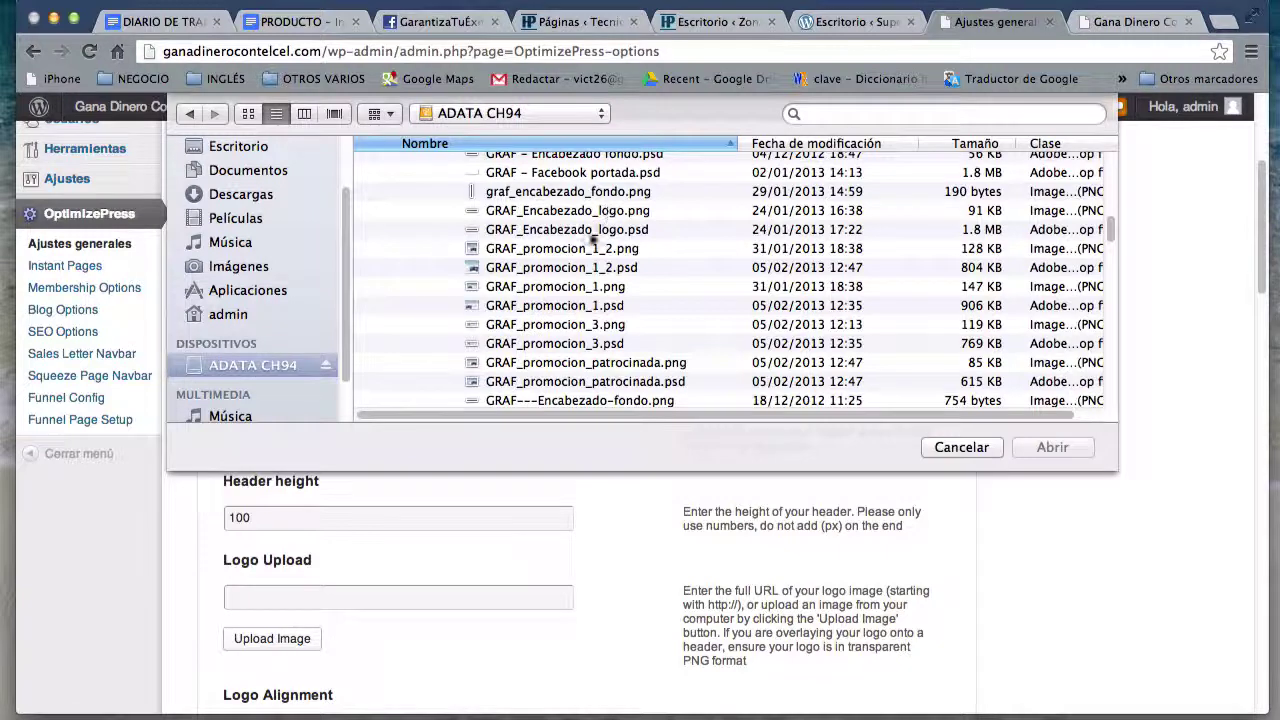
scroll(593, 238, up, 2)
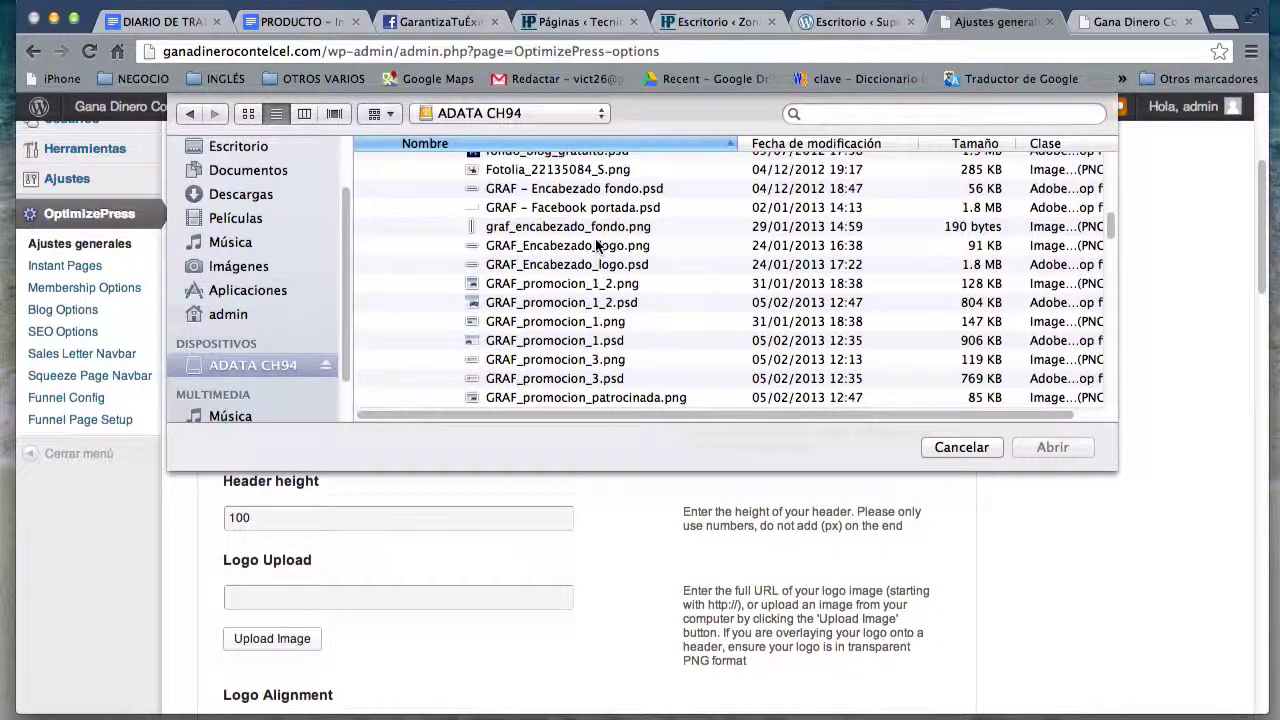
click(567, 250)
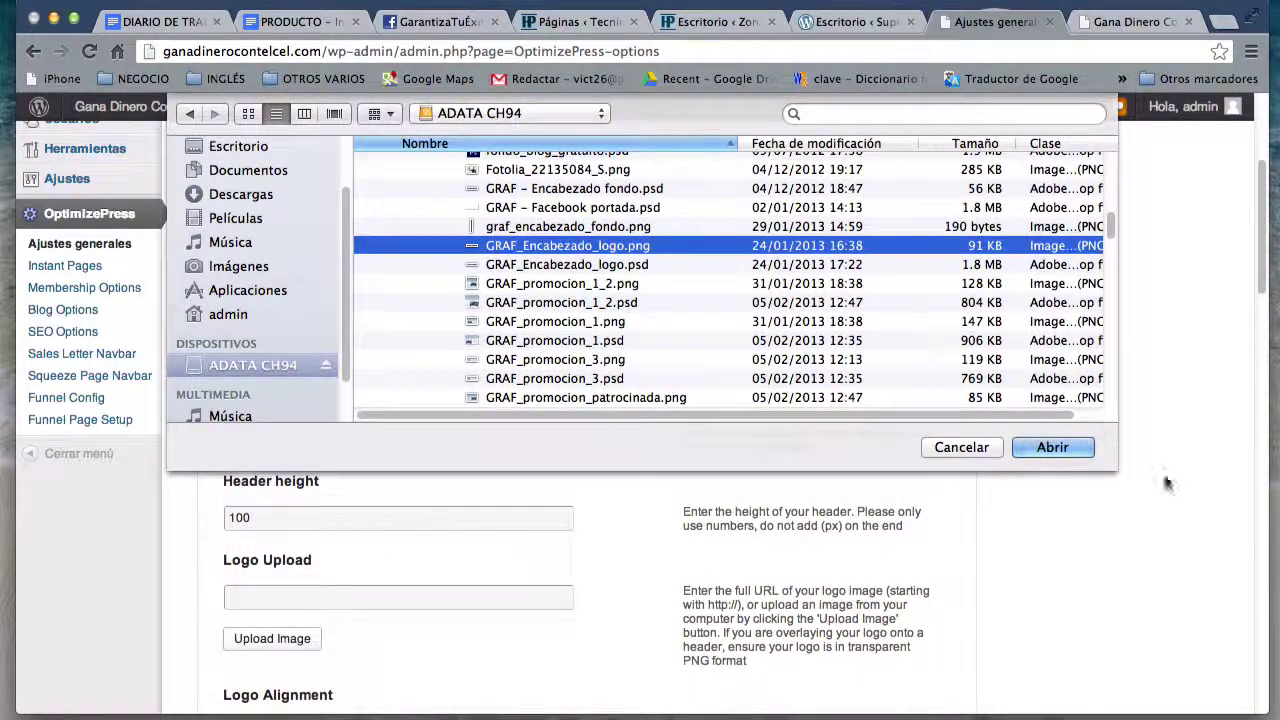
click(1052, 447)
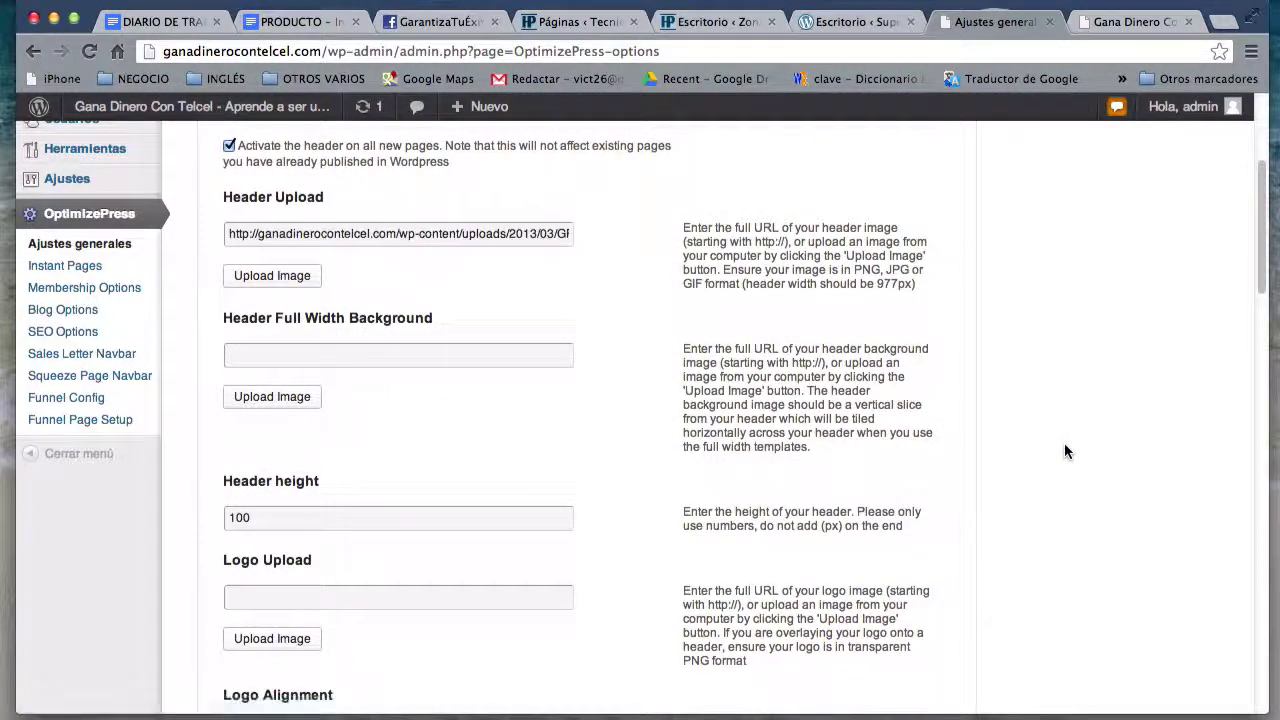
Step: Open the Header Upload image URL in a separate browser tab, inspect the GRAF_Encabezado_logo.png banner, and close that tab
click(495, 240)
key(super+a)
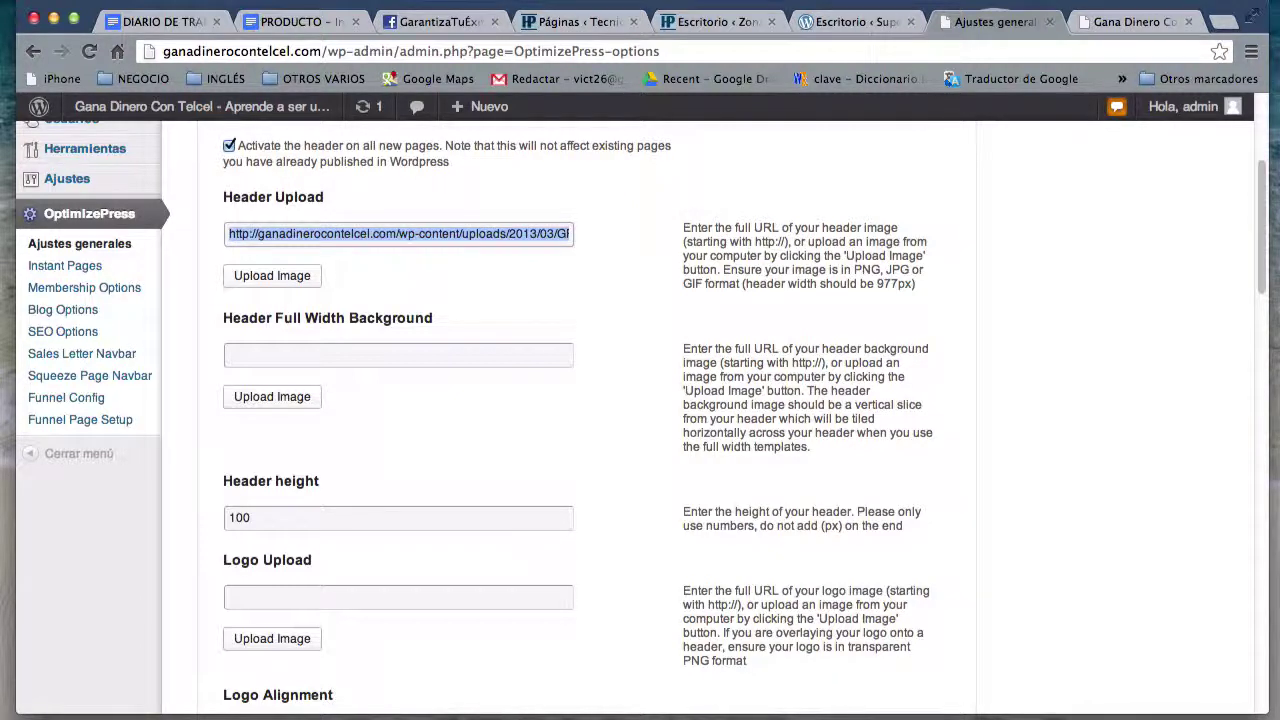
text(t)
key(super+z)
text(http://ganadinerocontelcel.com/wp-content/uploads/2013/03/GRAF_Encabezado_logo.png)
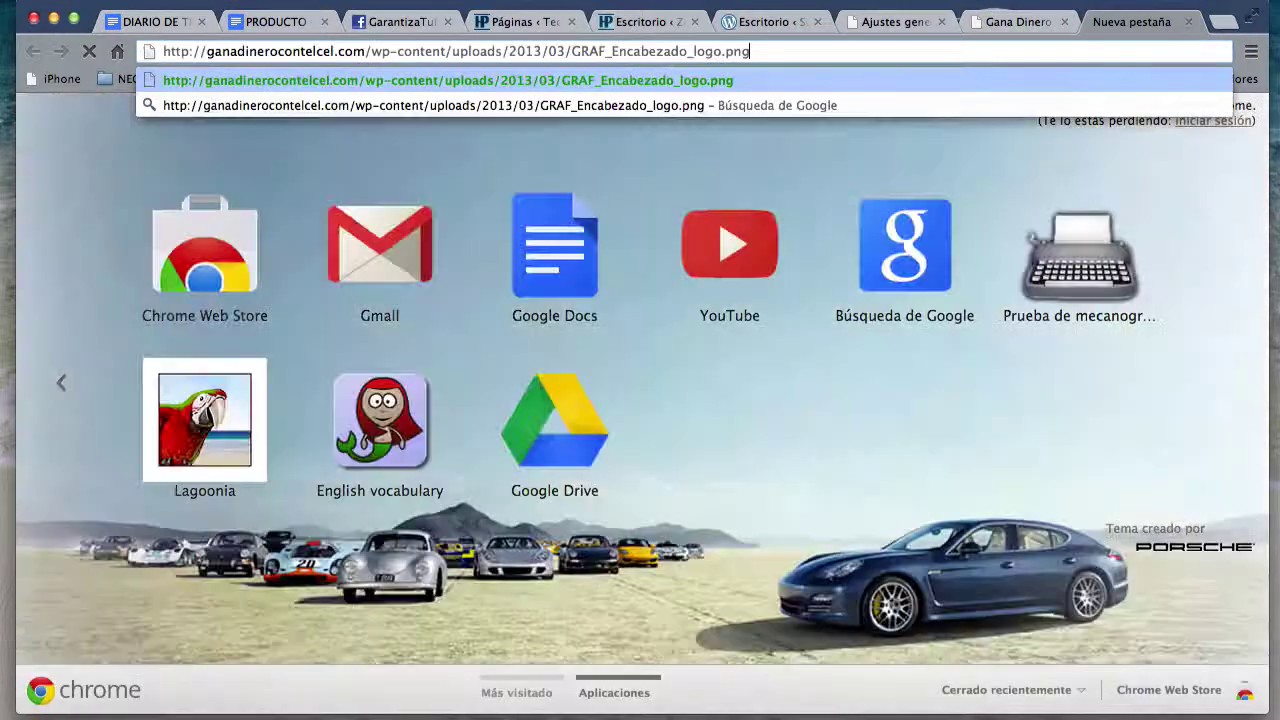
key(Return)
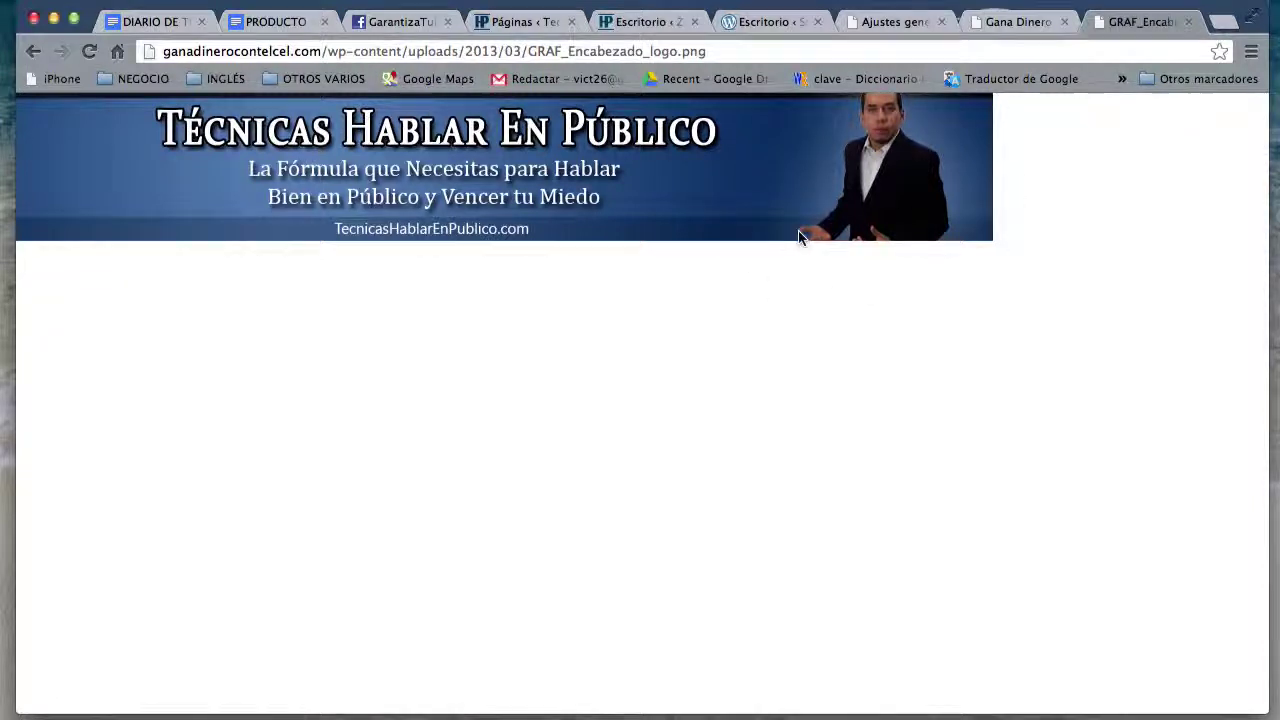
drag(760, 231, 840, 183)
click(1189, 21)
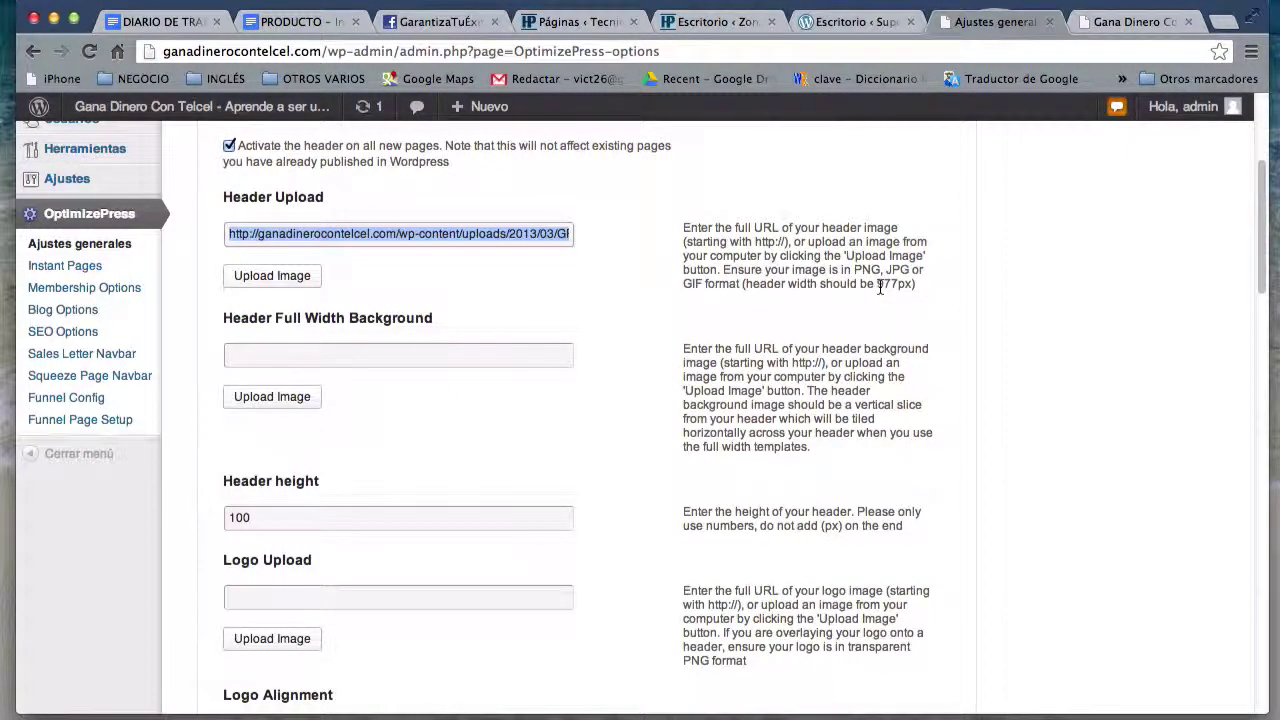
Step: Check the recommended header width in the Header Upload instructions and set the header height to 150
drag(877, 285, 913, 286)
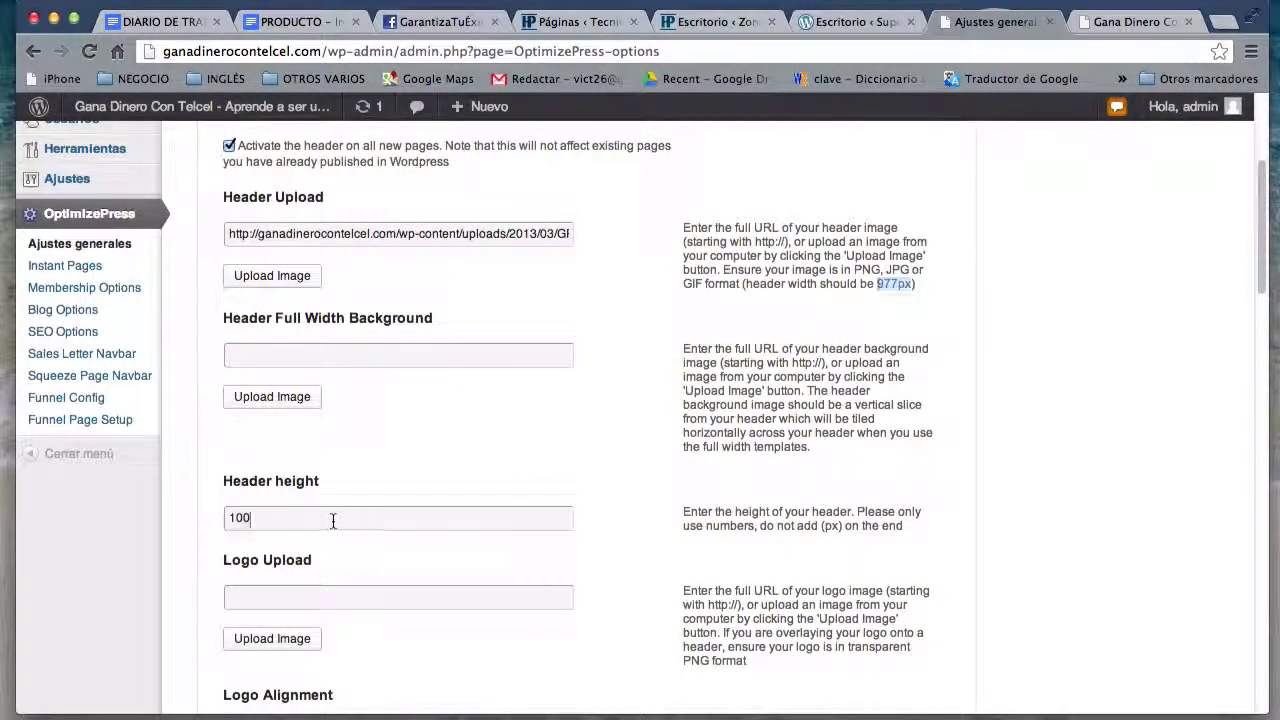
click(245, 517)
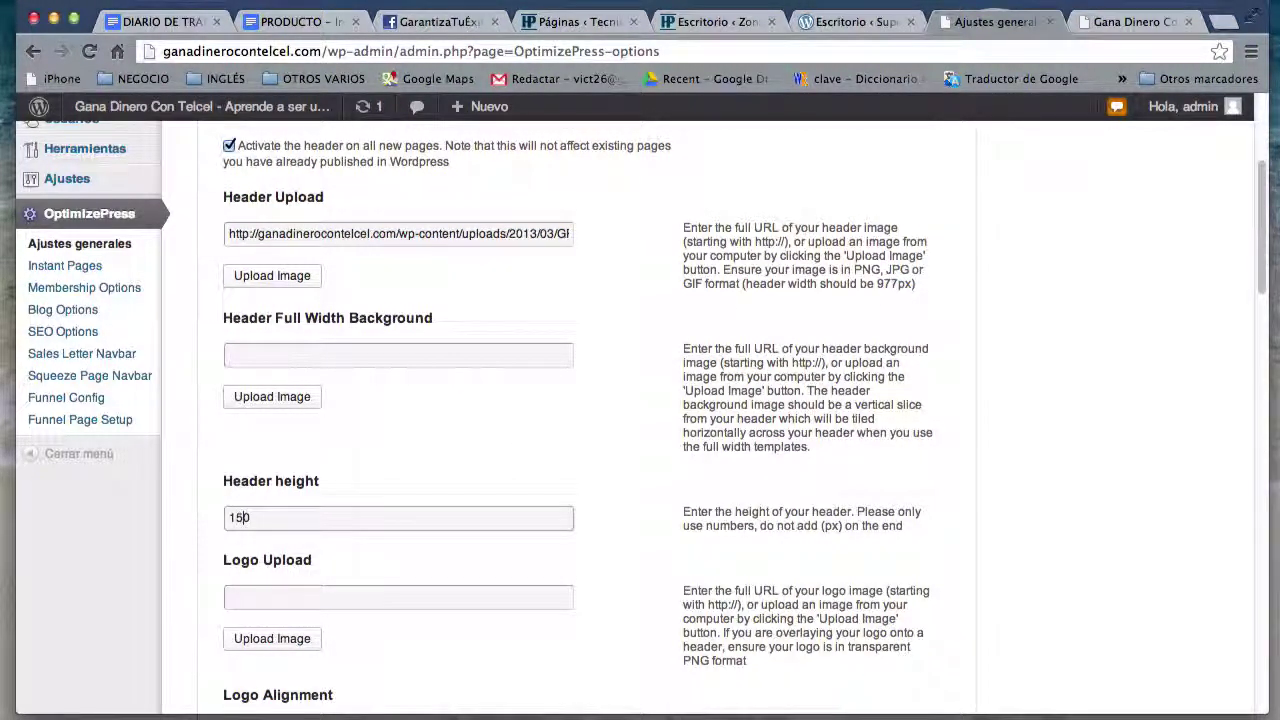
click(511, 449)
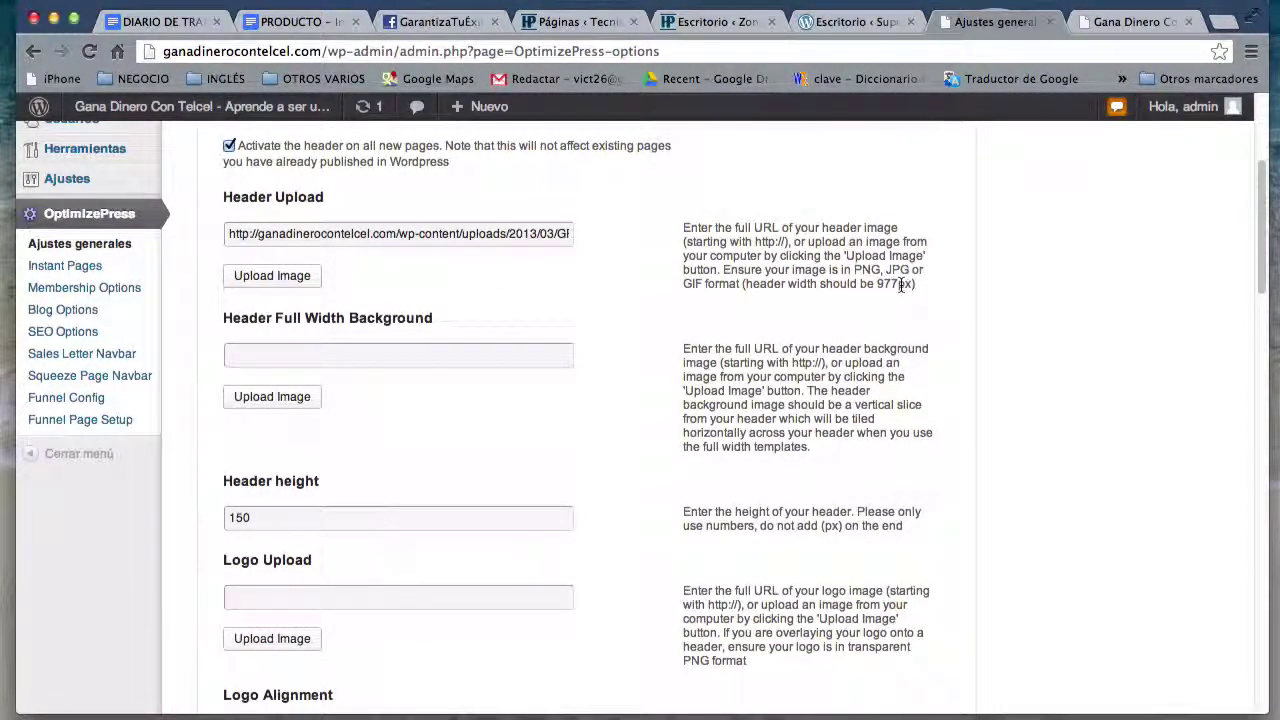
drag(251, 517, 155, 469)
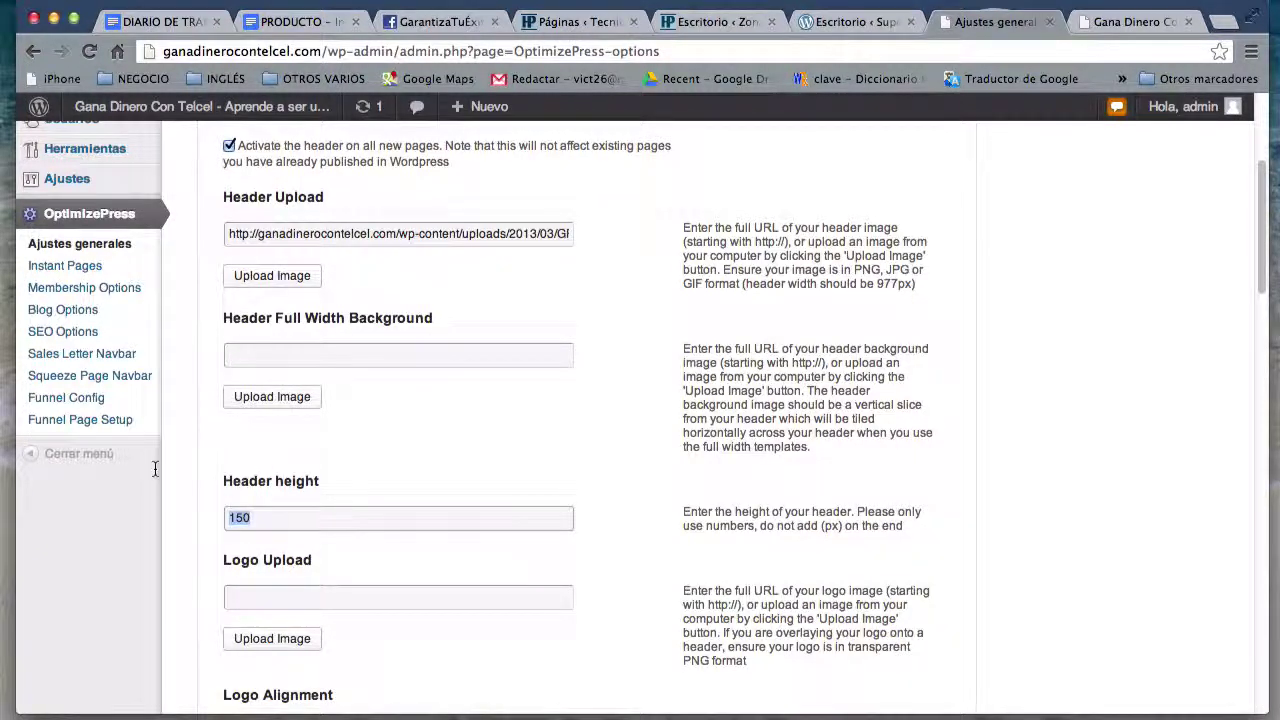
click(470, 464)
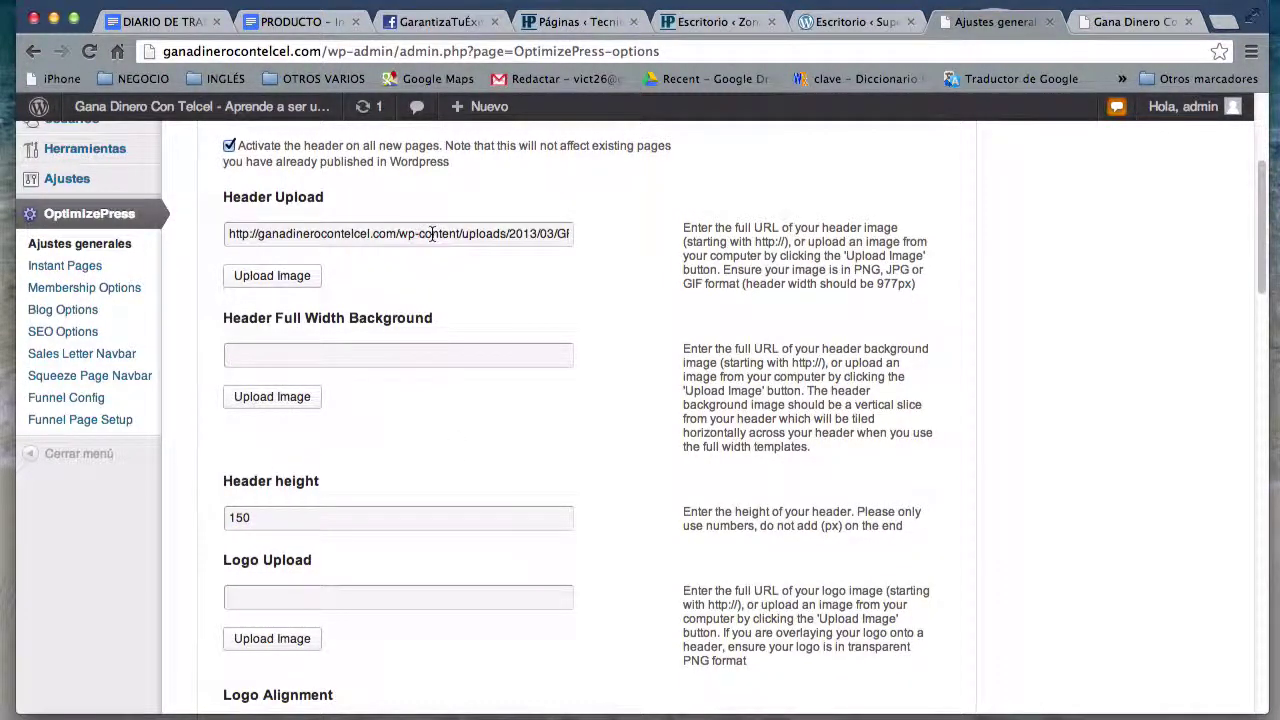
Step: Review the remaining OptimizePress general settings and save the changes
scroll(560, 490, down, 1)
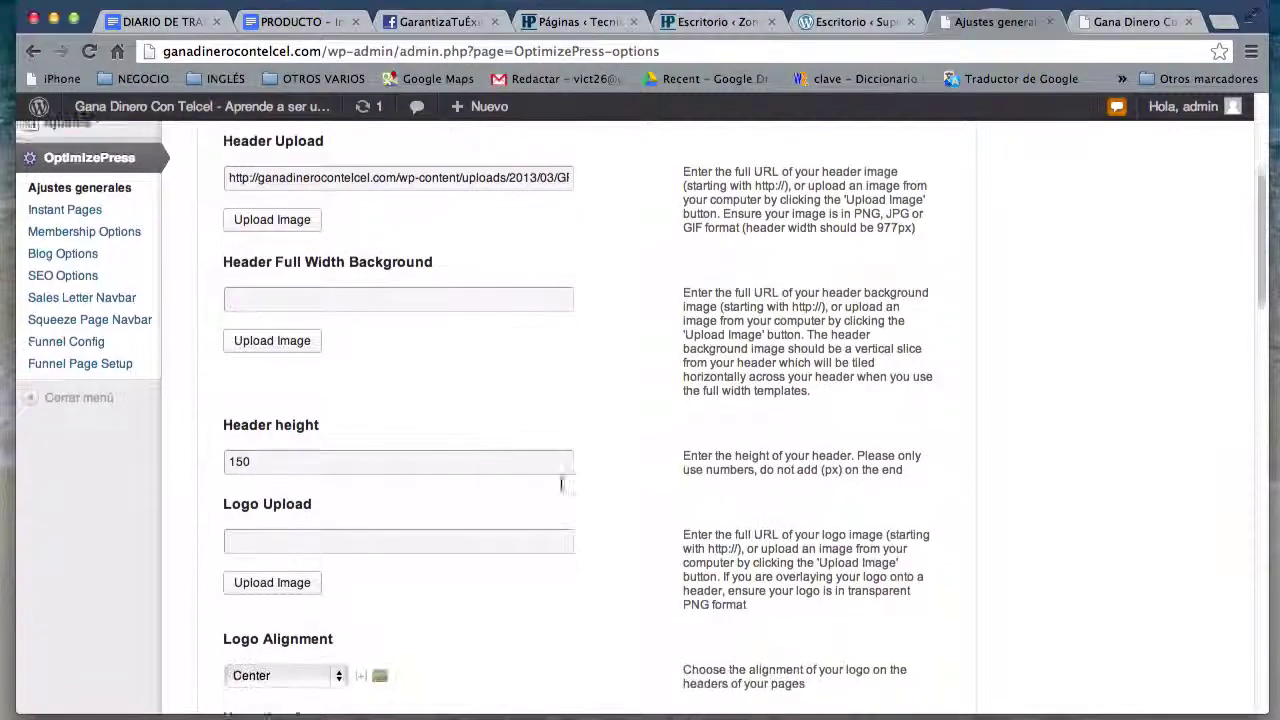
scroll(560, 490, up, 1)
scroll(560, 490, down, 2)
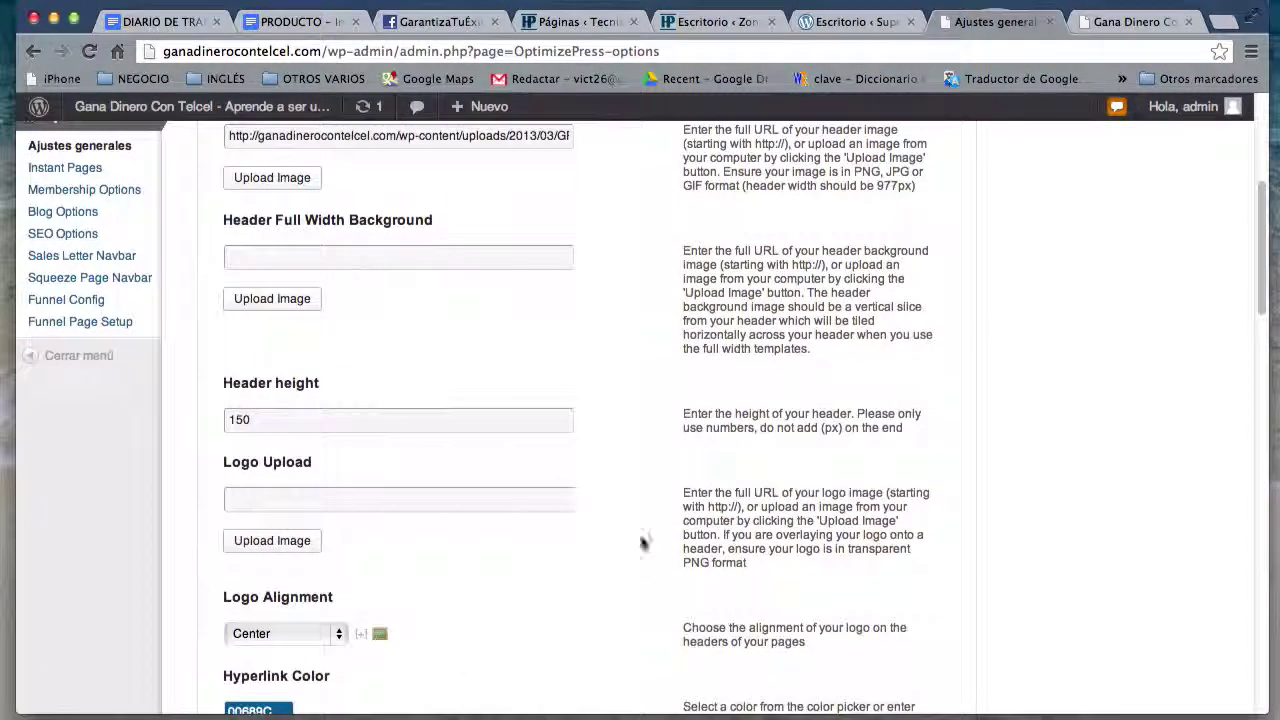
scroll(634, 577, down, 4)
scroll(633, 576, down, 6)
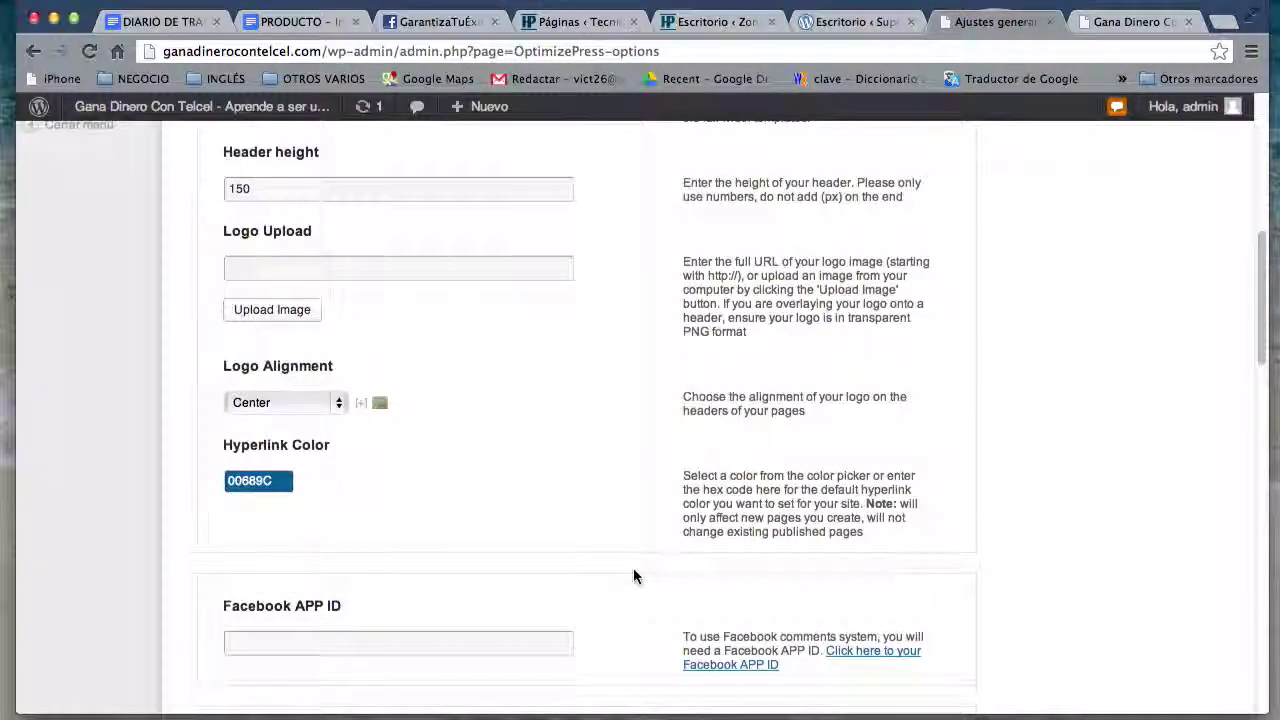
scroll(633, 576, down, 20)
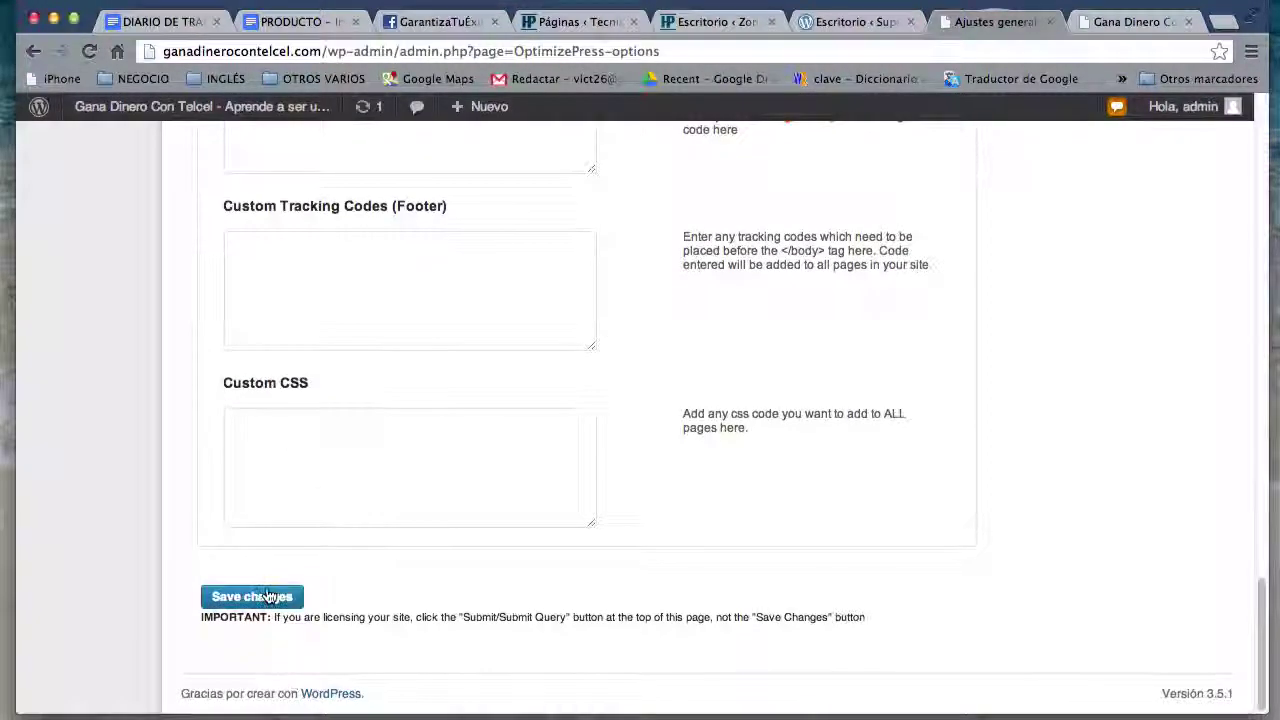
click(262, 595)
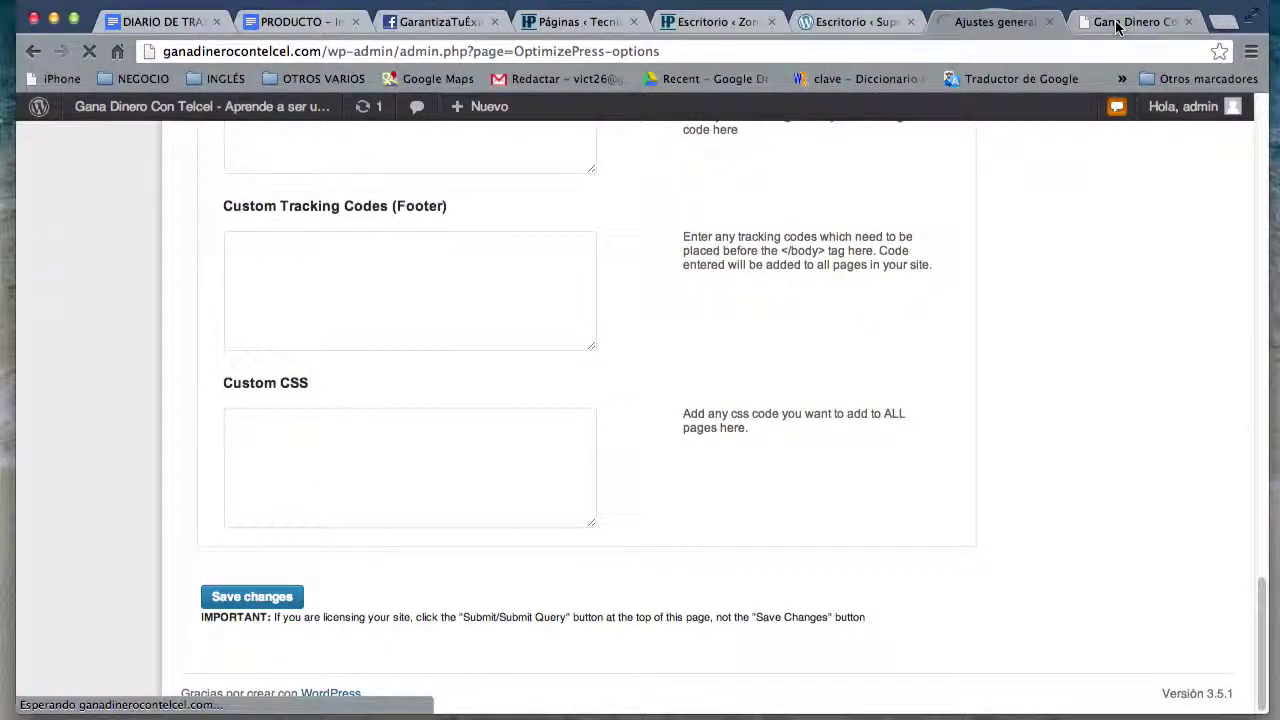
Step: Reload the site's front page to check its header, and reread the Activate Header Sitewide note in the OptimizePress general settings
click(1117, 27)
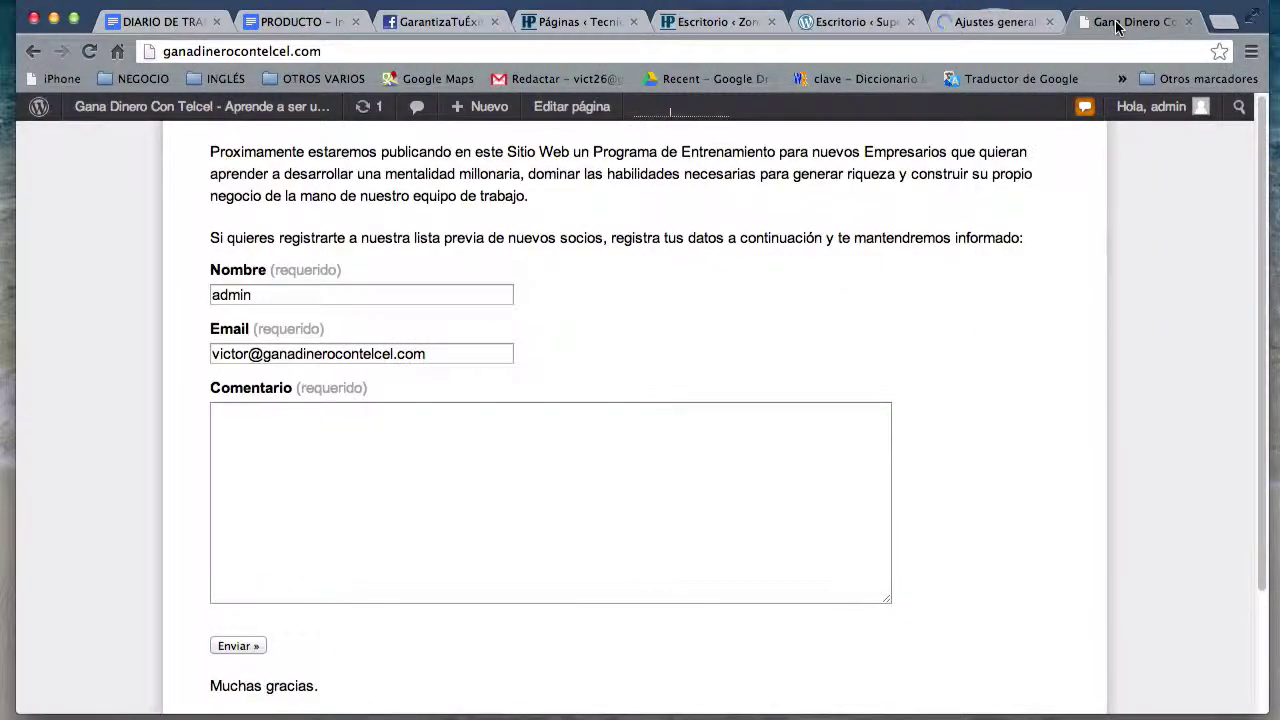
key(super+r)
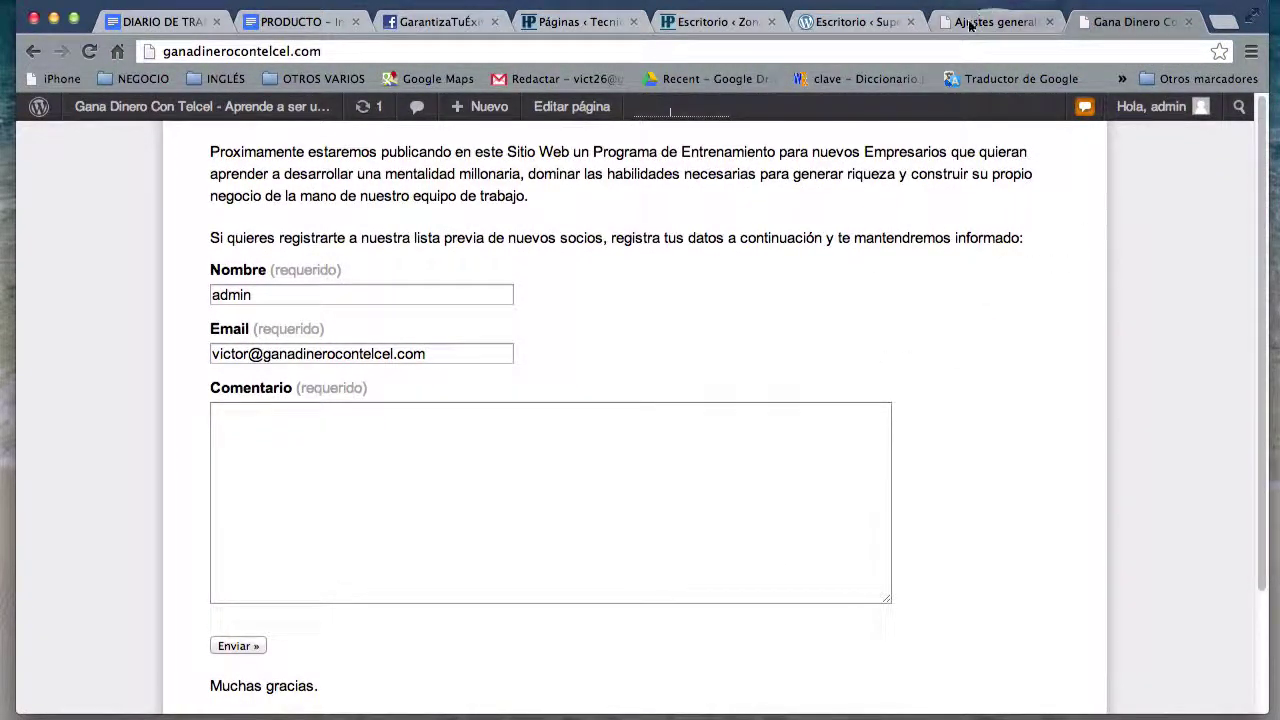
click(1000, 18)
scroll(653, 512, down, 4)
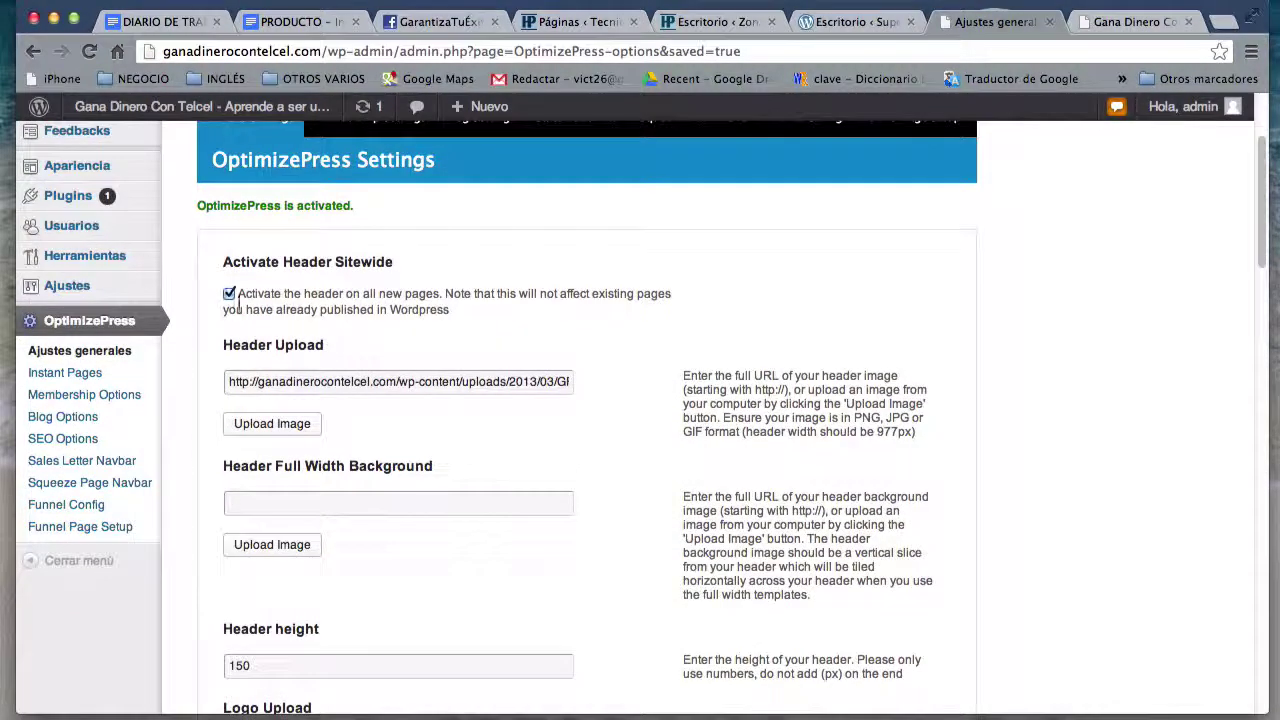
drag(252, 293, 398, 290)
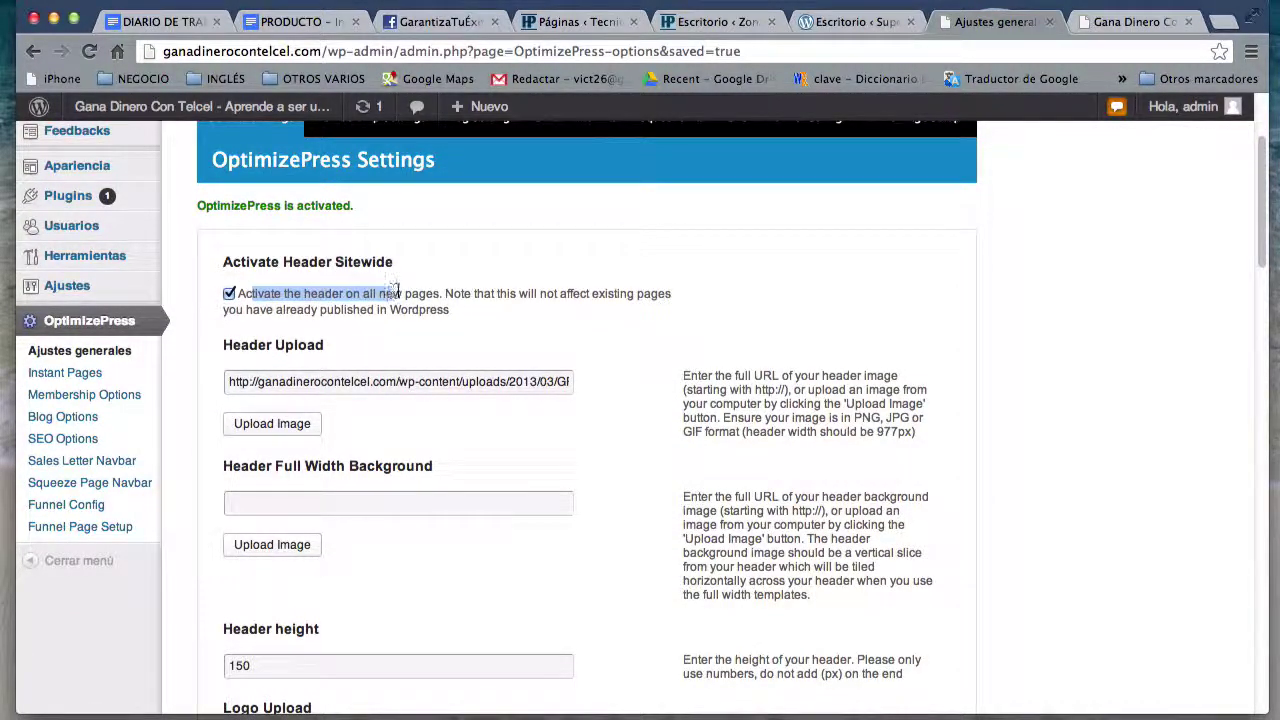
click(392, 290)
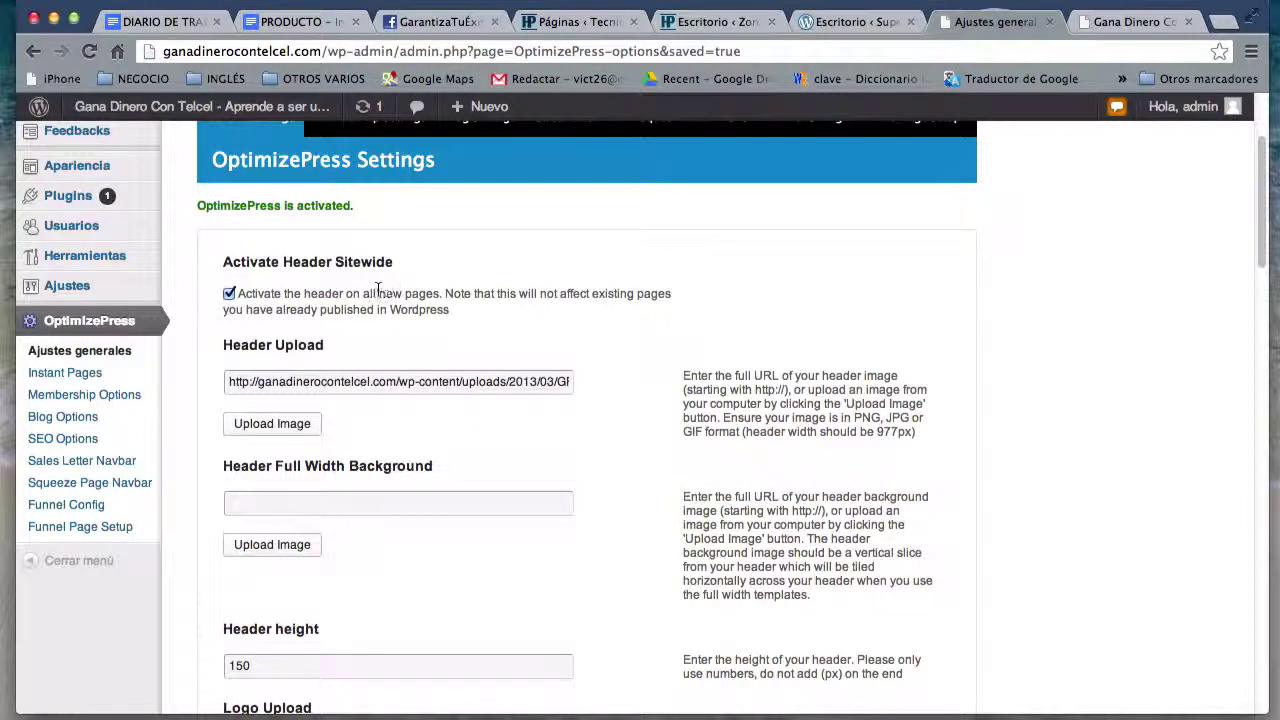
drag(394, 290, 436, 290)
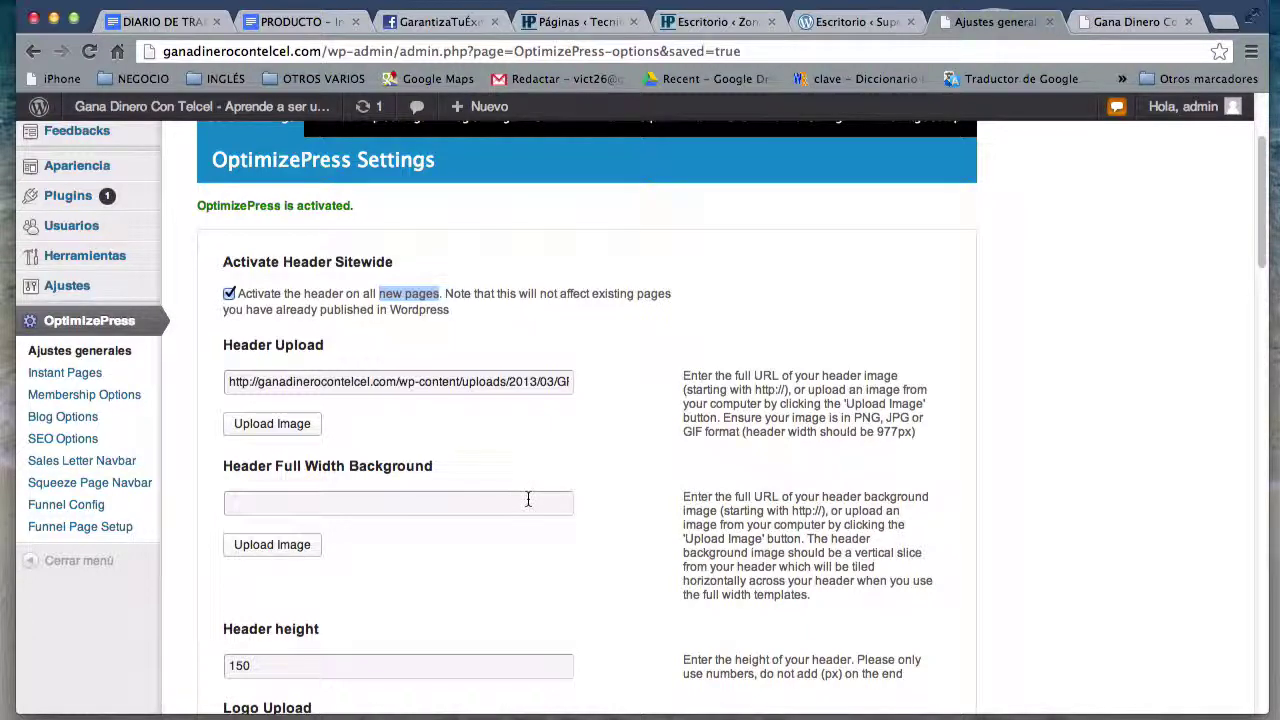
Step: Open the page "Gana Dinero Con Telcel – Aprendiendo a Construir tu propio Negocio..." for editing from the site's page list
scroll(528, 500, up, 4)
click(68, 260)
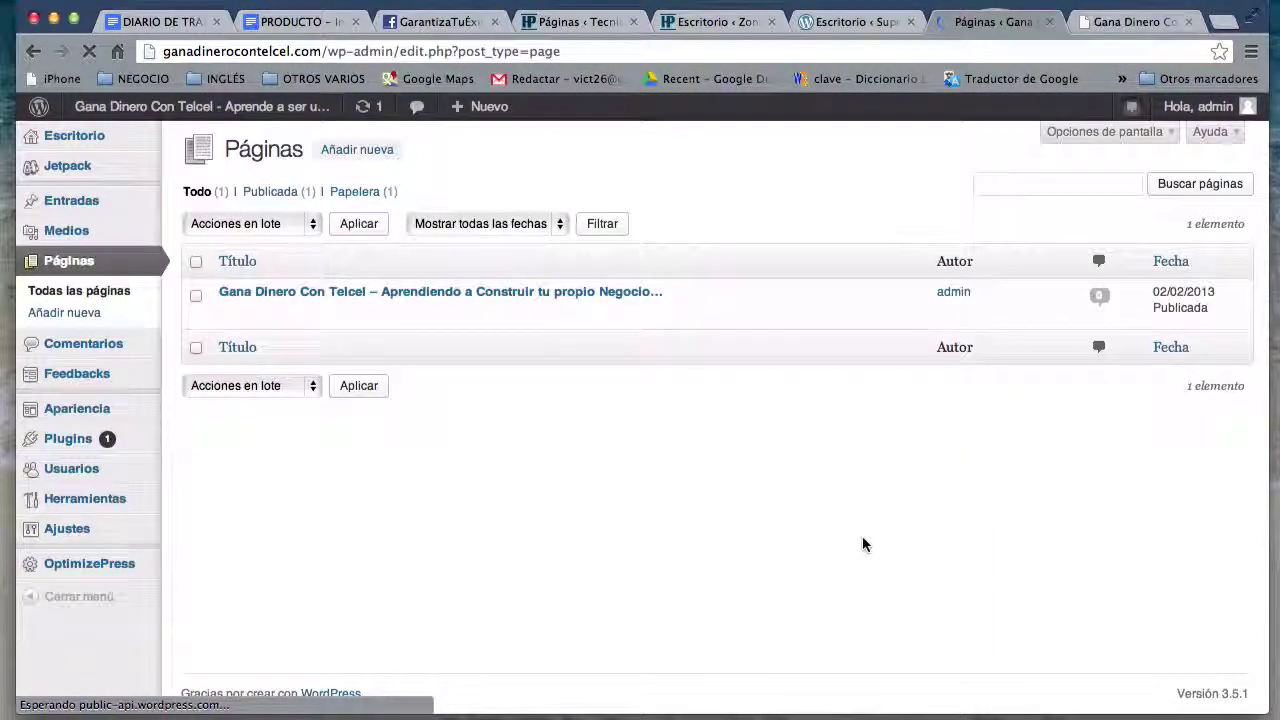
click(540, 297)
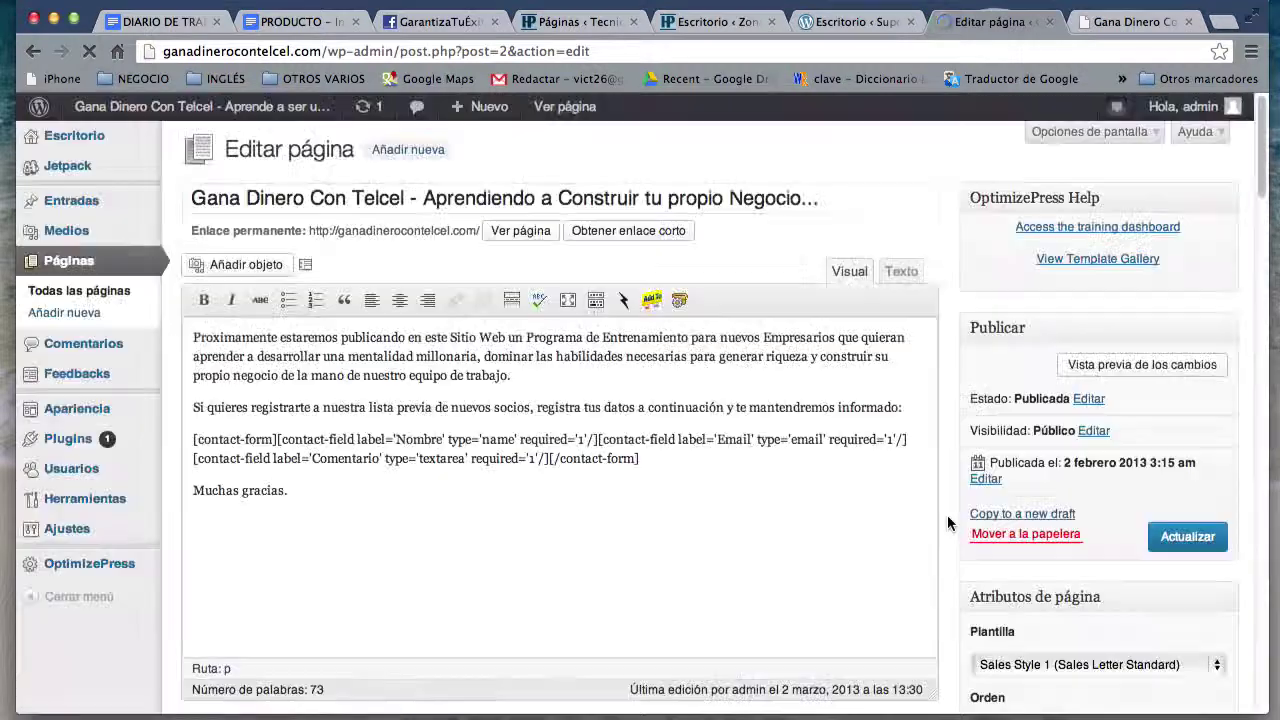
Step: Expand Header & Logo Options in the page's Launch Page & Sales Letter Options and enable Show Header
scroll(1024, 577, down, 10)
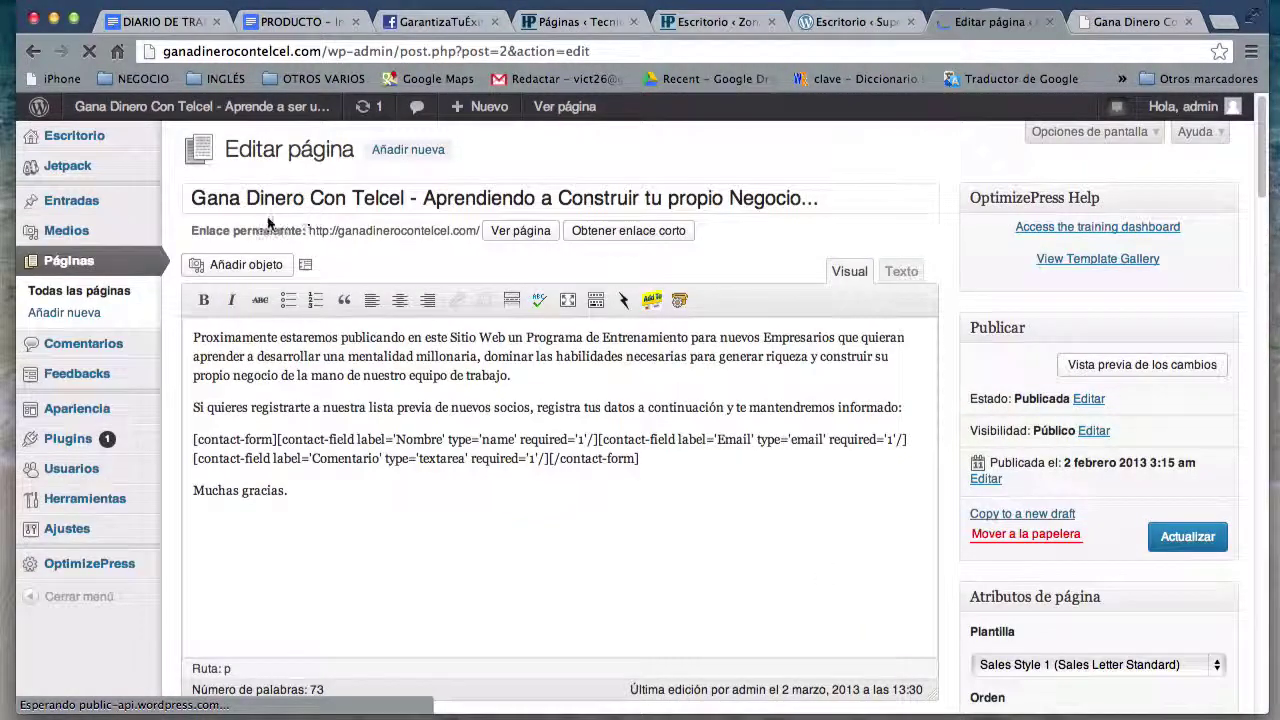
scroll(952, 645, down, 13)
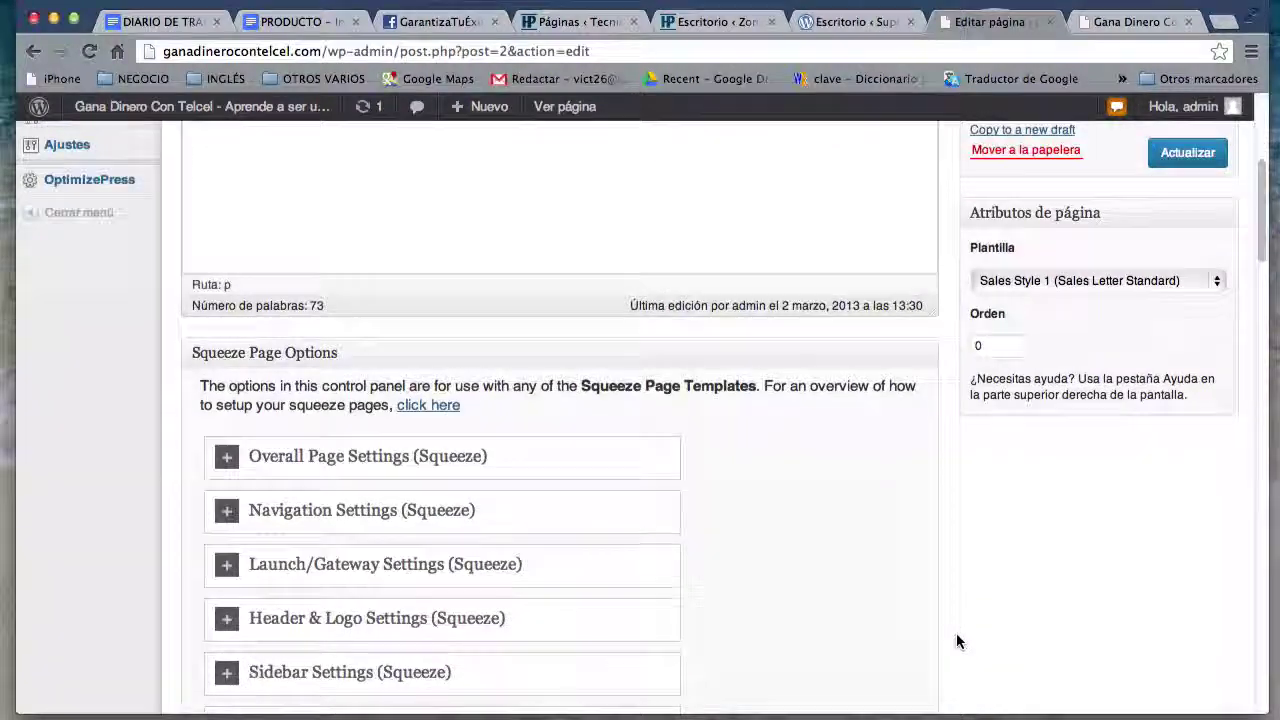
scroll(956, 641, down, 20)
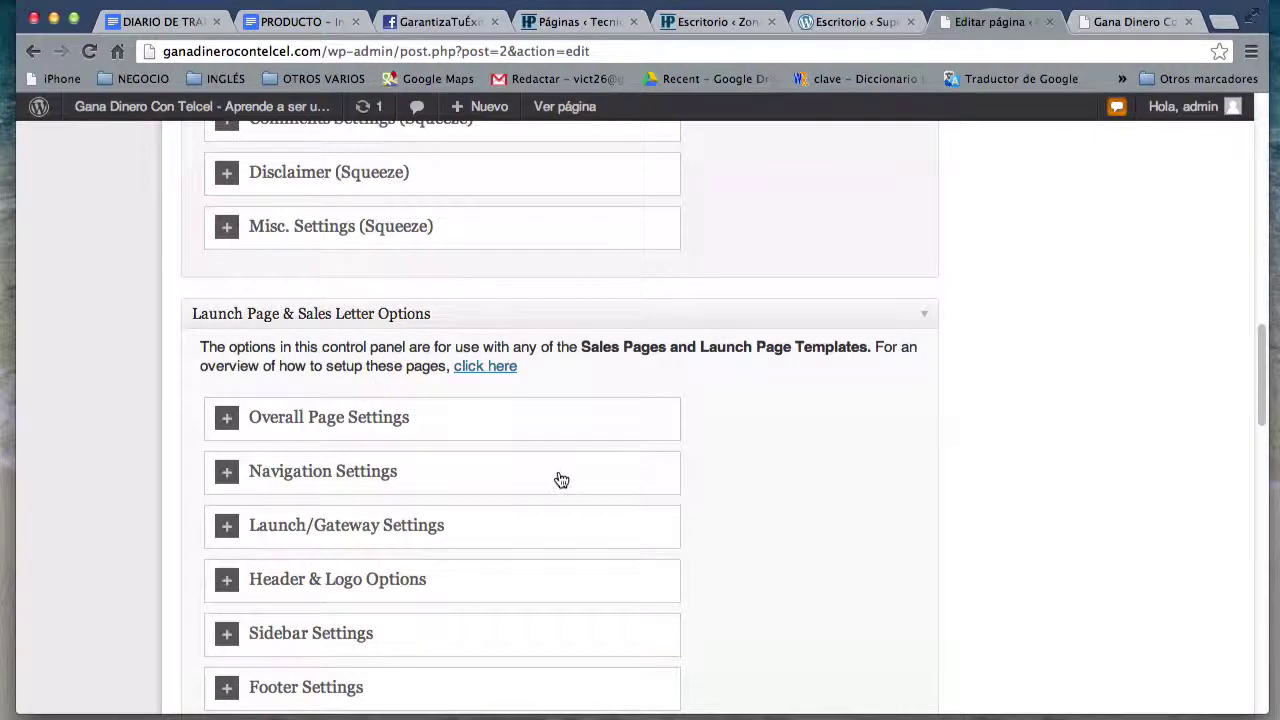
scroll(561, 480, down, 4)
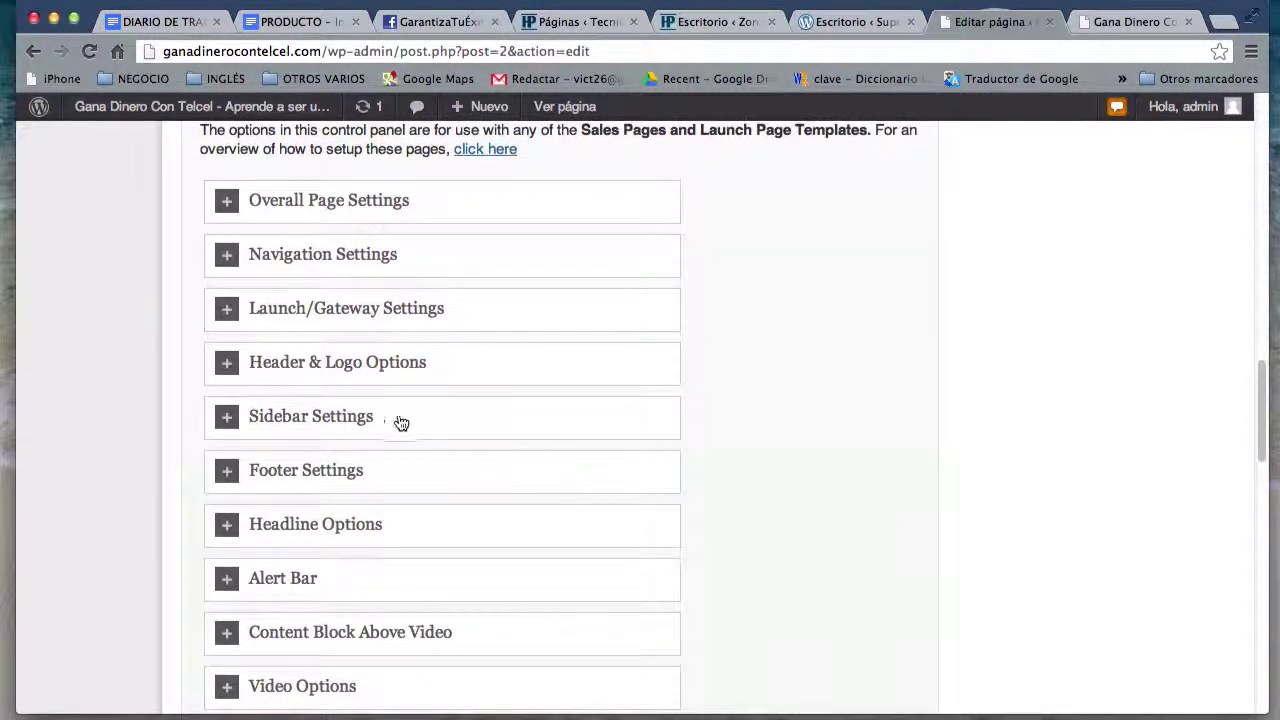
click(238, 371)
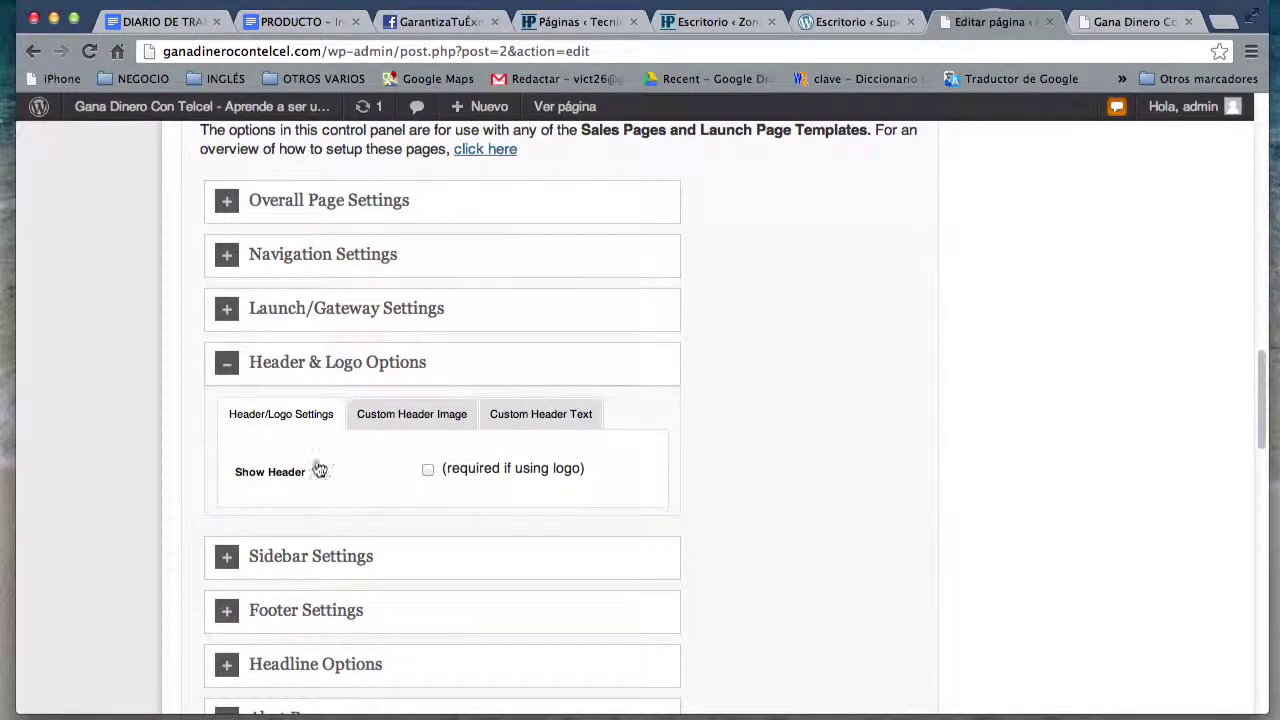
click(427, 470)
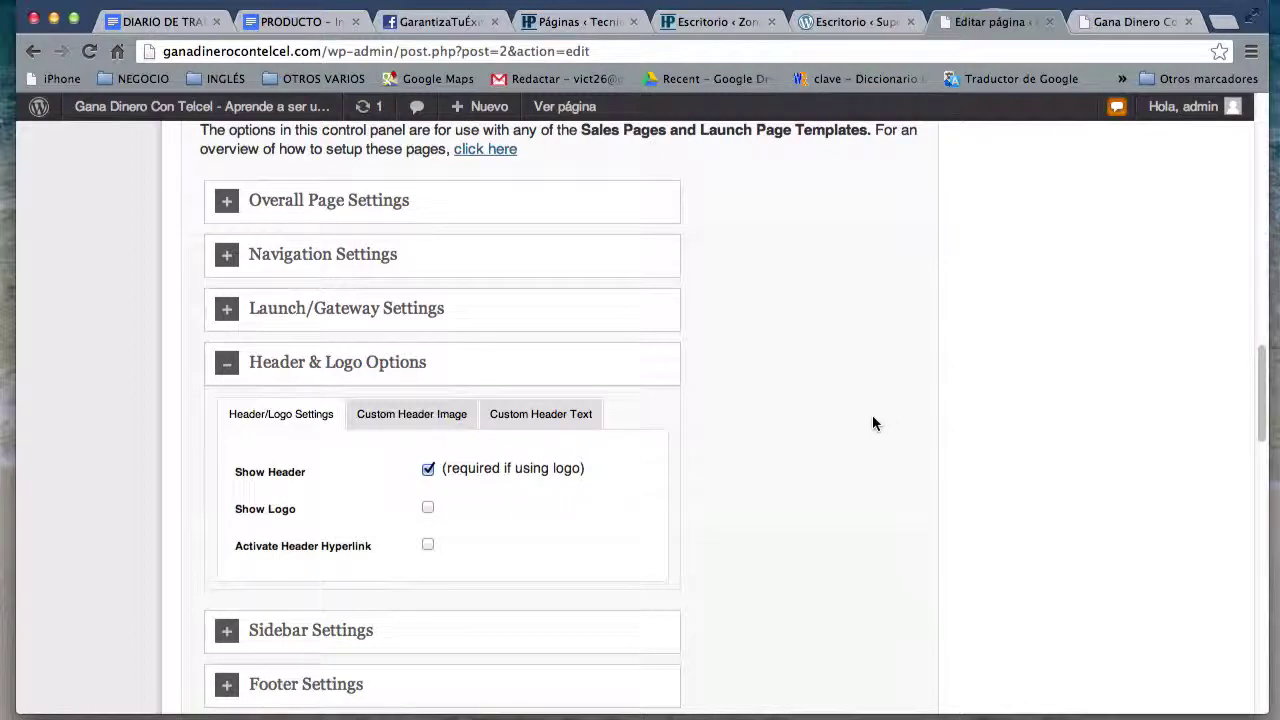
Step: Enable Activate Header Hyperlink in the page's Header & Logo Options
scroll(872, 415, up, 8)
scroll(872, 415, down, 5)
scroll(872, 423, down, 3)
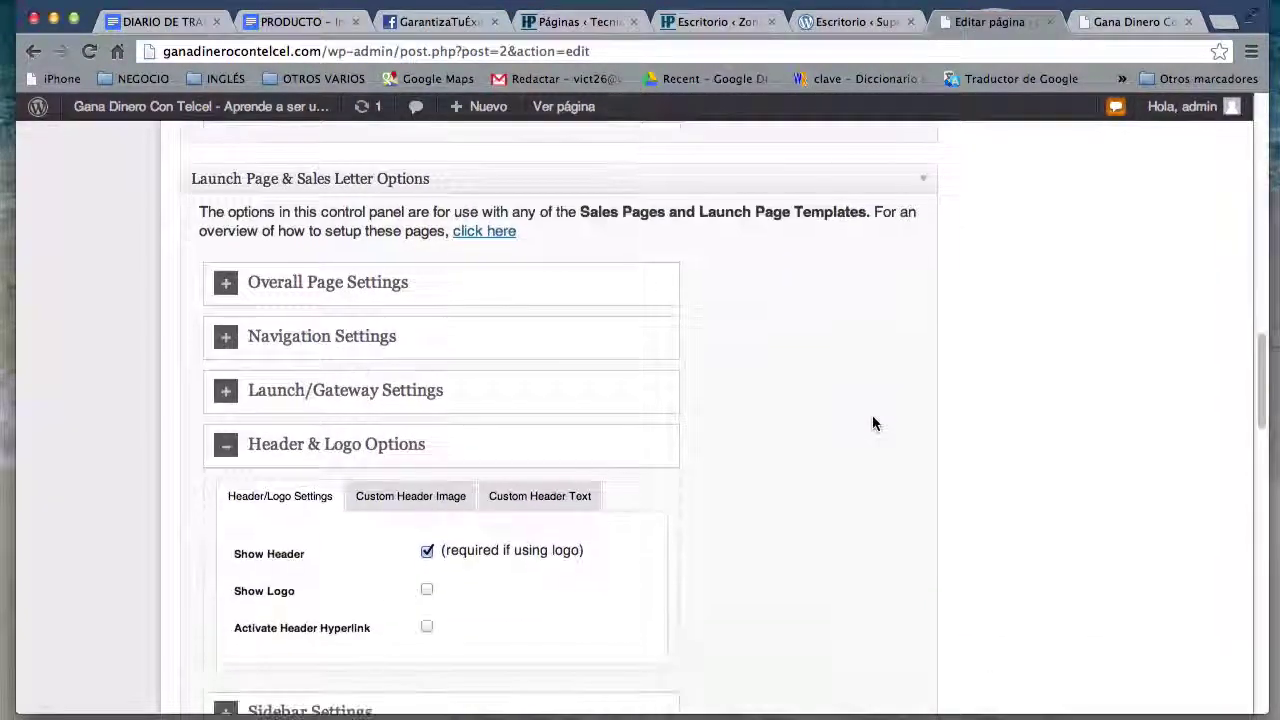
click(428, 551)
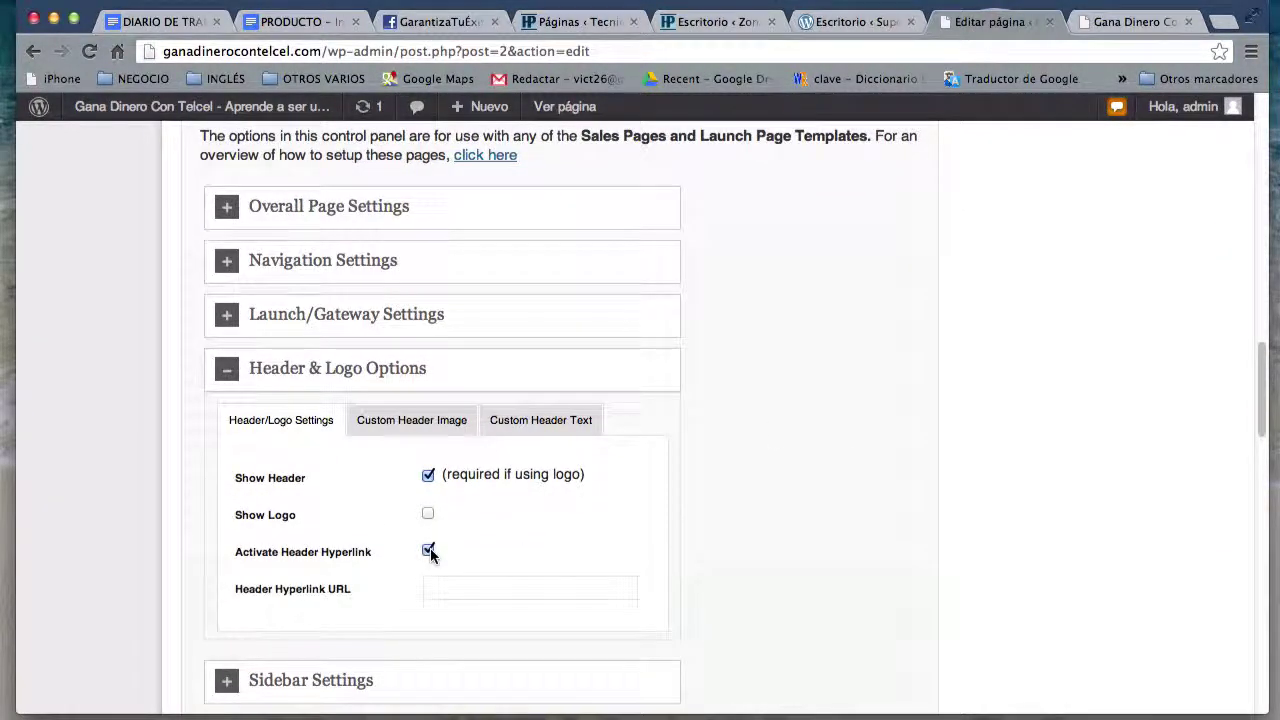
Step: Update the page to save its header settings with the Header Hyperlink URL left empty
click(477, 590)
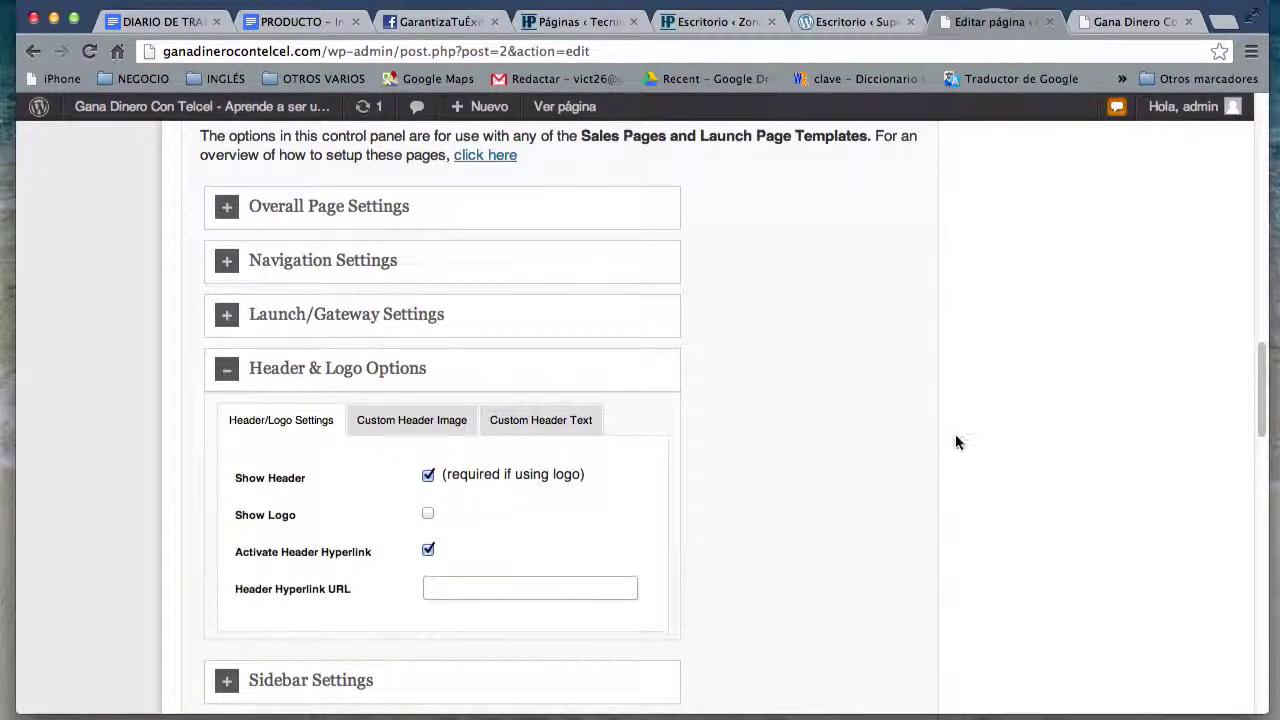
scroll(1048, 407, up, 15)
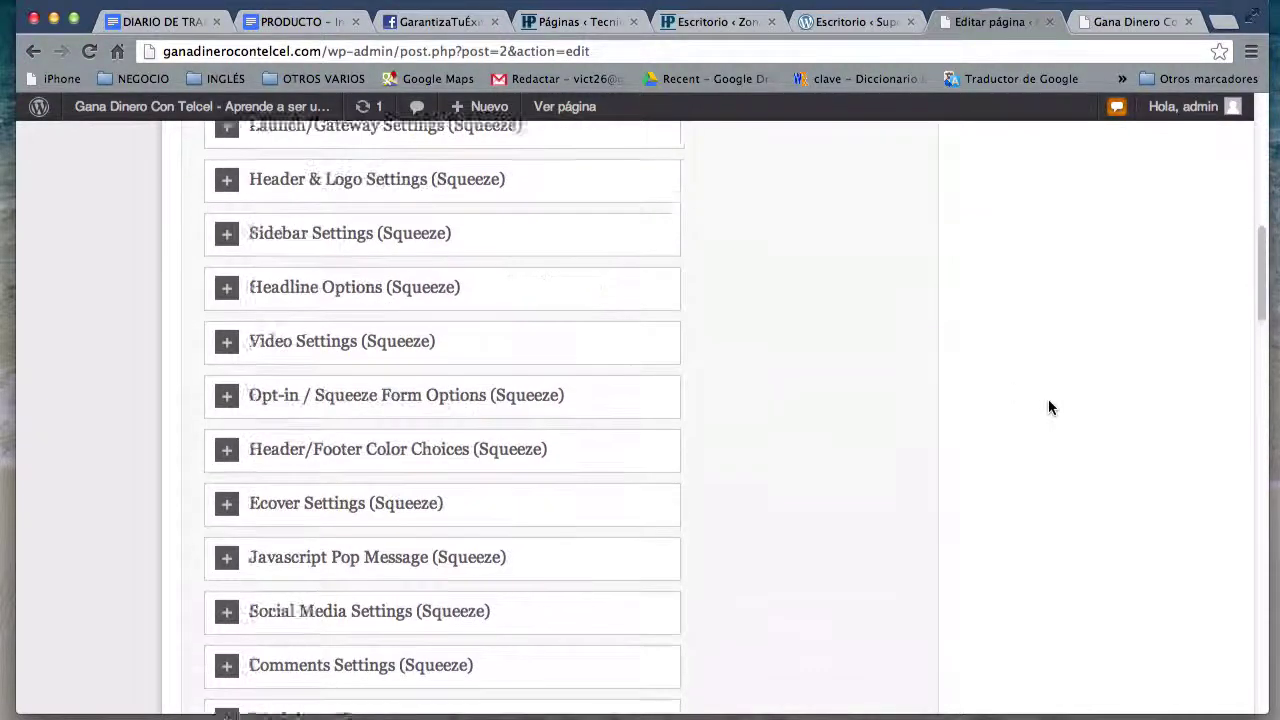
scroll(1048, 407, up, 2)
click(1164, 220)
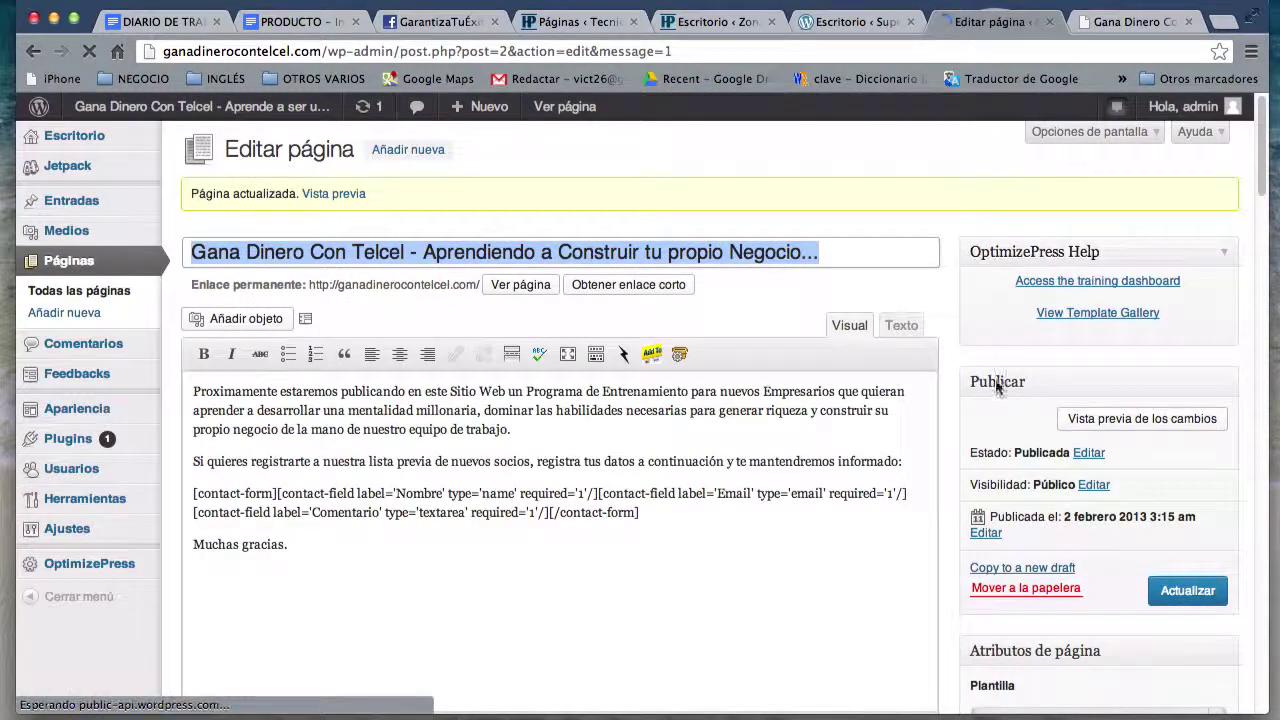
Step: Collapse the Squeeze Page Options section of the page being edited
scroll(971, 561, down, 15)
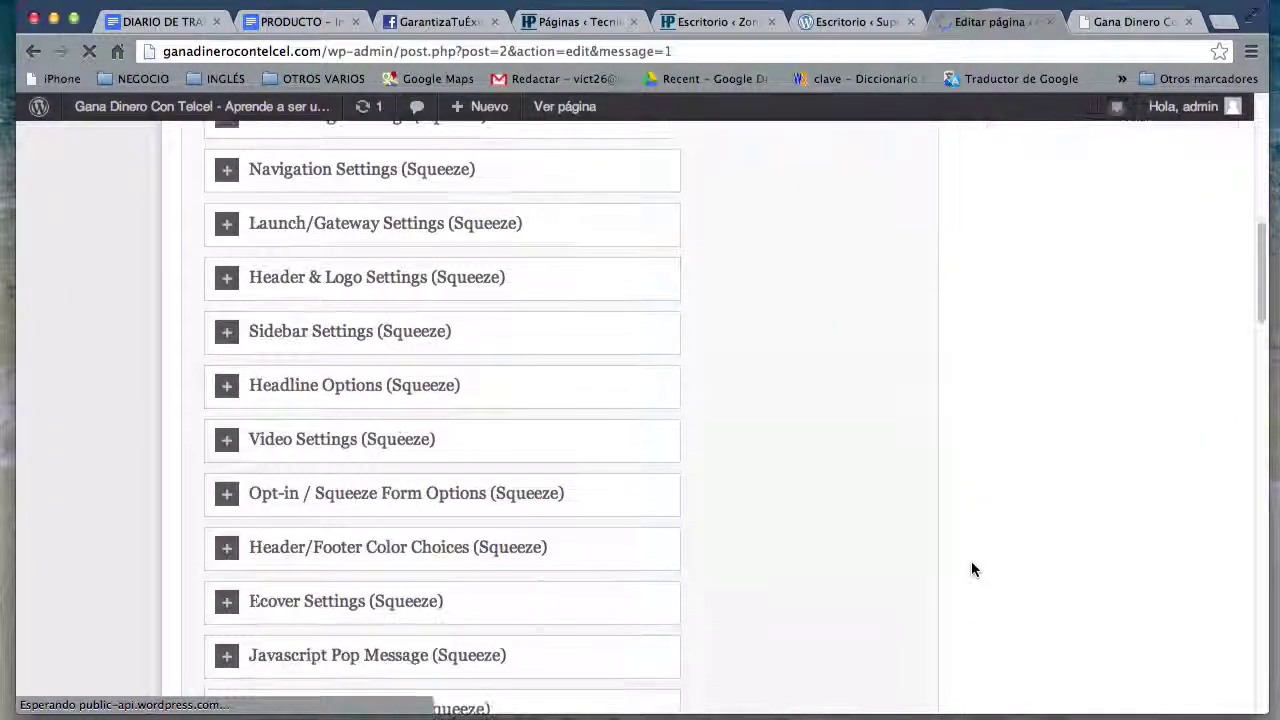
scroll(945, 560, up, 1)
scroll(723, 503, up, 5)
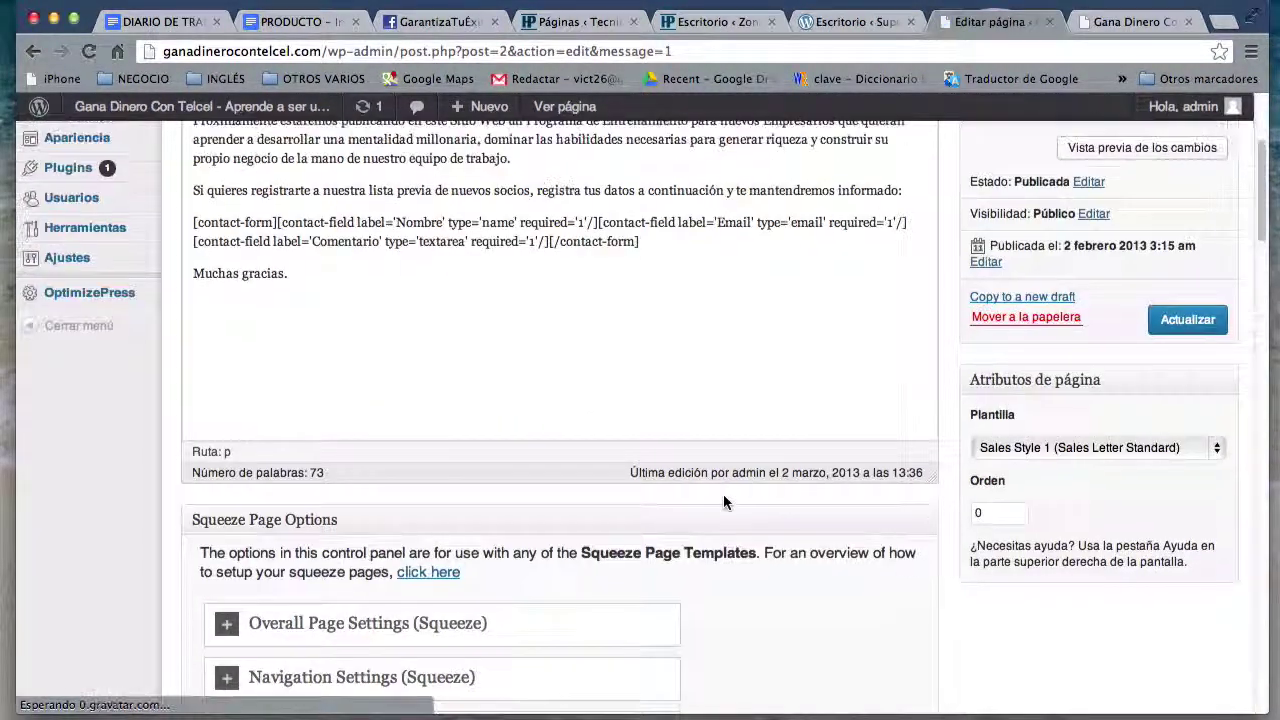
scroll(222, 525, down, 1)
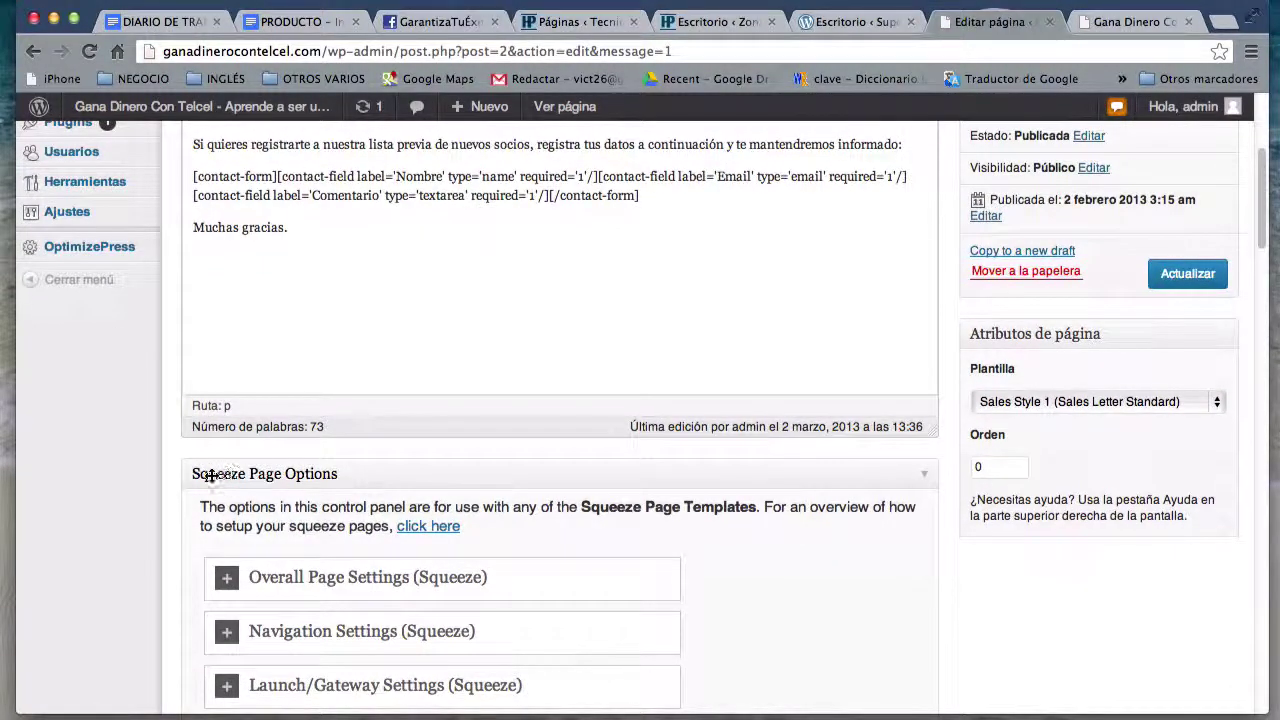
click(921, 478)
scroll(735, 525, down, 3)
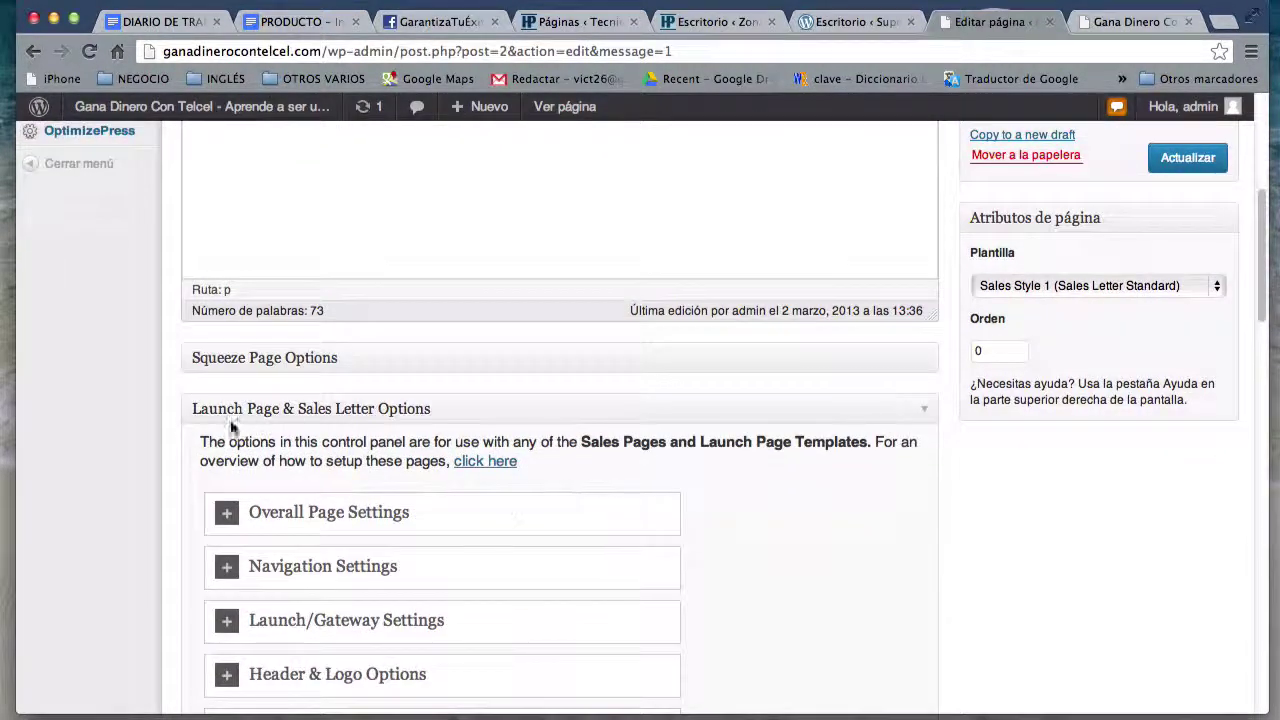
scroll(400, 572, down, 4)
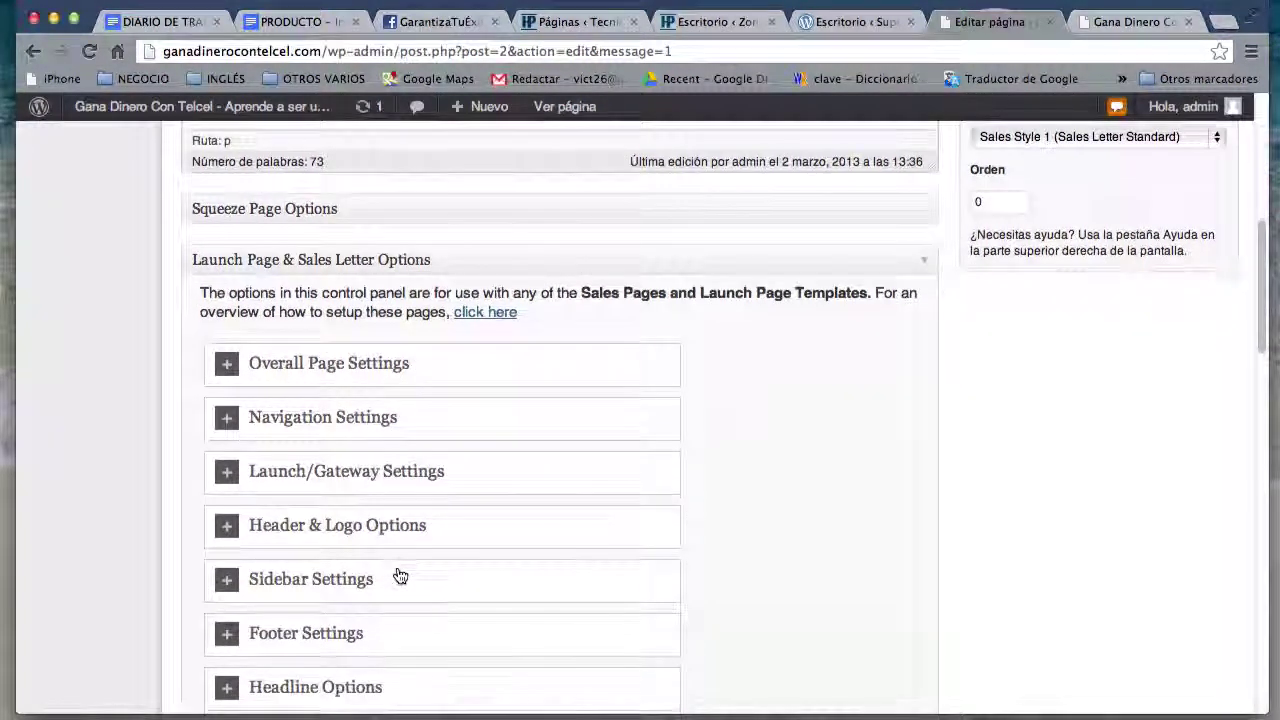
scroll(400, 576, down, 2)
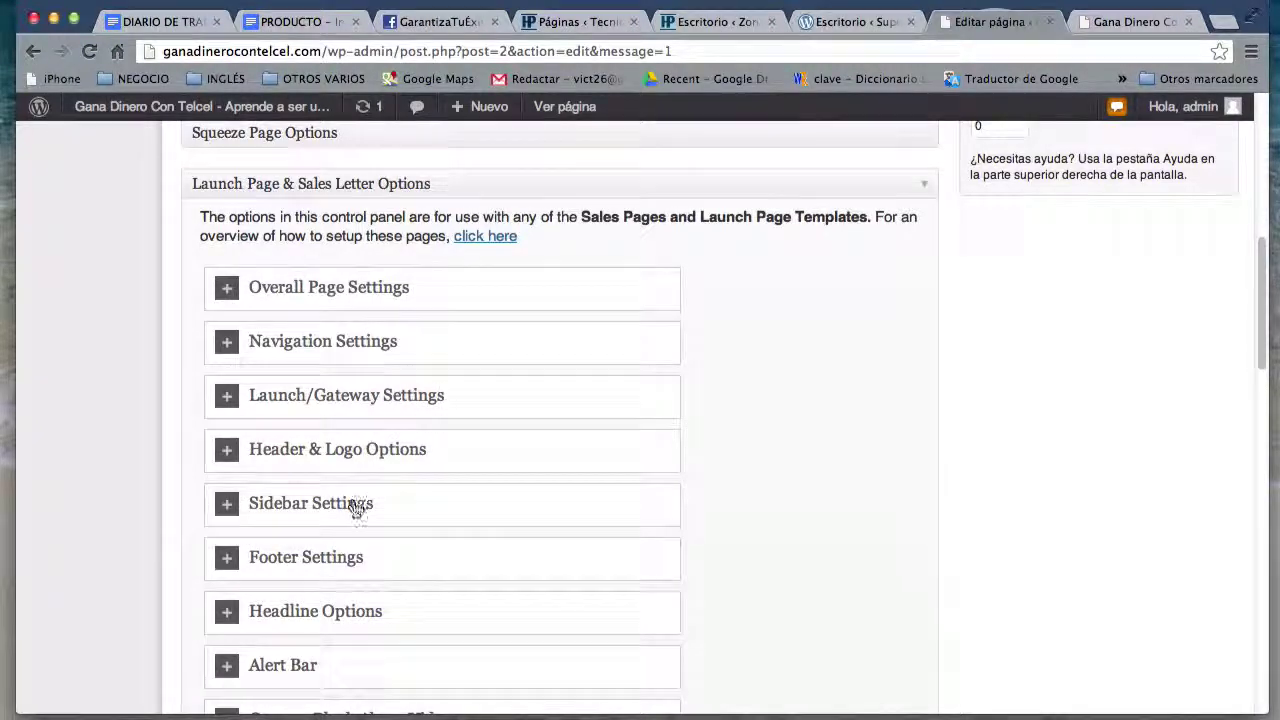
click(250, 449)
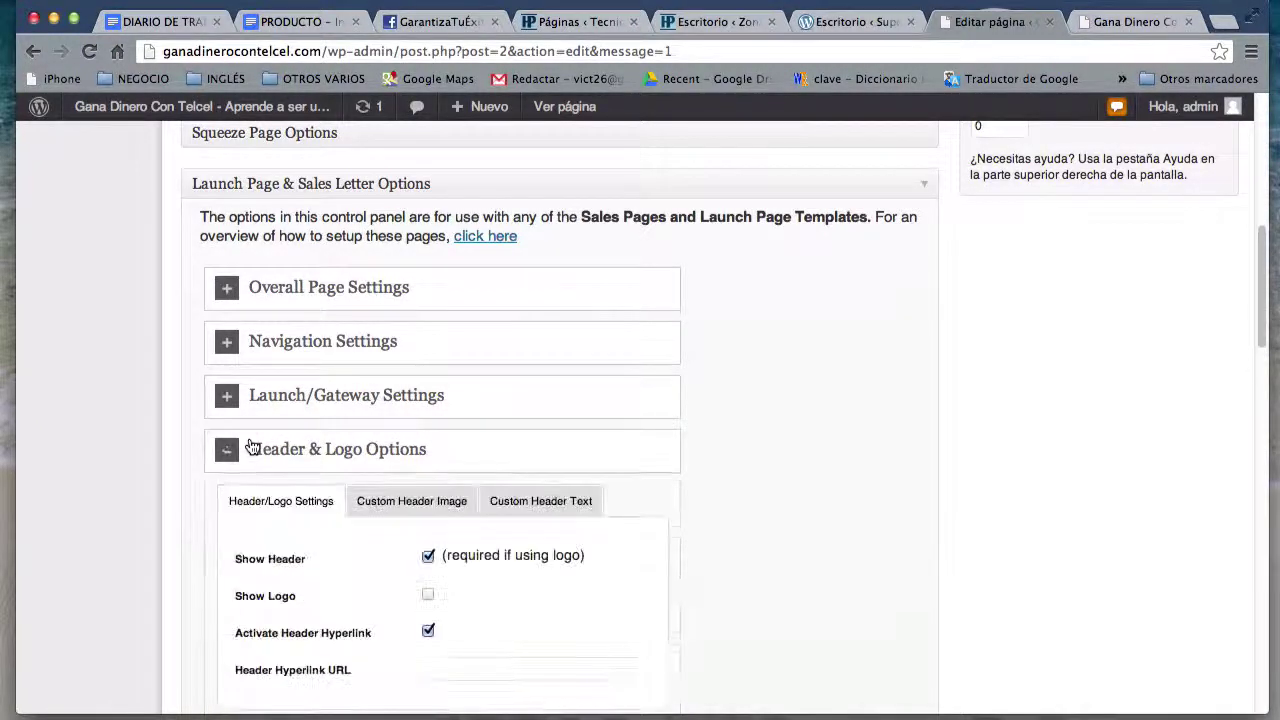
scroll(519, 545, down, 4)
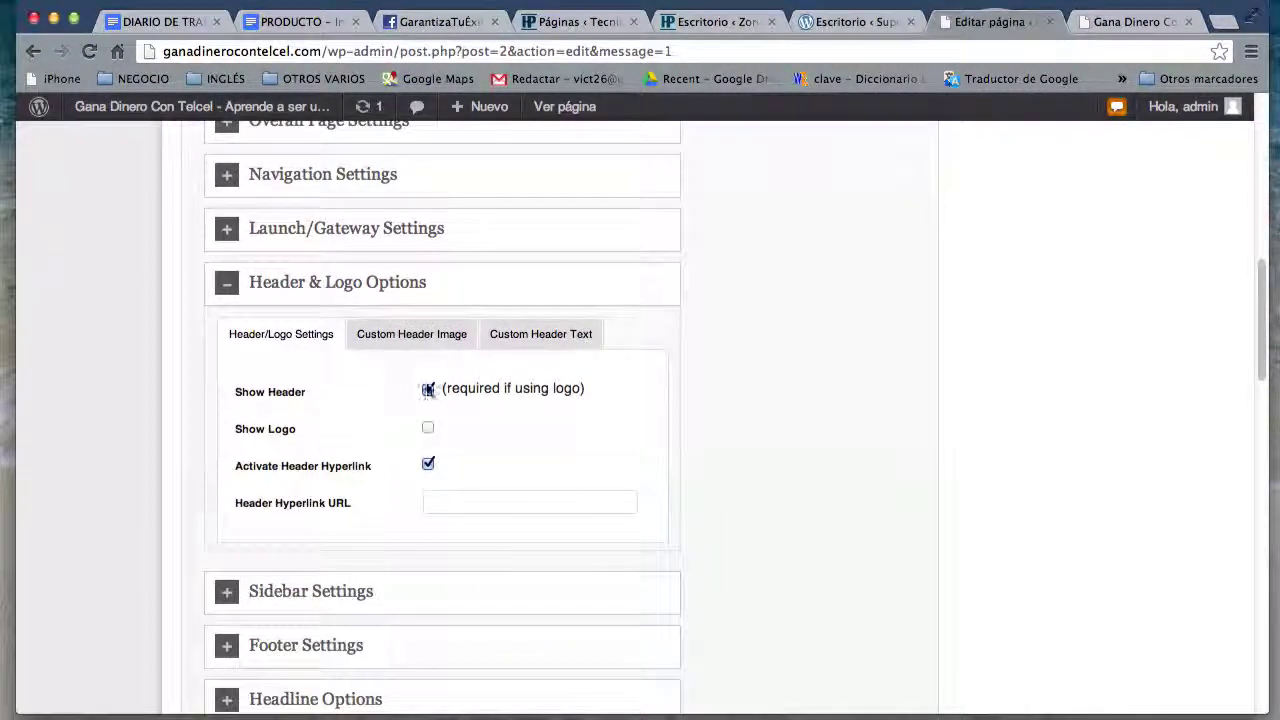
click(498, 505)
text(youtub)
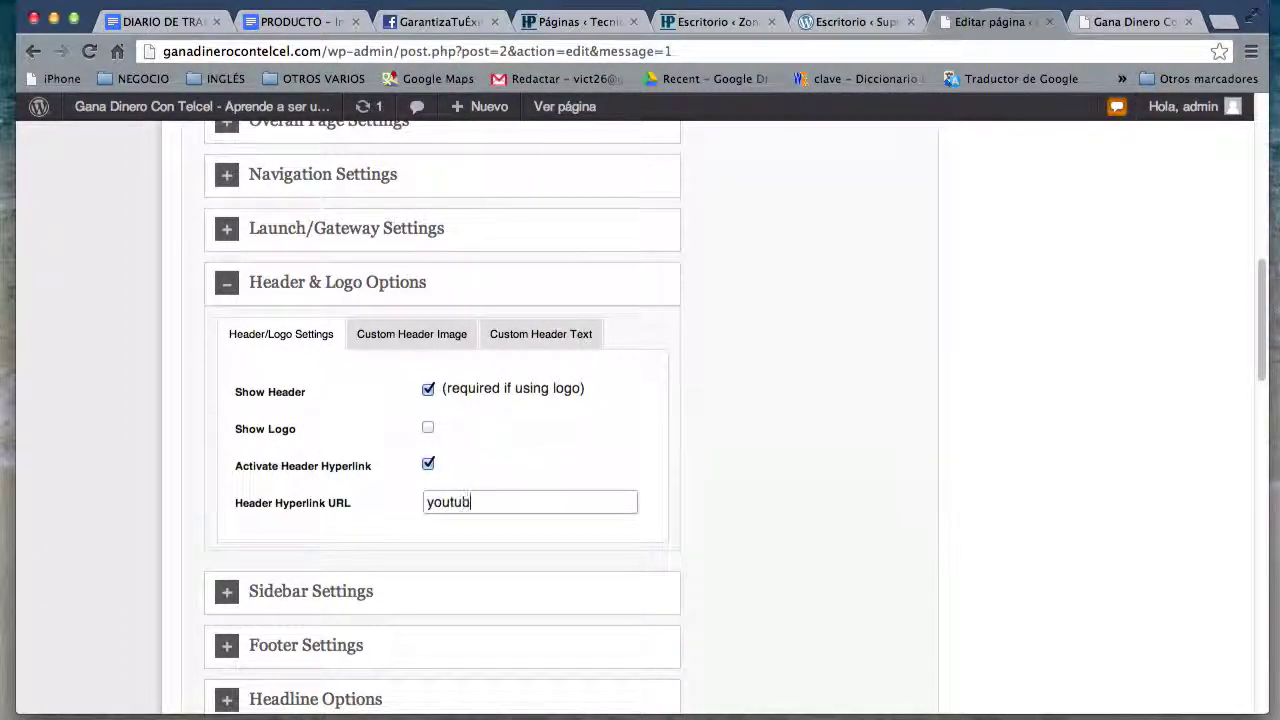
text(e.com)
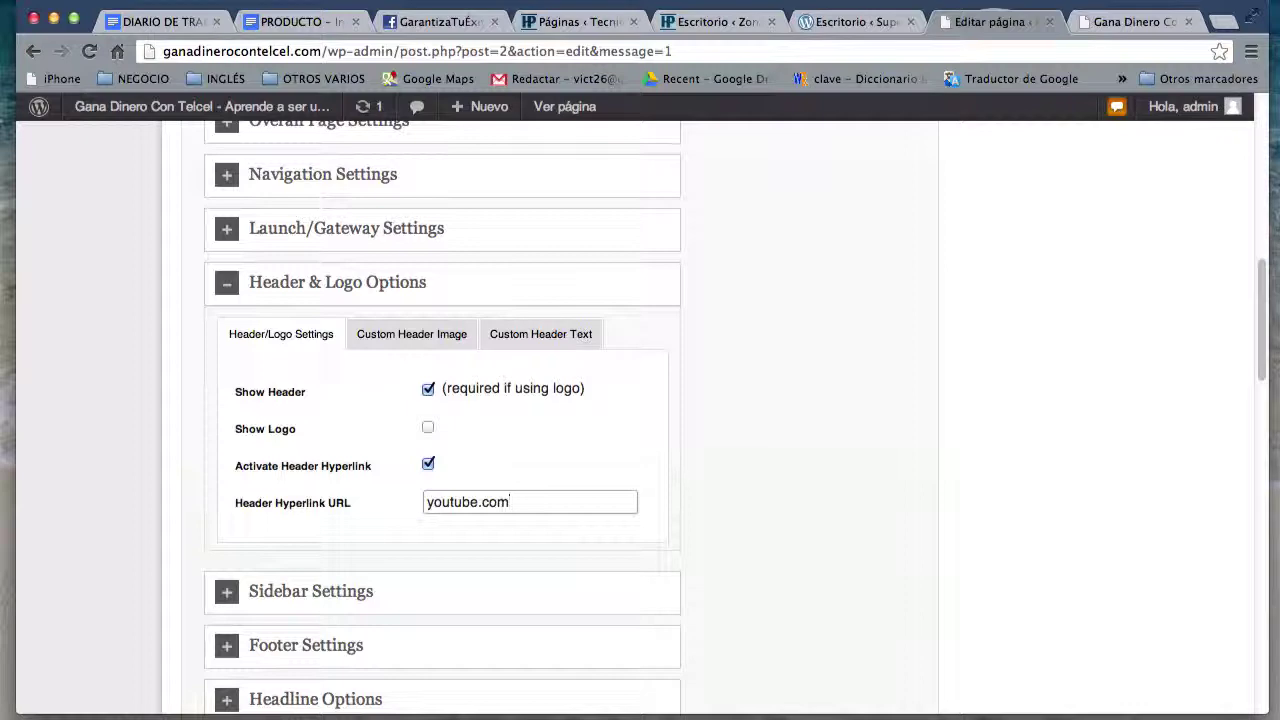
text(http://)
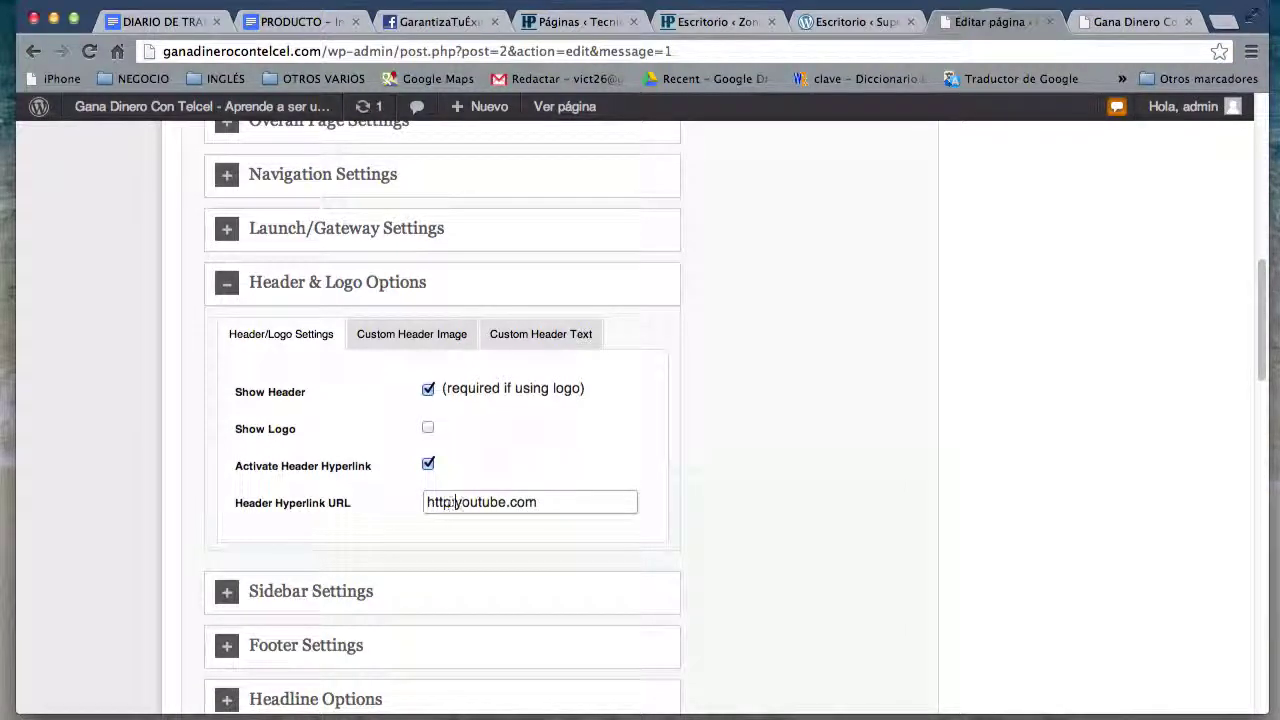
scroll(940, 510, up, 6)
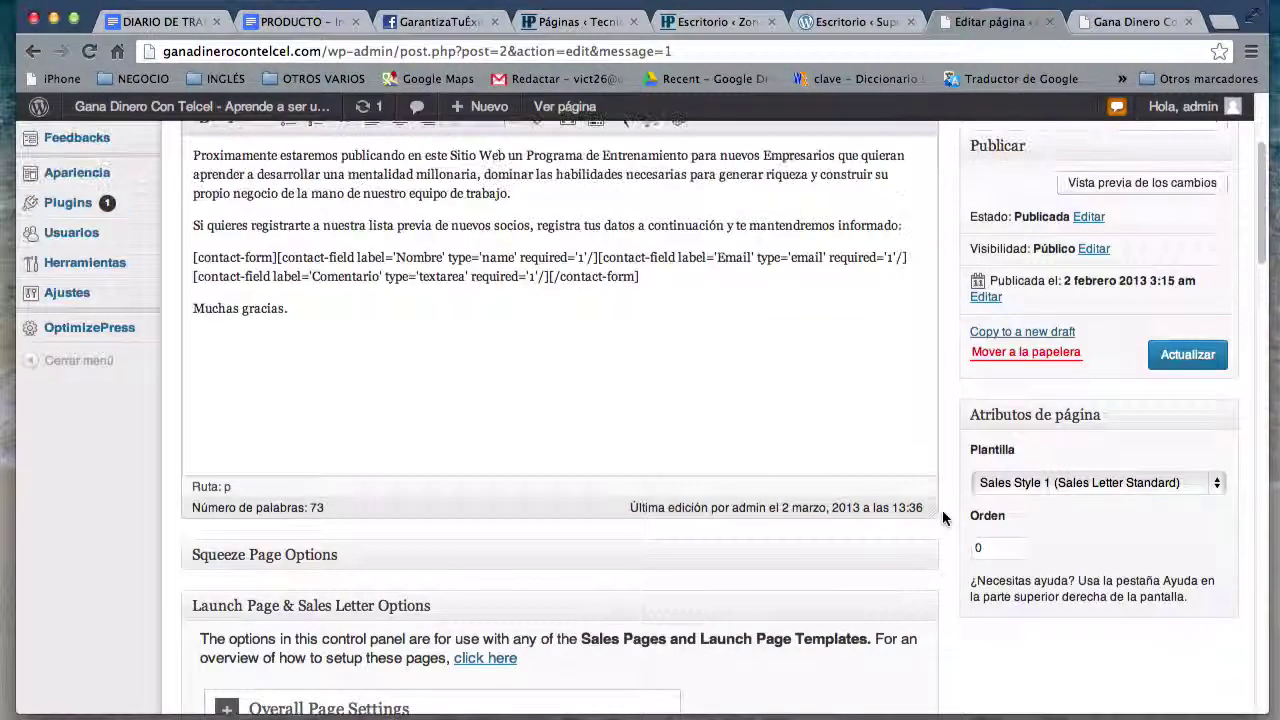
click(1189, 359)
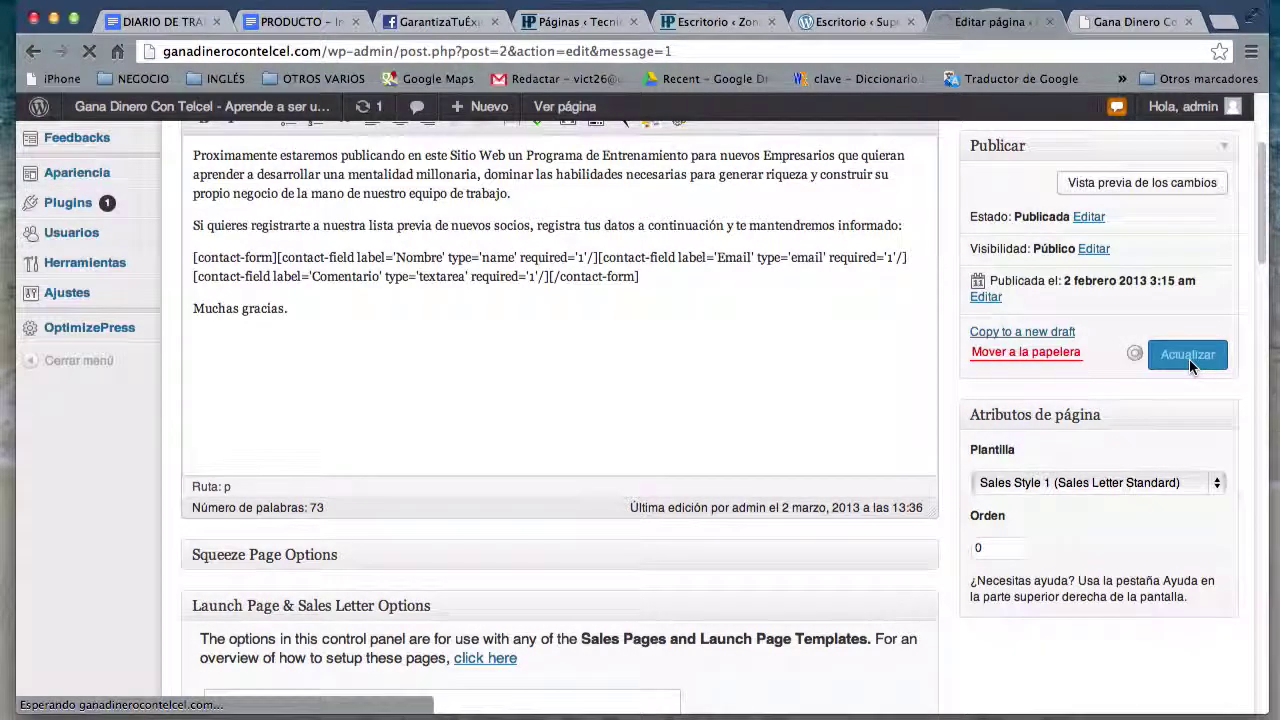
Step: Reload the site's front page, look over its header and follow the header image's link to test it
click(1114, 32)
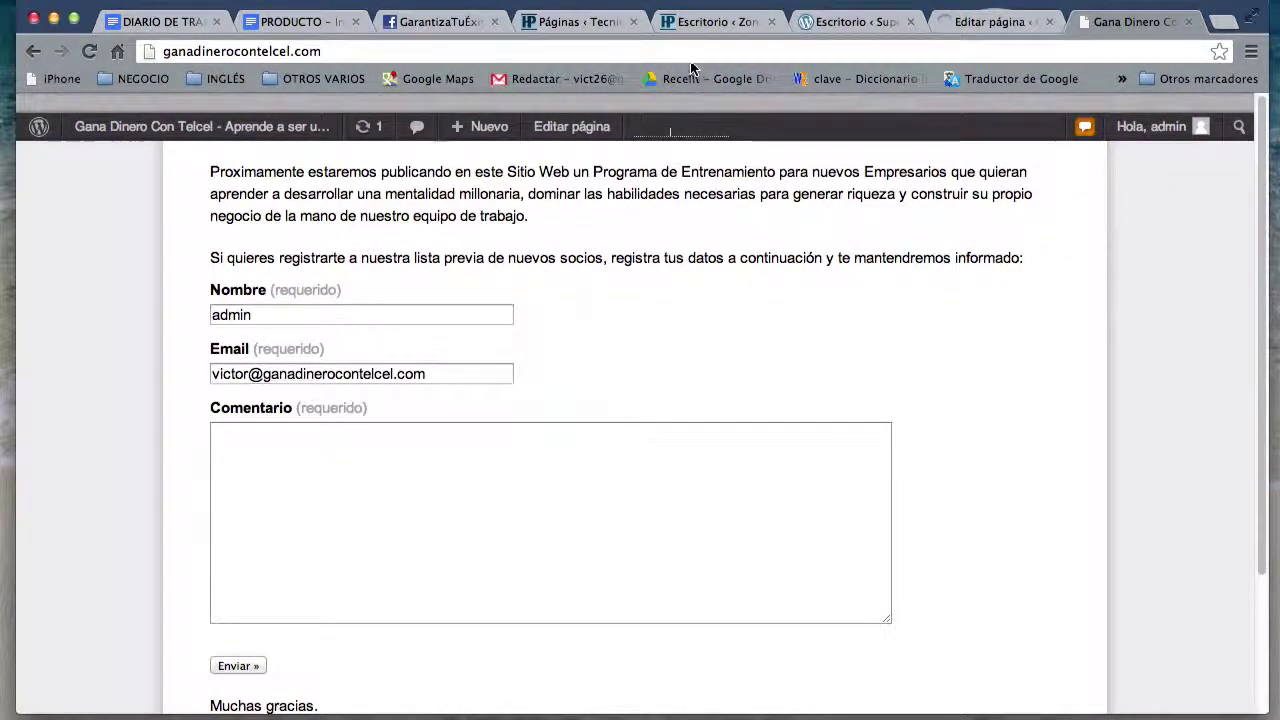
key(super+l)
key(Return)
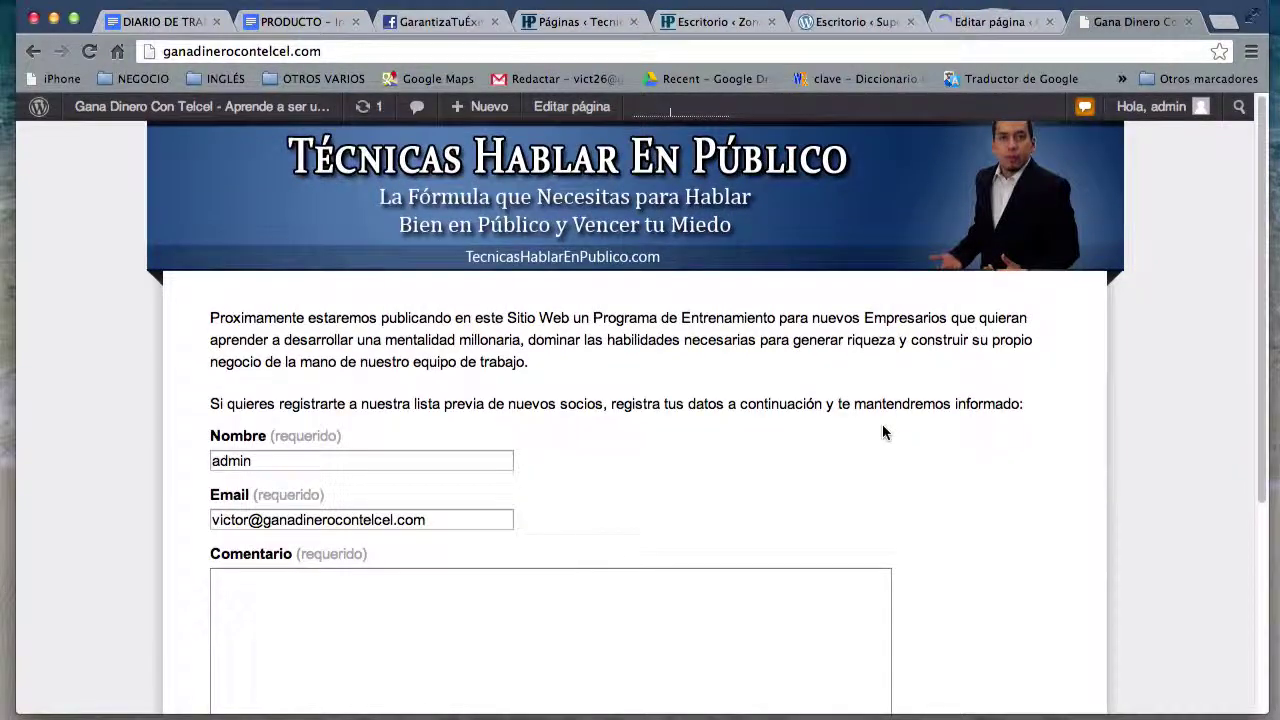
scroll(882, 432, down, 5)
scroll(883, 426, up, 5)
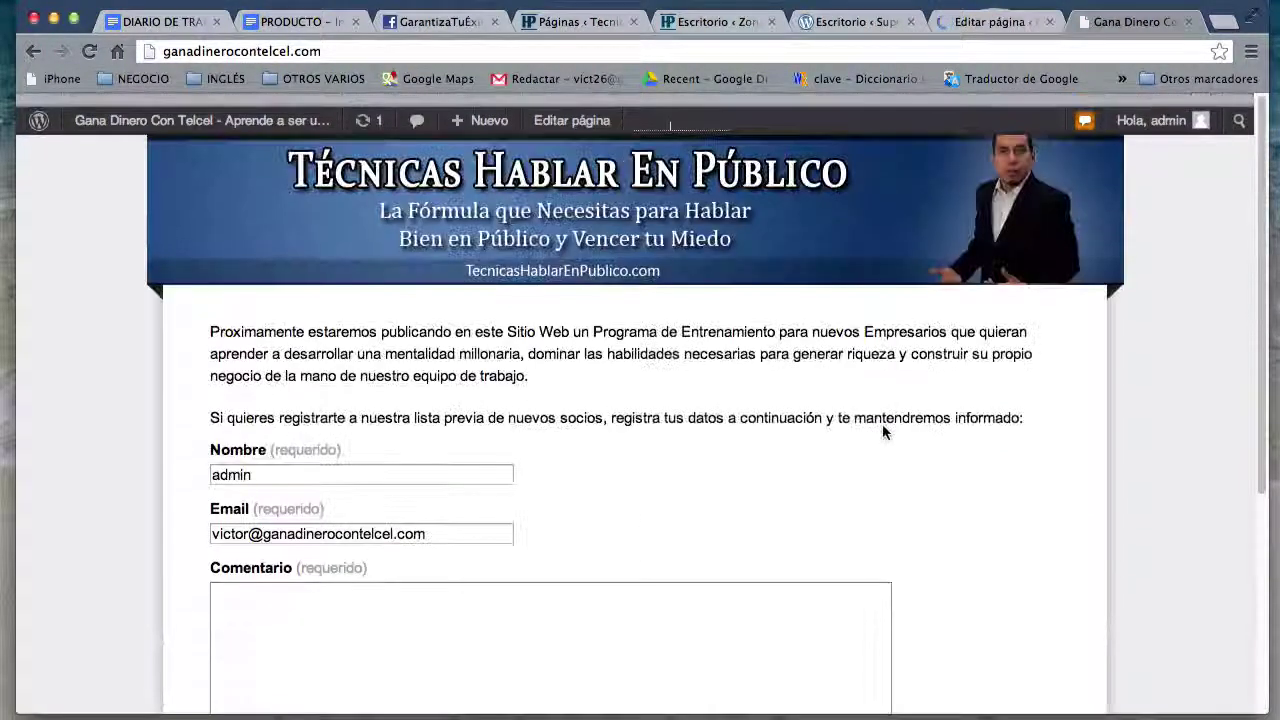
click(244, 233)
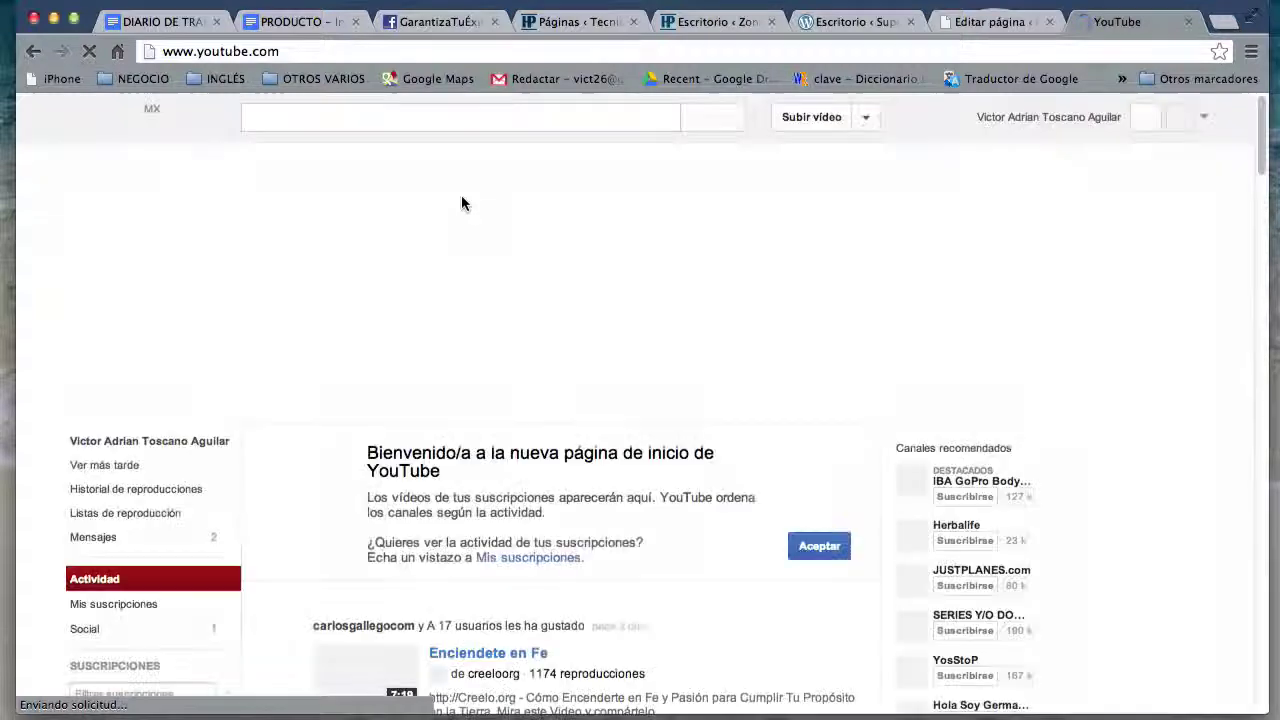
Step: Disable Activate Header Hyperlink in the page's Header & Logo Options and update the page
click(986, 28)
scroll(1005, 504, down, 15)
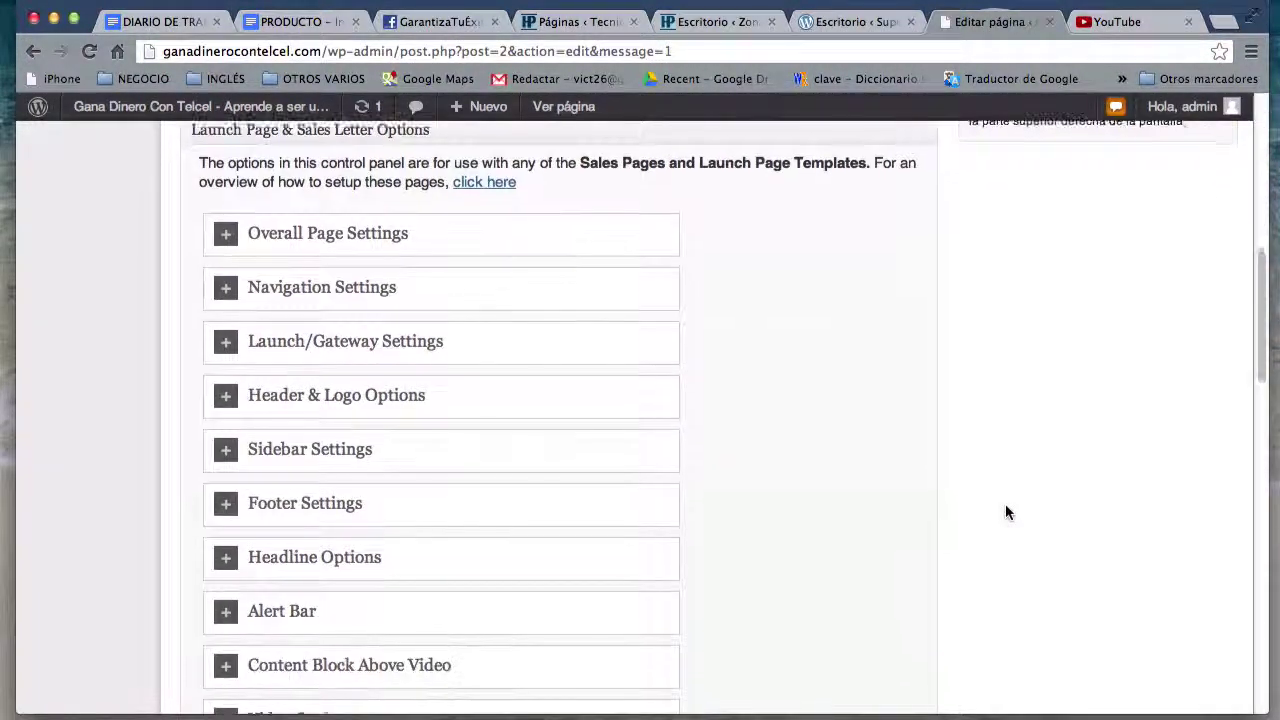
scroll(1005, 513, up, 5)
scroll(1005, 513, down, 4)
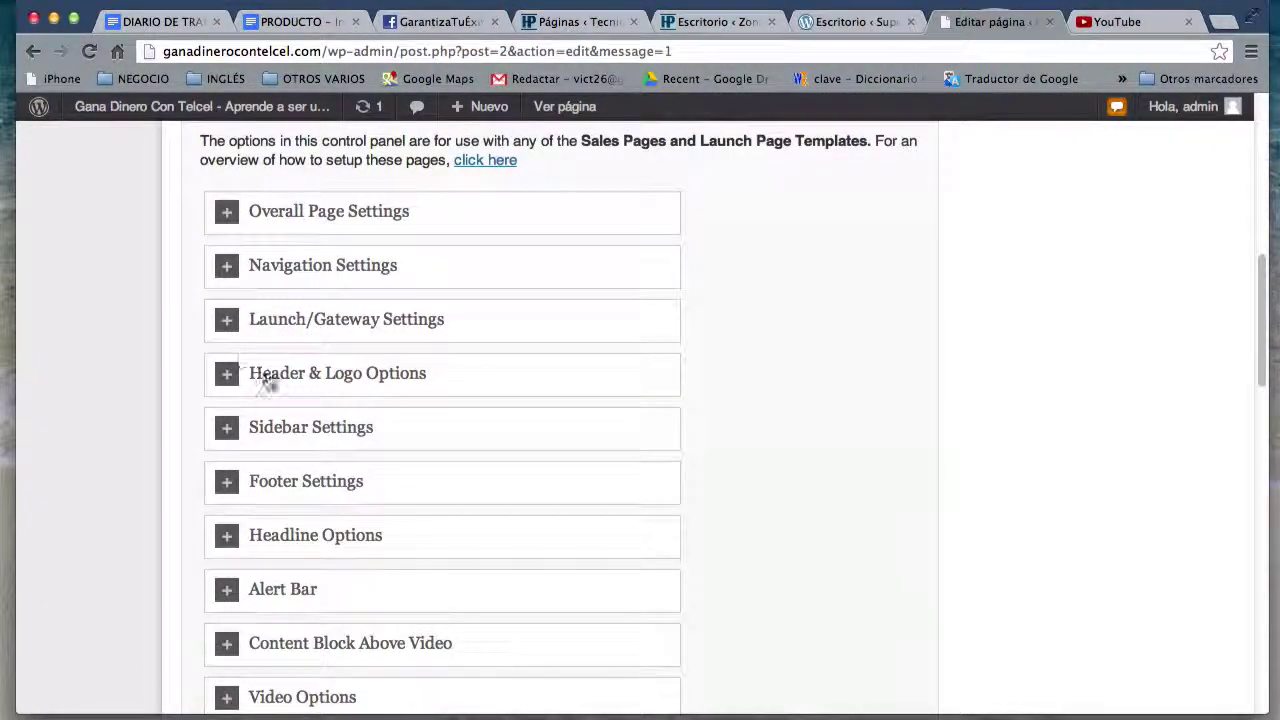
click(266, 374)
click(428, 556)
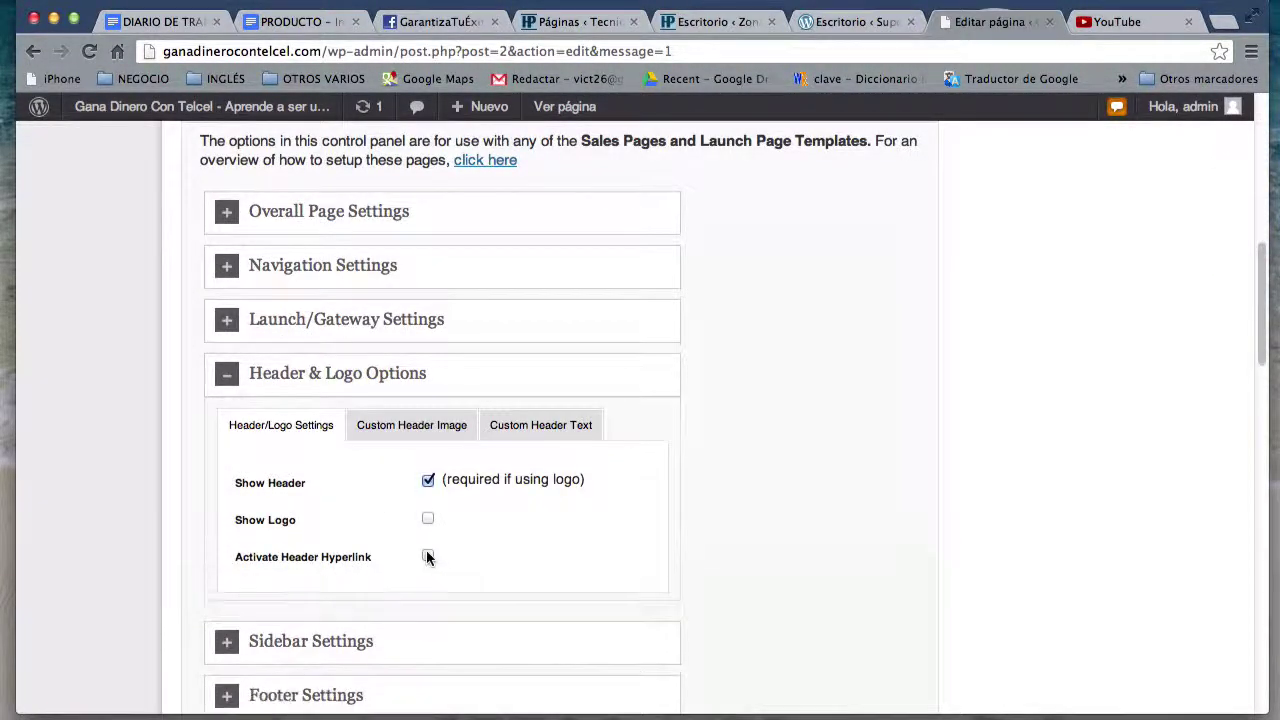
scroll(1003, 417, up, 5)
click(1185, 232)
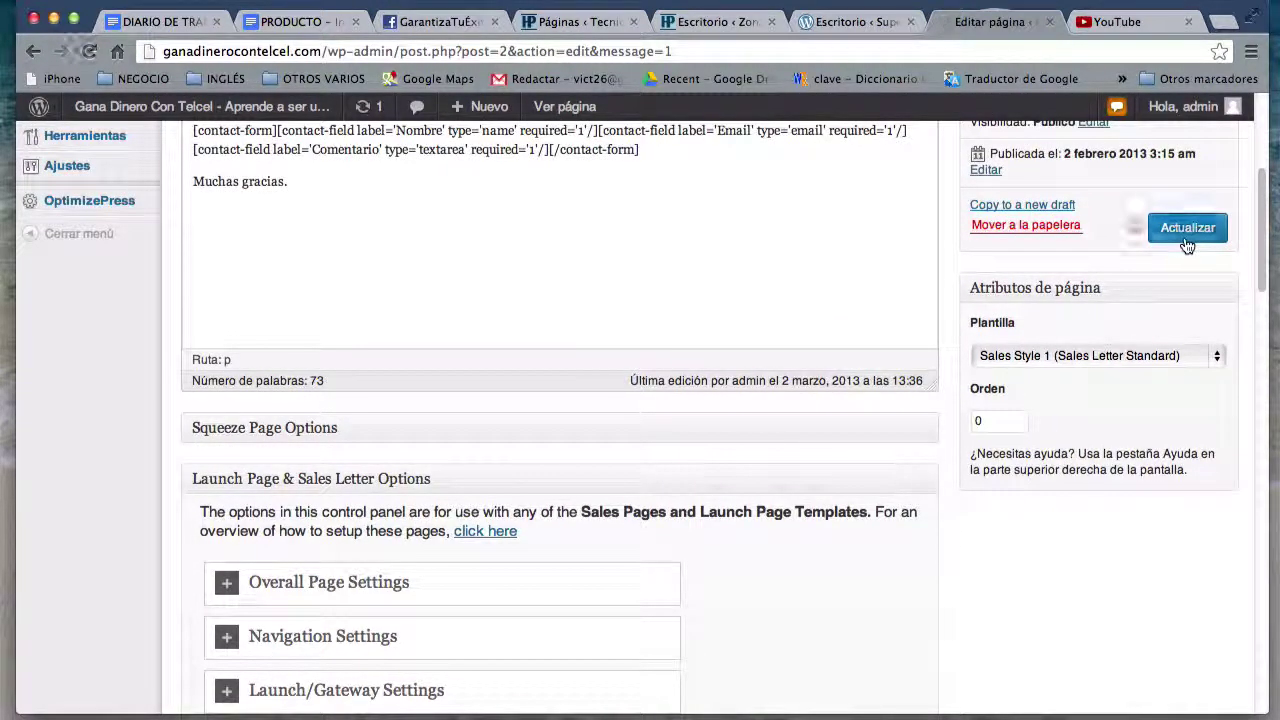
Step: Return from YouTube to the site's front page and check the header without its hyperlink
click(1117, 21)
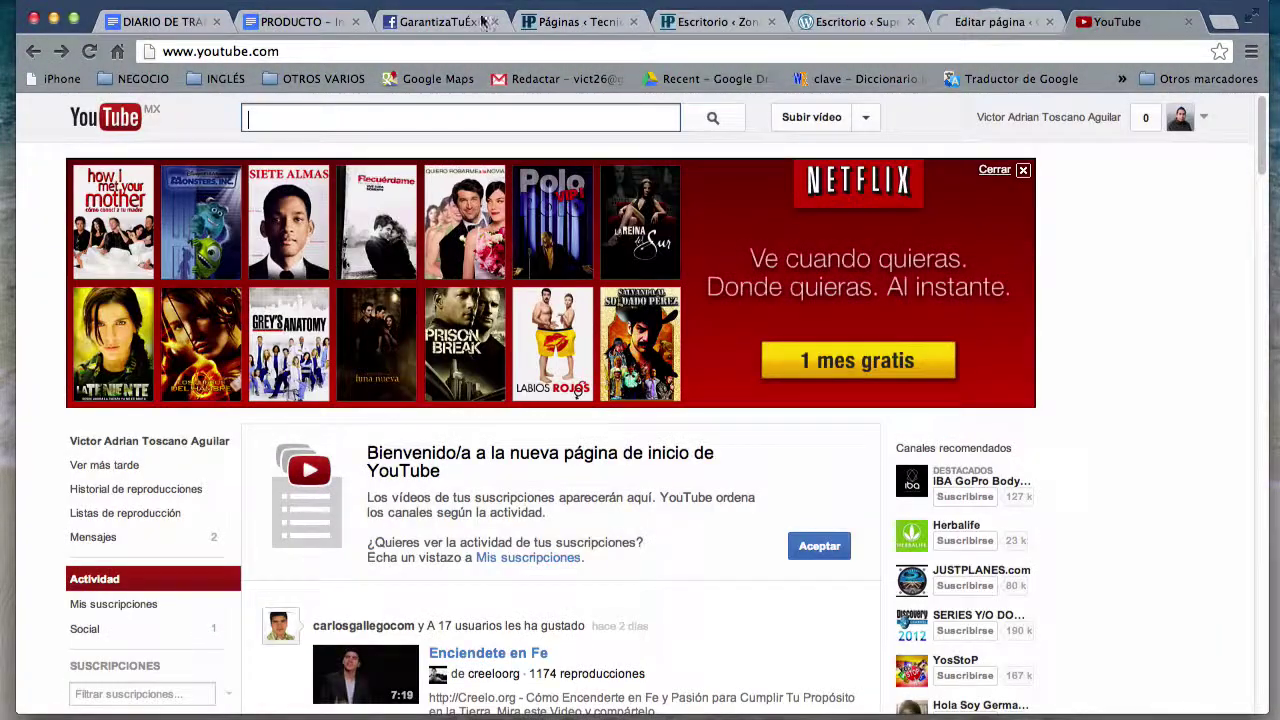
scroll(895, 157, left, 5)
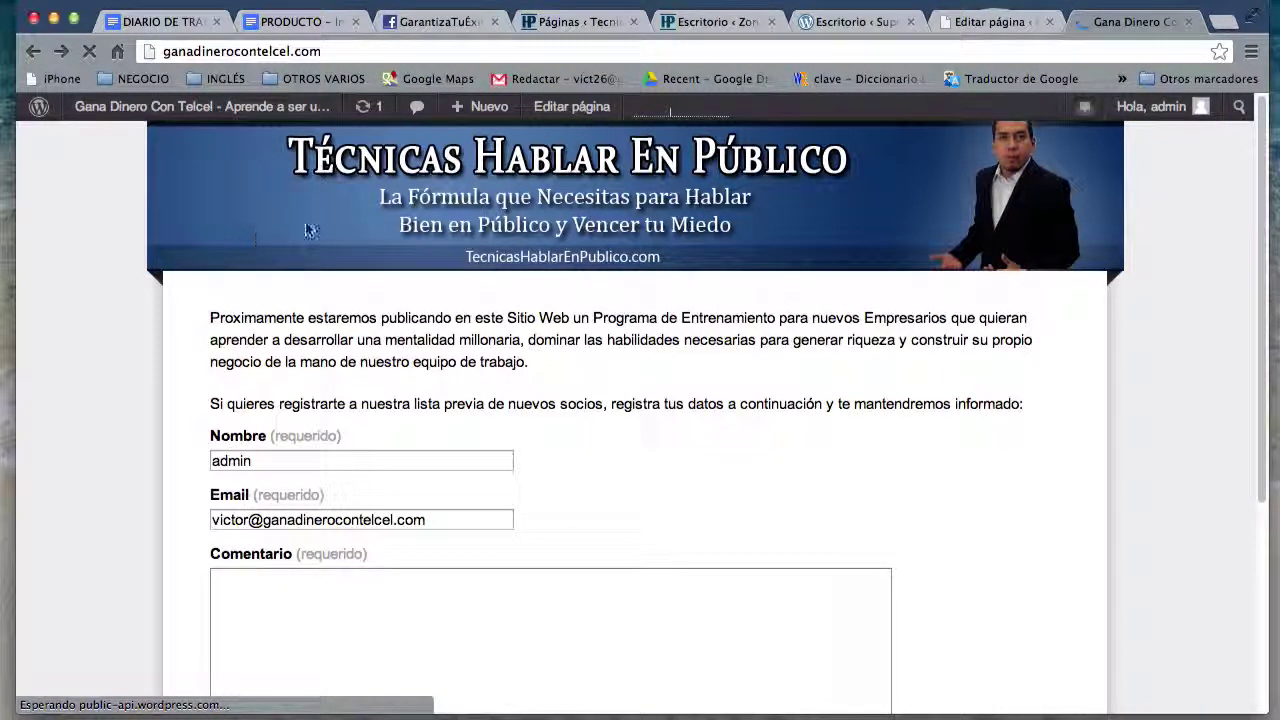
scroll(937, 671, down, 5)
scroll(937, 671, up, 5)
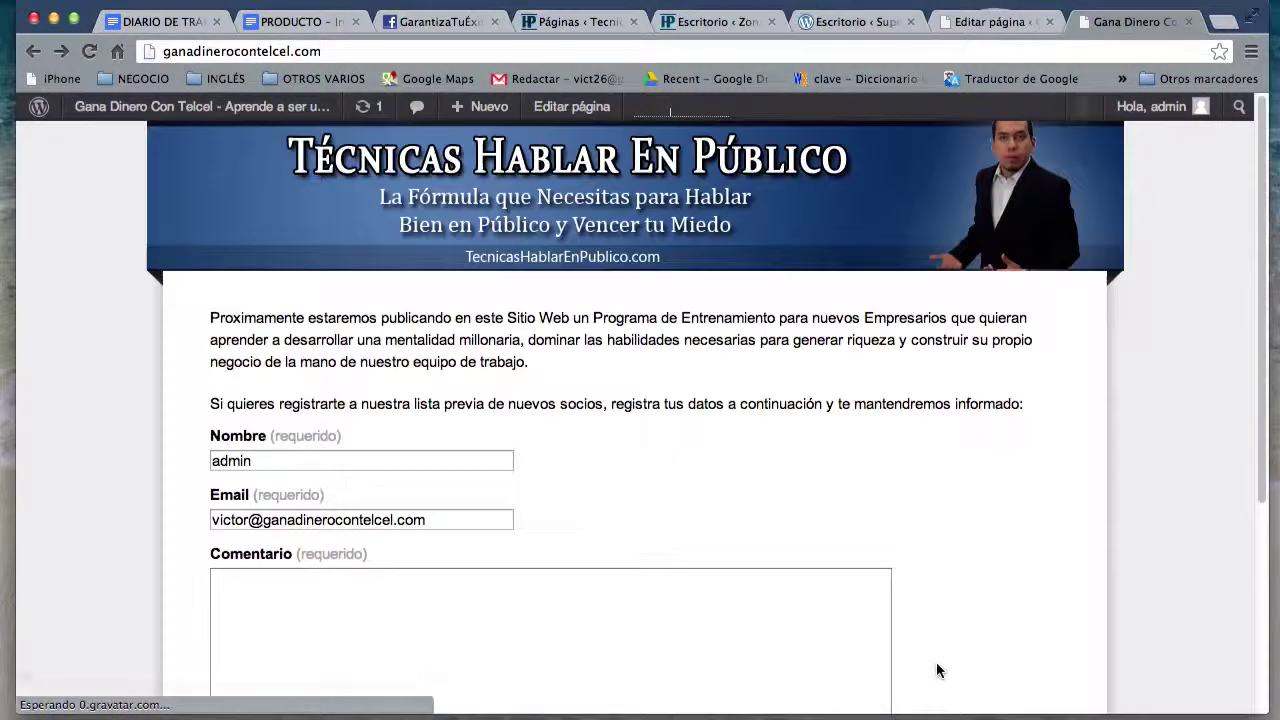
Step: Open the OptimizePress general settings and look over the site's front page while they load
click(976, 22)
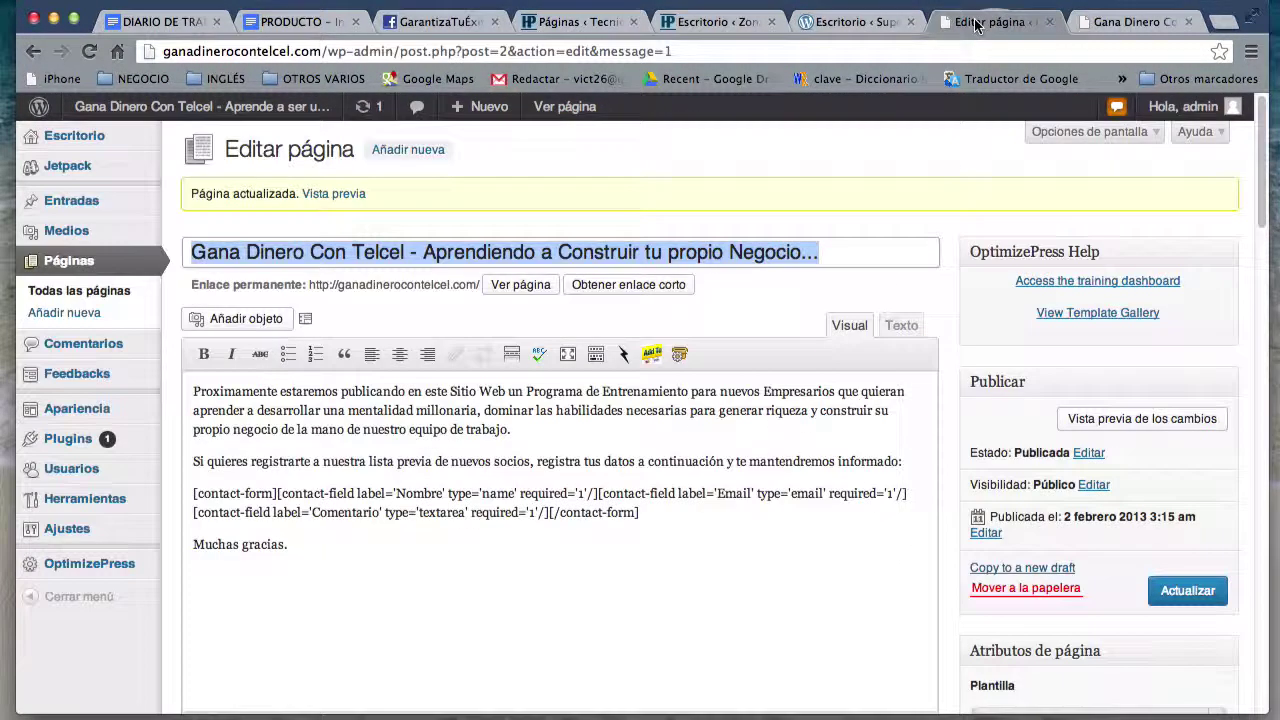
click(86, 565)
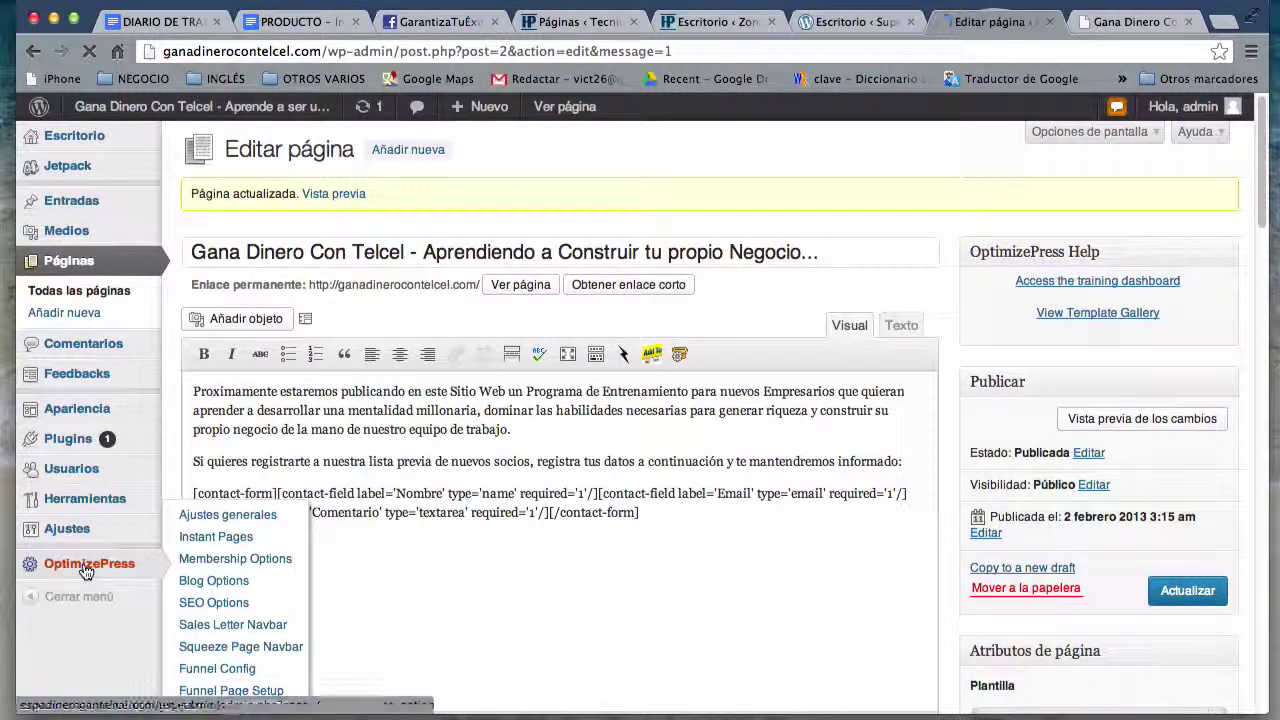
key(ctrl+Tab)
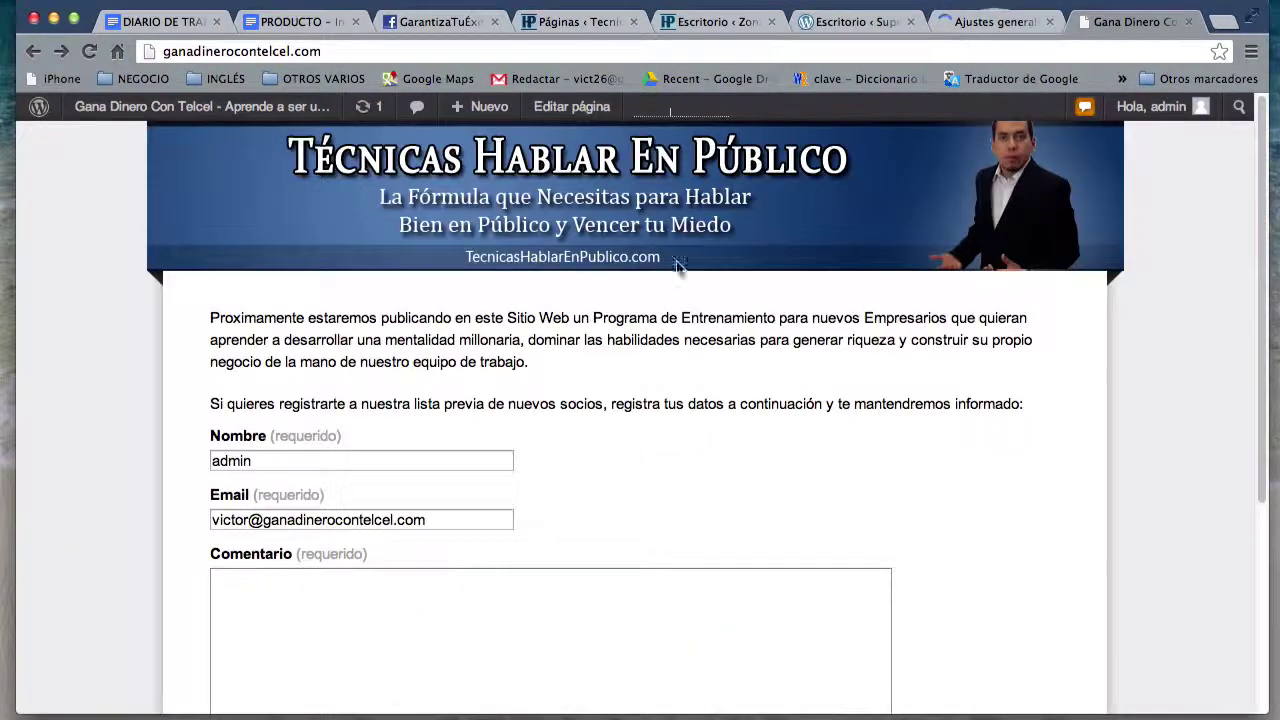
scroll(885, 425, down, 3)
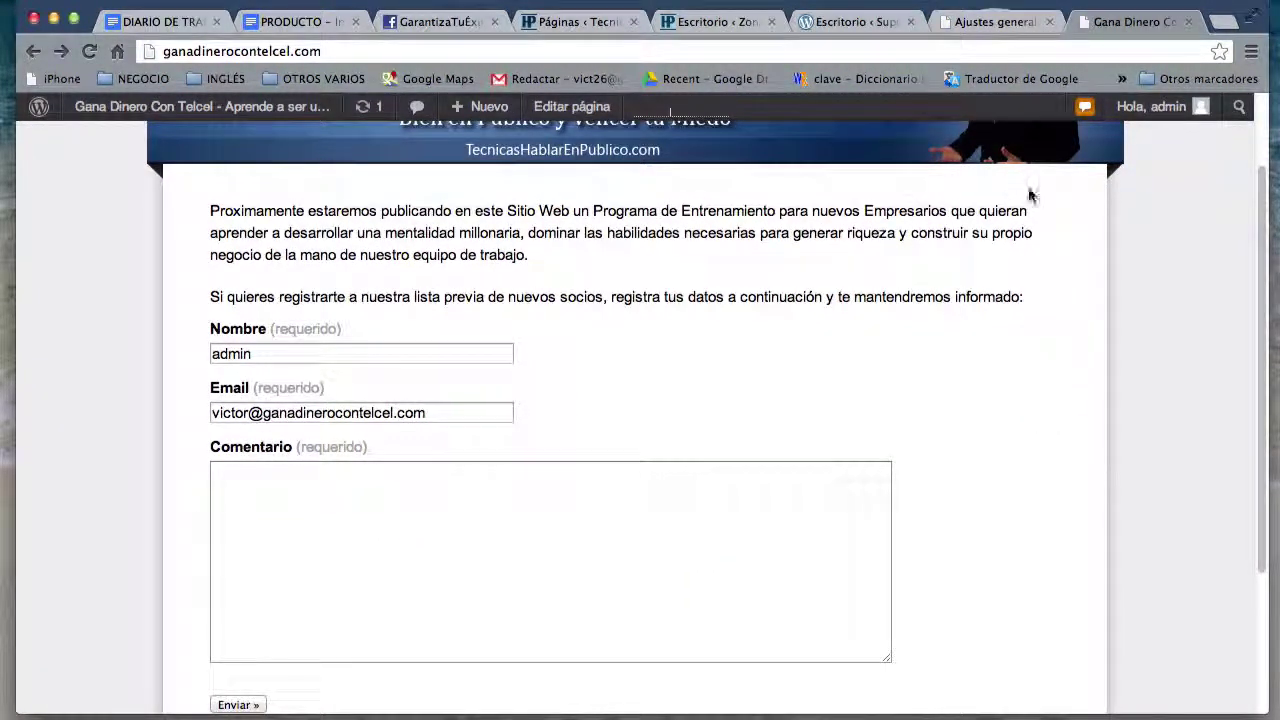
Step: Review the OptimizePress general settings from the header and logo options down to the Facebook APP ID field
click(970, 20)
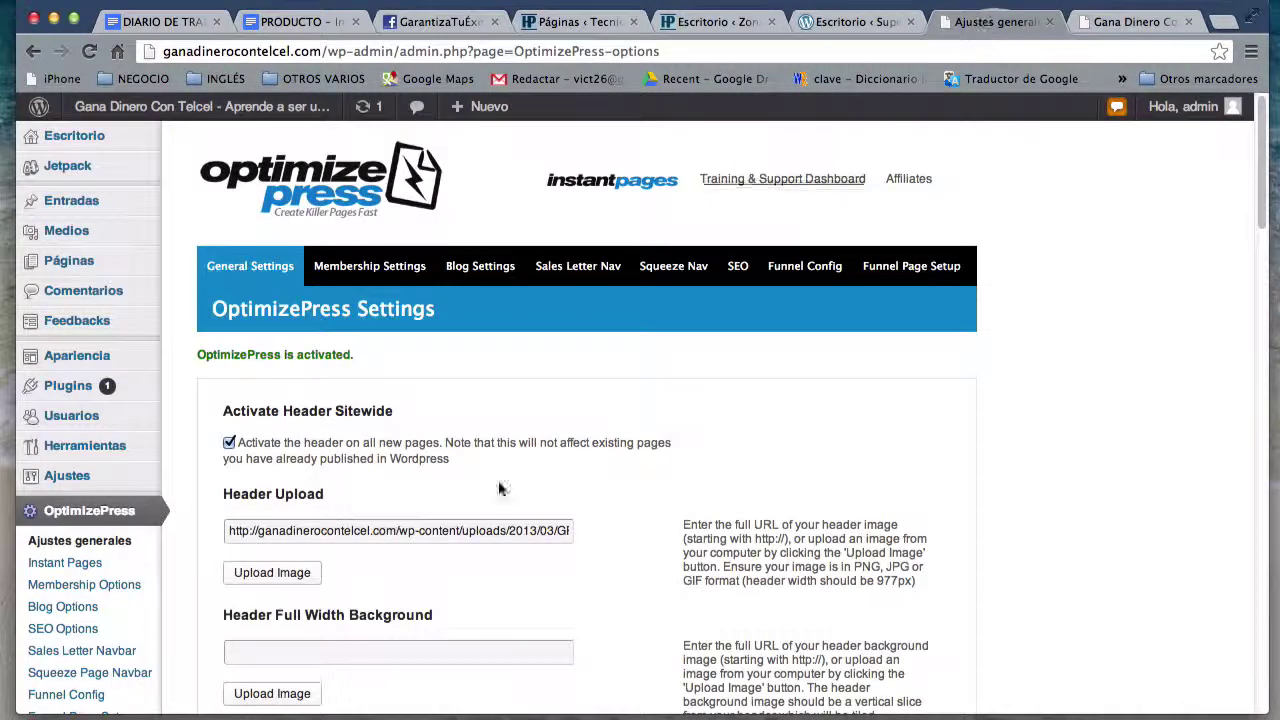
scroll(685, 572, down, 5)
scroll(685, 572, down, 10)
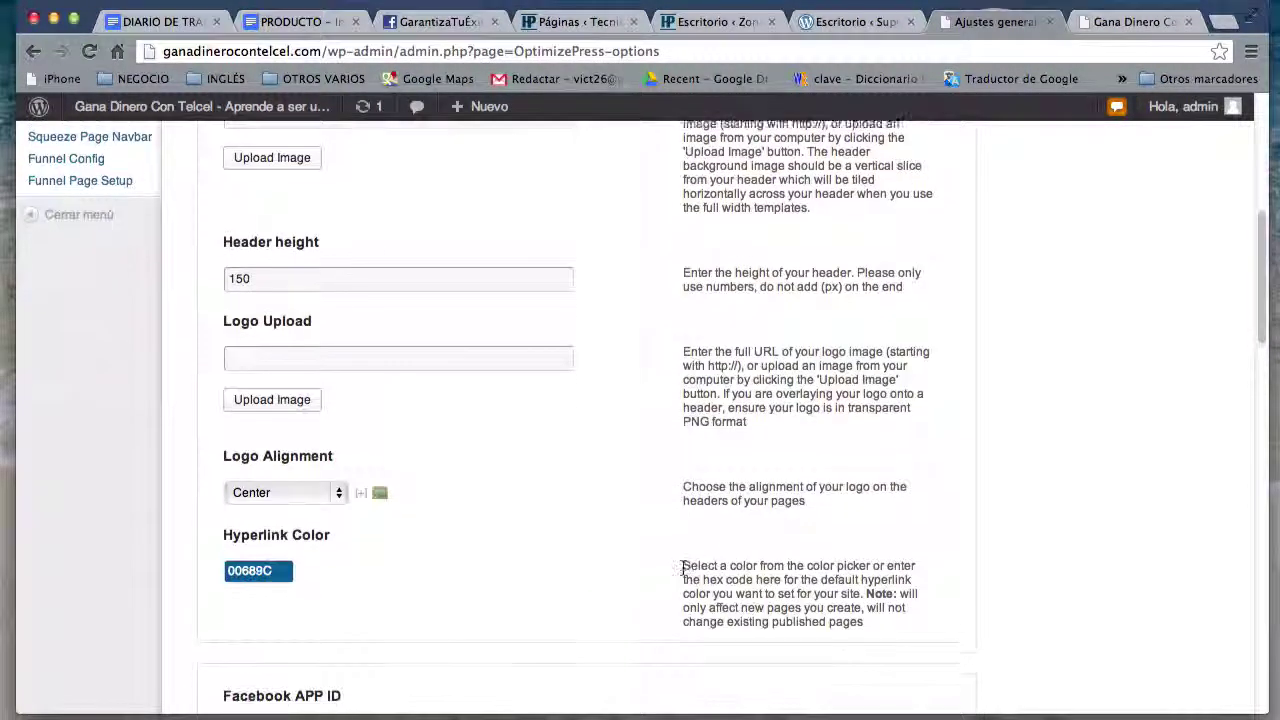
scroll(683, 570, down, 3)
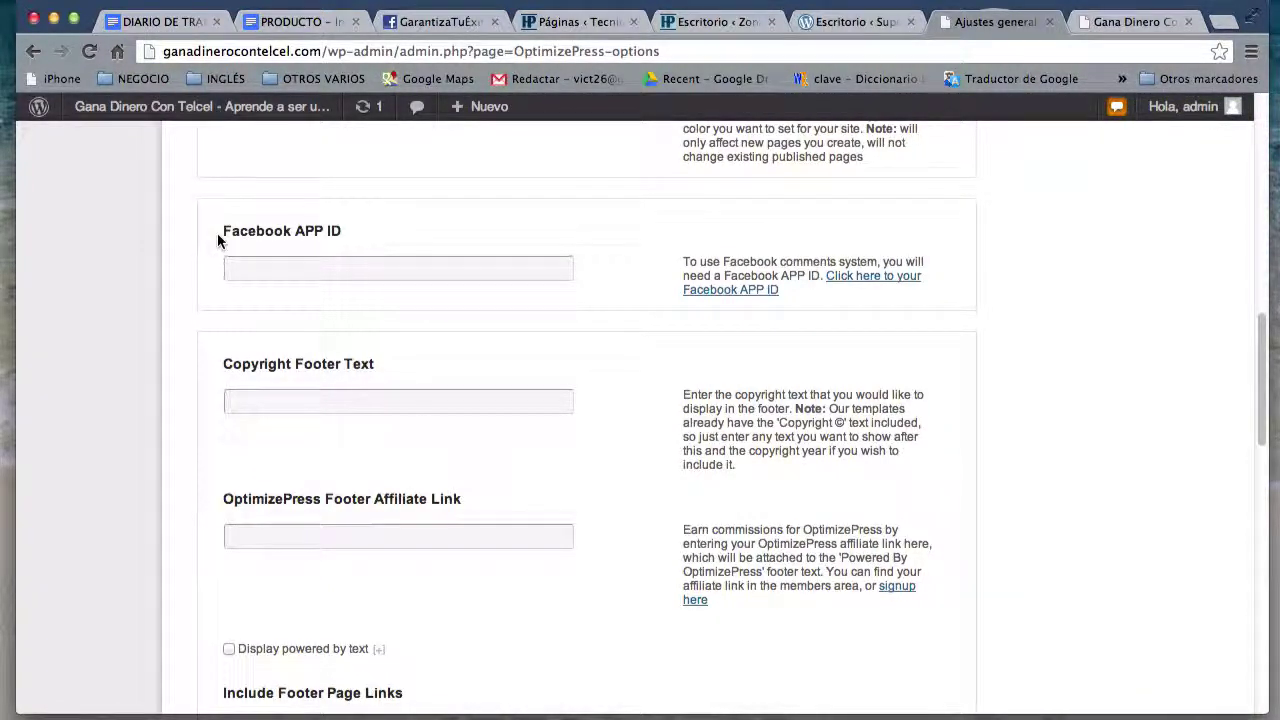
drag(217, 233, 348, 229)
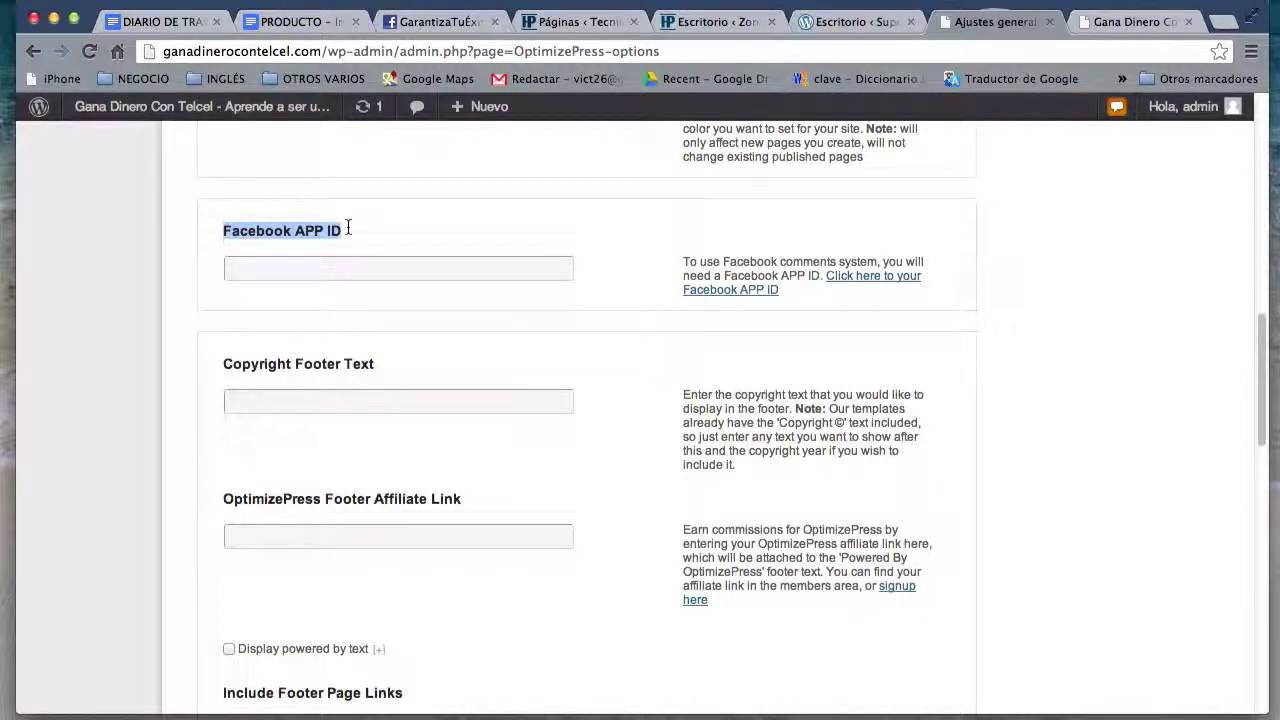
Step: Set the Copyright Footer Text to "GanadineroConTelcel.com 2013" in the OptimizePress general settings
click(409, 267)
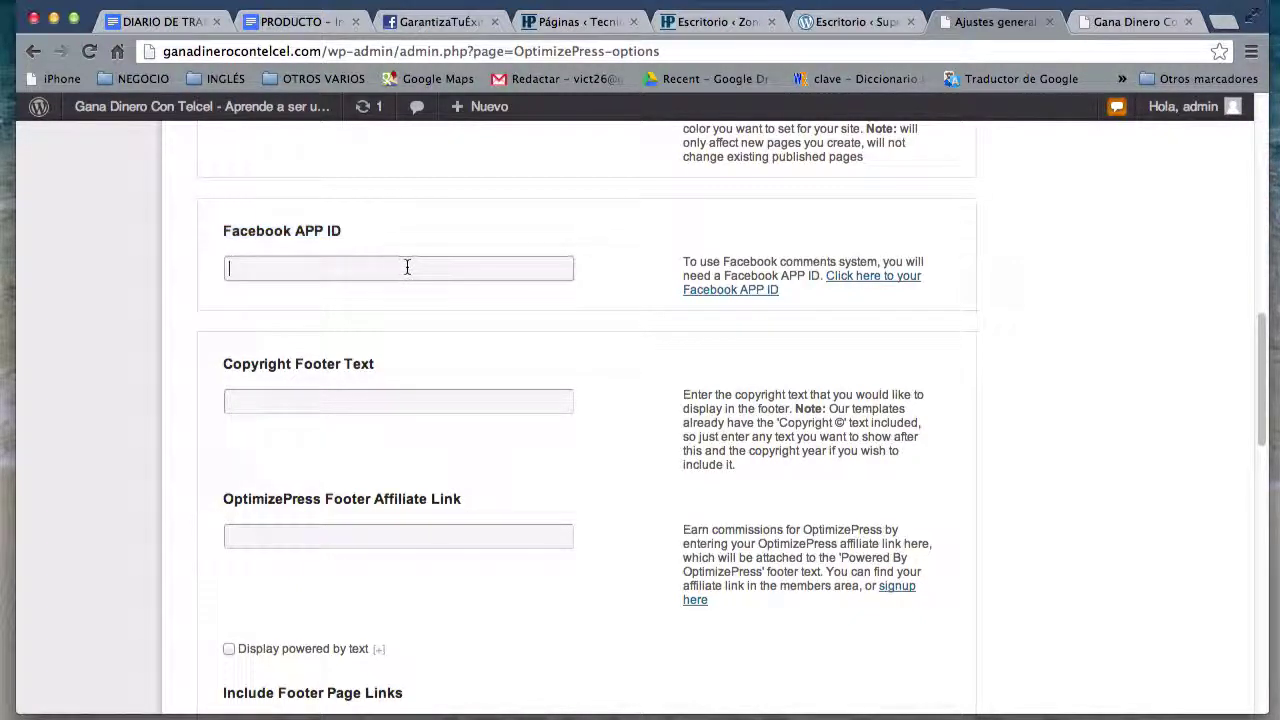
click(545, 406)
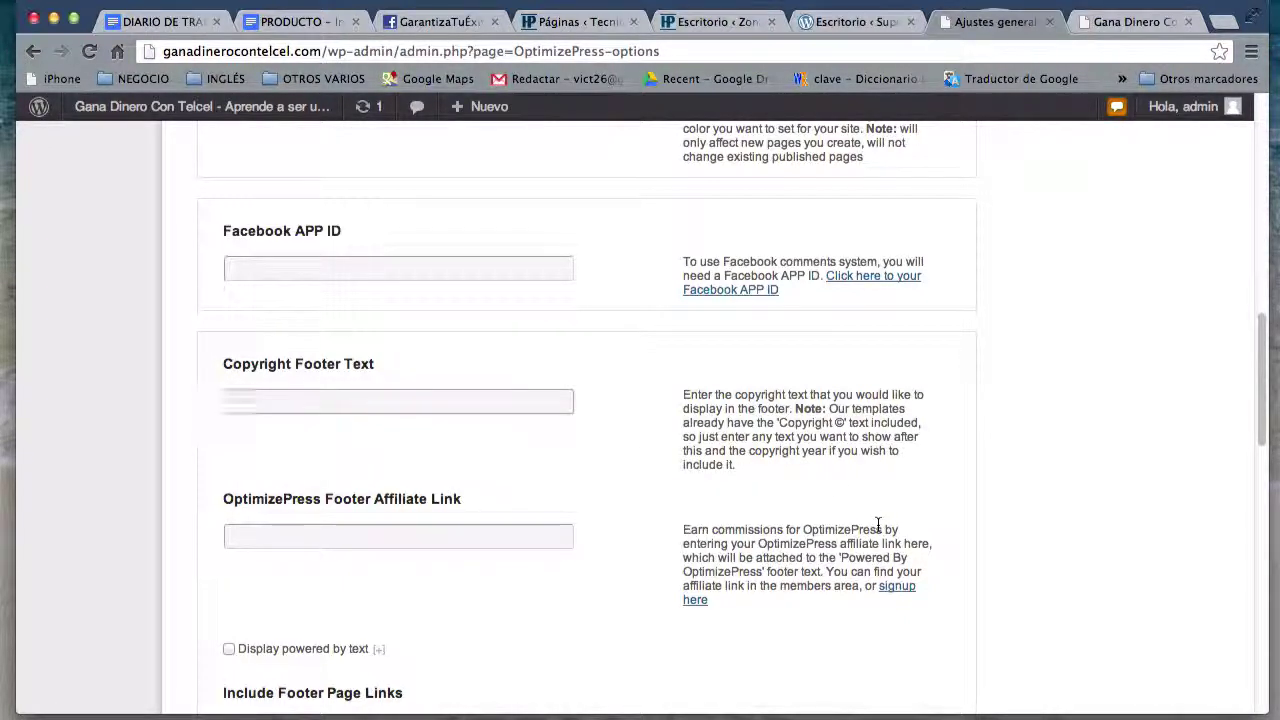
key(super+v)
text(Gan)
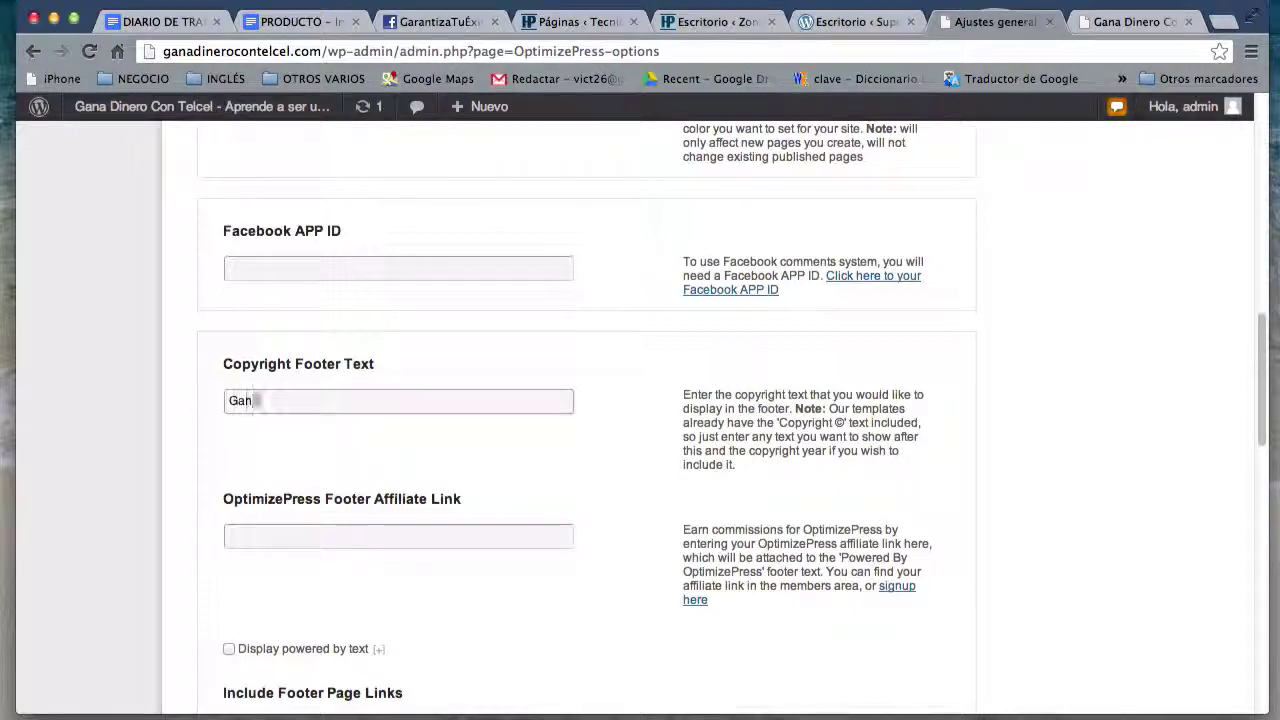
text(adineroConTel)
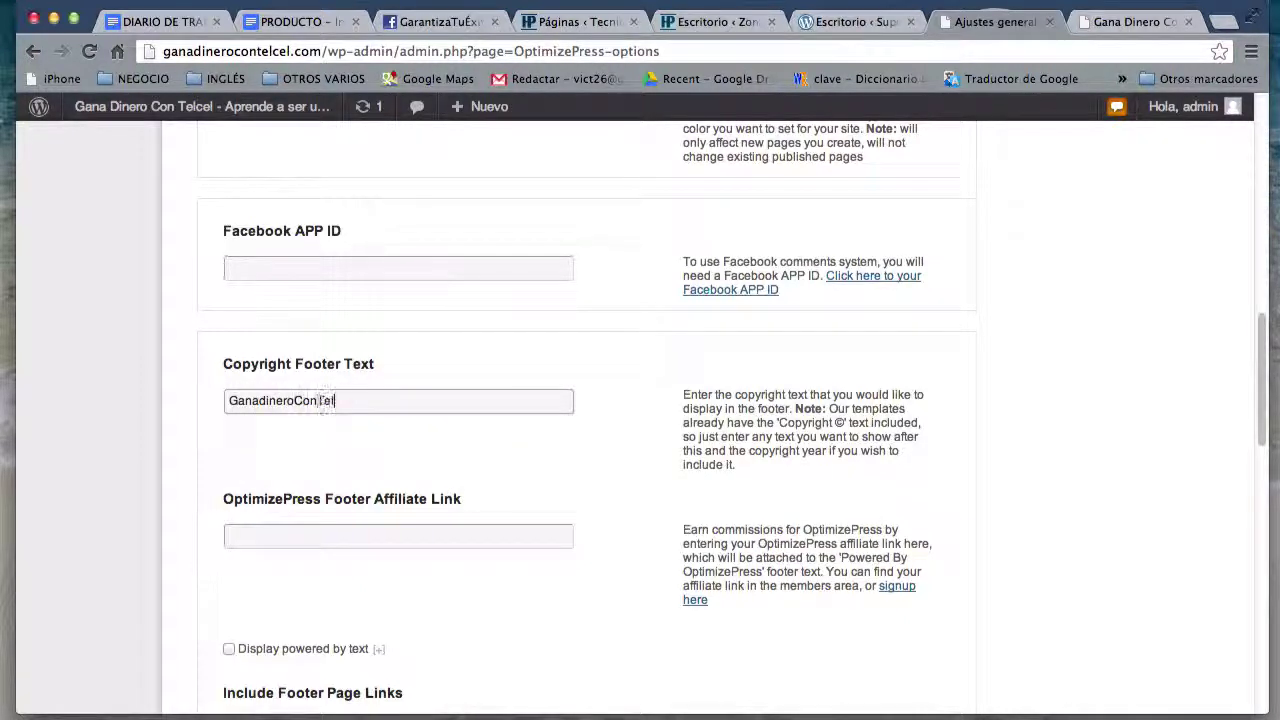
text(cel.com 2013)
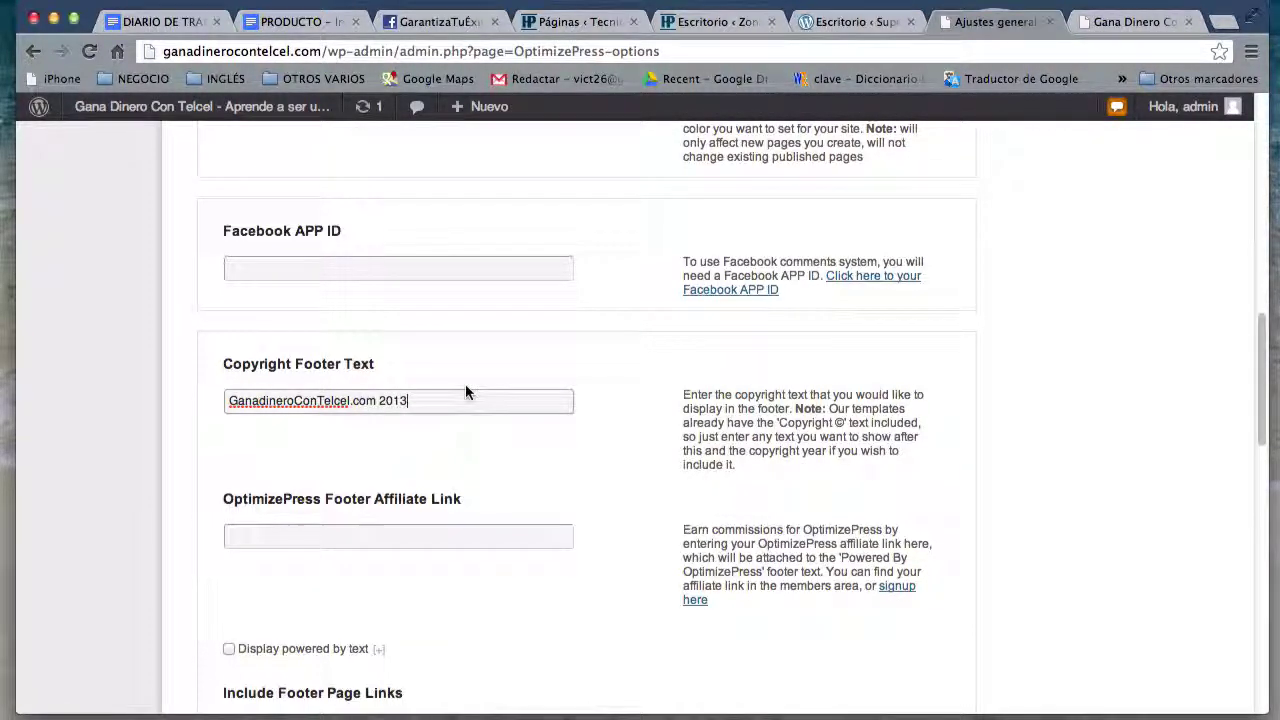
Step: Check the copyright line at the foot of the site's front page and return to the OptimizePress footer settings
drag(449, 400, 244, 397)
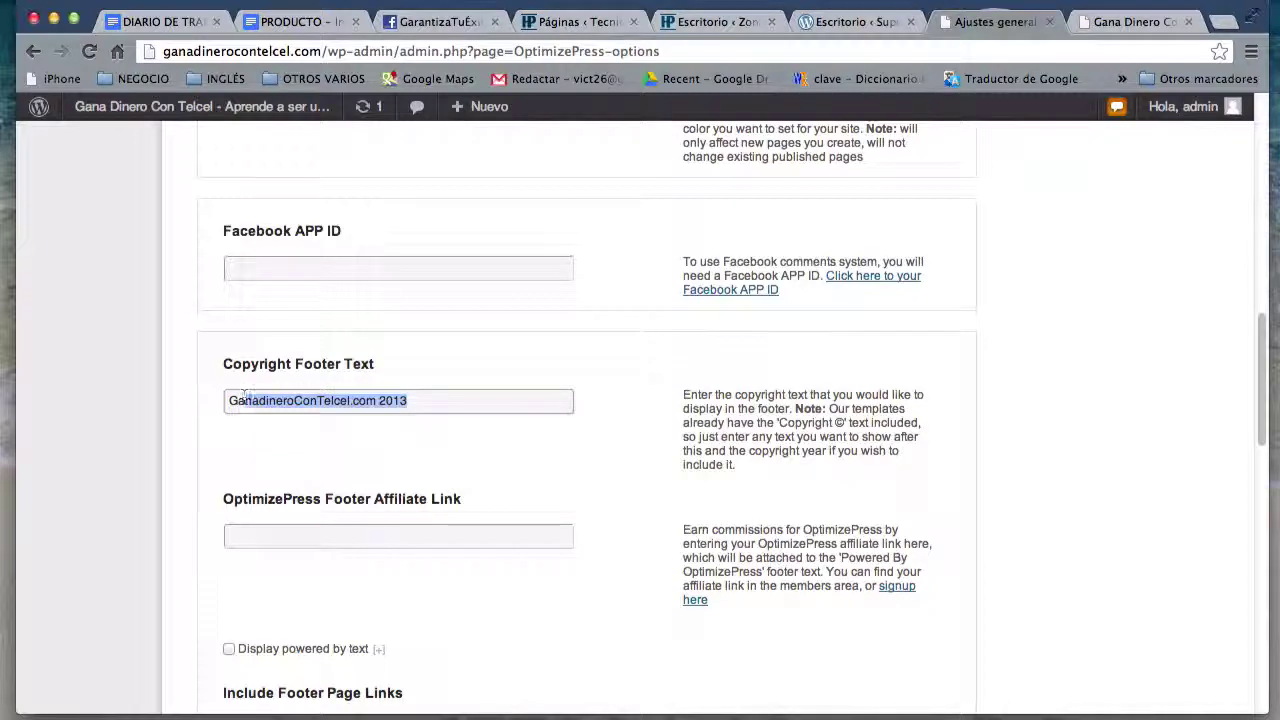
click(1130, 21)
scroll(951, 524, down, 5)
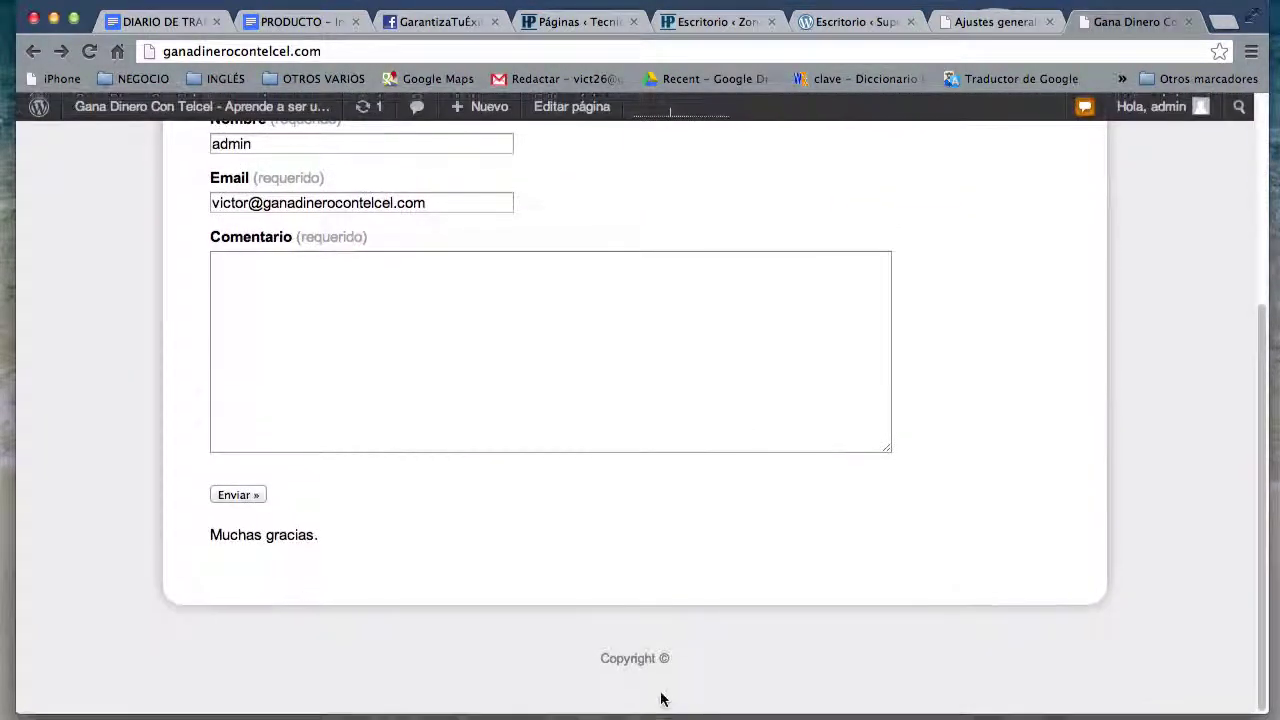
click(993, 24)
scroll(561, 580, down, 5)
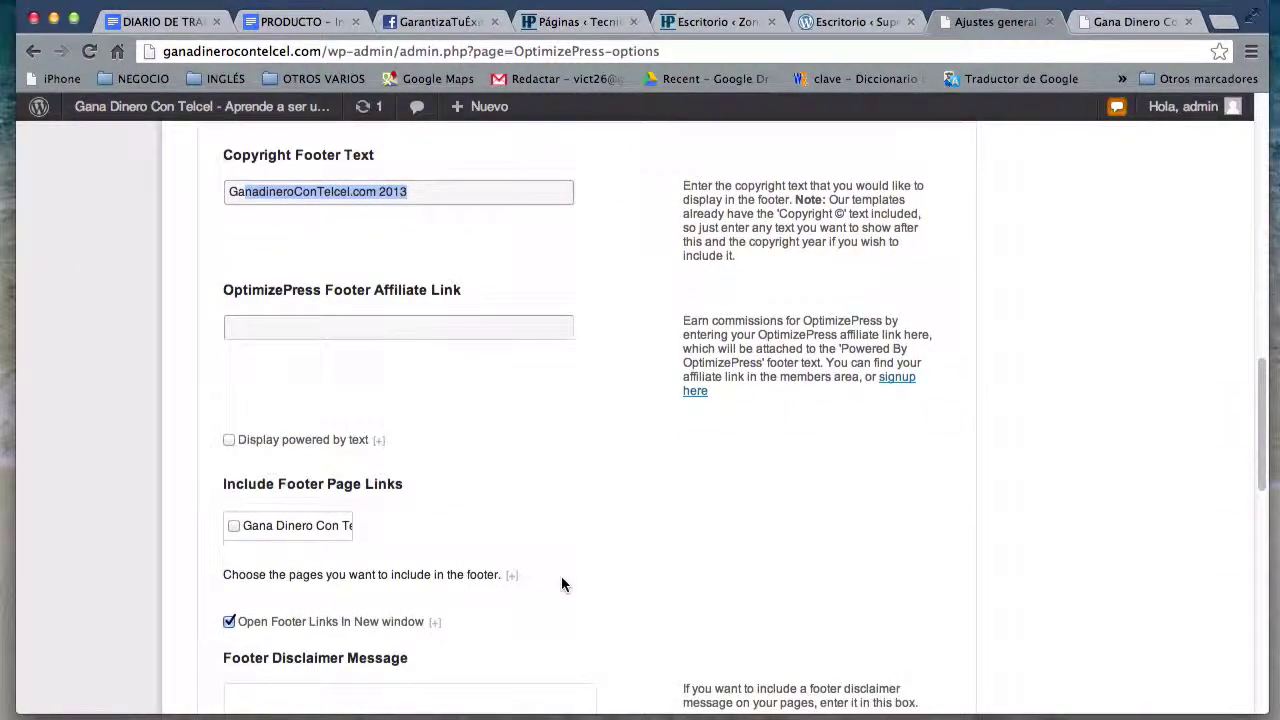
Step: Review the remaining general settings, from the footer affiliate link, page links and disclaimer to the favicon, tracking codes and custom CSS
click(388, 326)
scroll(538, 485, down, 2)
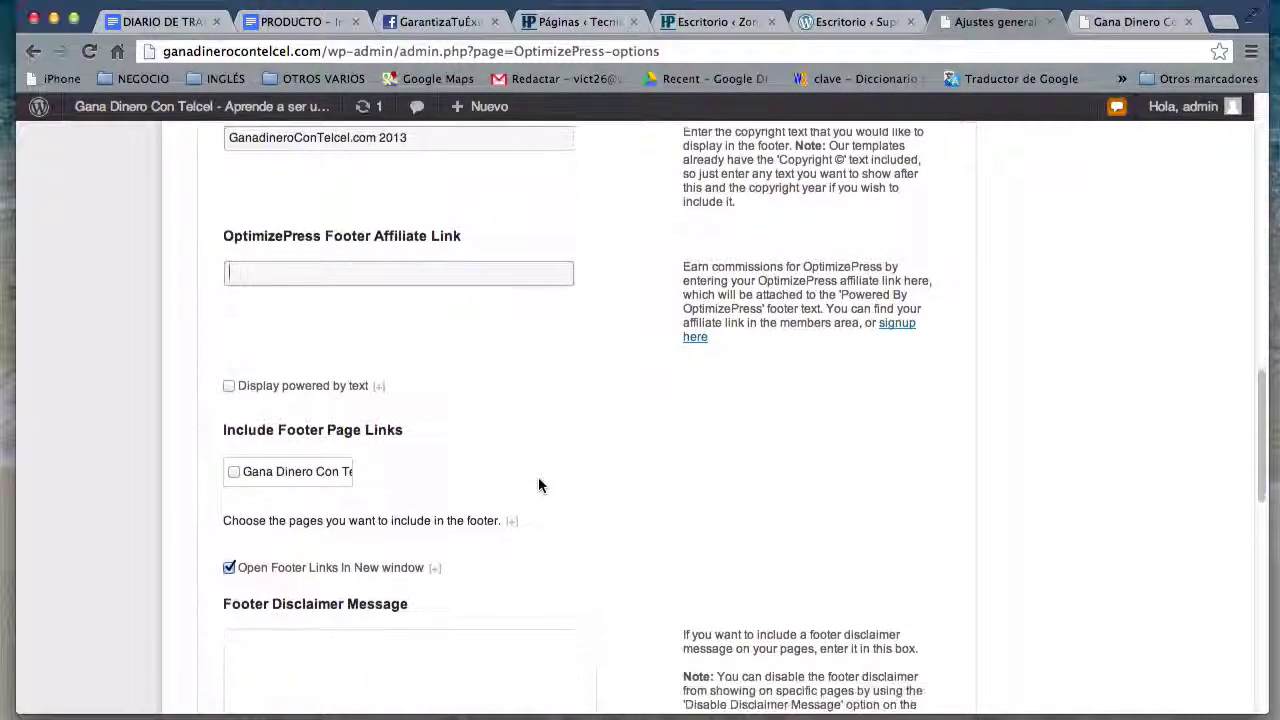
click(230, 356)
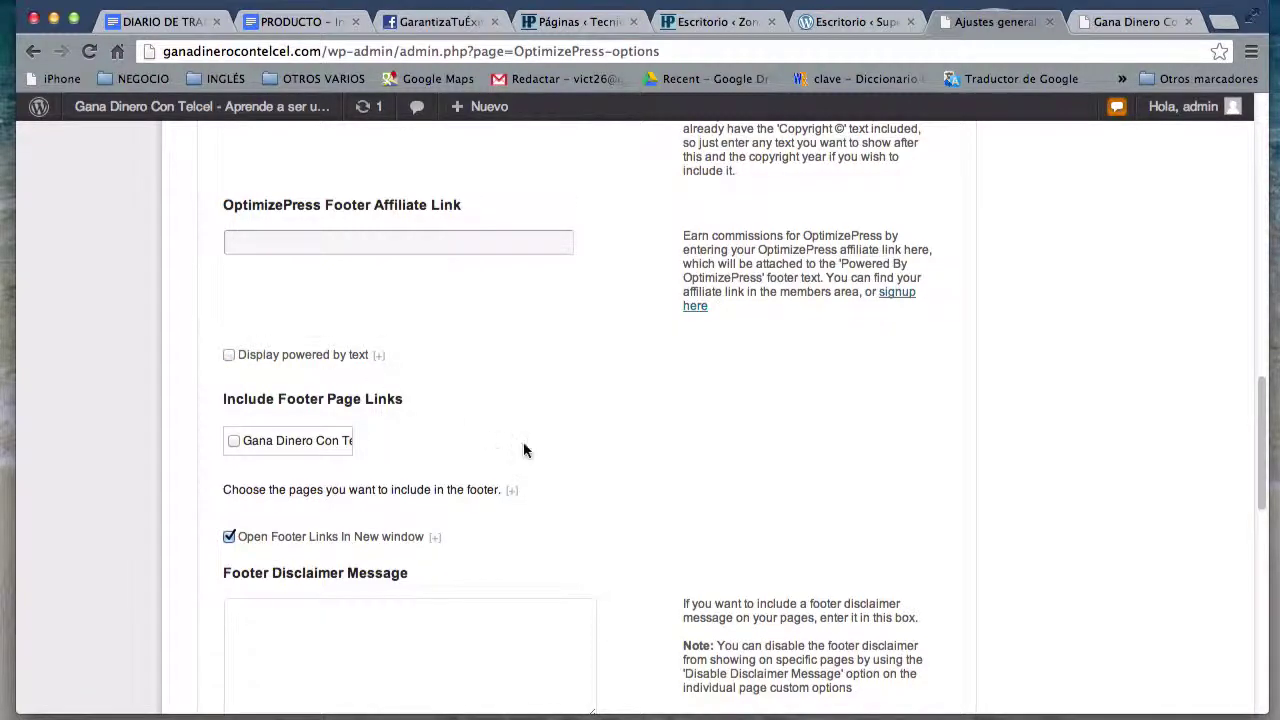
scroll(523, 443, down, 1)
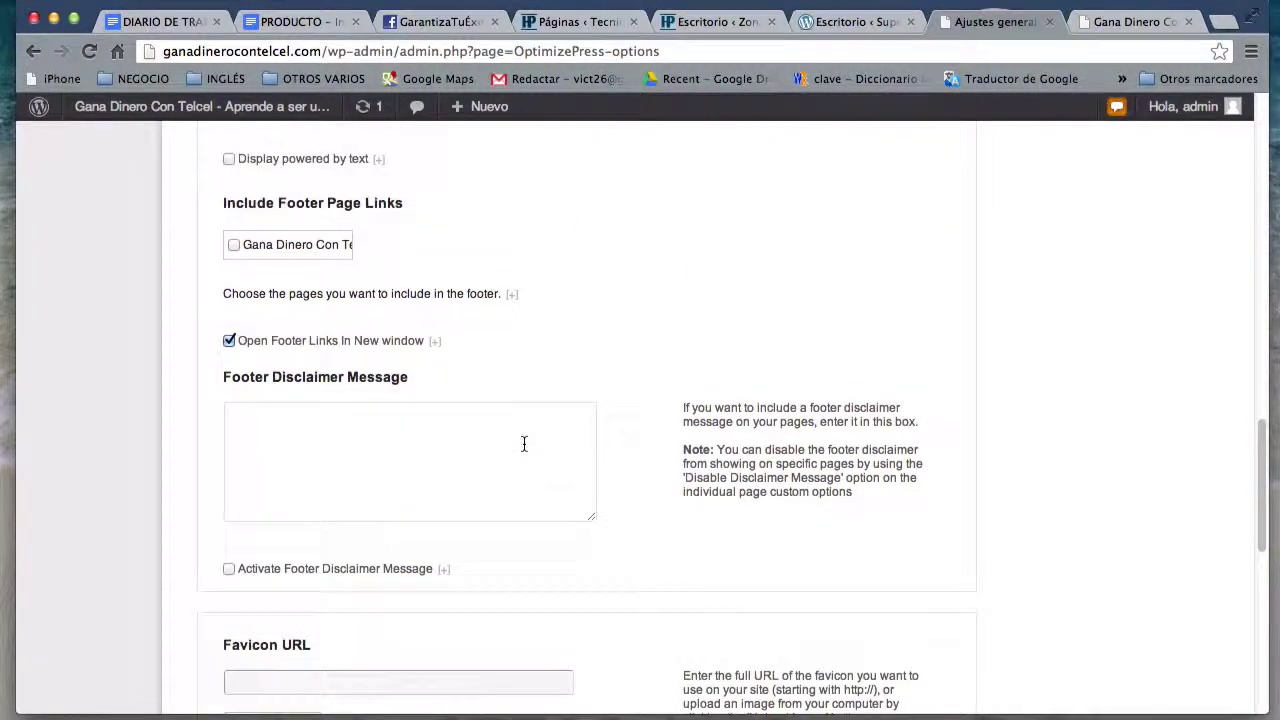
scroll(523, 443, down, 8)
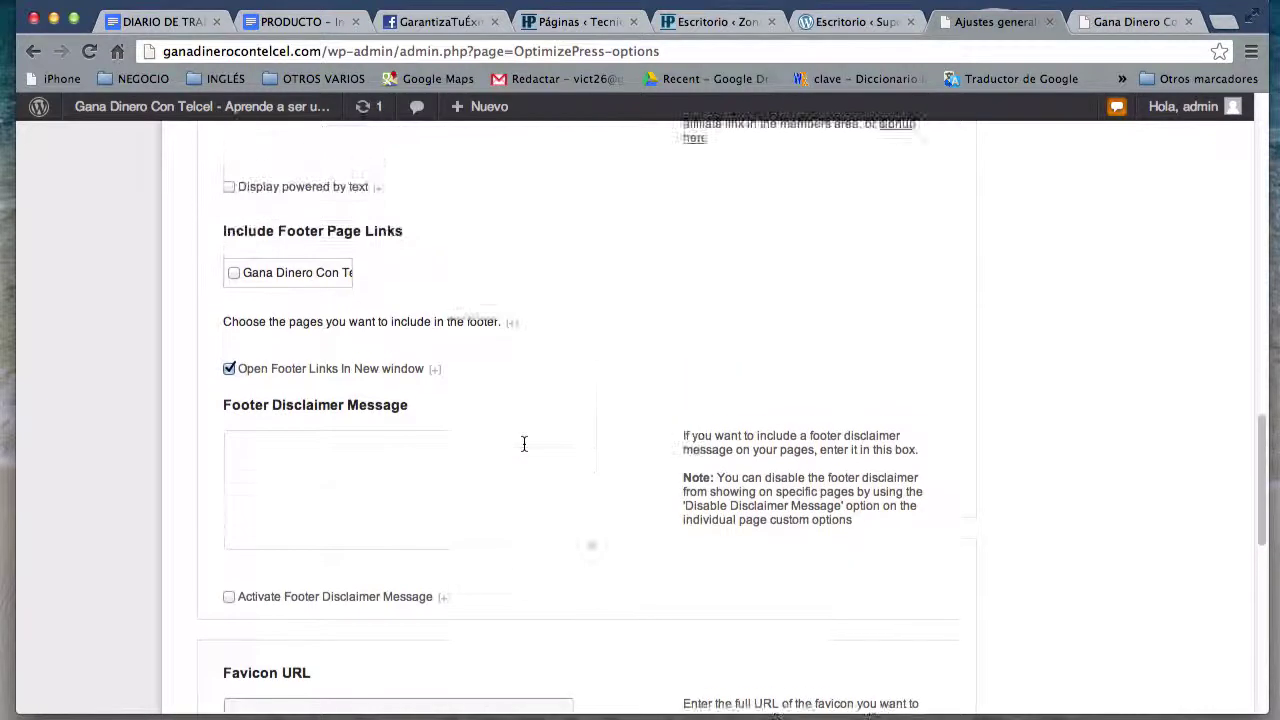
scroll(523, 443, down, 3)
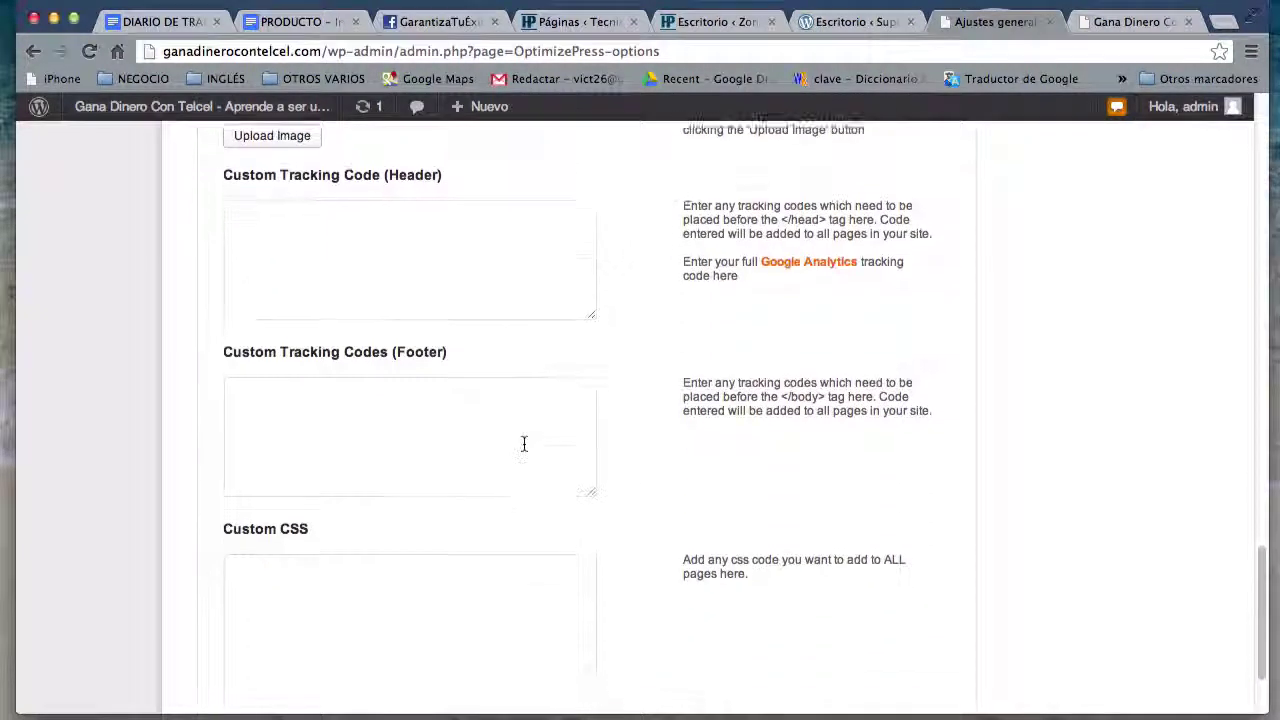
scroll(523, 443, up, 5)
scroll(523, 443, up, 8)
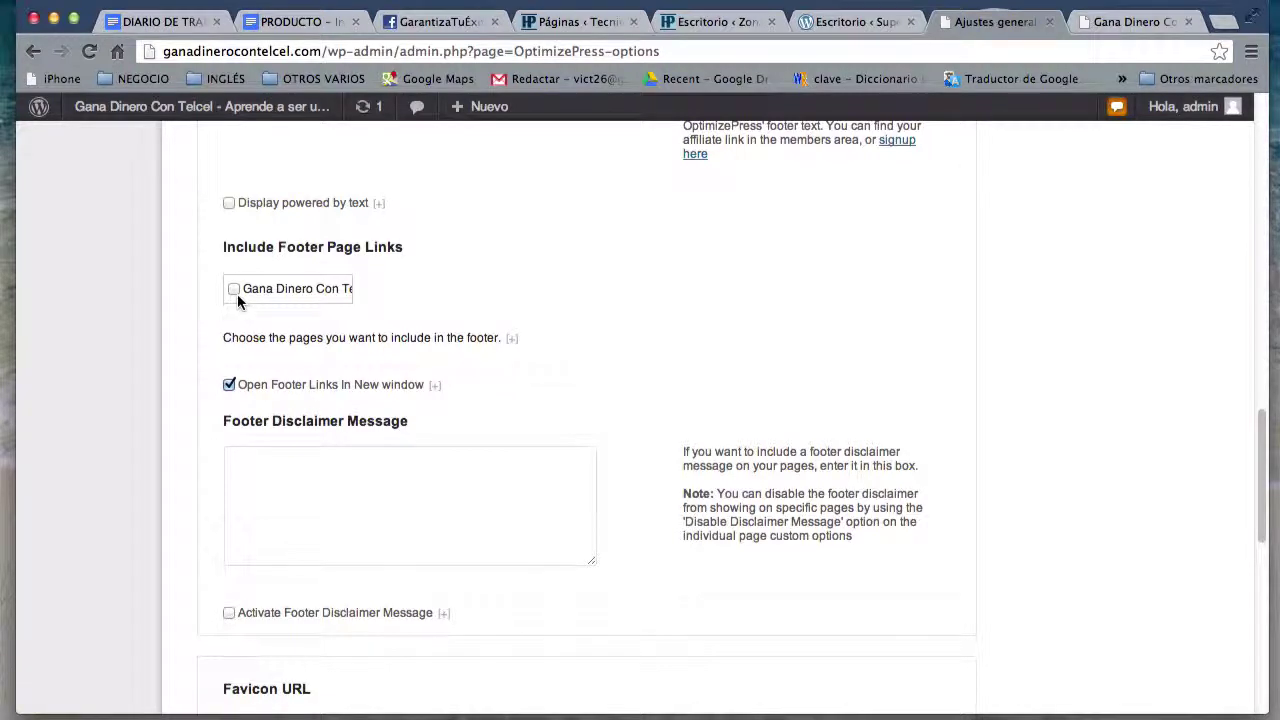
scroll(529, 411, down, 10)
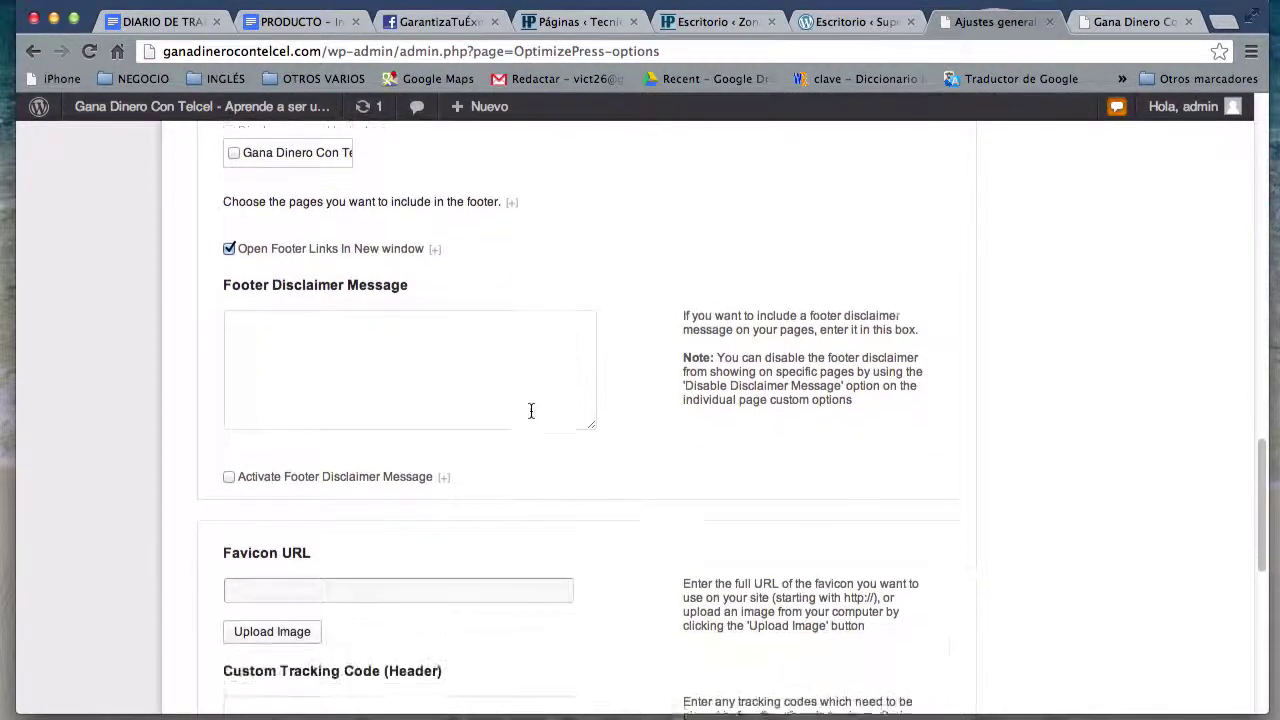
scroll(674, 320, up, 7)
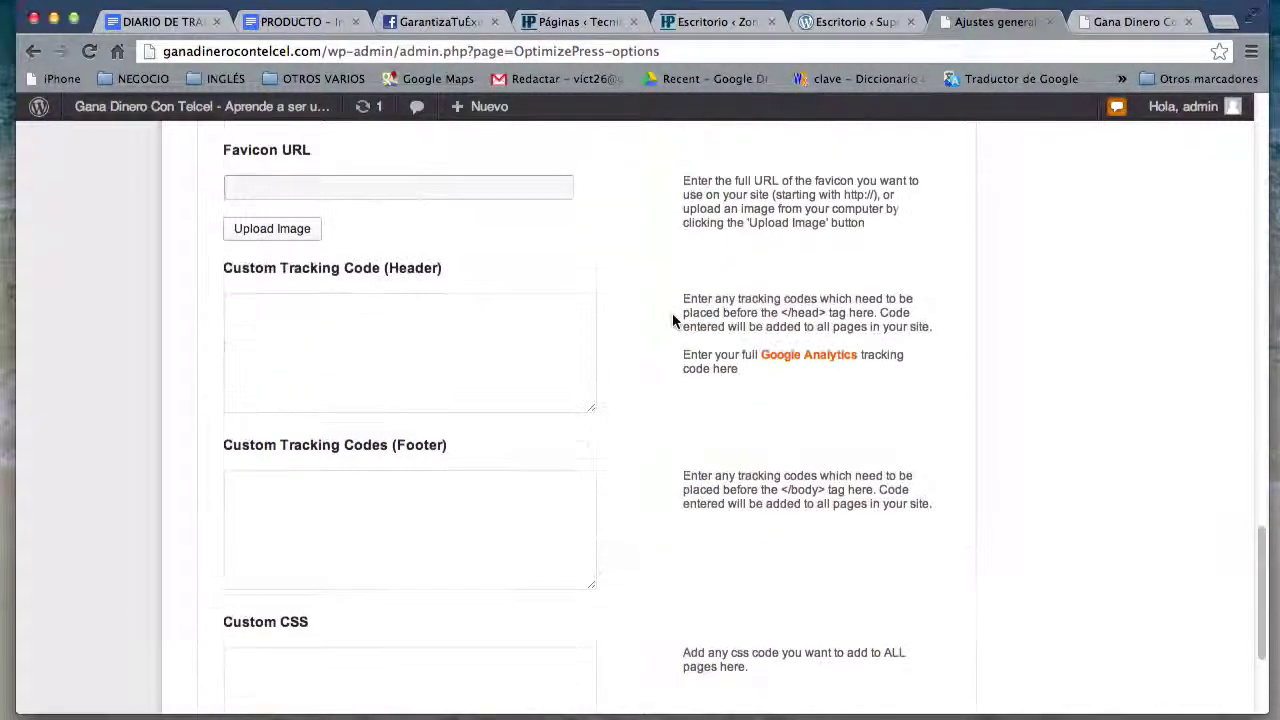
scroll(673, 321, down, 6)
scroll(672, 321, down, 1)
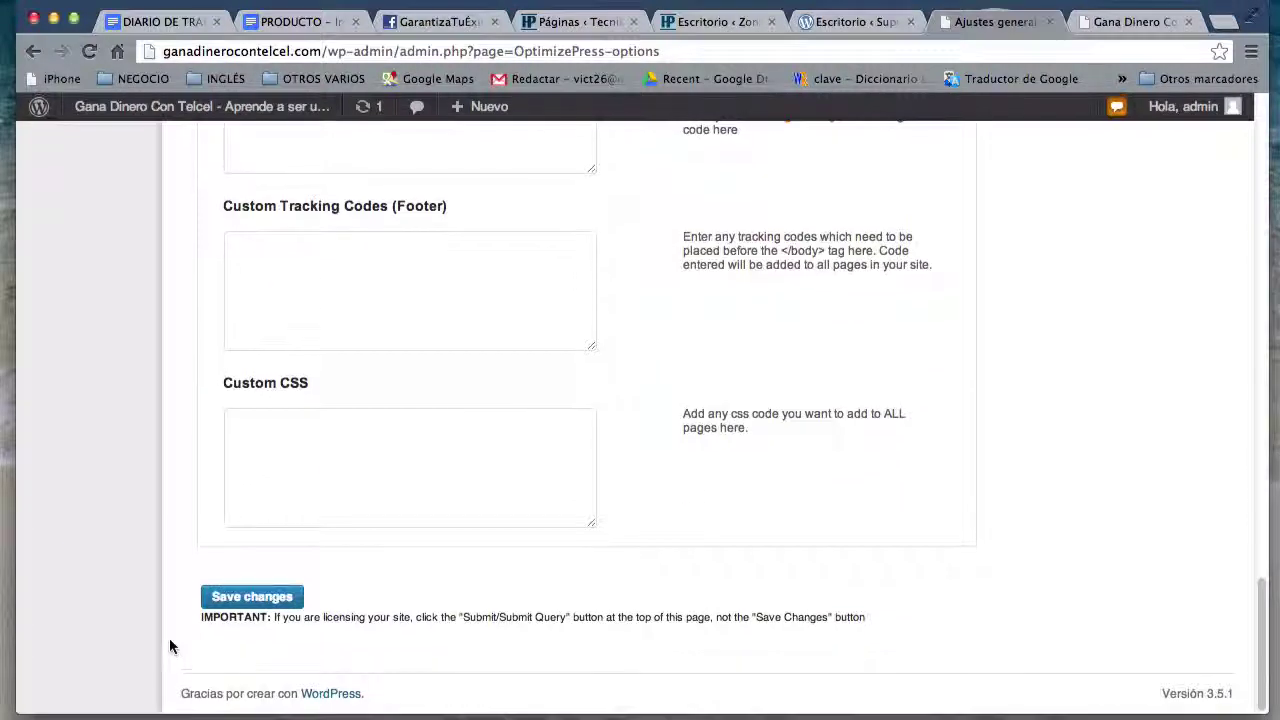
Step: Save the OptimizePress settings and reload the site's front page to check its copyright footer
click(254, 599)
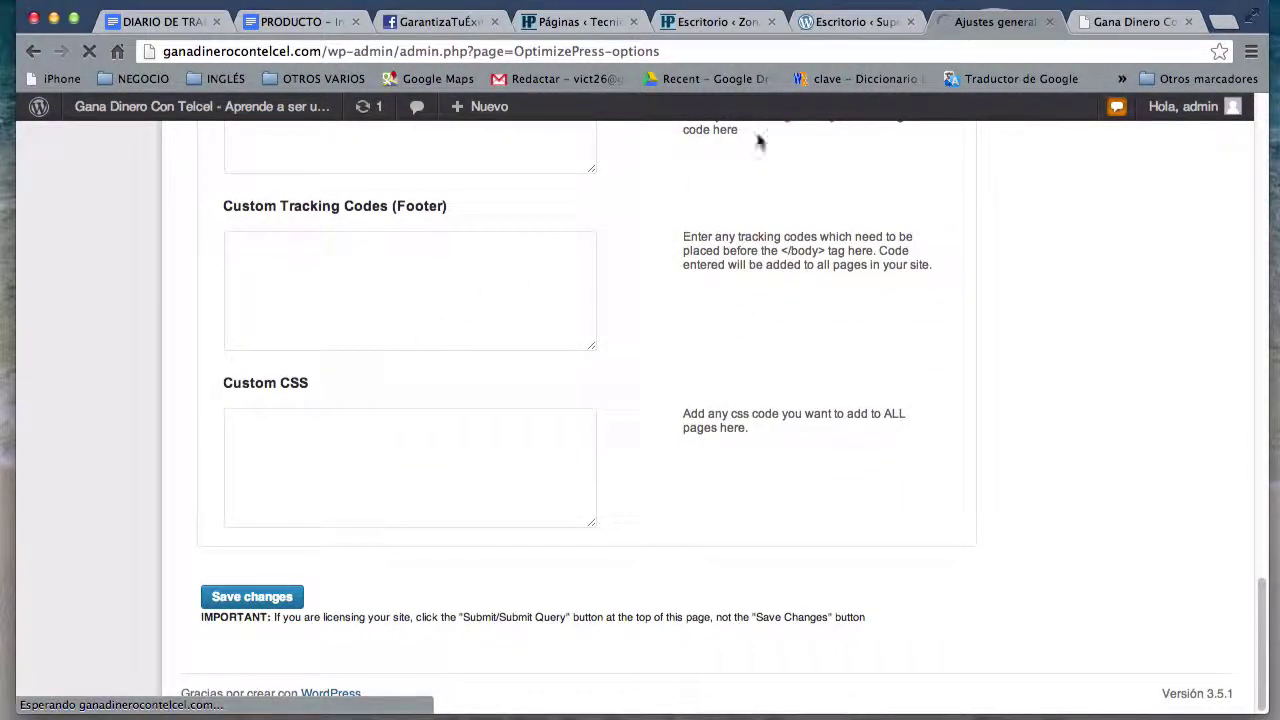
click(1136, 24)
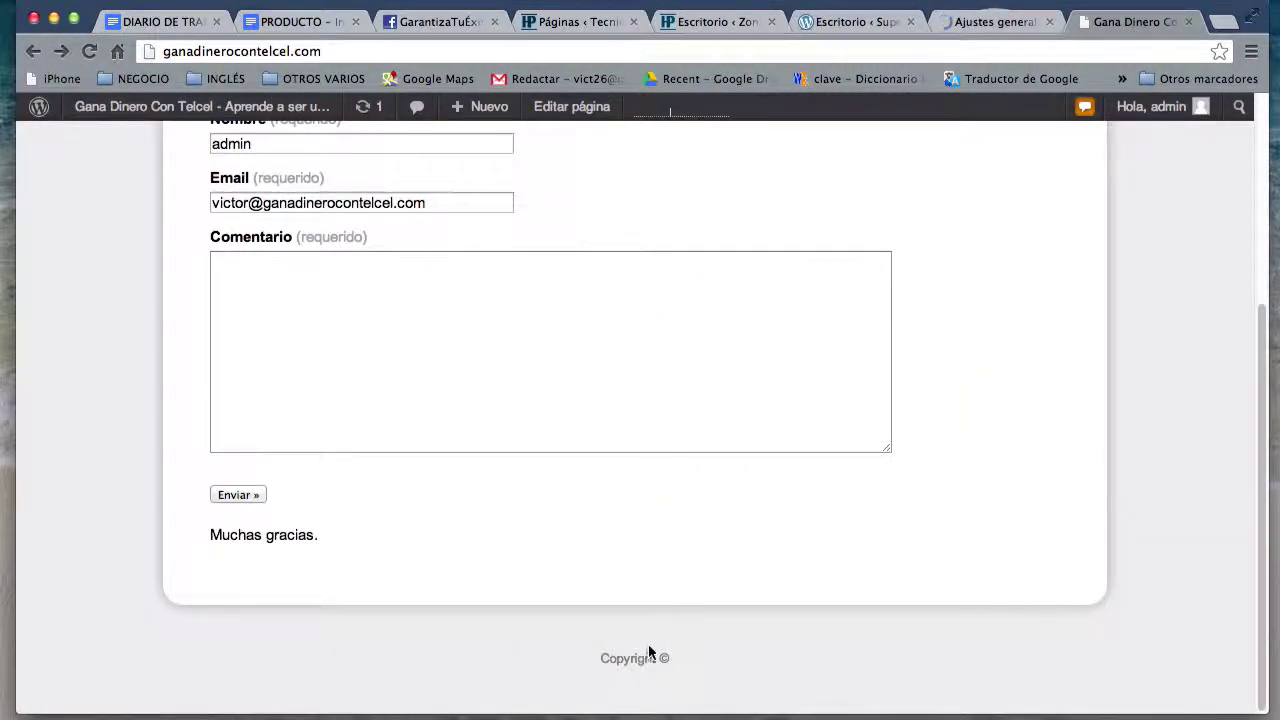
key(super+r)
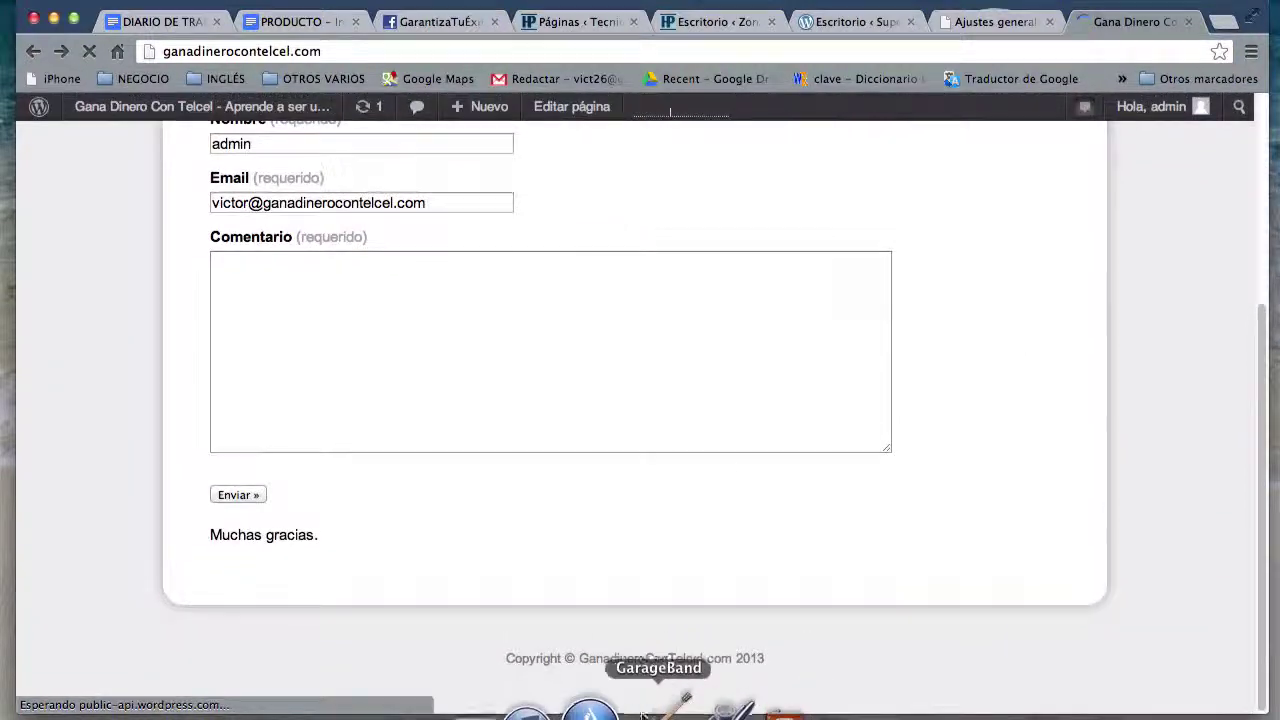
drag(580, 658, 766, 654)
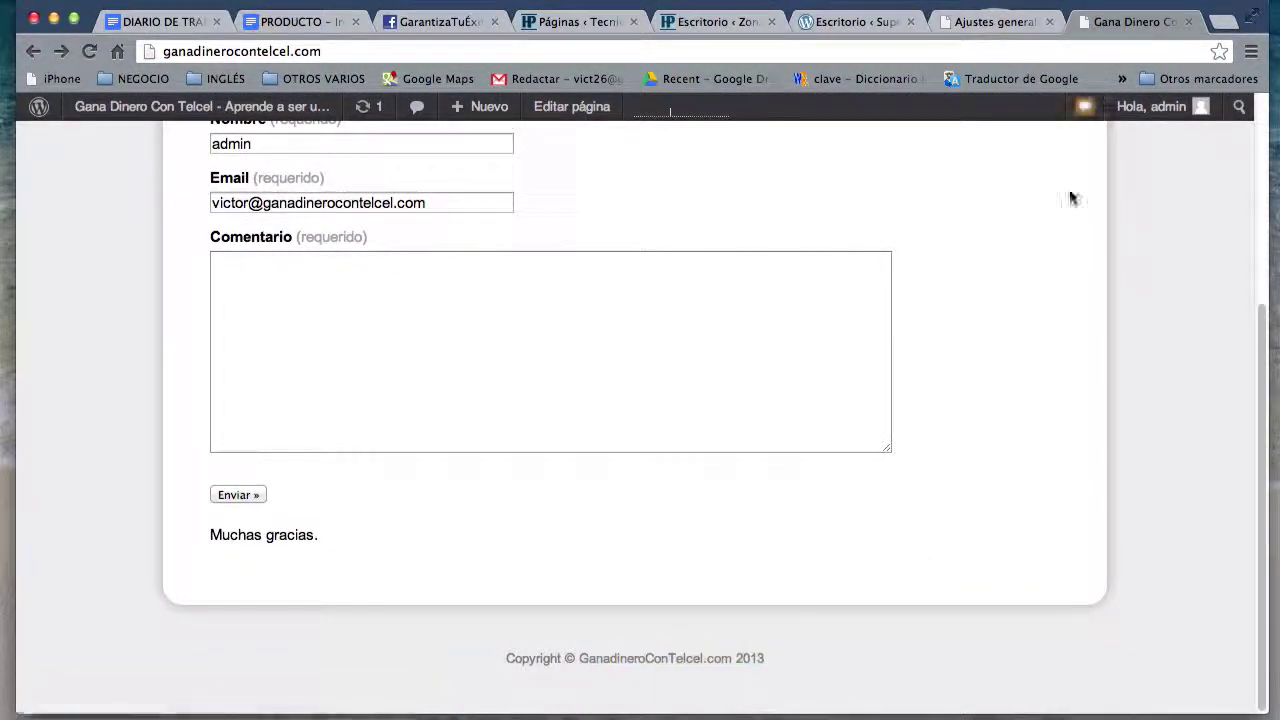
Step: Return to the site's administration and start a new page from the pages list
click(1005, 22)
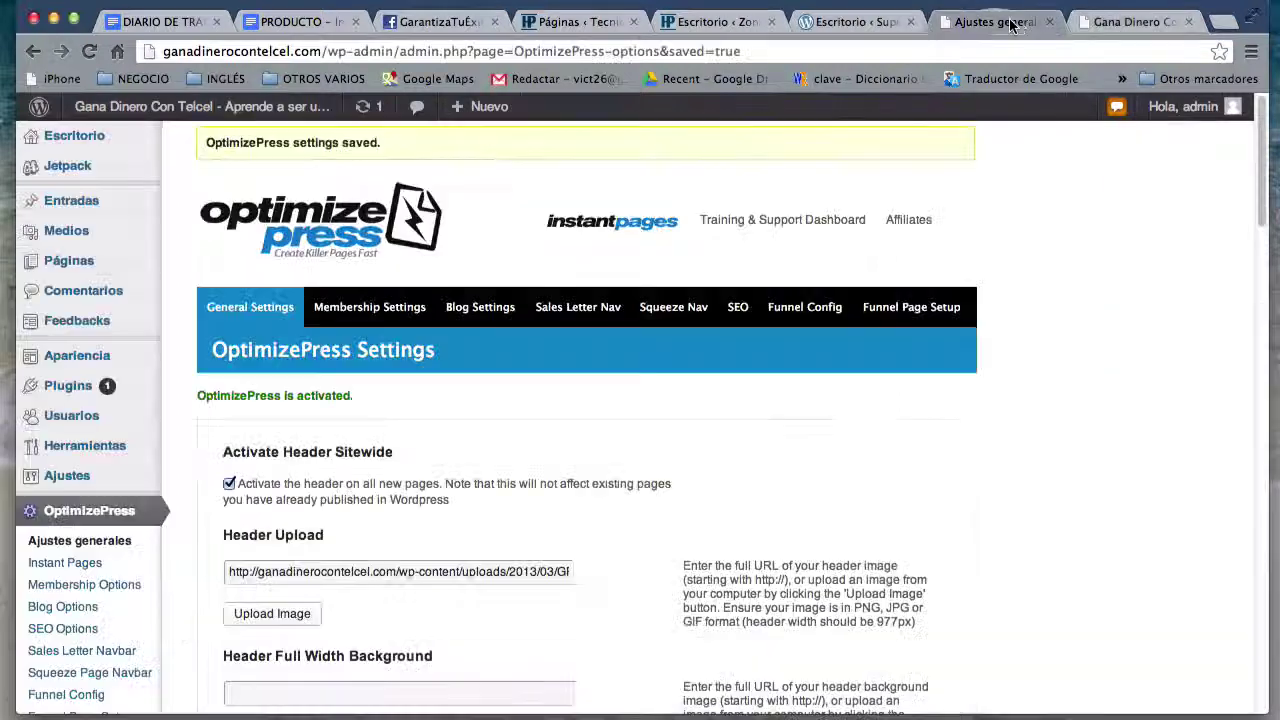
click(92, 258)
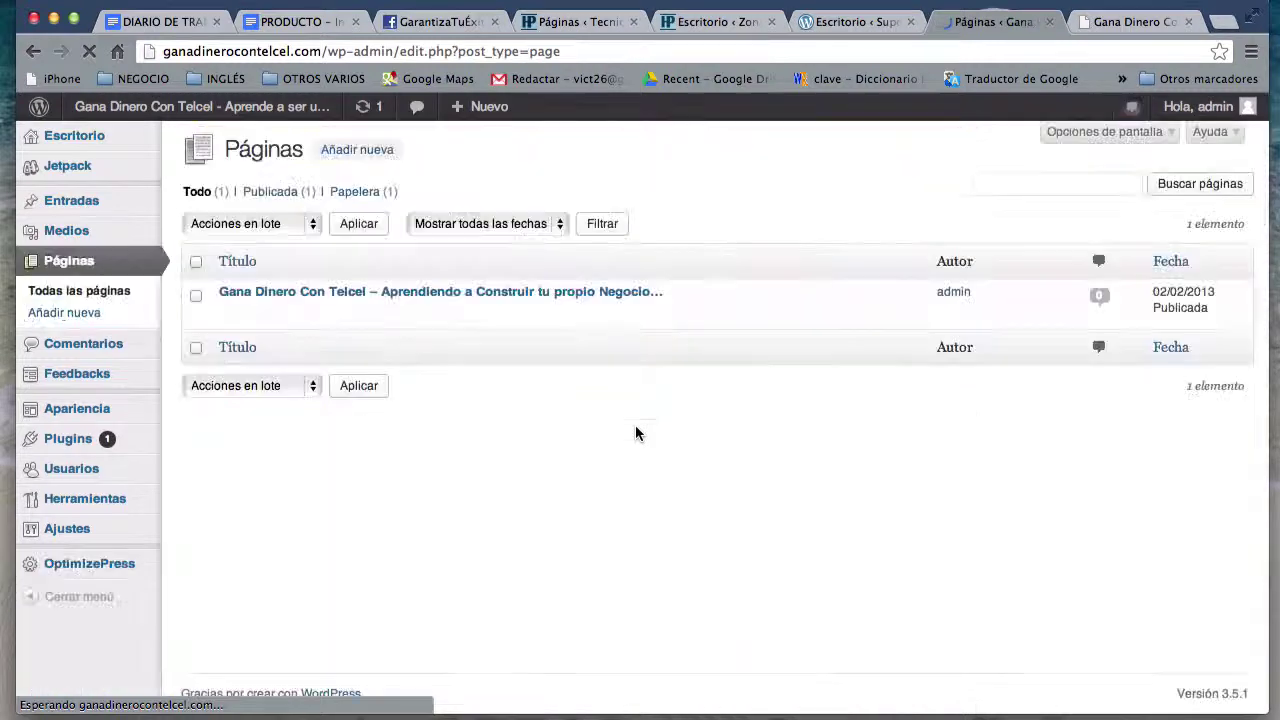
click(357, 150)
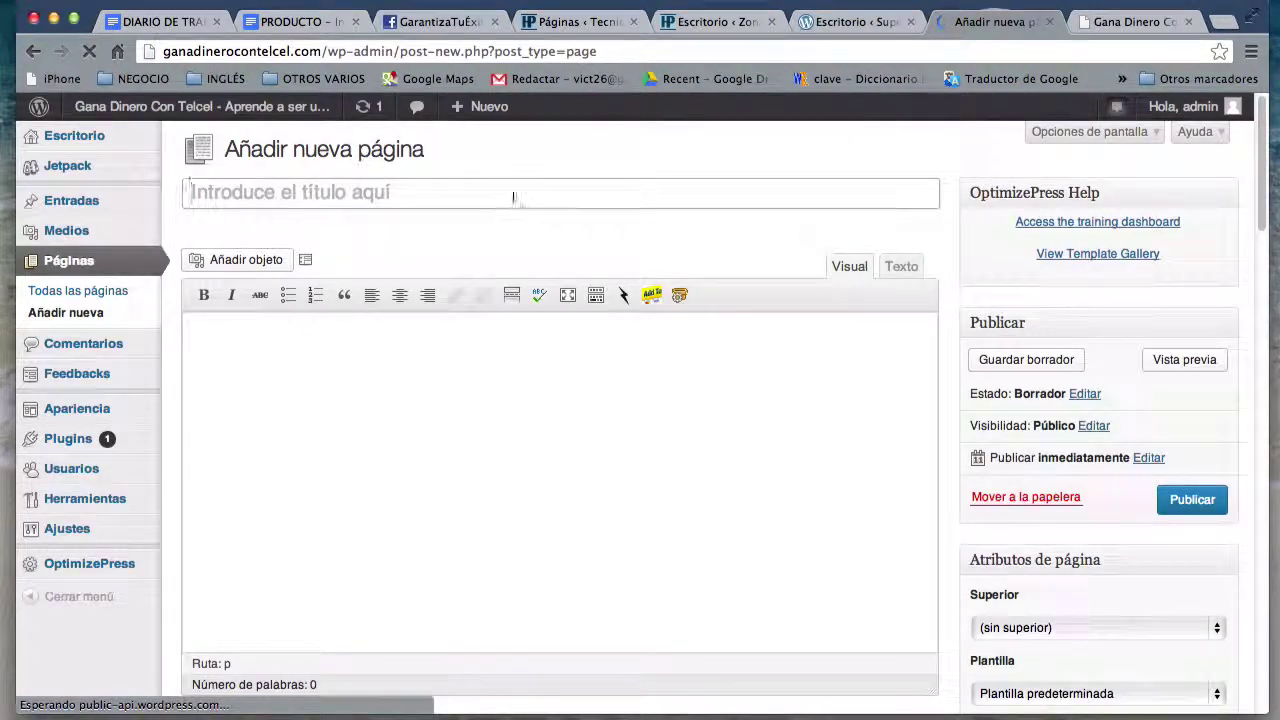
Step: Title the new page "Términos y Condiciones", correcting the misspelled words
click(524, 193)
text(T)
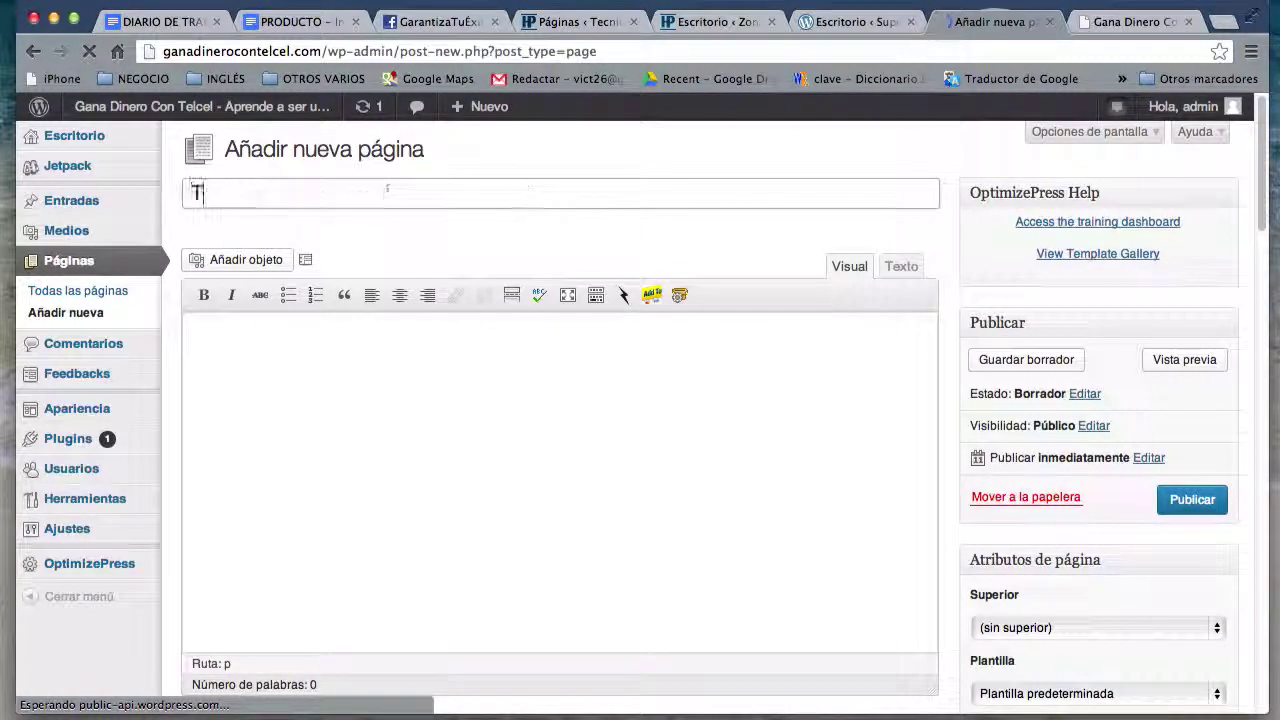
text(érm)
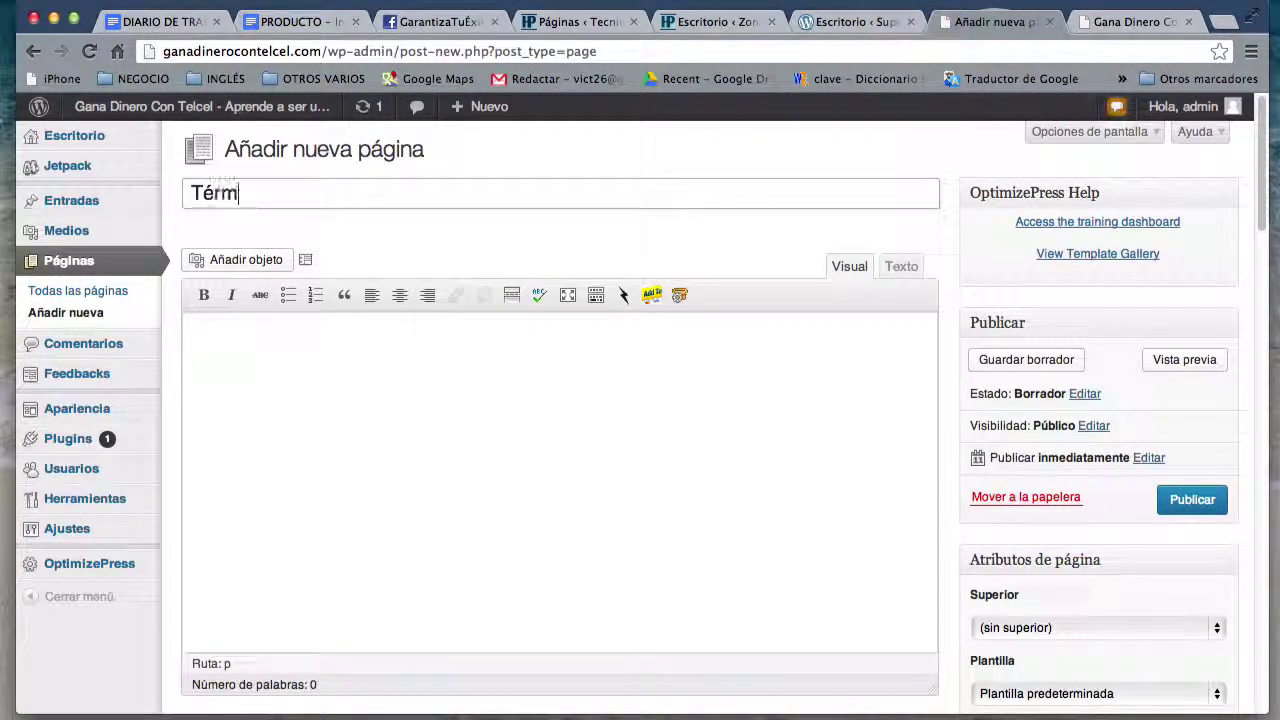
text(nos y Conciciones)
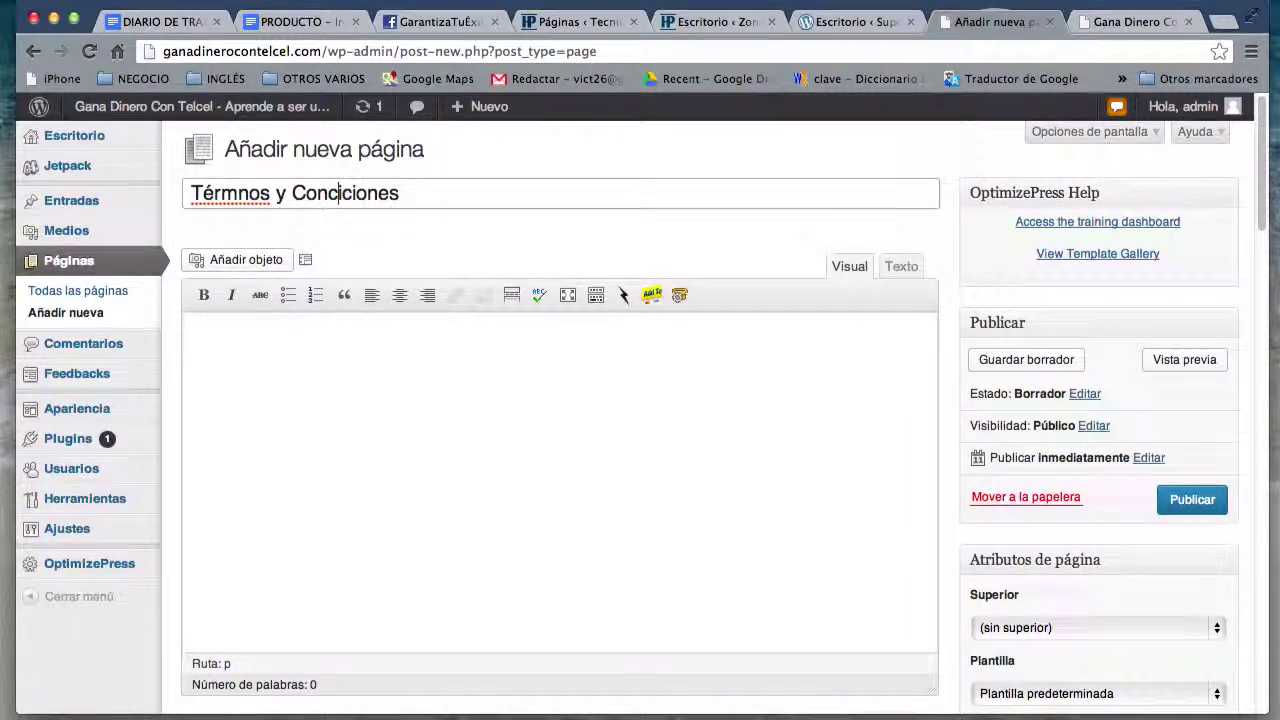
key(Left)
key(Left)
key(Left)
key(BackSpace)
text(d)
click(244, 193)
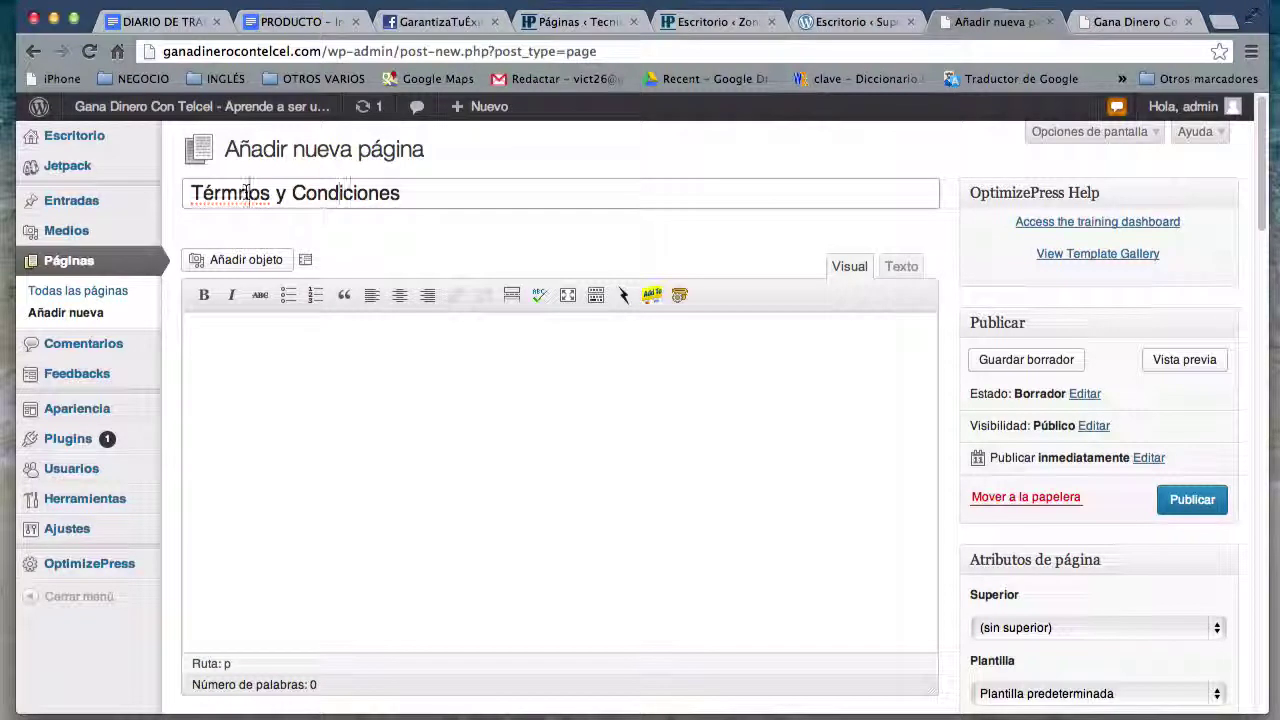
text(i)
Step: Enter "Terminos y condiciones" as the page's body text and insert an empty line above it
click(524, 400)
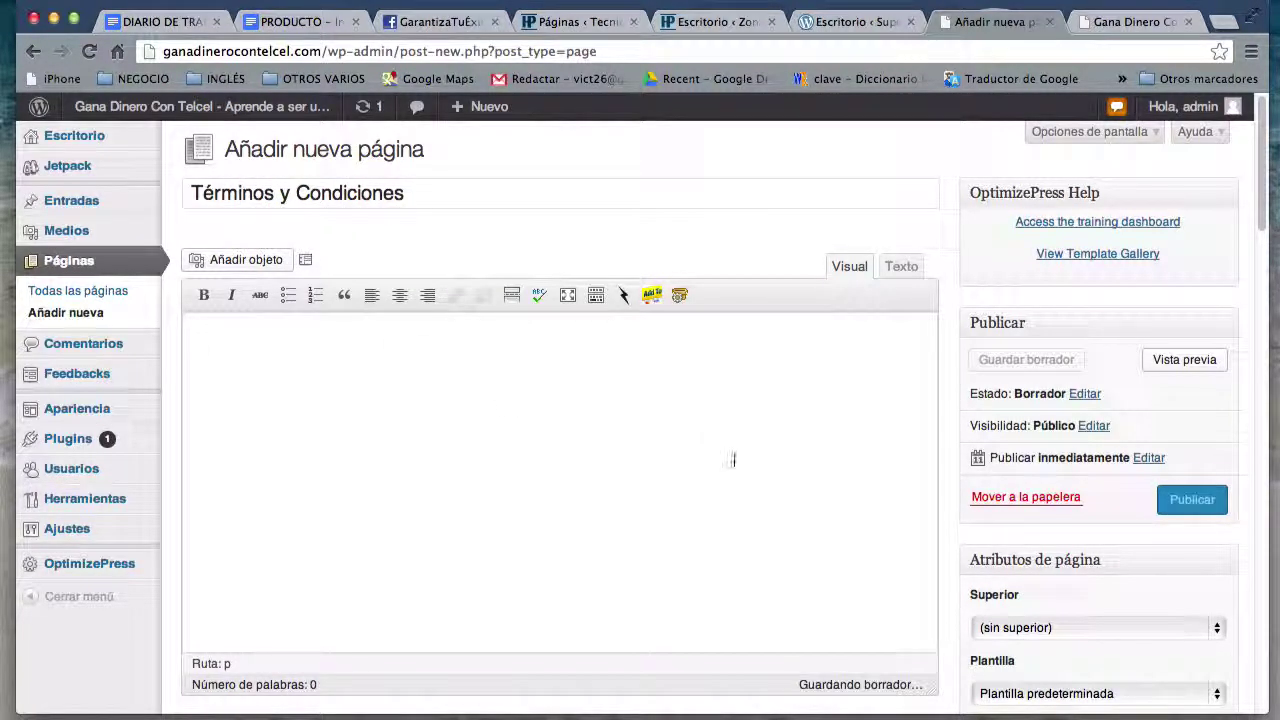
text(Terminos y condiciones)
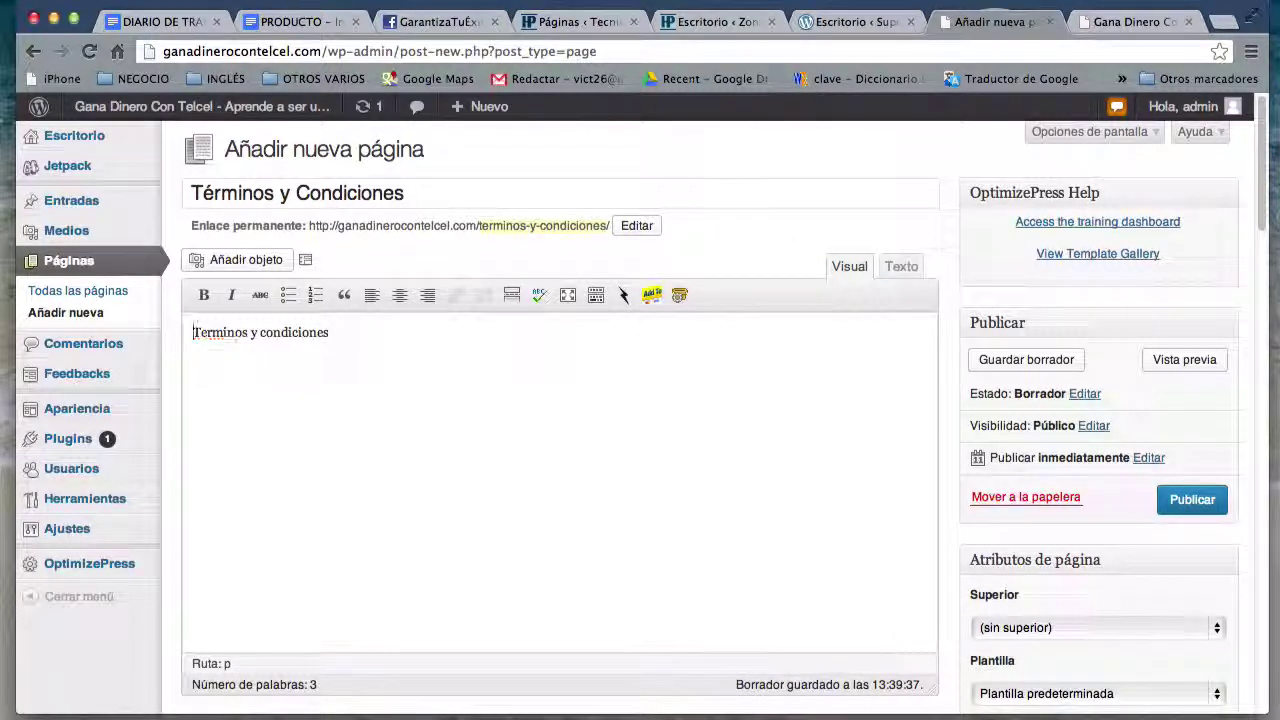
key(Return)
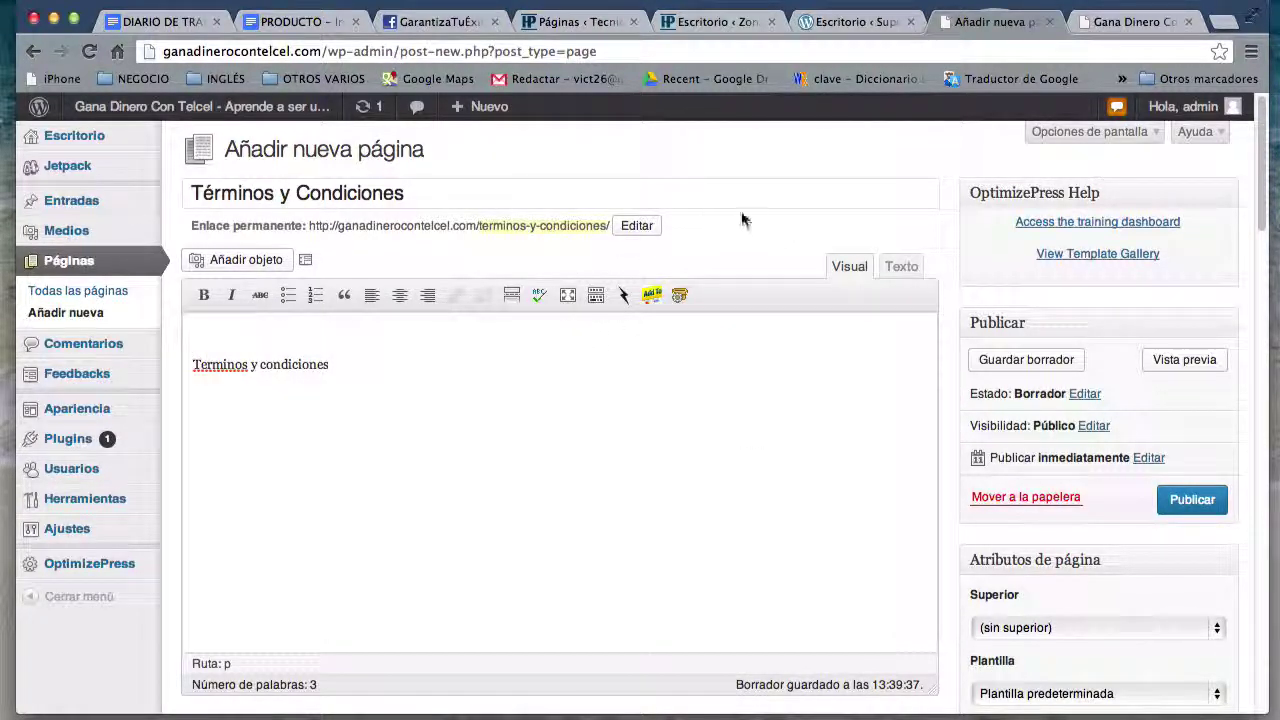
Step: Add the OptimizePress Headline Arial Medium Centered shortcode on the empty line above the page's body text
click(680, 292)
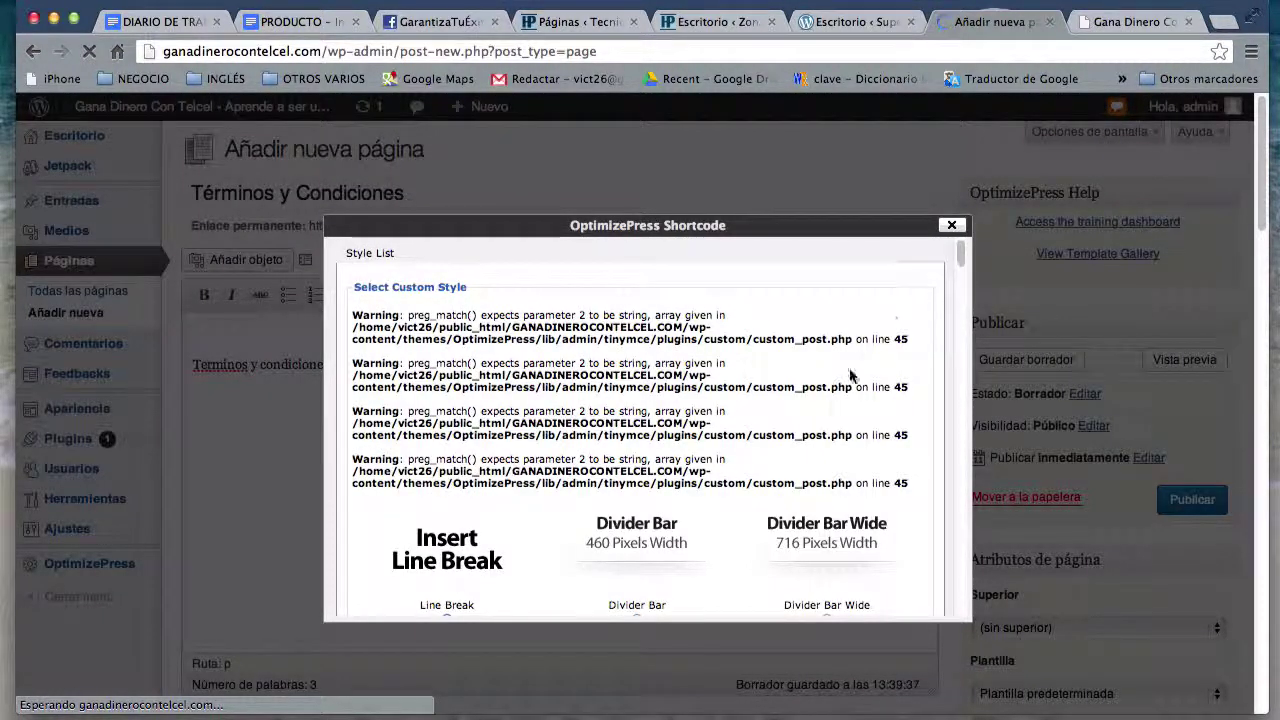
scroll(850, 375, down, 10)
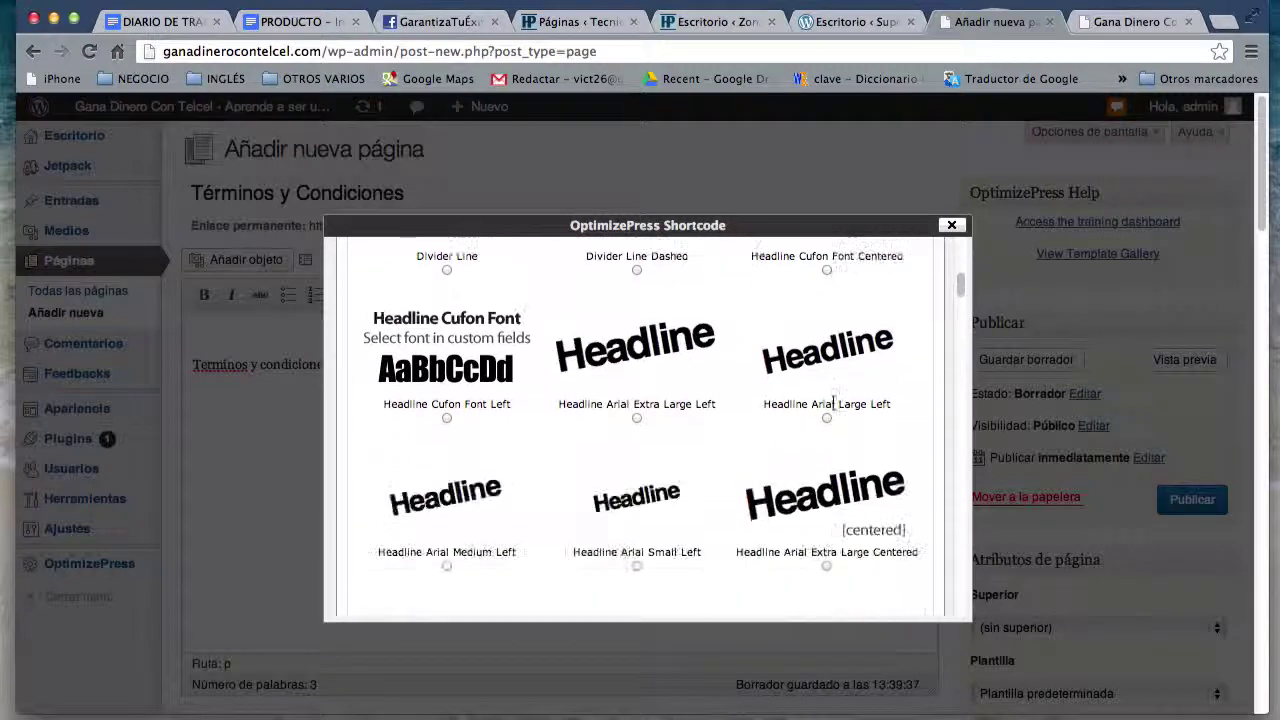
scroll(833, 405, down, 8)
scroll(833, 407, up, 6)
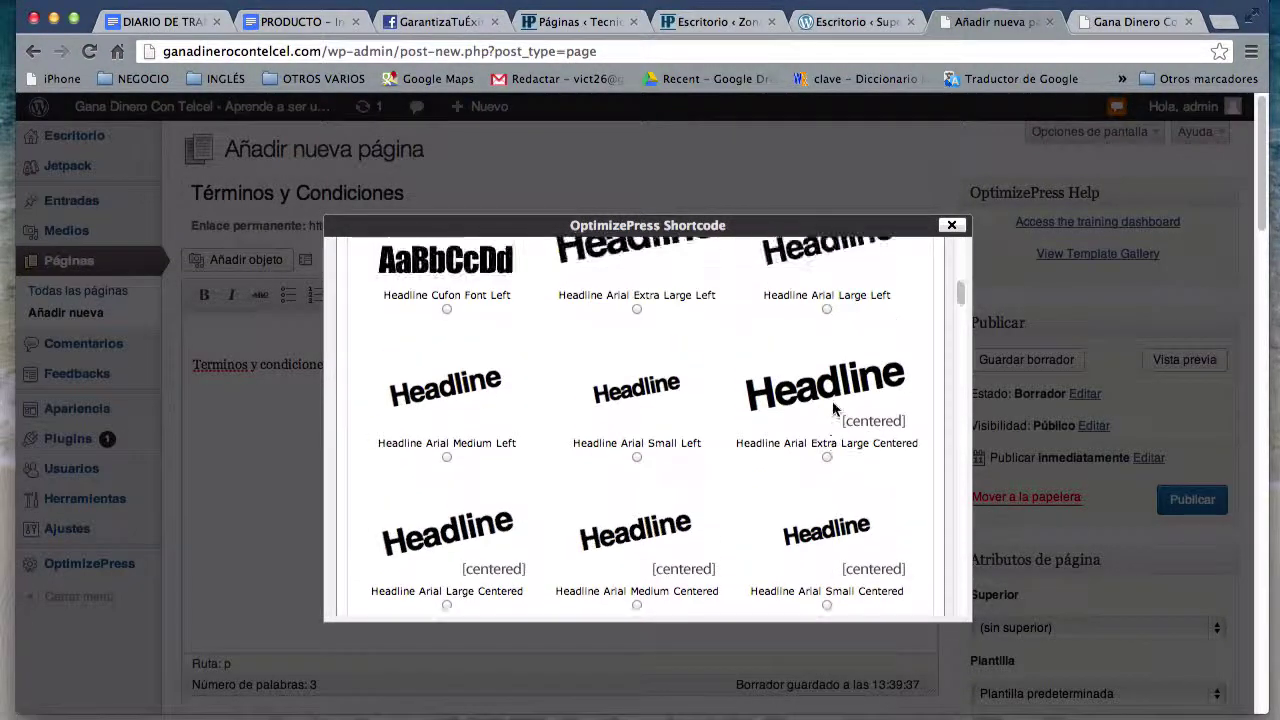
scroll(833, 407, down, 2)
scroll(833, 407, up, 3)
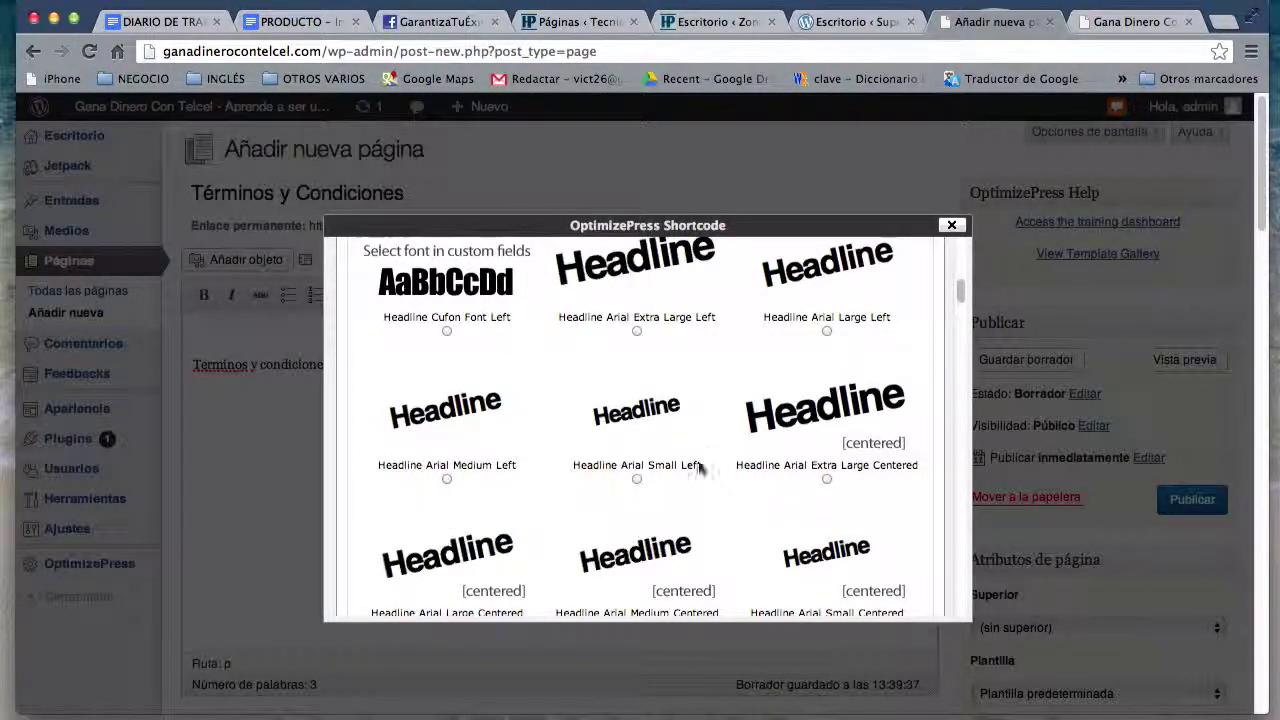
scroll(700, 468, down, 3)
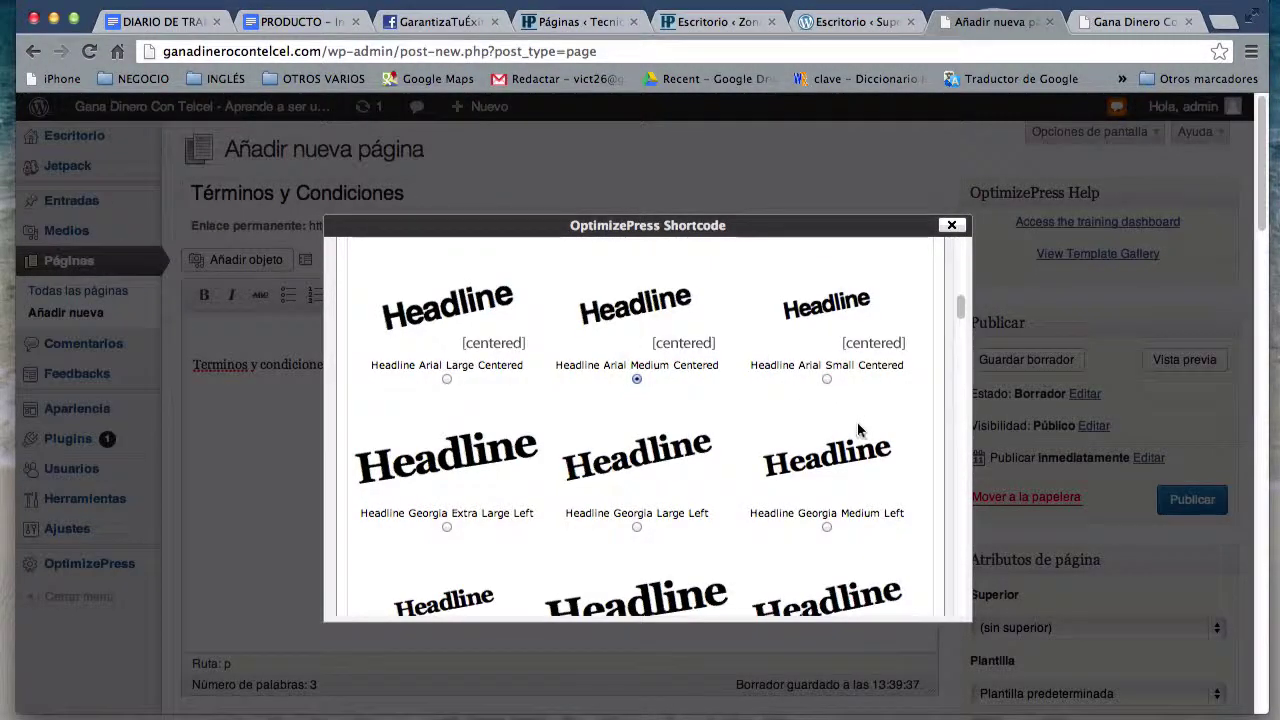
scroll(859, 430, down, 20)
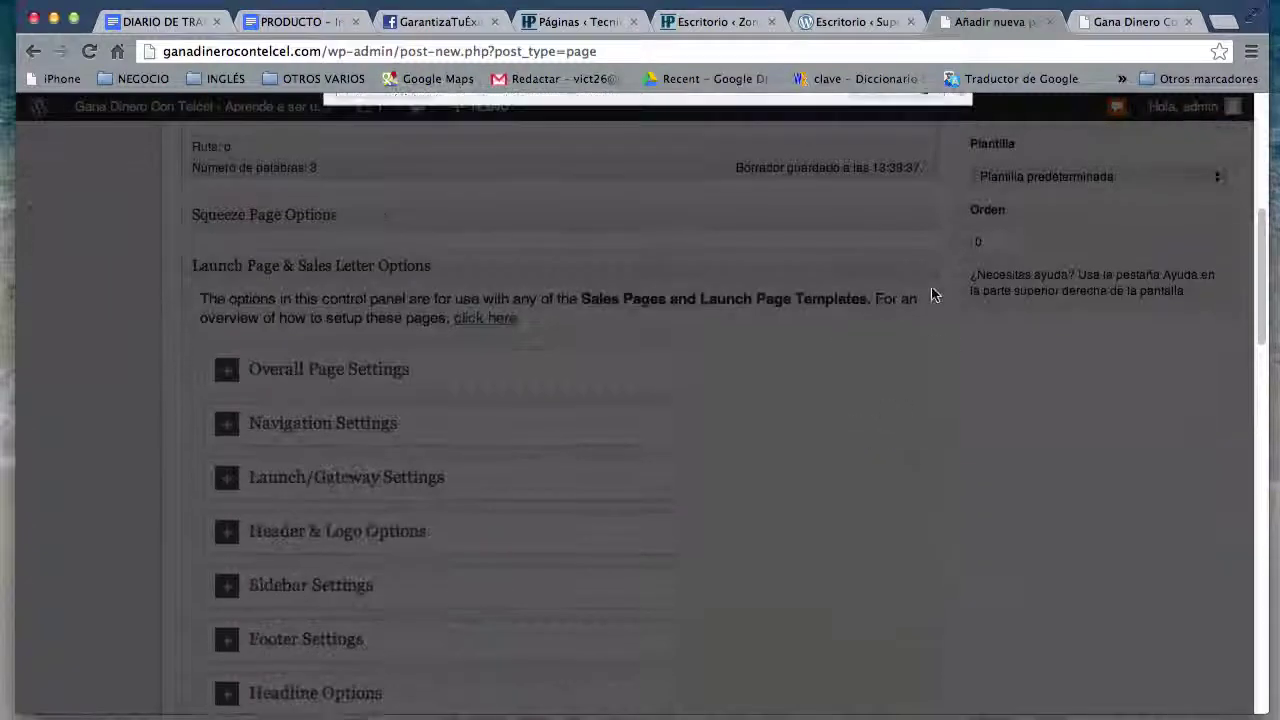
scroll(920, 466, up, 5)
click(900, 318)
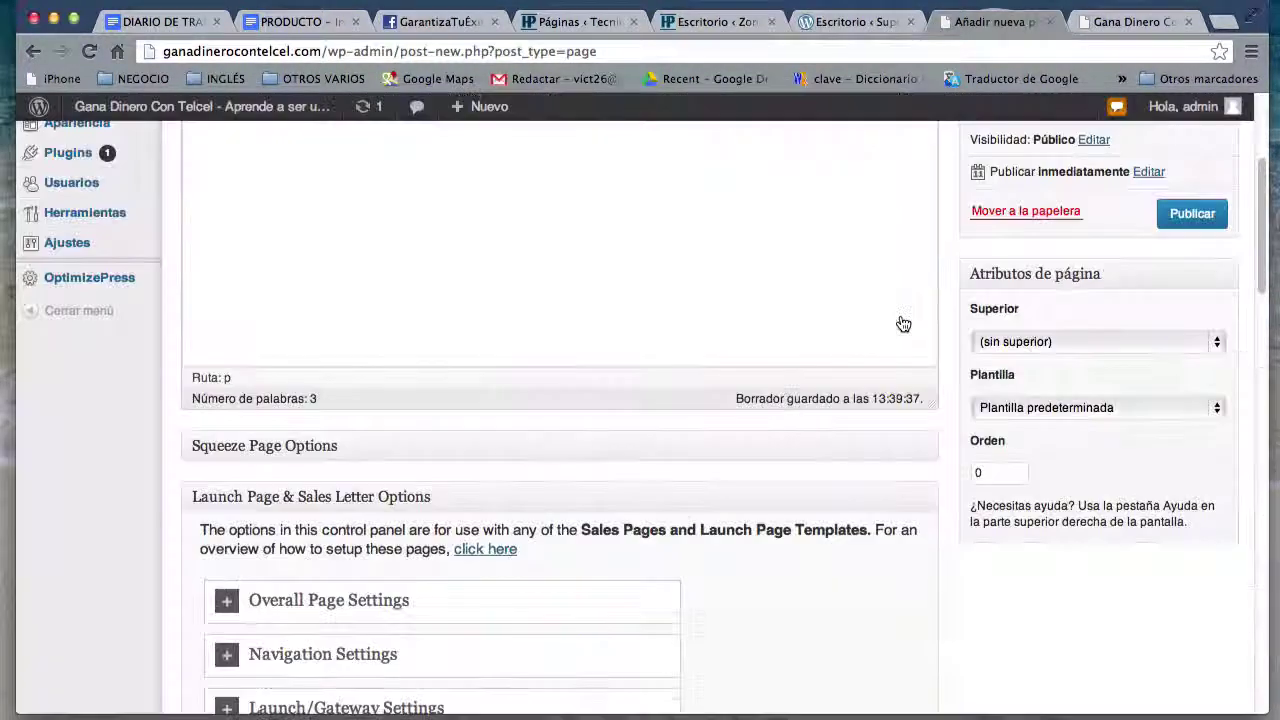
scroll(549, 250, up, 5)
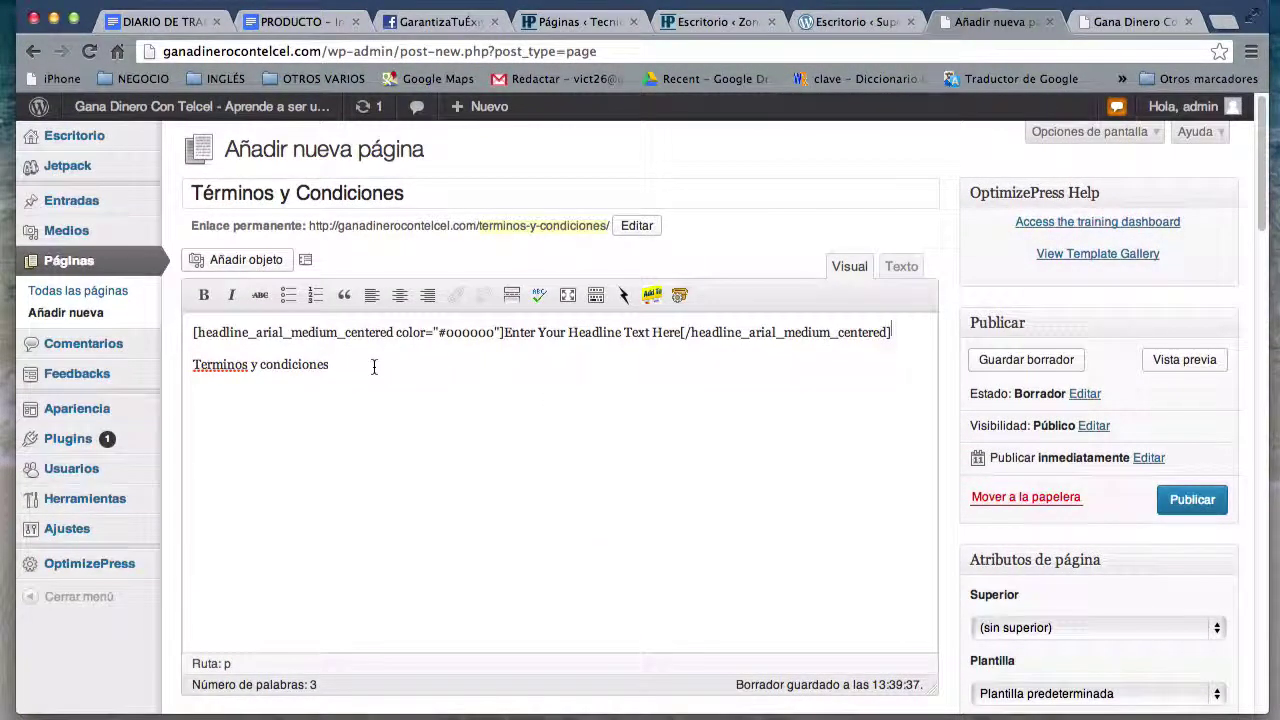
Step: Copy the body text "Terminos y condiciones" over the placeholder text inside the headline shortcode
drag(374, 366, 193, 364)
key(super+c)
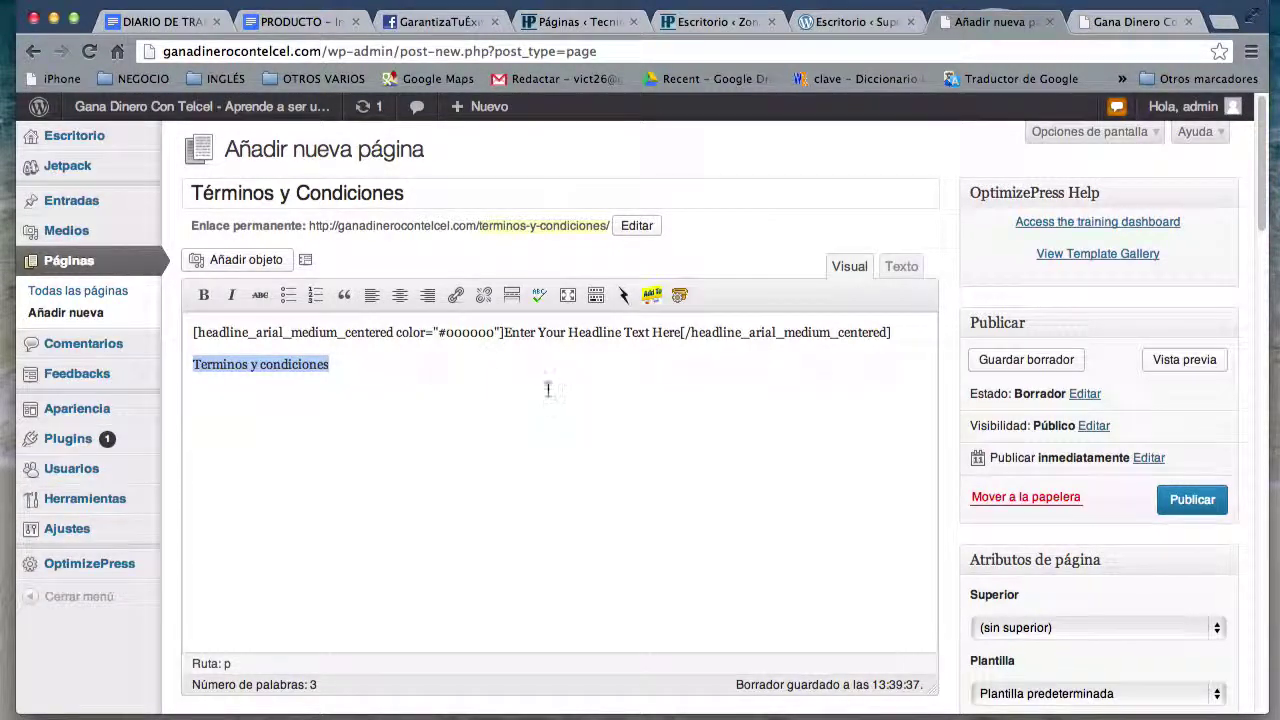
drag(504, 332, 676, 342)
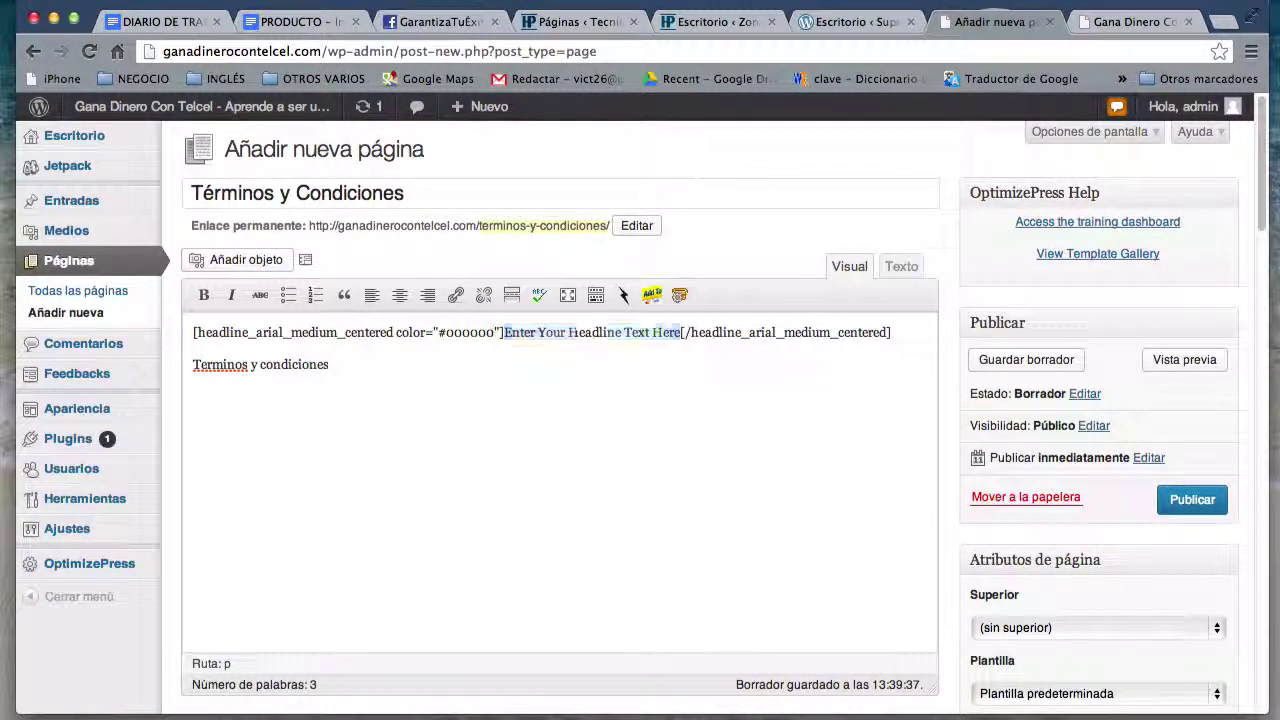
key(super+v)
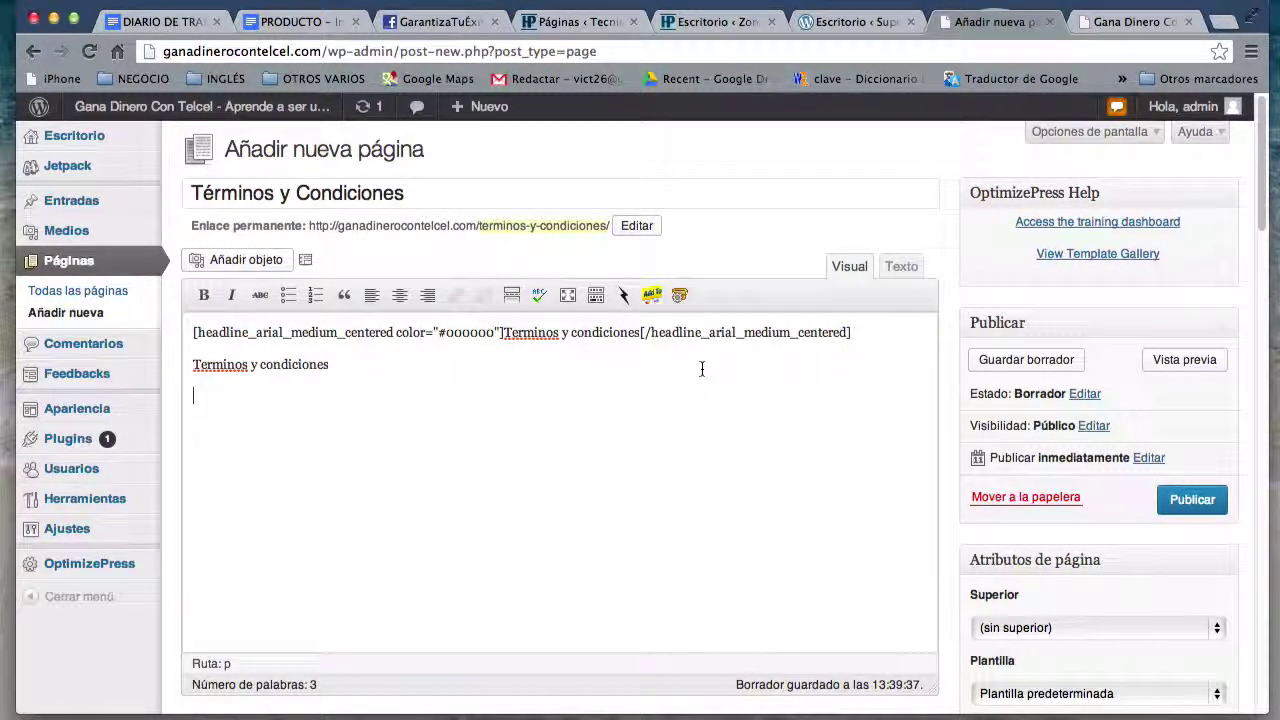
click(307, 263)
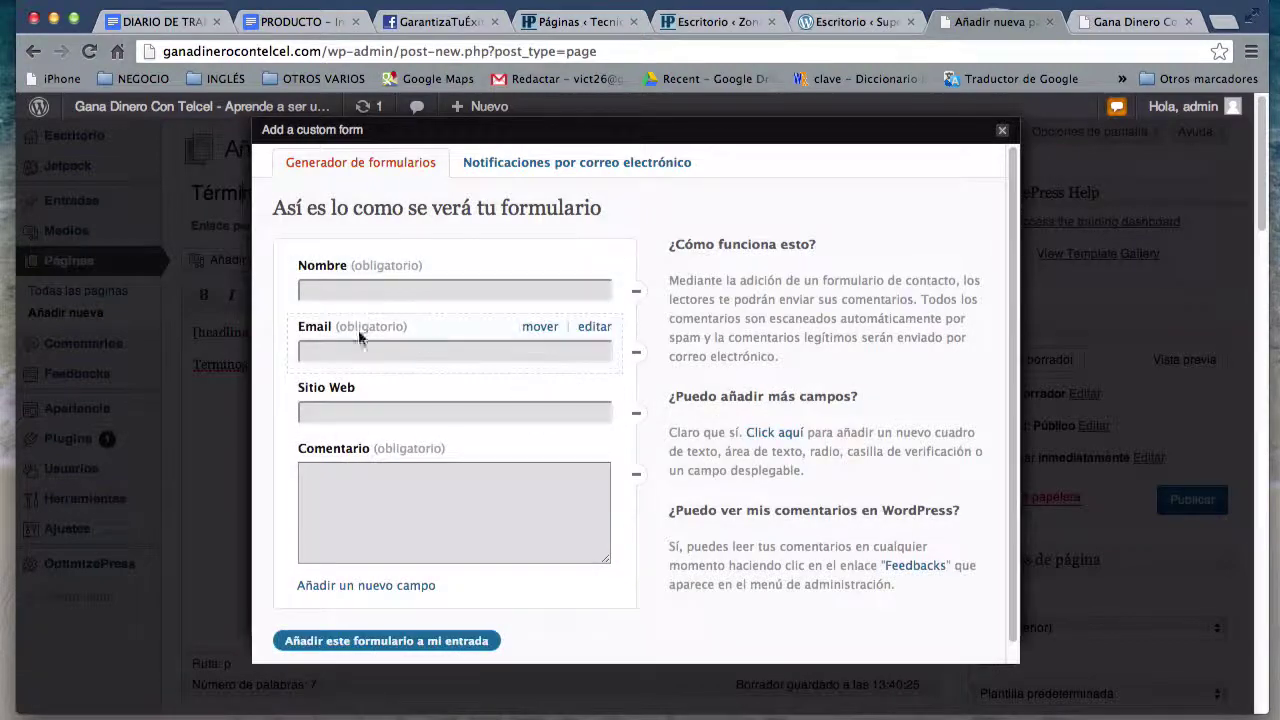
click(1004, 129)
click(745, 275)
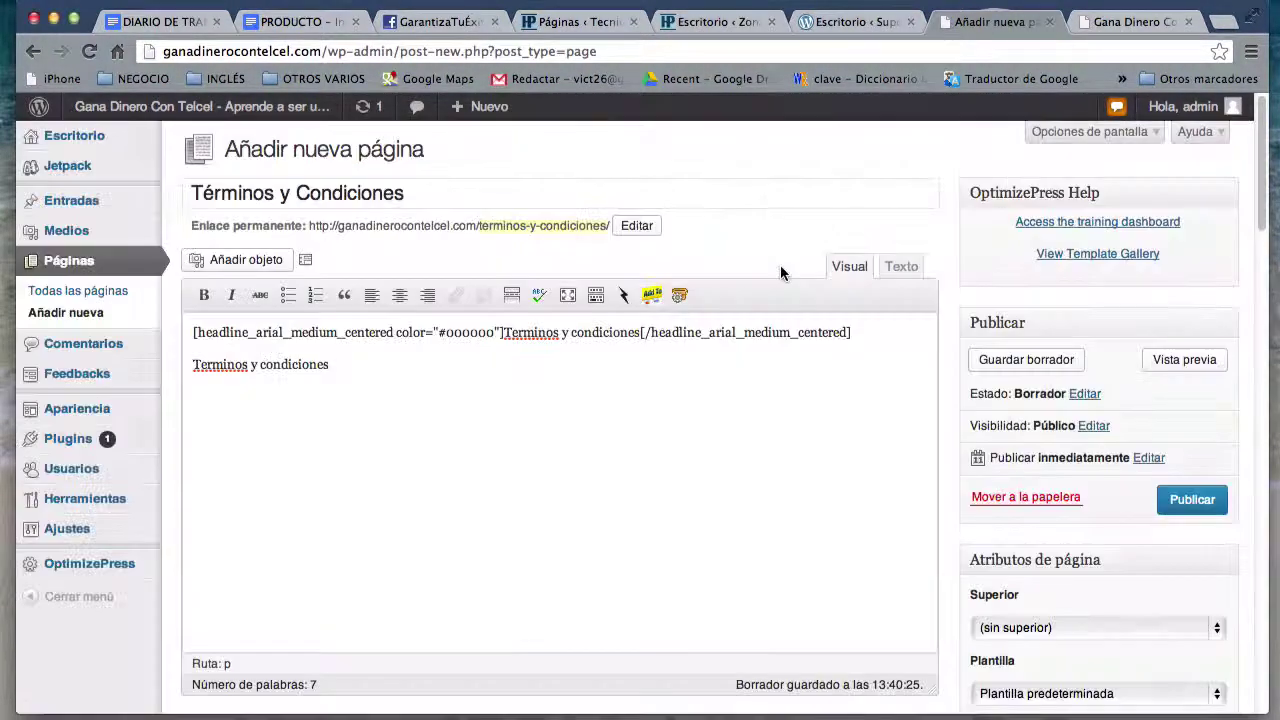
Step: Add the OptimizePress Red Arrow List shortcode below the "Terminos y condiciones" body text
click(655, 296)
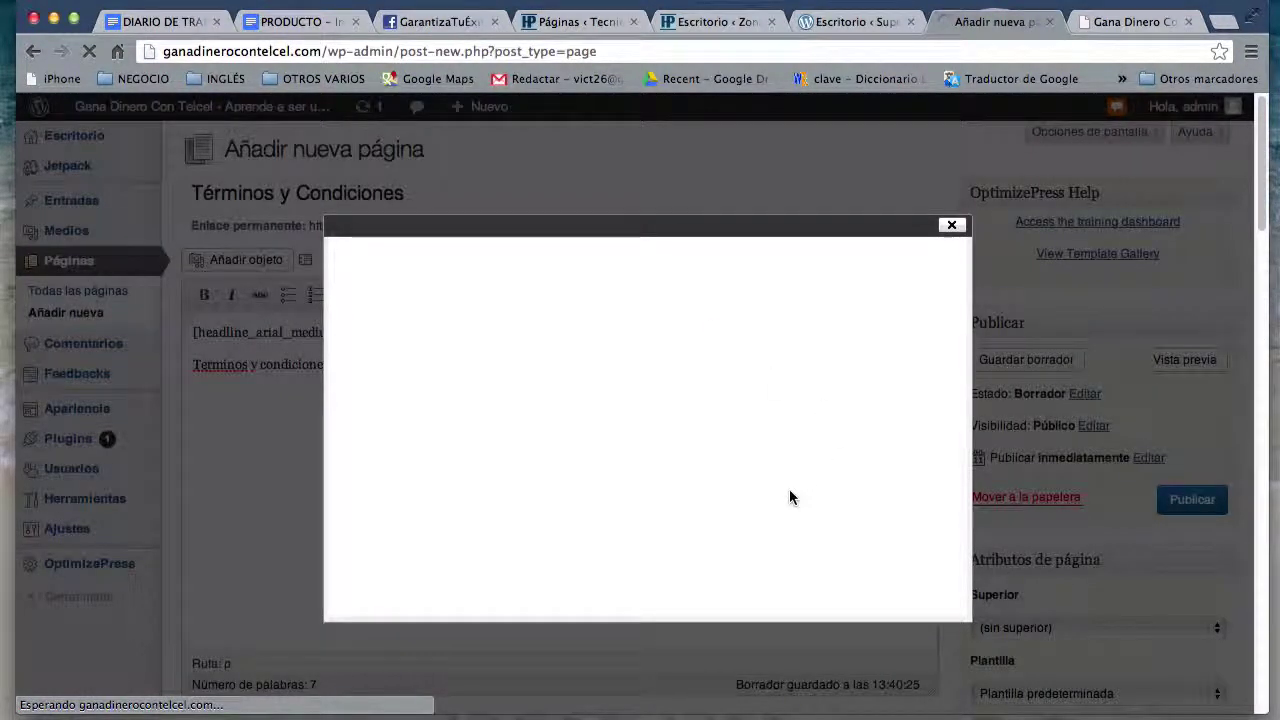
scroll(790, 497, down, 15)
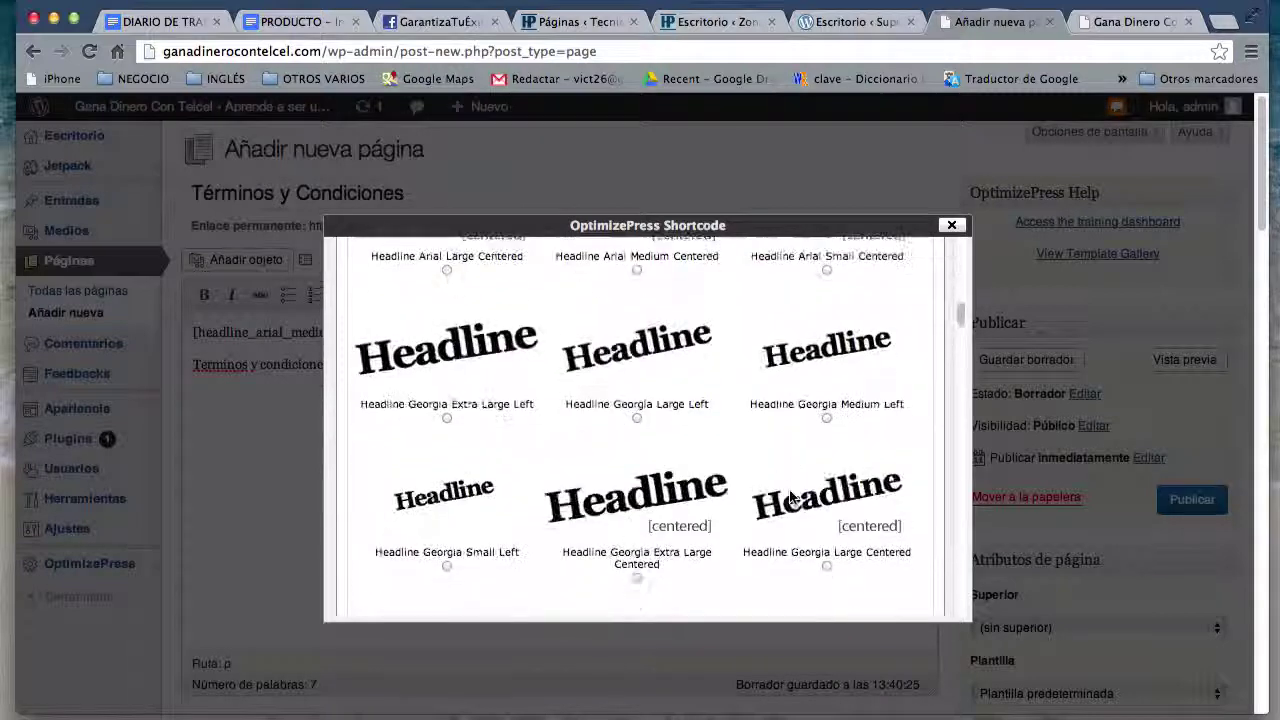
scroll(790, 497, down, 10)
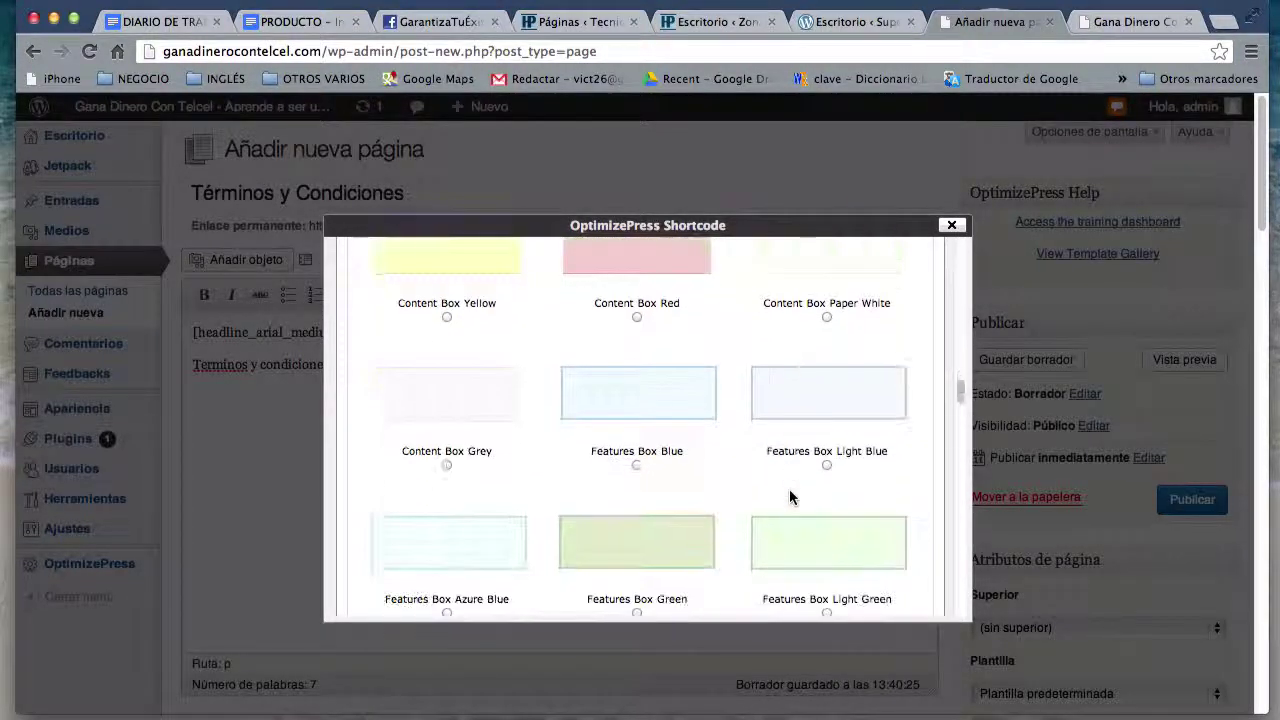
scroll(789, 497, up, 1)
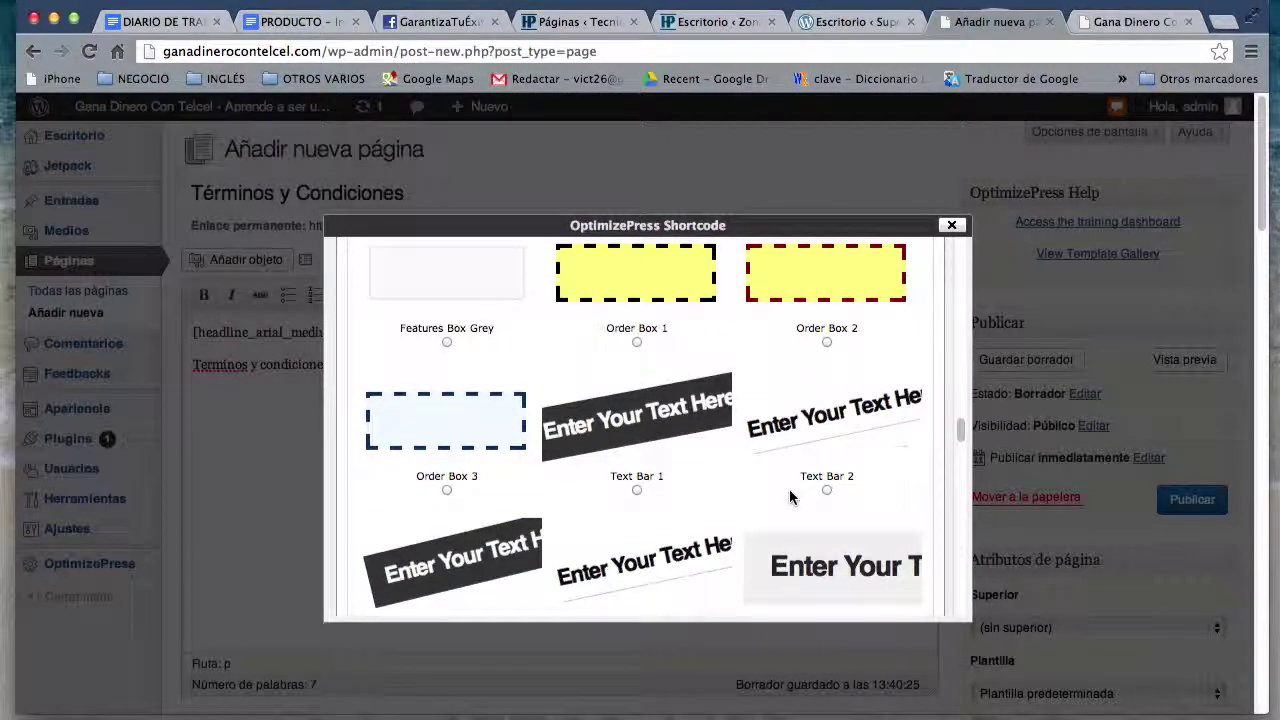
scroll(714, 557, down, 10)
scroll(714, 557, up, 3)
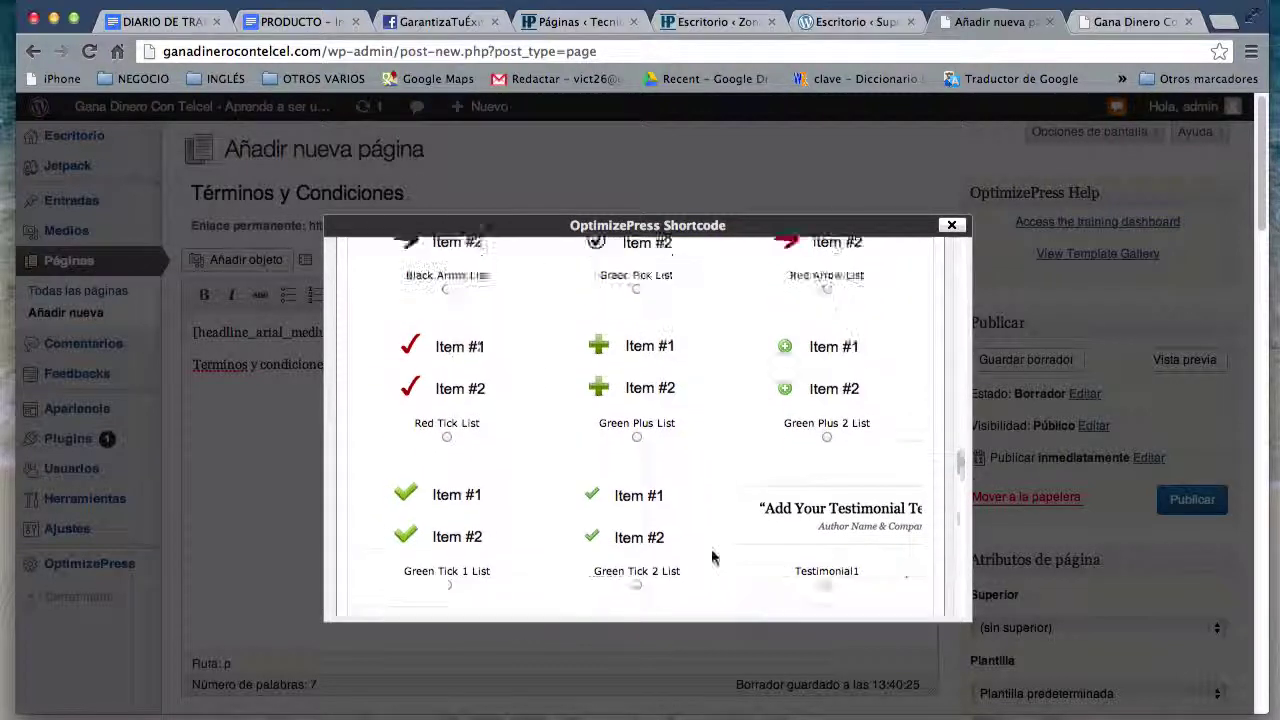
scroll(746, 512, down, 8)
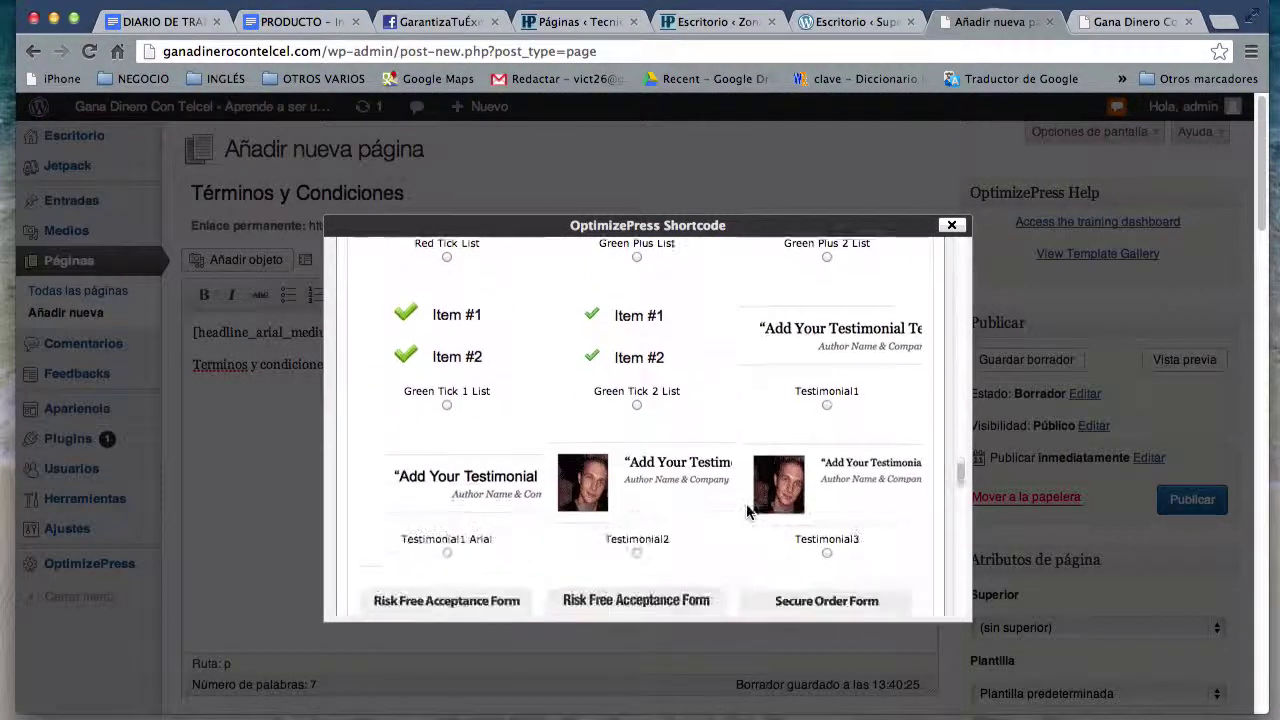
scroll(748, 510, up, 9)
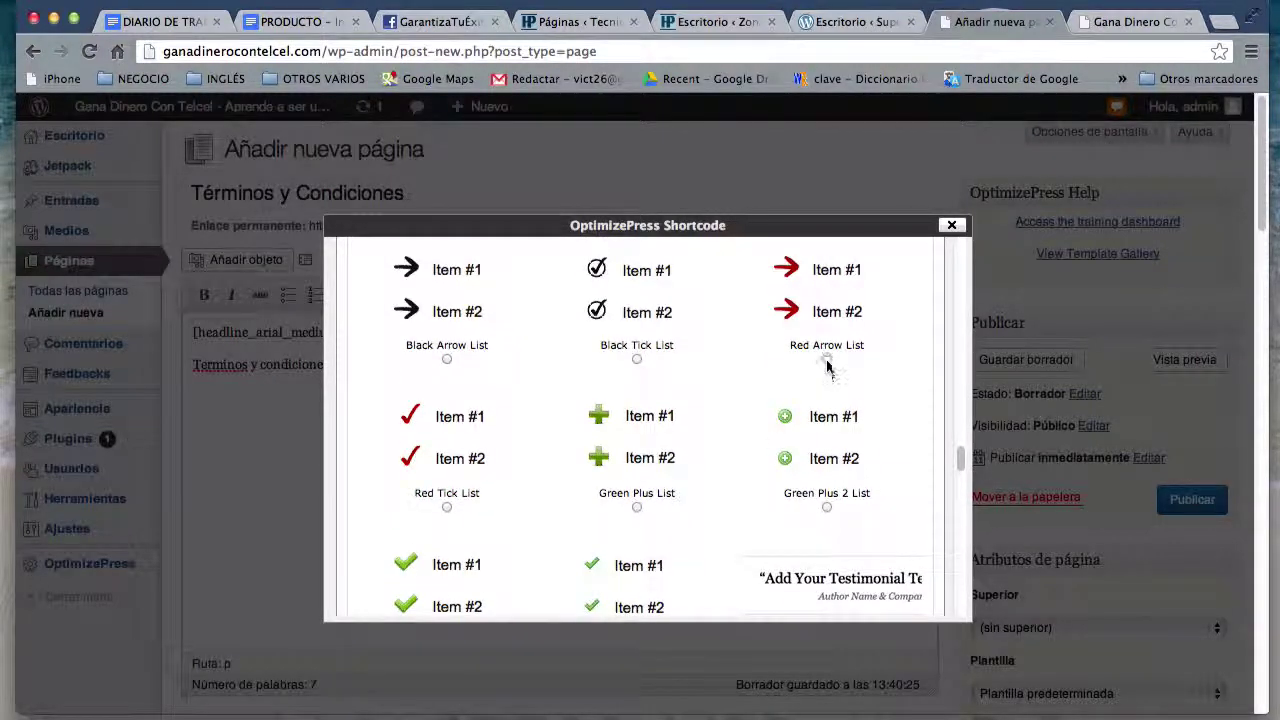
scroll(849, 457, down, 15)
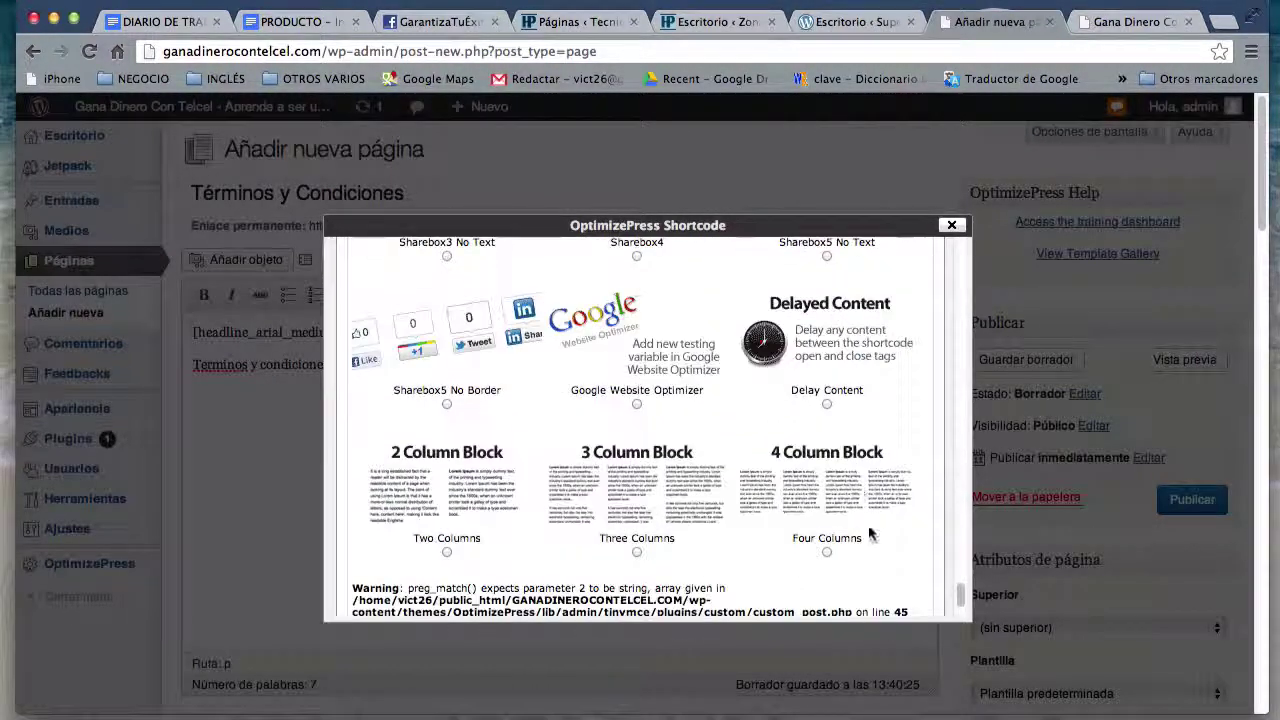
scroll(895, 530, down, 10)
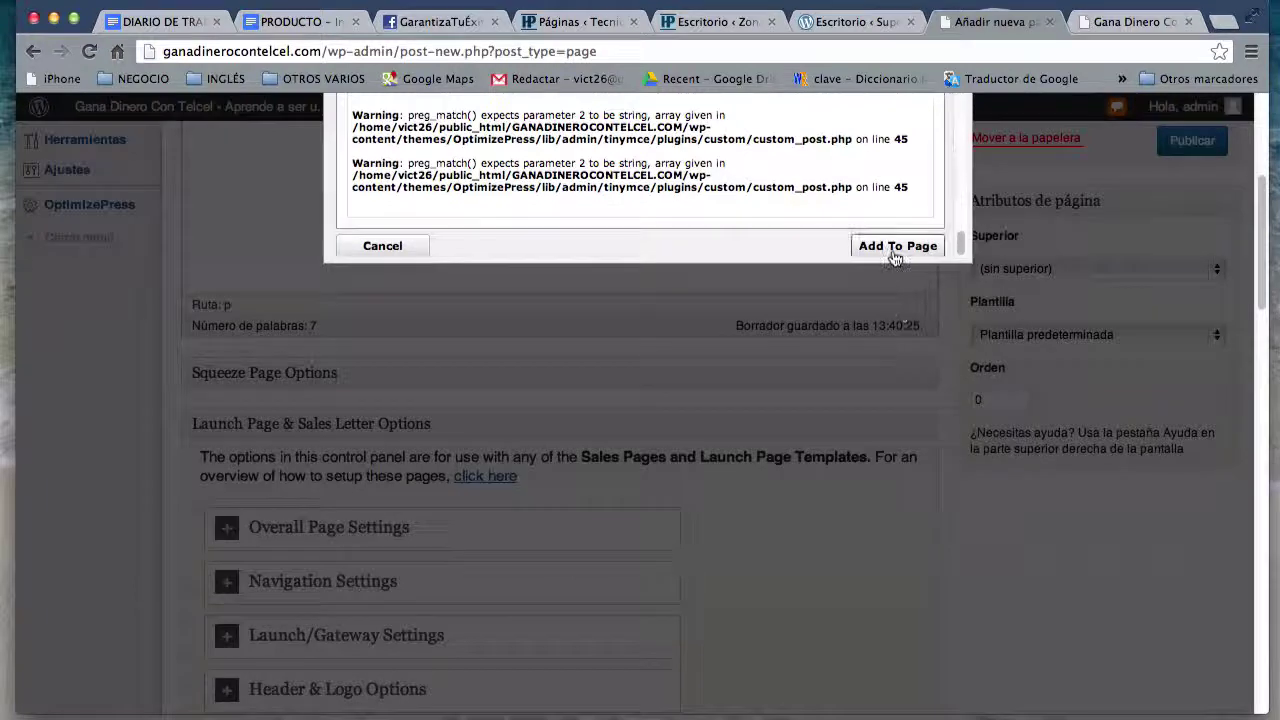
click(895, 252)
scroll(737, 314, up, 5)
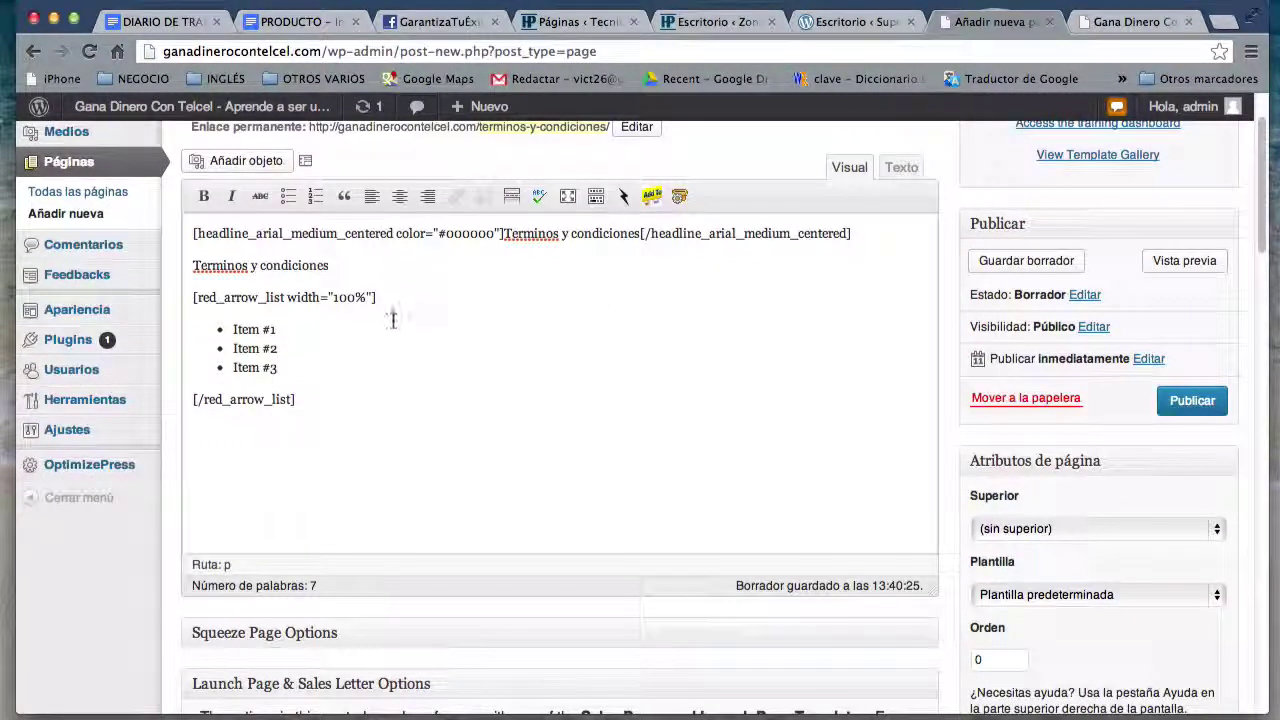
Step: Replace the first item of the red arrow list with "Termino 1"
click(292, 330)
key(BackSpace)
key(BackSpace)
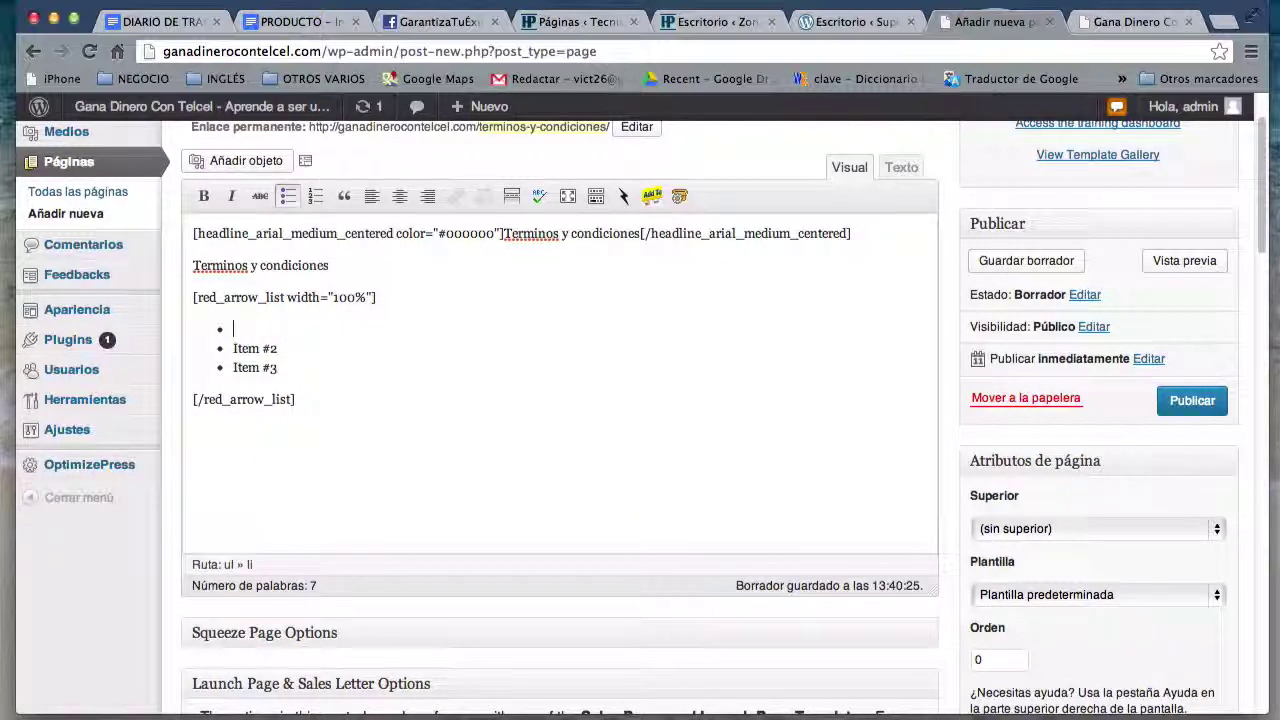
text(Termino 1)
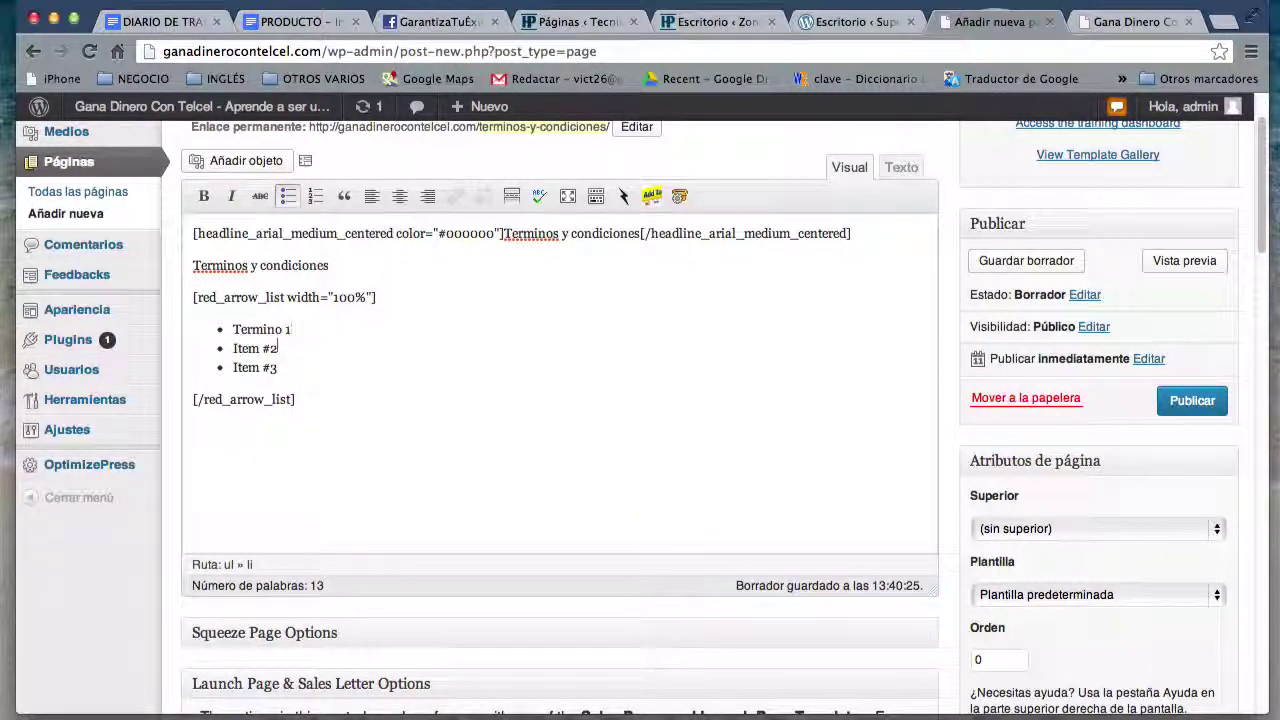
Step: Replace the second item of the red arrow list with "Termino y condicon 2"
key(Down)
key(shift+Left)
key(shift+Left)
key(shift+Left)
key(shift+Left)
key(shift+Left)
key(shift+Left)
key(shift+Left)
text(T)
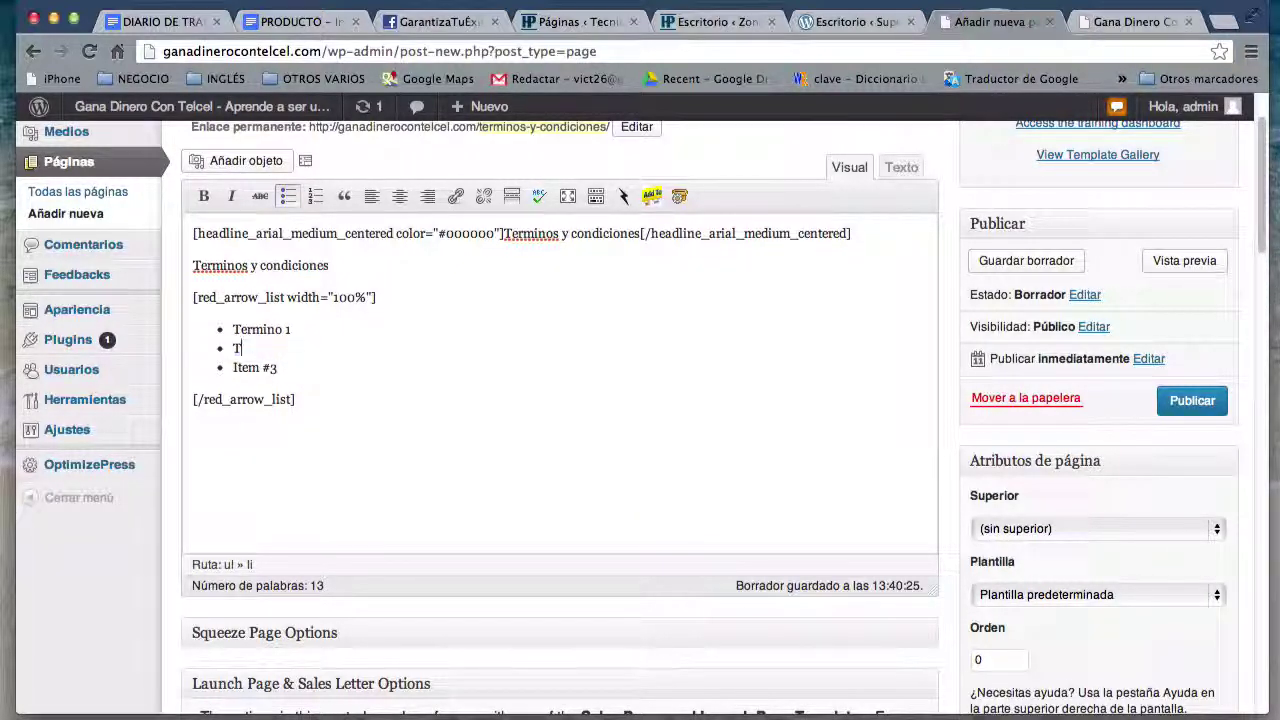
text(ermino y condicon 2)
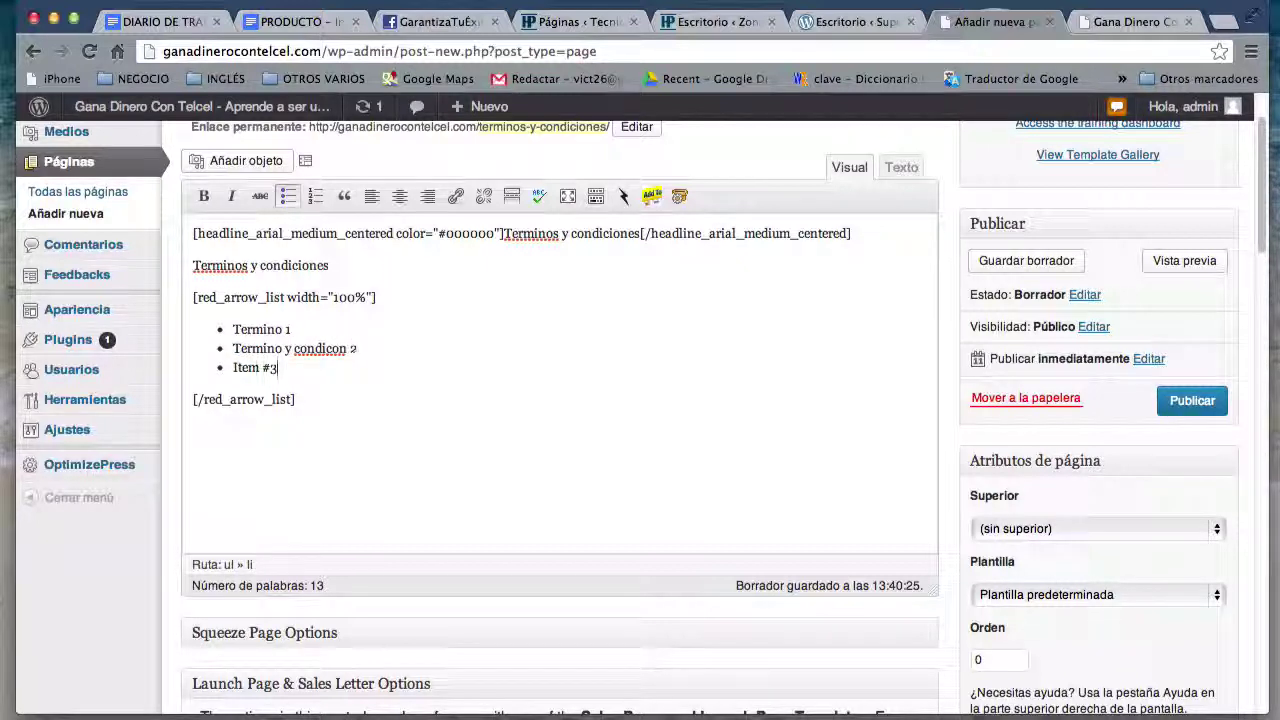
Step: Replace the third item of the red arrow list with "término 3"
click(266, 368)
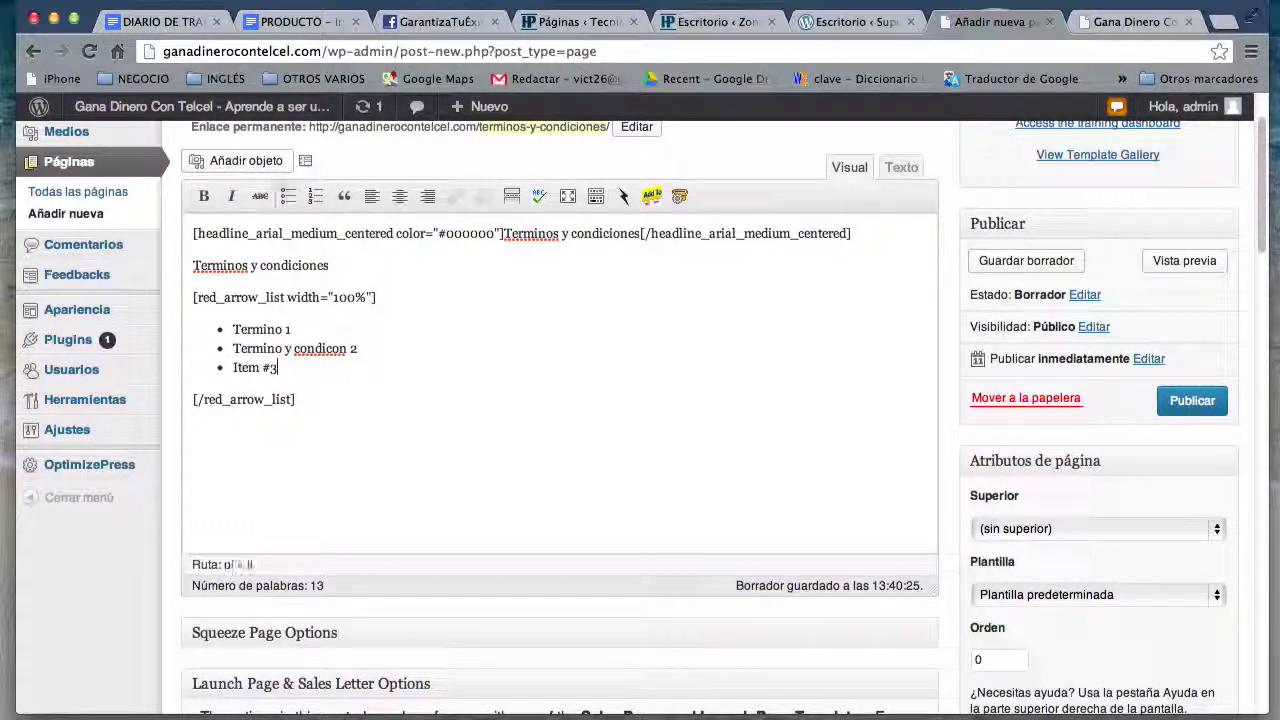
text(t)
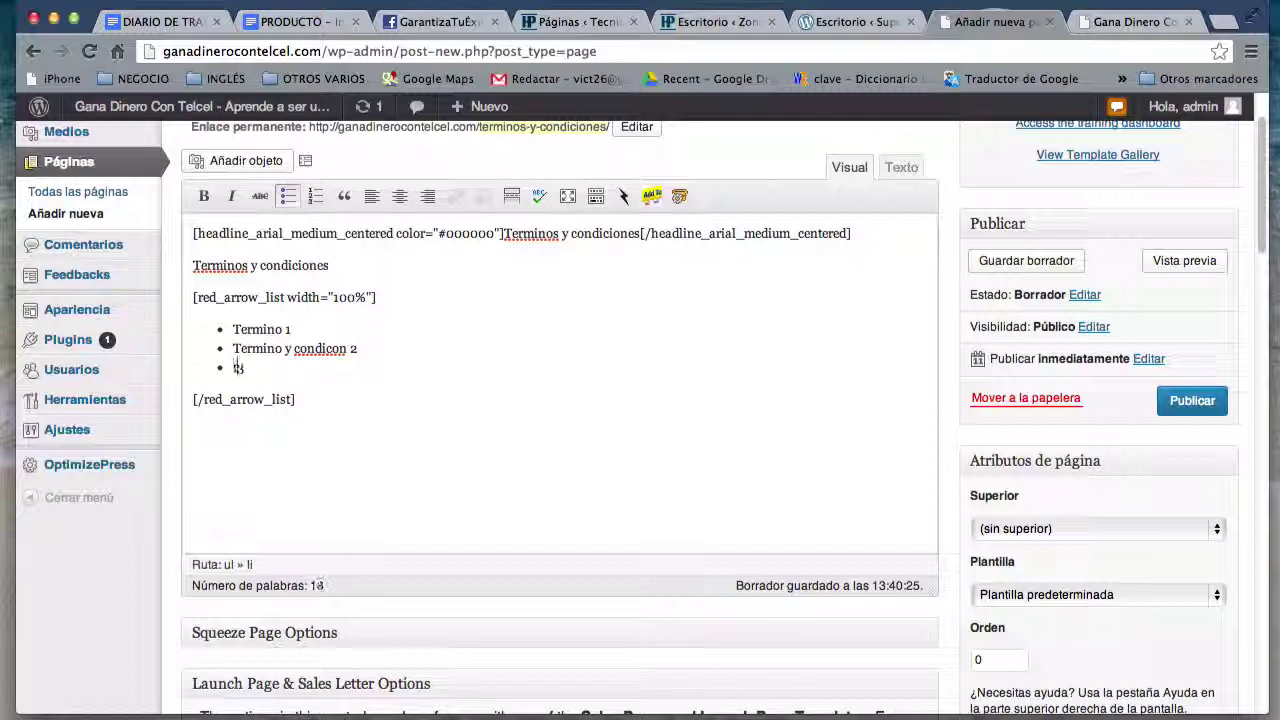
text(érmino)
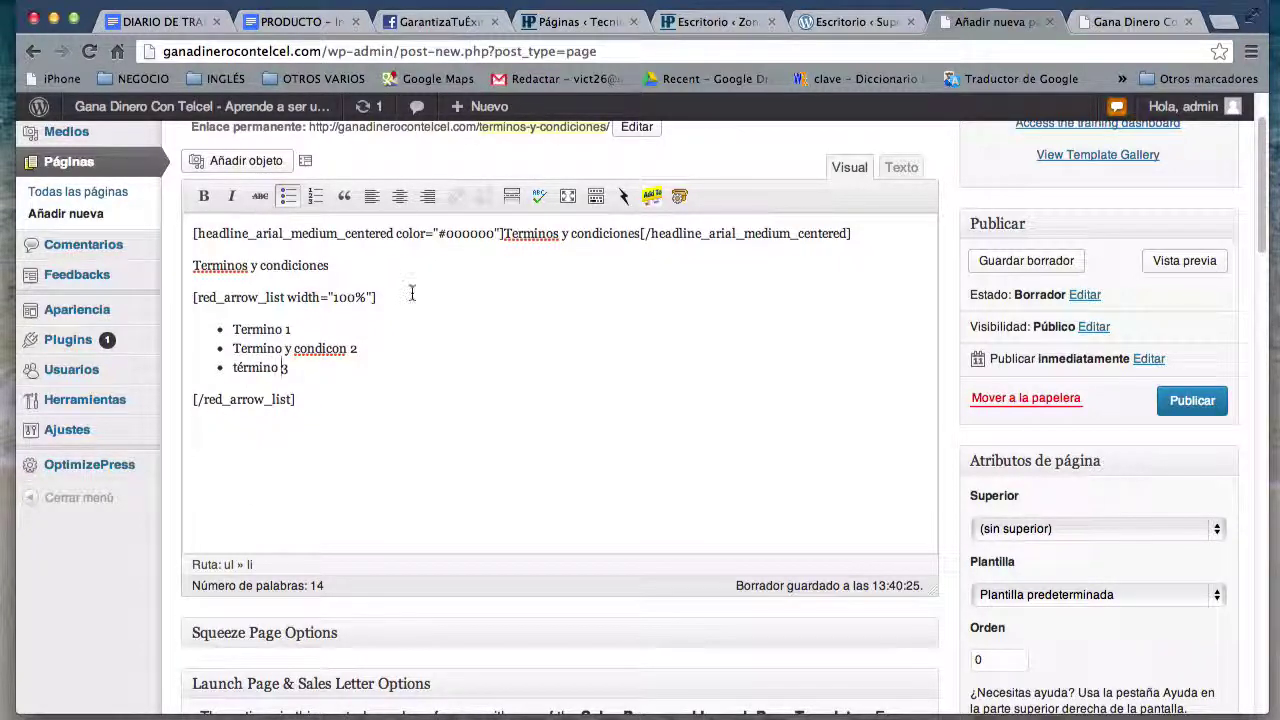
Step: Insert the OptimizePress Order Box 3 shortcode between the "Terminos y condiciones" text and the red arrow list
click(423, 266)
key(Return)
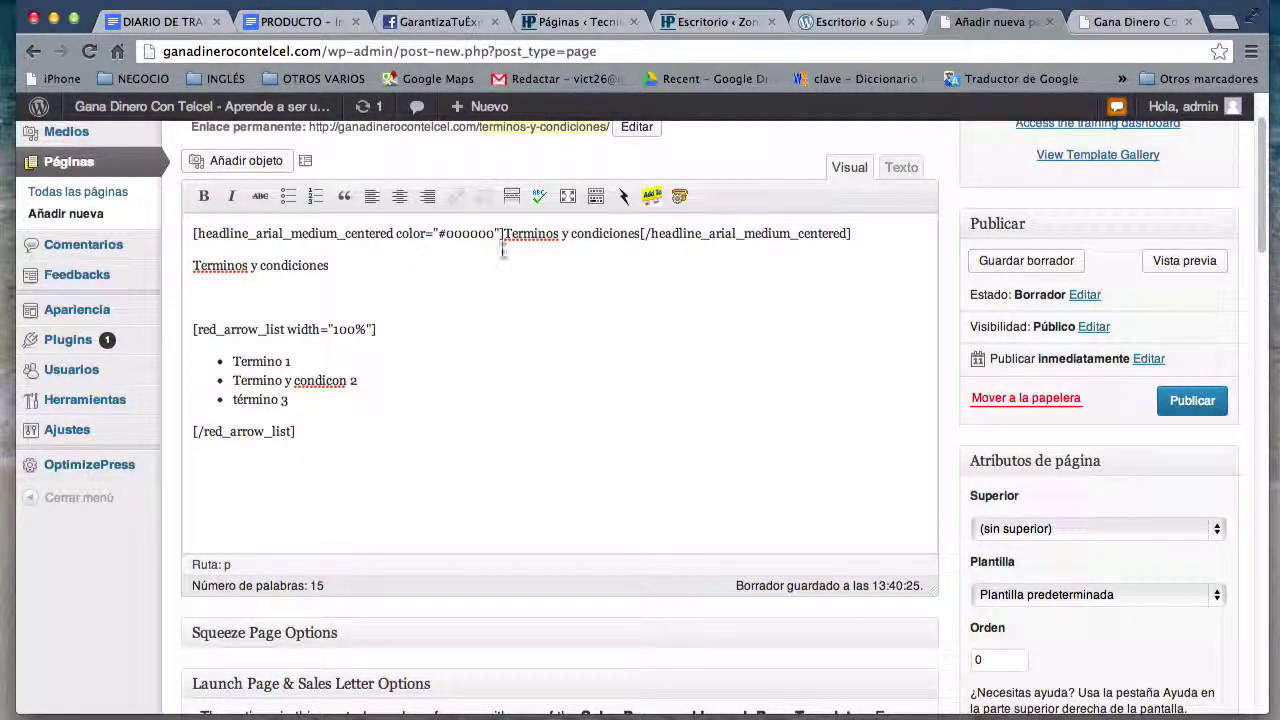
click(680, 196)
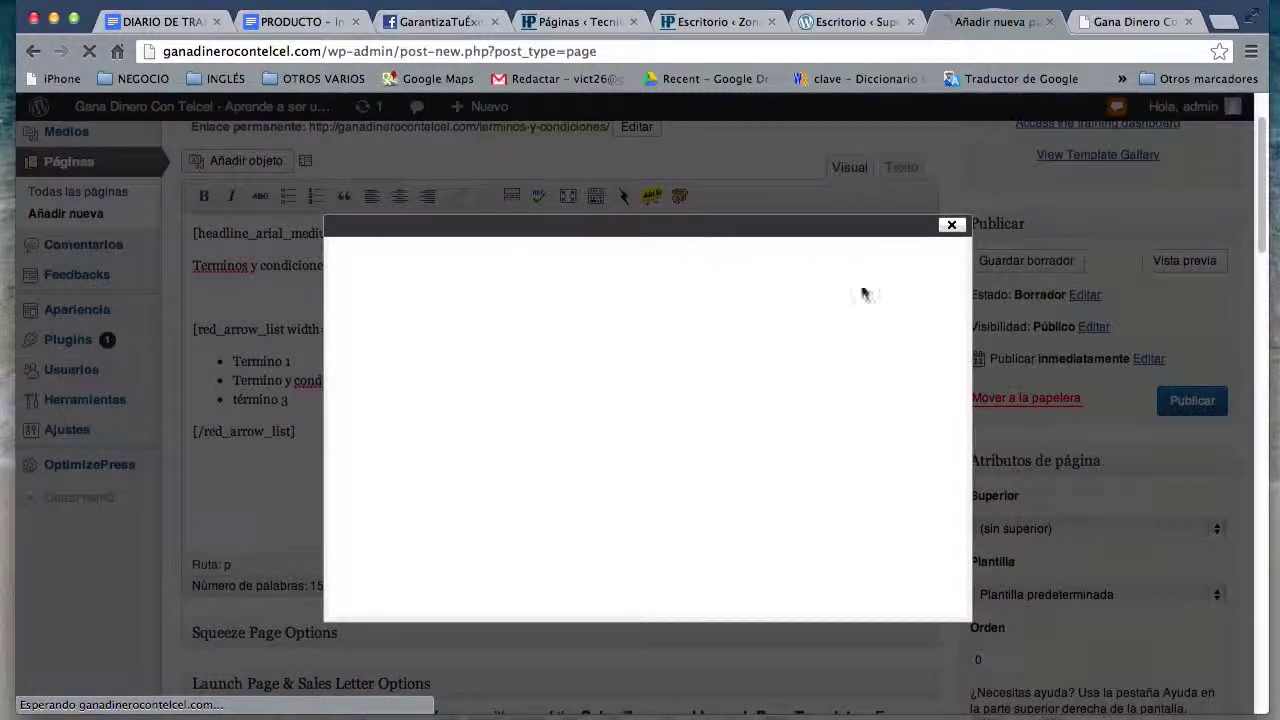
scroll(783, 460, down, 5)
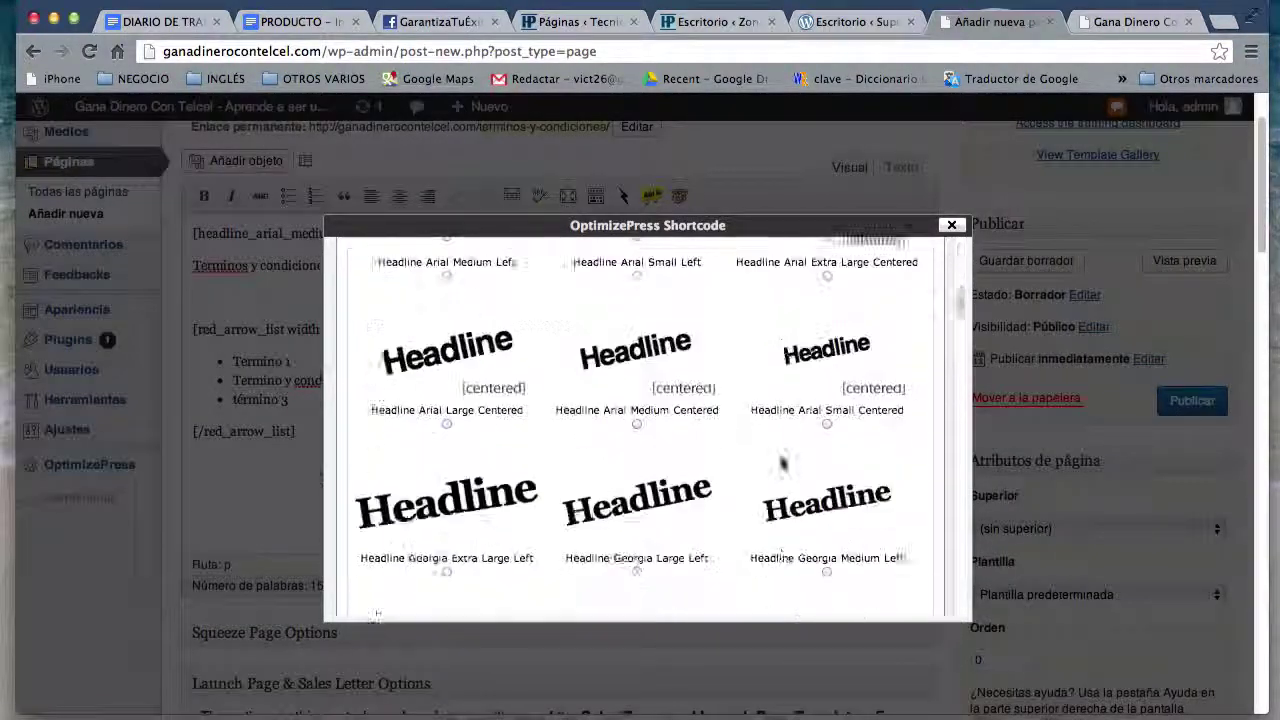
scroll(783, 462, down, 15)
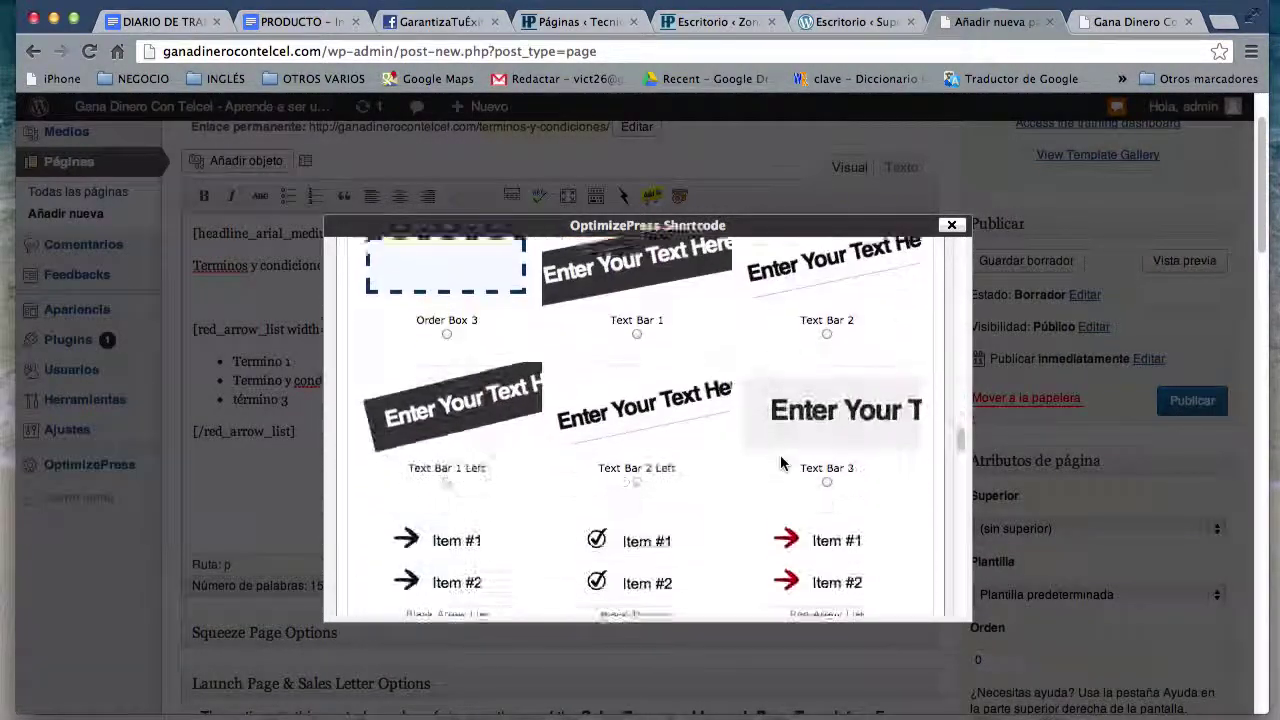
scroll(775, 455, up, 2)
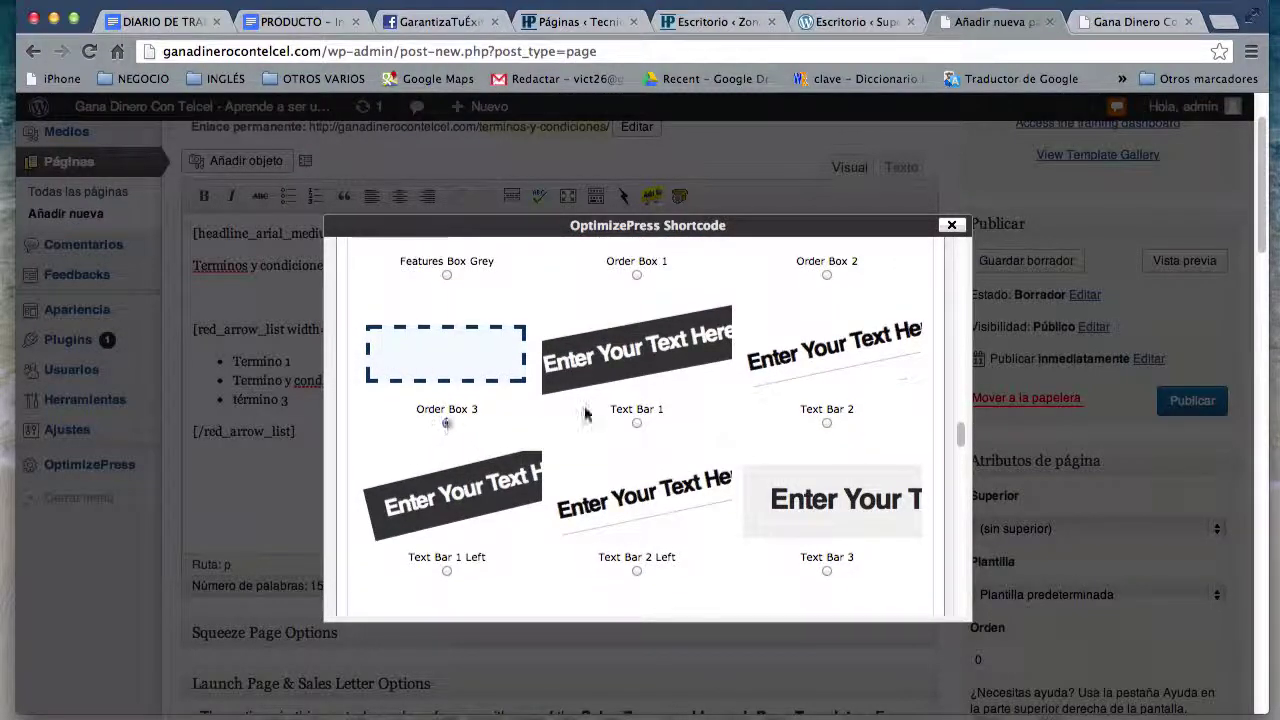
scroll(691, 423, down, 20)
scroll(935, 360, down, 3)
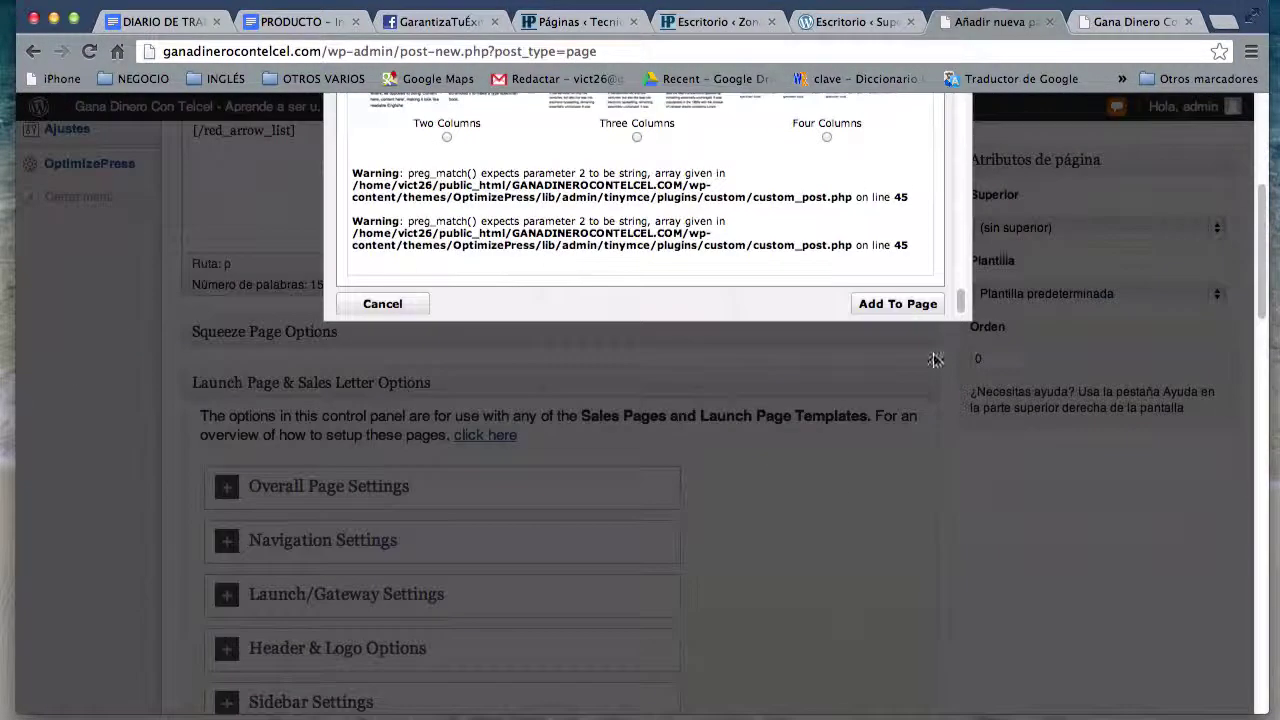
click(905, 304)
scroll(935, 486, up, 3)
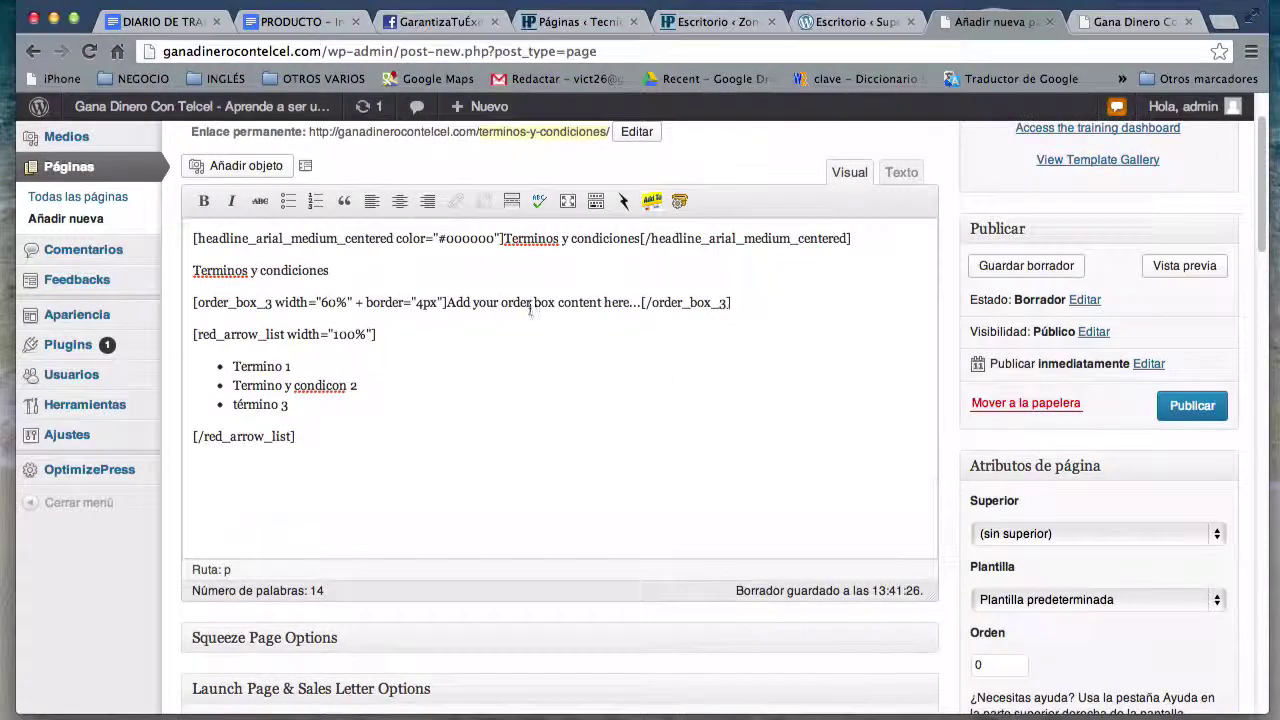
Step: Delete the order box placeholder text and leave an empty line between its opening and closing tags
drag(446, 303, 641, 310)
key(BackSpace)
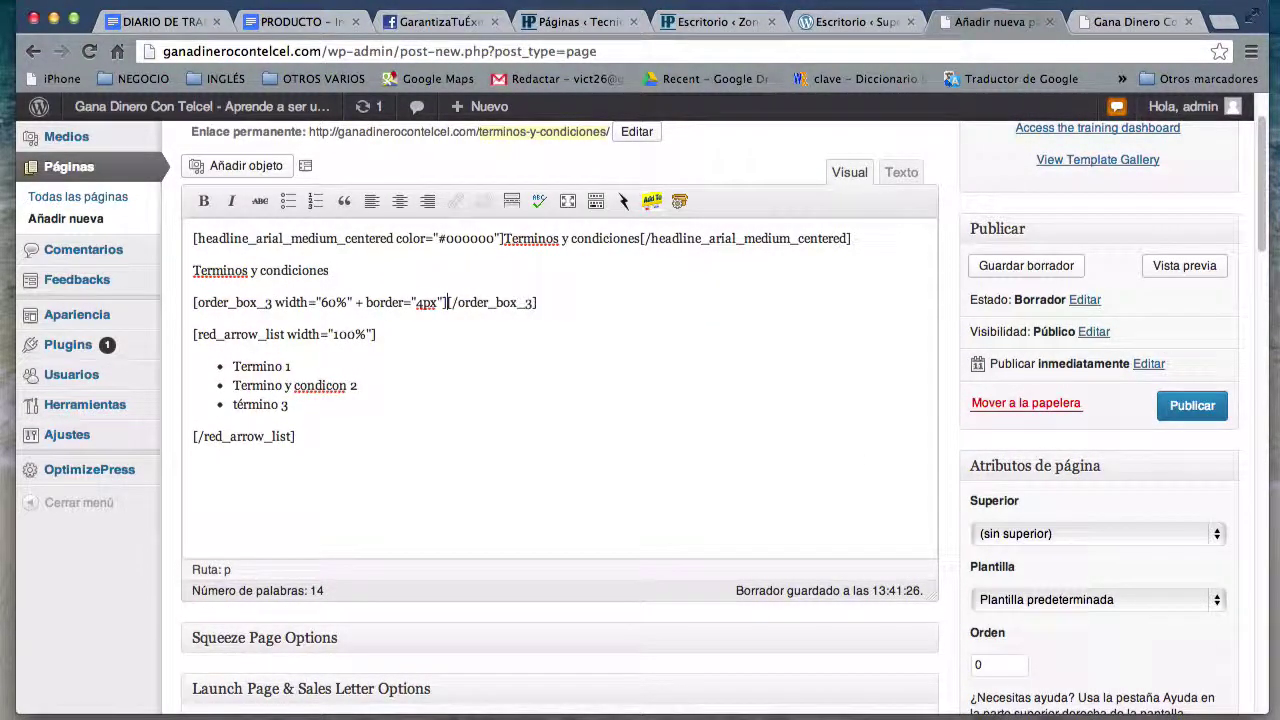
key(Return)
key(Return)
key(Up)
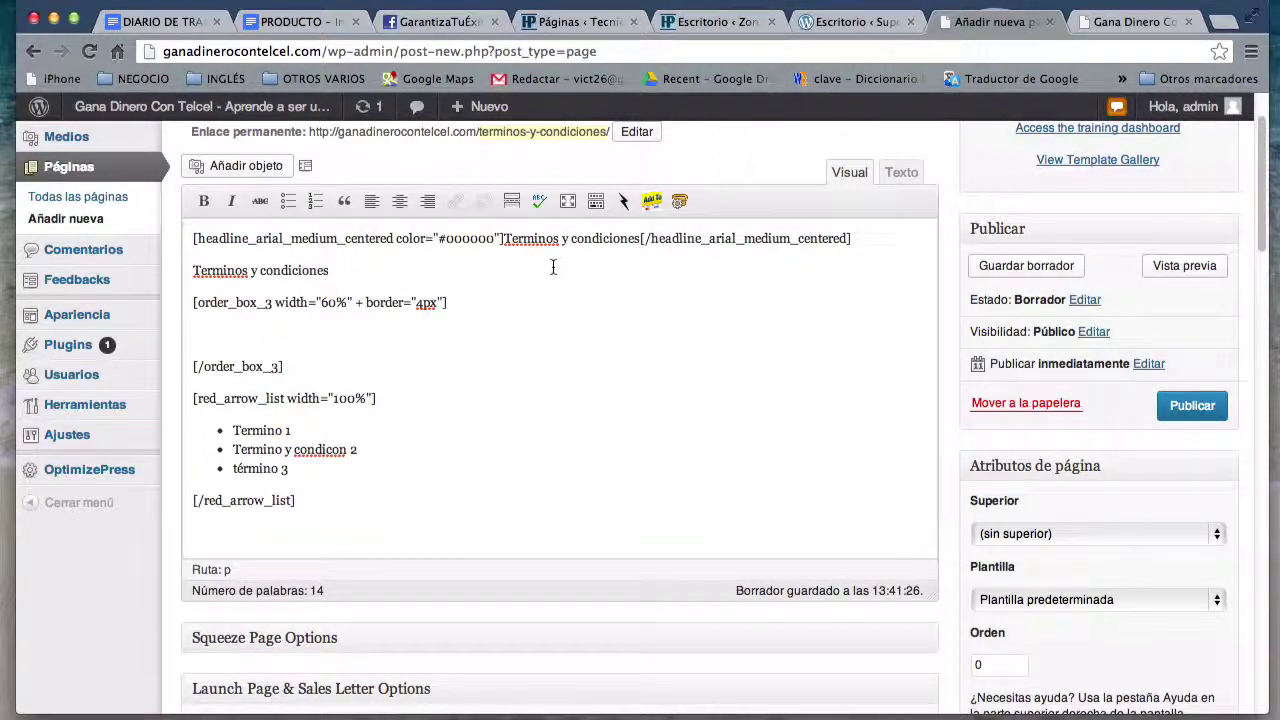
drag(463, 306, 240, 318)
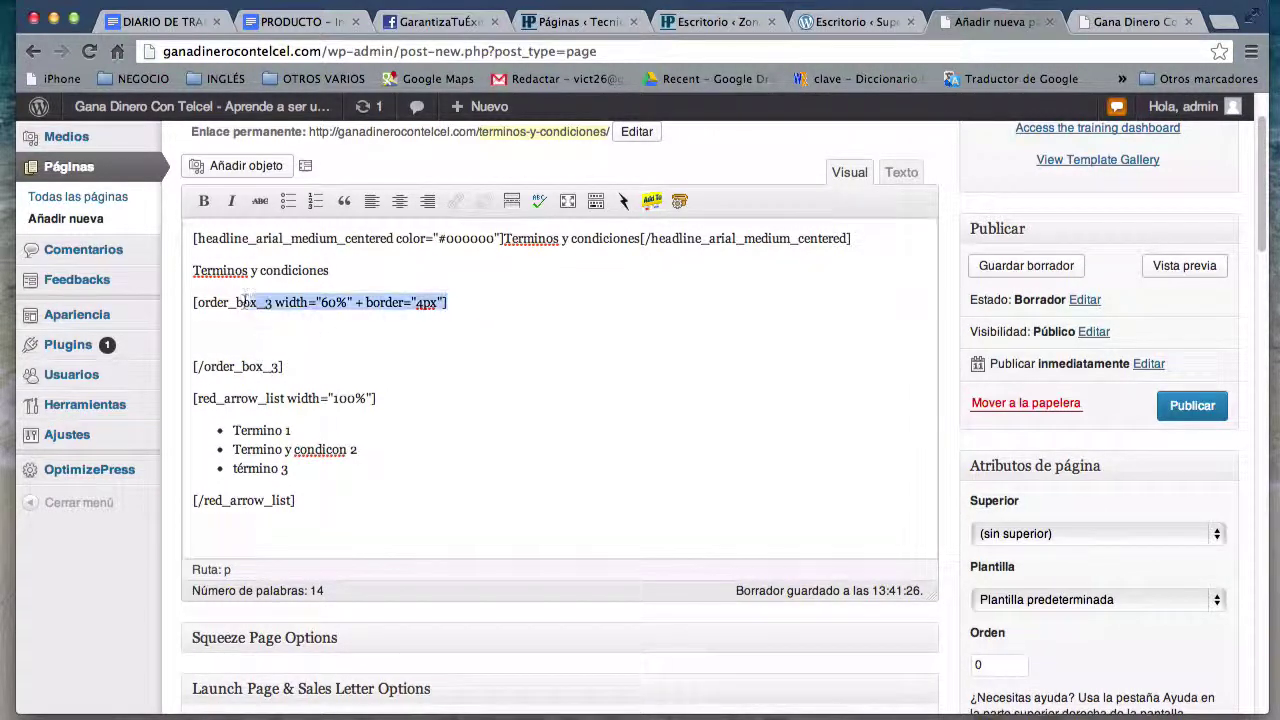
drag(291, 368, 183, 357)
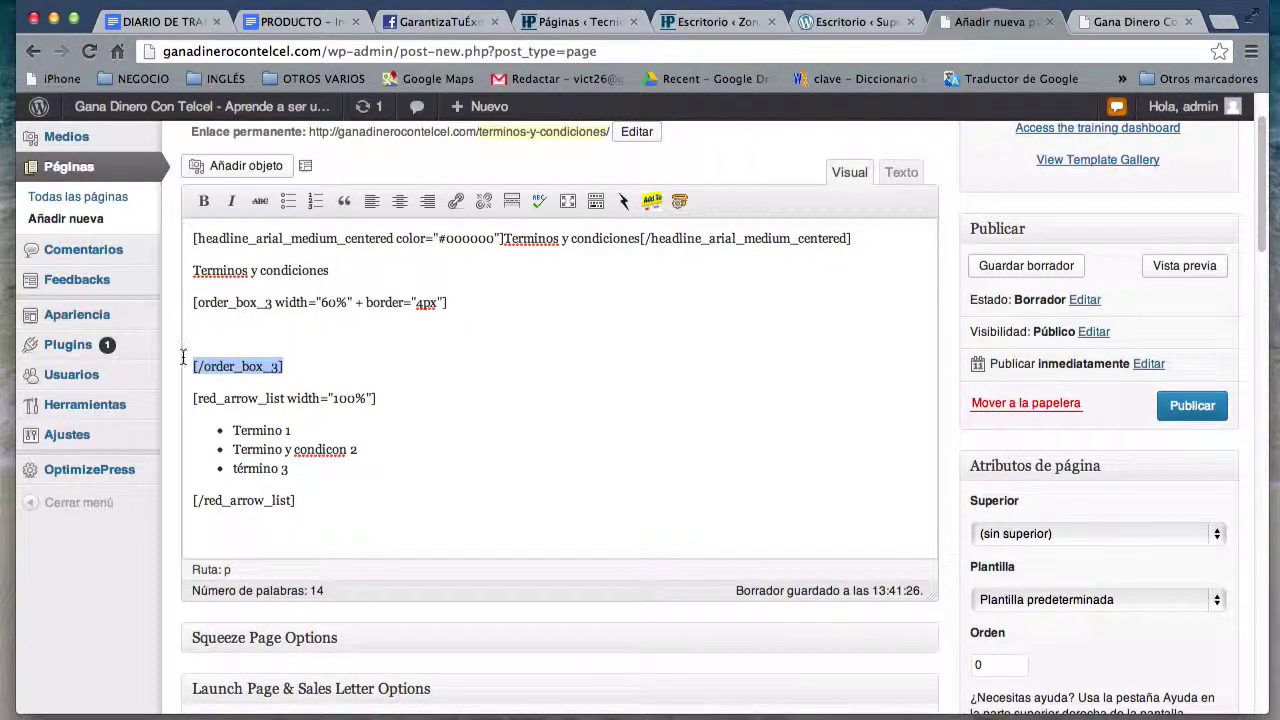
Step: Set the width of the order box shortcode to 80%
click(332, 305)
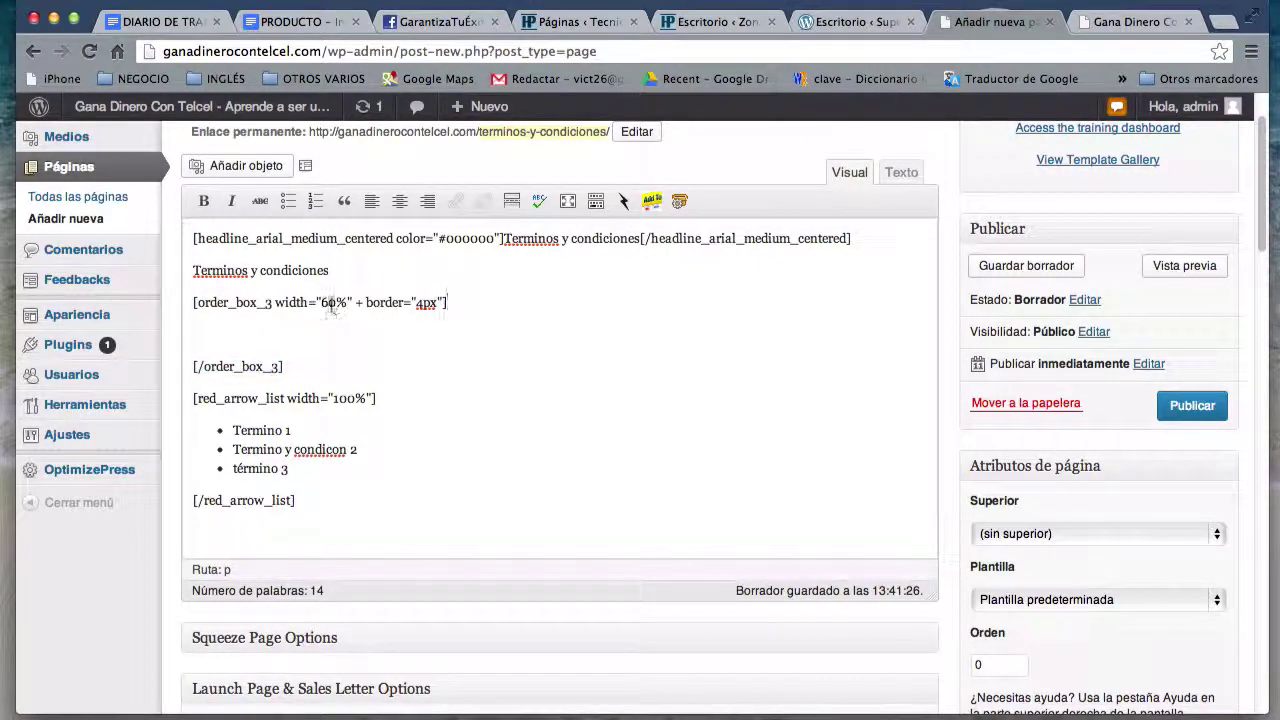
key(BackSpace)
text(8)
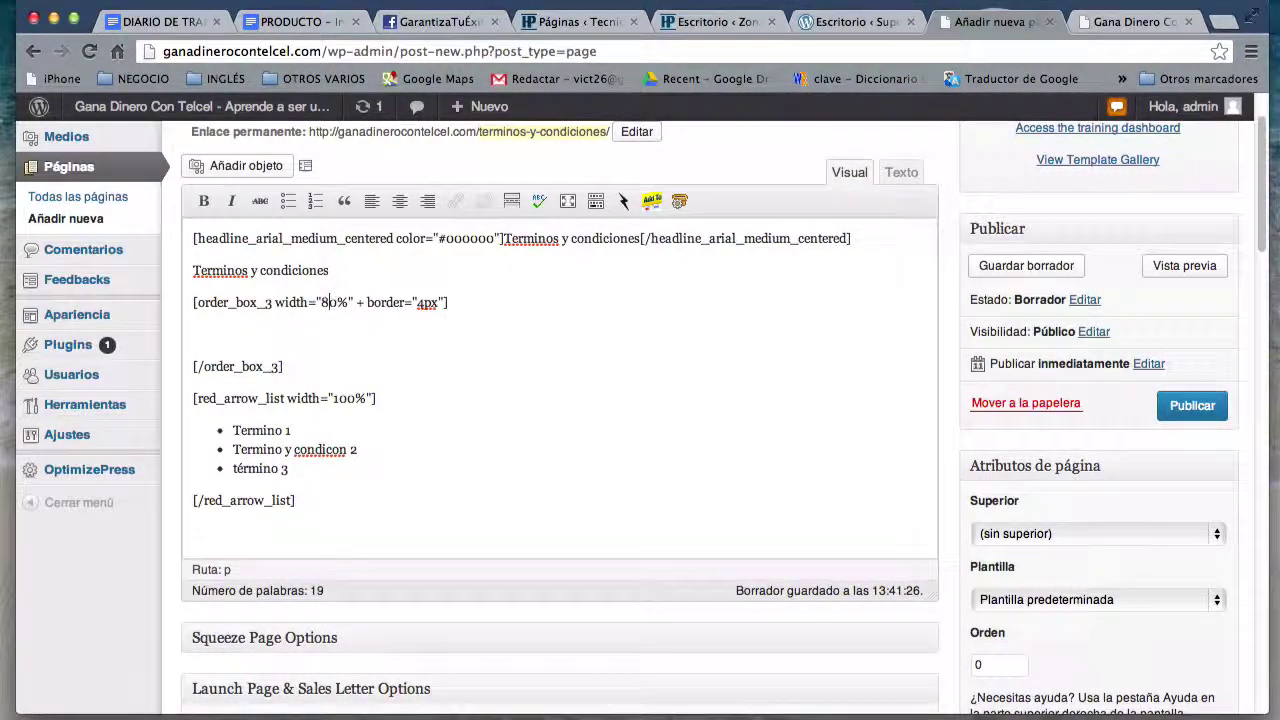
Step: Write "Estos son los términos y condiciones" on the empty line inside the order box
click(328, 329)
text(Estos son los té)
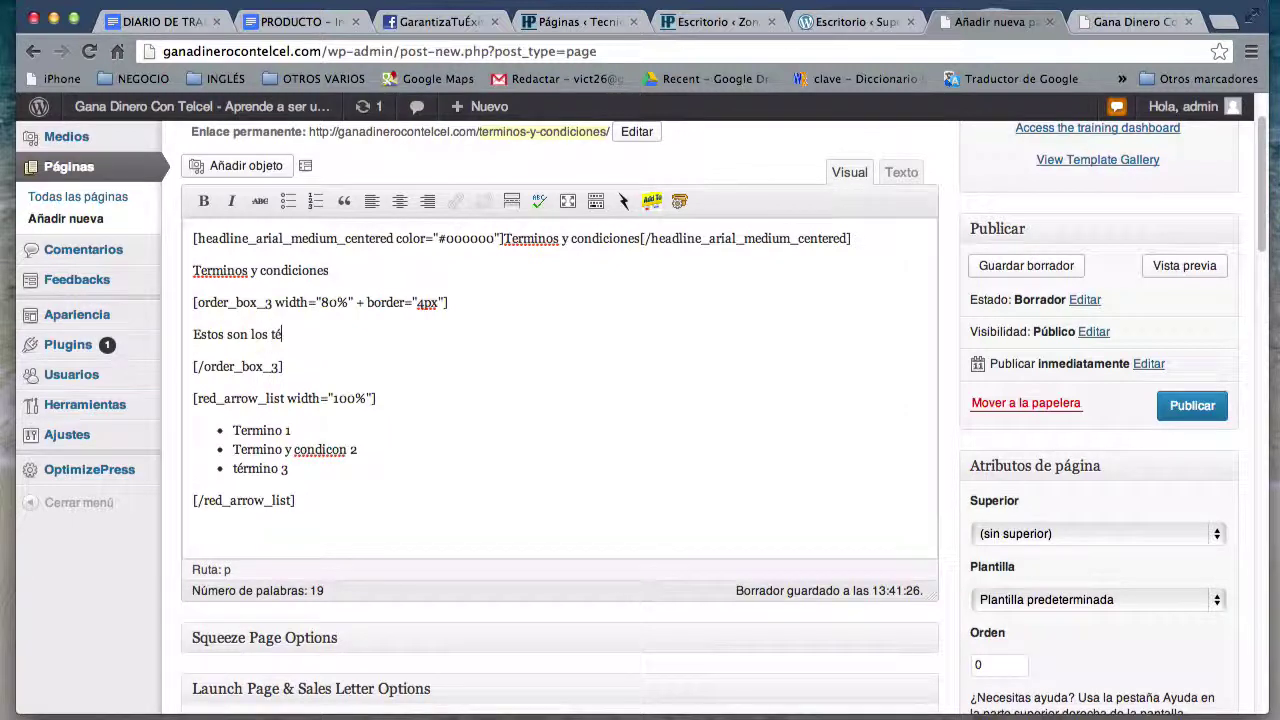
text(rminos y condiciones)
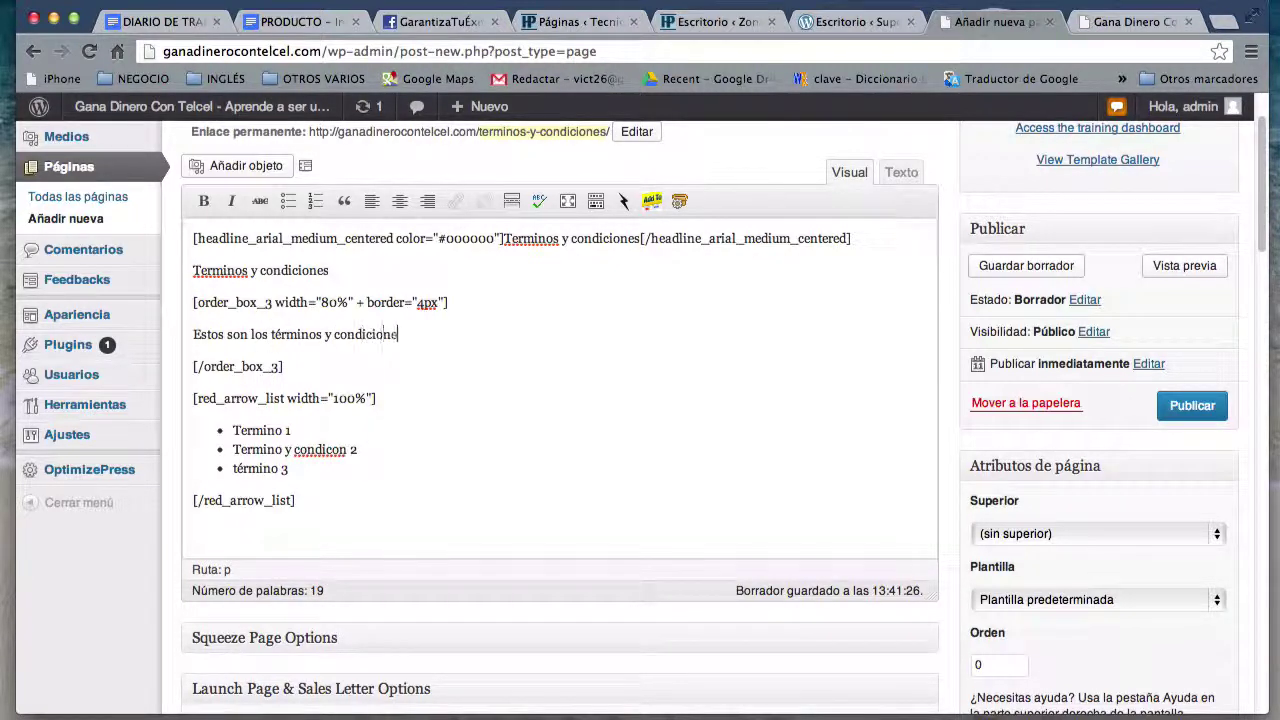
Step: Underline and bold "términos y condiciones" in the sentence inside the order box
key(shift+alt+Left)
key(shift+alt+Left)
key(shift+alt+Left)
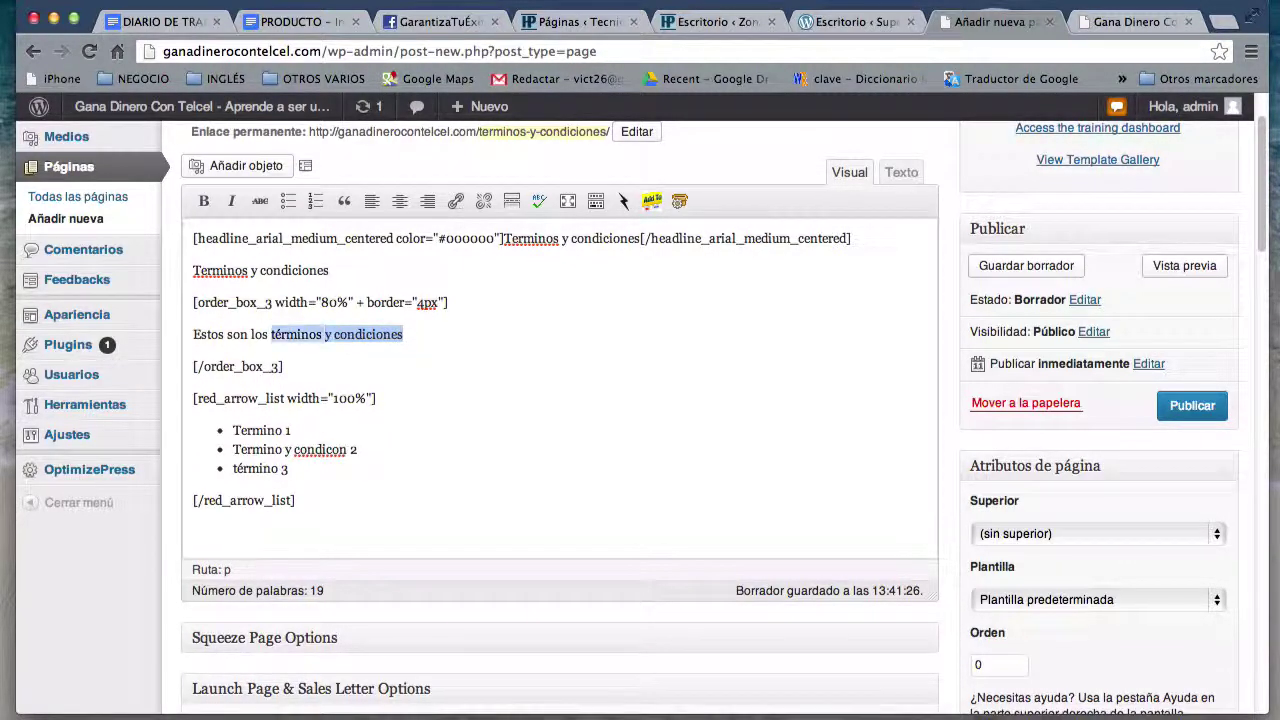
key(BackSpace)
key(ctrl+z)
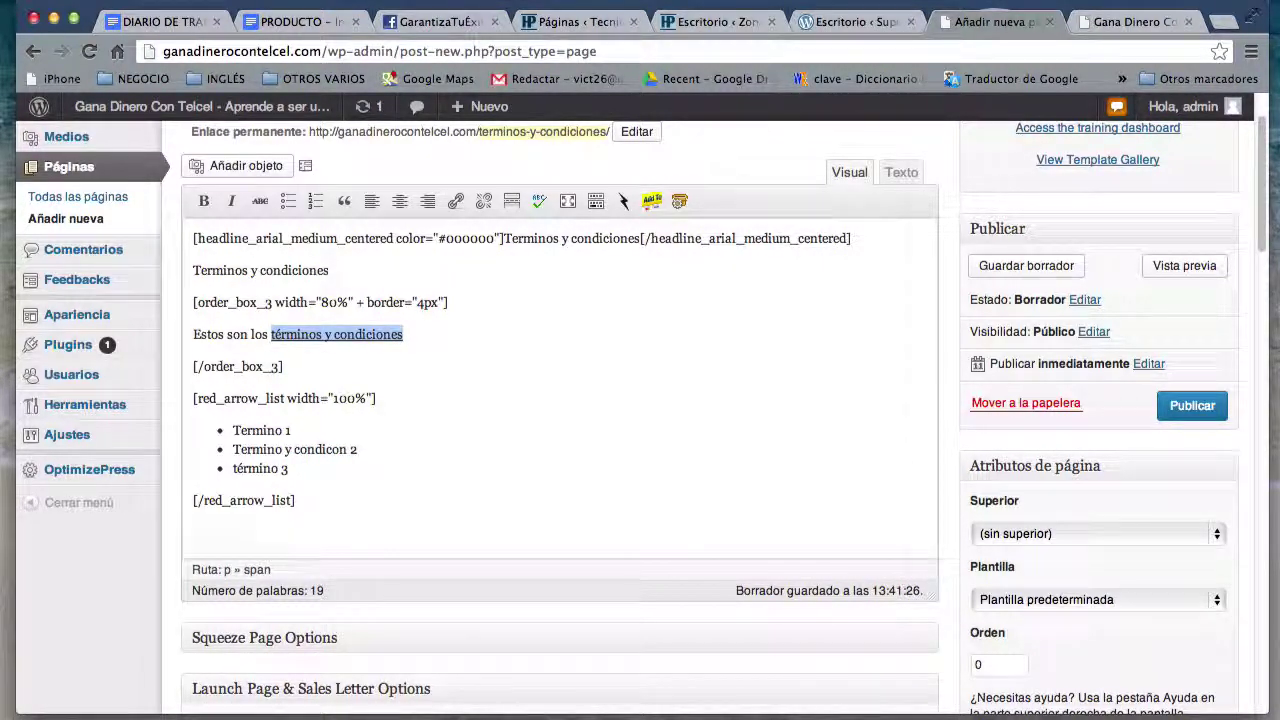
key(super+b)
key(Right)
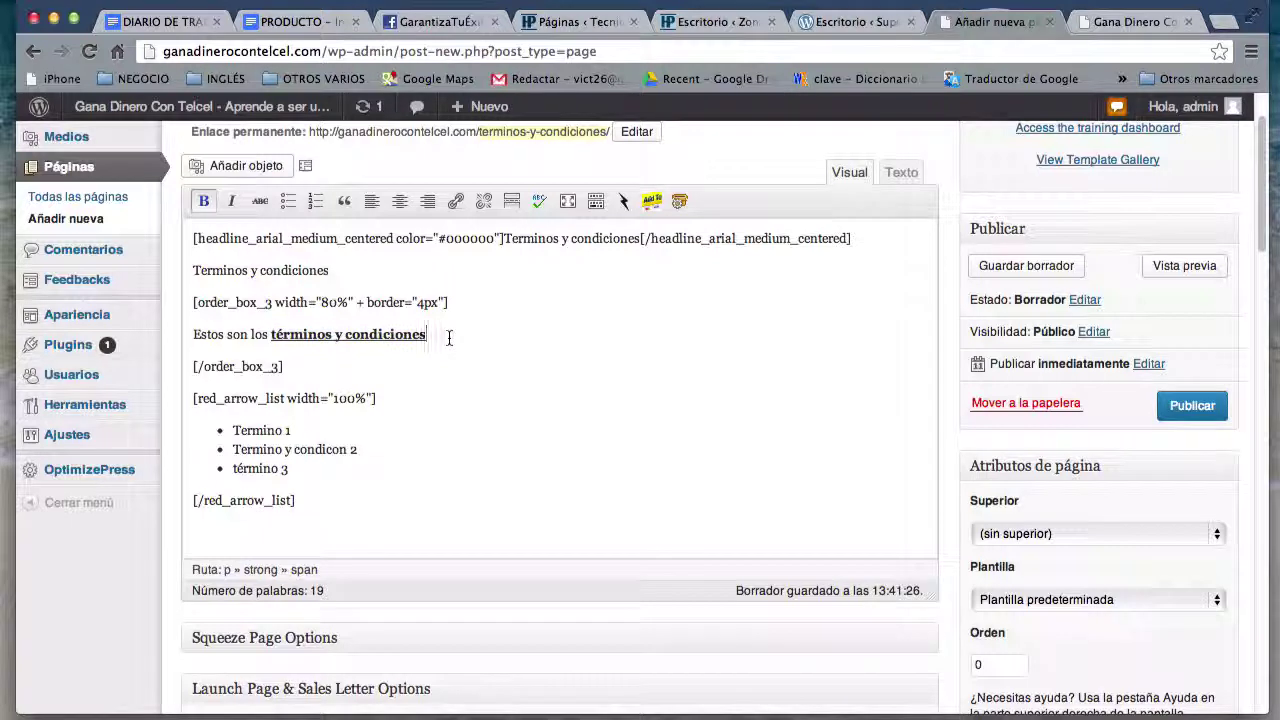
Step: Copy the complete headline shortcode line into the order box, directly above the "Estos son los términos y condiciones" sentence
click(303, 244)
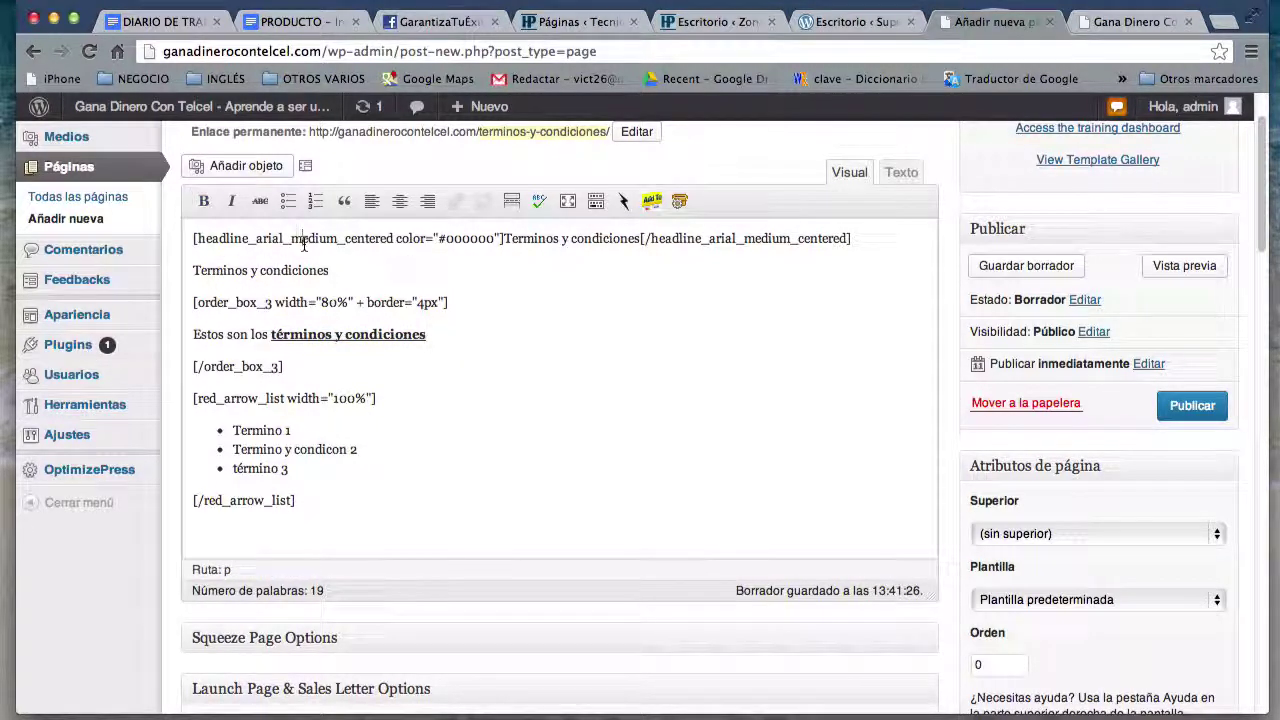
triple_click(303, 244)
key(super+c)
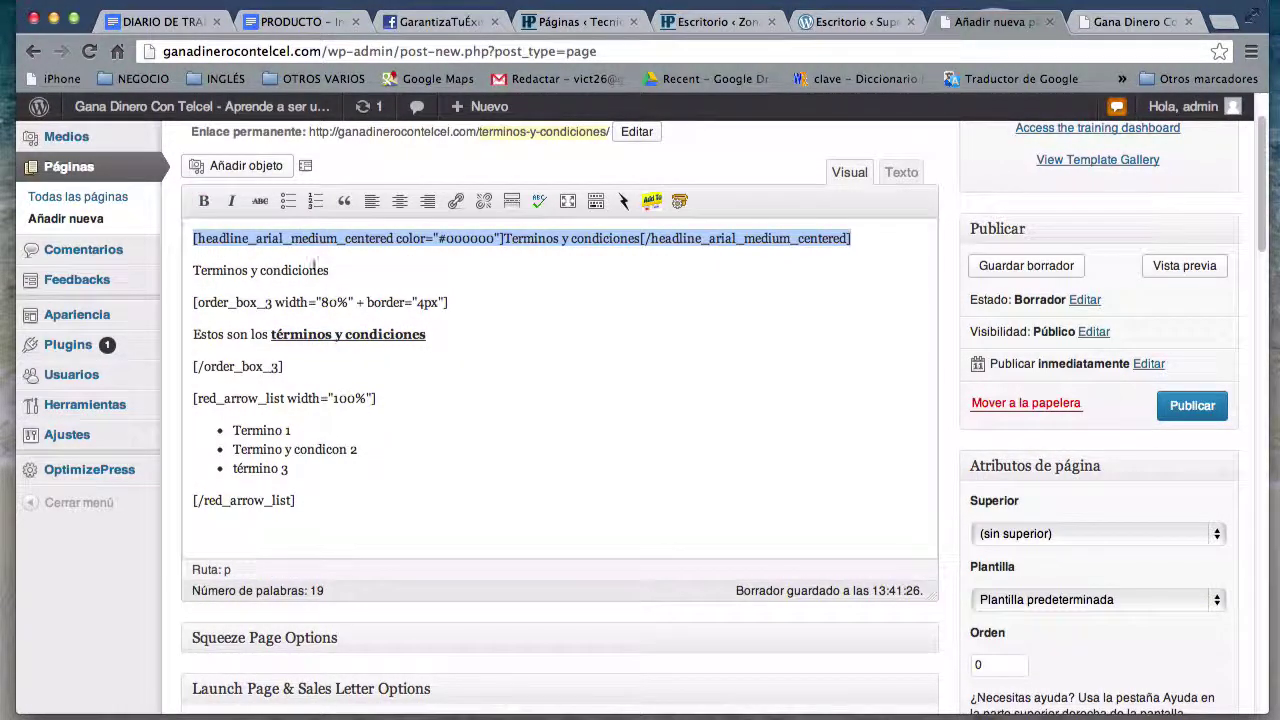
click(489, 303)
key(super+v)
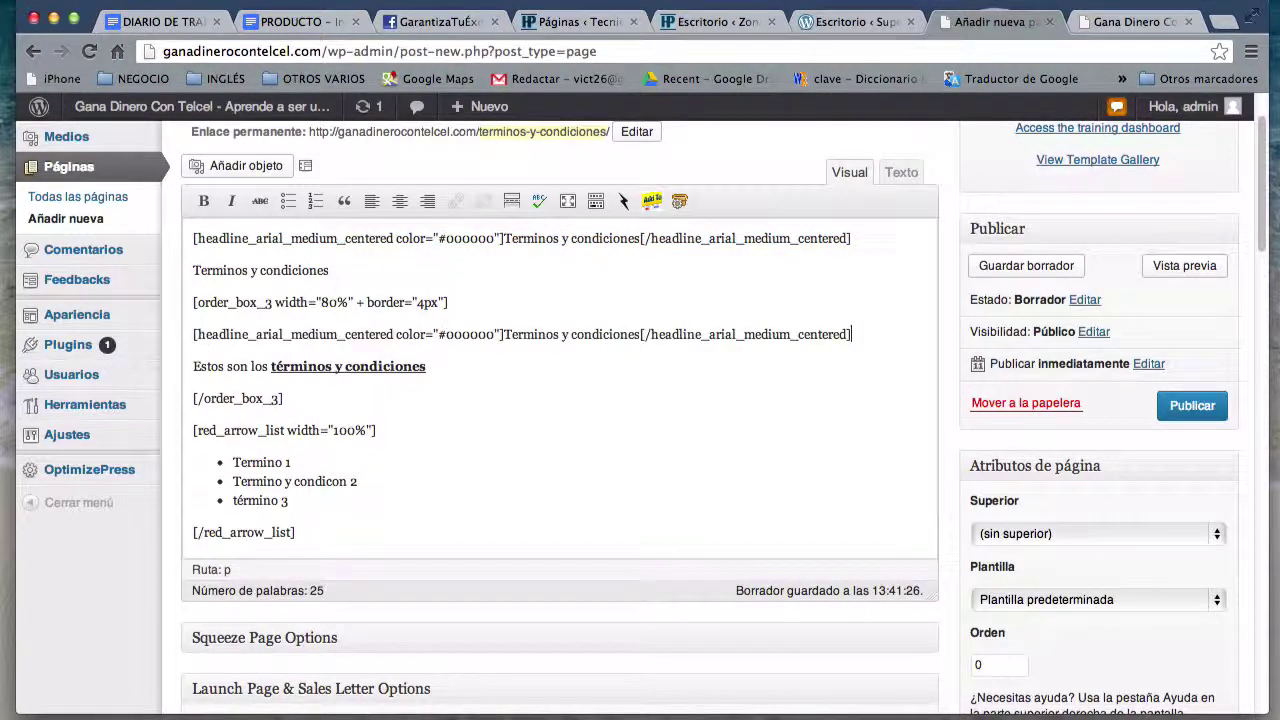
Step: Publish the Términos y Condiciones page
click(451, 270)
scroll(704, 414, up, 2)
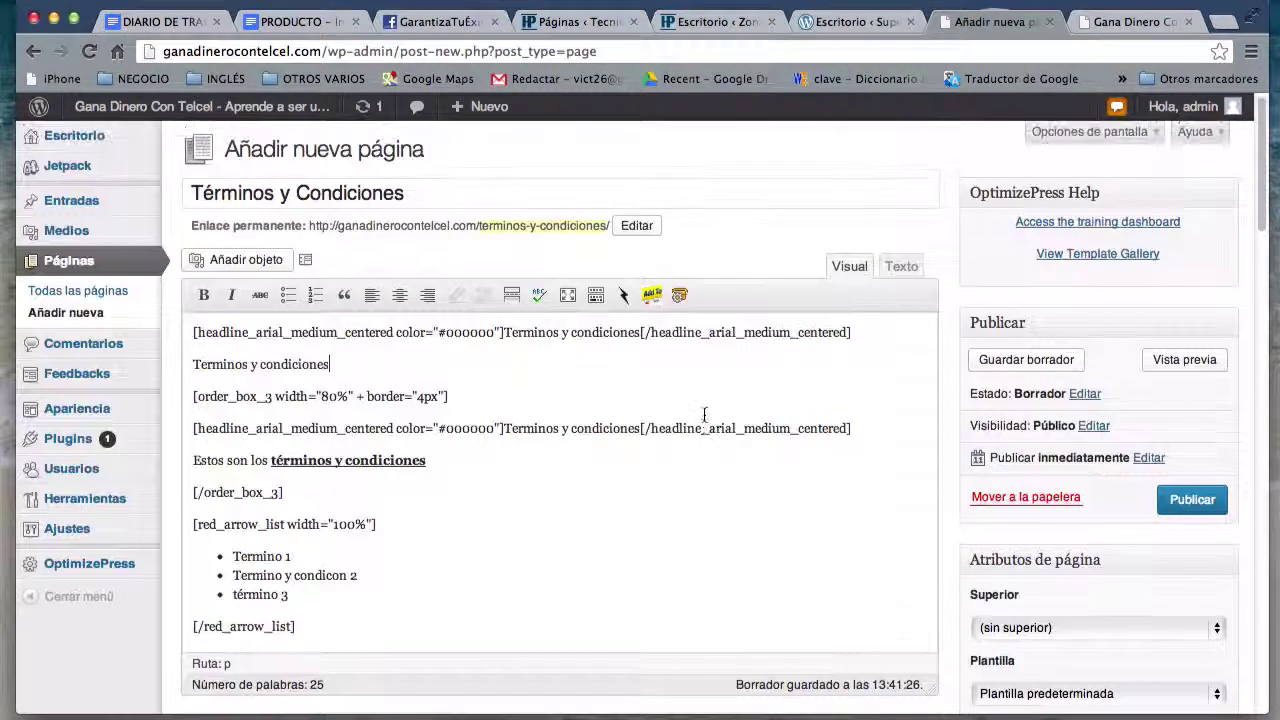
scroll(704, 414, down, 3)
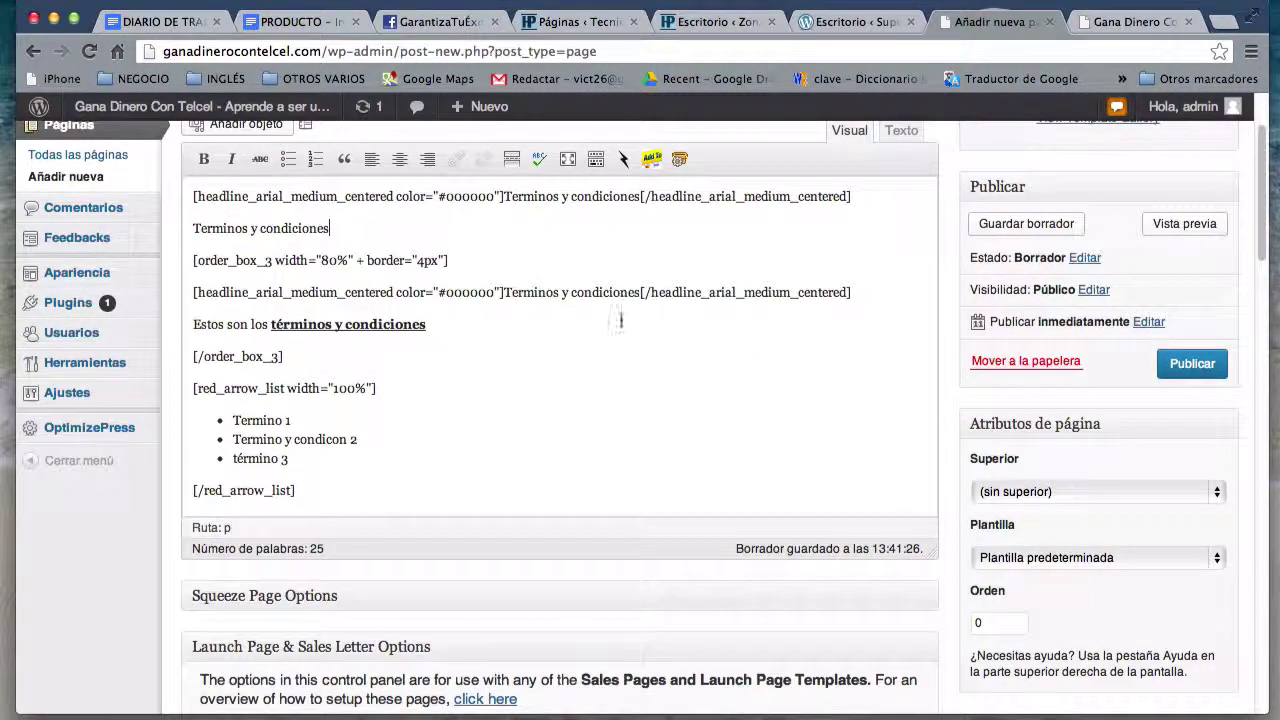
click(1205, 362)
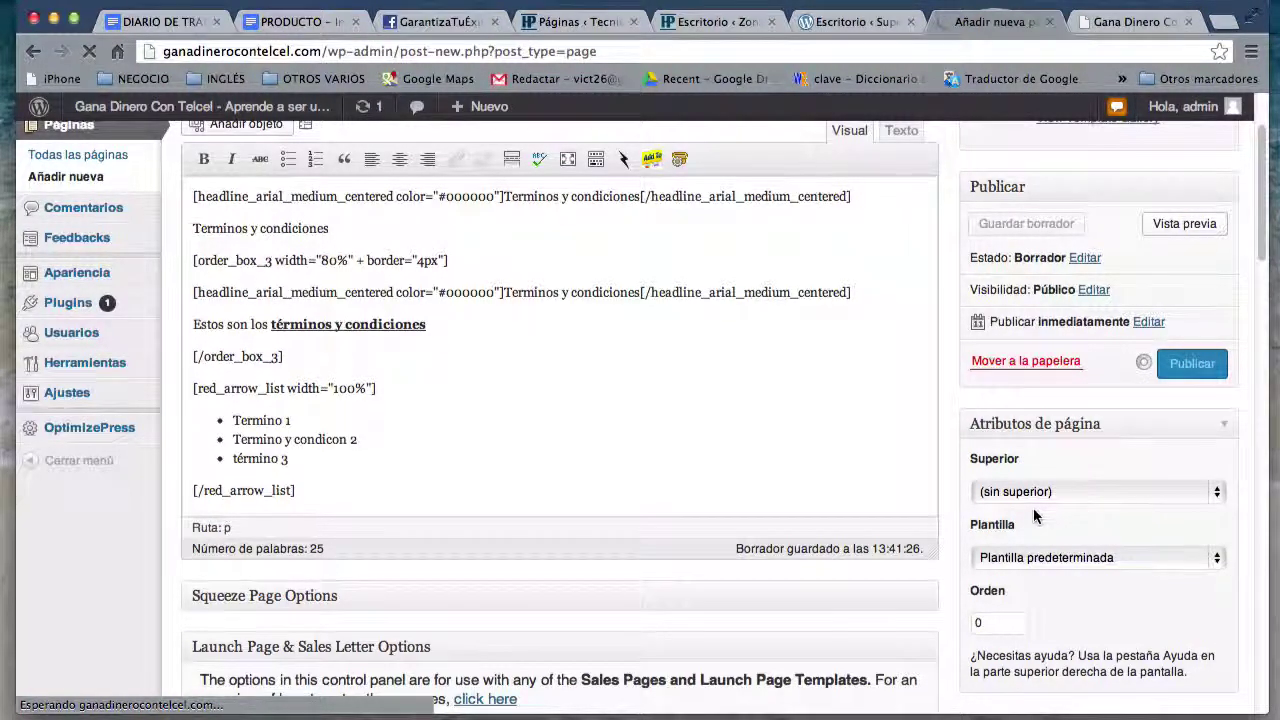
scroll(1033, 515, up, 3)
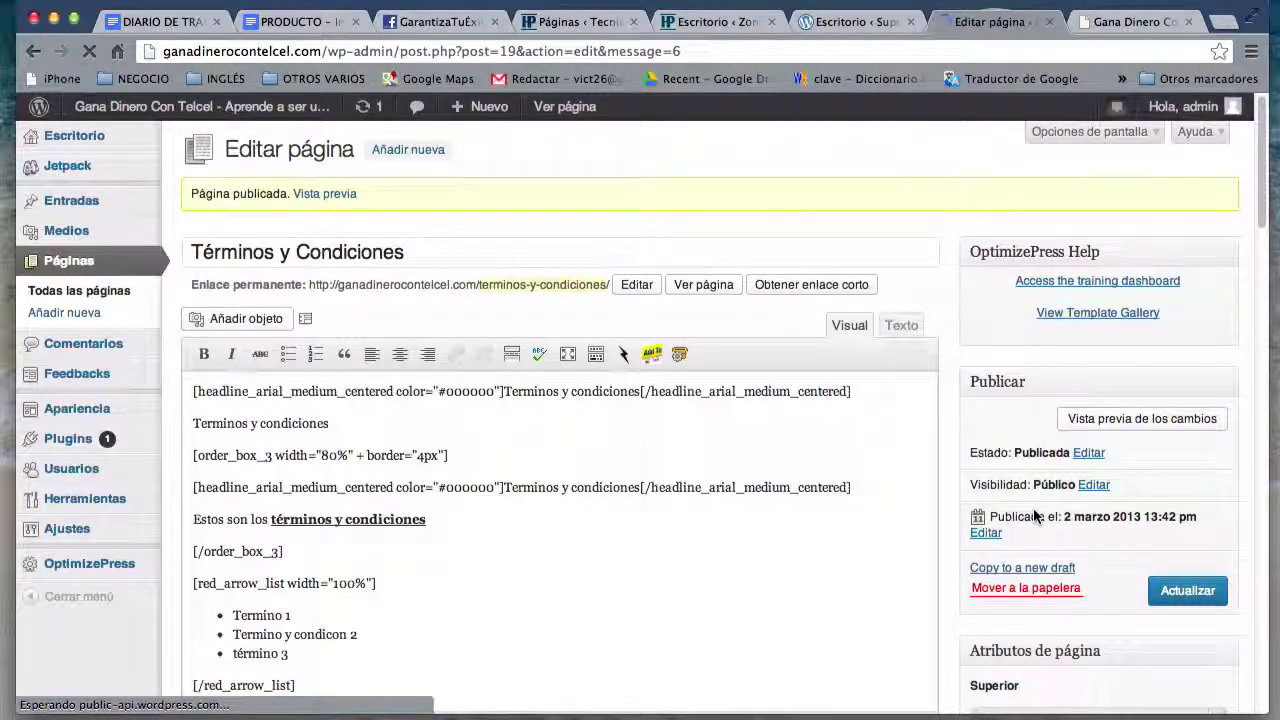
Step: Choose Blog Page Design as the template of the Términos y Condiciones page
scroll(1035, 516, down, 2)
scroll(1035, 516, down, 4)
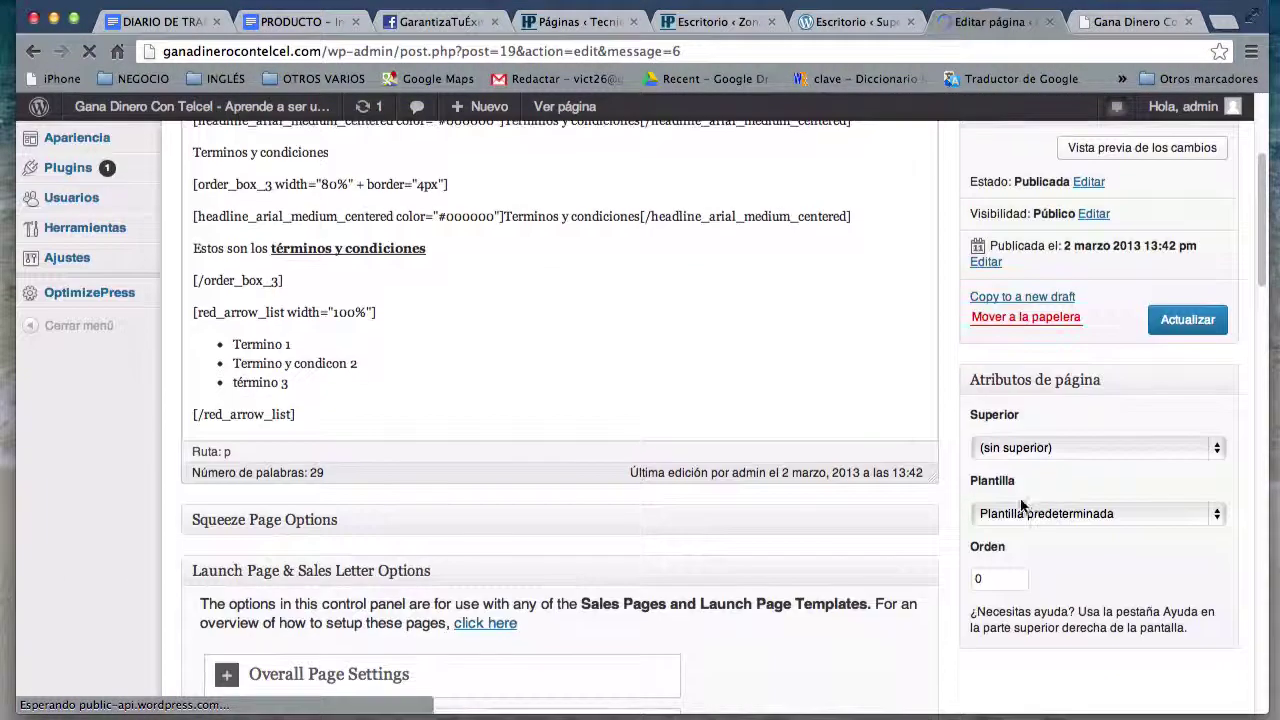
click(1212, 513)
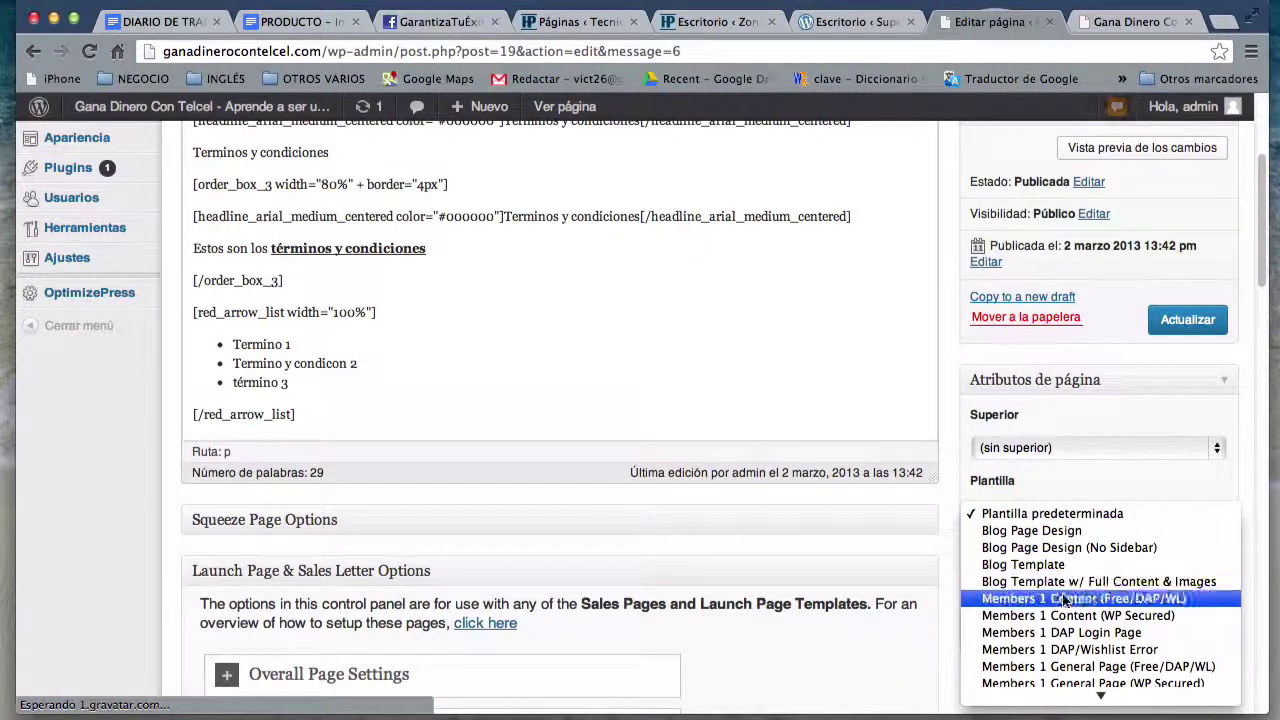
scroll(1113, 660, down, 1)
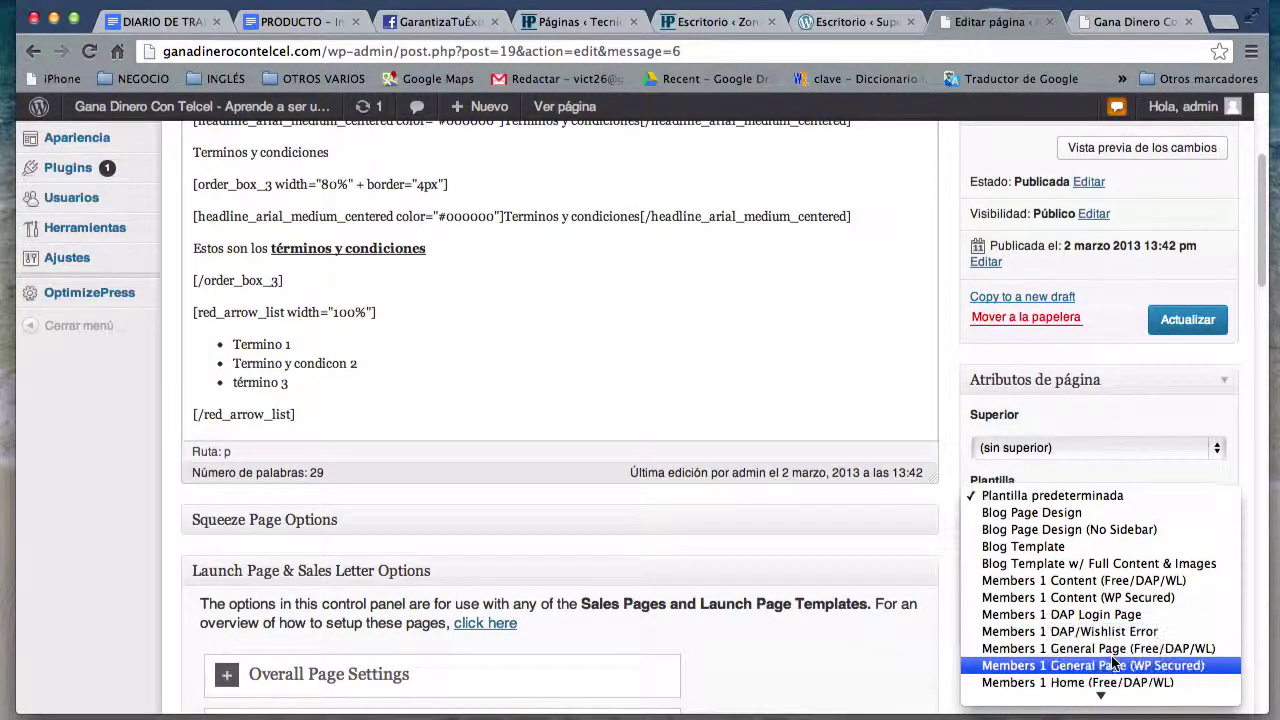
click(1096, 514)
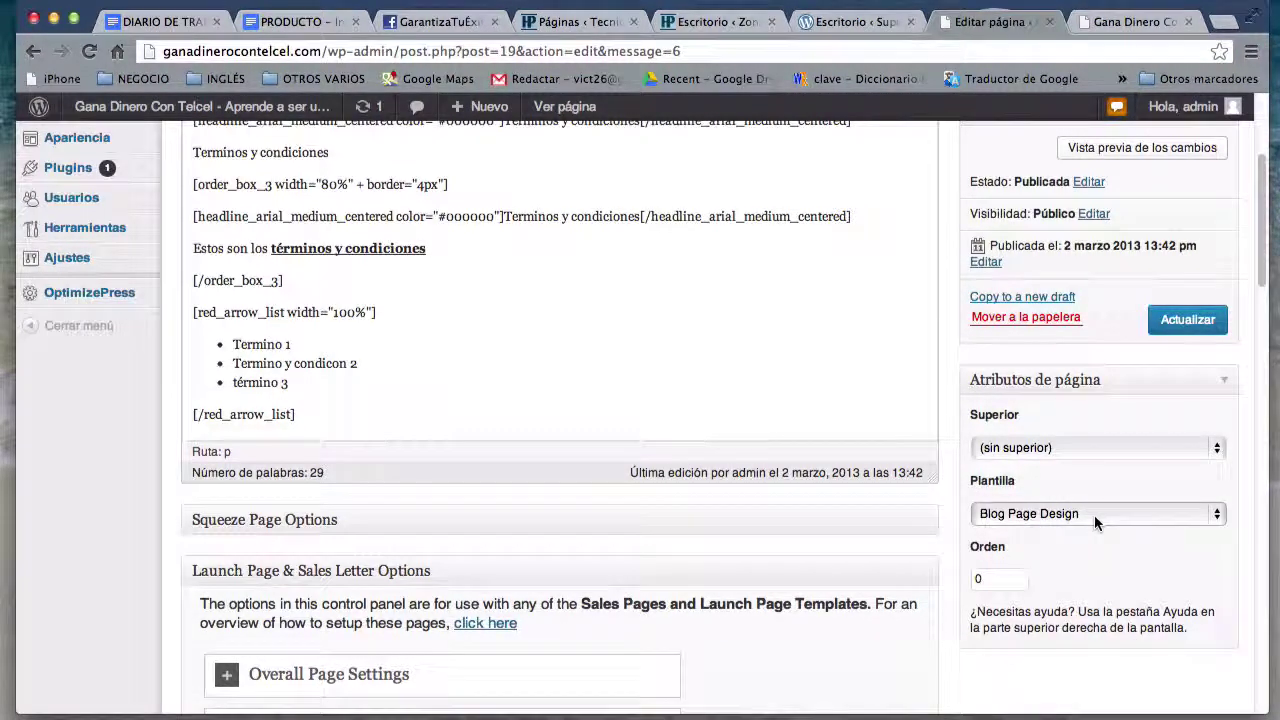
scroll(1095, 565, down, 5)
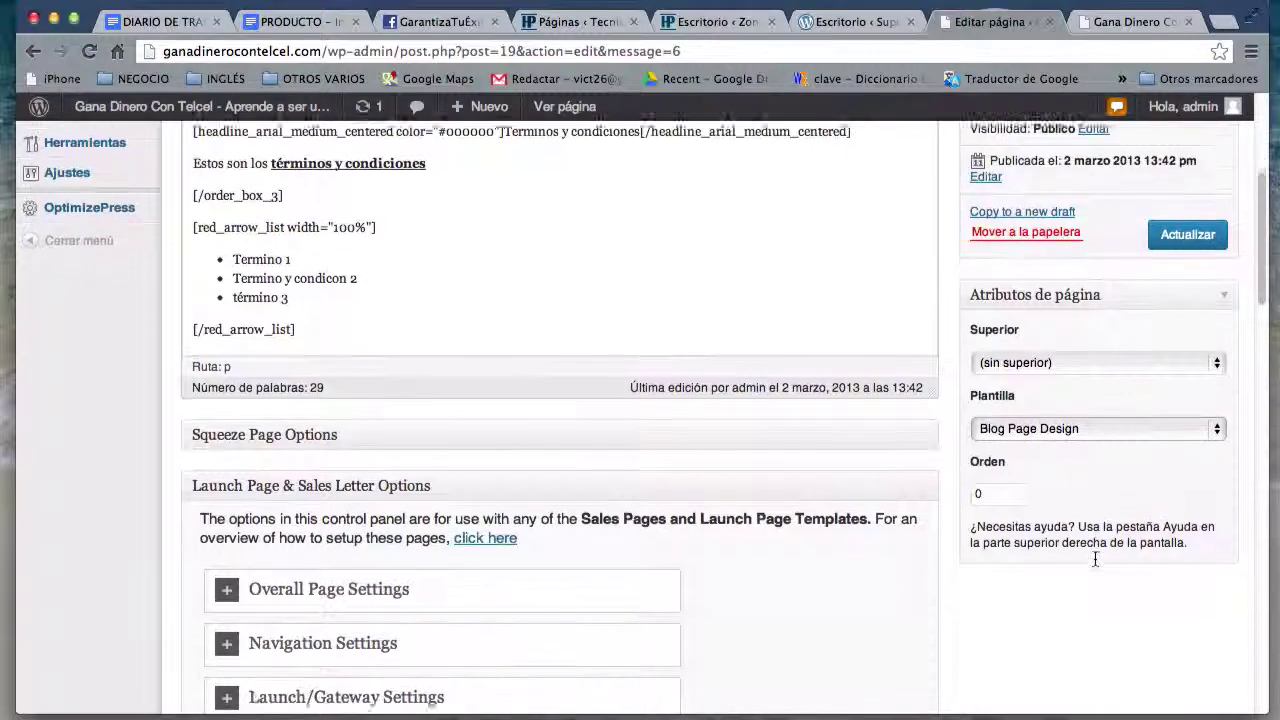
Step: Examine the Navigation Settings in the page's Launch Page & Sales Letter Options
scroll(1095, 565, up, 10)
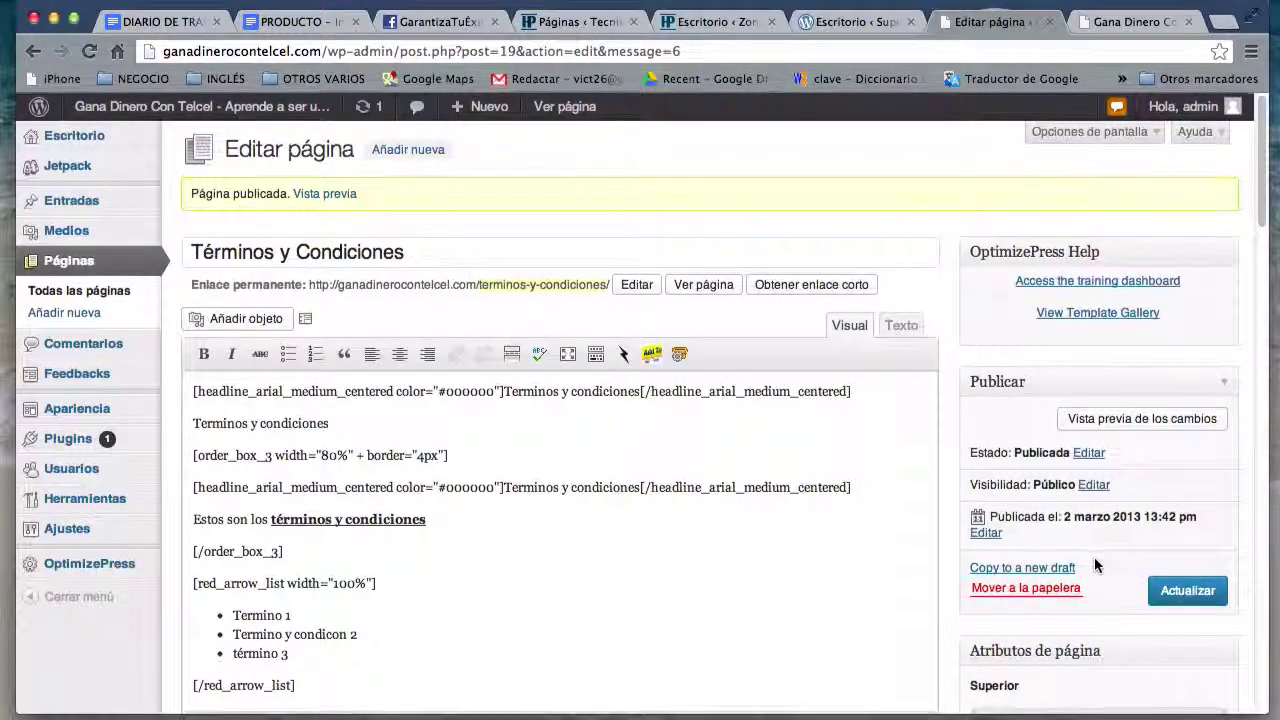
scroll(1095, 565, down, 3)
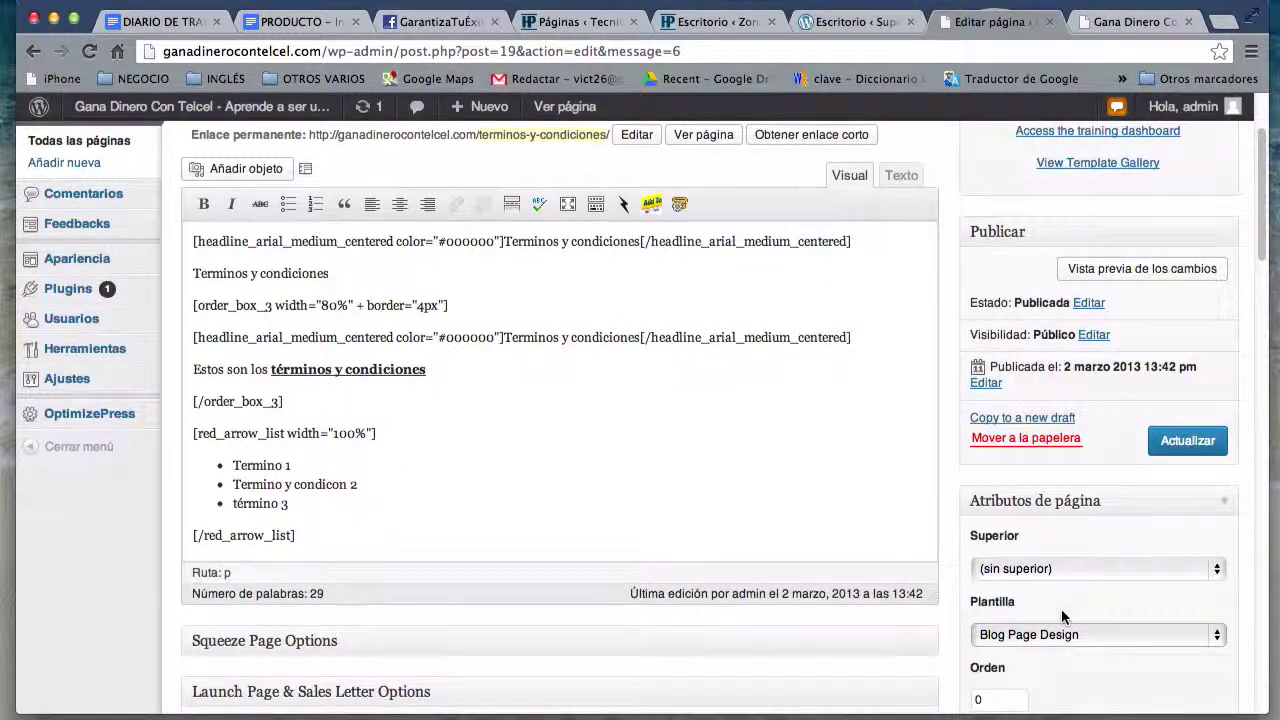
scroll(1061, 609, down, 5)
scroll(1061, 609, right, 1)
scroll(1061, 609, down, 5)
scroll(1061, 609, left, 1)
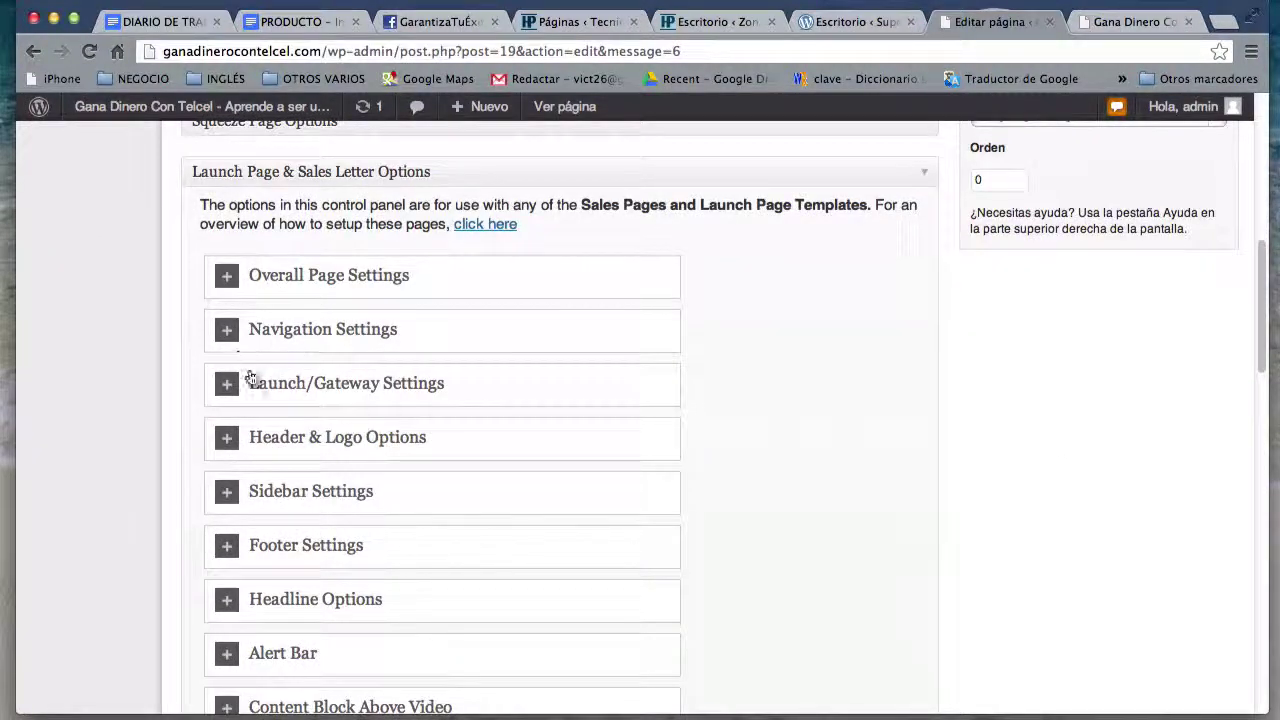
click(228, 333)
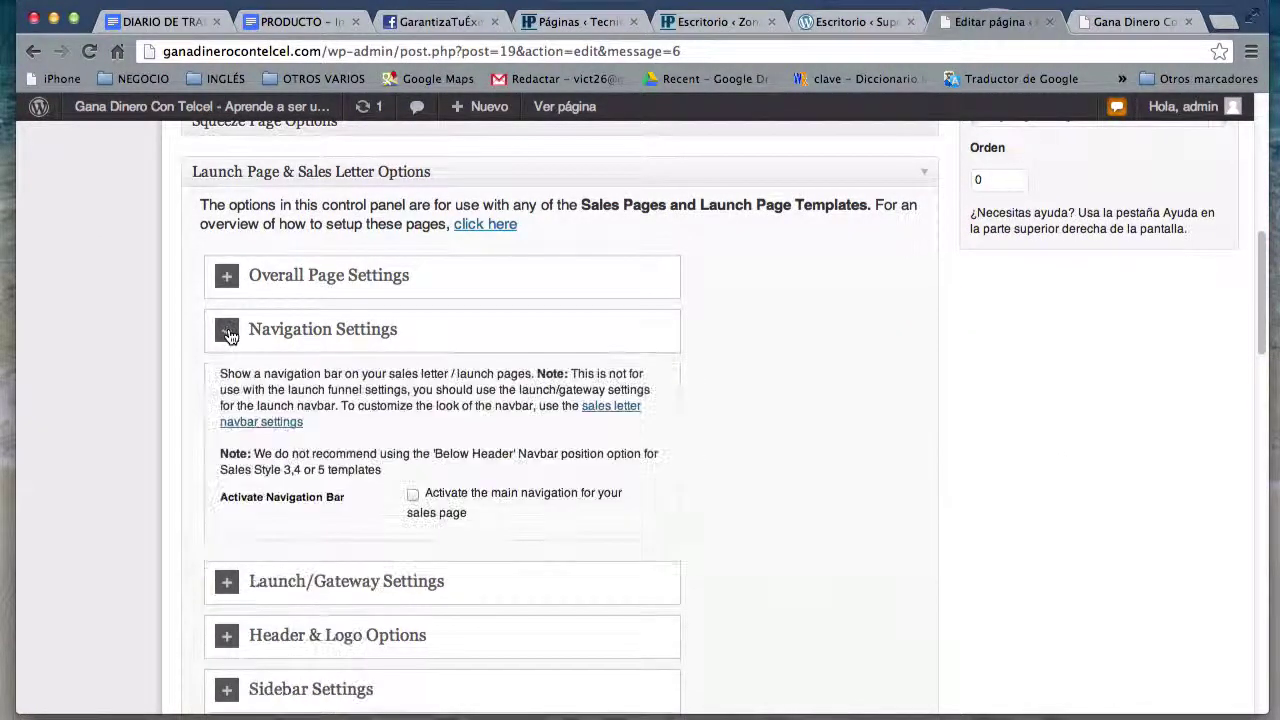
click(228, 333)
click(228, 330)
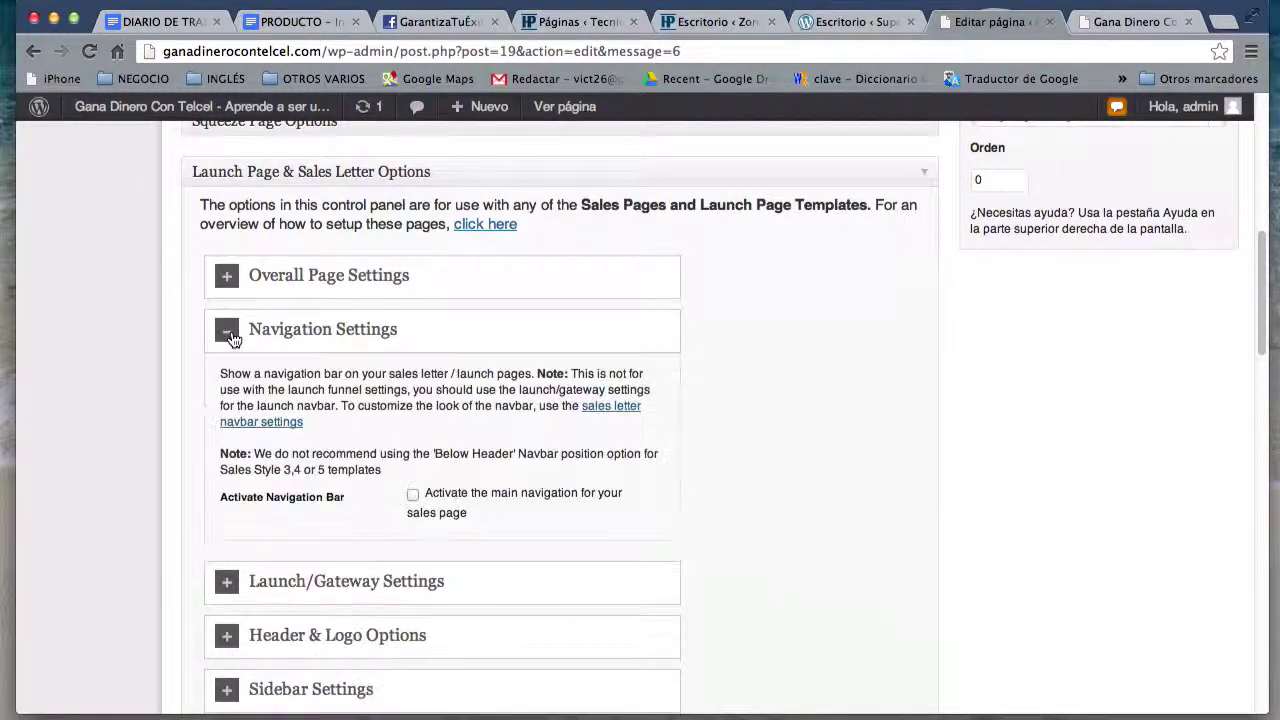
click(229, 335)
Step: Examine the Overall Page Settings, including the font, background and Facebook sharing fields, and collapse the section
click(229, 286)
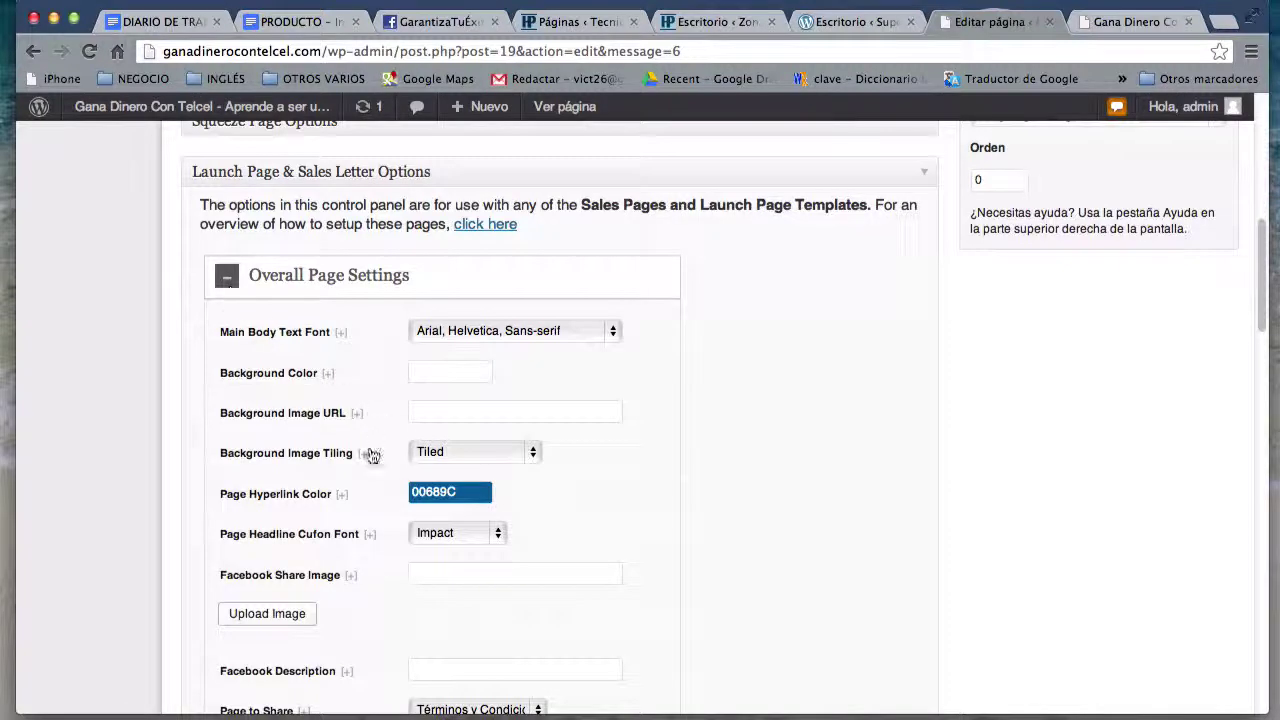
scroll(357, 480, down, 3)
scroll(358, 480, up, 2)
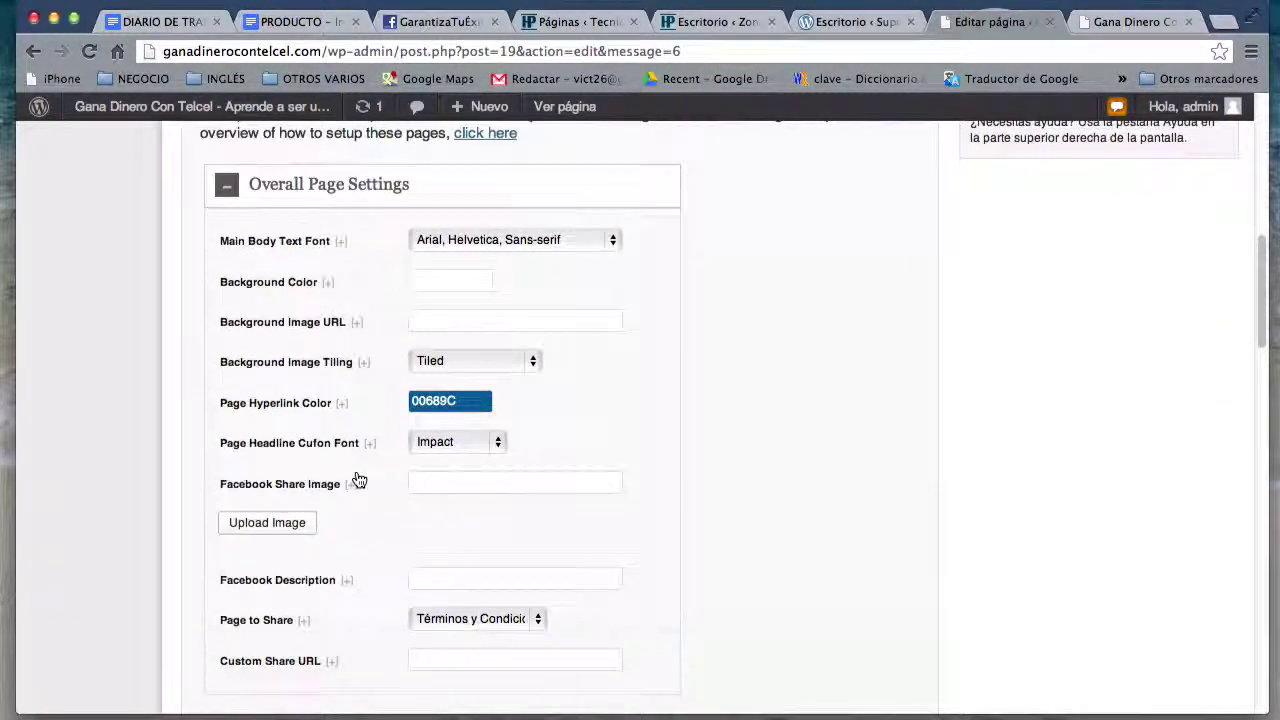
scroll(358, 480, up, 2)
click(229, 300)
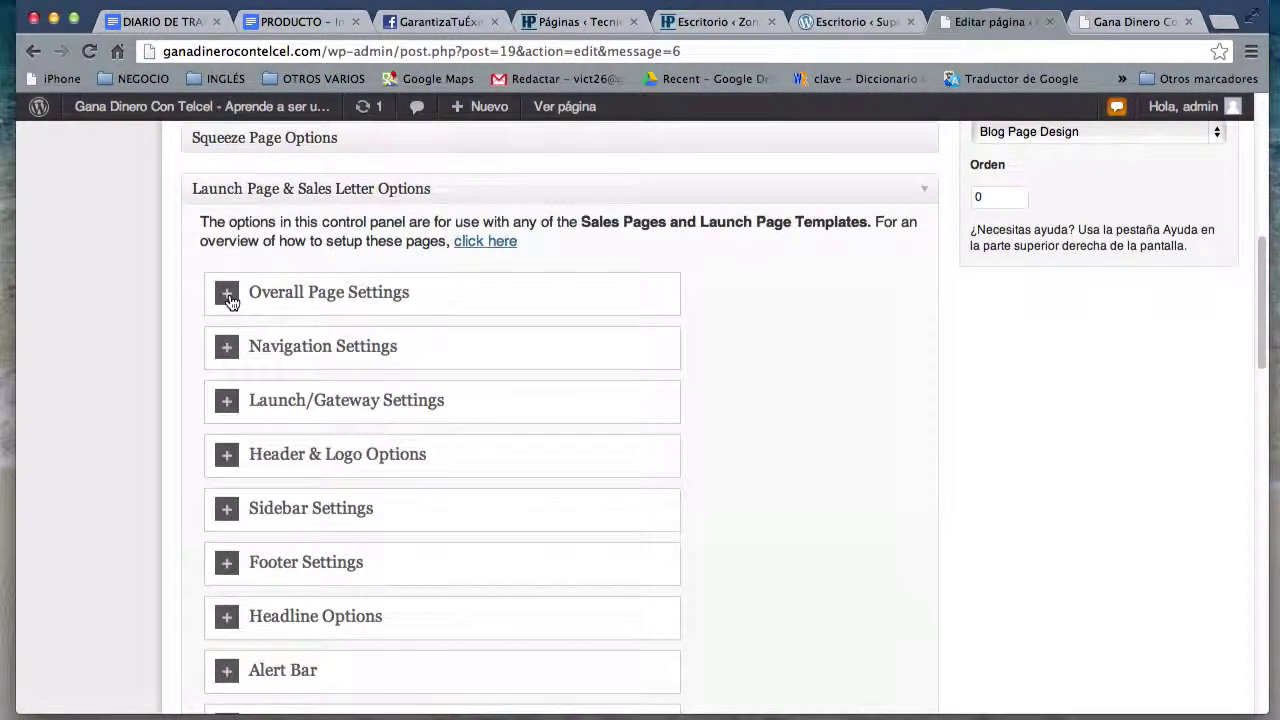
click(229, 300)
scroll(357, 500, down, 2)
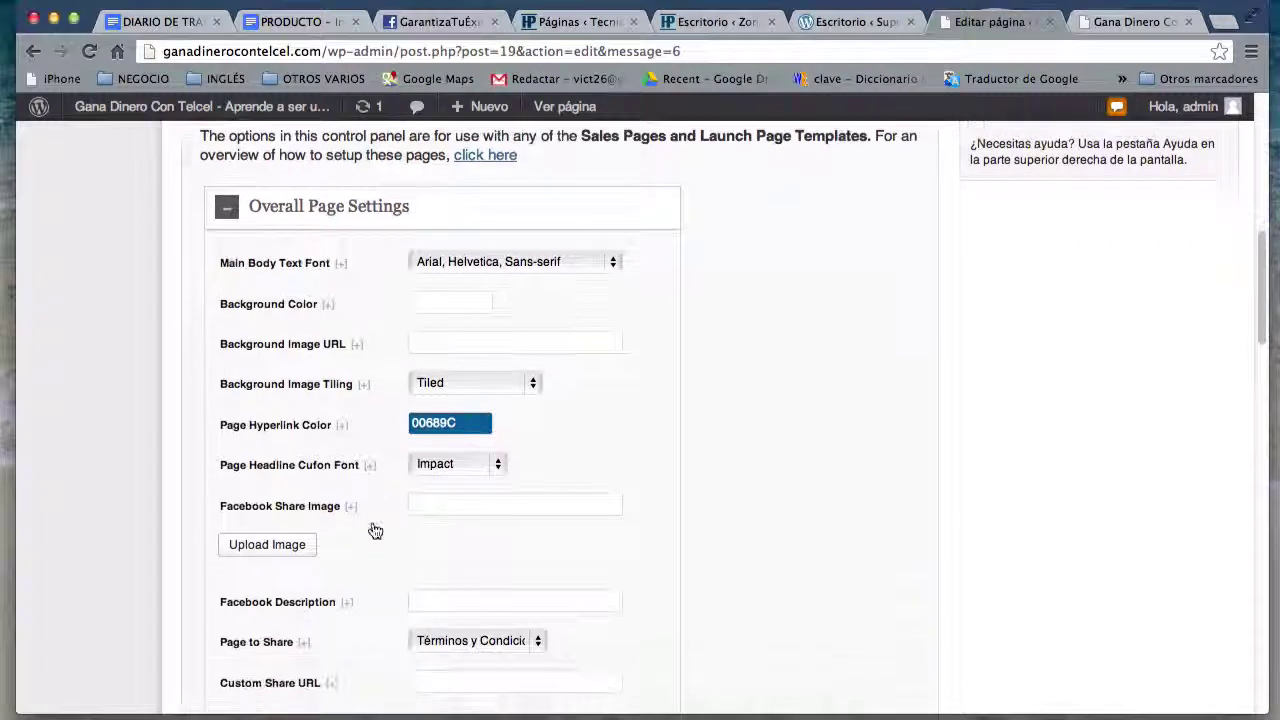
click(476, 502)
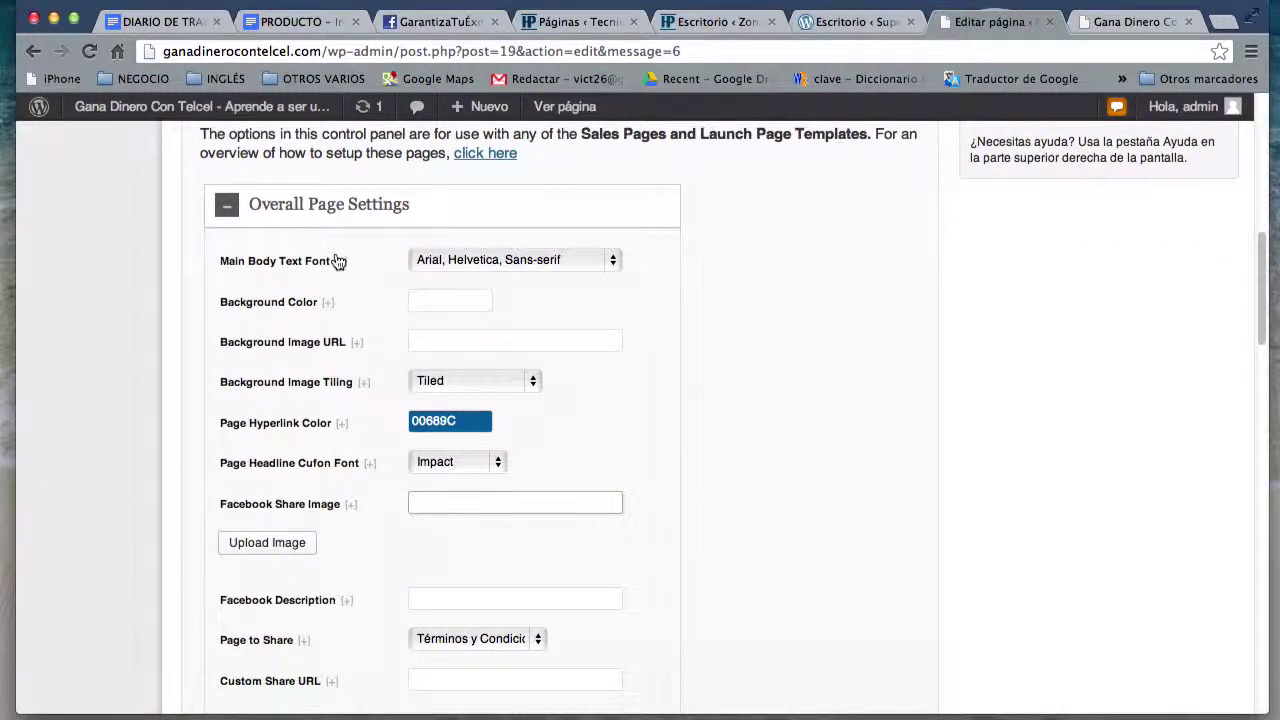
scroll(310, 337, down, 2)
scroll(322, 331, up, 1)
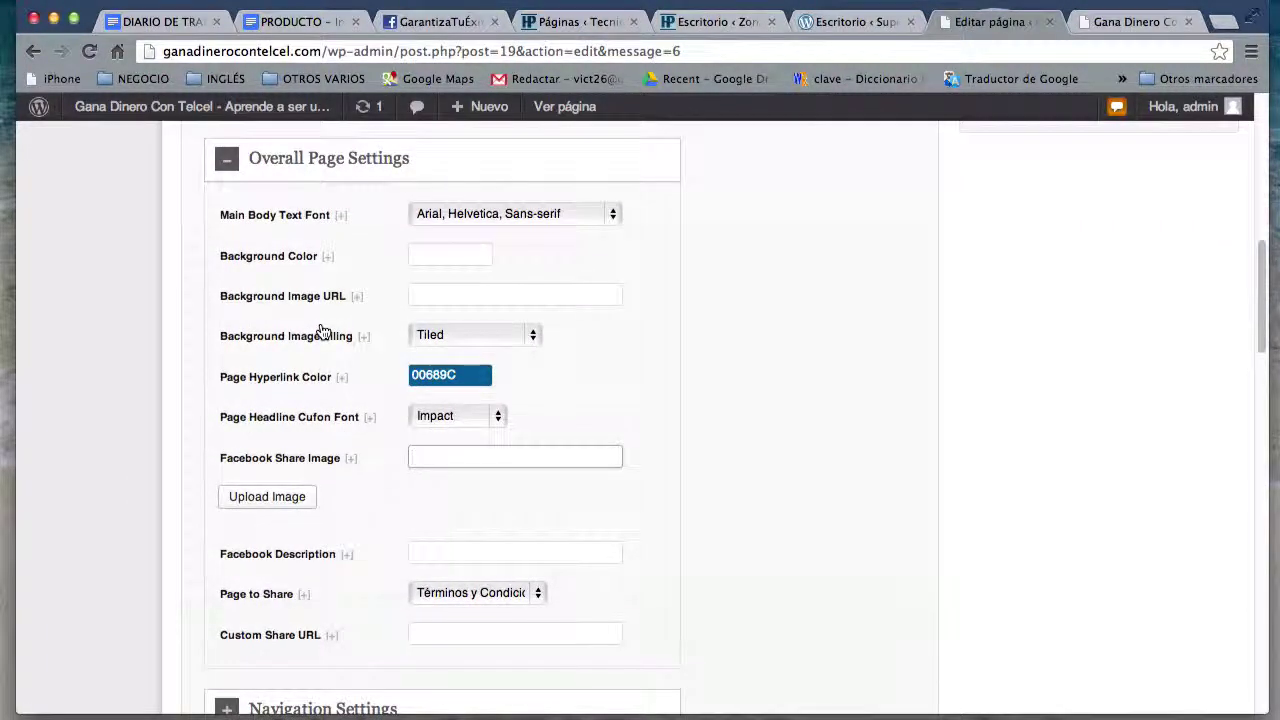
scroll(322, 331, up, 2)
click(228, 217)
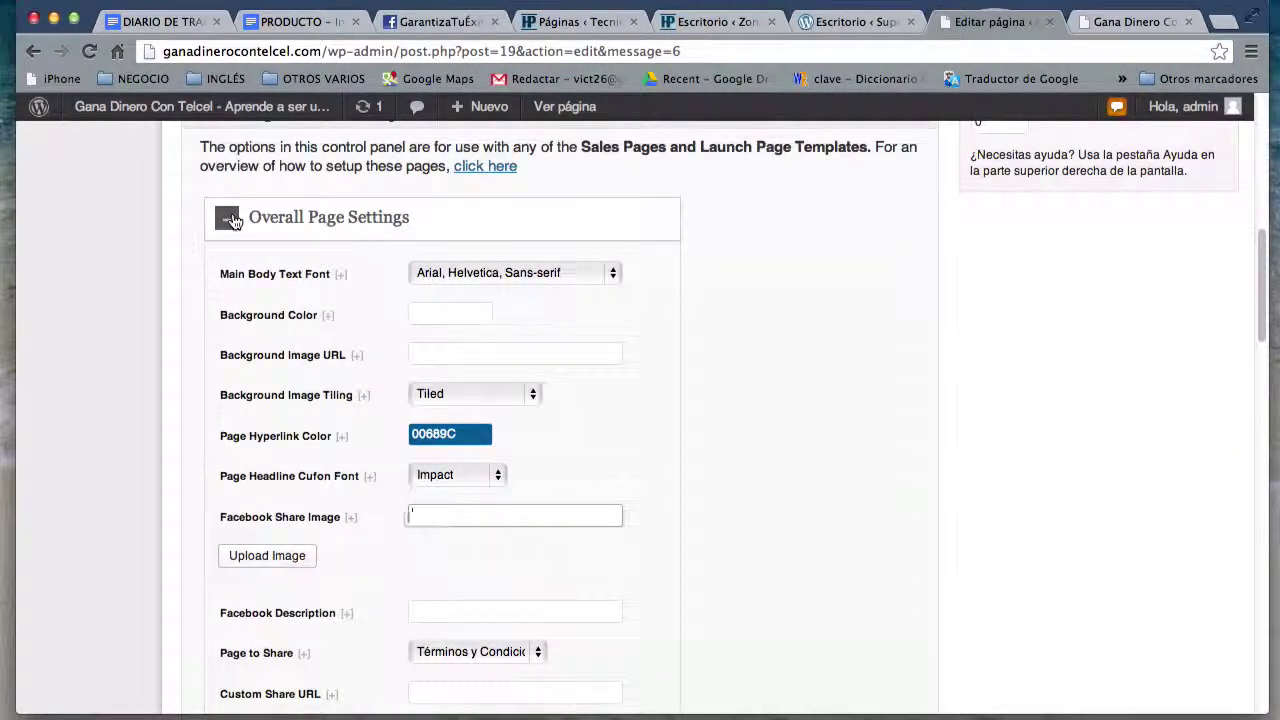
Step: Review the Header & Logo Options, covering the custom header image and custom header text settings
click(227, 383)
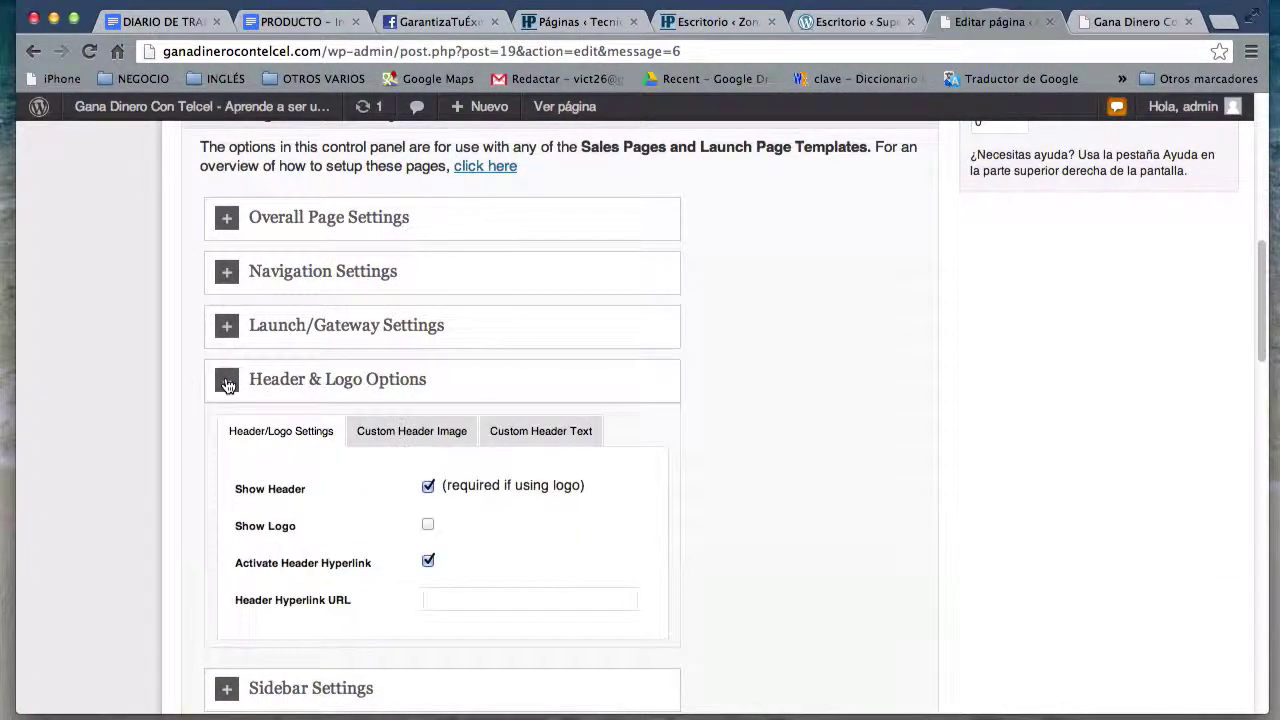
click(433, 437)
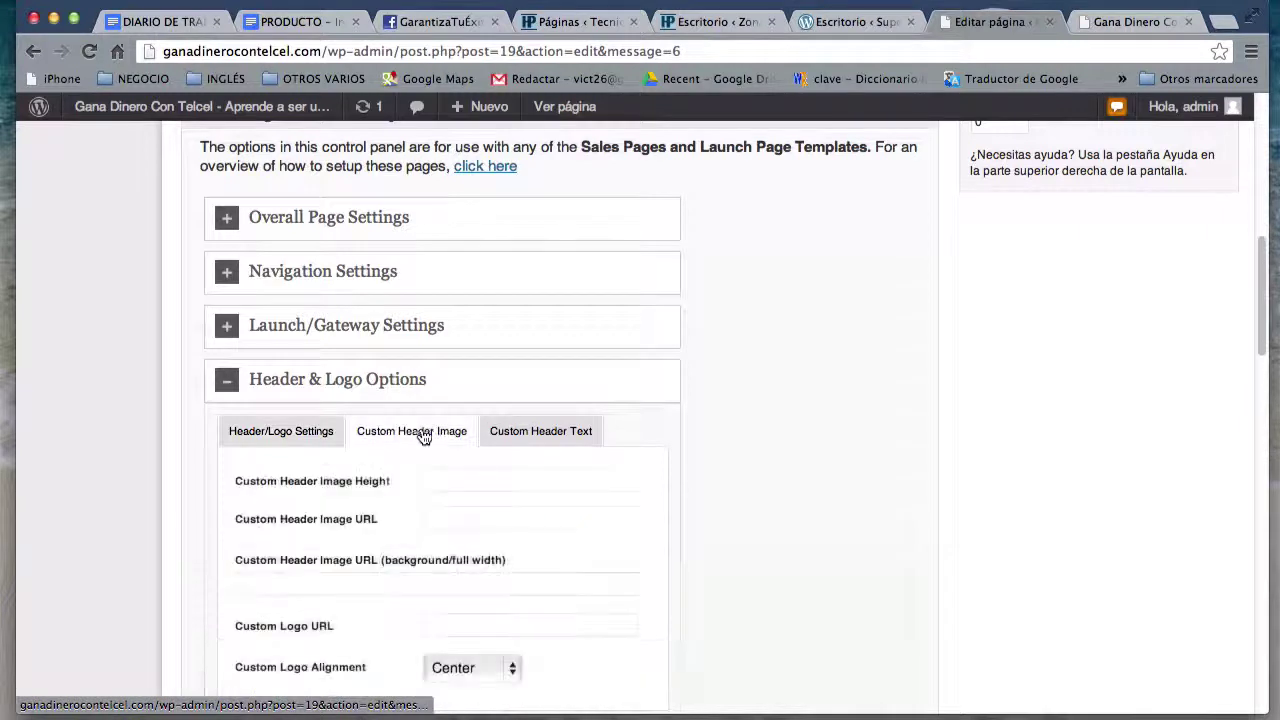
click(496, 430)
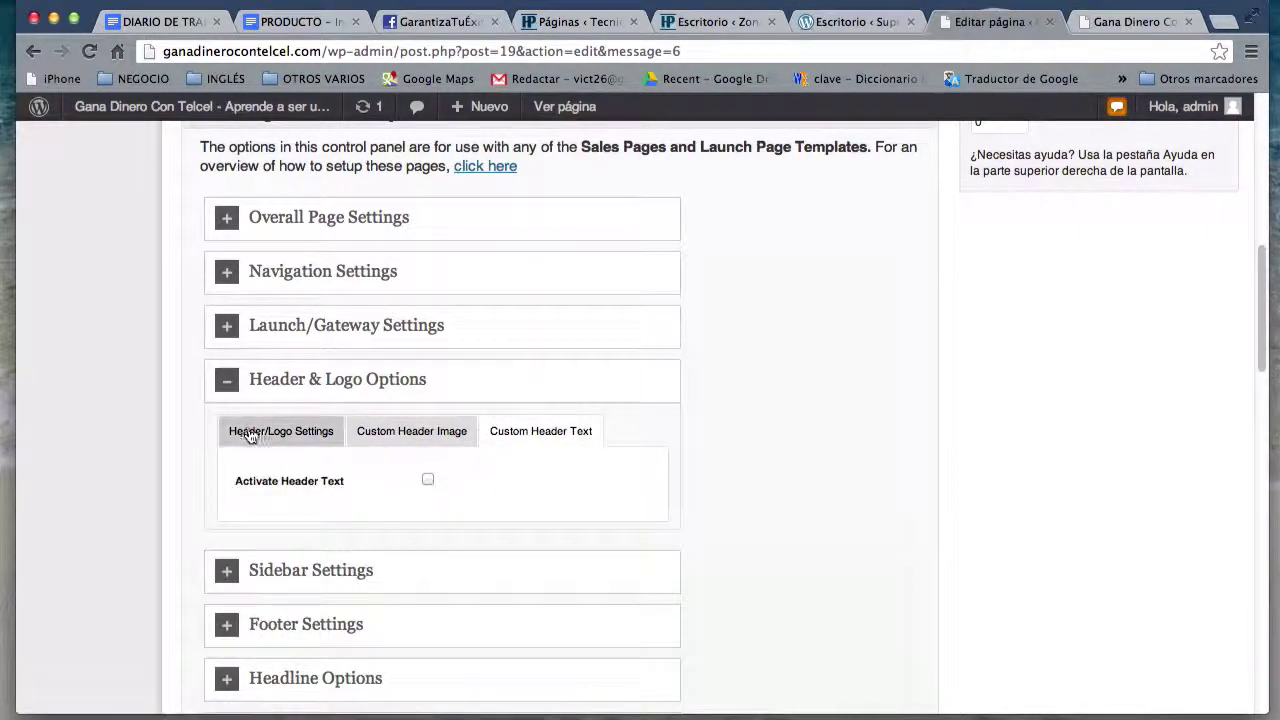
click(229, 390)
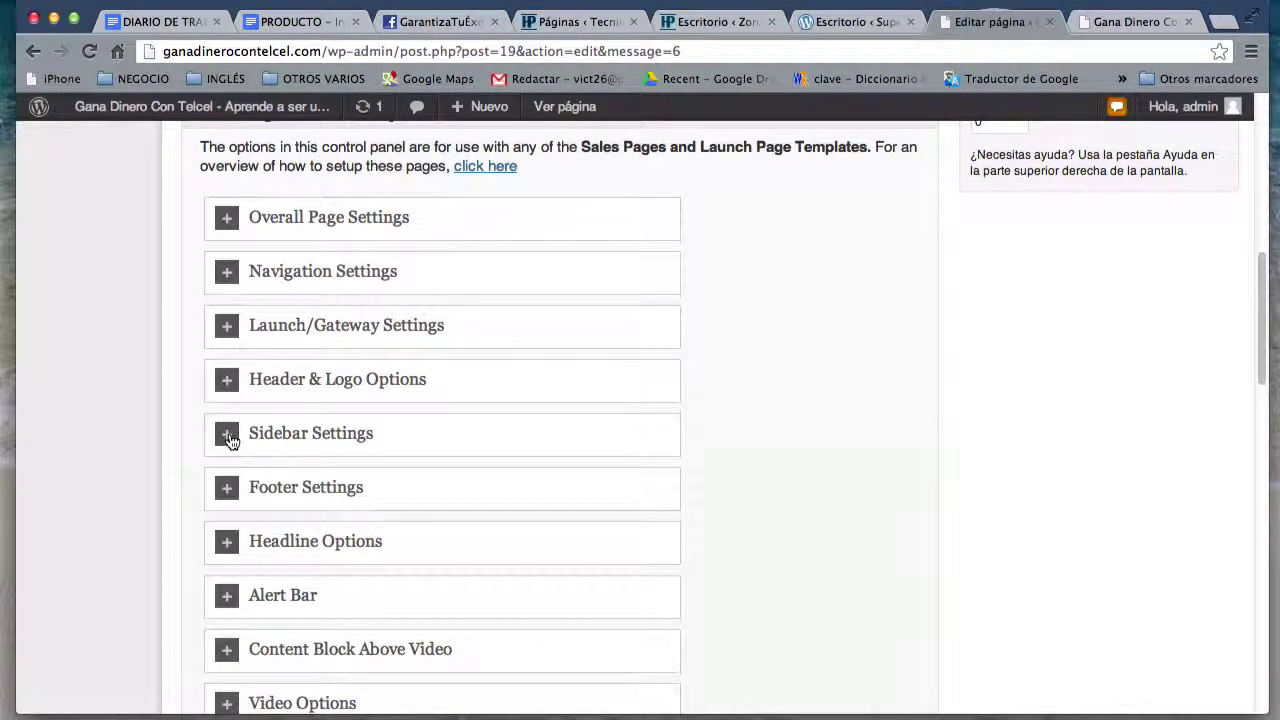
Step: Set the sidebar to show on the page to Sidebar 5 in the Sidebar Settings
click(228, 437)
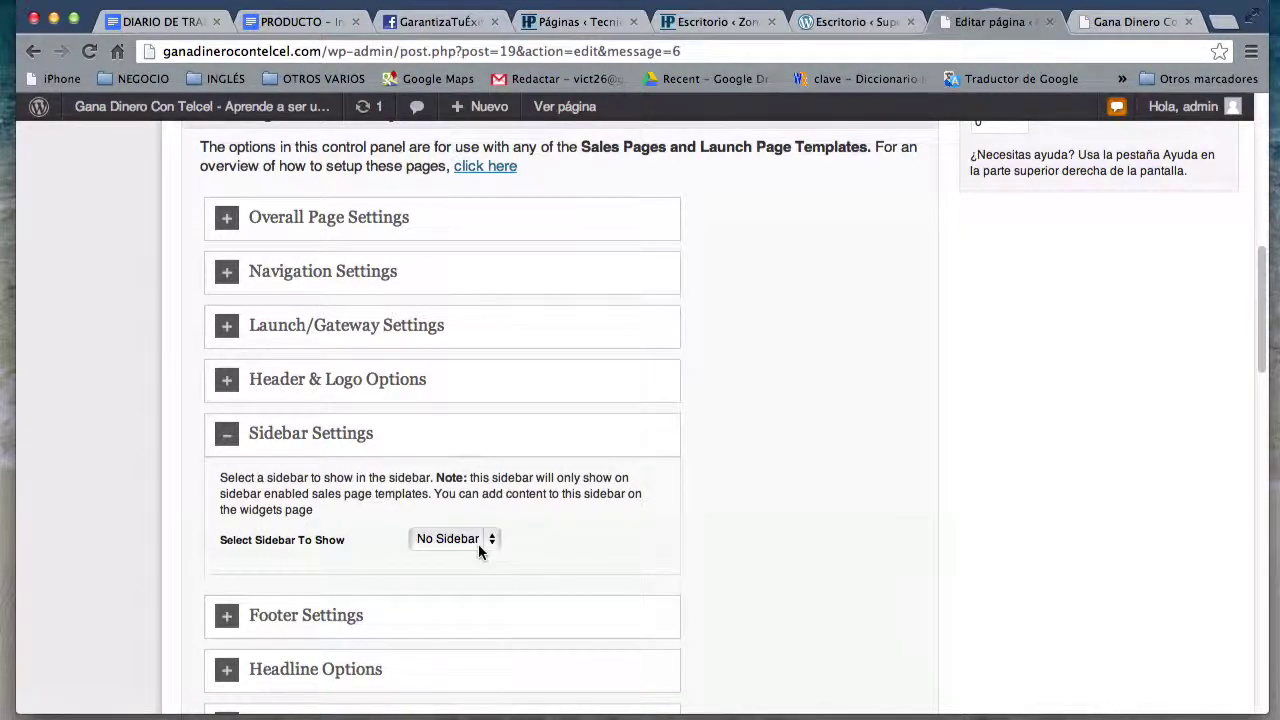
click(477, 549)
click(230, 437)
click(230, 437)
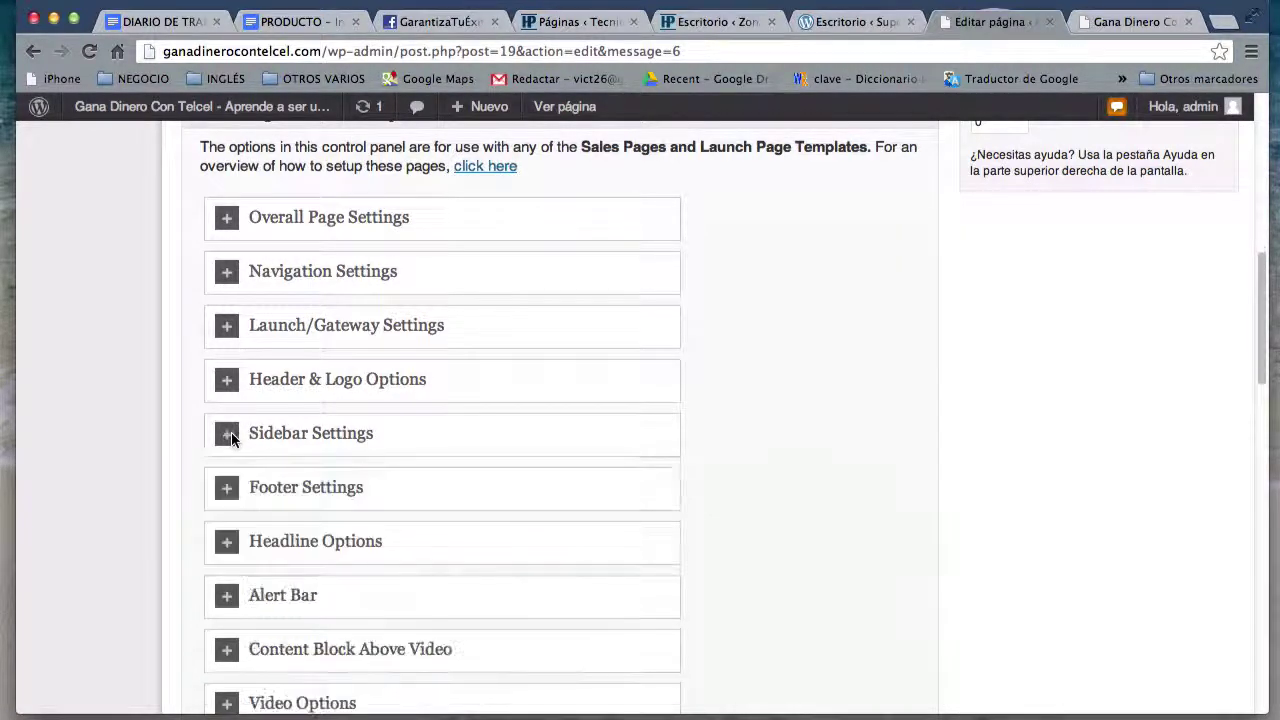
scroll(232, 465, down, 3)
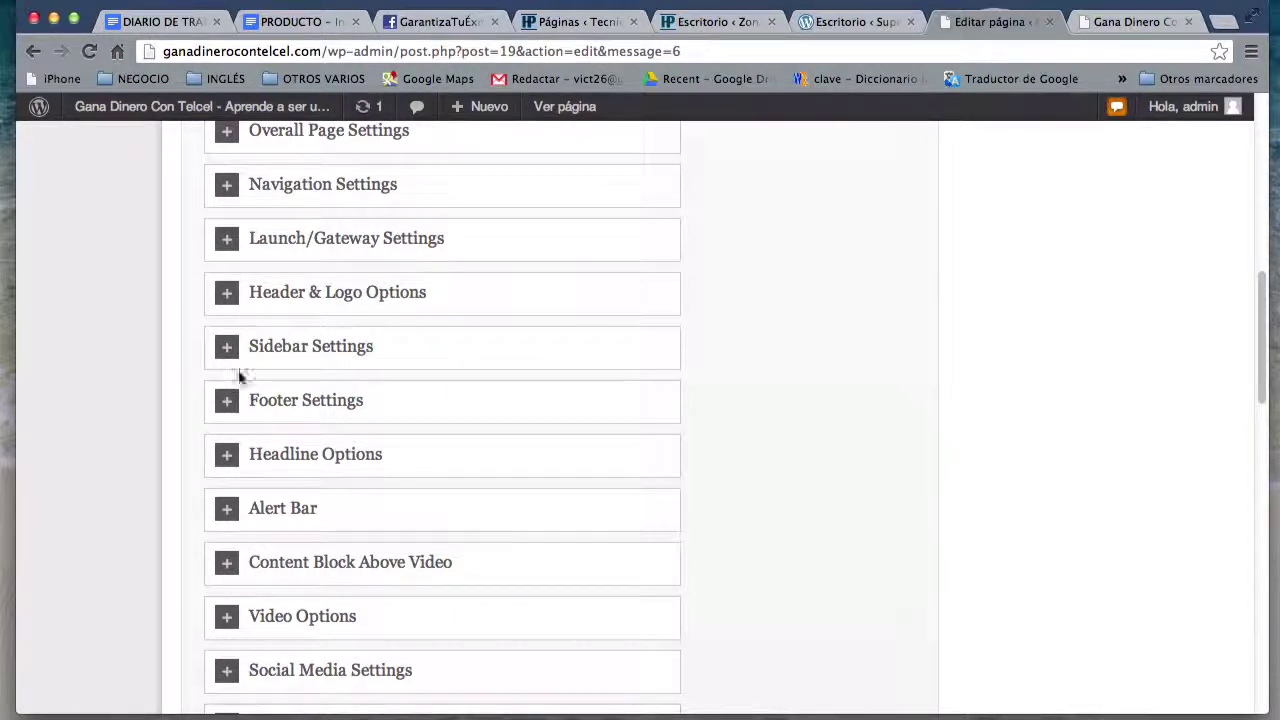
click(228, 350)
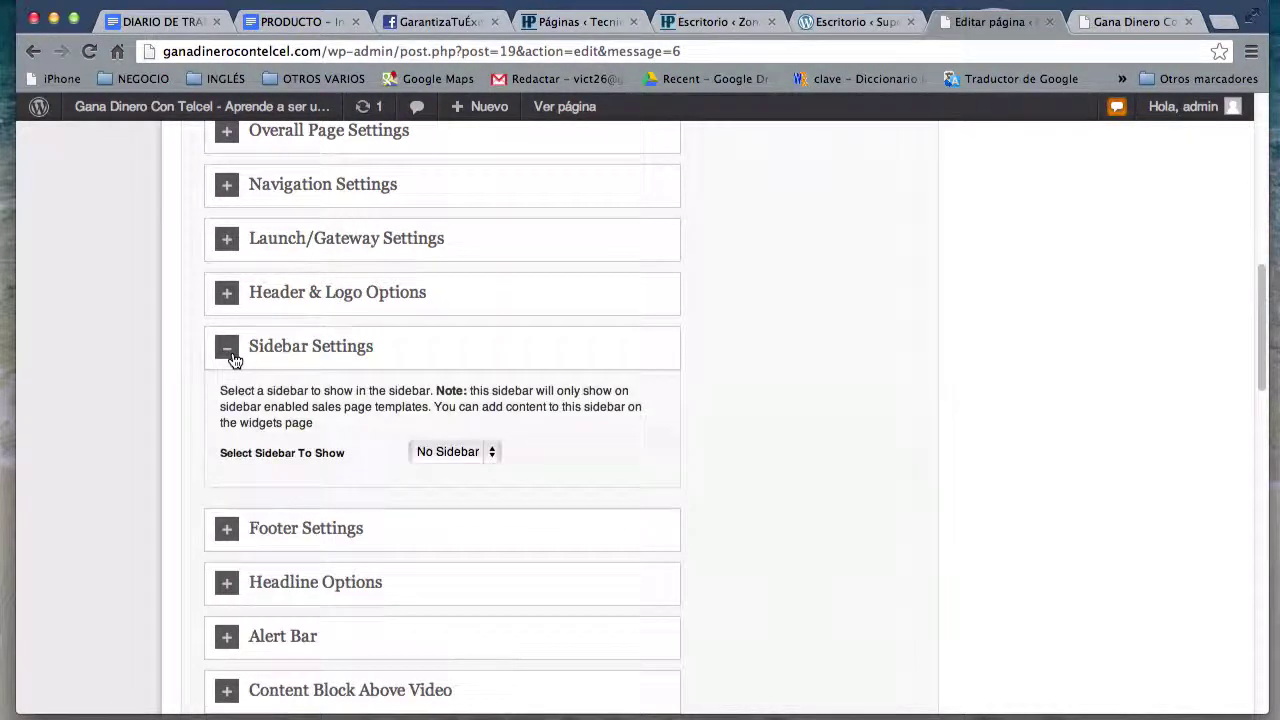
click(476, 458)
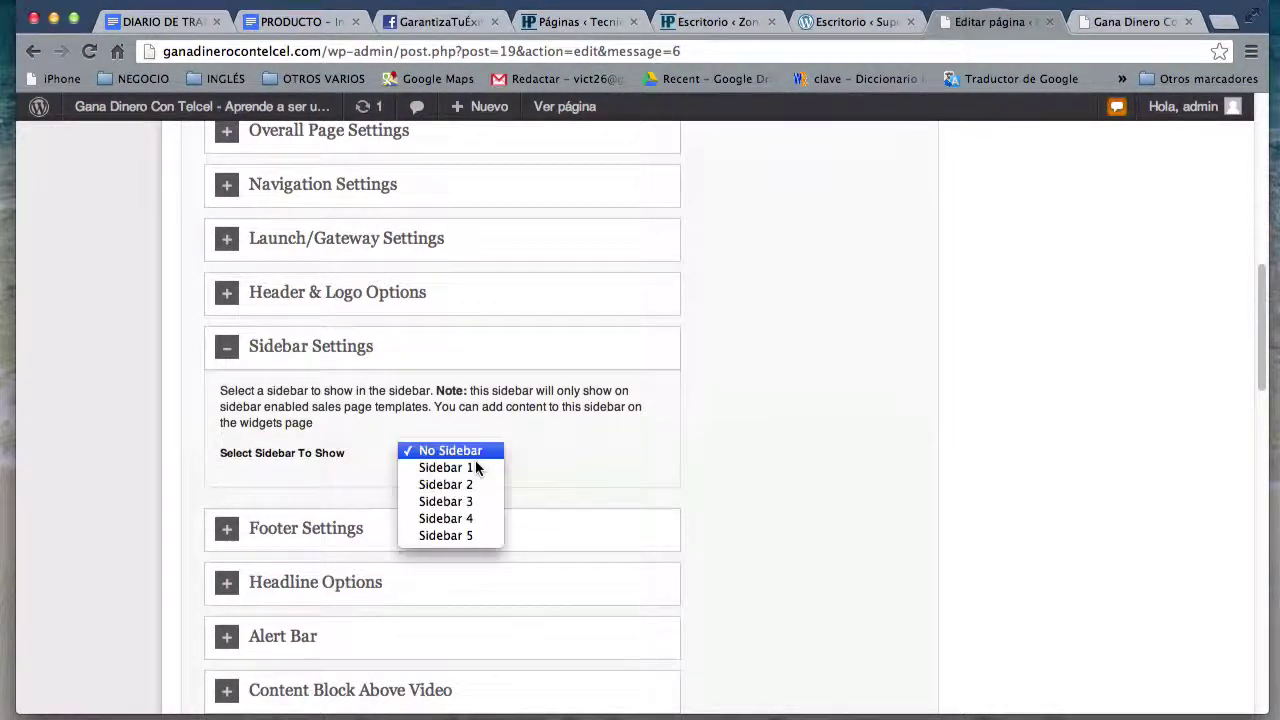
click(474, 536)
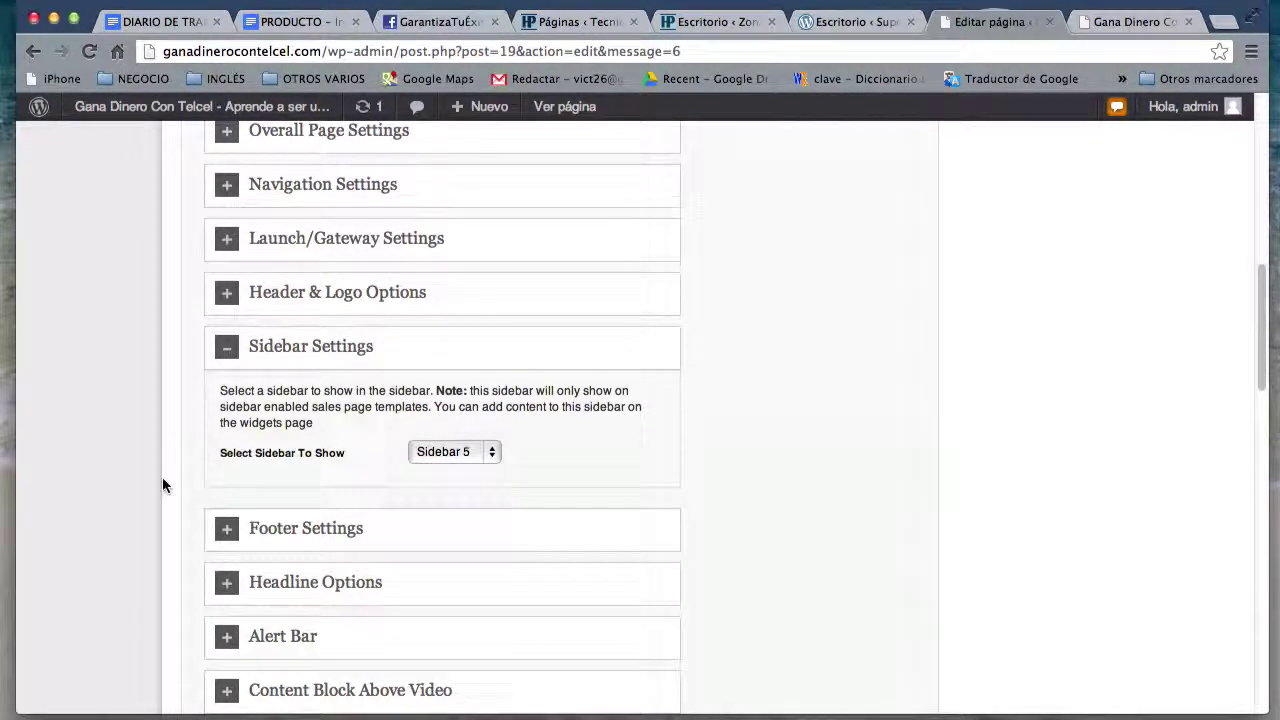
Step: Review the Footer Settings, including the footer nav bar option, and collapse the section
scroll(165, 485, down, 3)
click(236, 418)
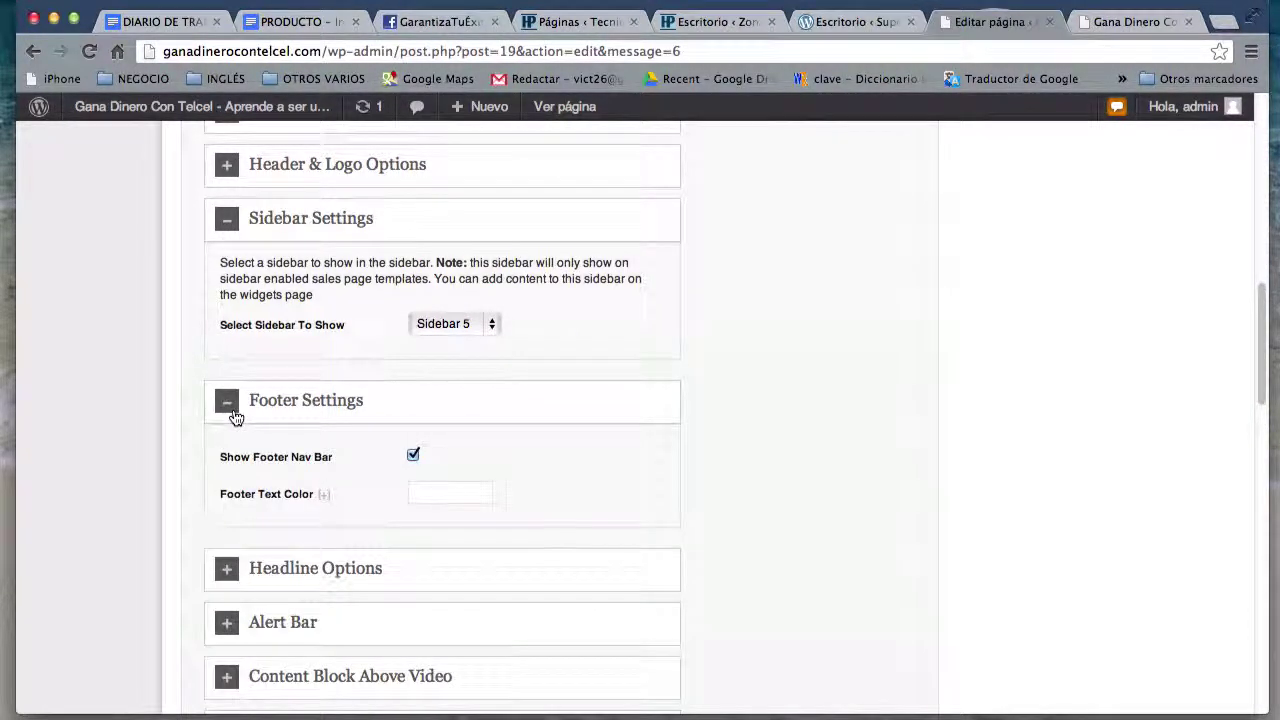
click(413, 456)
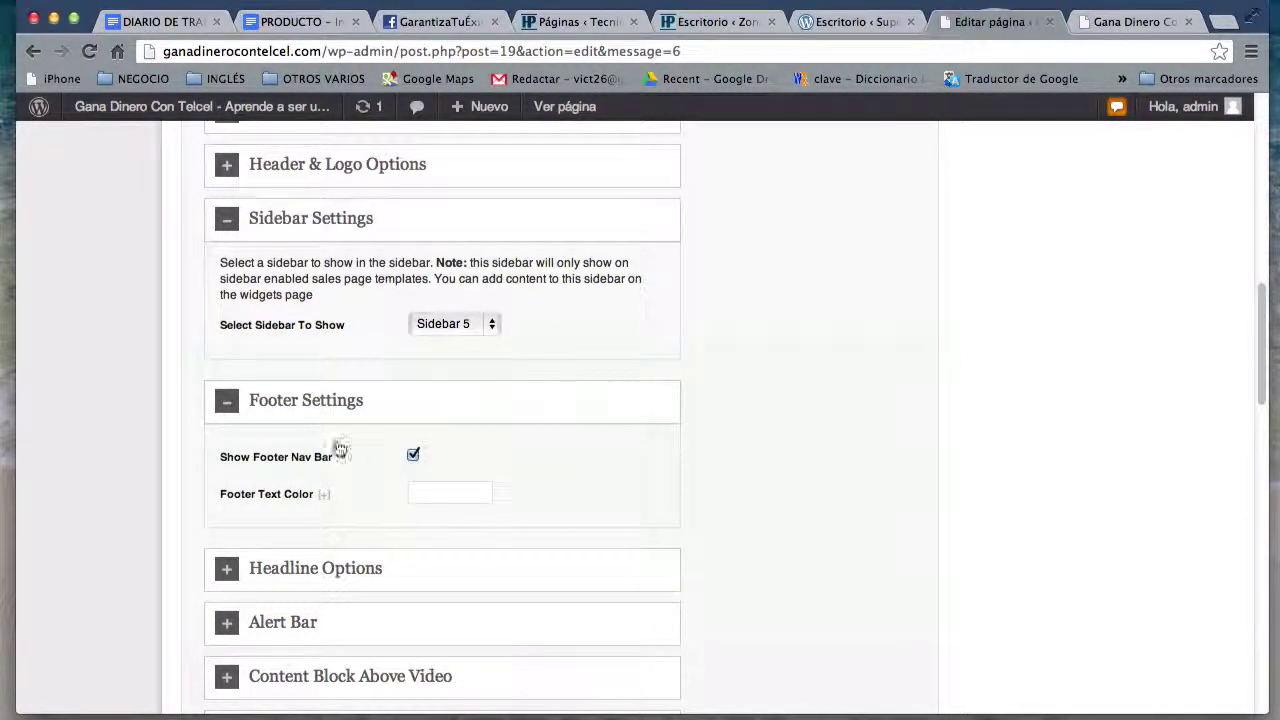
click(227, 401)
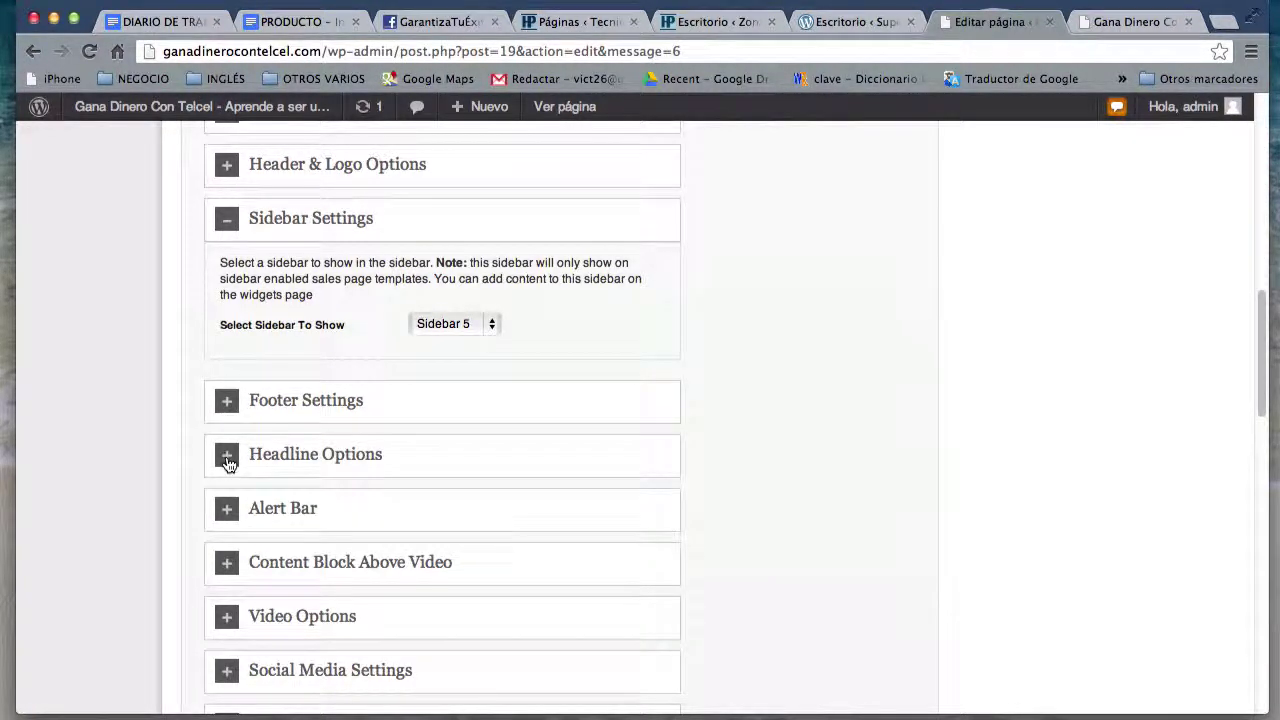
Step: Enable the main headline's options and enter the headline text "Método Secreto Revela la Clave para Ganar Dinero con Telcel"
click(228, 461)
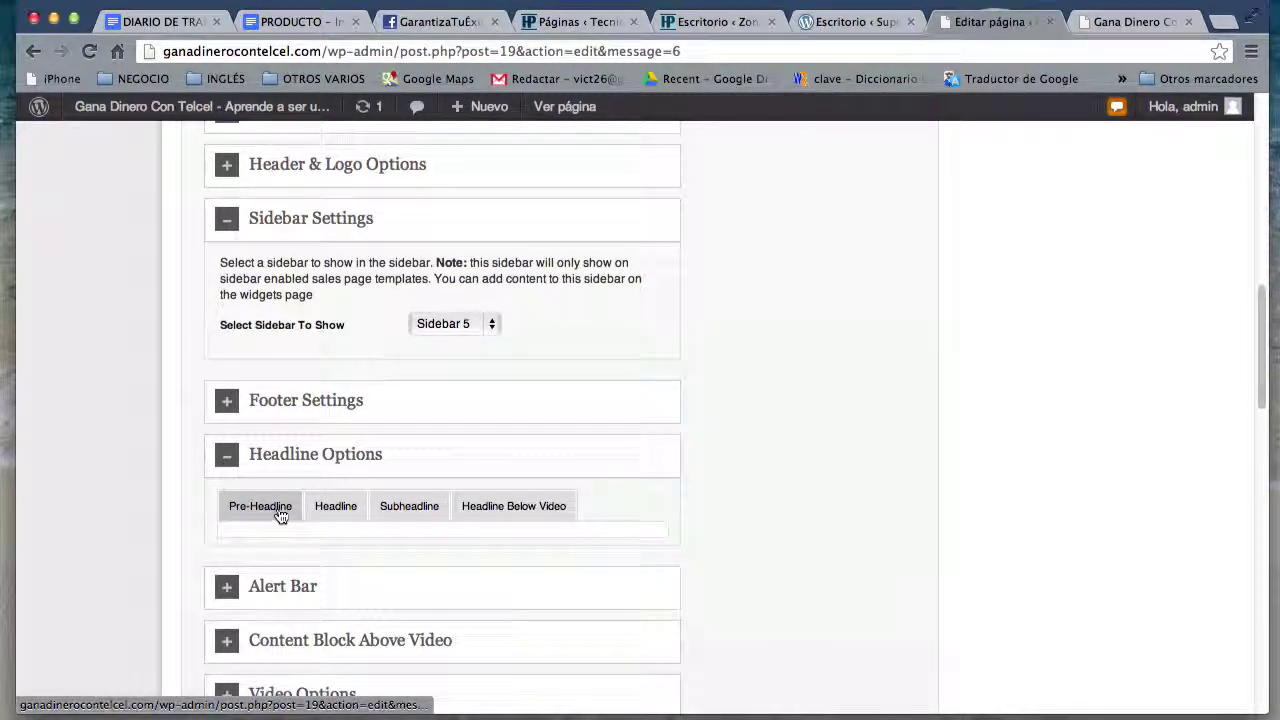
click(336, 506)
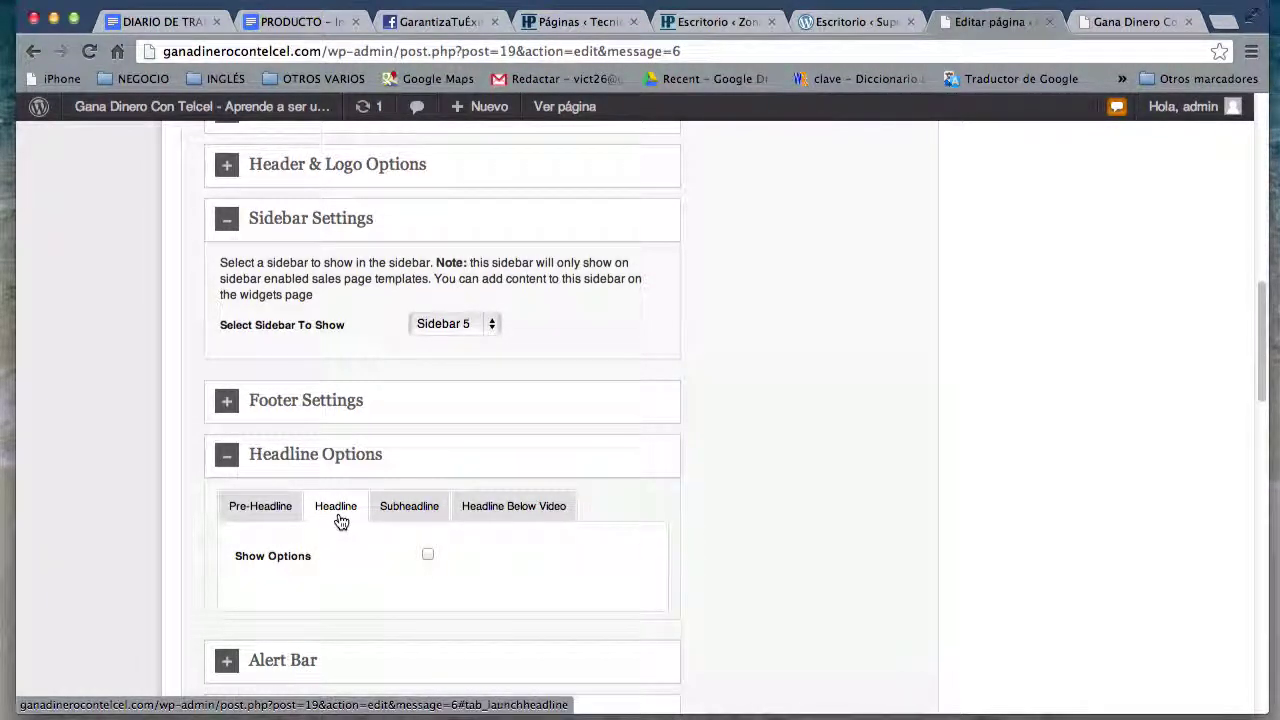
click(428, 556)
scroll(429, 553, down, 2)
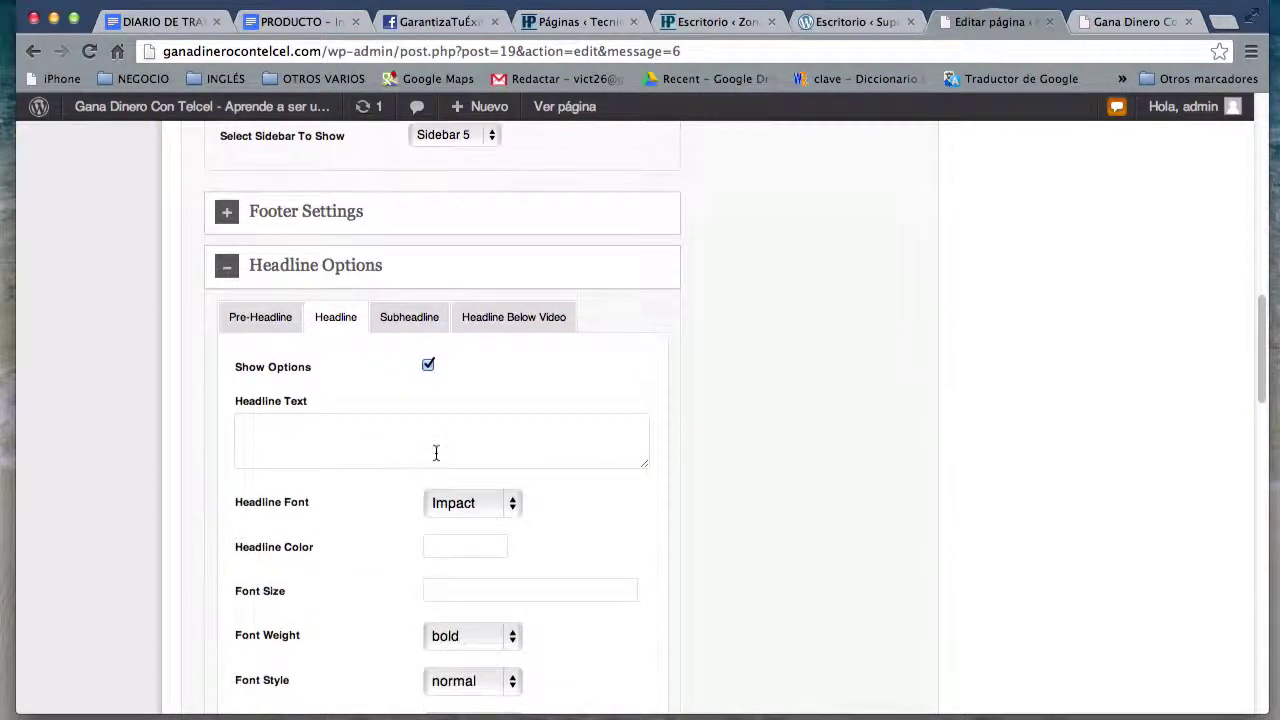
click(435, 452)
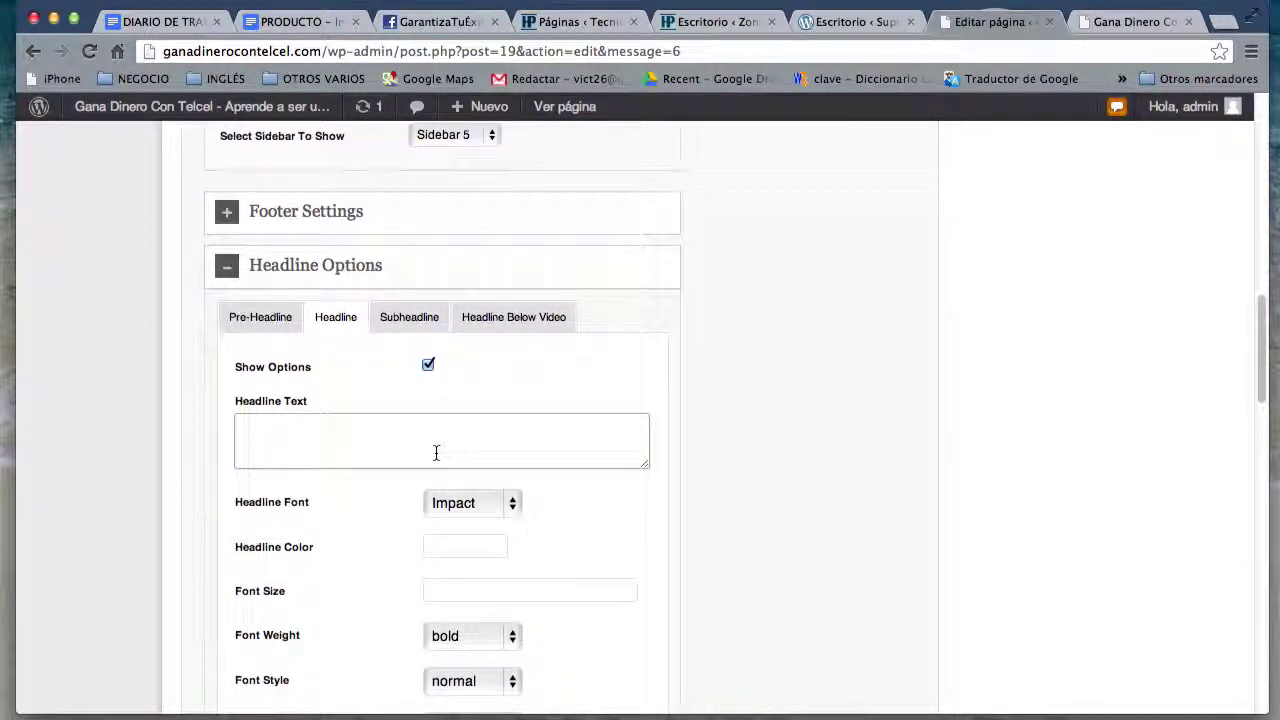
text(C)
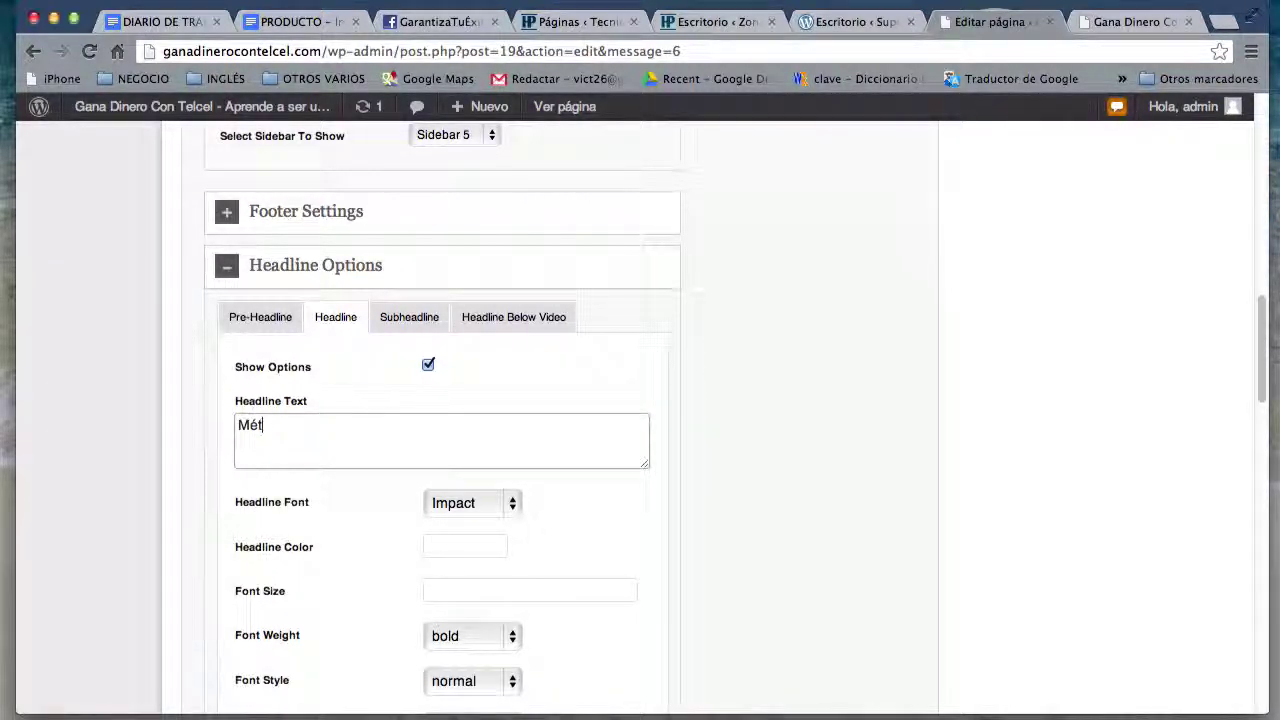
text(Método Sec)
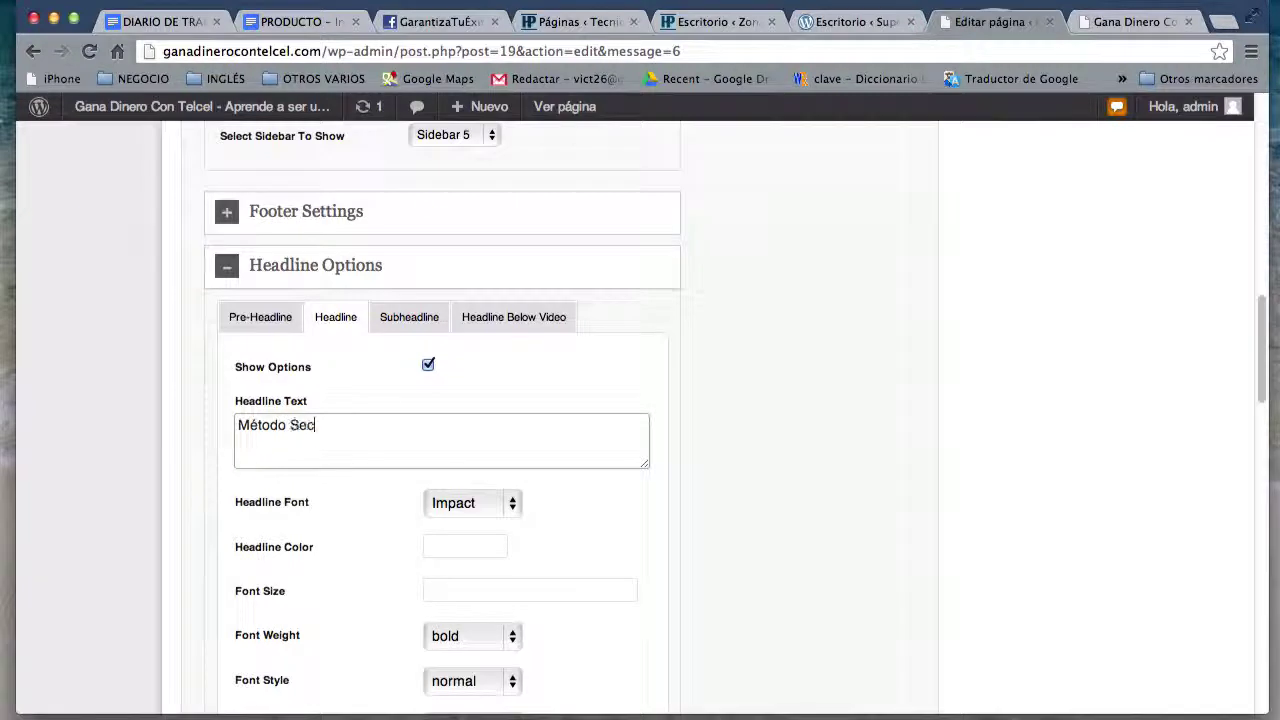
text(reto Revela la Clave )
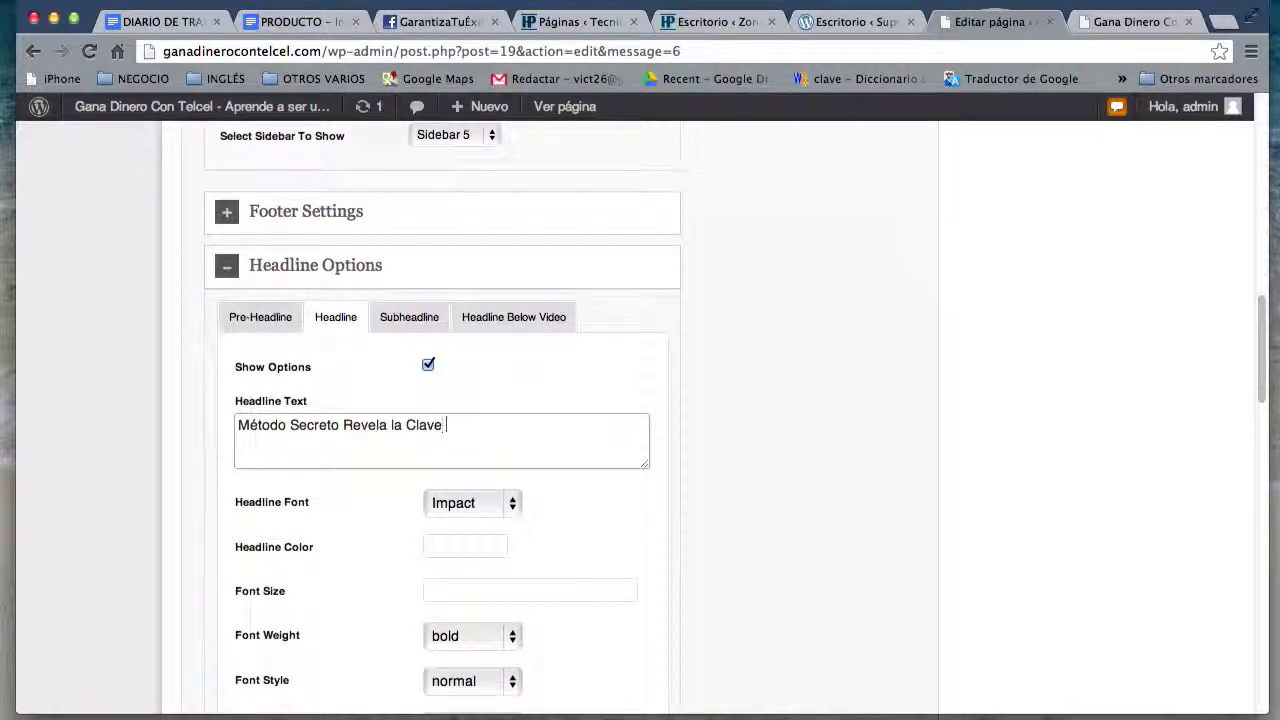
text(para Ganar Di)
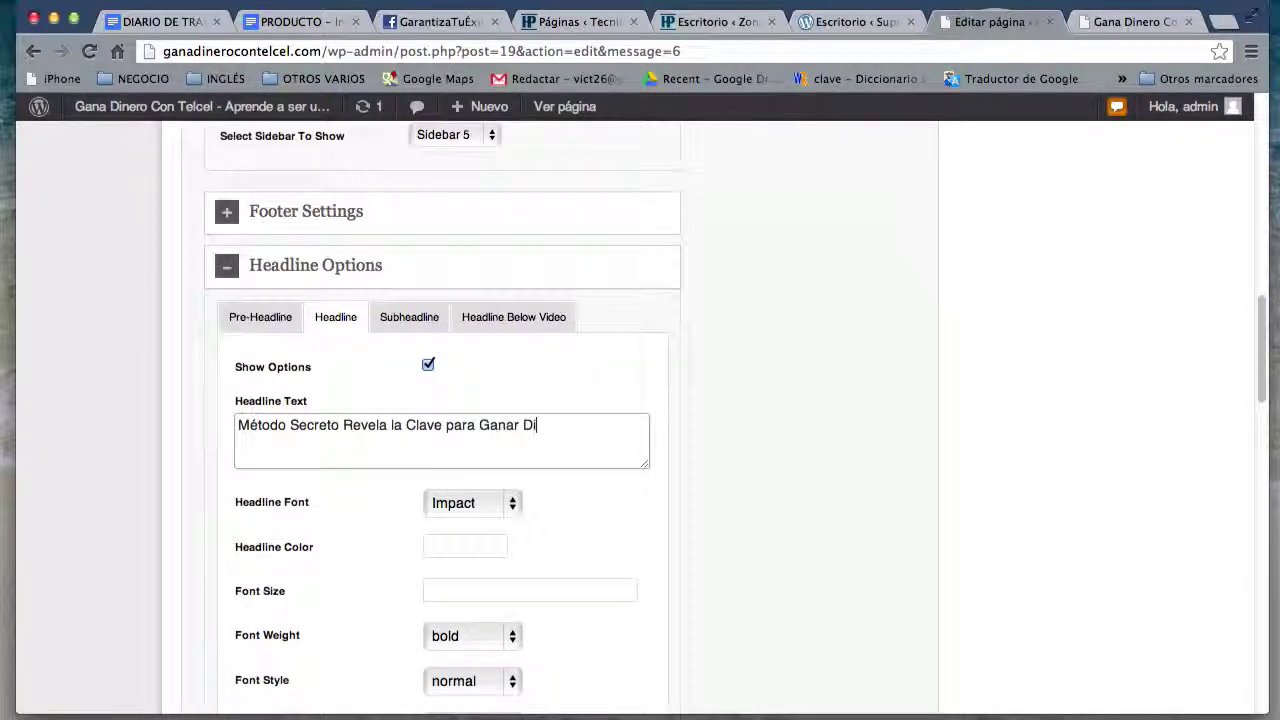
text(nero con Telcel)
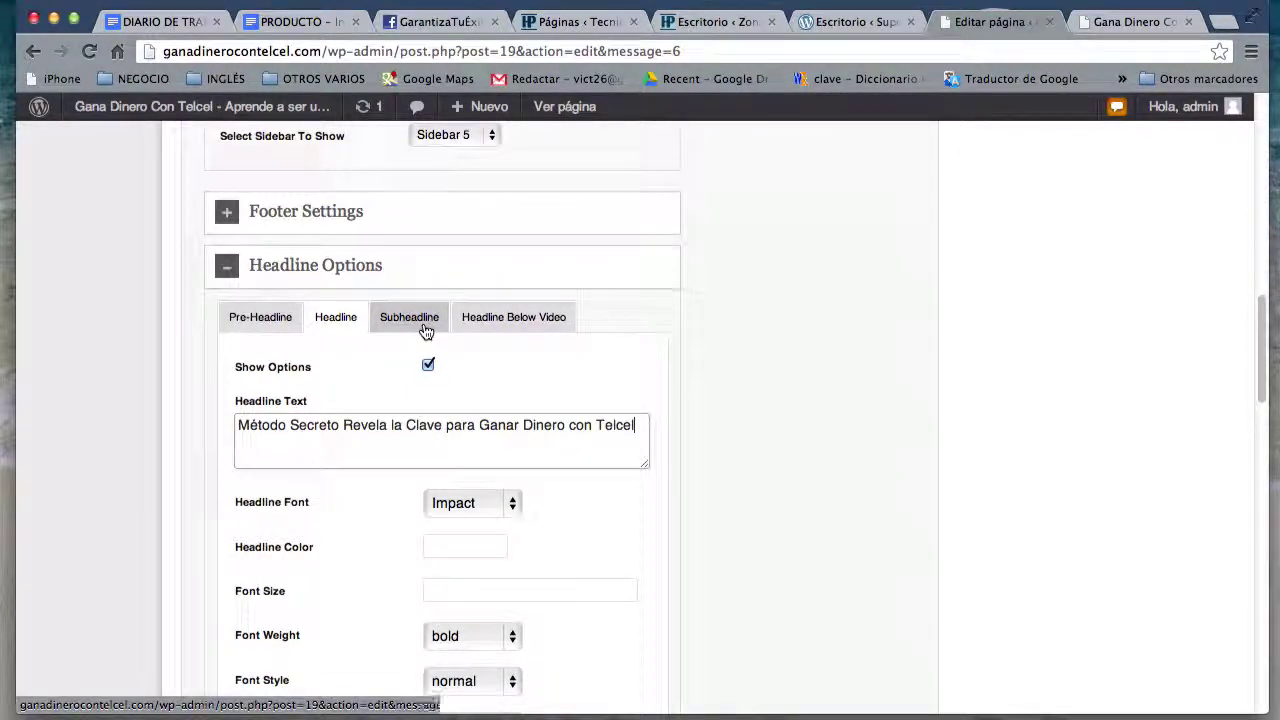
Step: Enable the subheadline's options and enter the sub-headline text "Ahora ya pues ganar dinero utilizando tu celular"
click(425, 331)
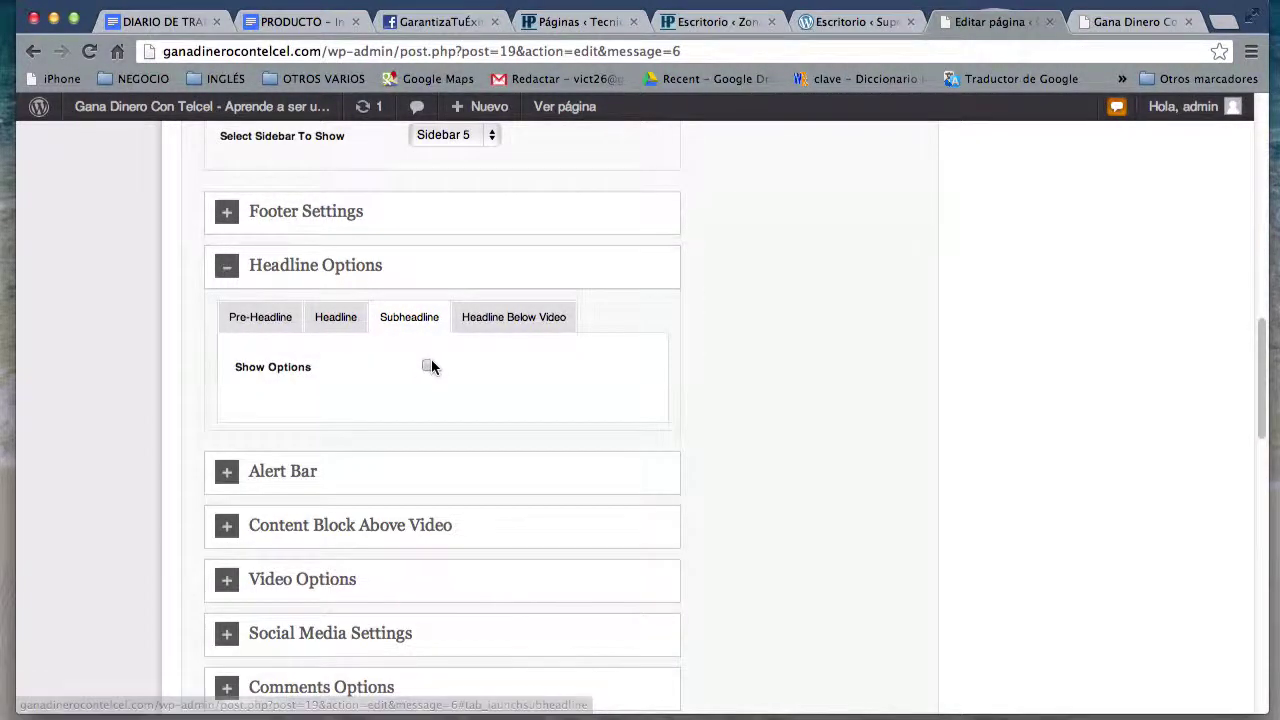
click(430, 362)
click(418, 433)
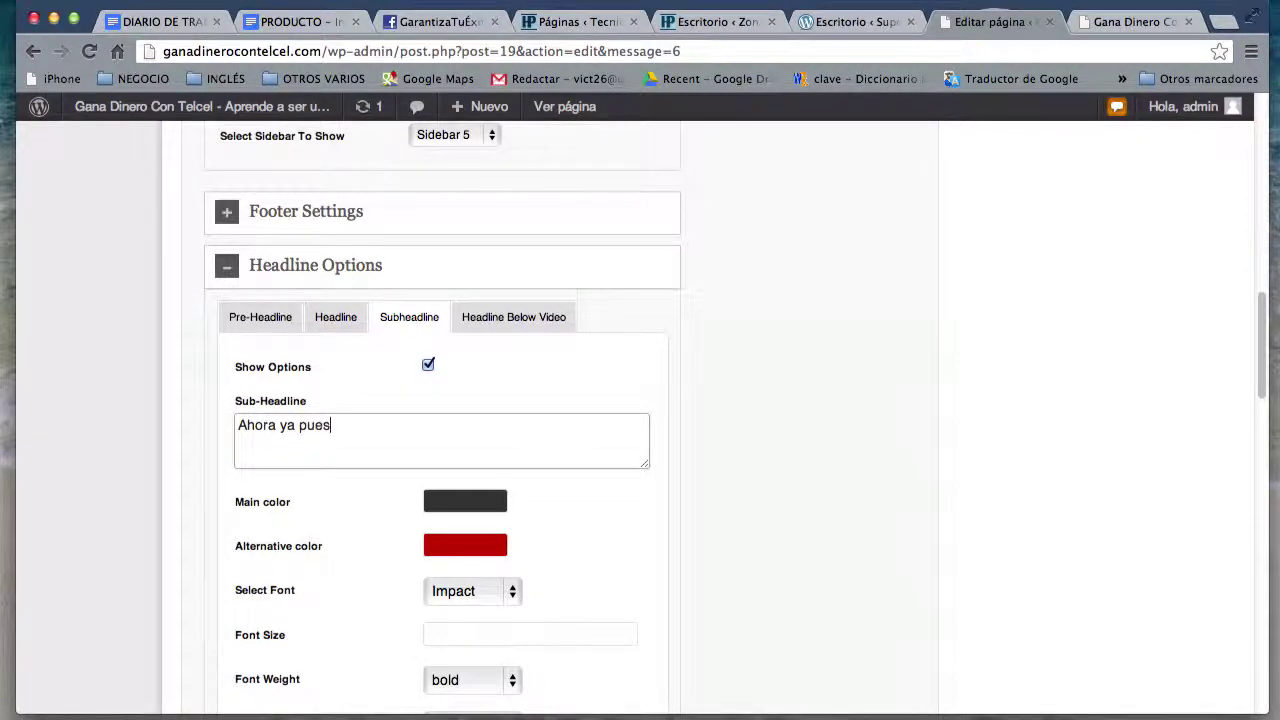
text(Ahora ya pues ganar dinero utilizando tu celular)
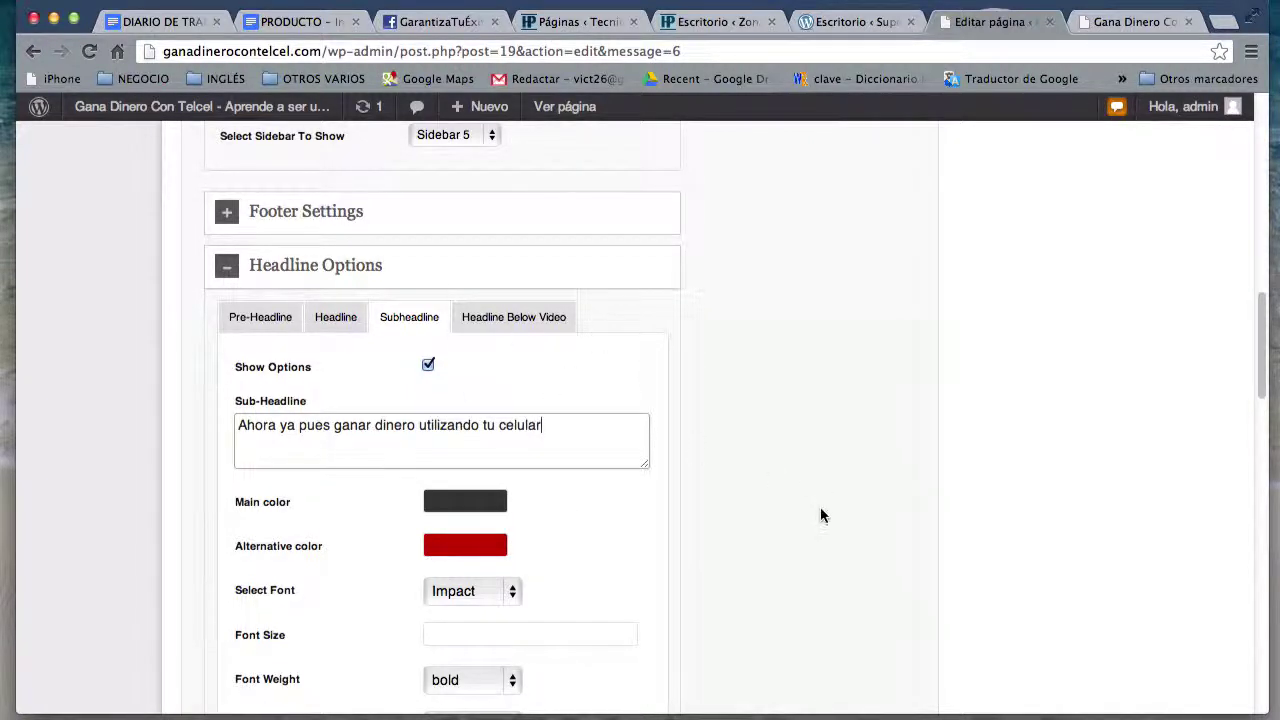
click(264, 329)
click(428, 365)
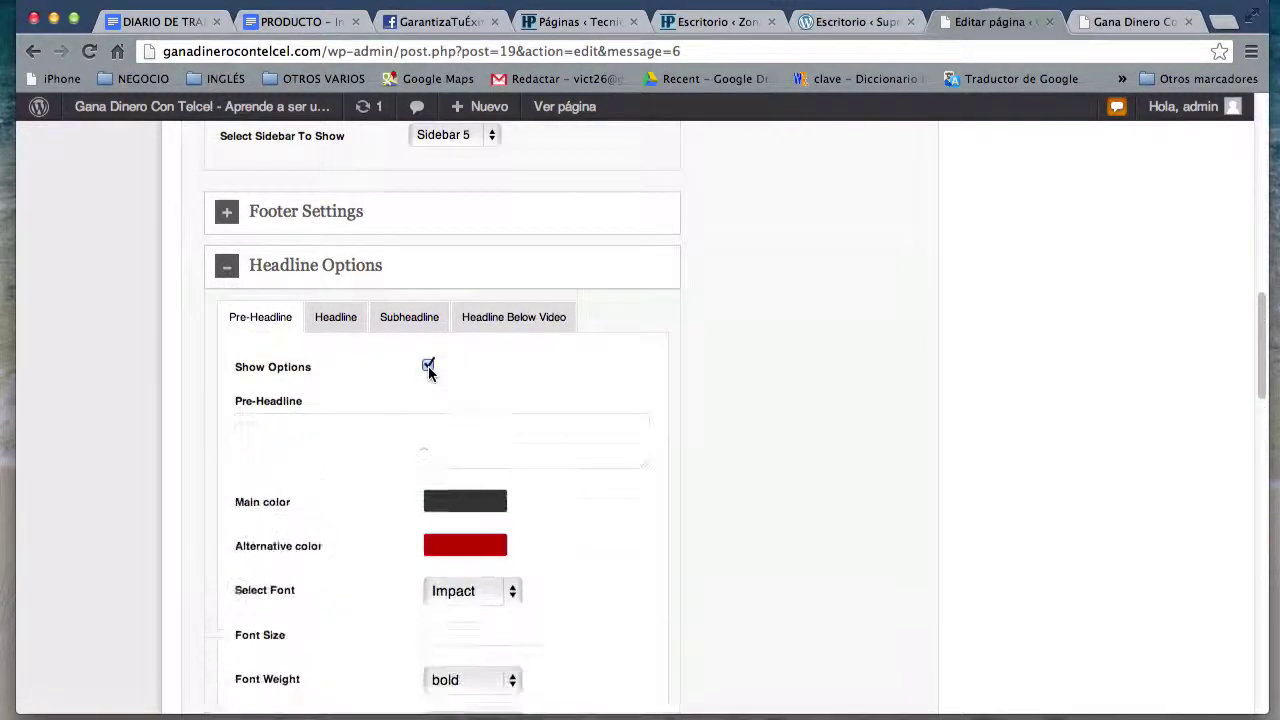
click(422, 459)
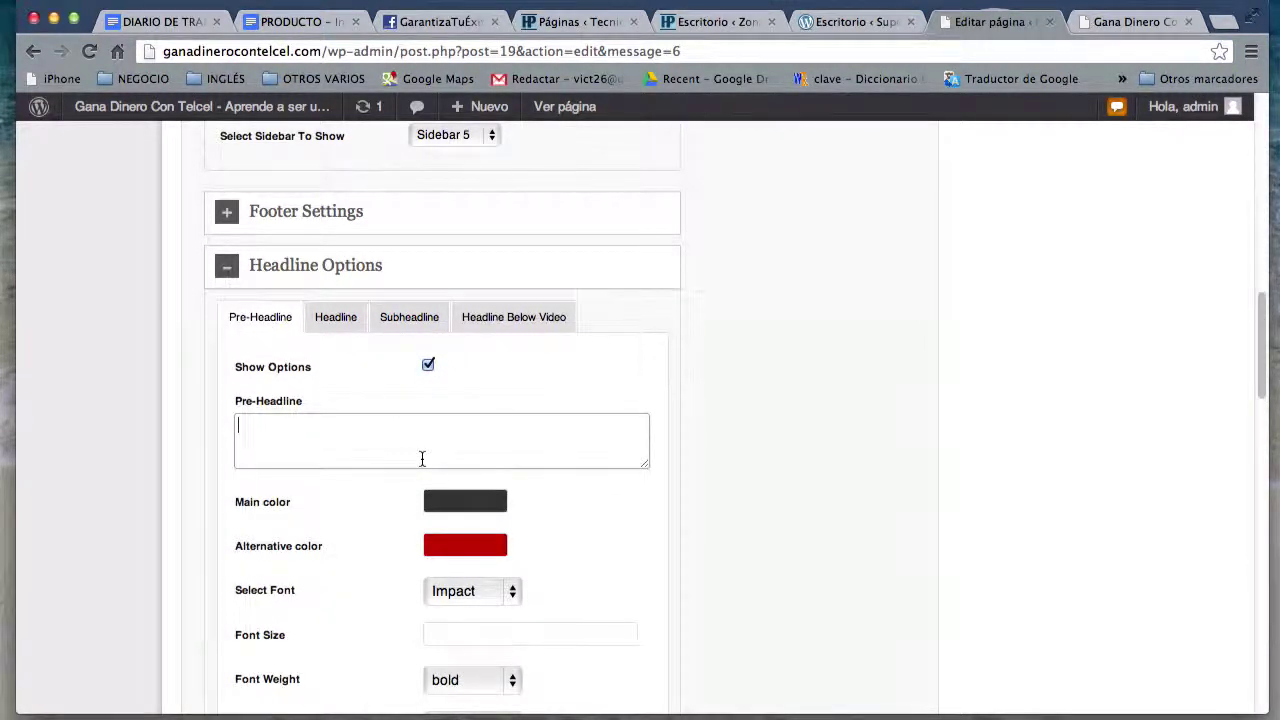
click(427, 369)
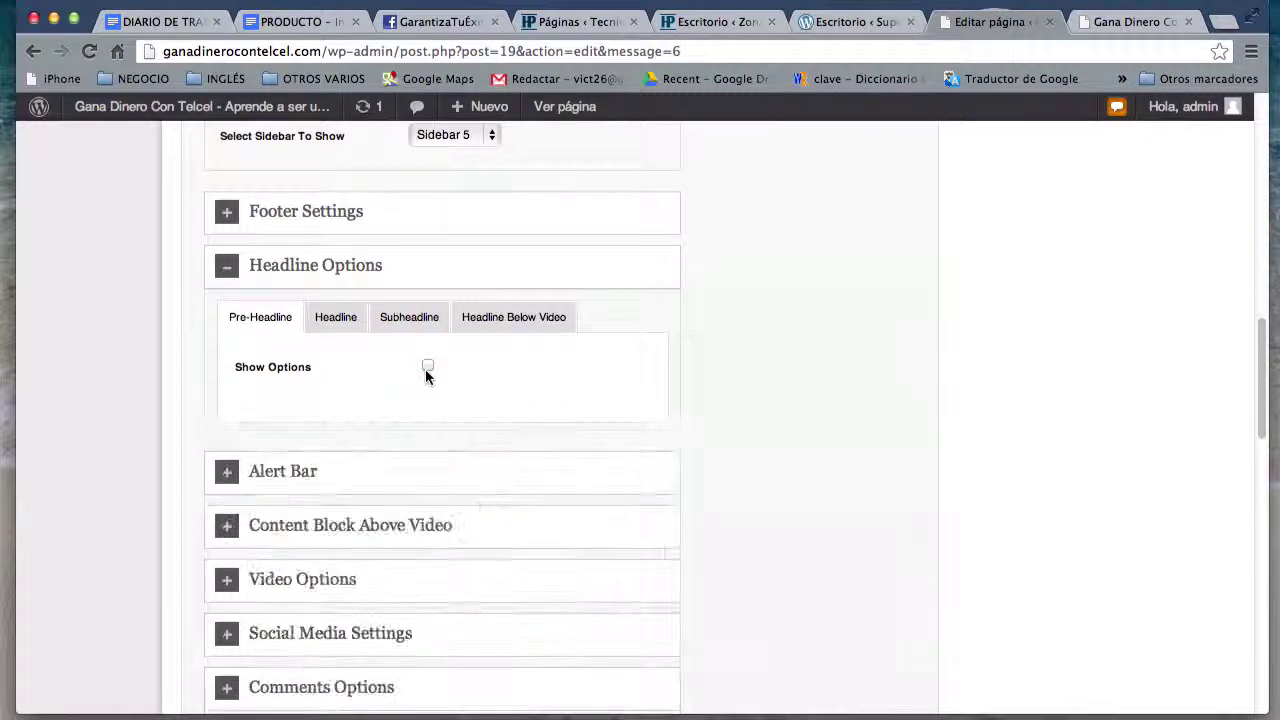
Step: Activate social media in the Social Media Settings and set its call to action text to "SHARE! Share This Now!"
scroll(542, 492, down, 4)
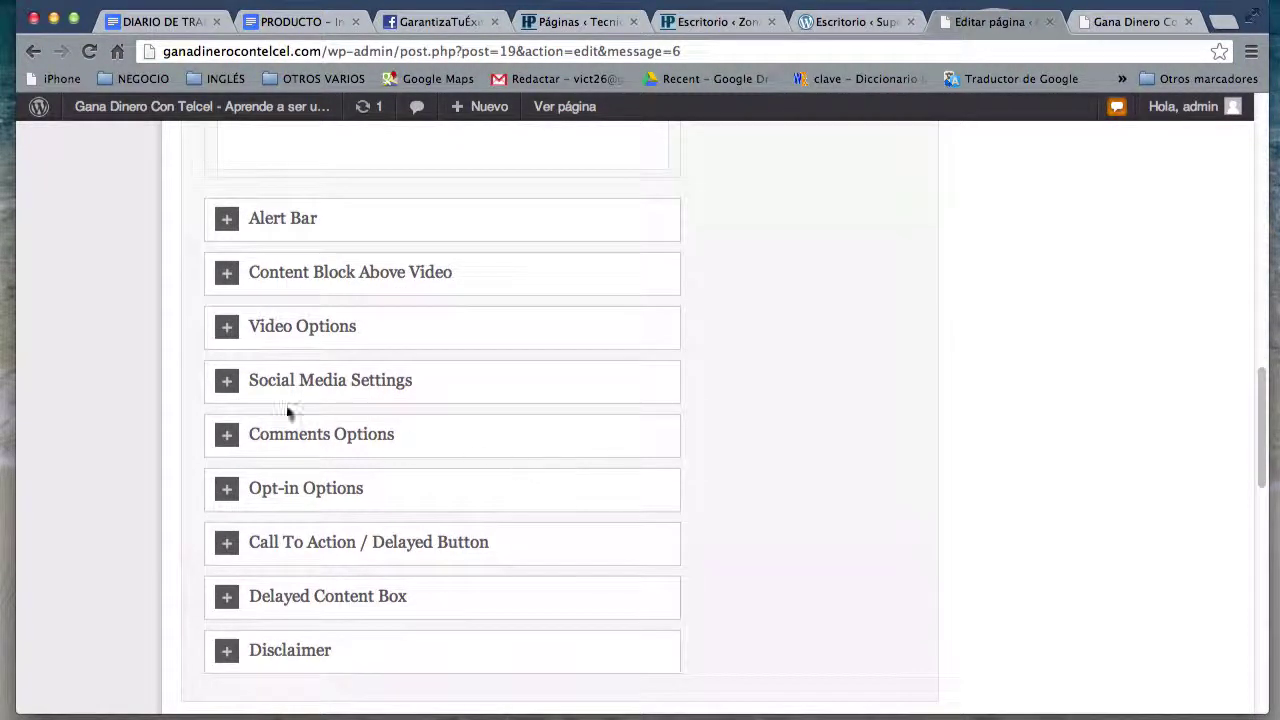
click(252, 400)
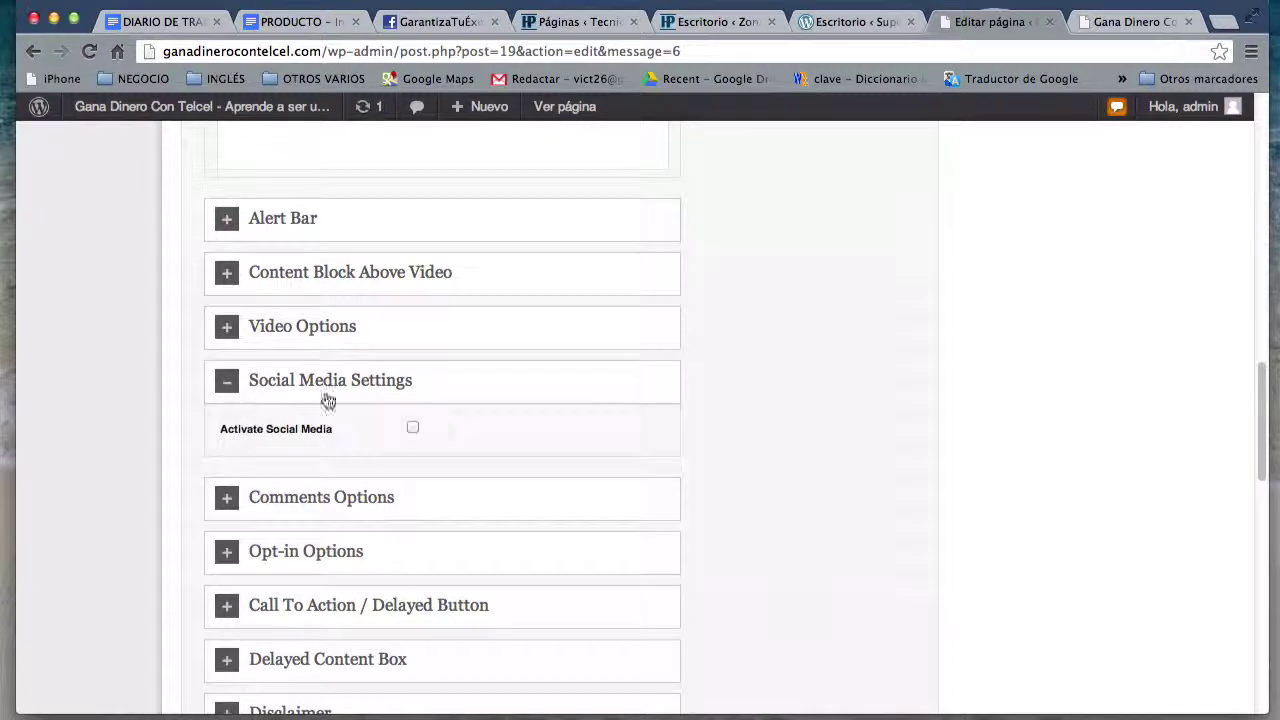
click(413, 429)
scroll(635, 464, down, 3)
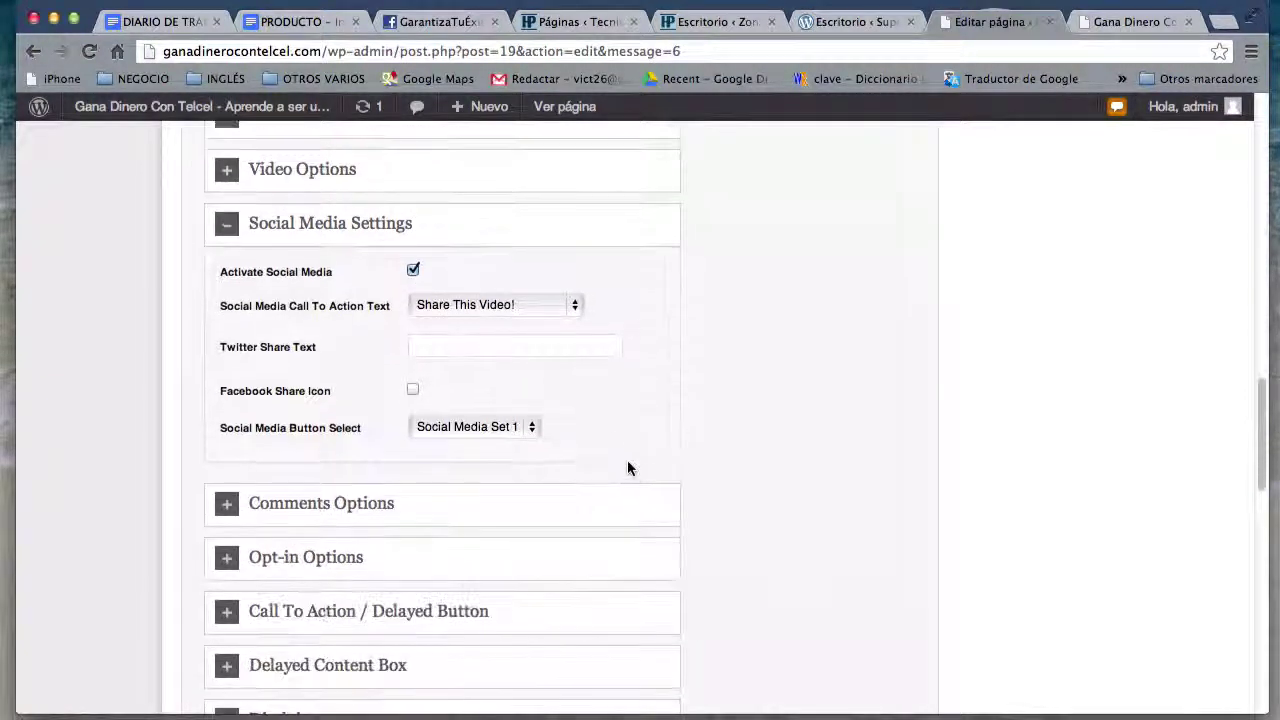
click(578, 307)
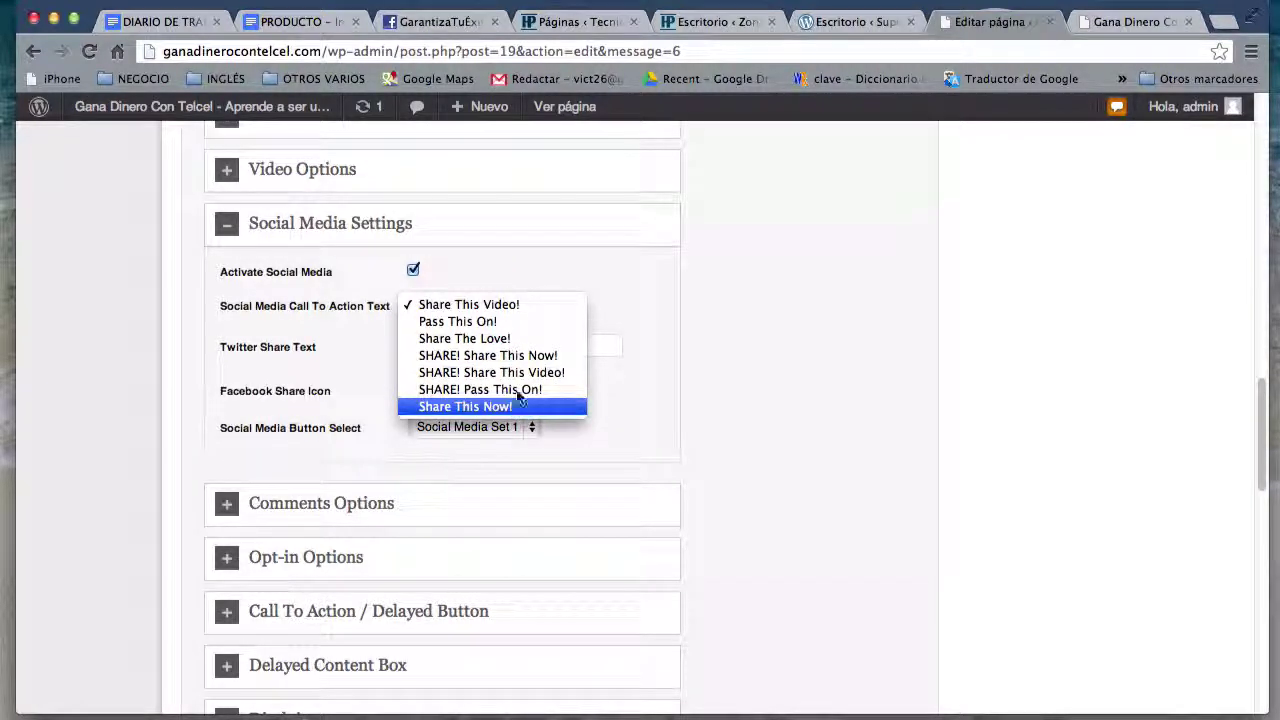
click(534, 358)
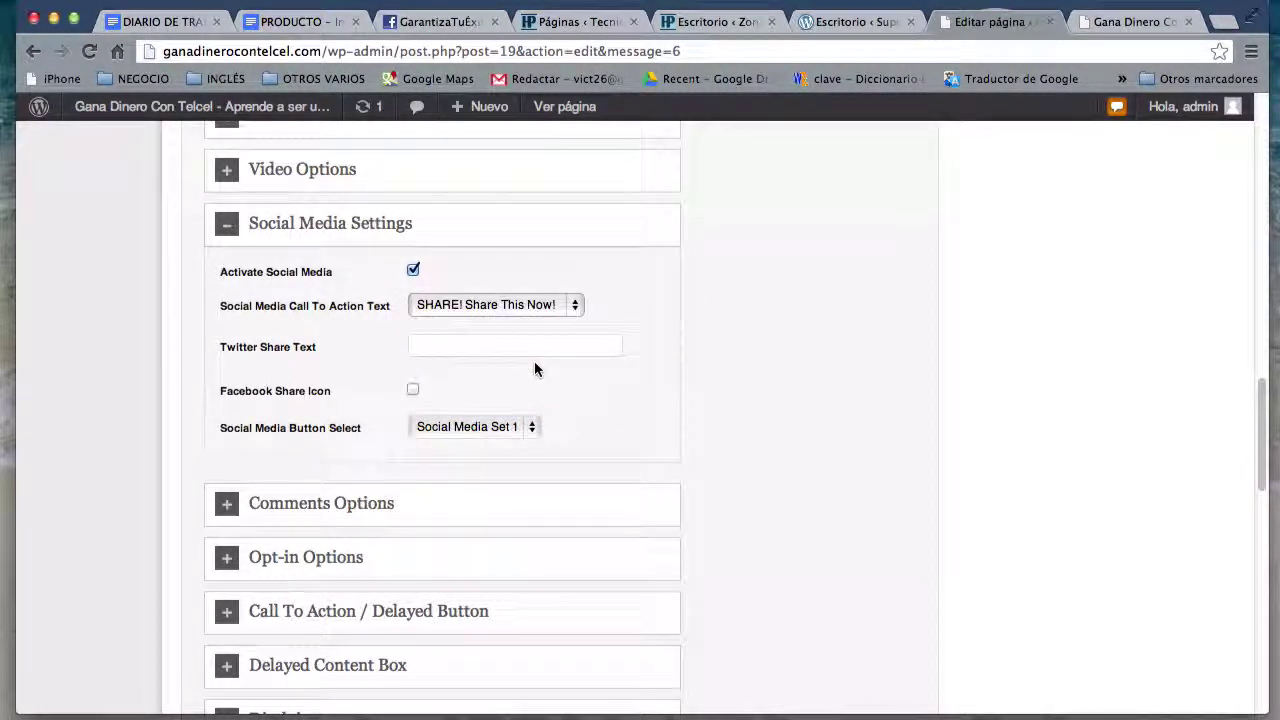
Step: Enable the Facebook share icon, leaving the Twitter share text empty and Social Media Set 1 as the button set
click(492, 347)
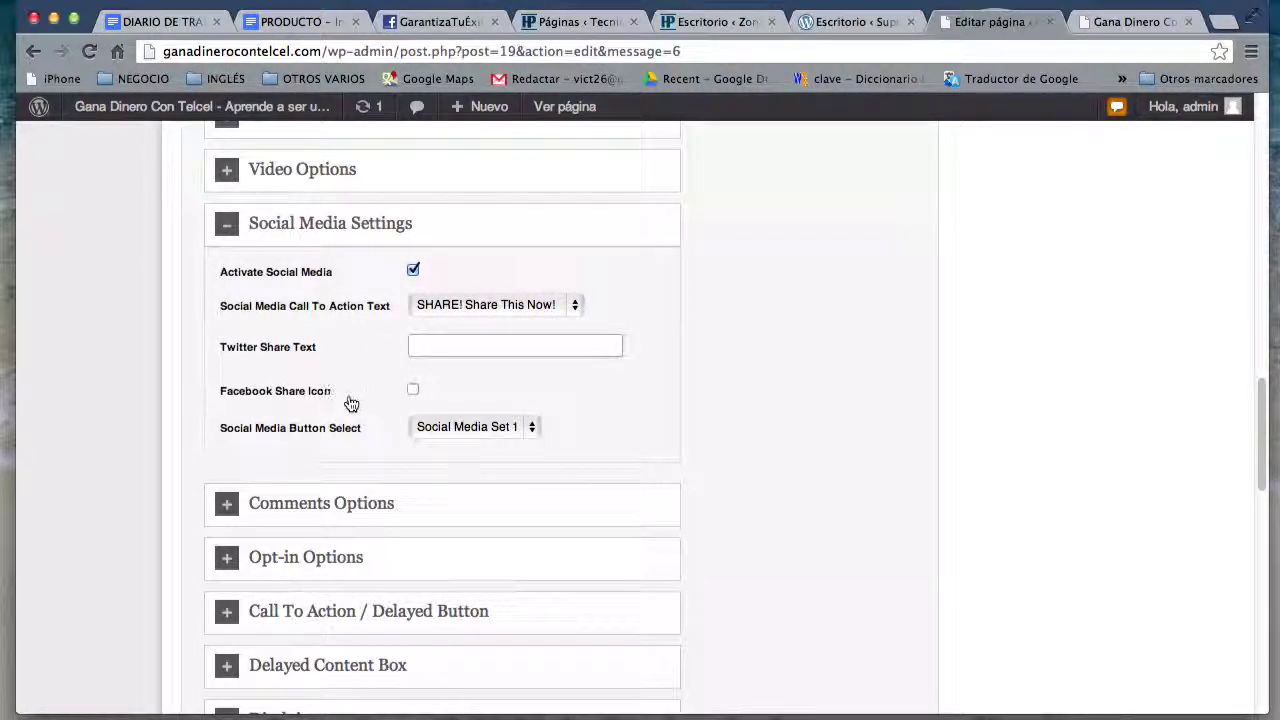
click(413, 392)
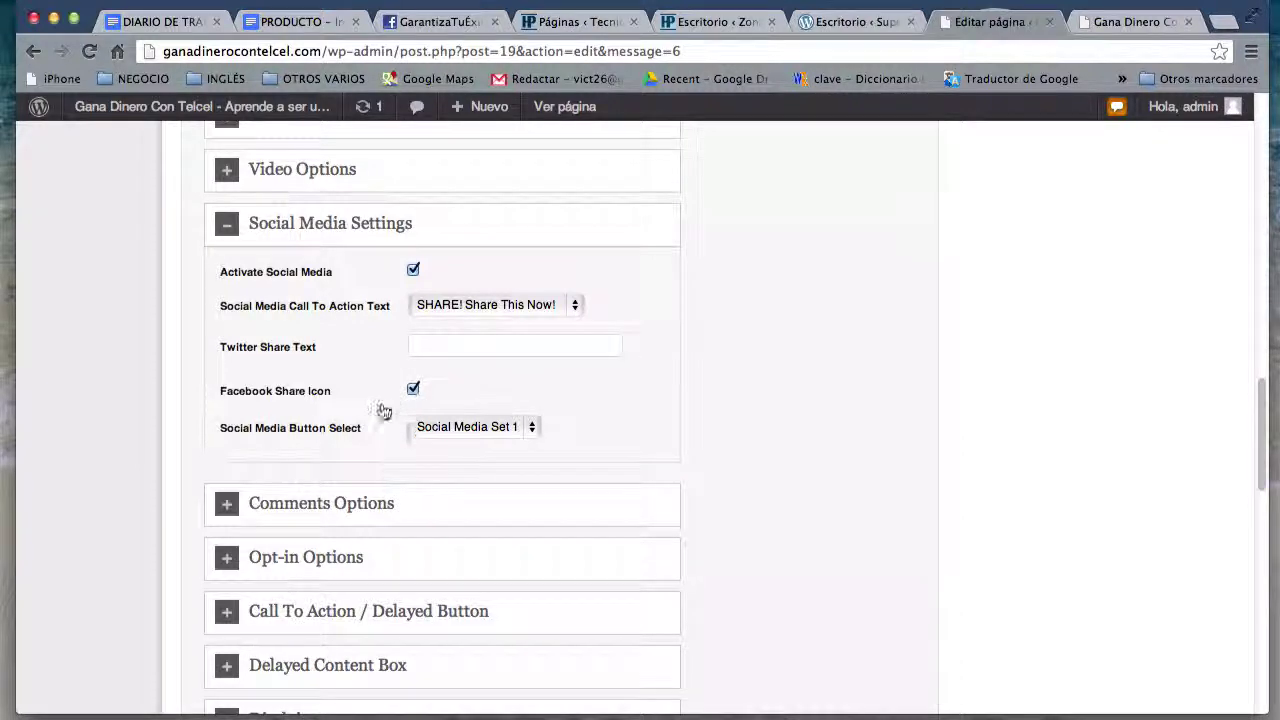
click(528, 426)
click(530, 427)
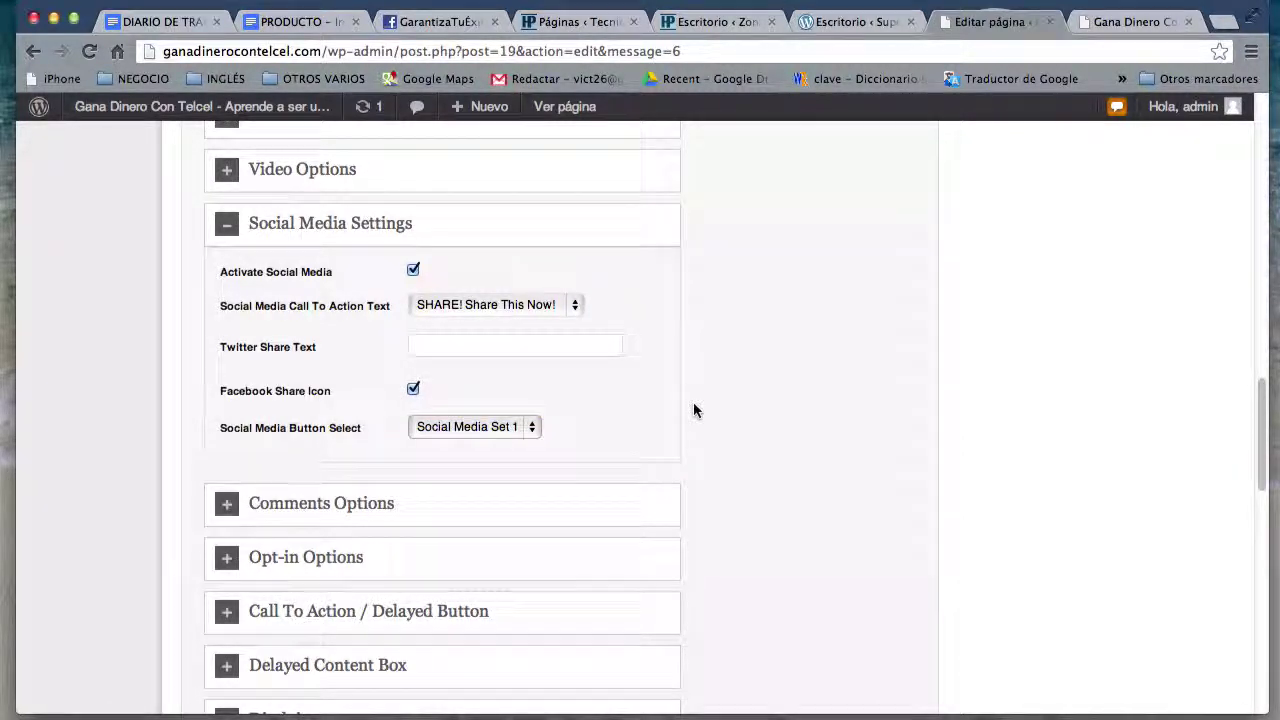
Step: Activate comments in the Comments Options, keeping Facebook as the comments system and "Wordpress First, Facebook Second" as the order
scroll(694, 410, down, 3)
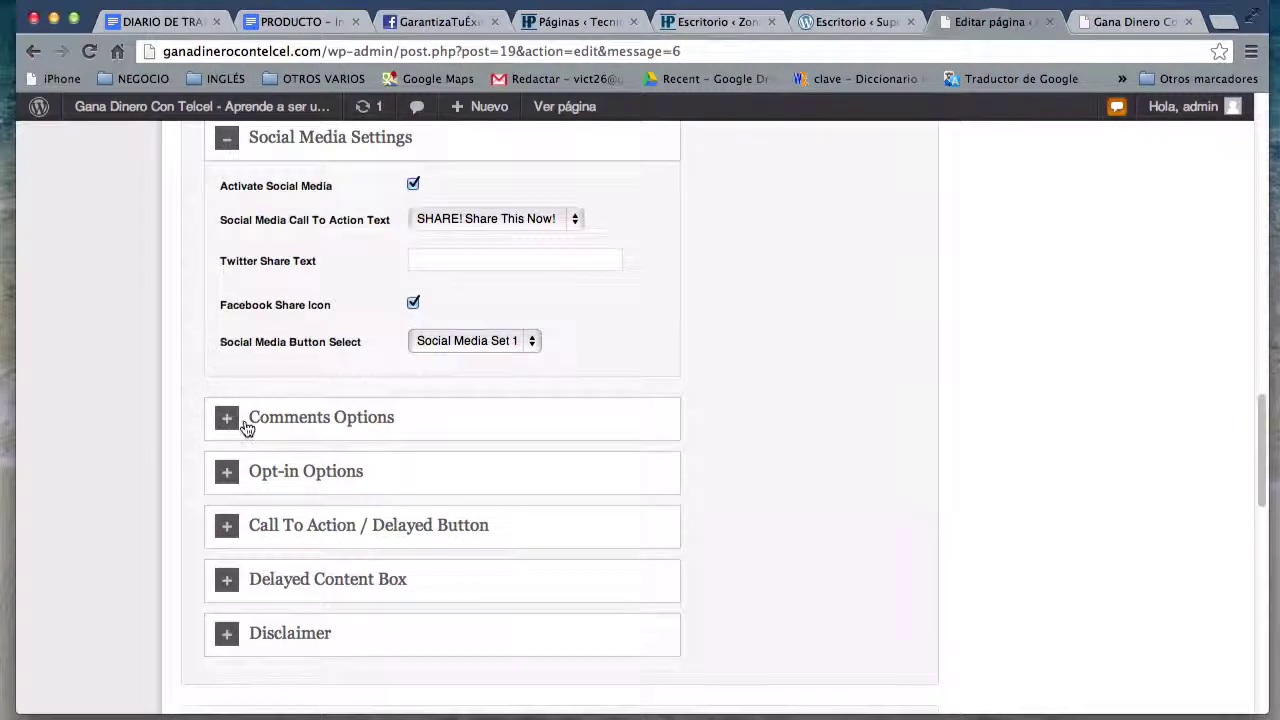
click(246, 425)
scroll(247, 428, down, 1)
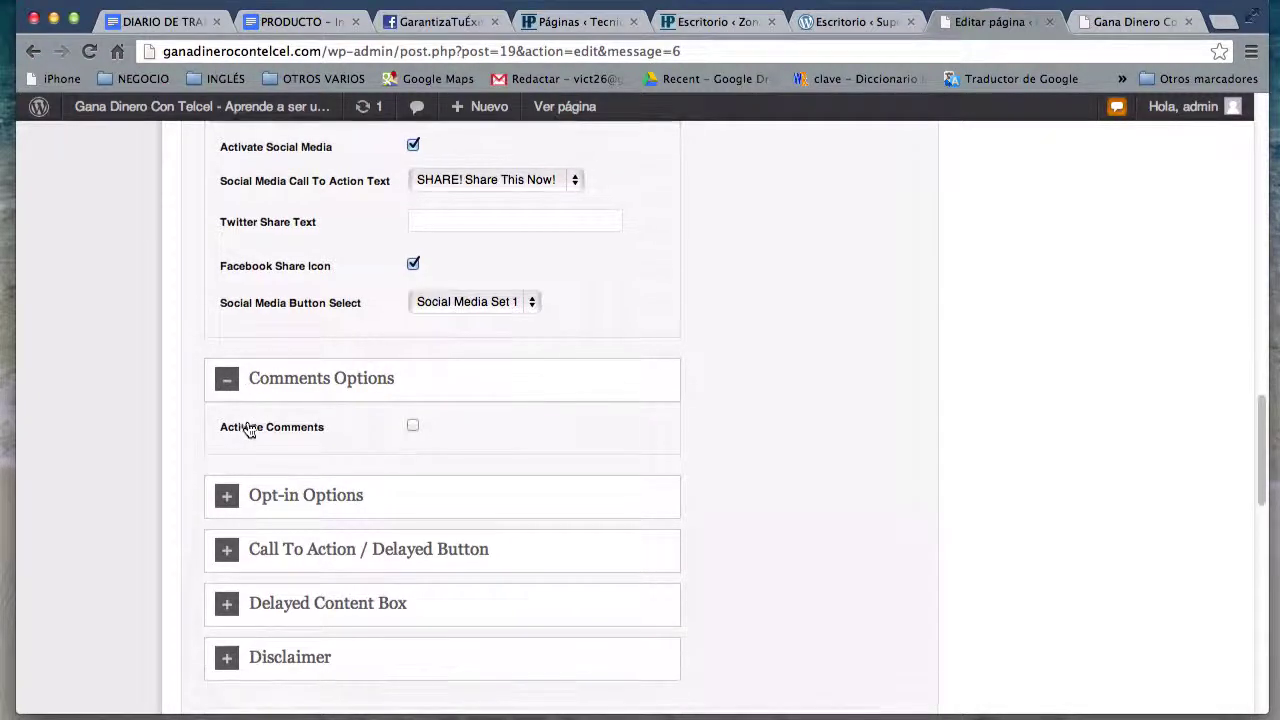
click(413, 425)
scroll(601, 528, down, 4)
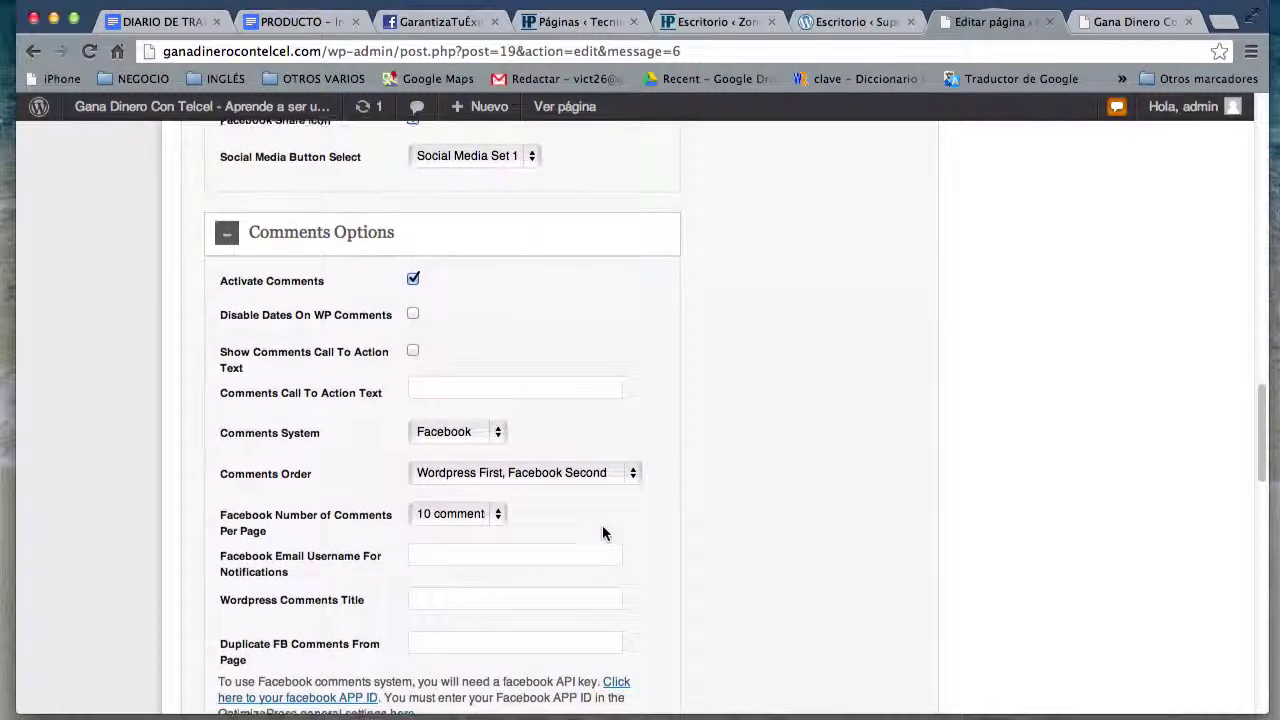
click(560, 478)
click(668, 441)
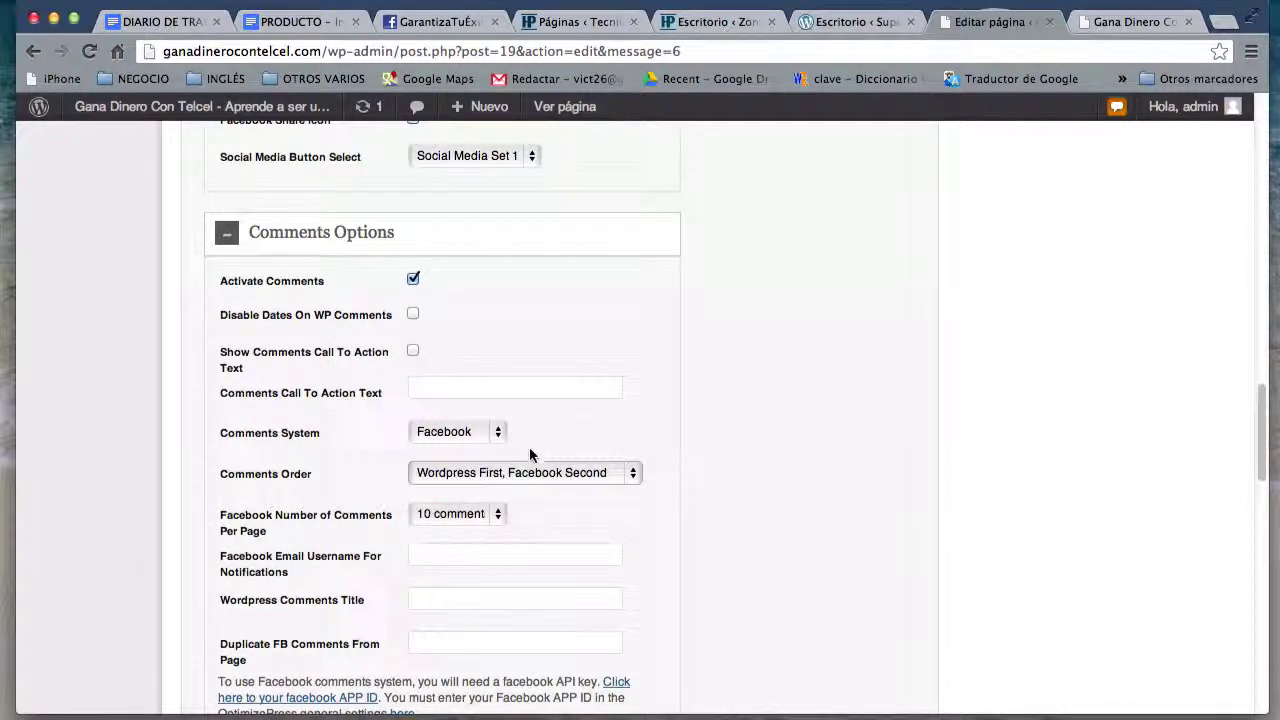
click(484, 436)
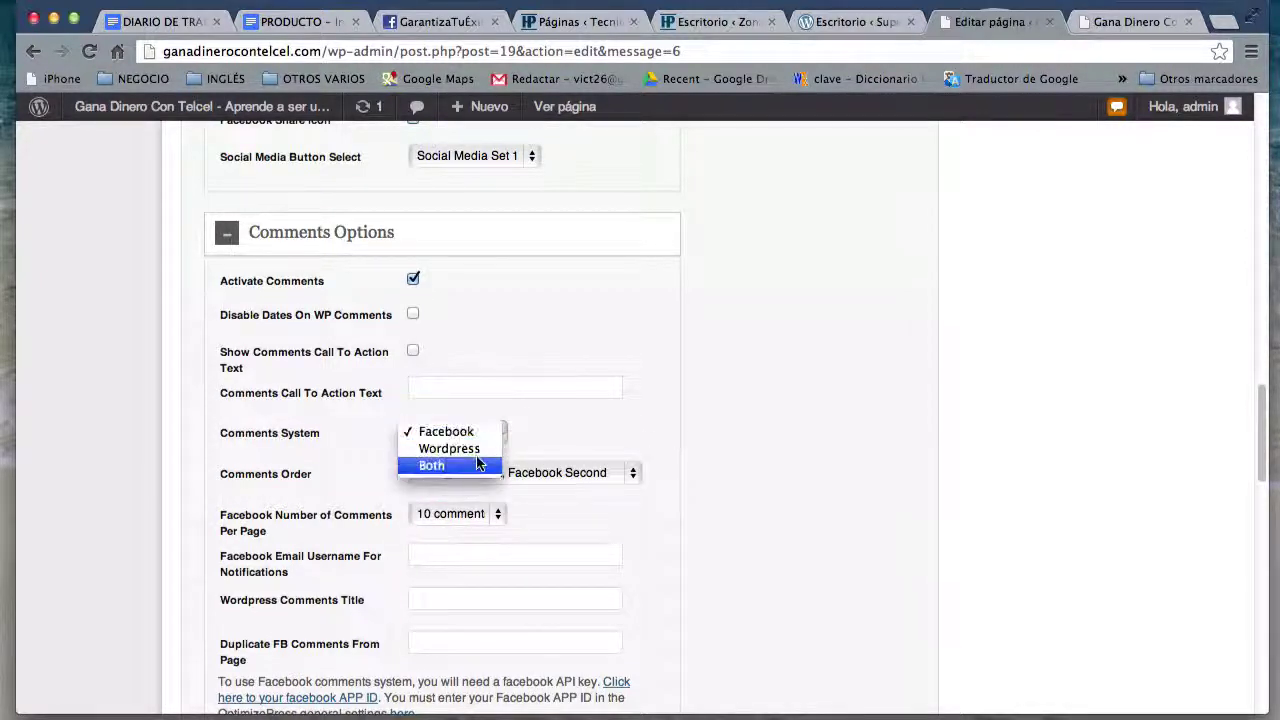
click(610, 431)
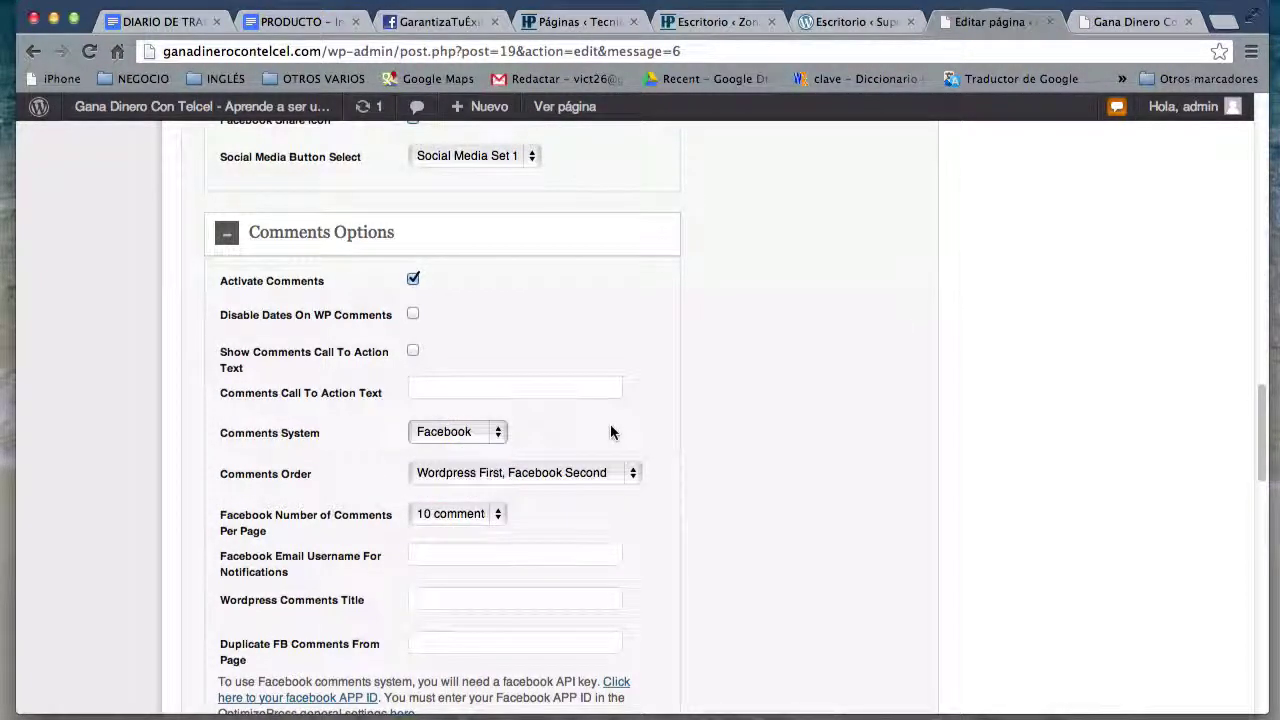
Step: Enable the display of the comments call to action text, leaving its text field empty
scroll(638, 378, down, 2)
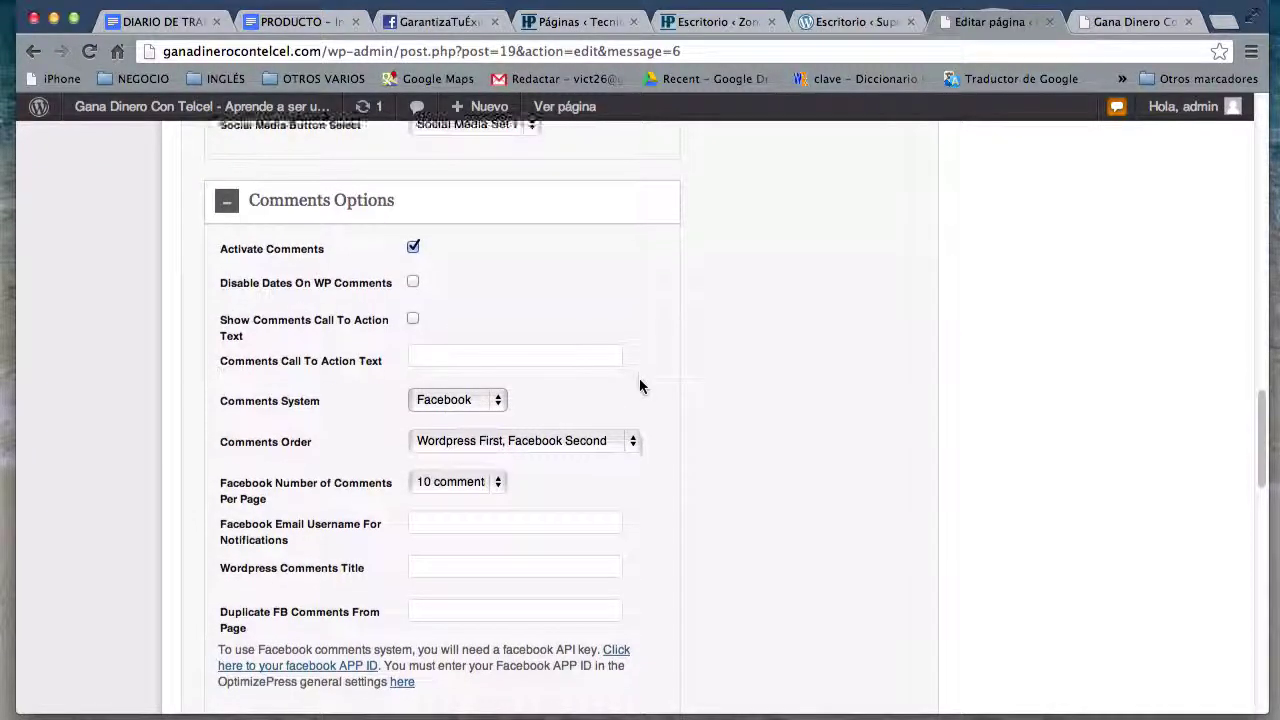
click(585, 339)
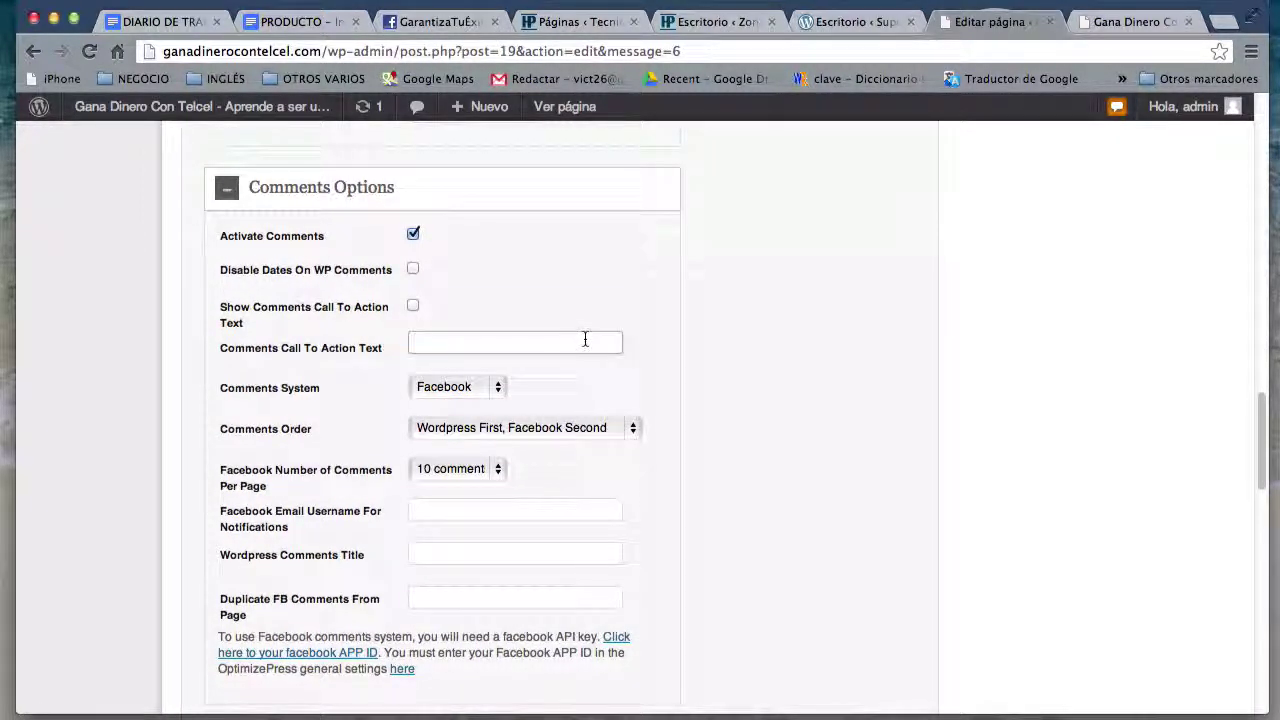
click(413, 308)
Step: Look over the remaining launch page option sections and update the published Términos y Condiciones page
scroll(350, 462, down, 3)
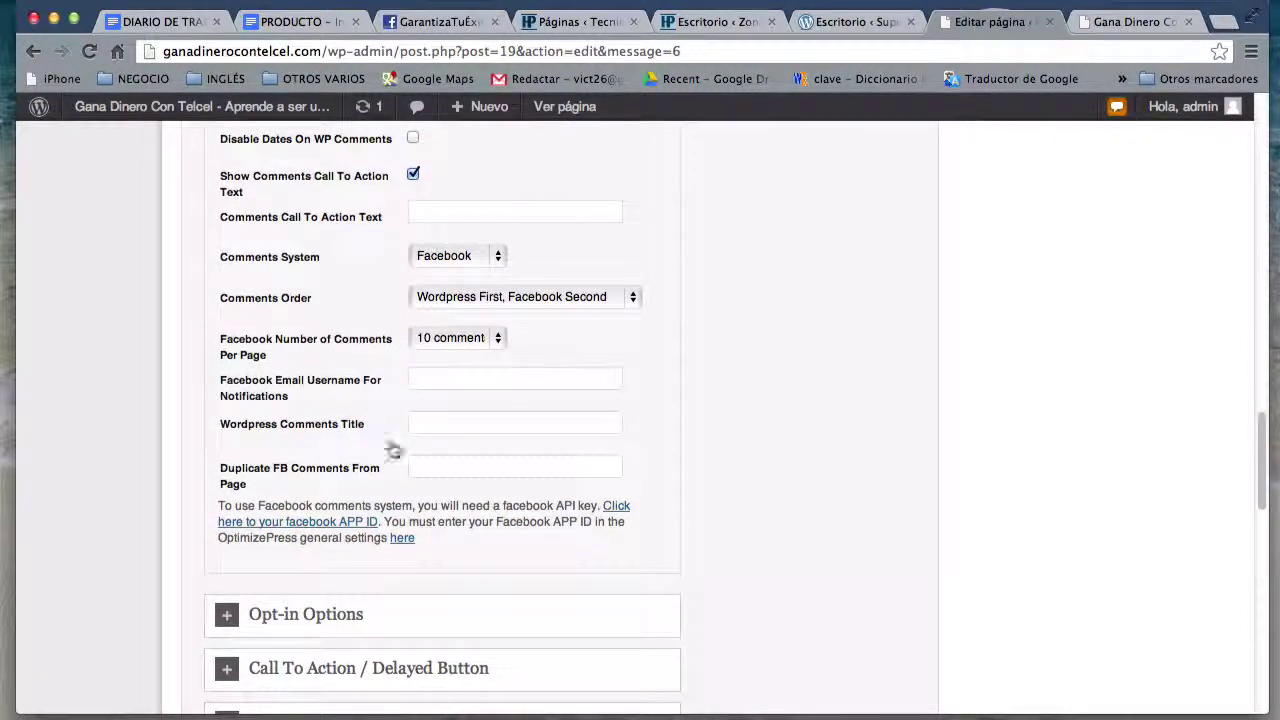
scroll(697, 548, down, 3)
scroll(697, 548, down, 1)
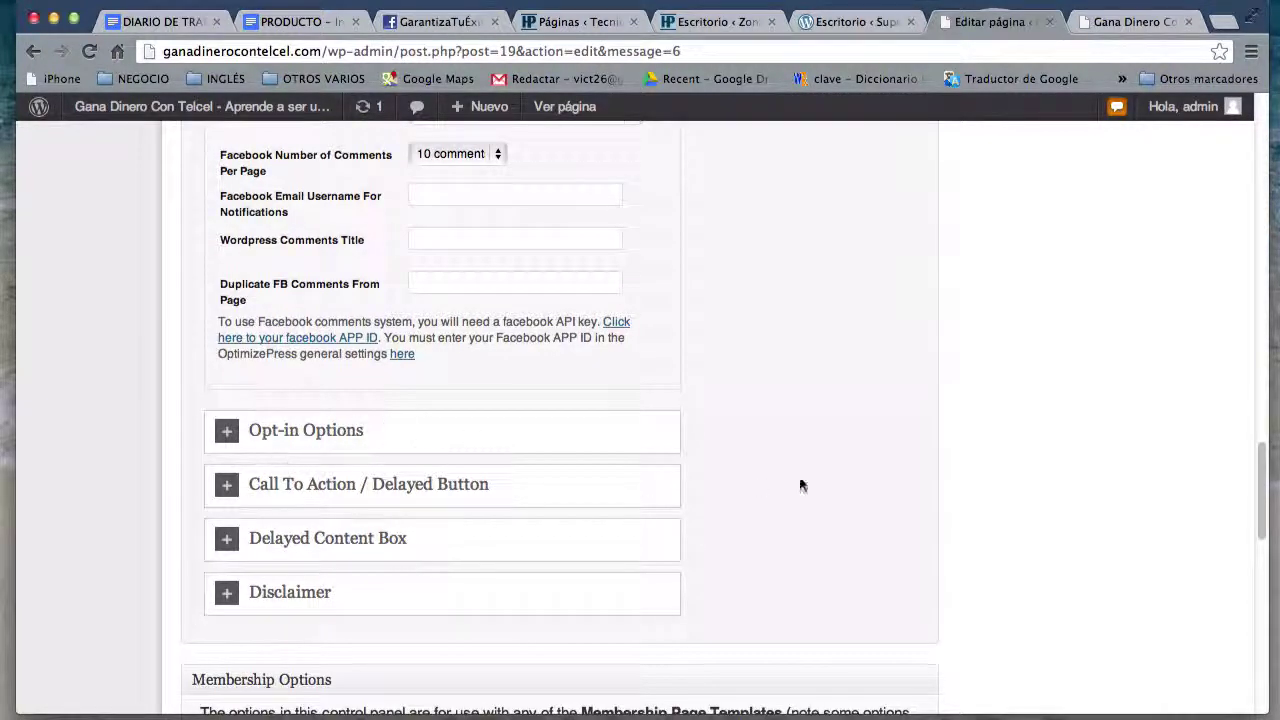
scroll(805, 485, up, 15)
scroll(810, 485, up, 10)
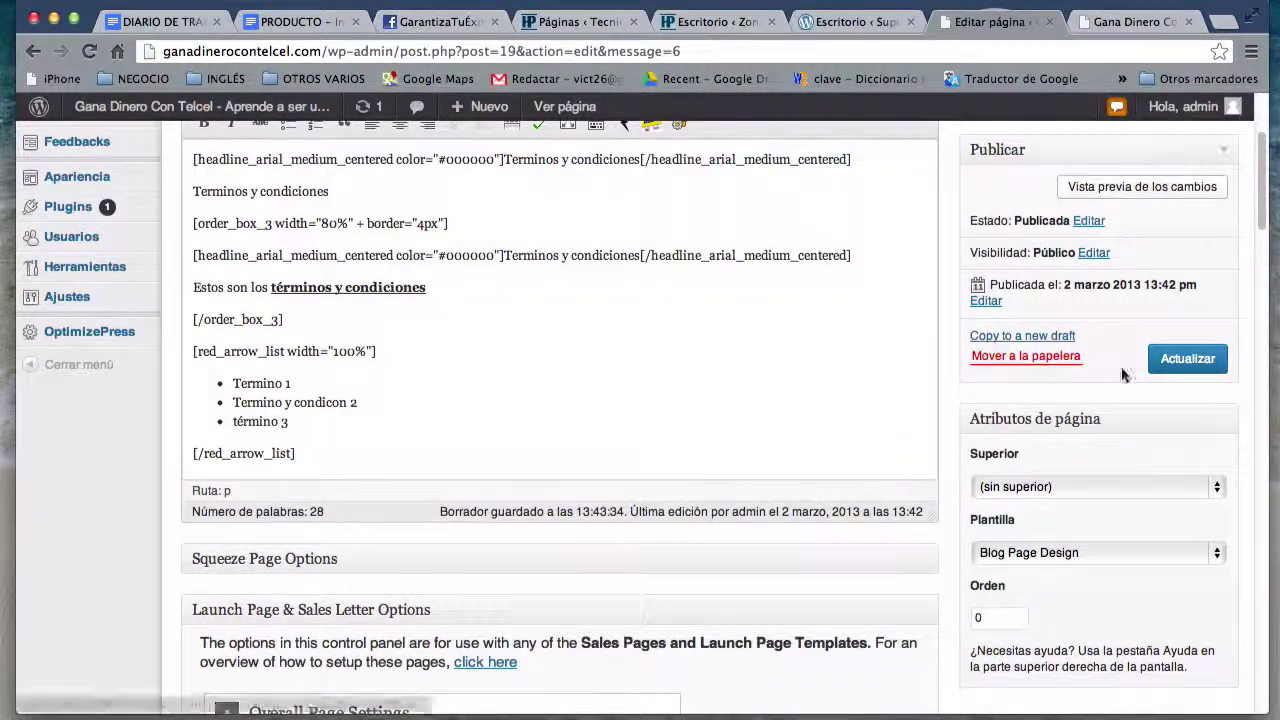
click(1185, 375)
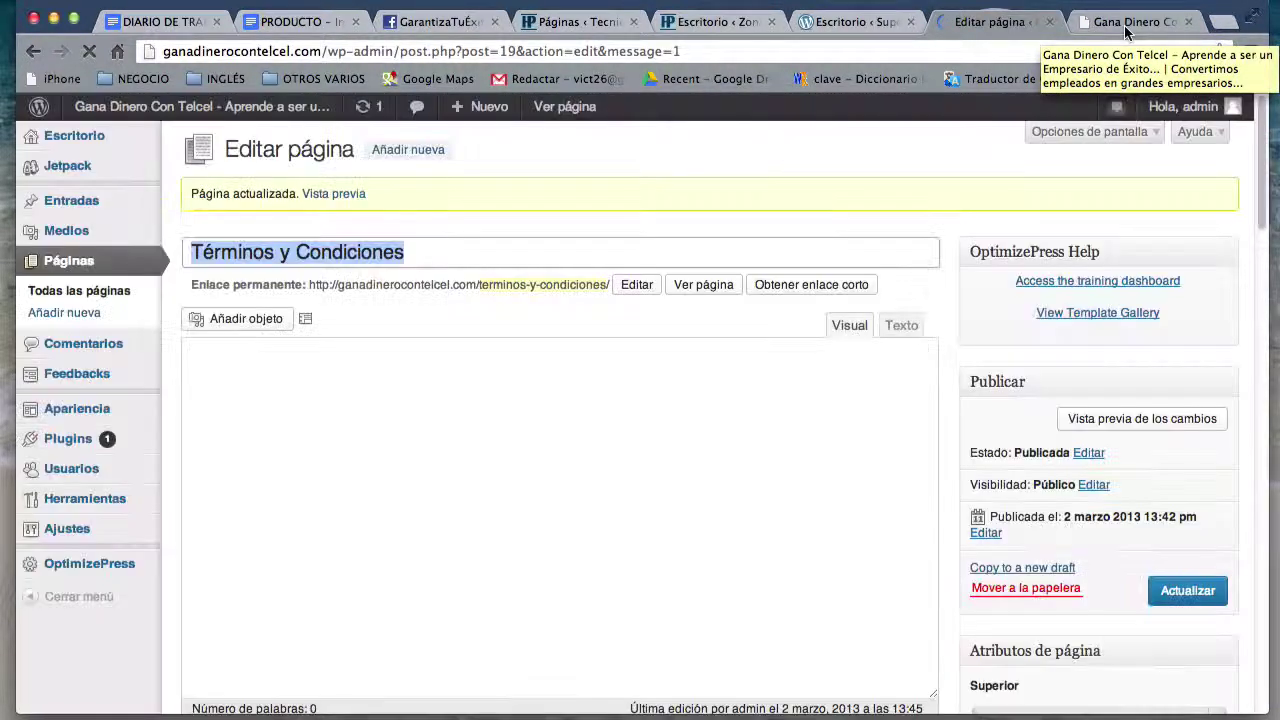
click(1125, 30)
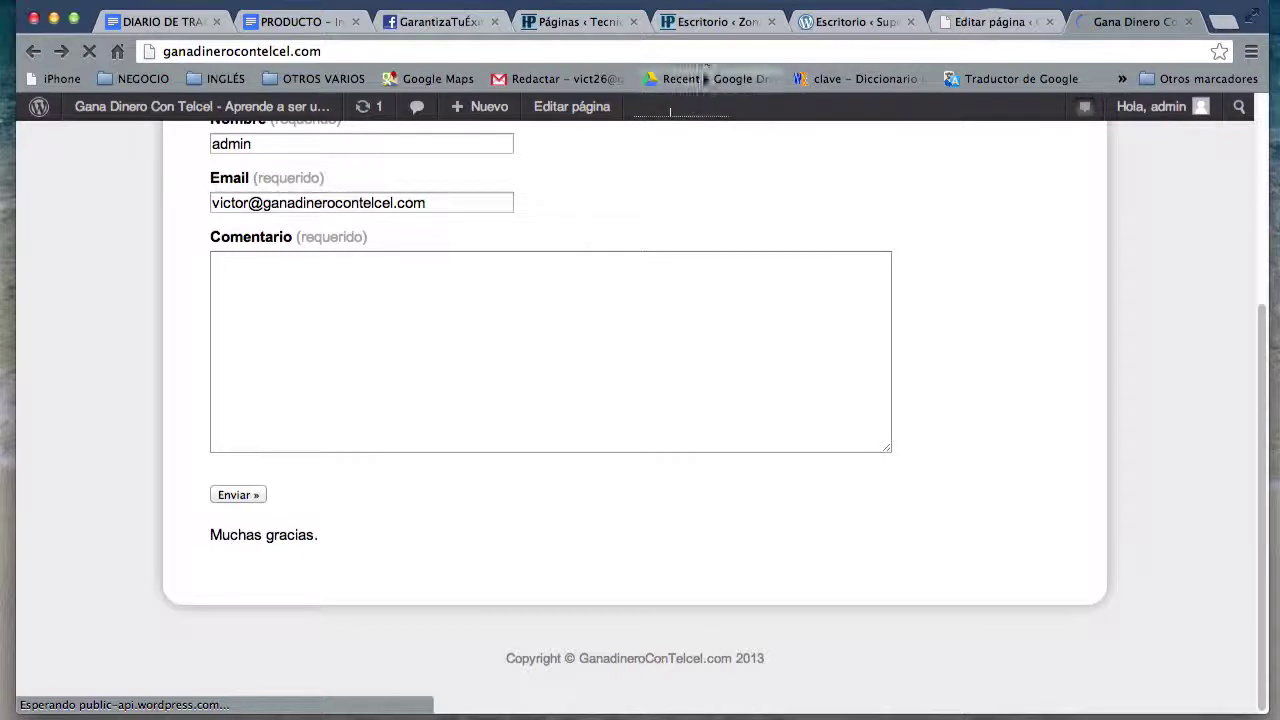
click(943, 51)
key(Right)
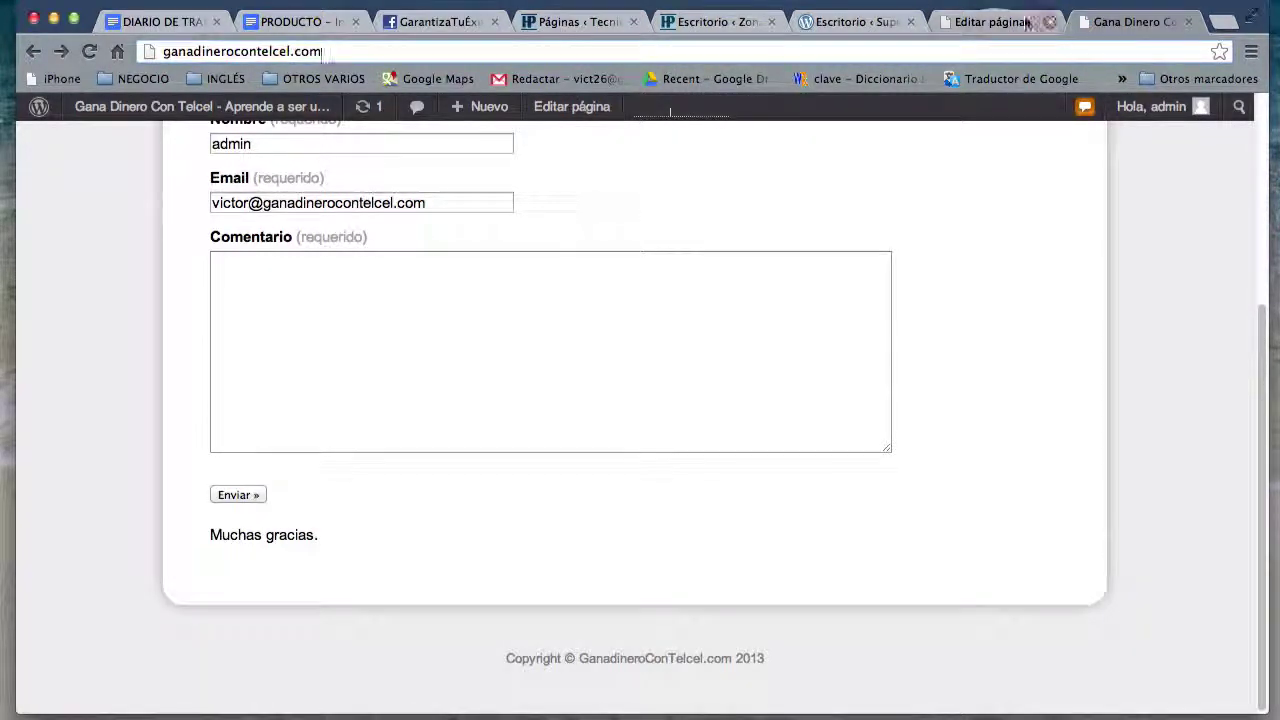
click(990, 21)
click(704, 285)
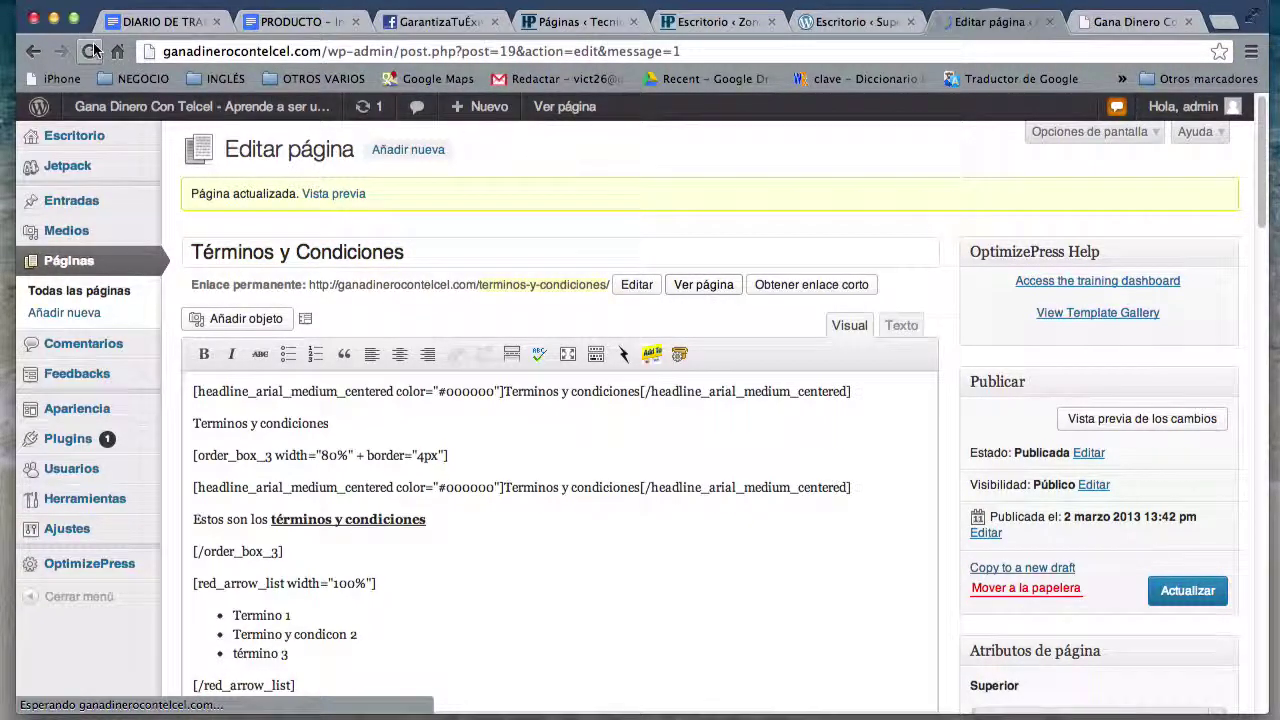
scroll(140, 162, left, 5)
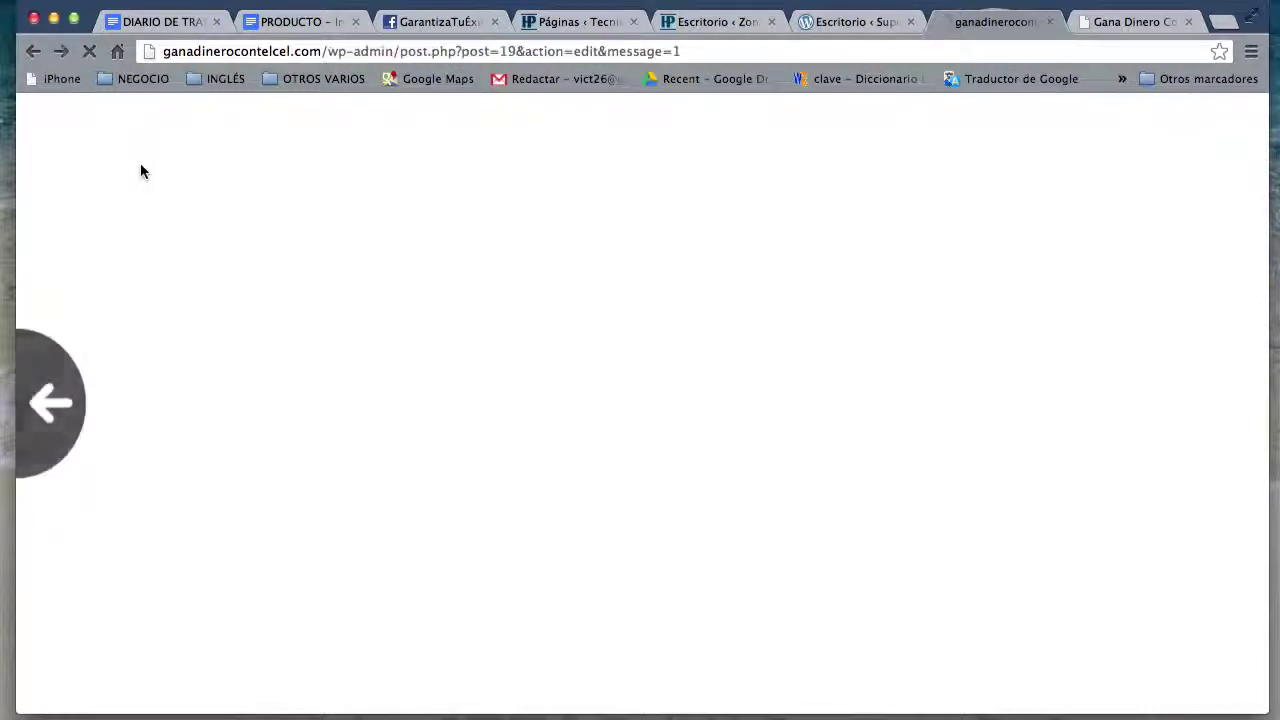
Step: Open the published Términos y Condiciones page in a new browser tab and review its title, bordered box, arrow list and comment form
super+click(700, 287)
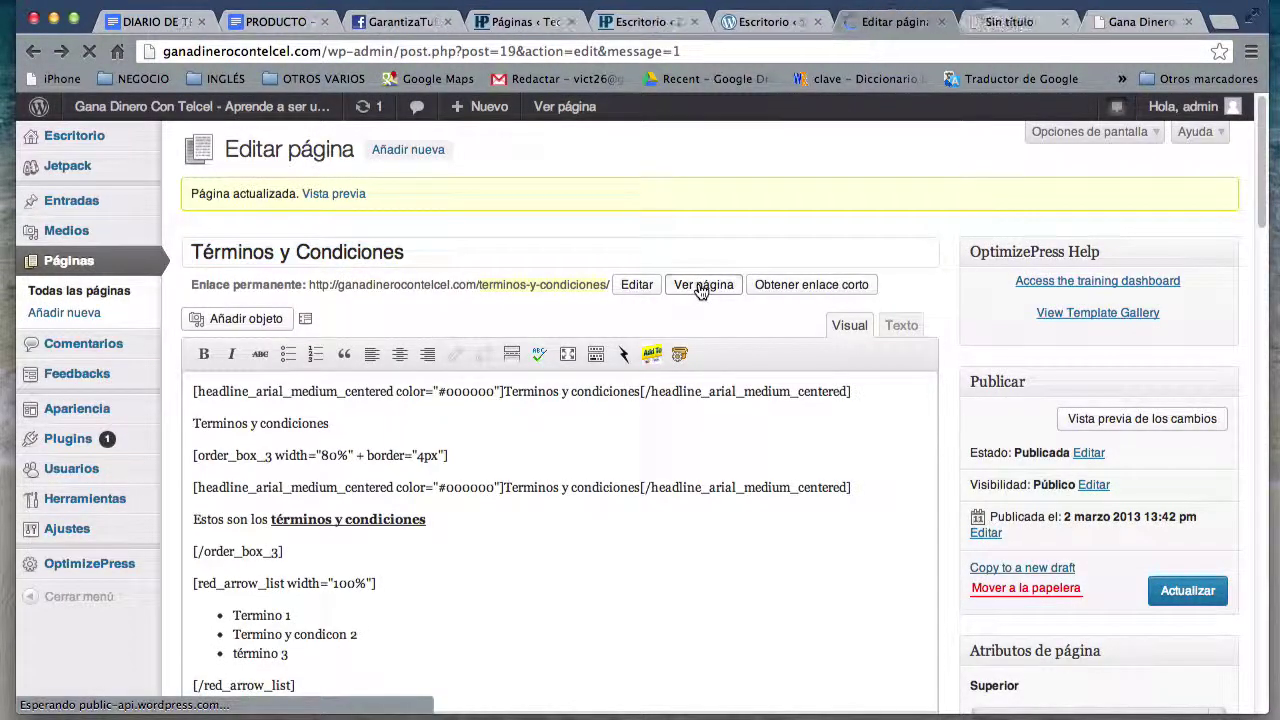
click(1027, 29)
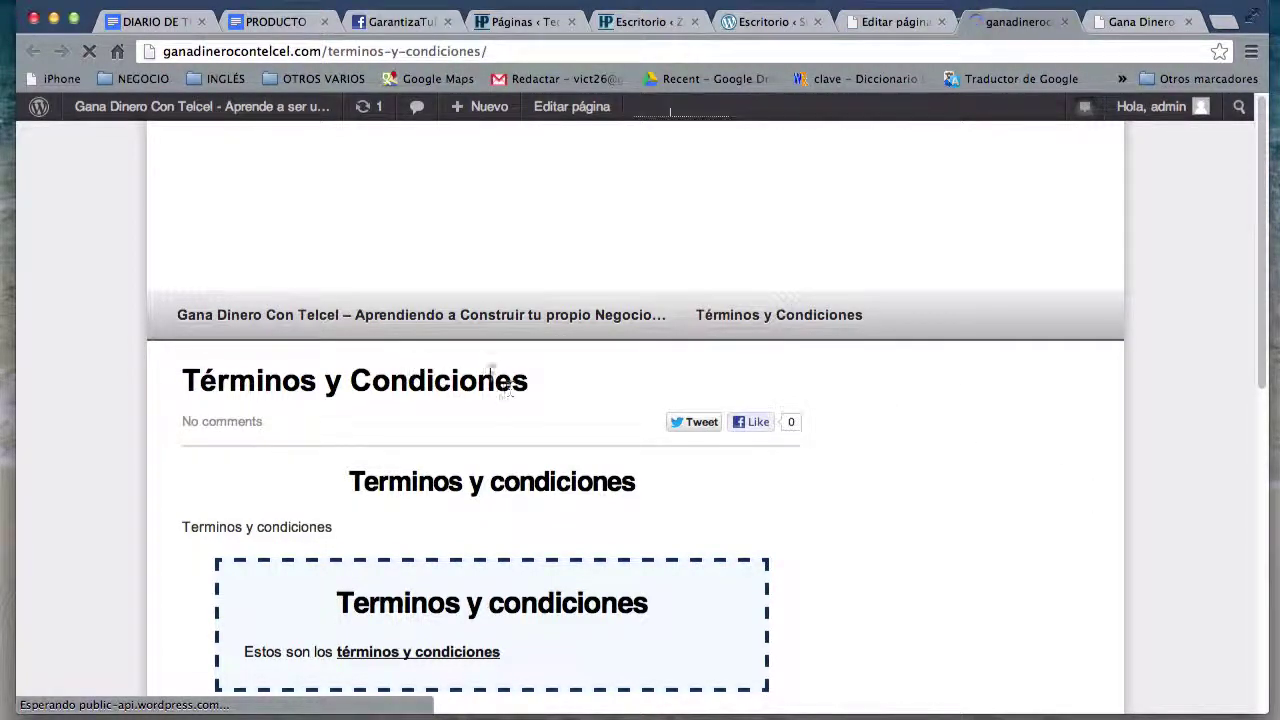
drag(495, 385, 257, 385)
scroll(958, 579, down, 4)
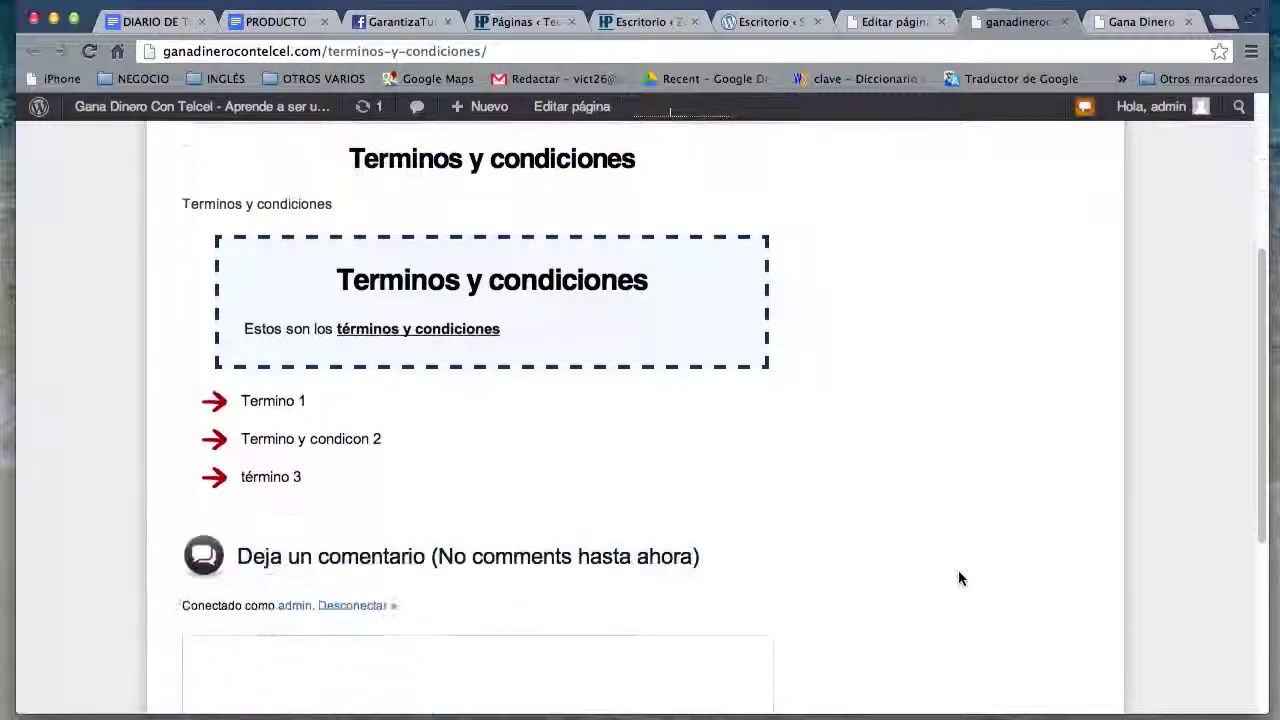
drag(225, 328, 339, 377)
click(607, 207)
scroll(880, 374, down, 2)
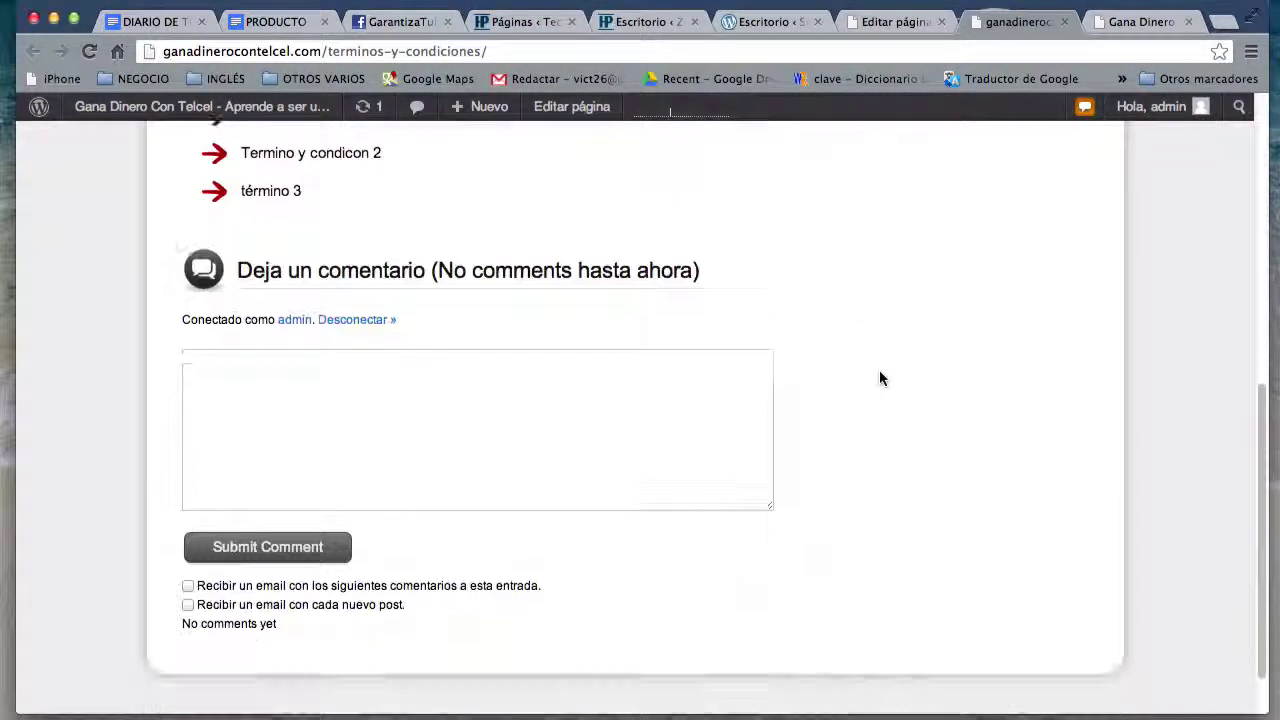
scroll(880, 374, up, 5)
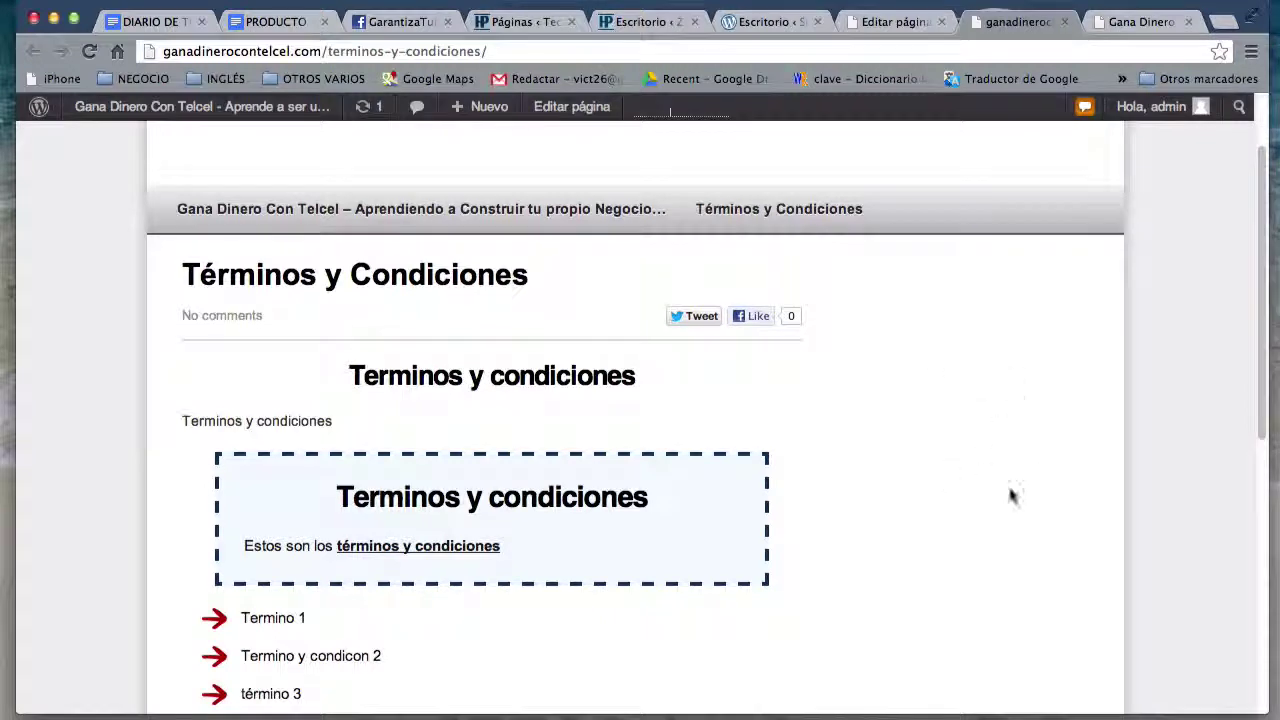
Step: Check the published Términos y Condiciones page from its title down to the comment box
scroll(993, 655, down, 7)
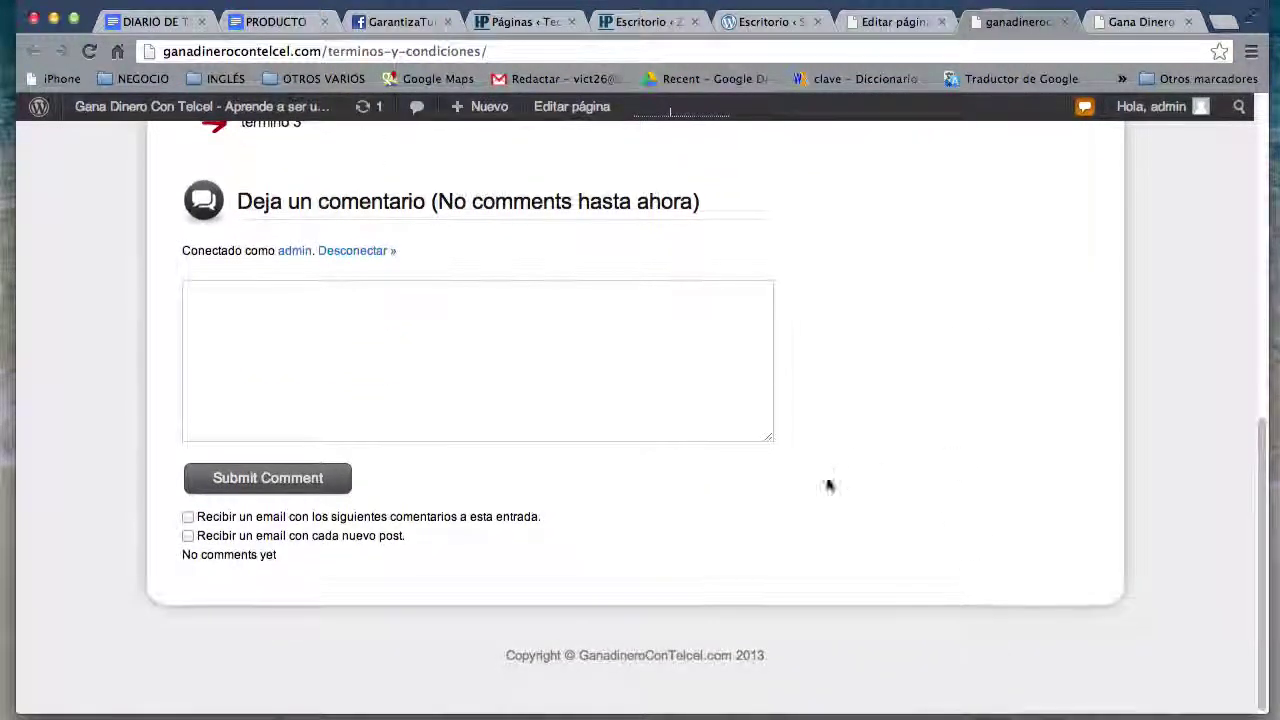
scroll(880, 408, up, 6)
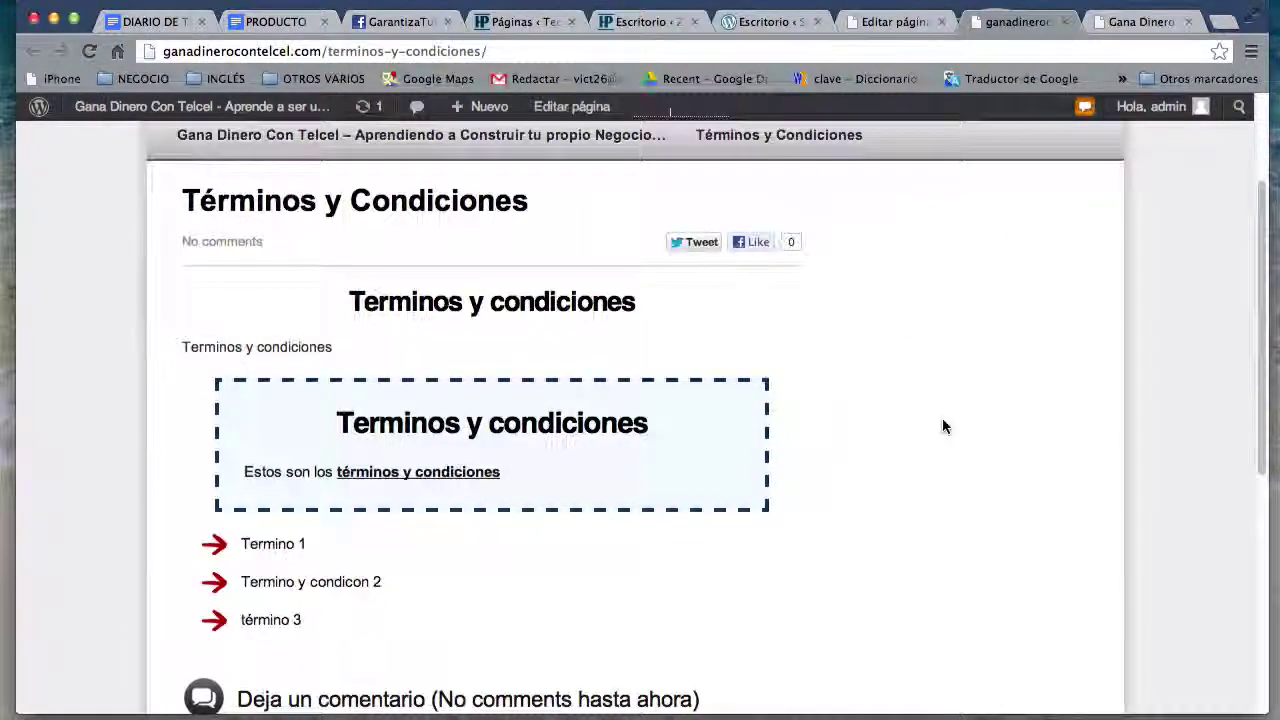
scroll(943, 426, down, 6)
click(401, 319)
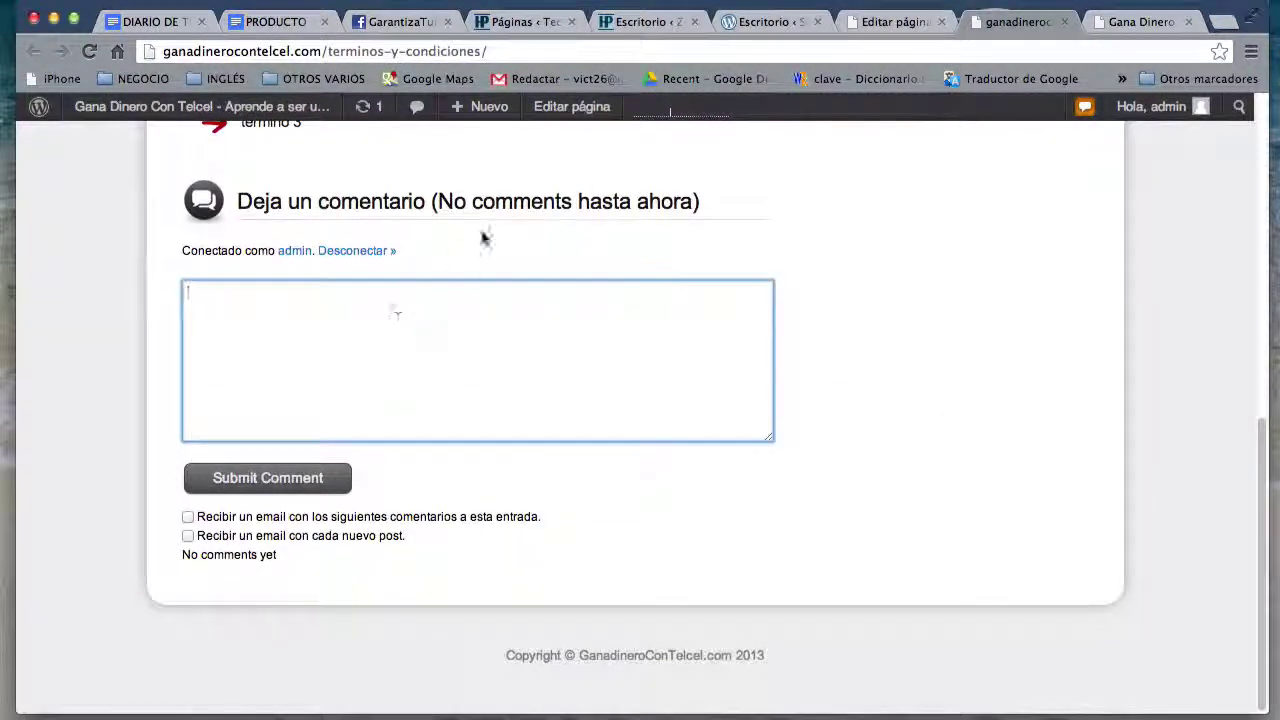
scroll(1010, 360, up, 1)
scroll(1010, 361, up, 8)
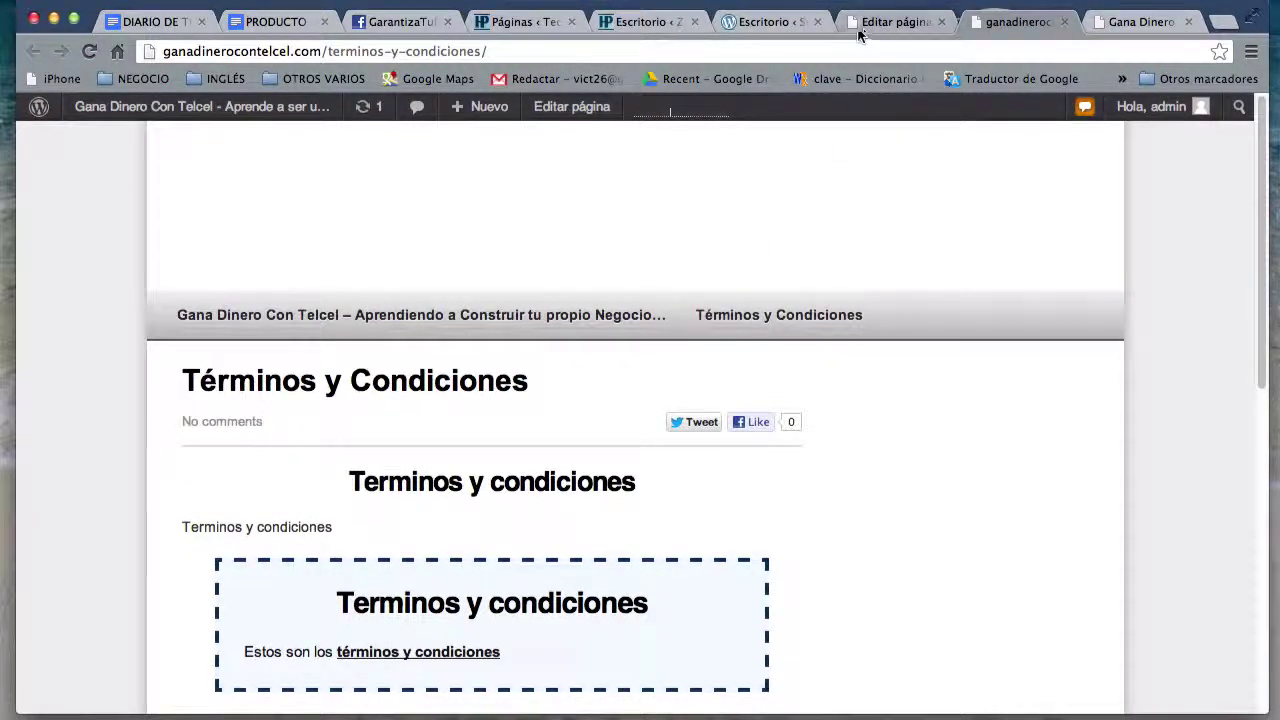
Step: Return to the page editor and deactivate the header hyperlink in the Header & Logo Options
click(893, 21)
scroll(1003, 610, down, 10)
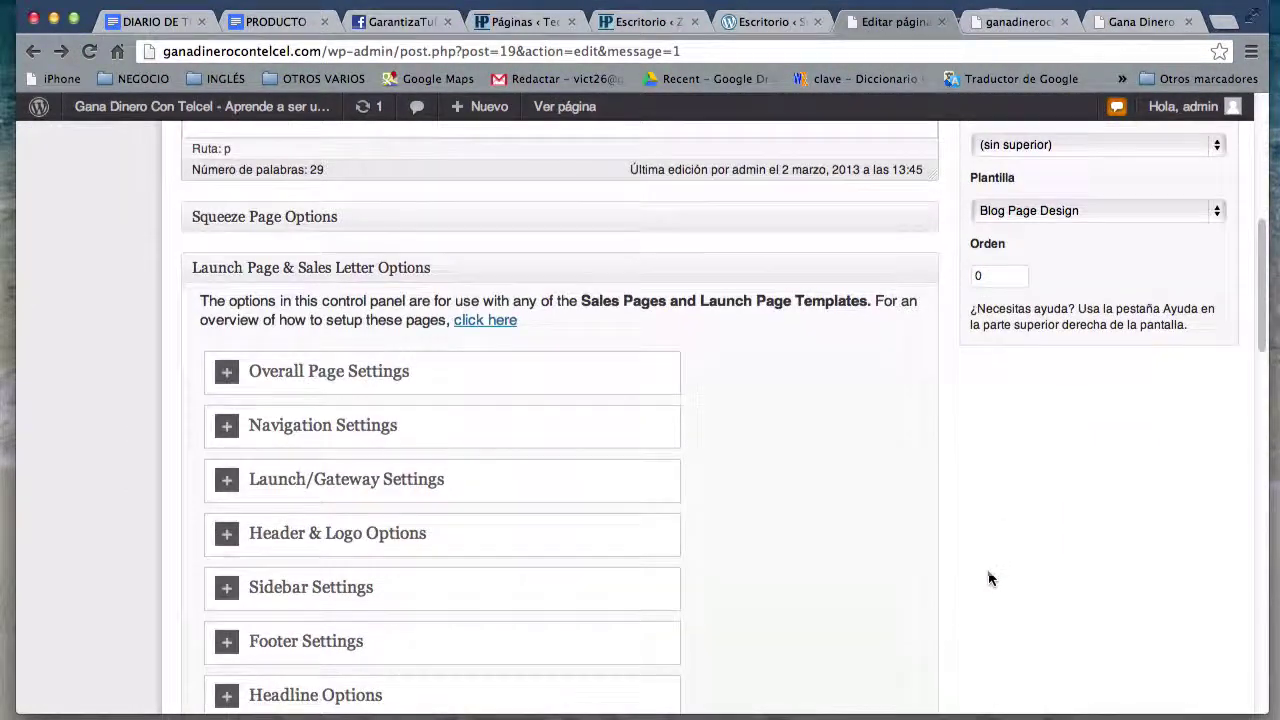
scroll(268, 588, down, 2)
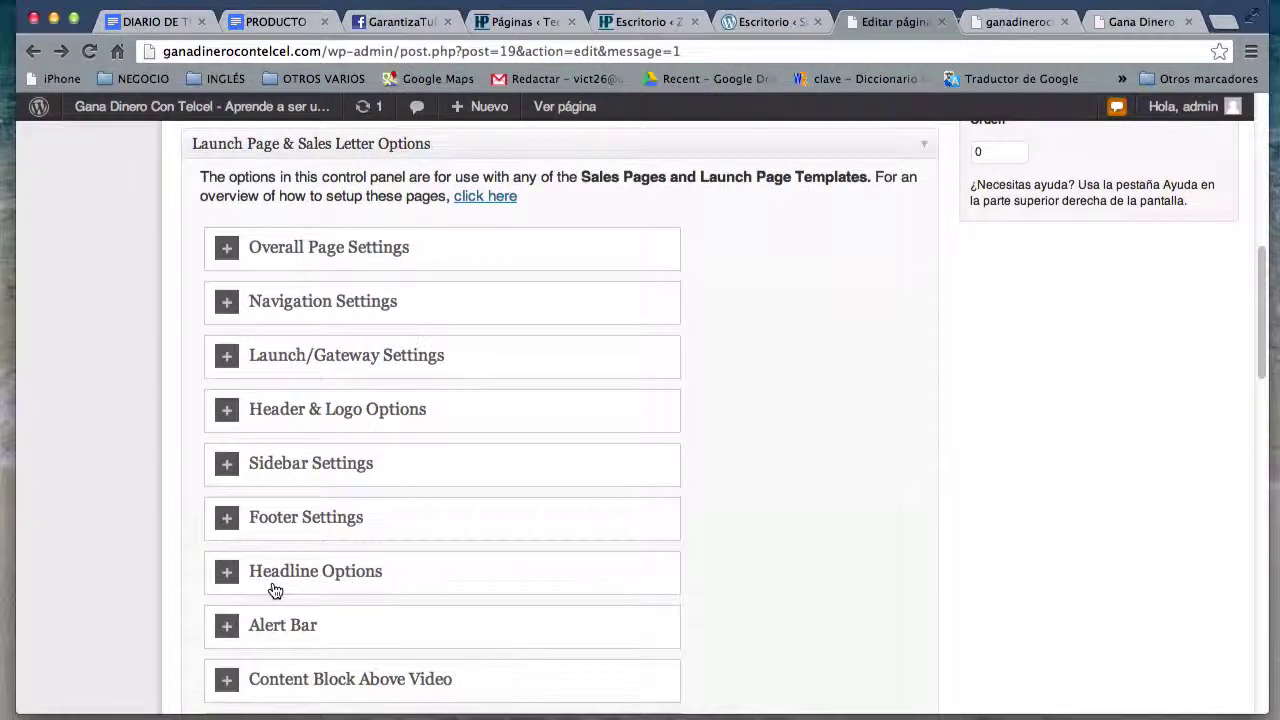
click(354, 591)
scroll(648, 566, down, 5)
scroll(648, 569, up, 3)
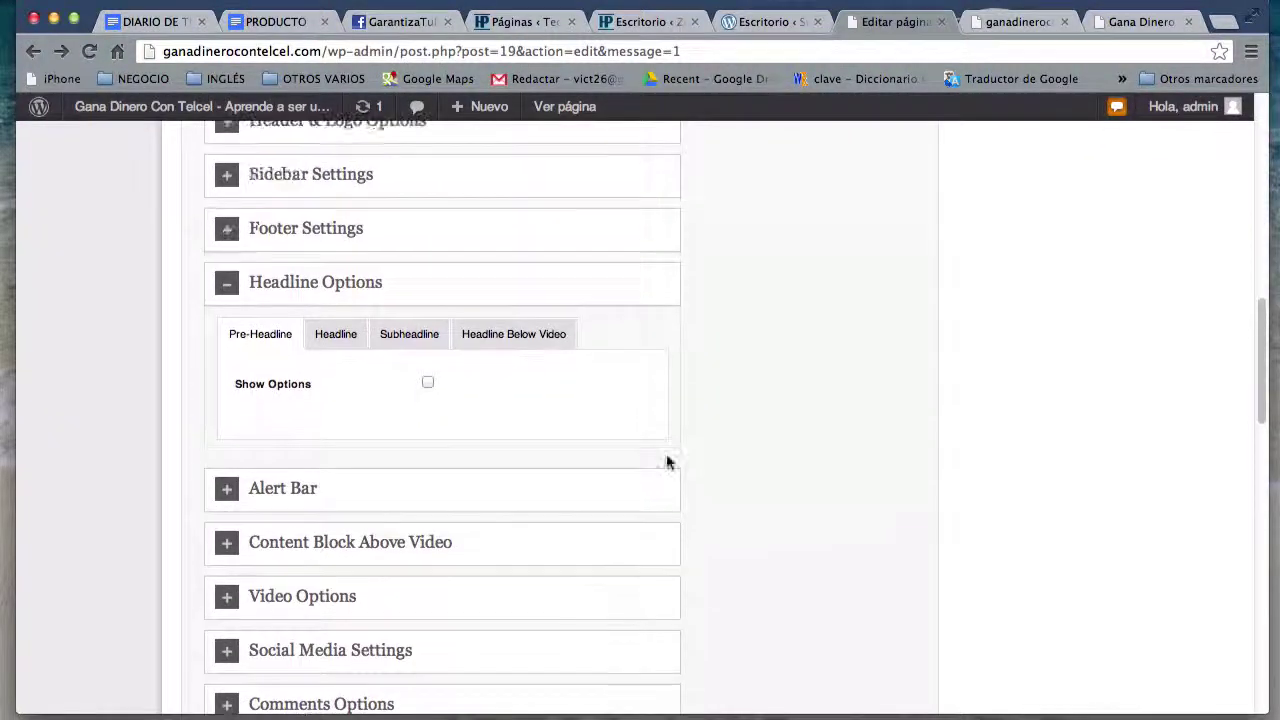
click(283, 304)
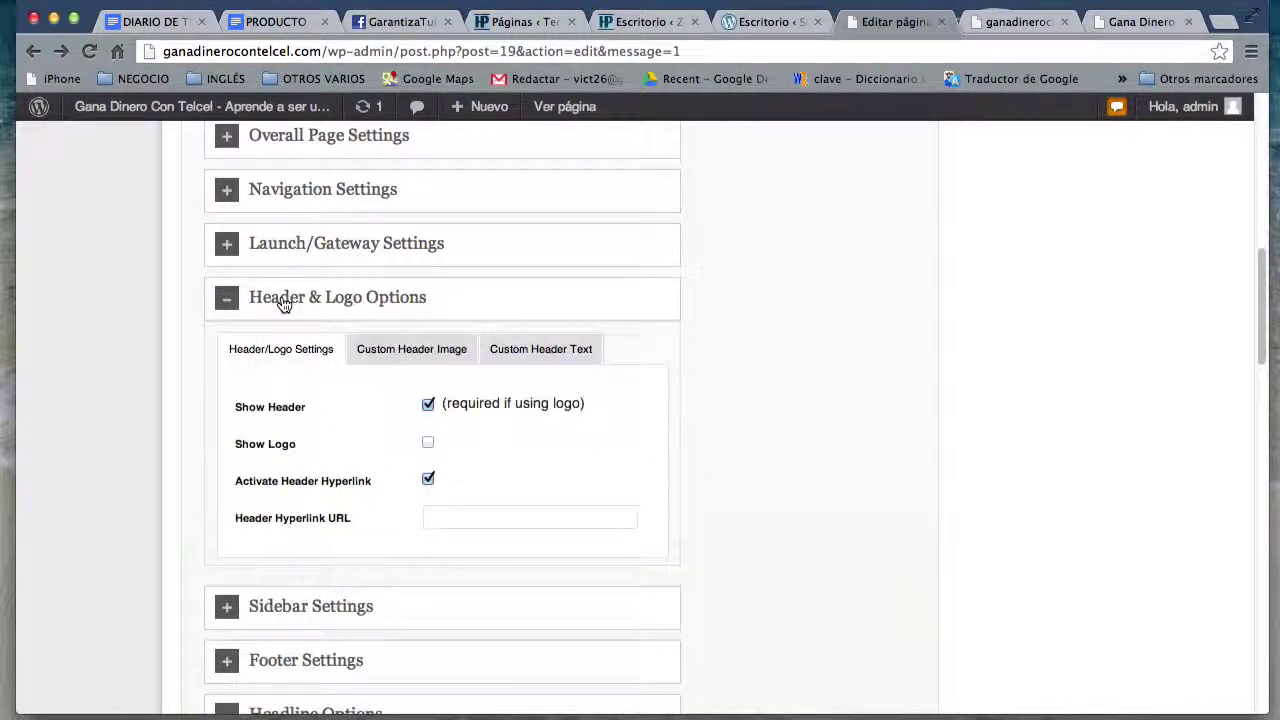
click(428, 481)
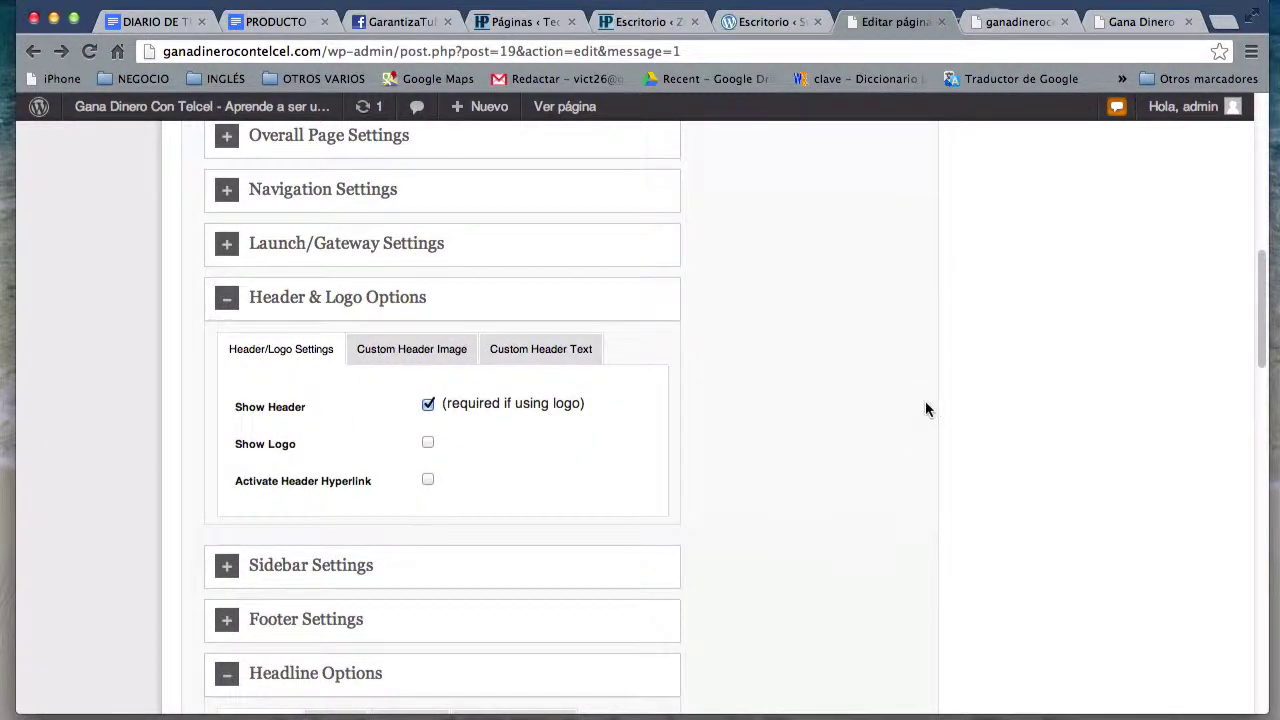
Step: Update the Términos y Condiciones page and reload its published version
scroll(925, 401, up, 10)
scroll(1167, 472, down, 3)
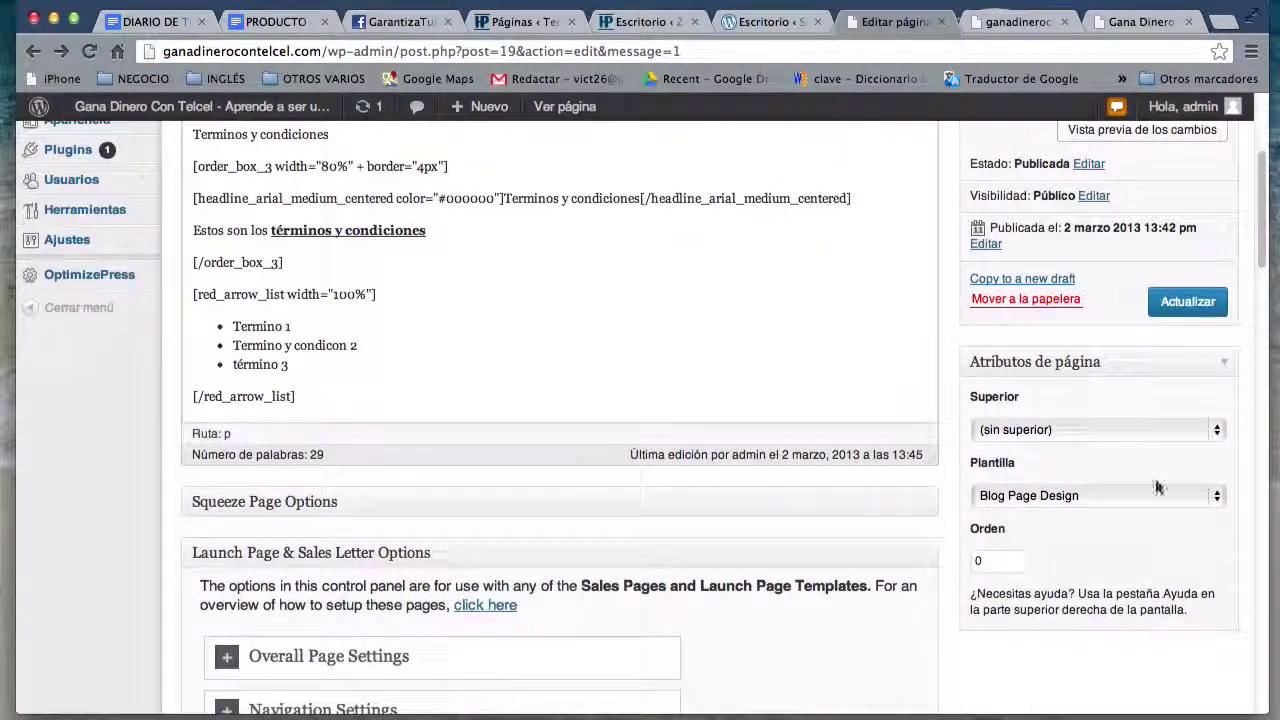
click(1187, 310)
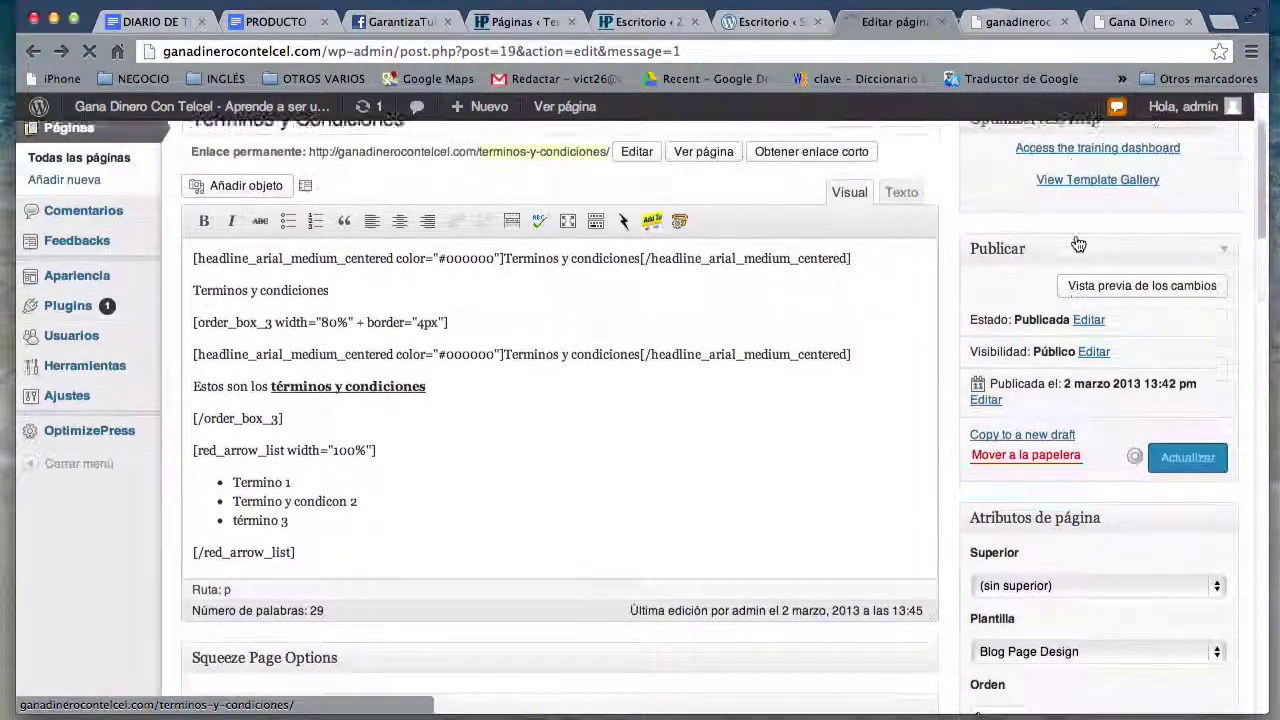
click(1025, 21)
key(super+r)
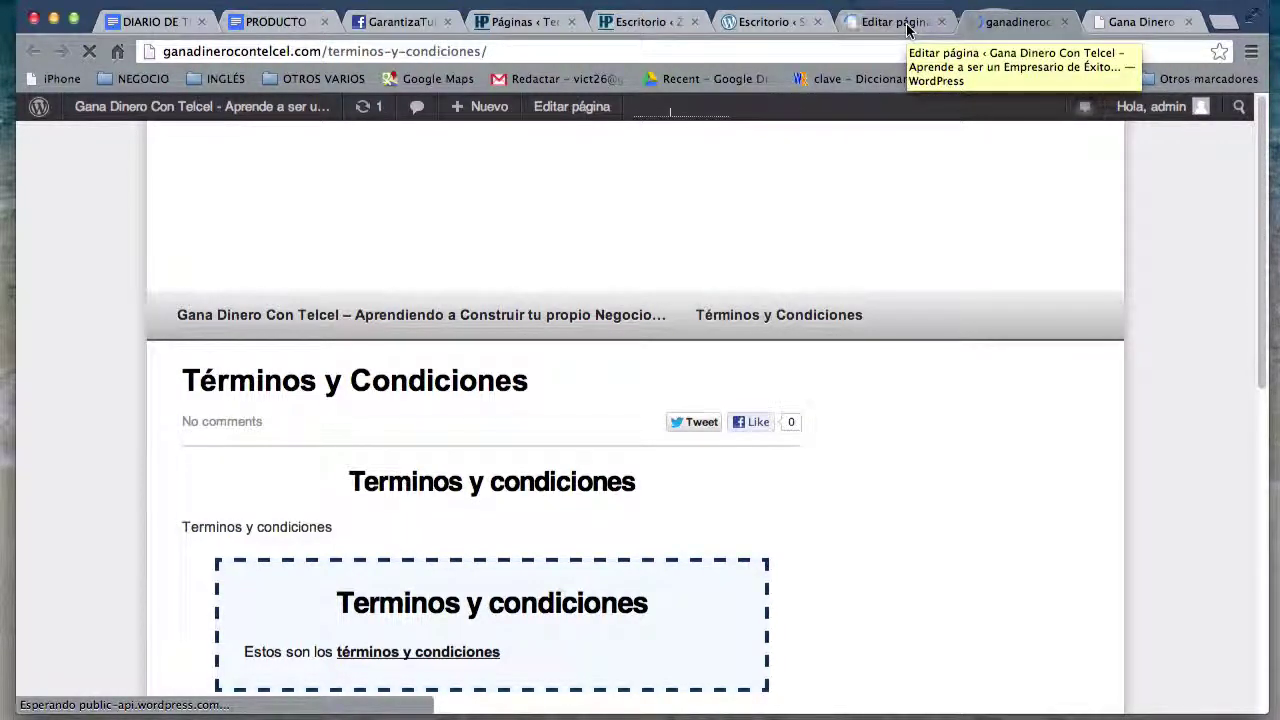
Step: Copy the header image URL from the OptimizePress general settings
click(907, 28)
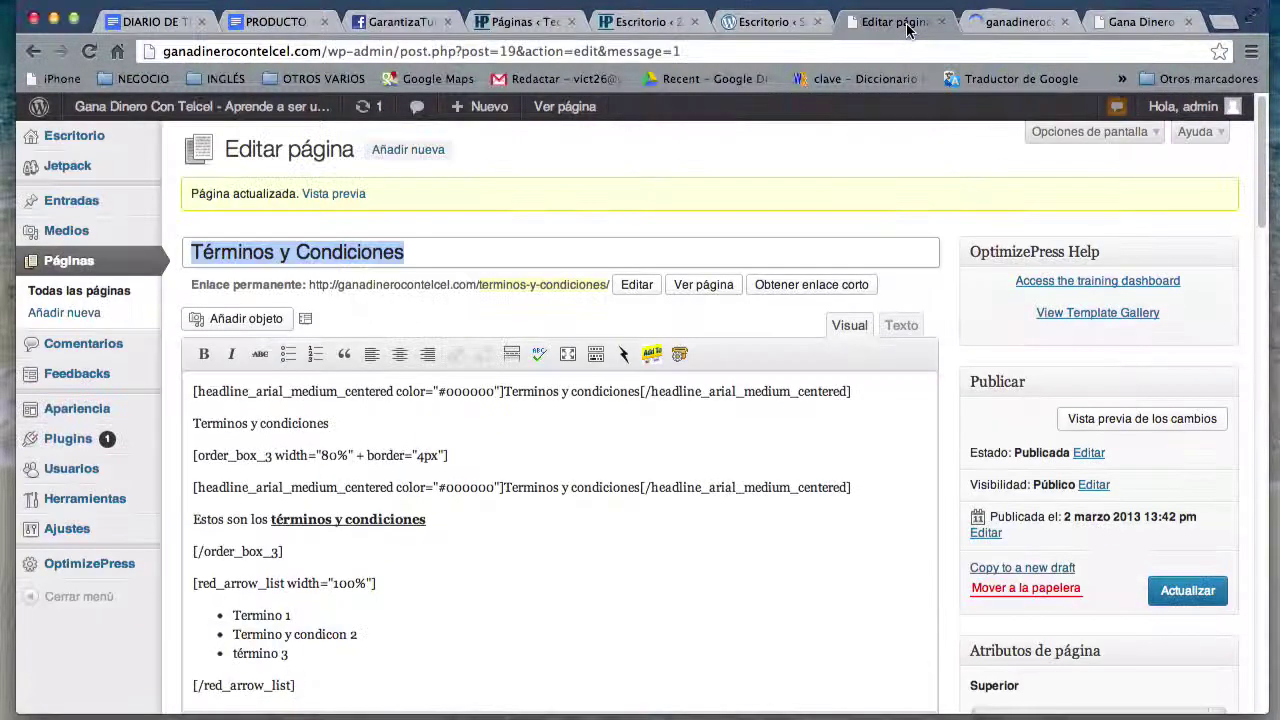
click(97, 570)
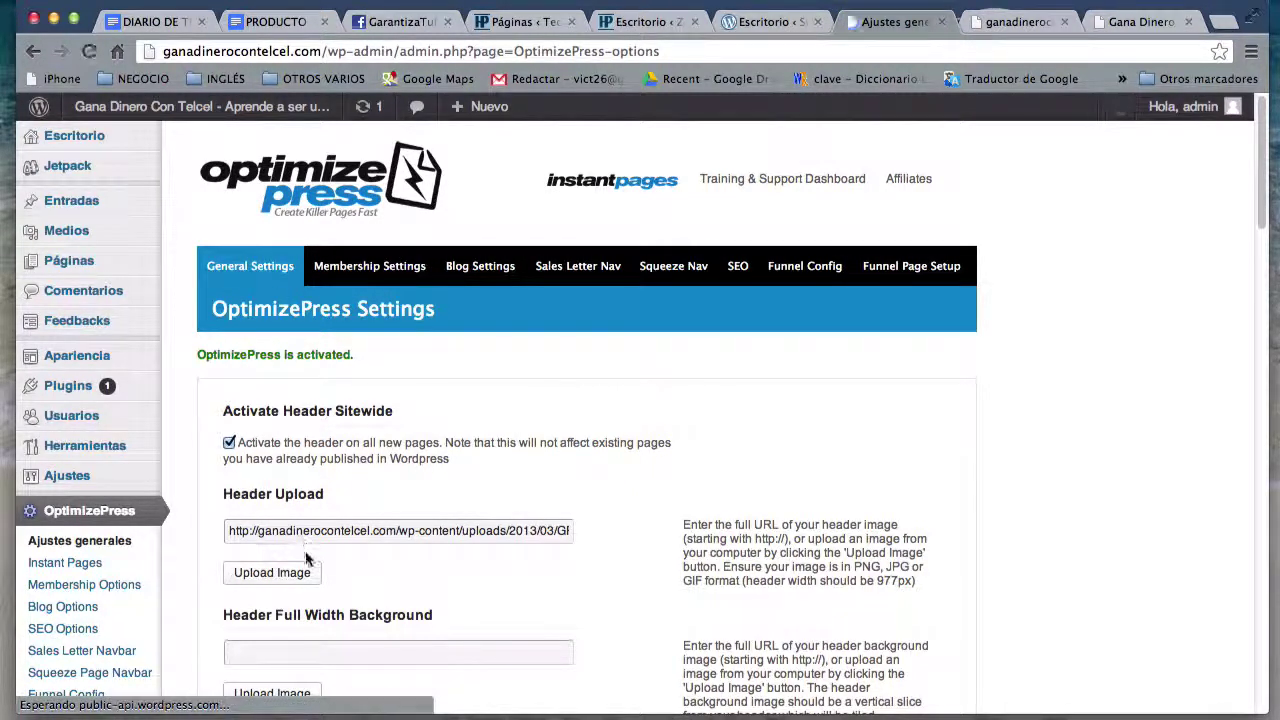
click(419, 530)
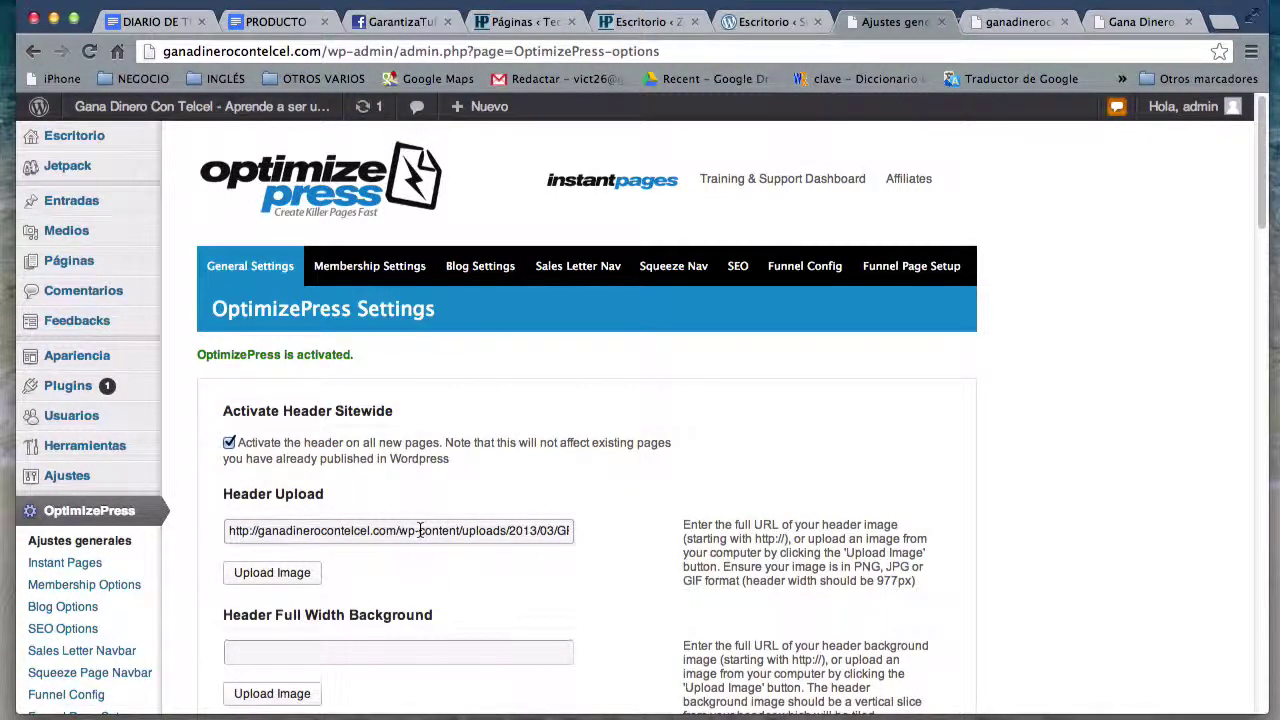
key(super+a)
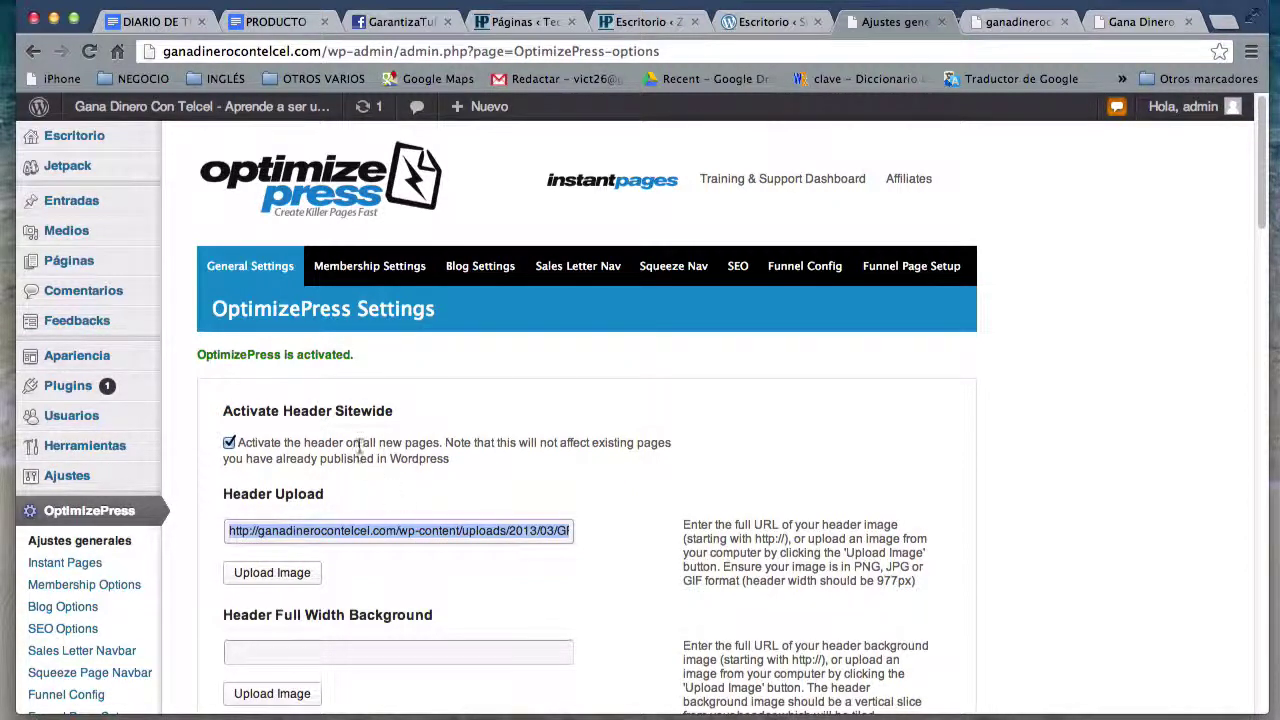
Step: Paste the copied GRAF_Encabezado_logo.png address as the Blog Header URL in the OptimizePress blog settings
click(479, 268)
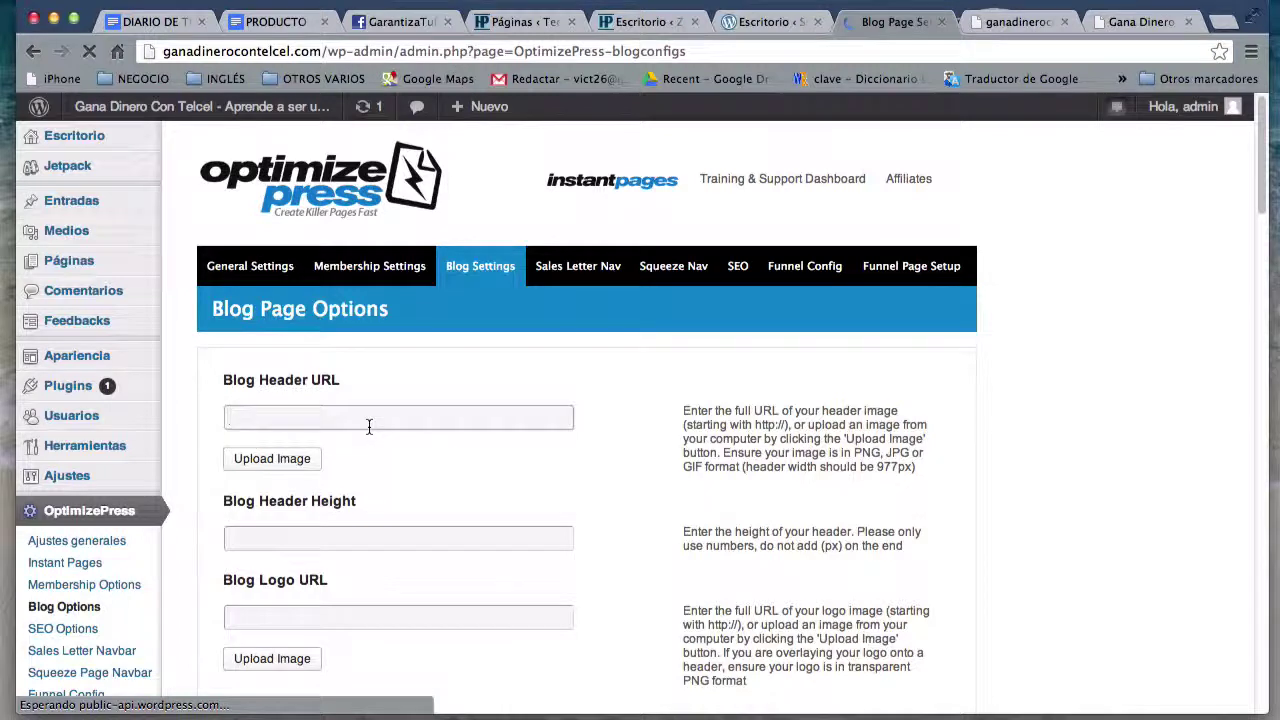
key(super+v)
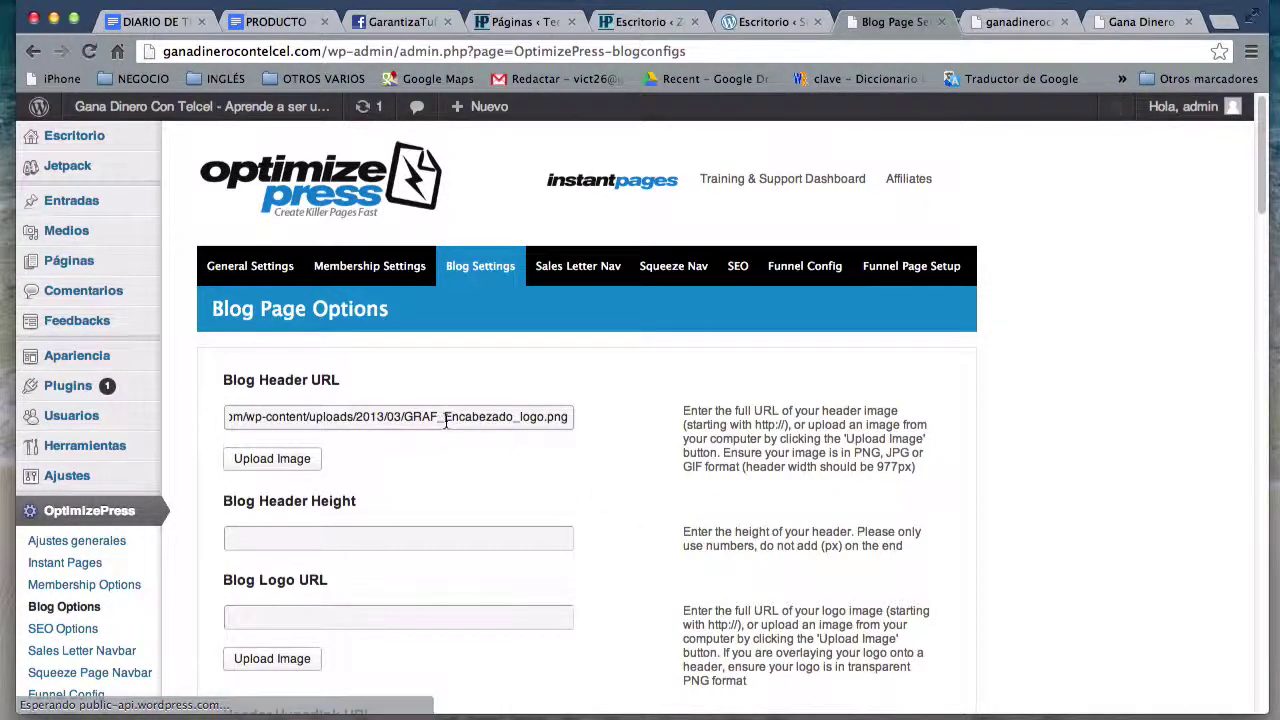
drag(443, 417, 570, 417)
click(607, 482)
Step: Set the Blog Header Height to 150
scroll(607, 482, down, 1)
scroll(608, 489, down, 5)
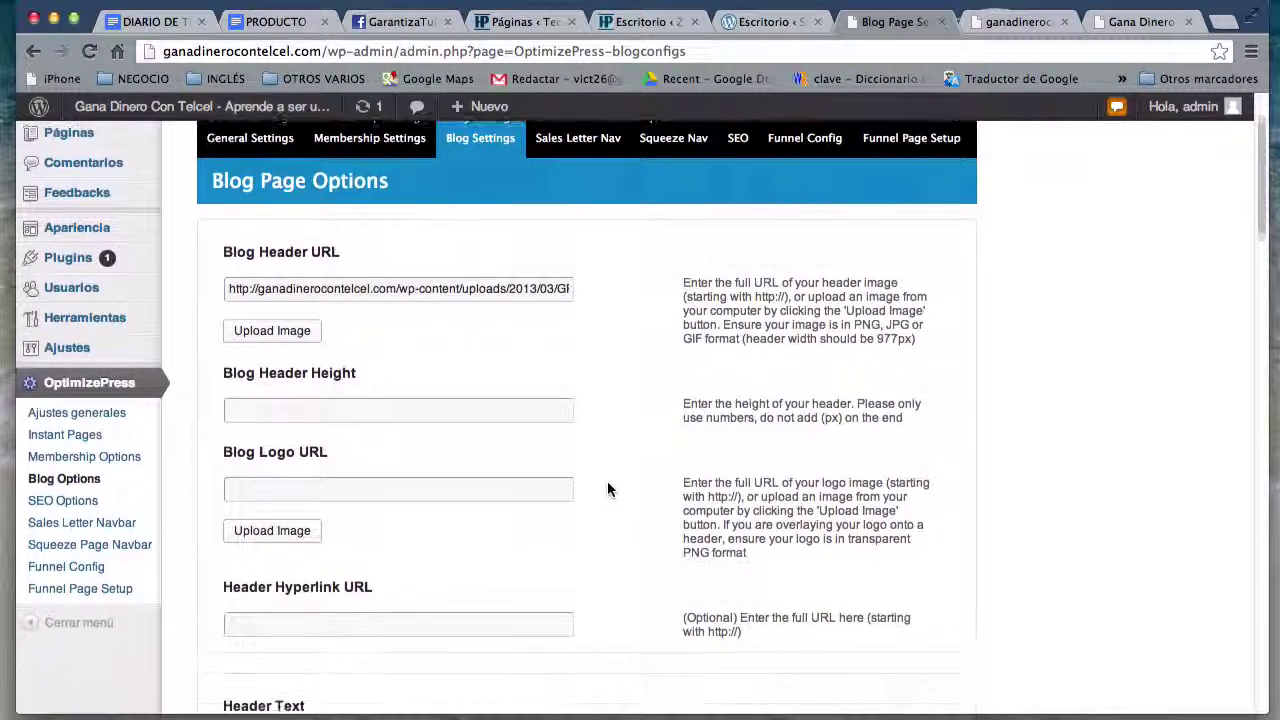
scroll(607, 489, down, 2)
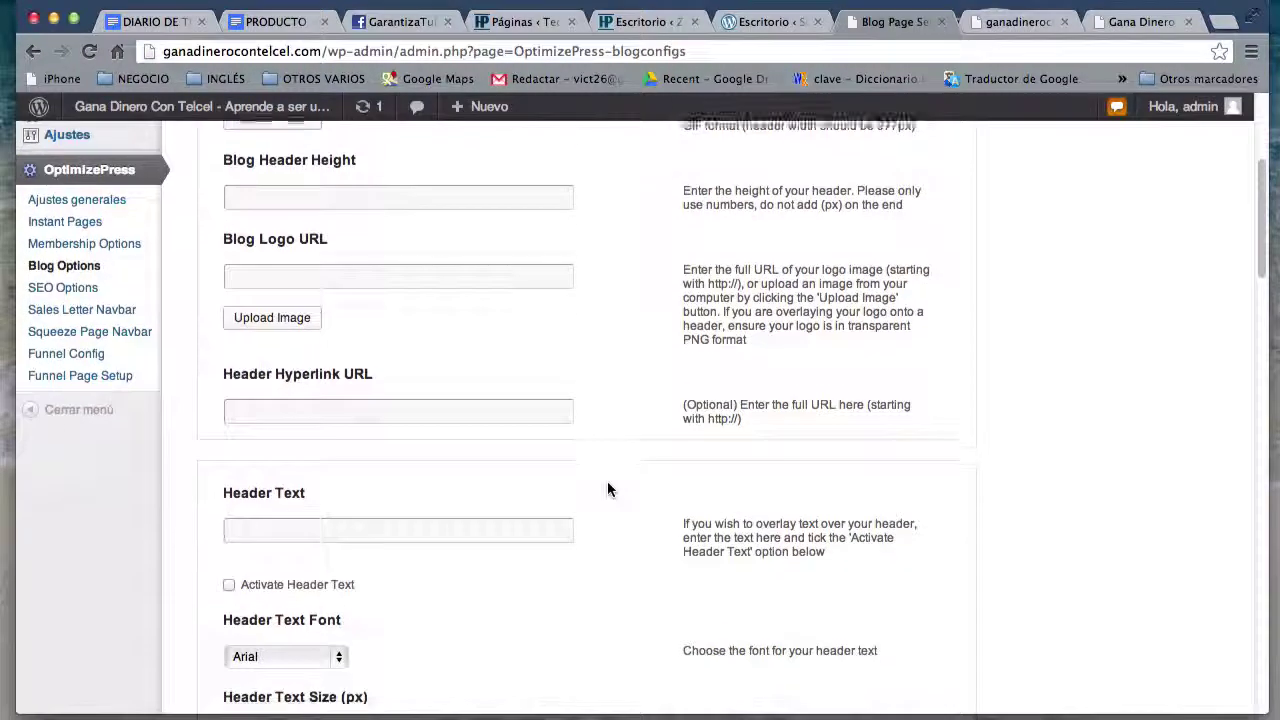
scroll(607, 489, up, 5)
scroll(607, 489, down, 3)
scroll(607, 489, up, 2)
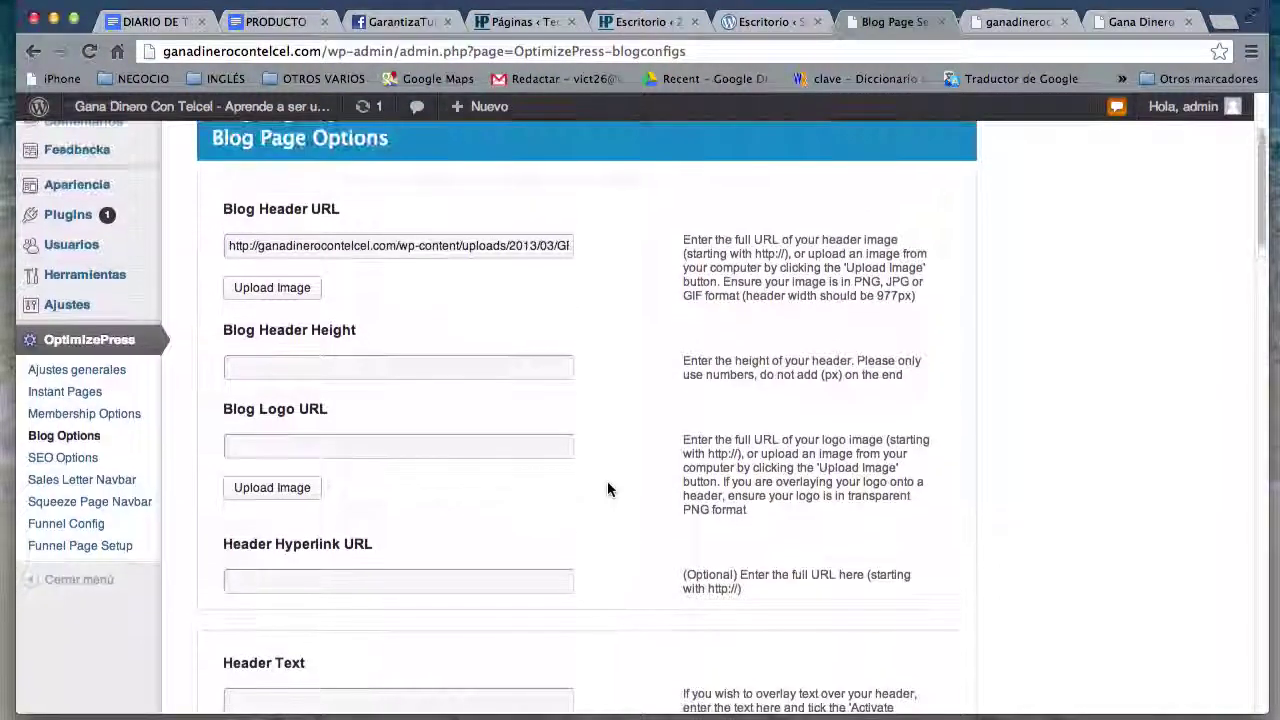
click(472, 398)
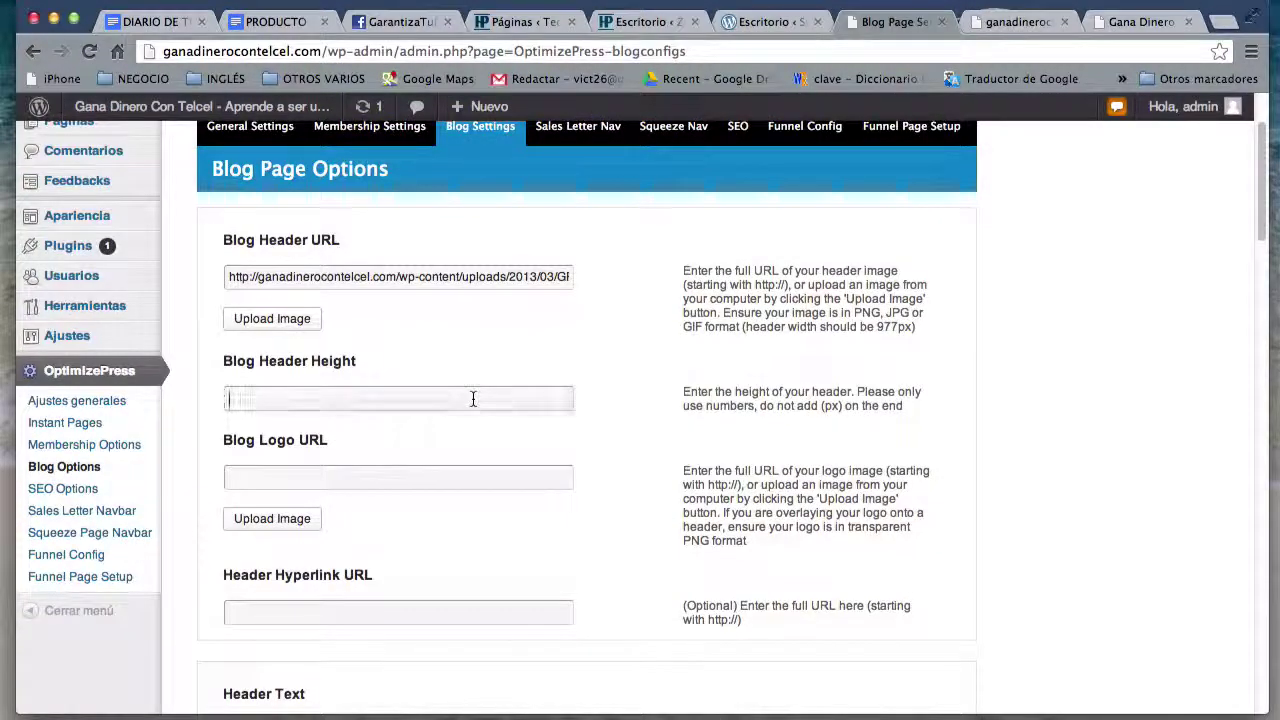
text(150)
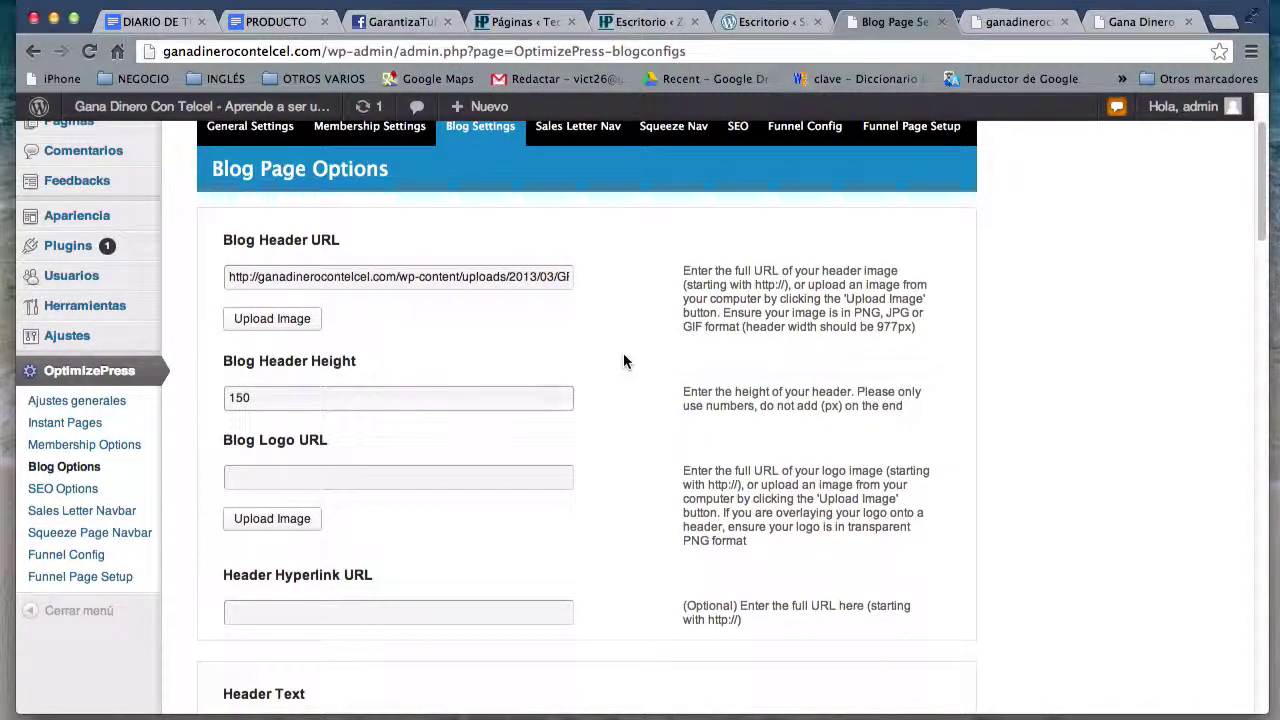
click(623, 355)
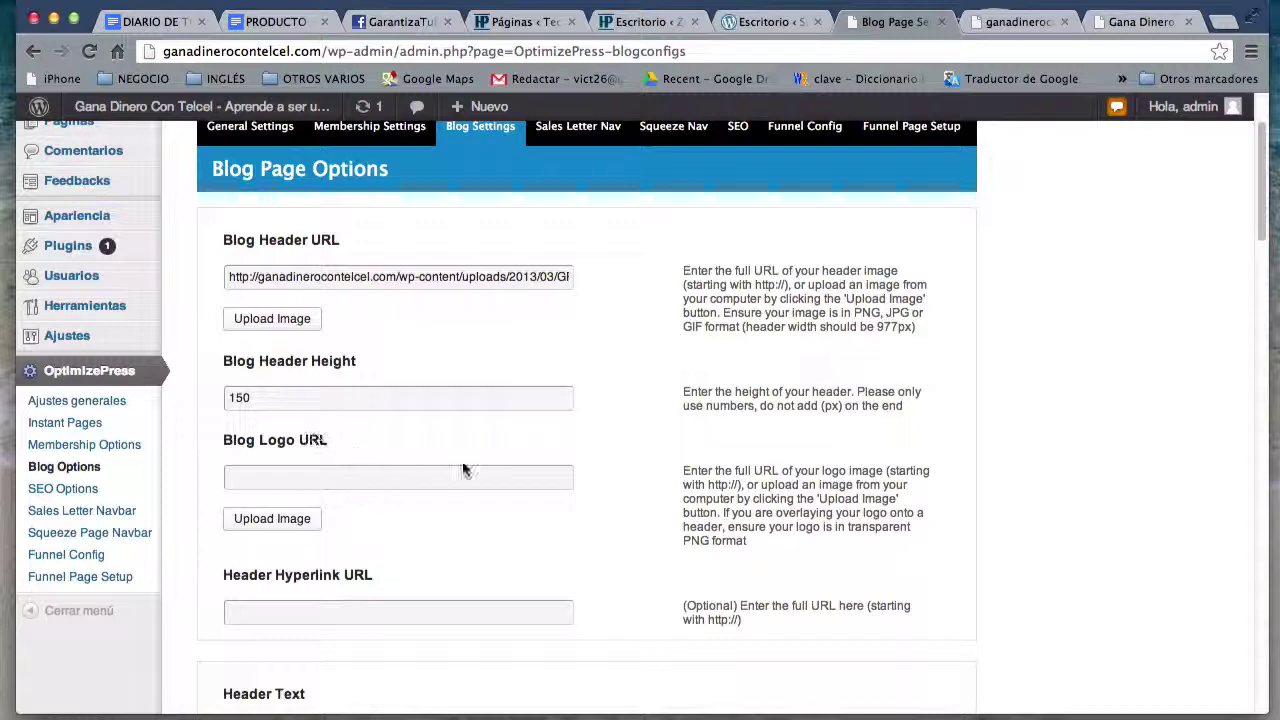
Step: Examine the header hyperlink, header text, font and color options of the blog page settings
scroll(583, 532, down, 5)
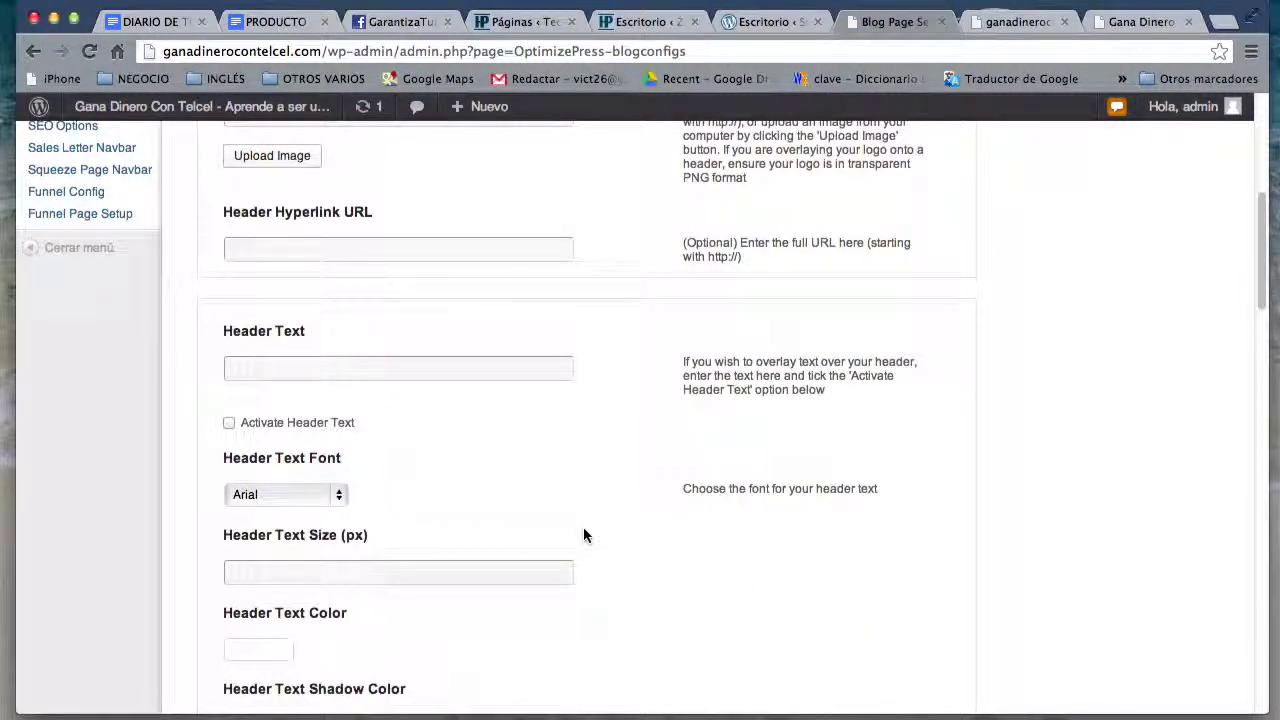
drag(234, 212, 391, 214)
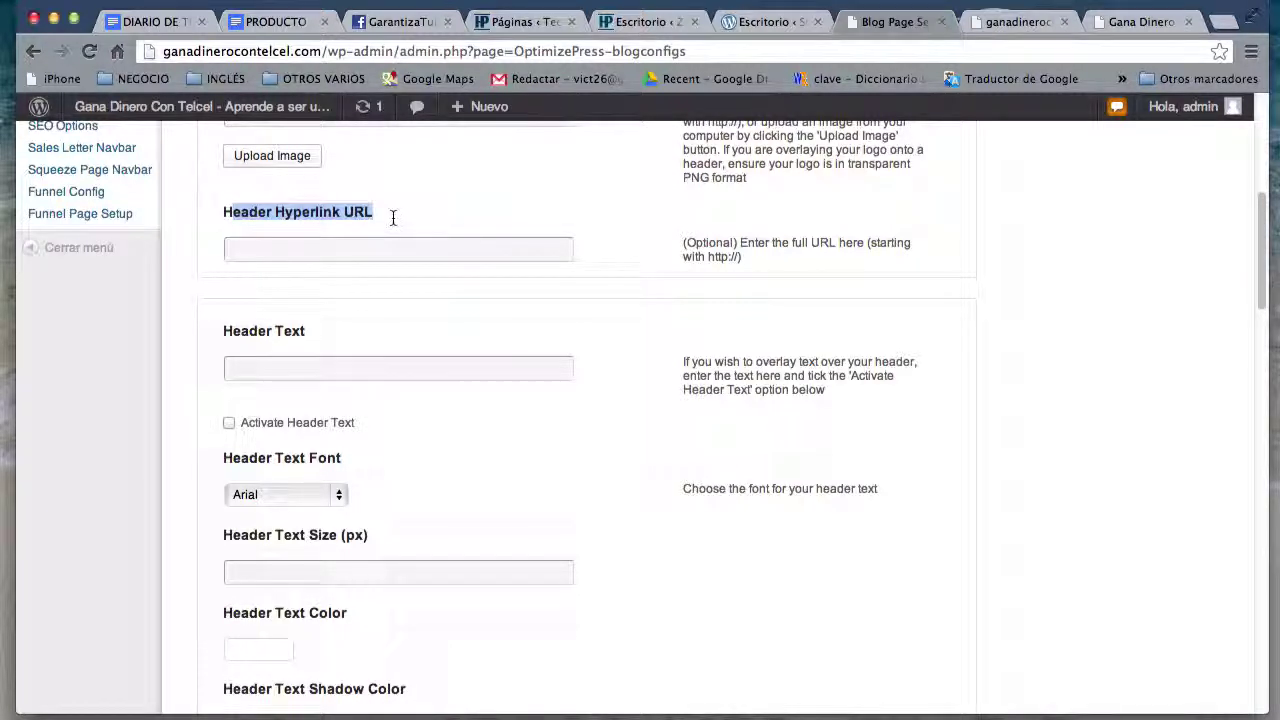
click(394, 270)
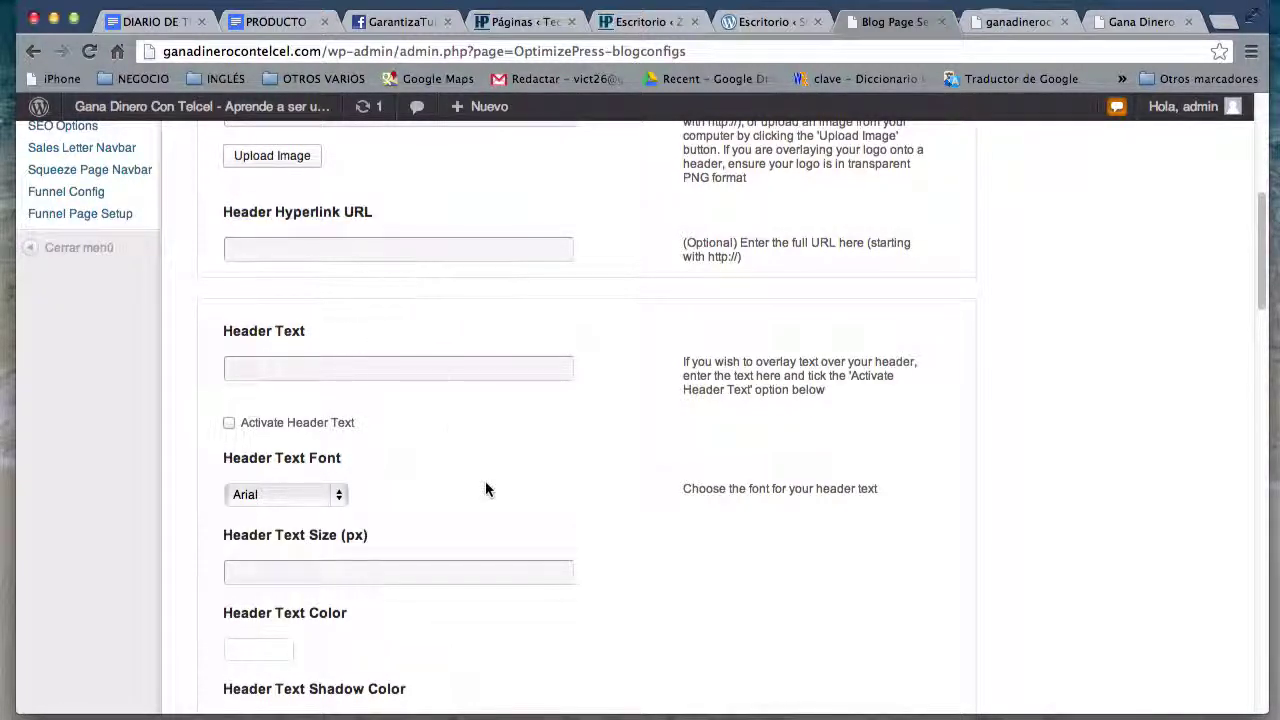
scroll(486, 489, down, 2)
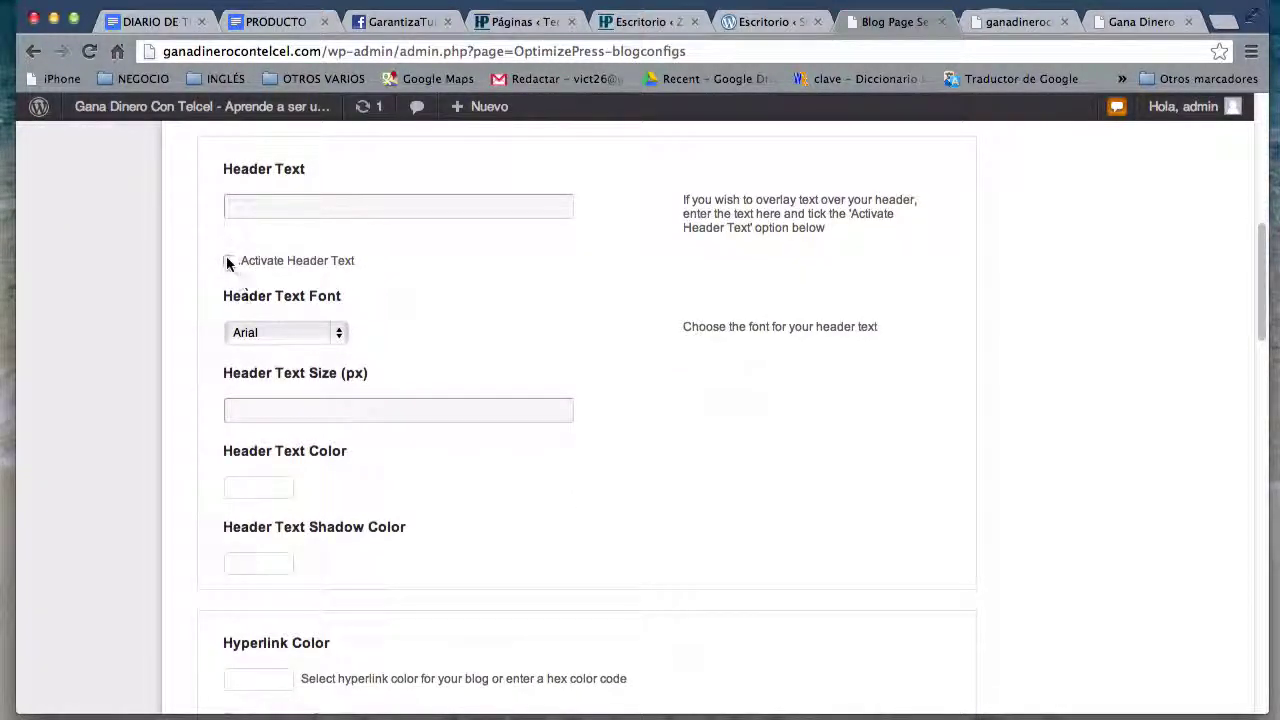
scroll(381, 316, down, 3)
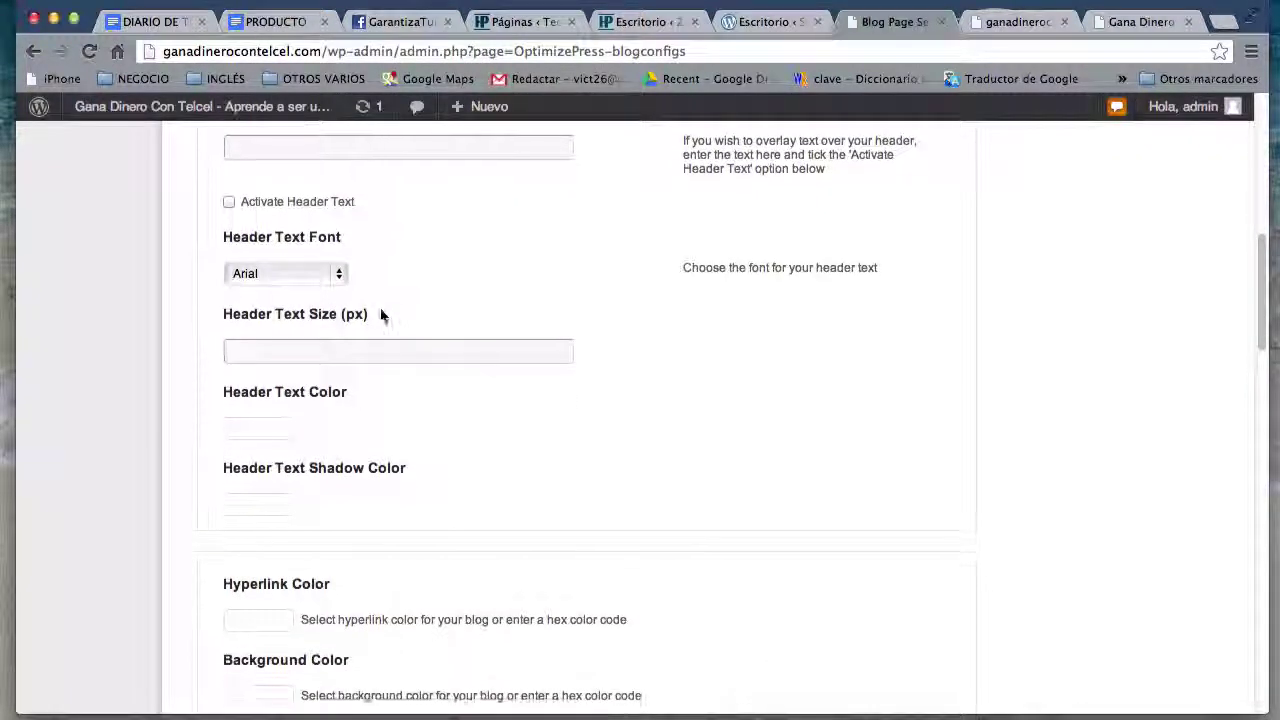
scroll(381, 316, up, 3)
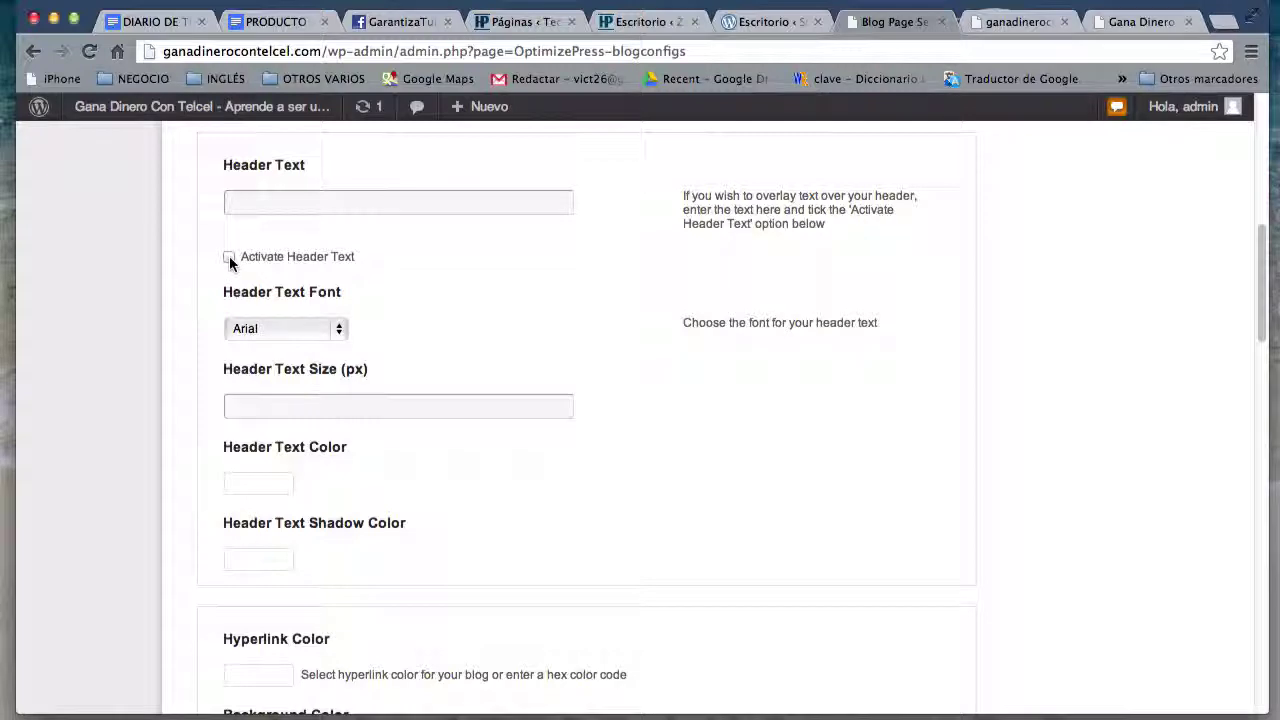
scroll(634, 533, down, 8)
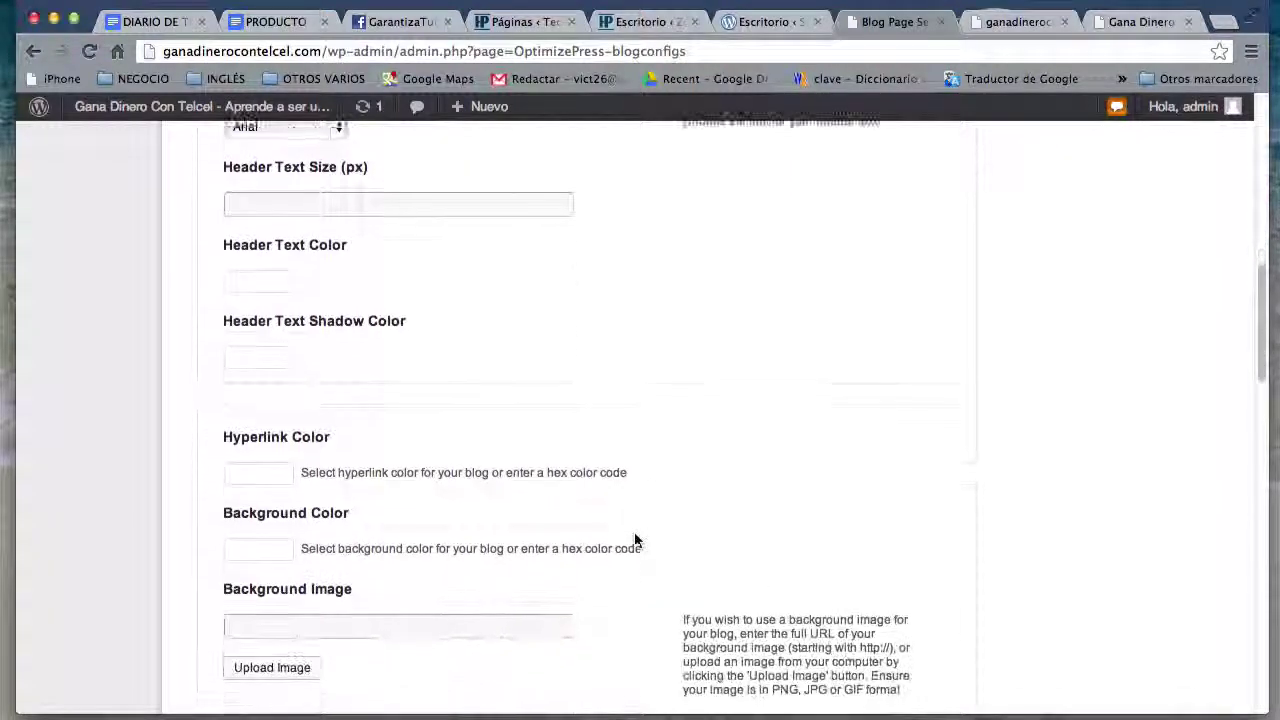
scroll(634, 540, up, 10)
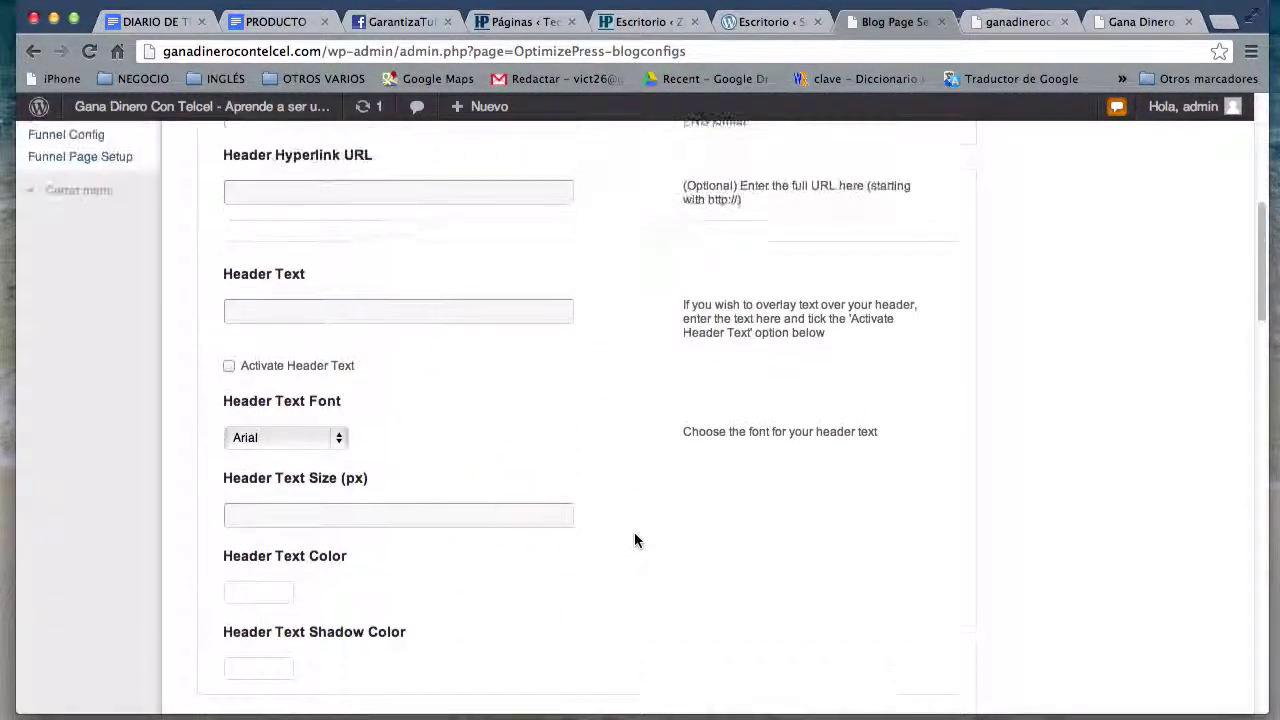
Step: Enter "ENTRA" as the blog header text and activate the header text
click(438, 315)
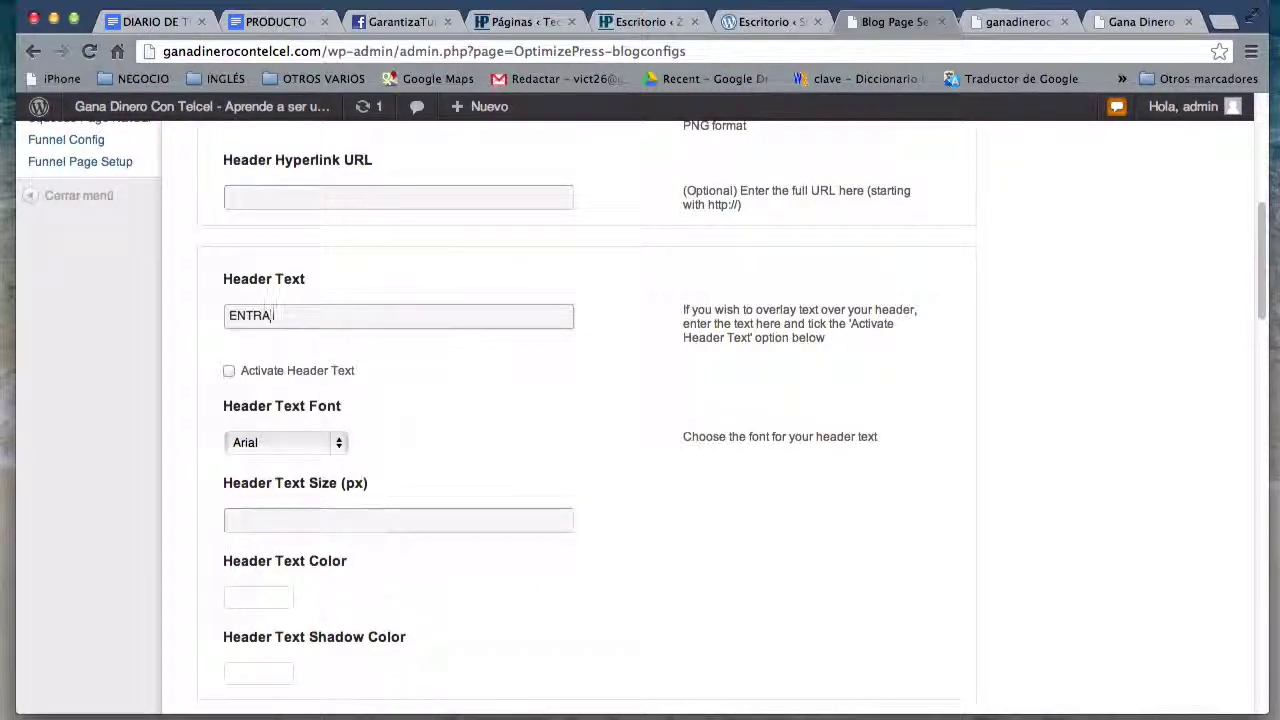
click(230, 372)
scroll(640, 525, down, 11)
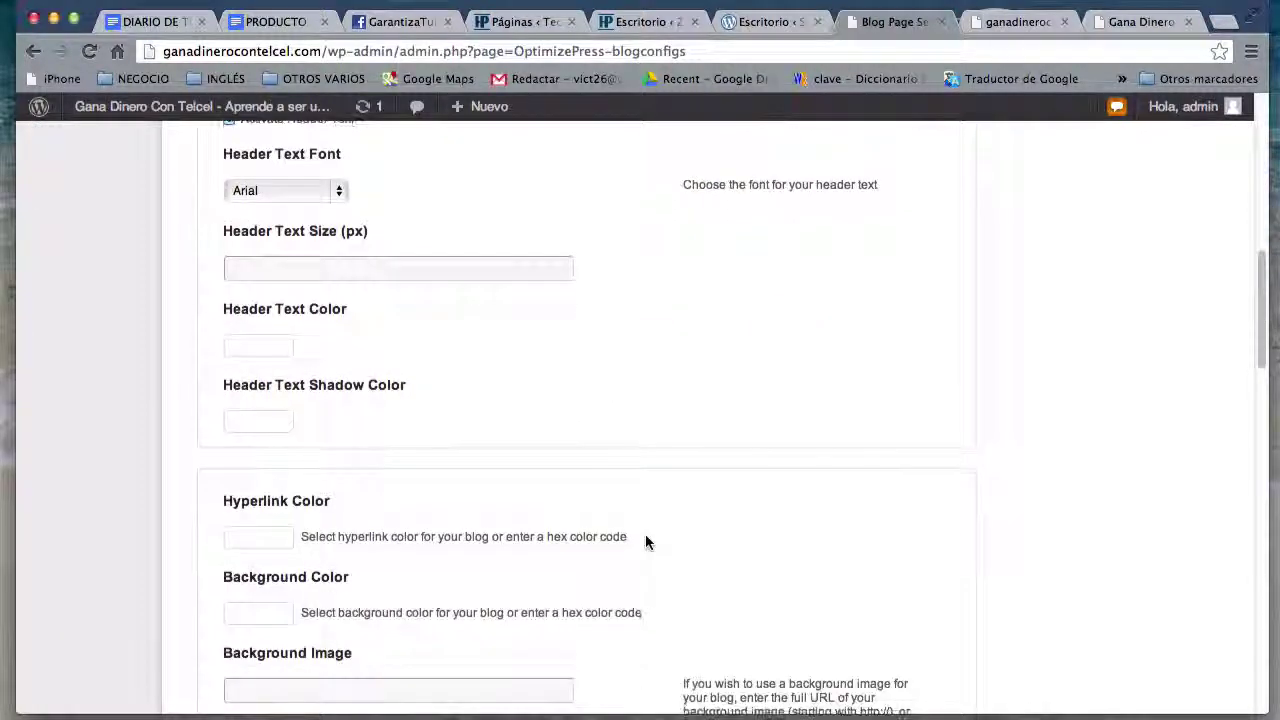
scroll(645, 542, down, 20)
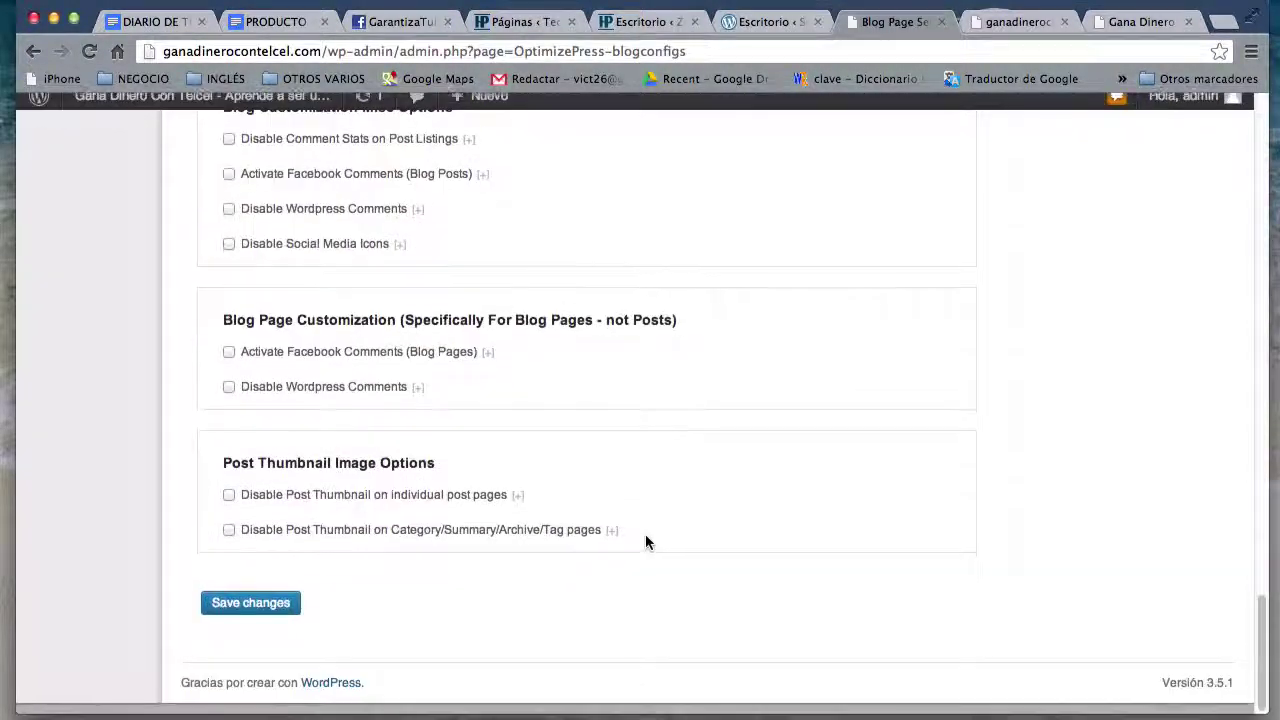
Step: Save the OptimizePress blog page settings and check the saved header text options
scroll(645, 542, up, 10)
scroll(645, 540, down, 10)
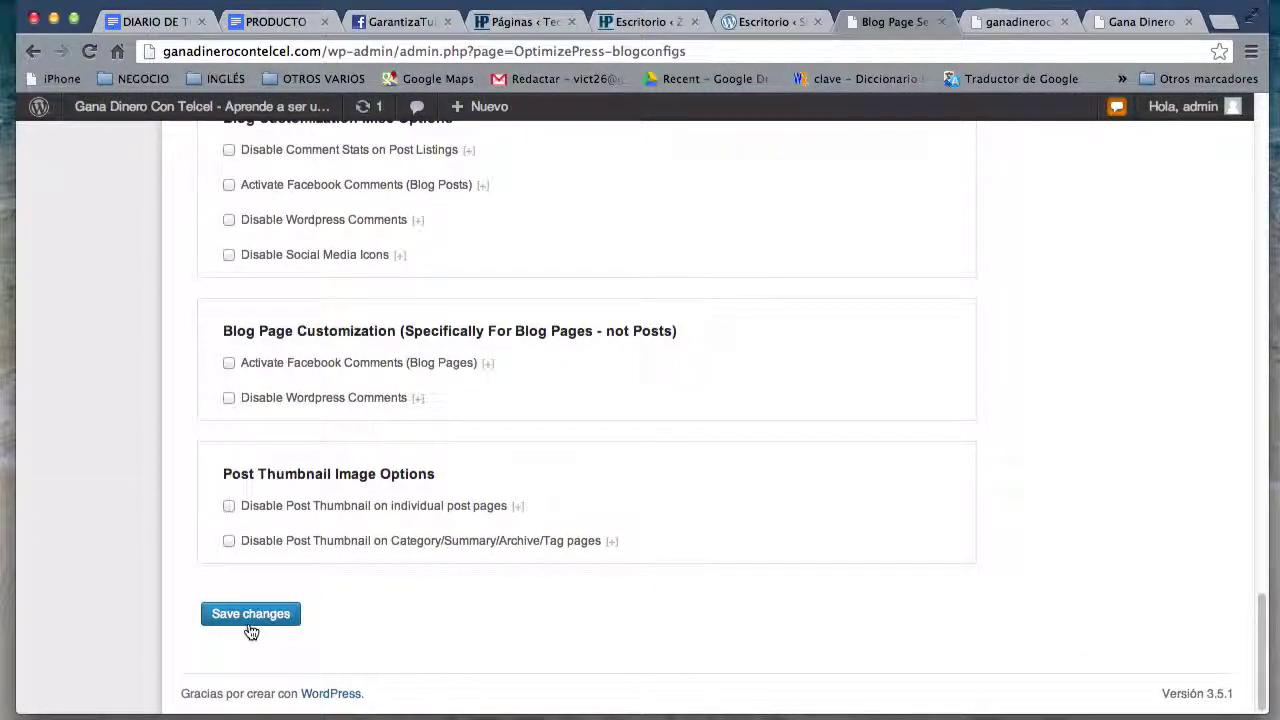
click(250, 622)
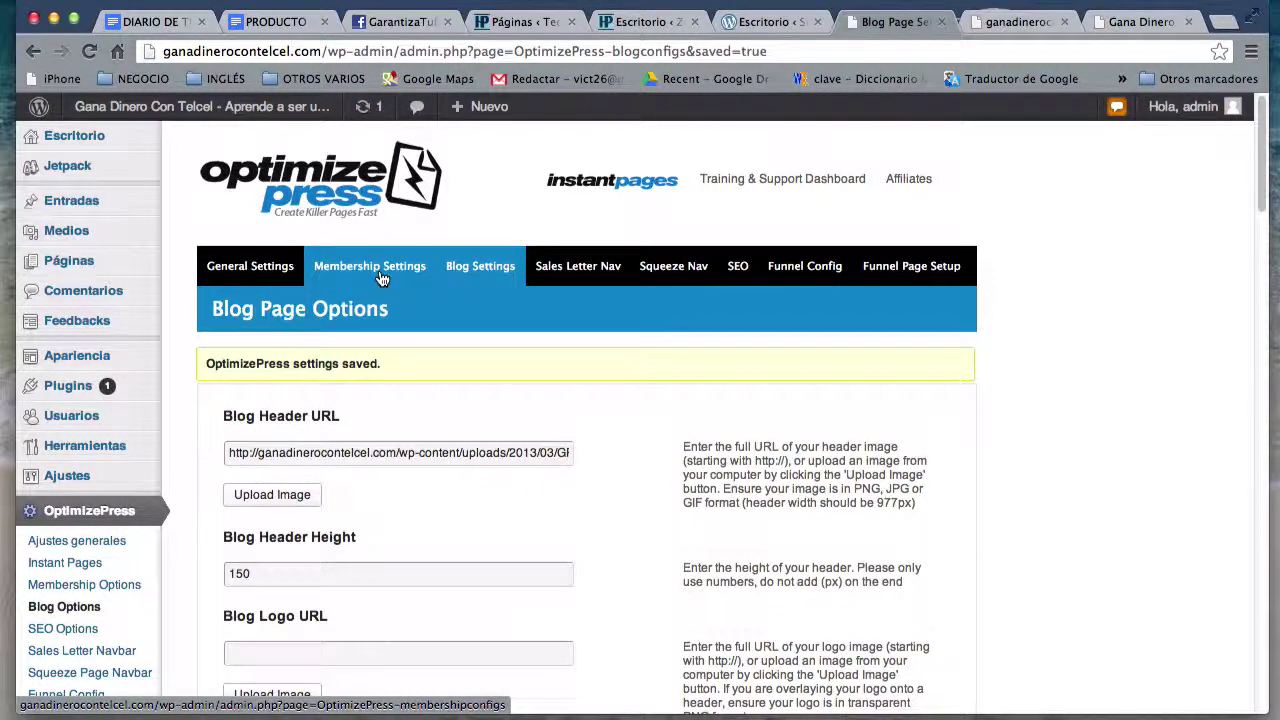
scroll(753, 648, down, 7)
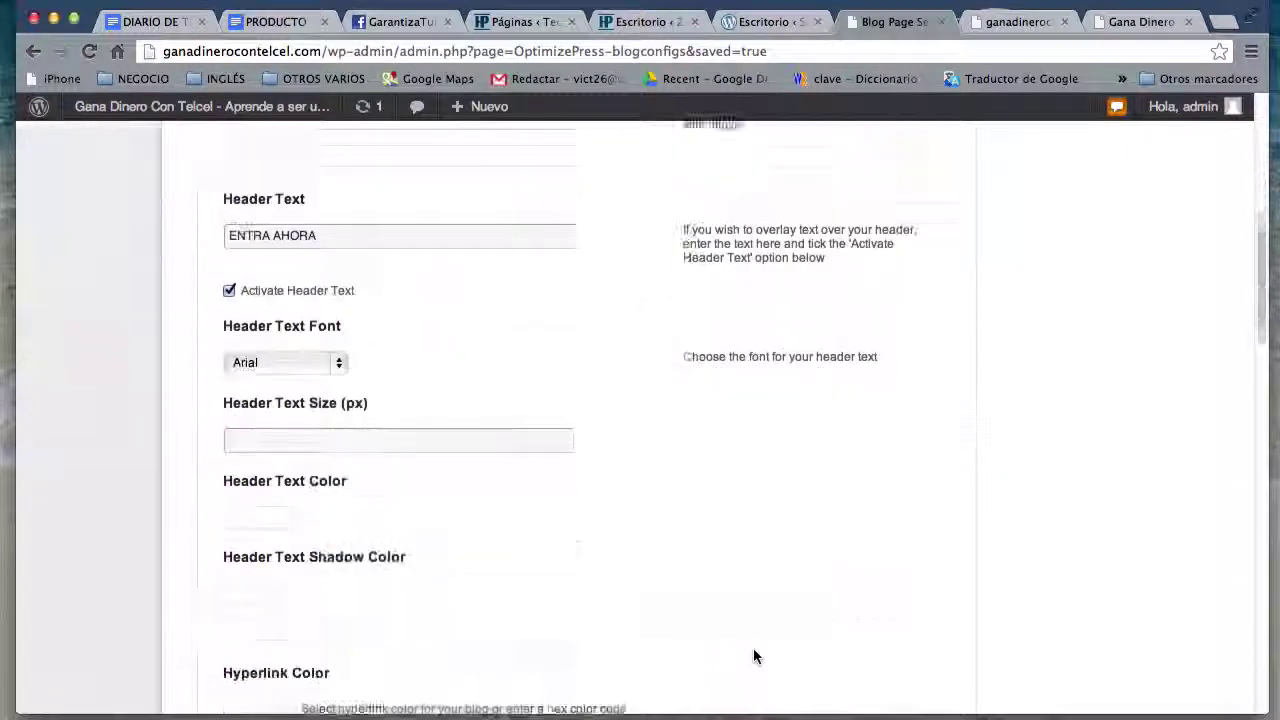
scroll(755, 656, down, 3)
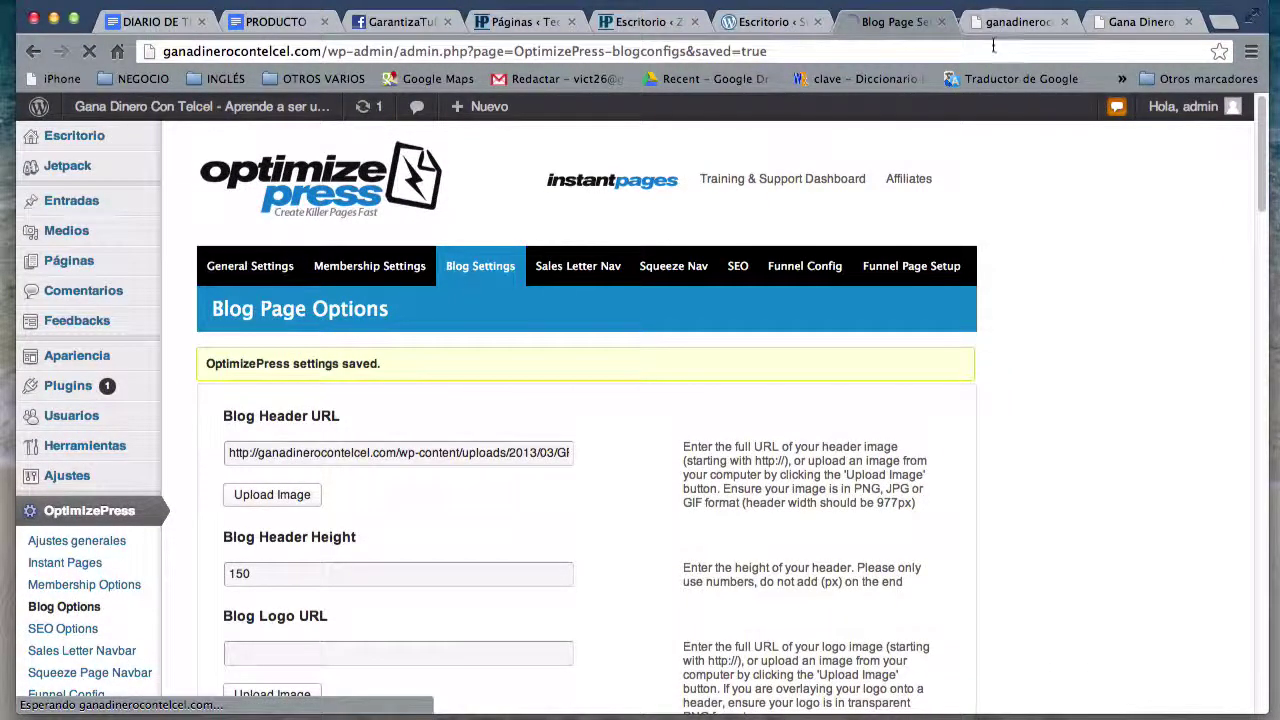
Step: Examine the published Términos y Condiciones page with its header image, overlaid header text, content and comment section
click(1012, 22)
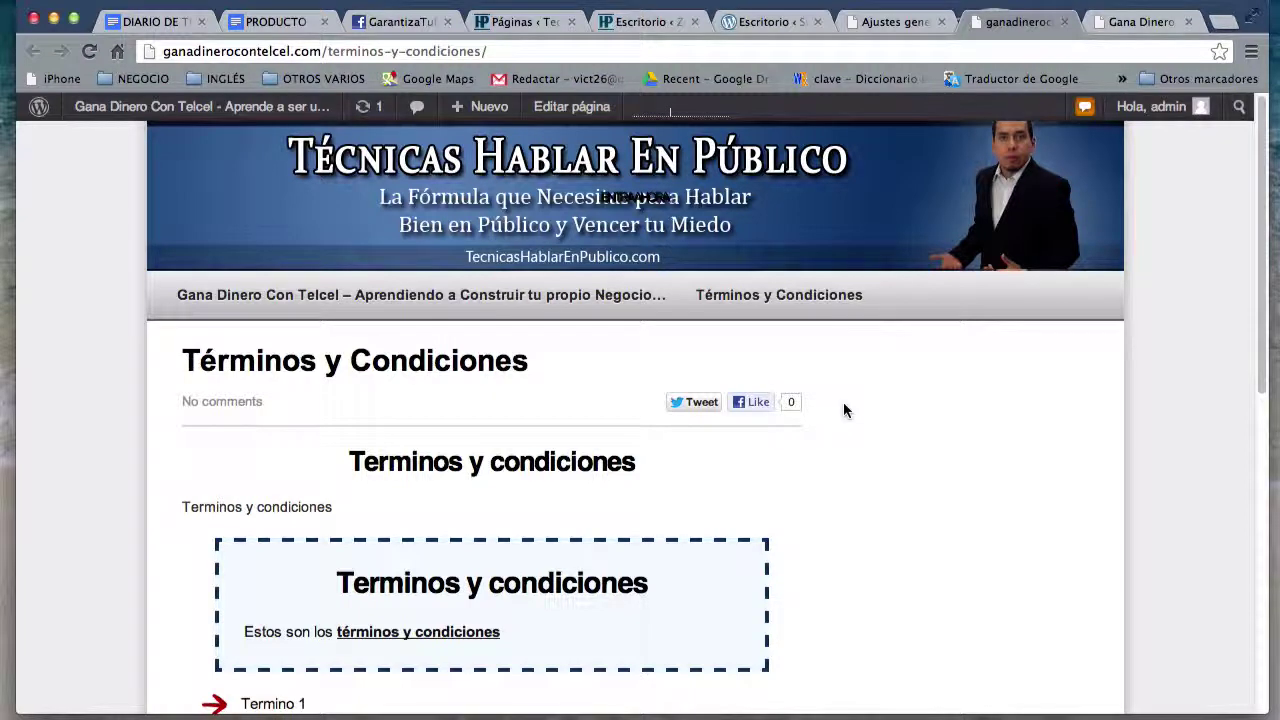
scroll(843, 404, down, 5)
scroll(843, 403, up, 5)
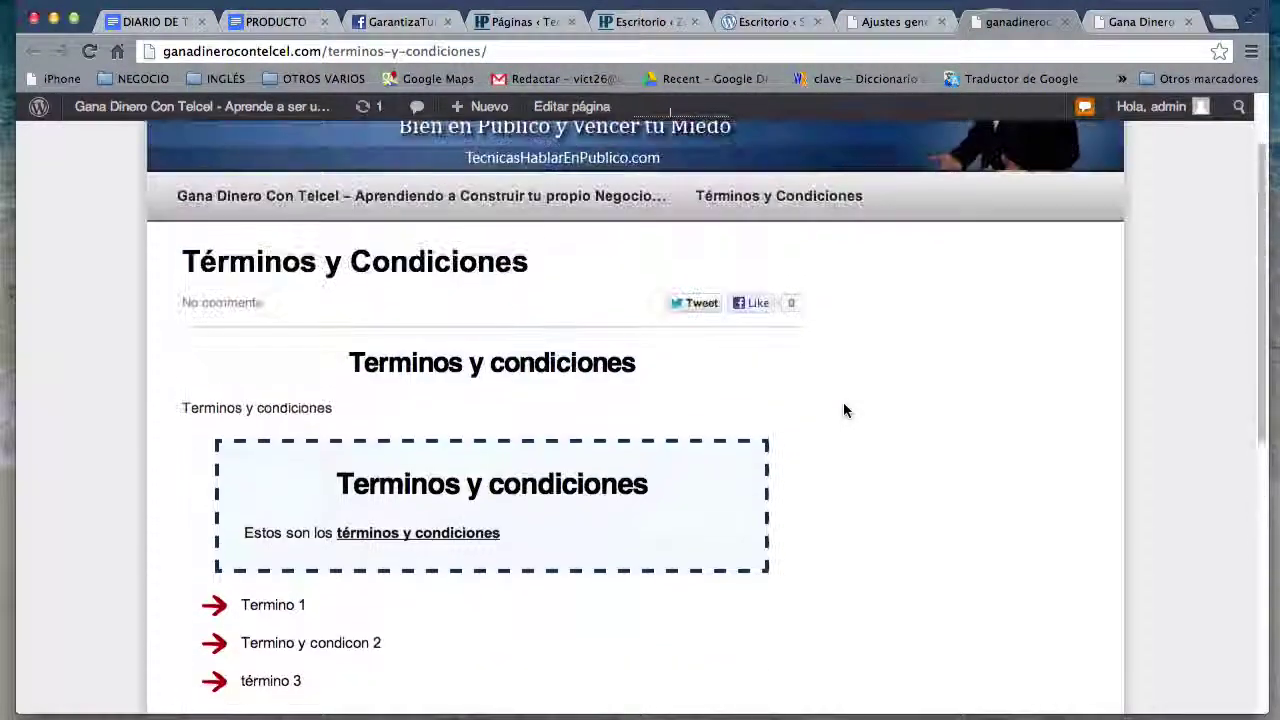
scroll(843, 410, up, 2)
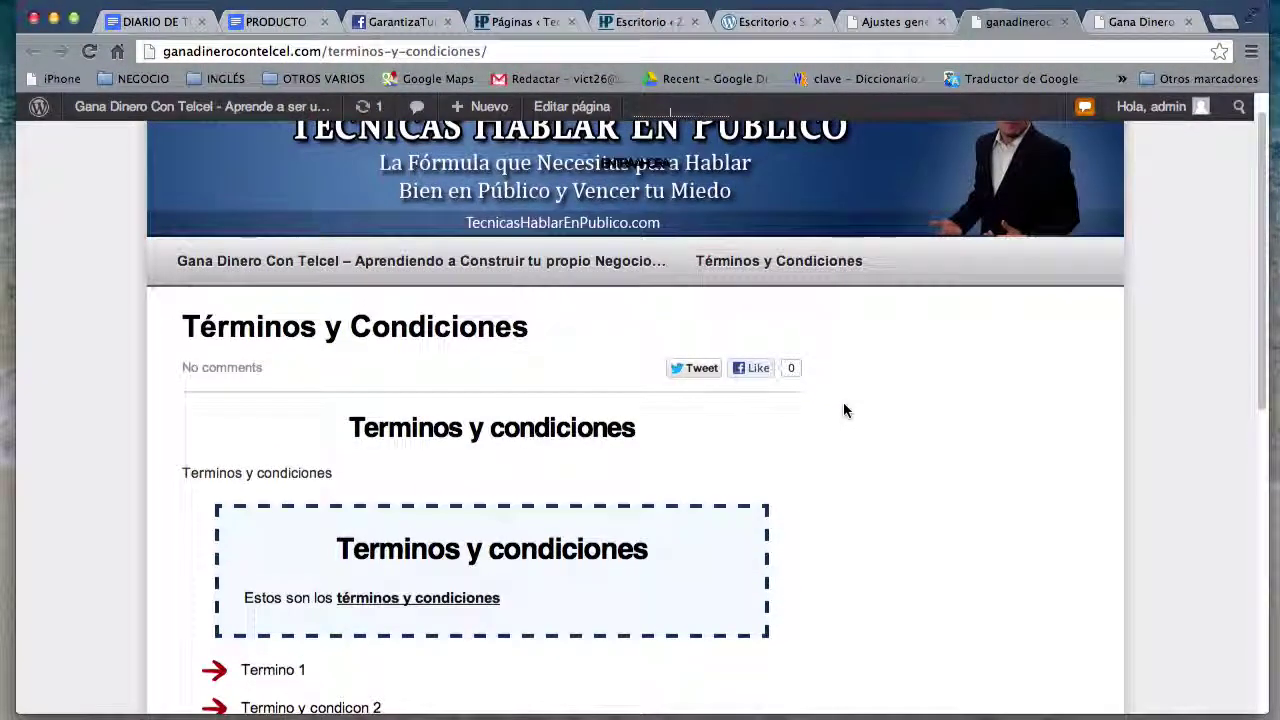
scroll(843, 410, down, 5)
scroll(843, 410, down, 3)
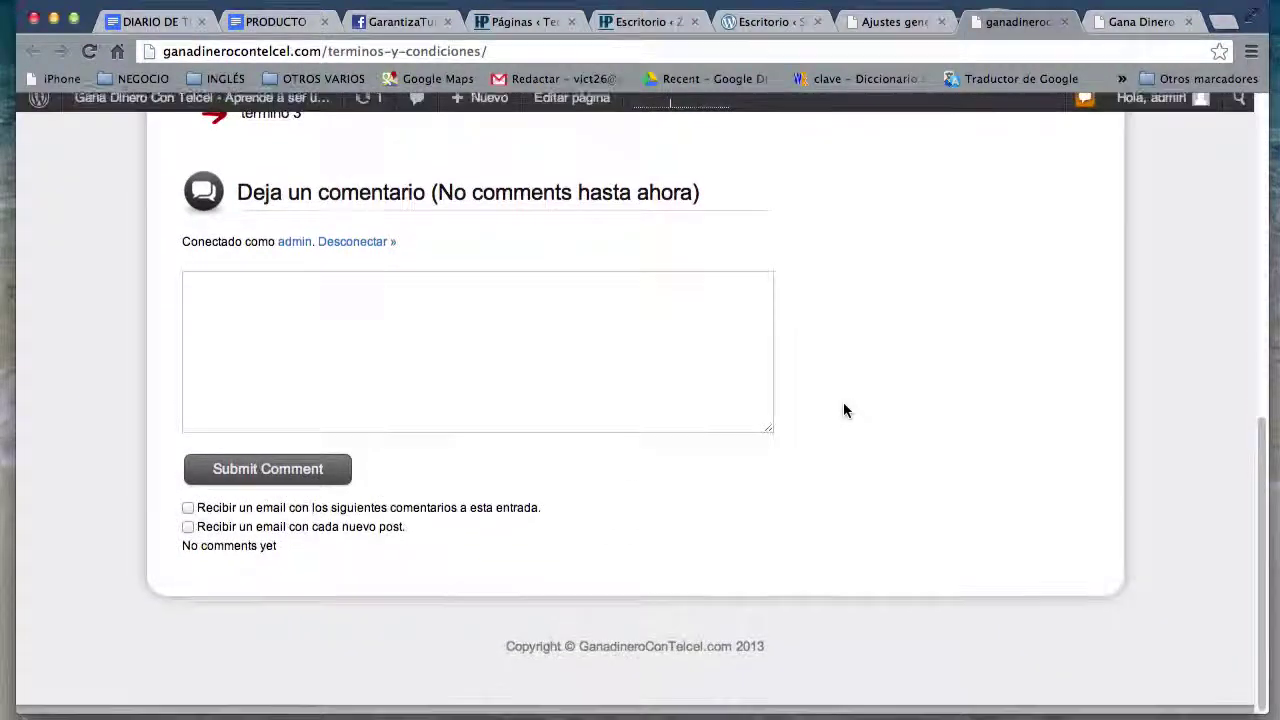
scroll(843, 410, up, 5)
scroll(843, 410, down, 5)
scroll(843, 410, up, 4)
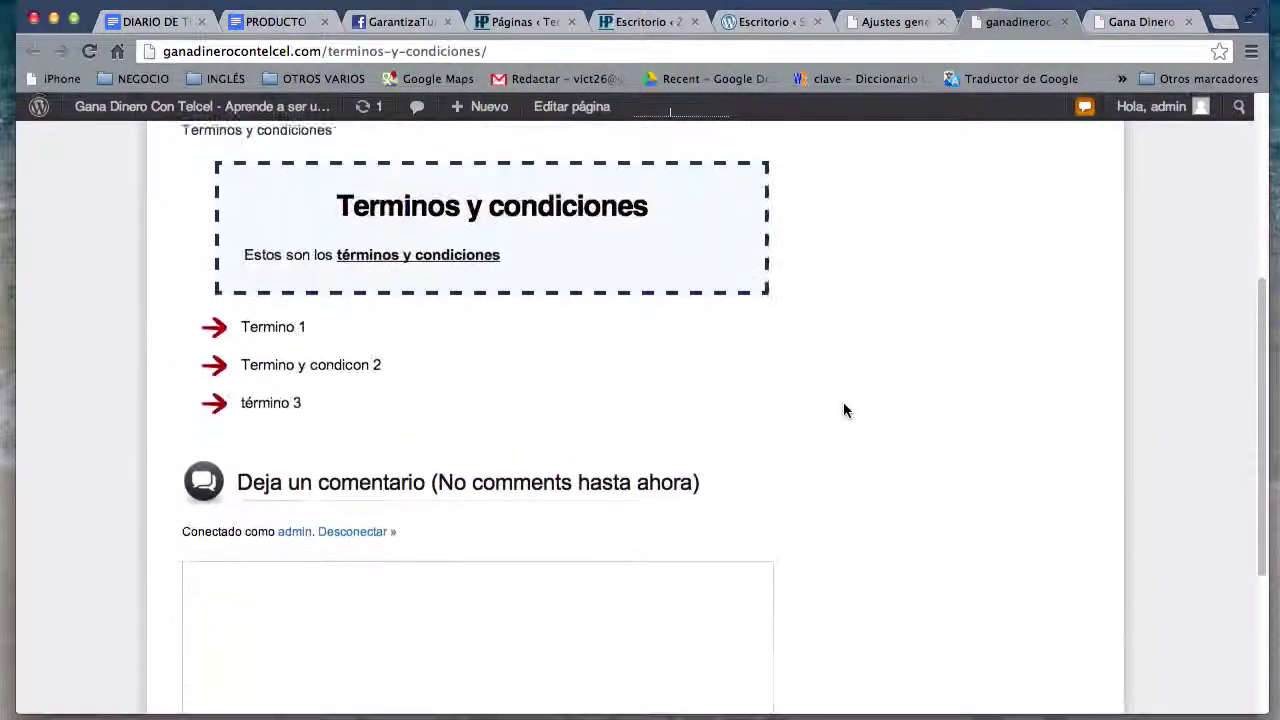
scroll(843, 410, down, 4)
scroll(843, 402, up, 6)
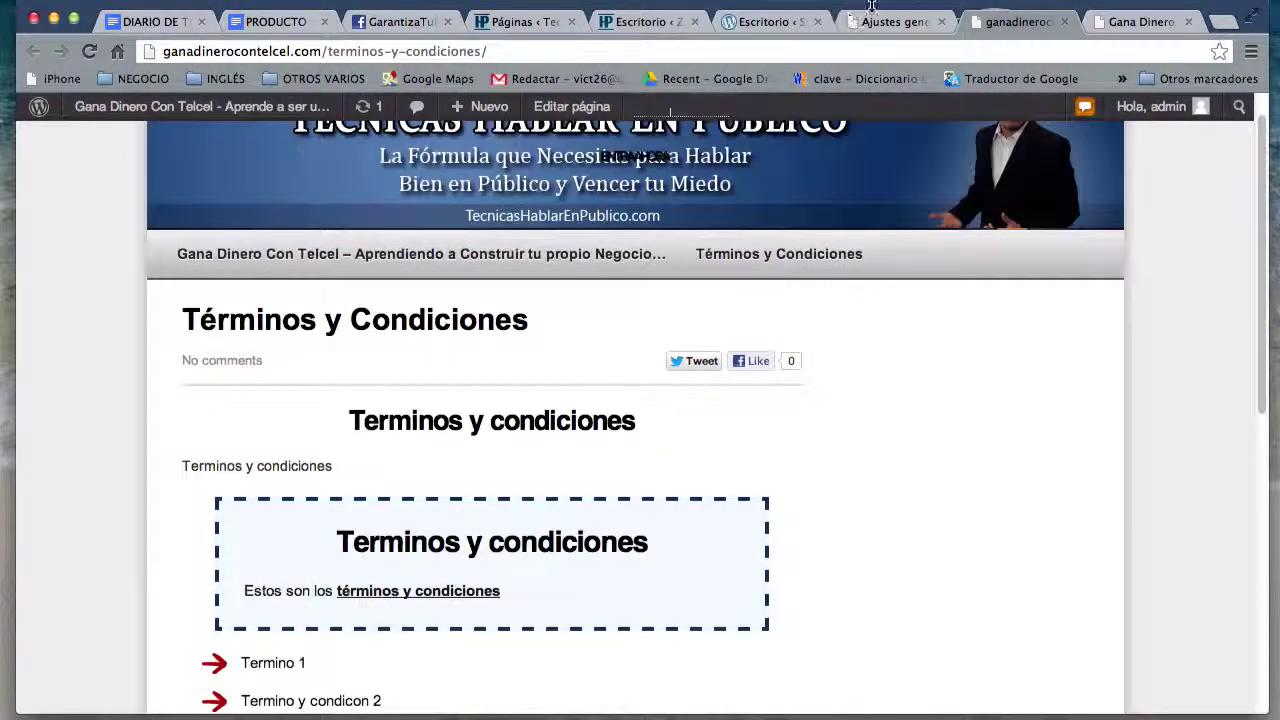
scroll(699, 403, down, 3)
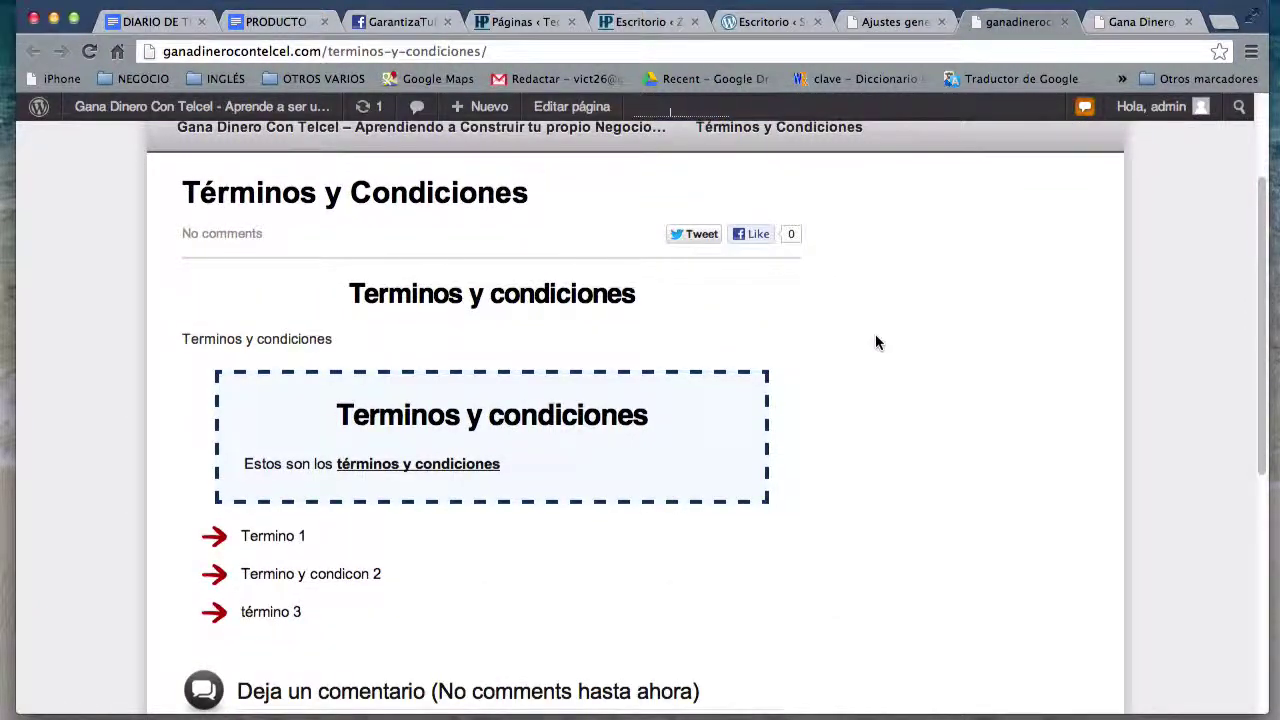
Step: Set the Términos y Condiciones page's template to Sales Style 1 (Sales Letter Standard) and update the page
click(886, 33)
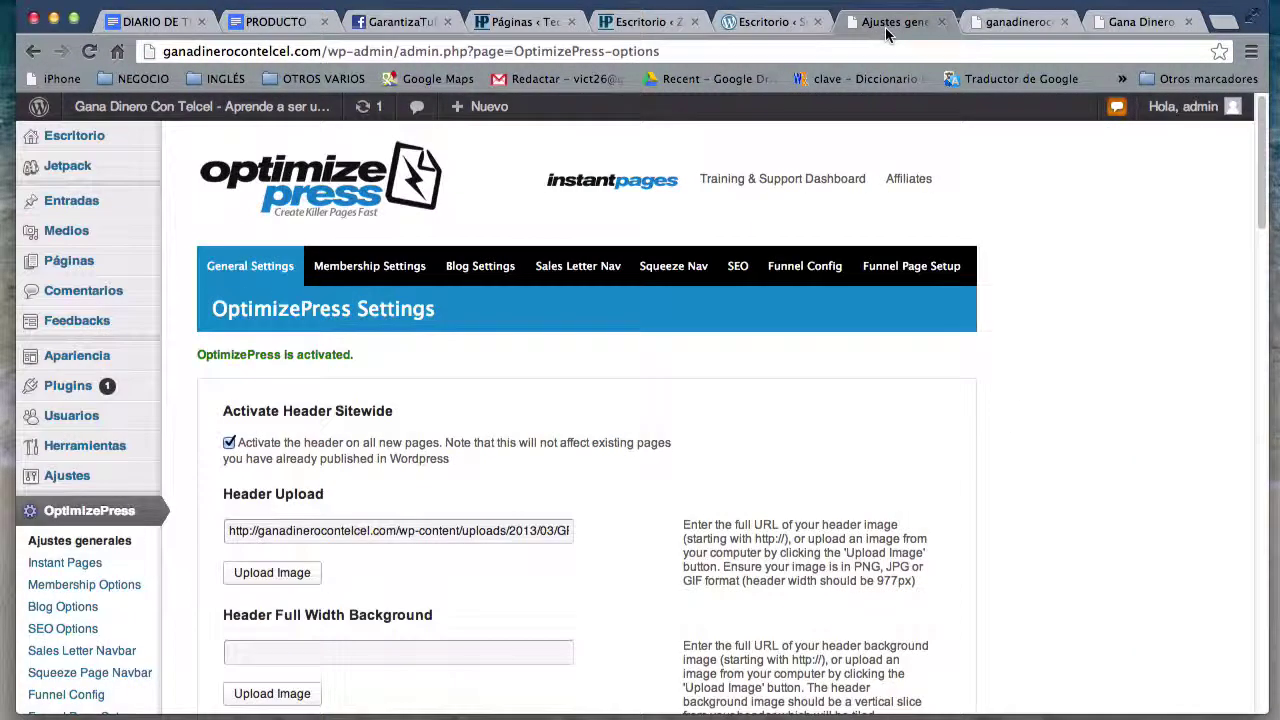
click(70, 259)
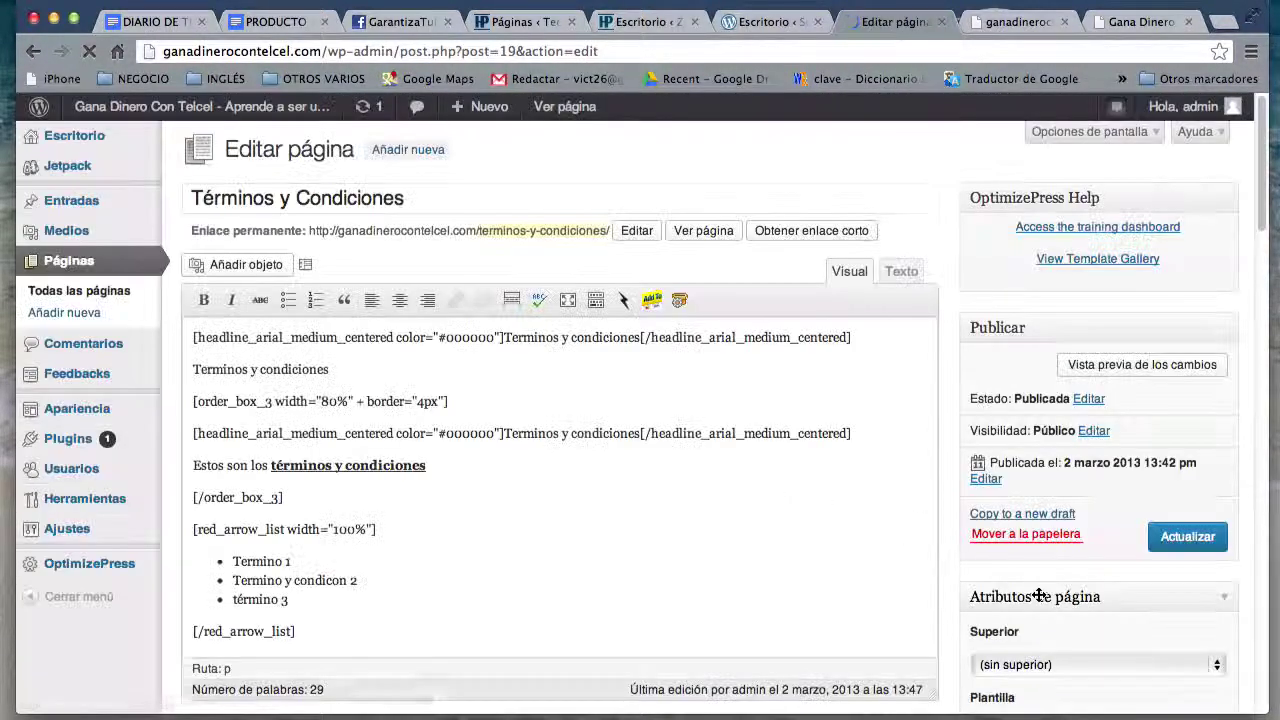
scroll(1036, 598, down, 5)
click(1164, 447)
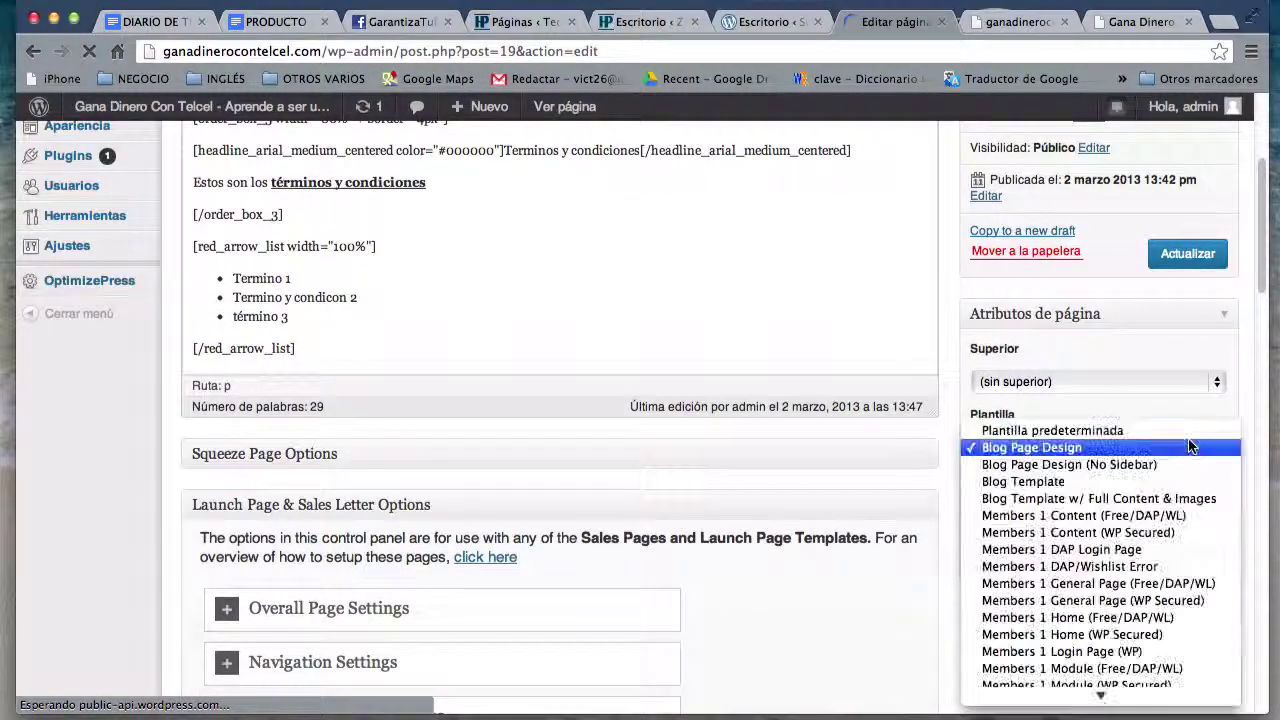
scroll(1100, 610, down, 5)
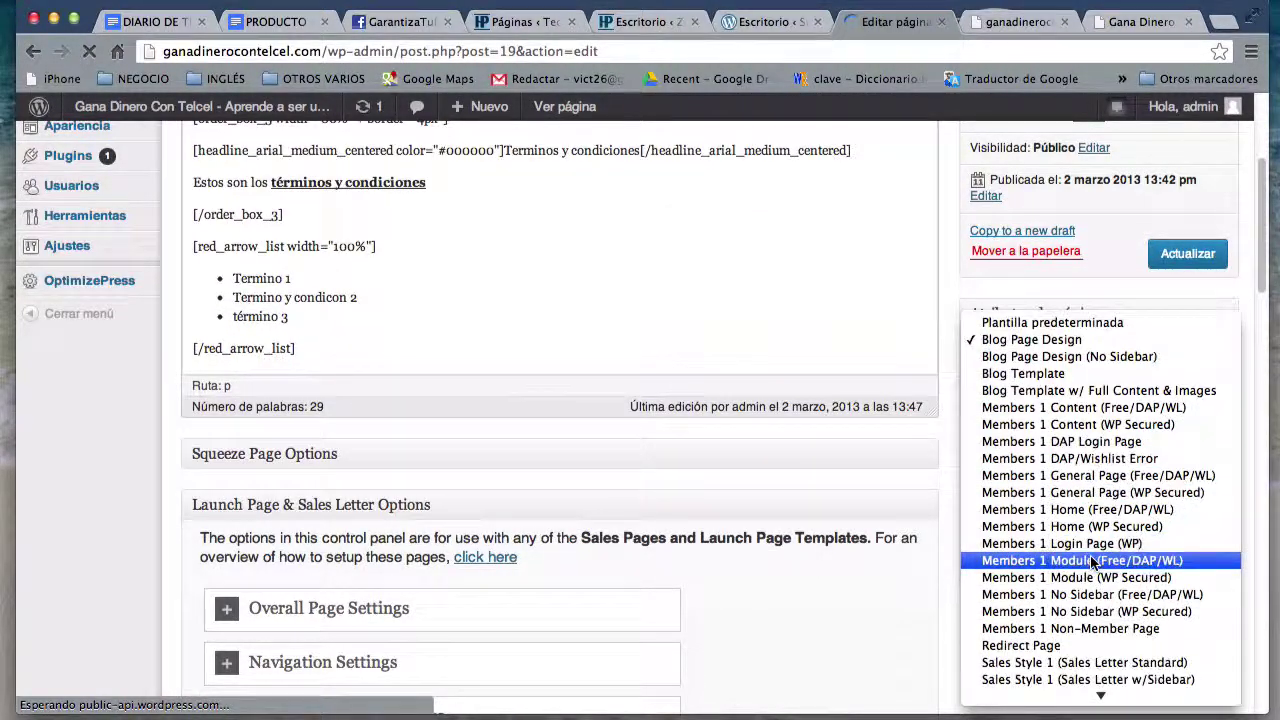
click(1083, 649)
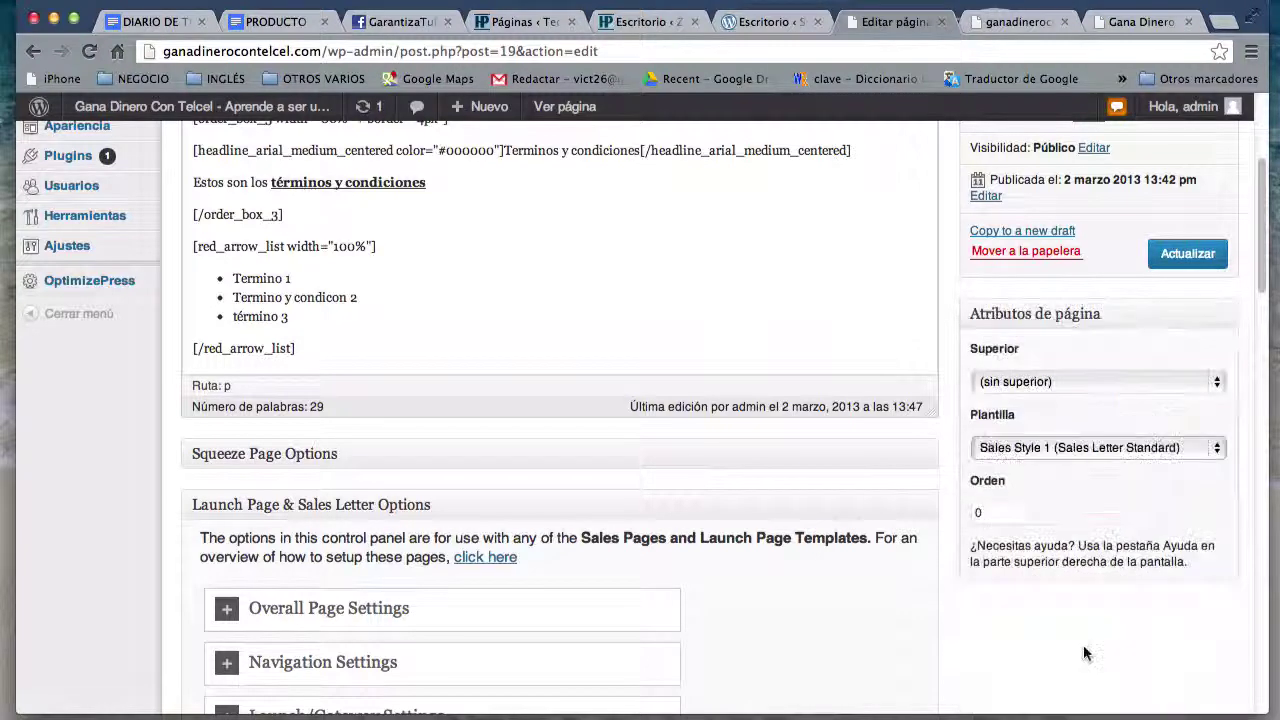
click(1182, 257)
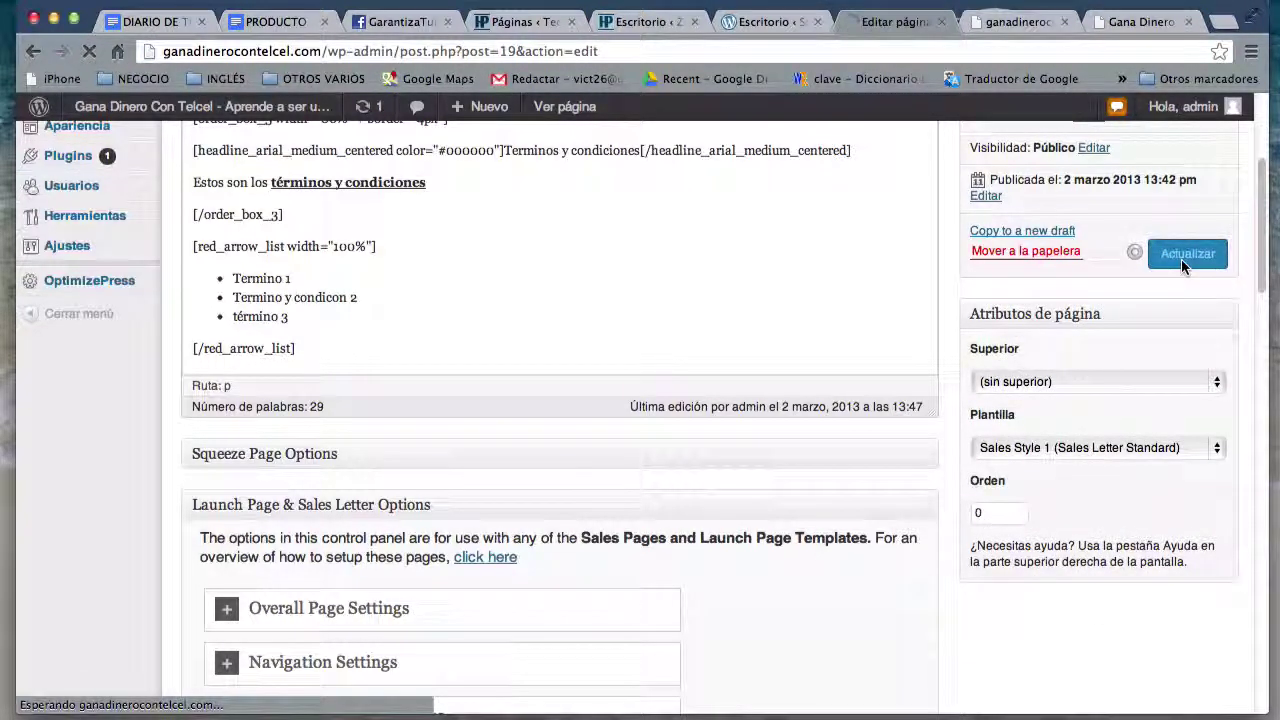
Step: Reload the published Términos y Condiciones page and look over its sales letter layout down to the Facebook comments
key(ctrl+Tab)
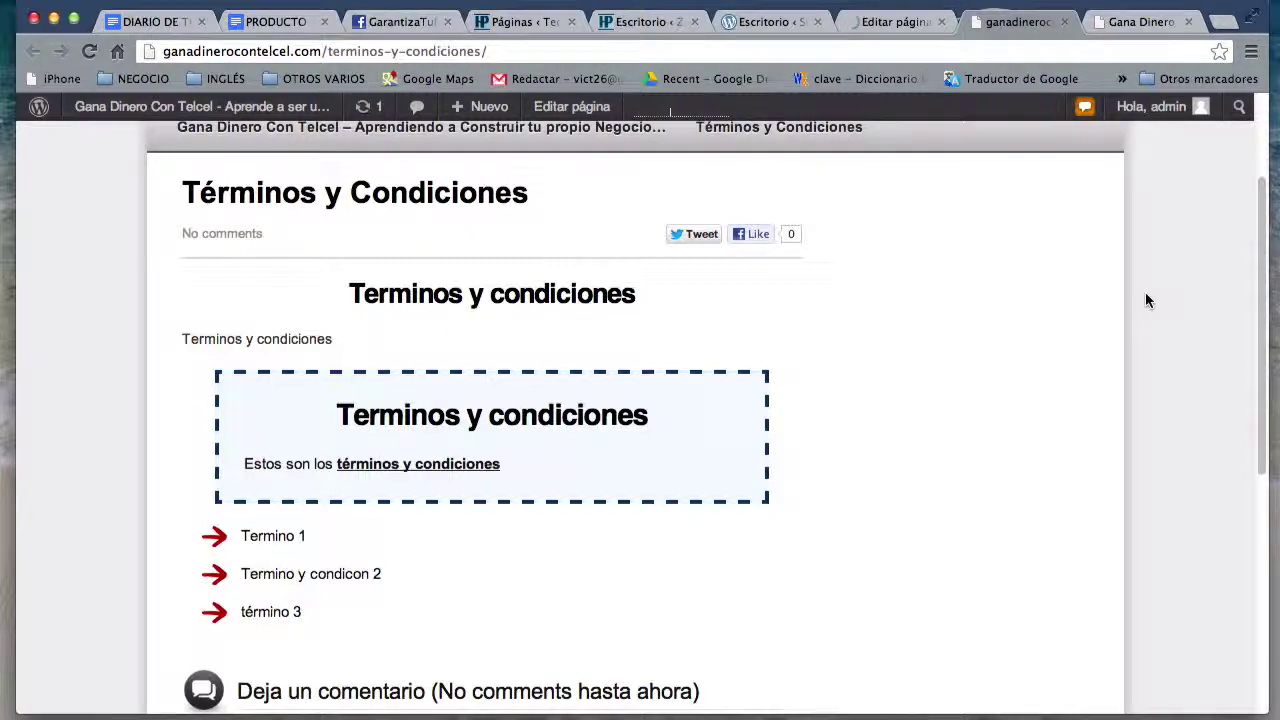
key(super+r)
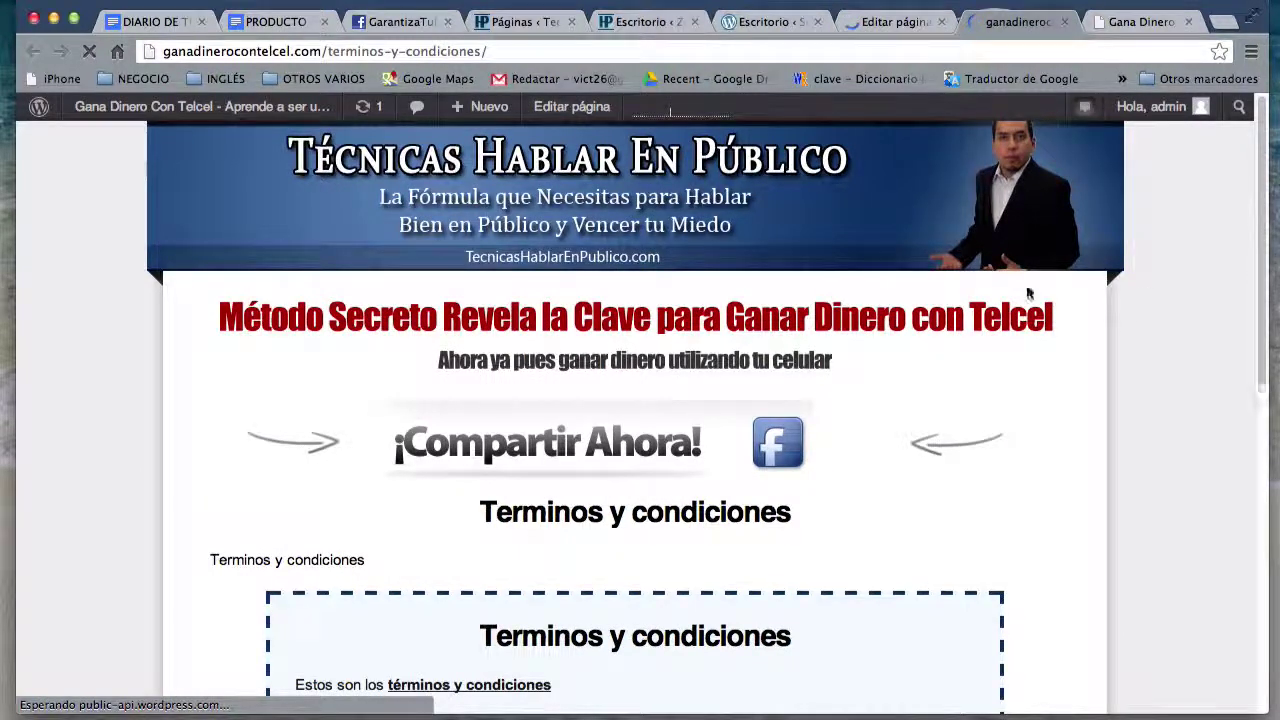
scroll(968, 416, down, 10)
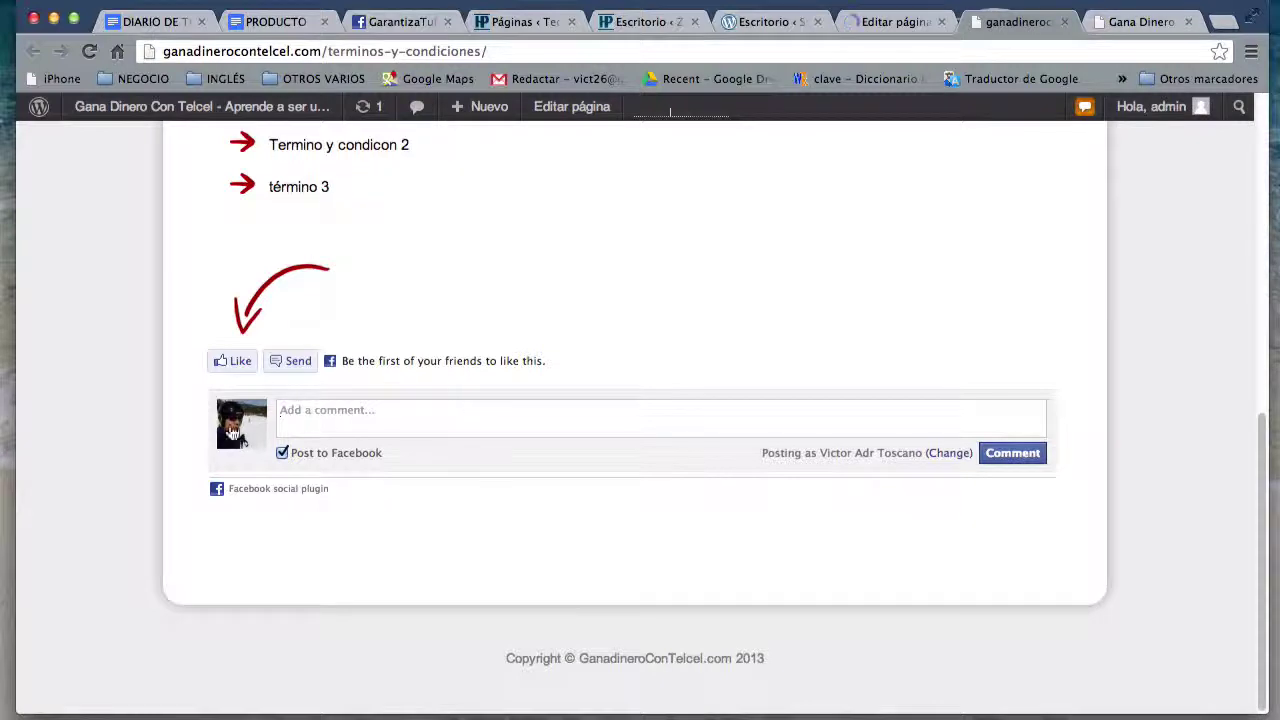
scroll(1175, 438, up, 3)
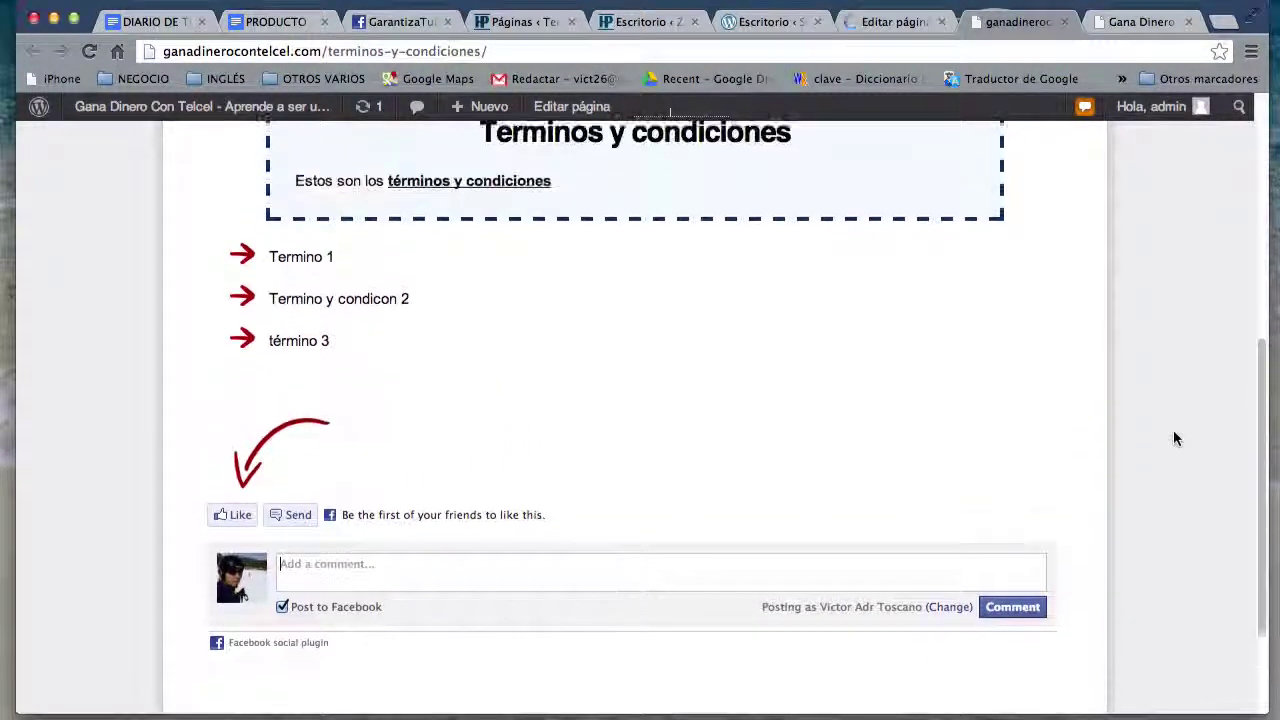
scroll(1175, 438, down, 3)
scroll(1175, 438, up, 10)
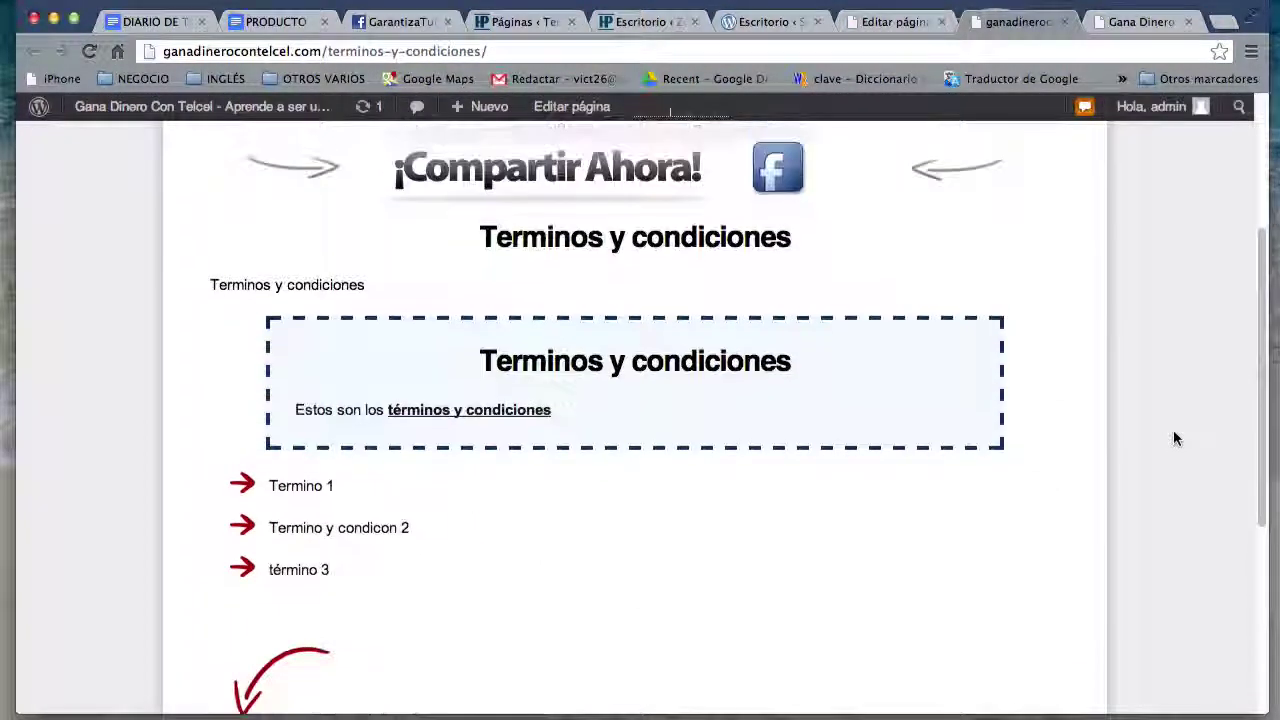
scroll(1175, 438, up, 3)
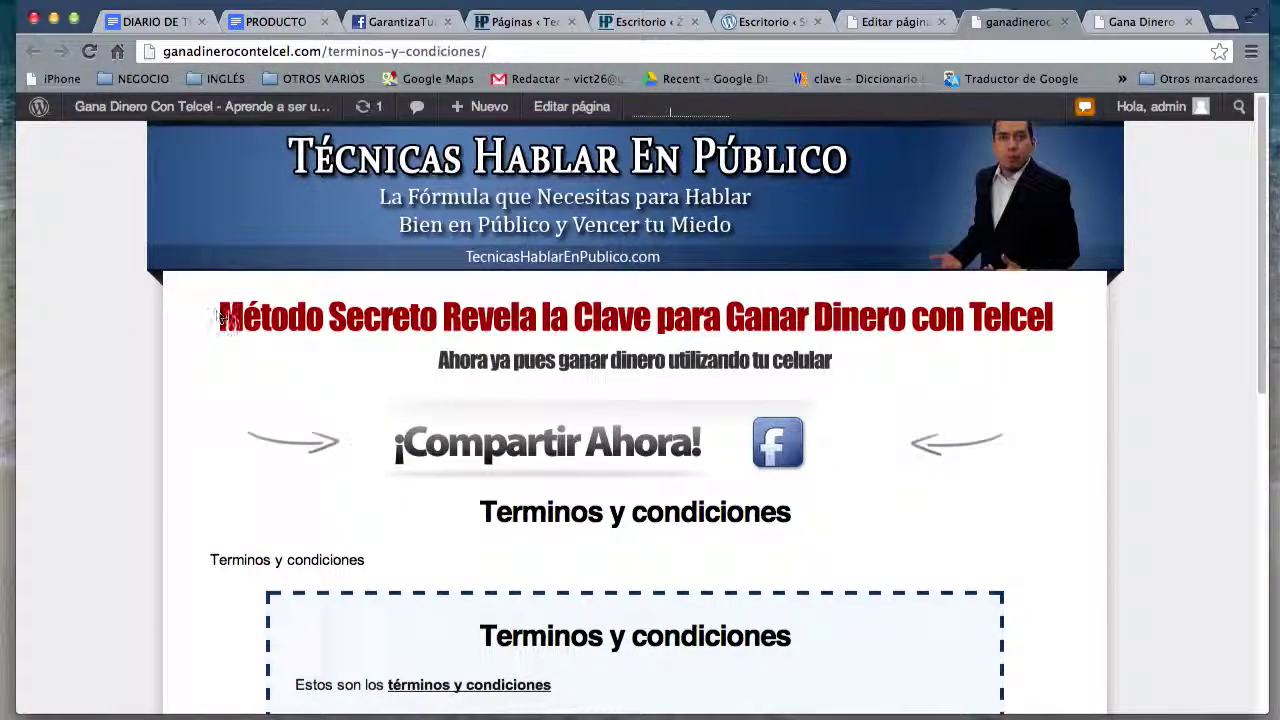
Step: Examine the sales letter's headline, subheadline, share banner, terms box, arrow list and Facebook like section in the published page
drag(328, 318, 737, 333)
drag(490, 362, 750, 362)
drag(550, 350, 600, 480)
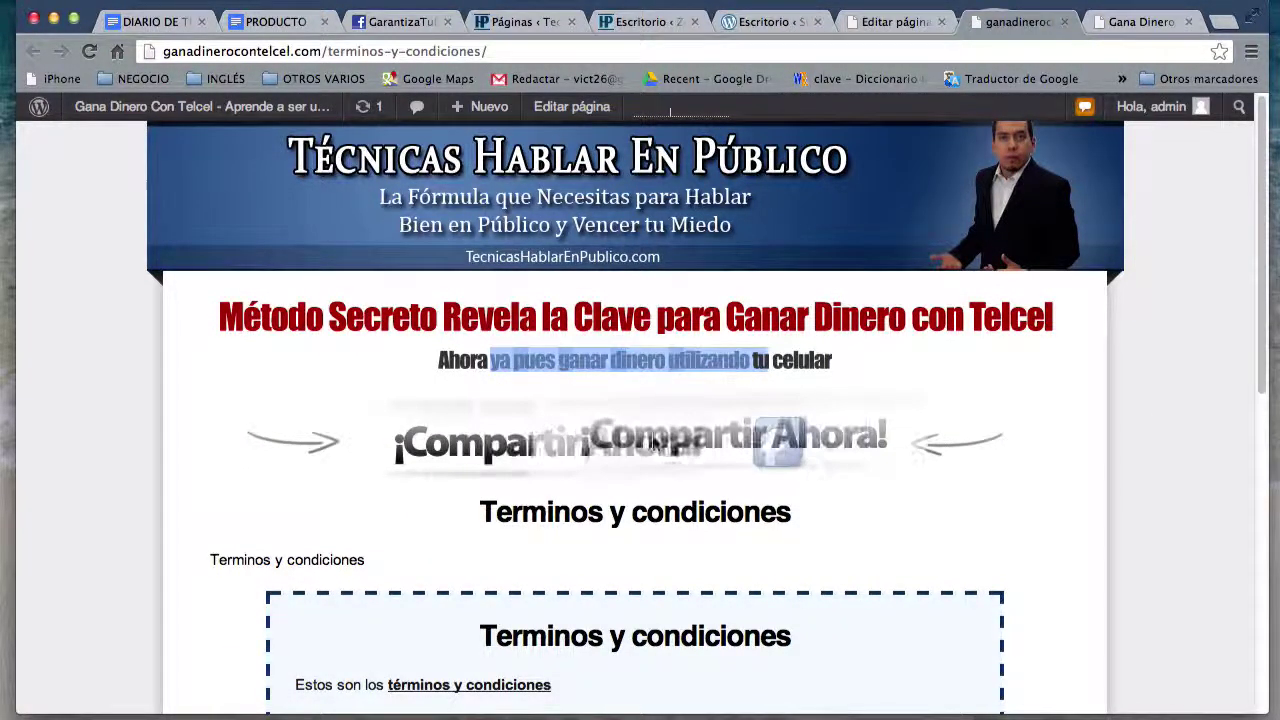
scroll(965, 512, down, 3)
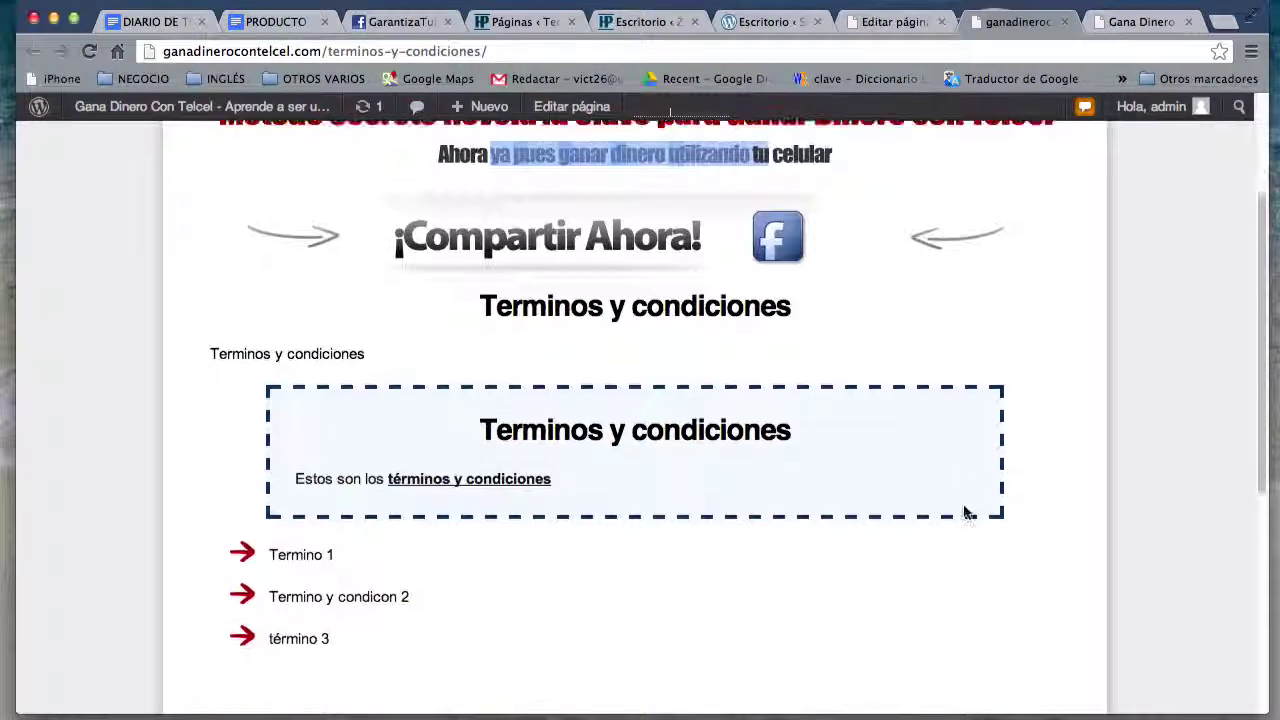
click(616, 306)
triple_click(262, 340)
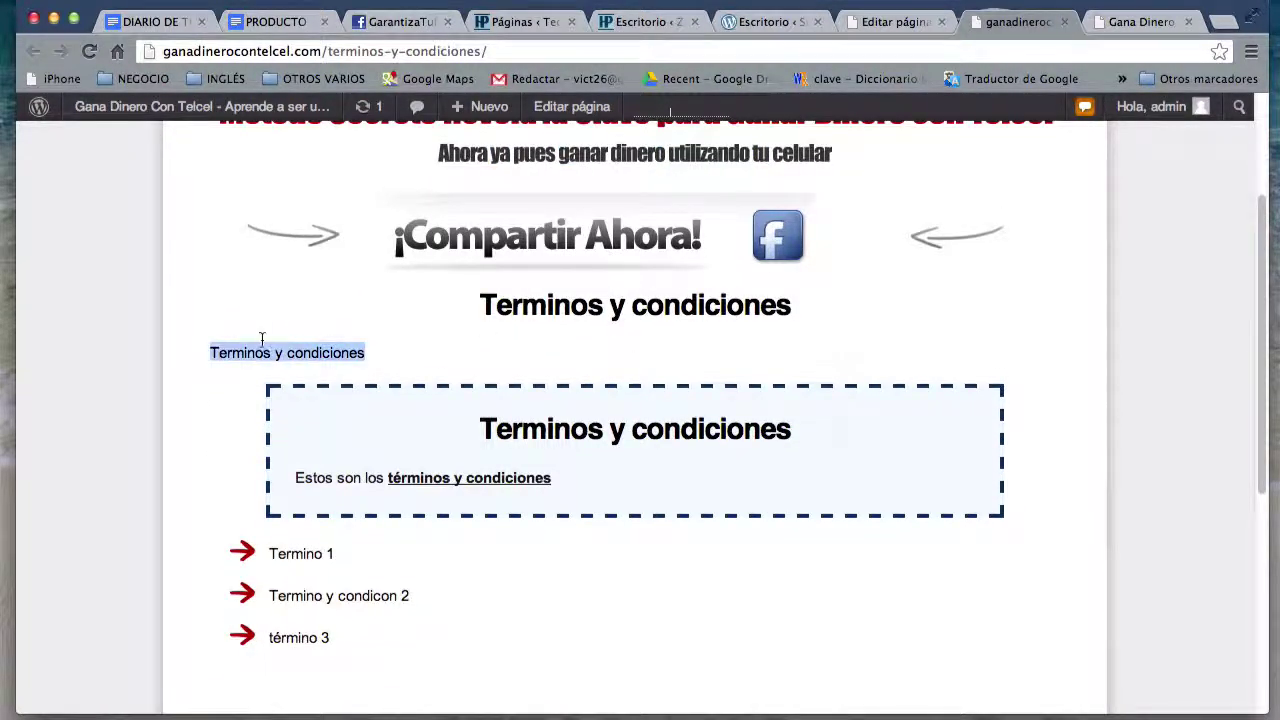
drag(462, 618, 457, 567)
click(280, 549)
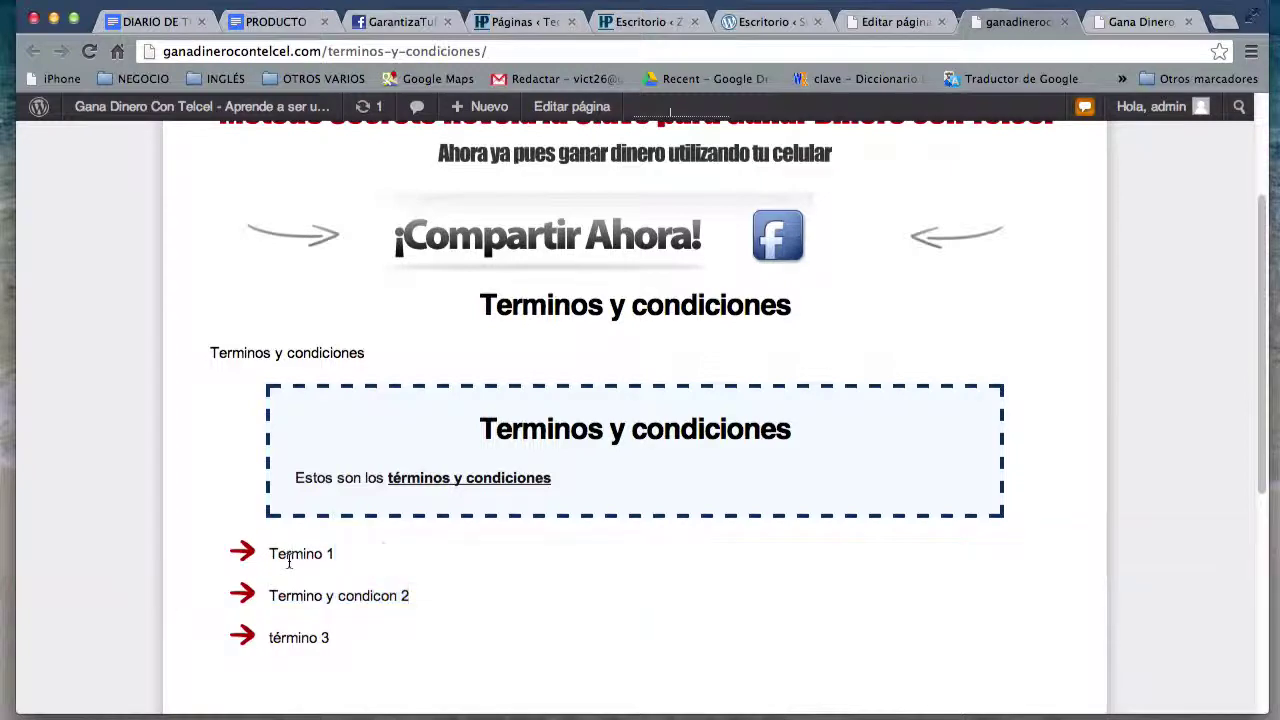
scroll(285, 560, up, 1)
scroll(289, 569, down, 3)
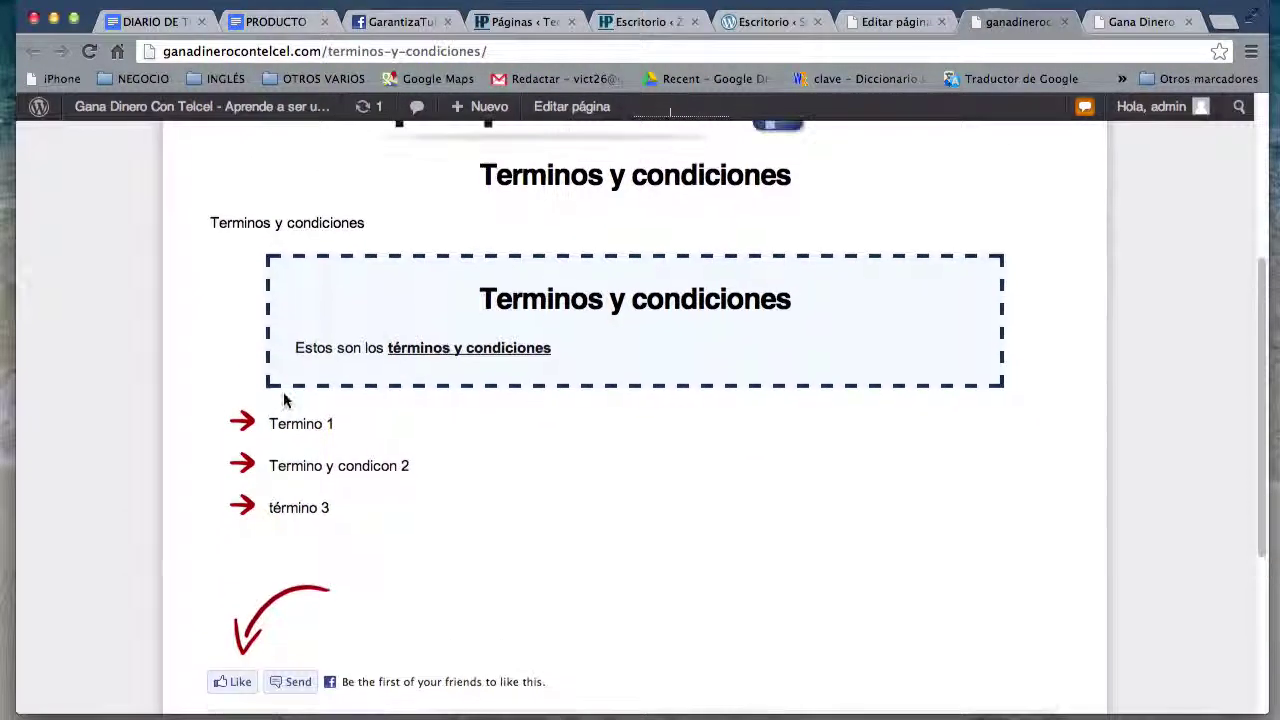
drag(271, 421, 366, 503)
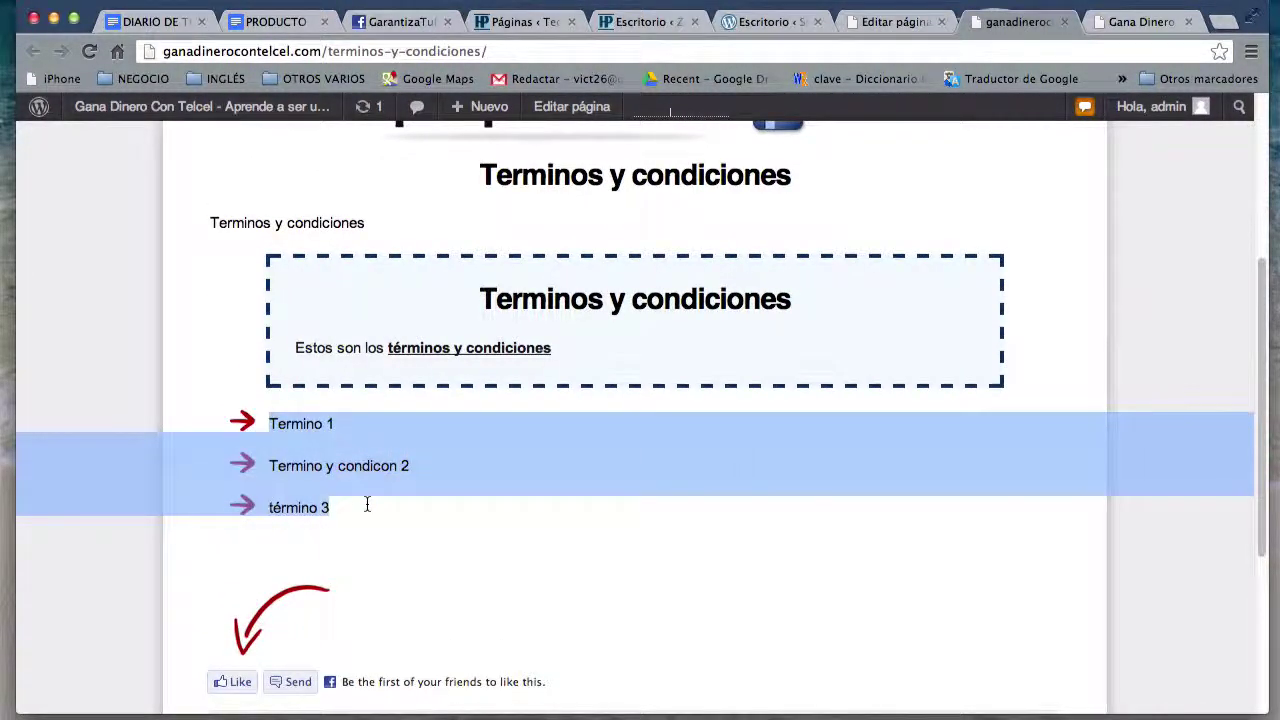
scroll(398, 622, down, 3)
scroll(398, 622, up, 5)
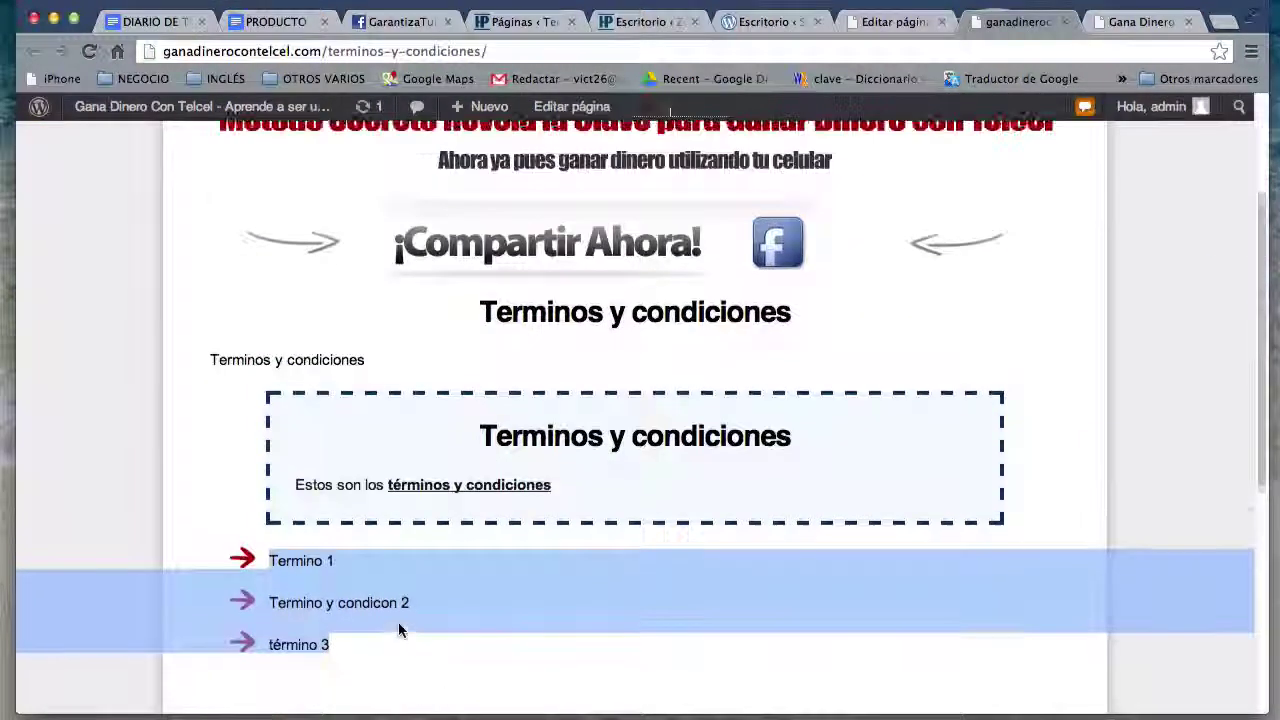
scroll(398, 622, down, 4)
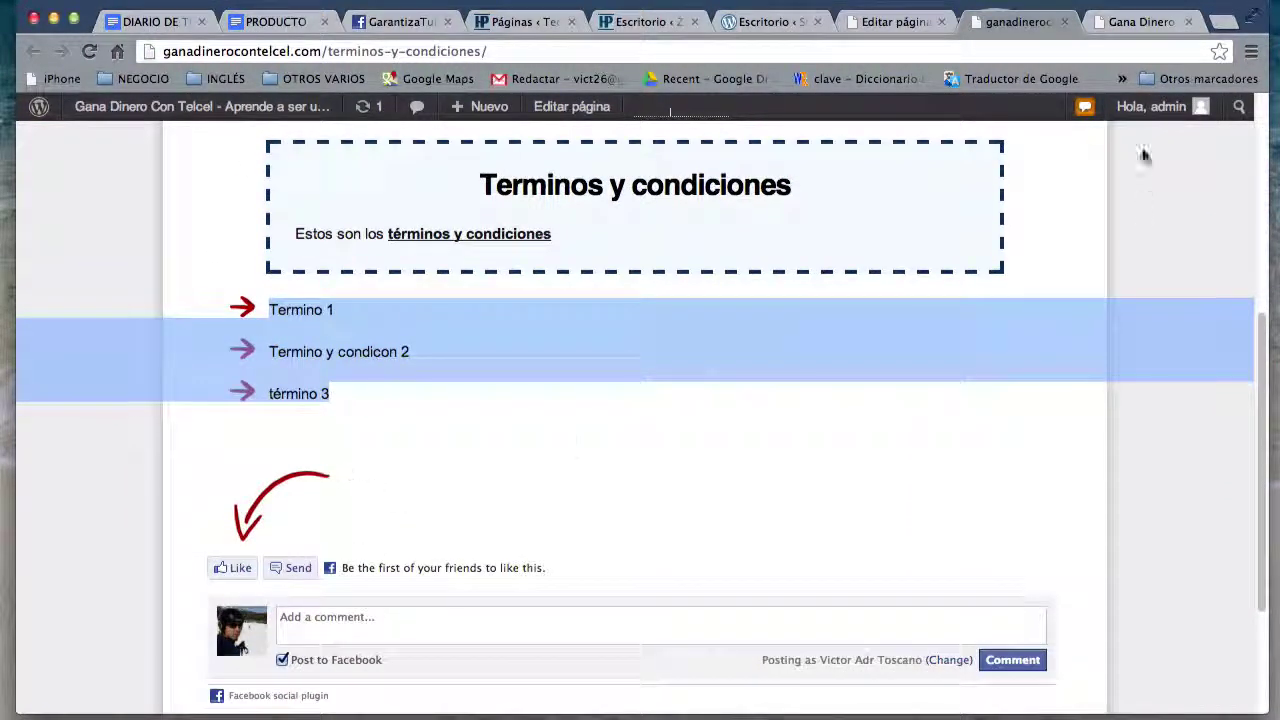
Step: Go through the Launch Page & Sales Letter Options in the Términos y Condiciones page editor, expanding the Social Media Settings
click(875, 22)
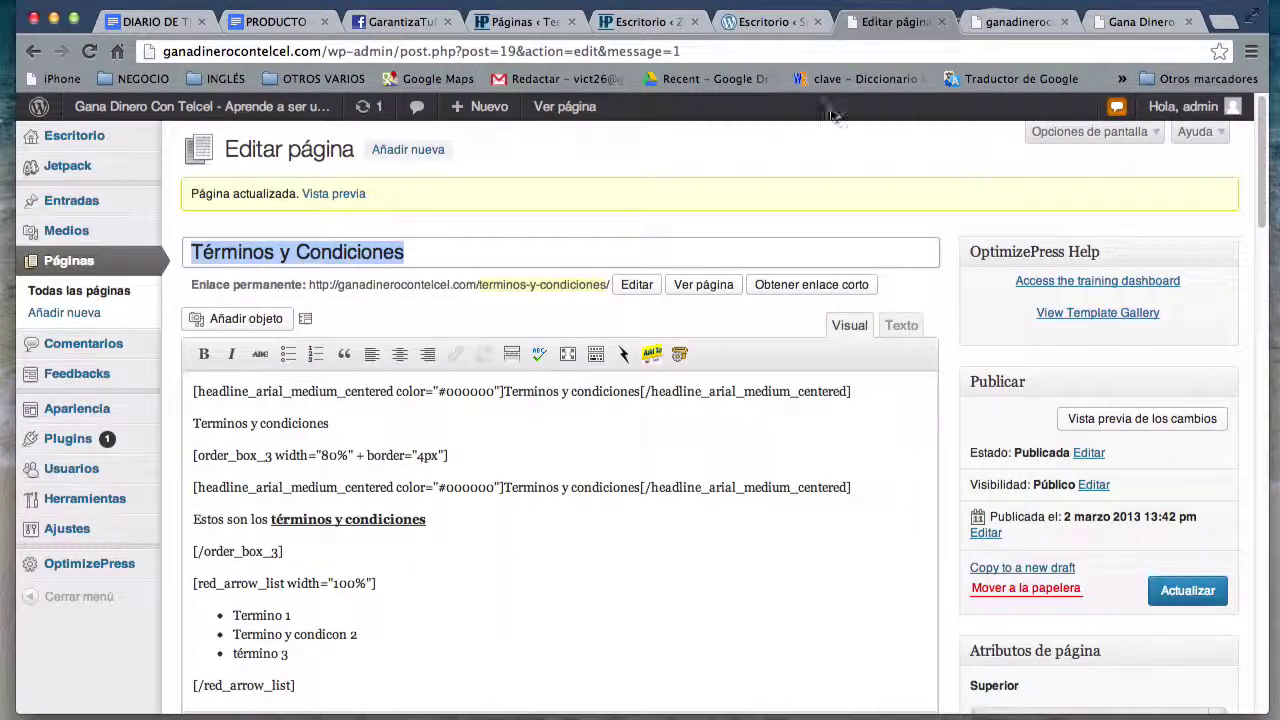
scroll(993, 485, down, 15)
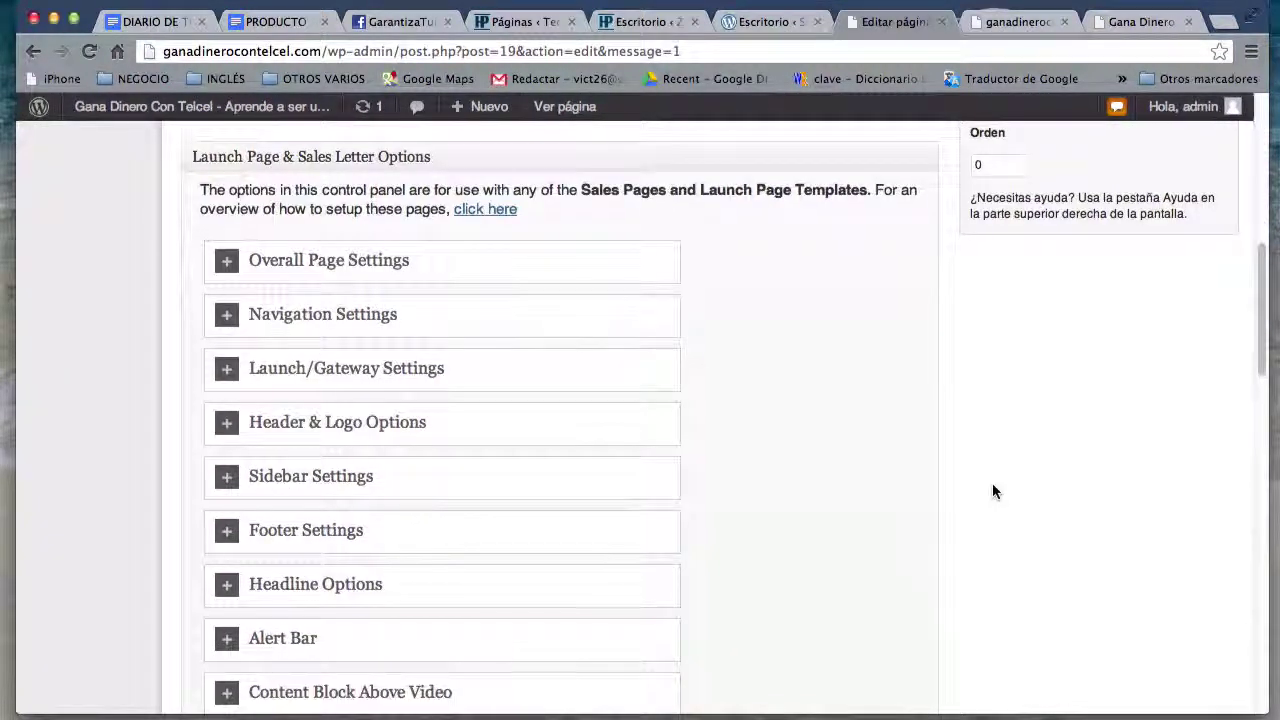
scroll(992, 490, up, 5)
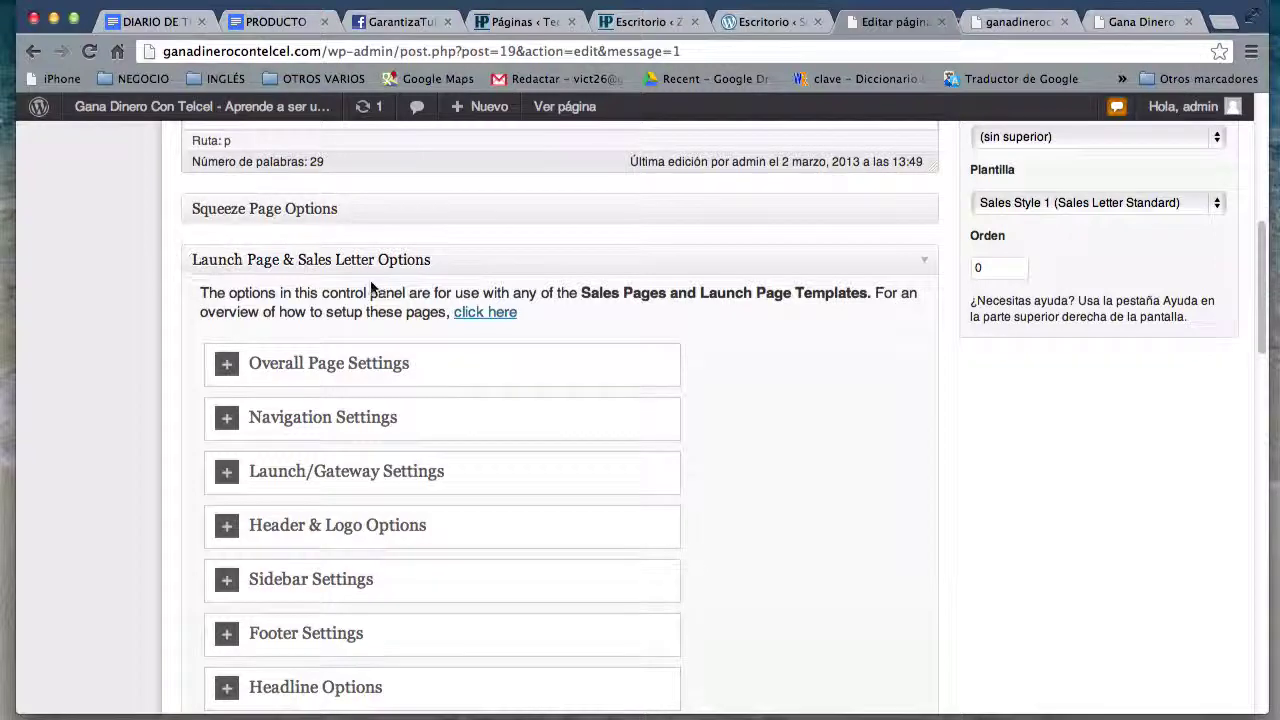
scroll(840, 578, down, 1)
scroll(840, 578, down, 1)
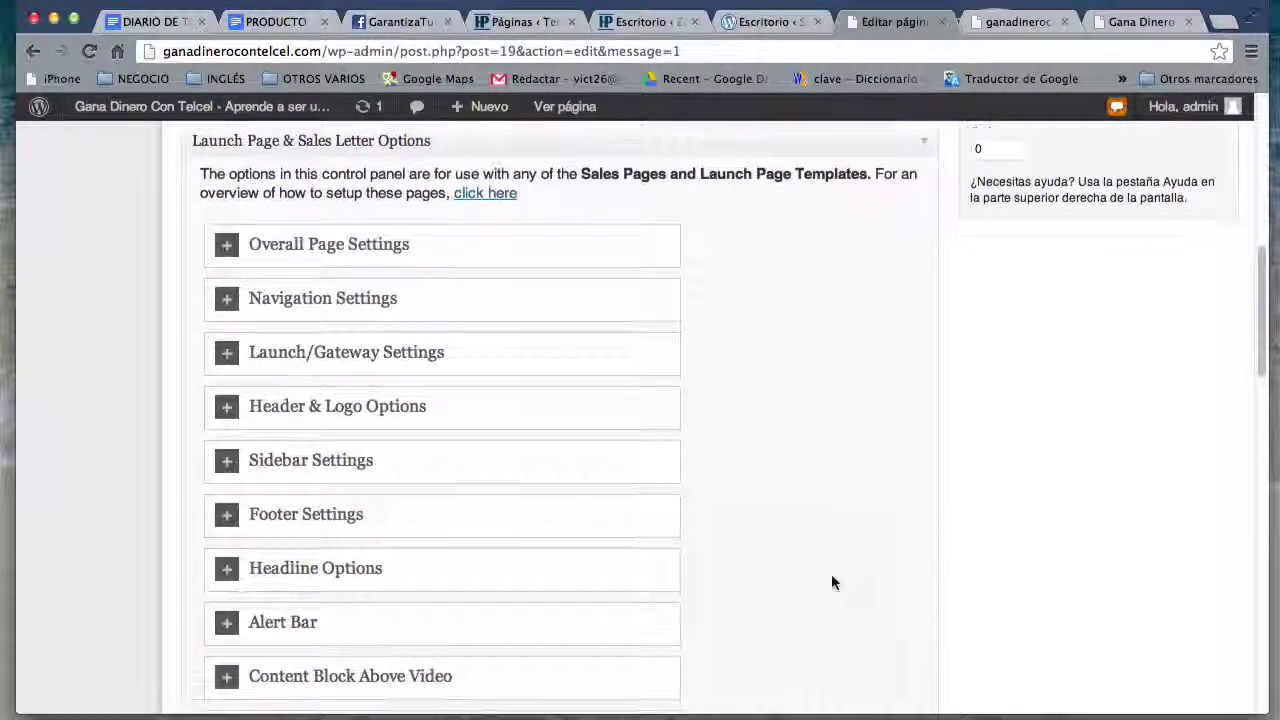
scroll(640, 538, down, 5)
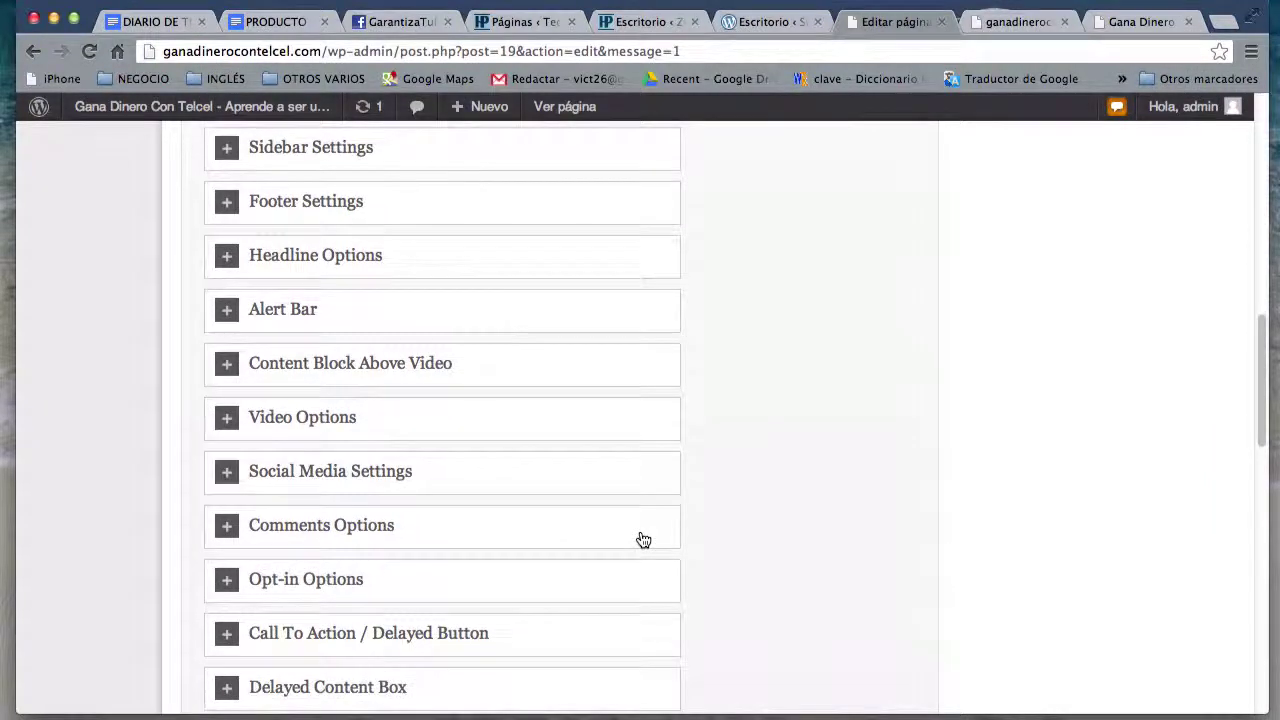
click(449, 461)
scroll(677, 540, down, 4)
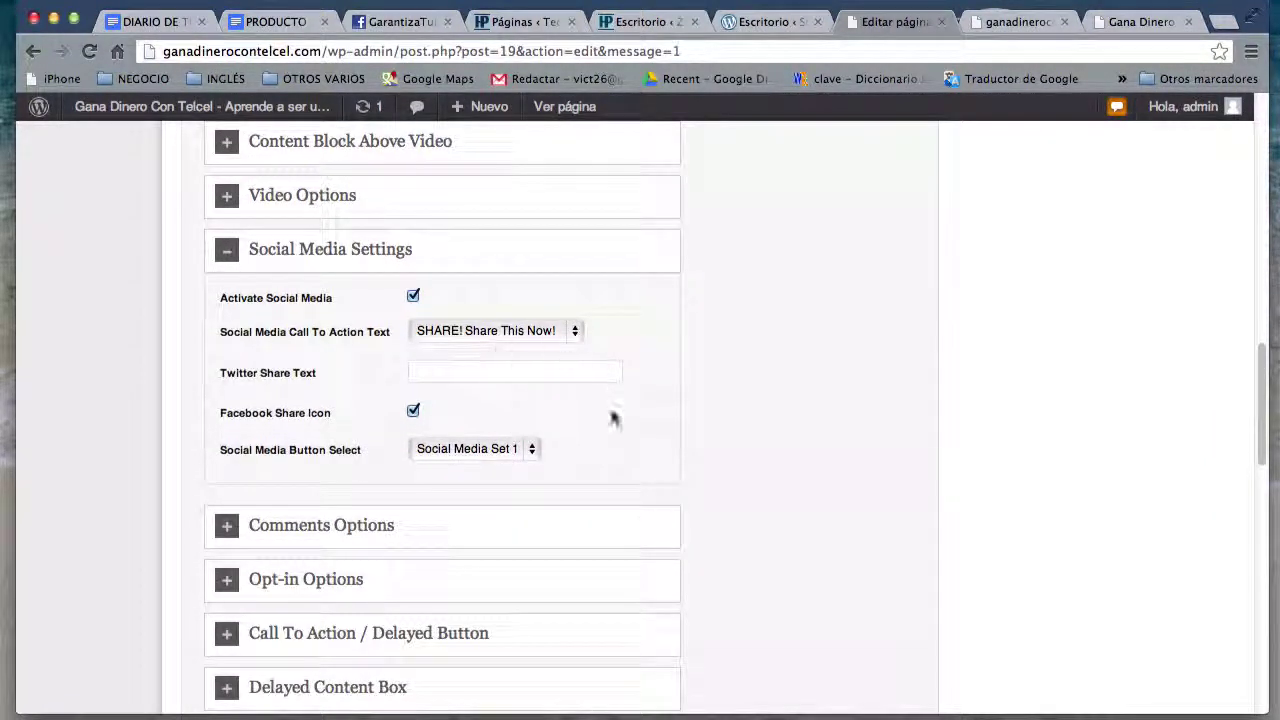
scroll(461, 580, down, 3)
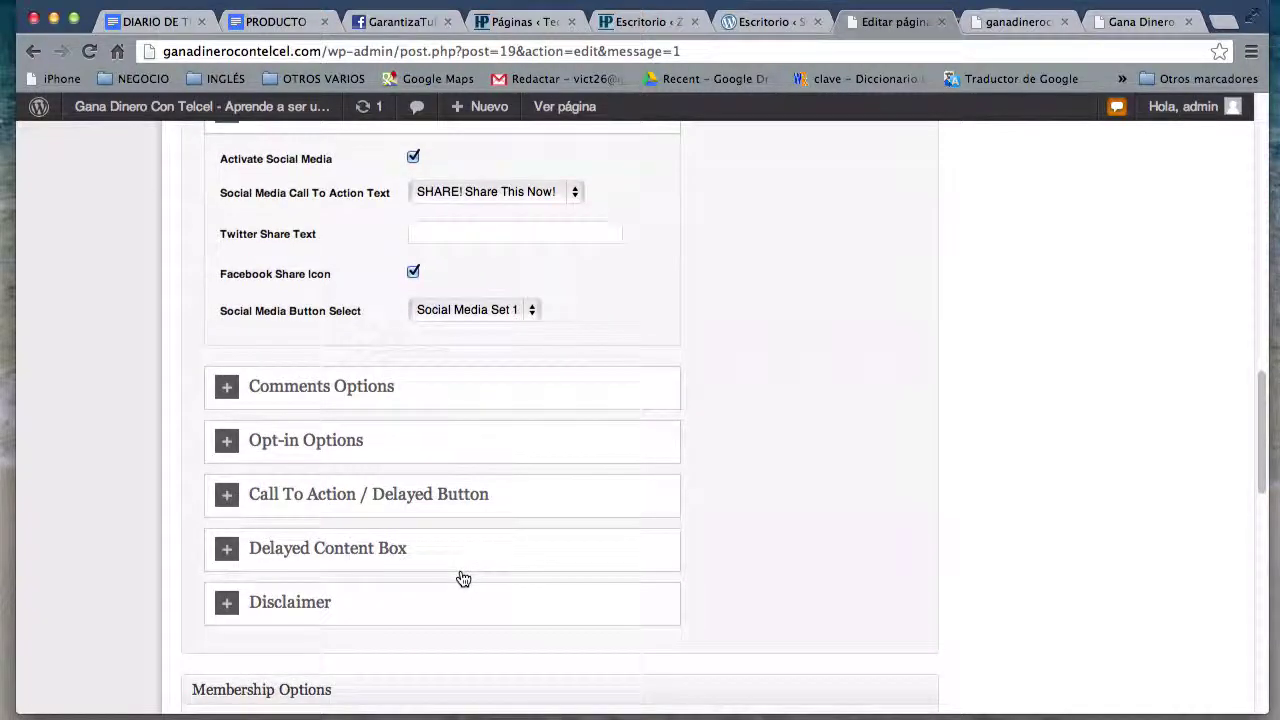
Step: Set the Comments Call To Action Text in the Comments Options to "Déjame un Comentario Ahora..." and update the page
scroll(461, 580, up, 2)
click(282, 474)
scroll(652, 562, down, 5)
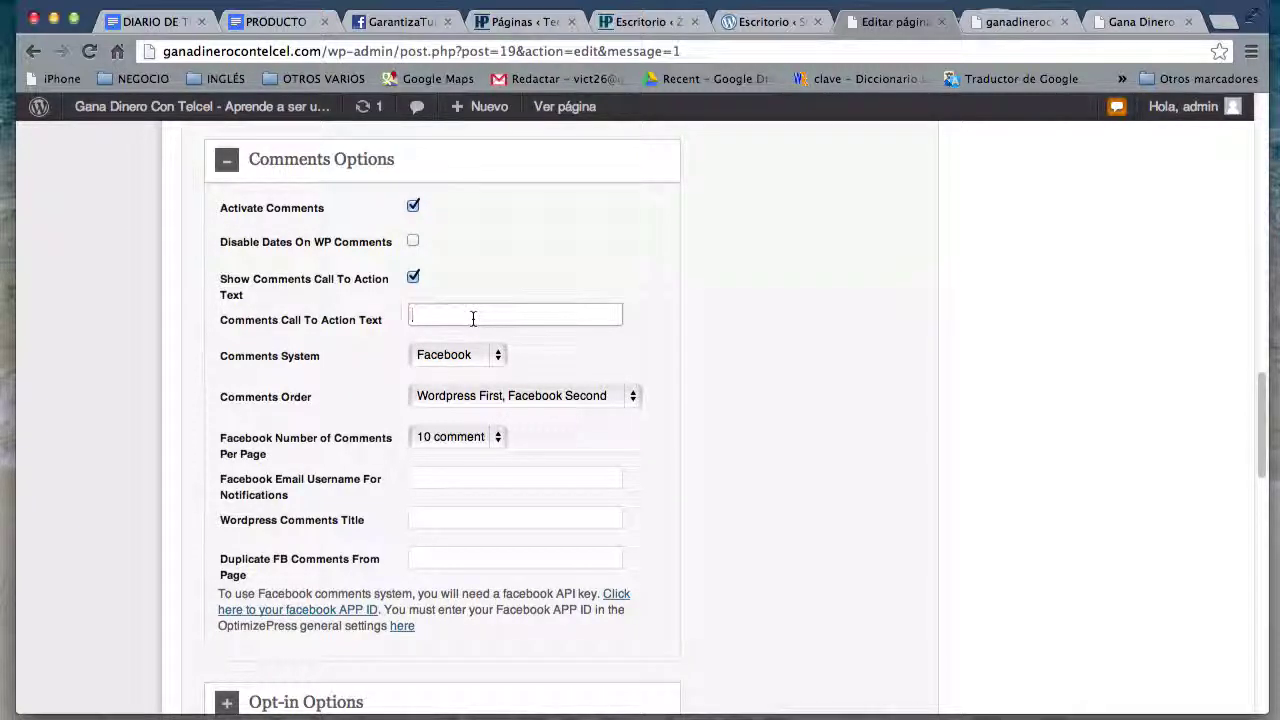
text(Dejame un Comentario Ahora)
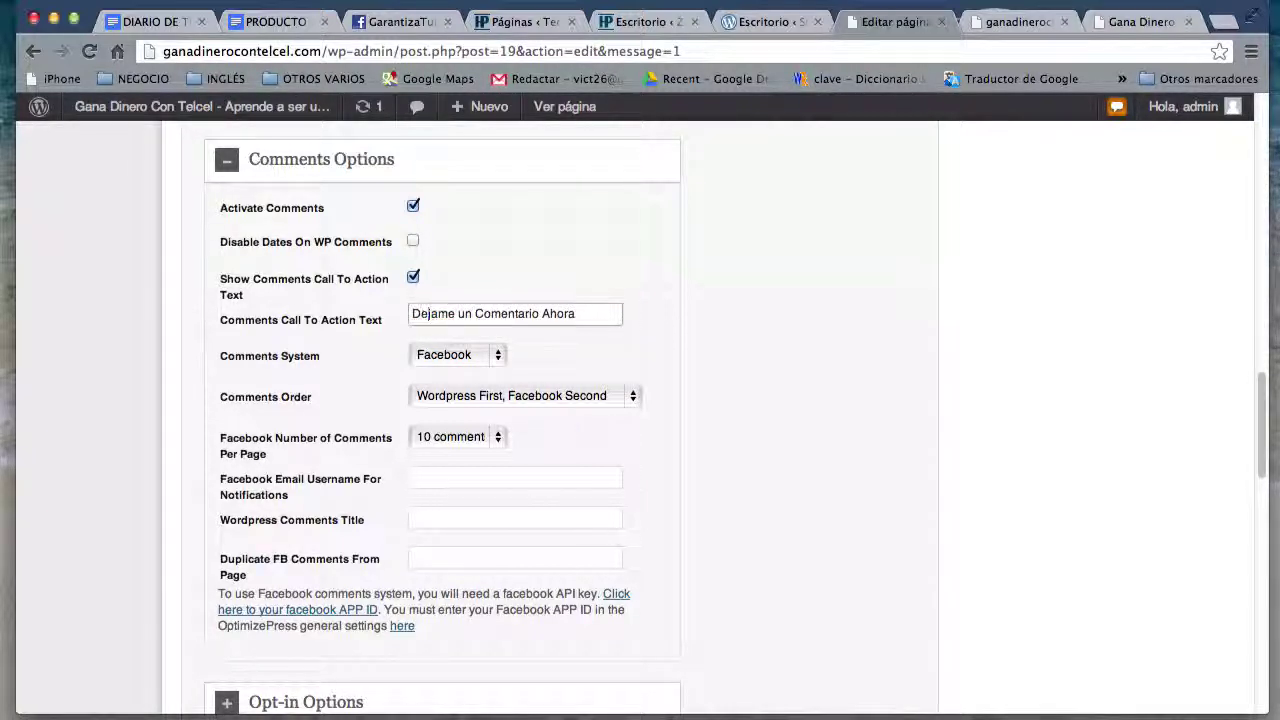
scroll(771, 443, up, 10)
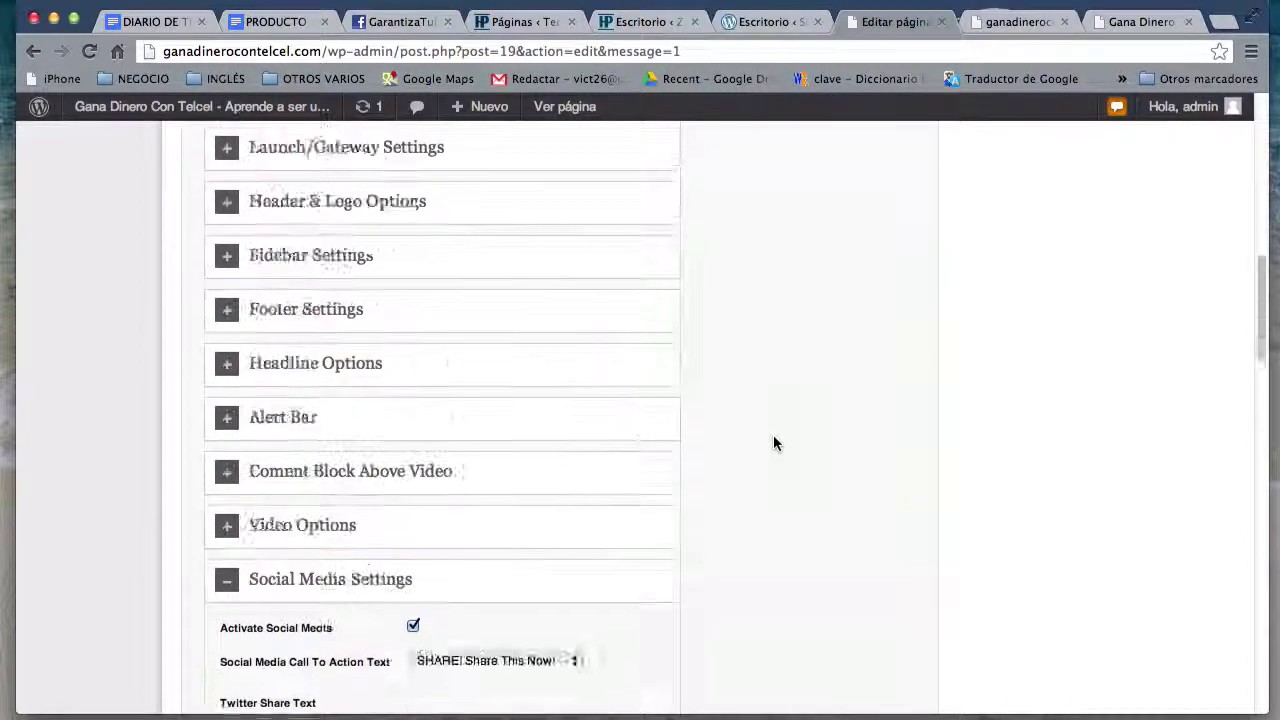
scroll(772, 443, down, 10)
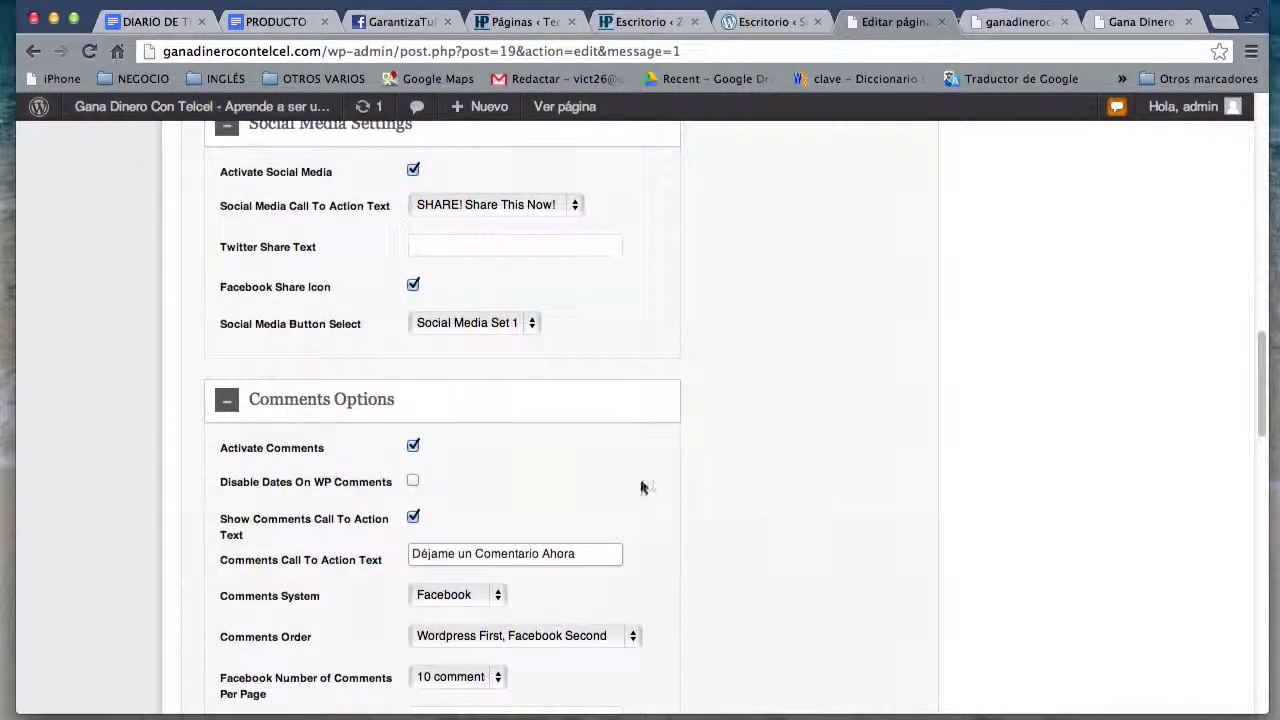
click(611, 553)
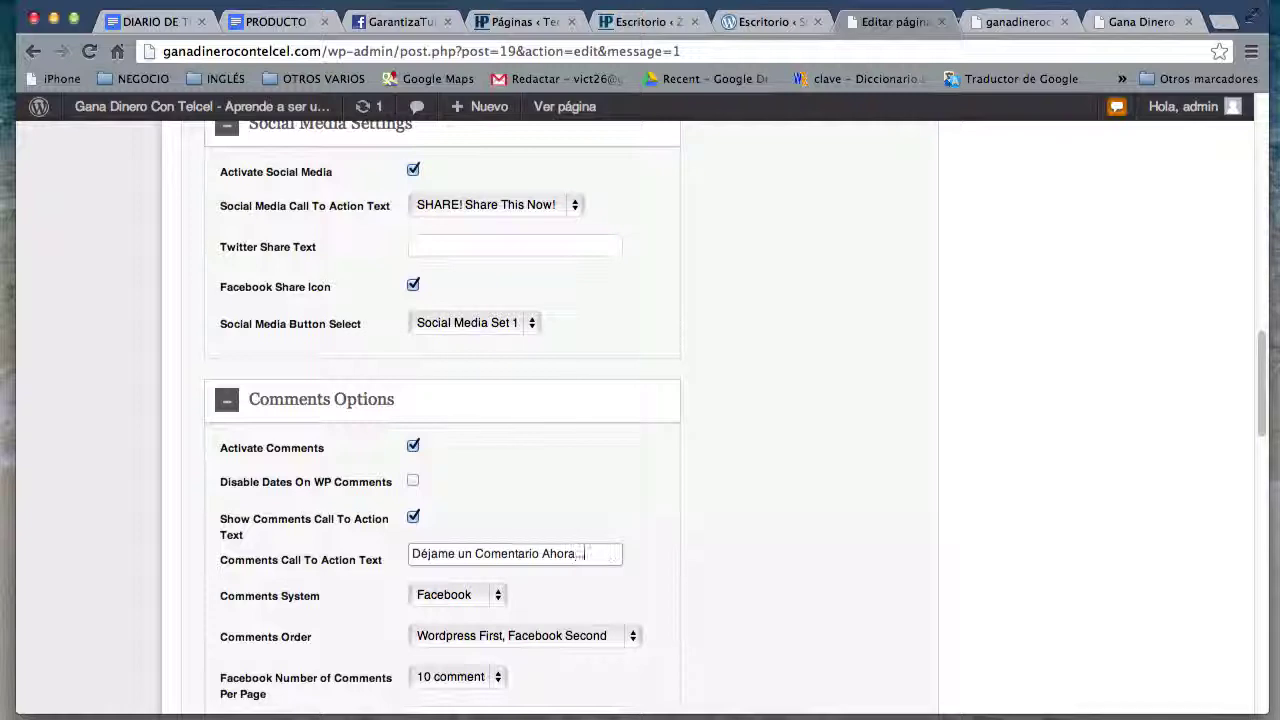
scroll(940, 435, up, 10)
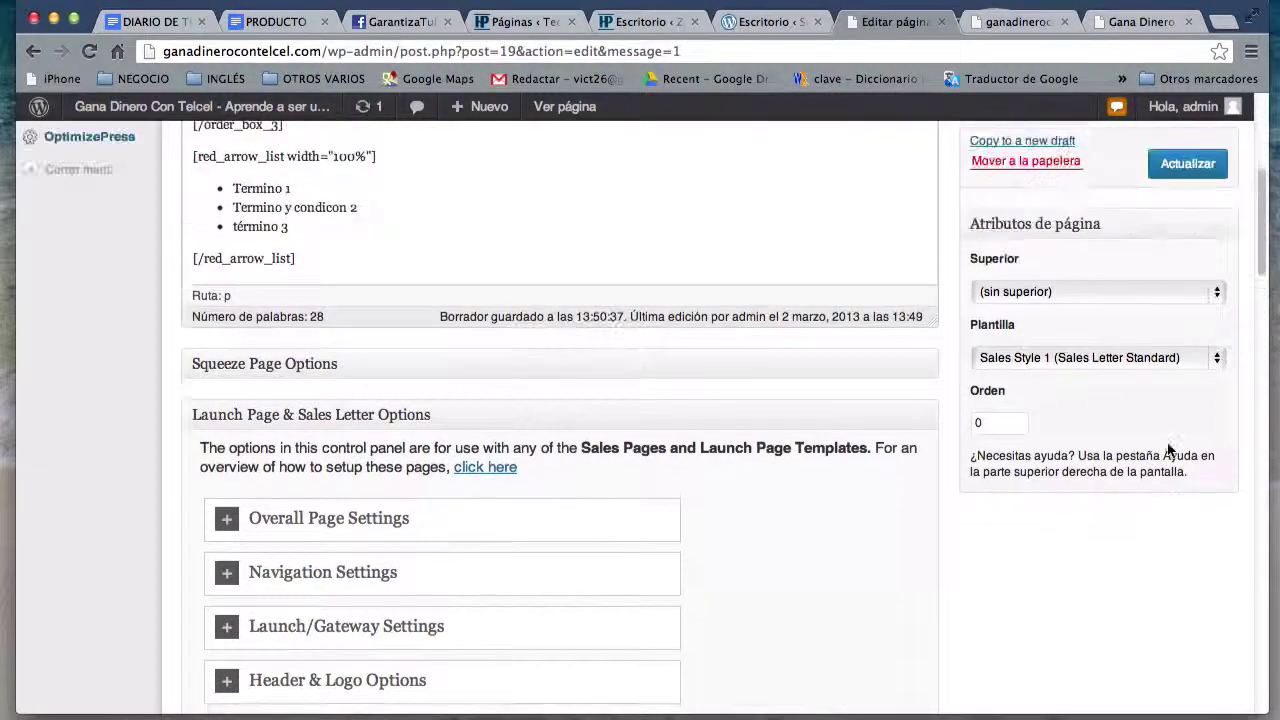
scroll(1175, 448, up, 5)
click(1190, 424)
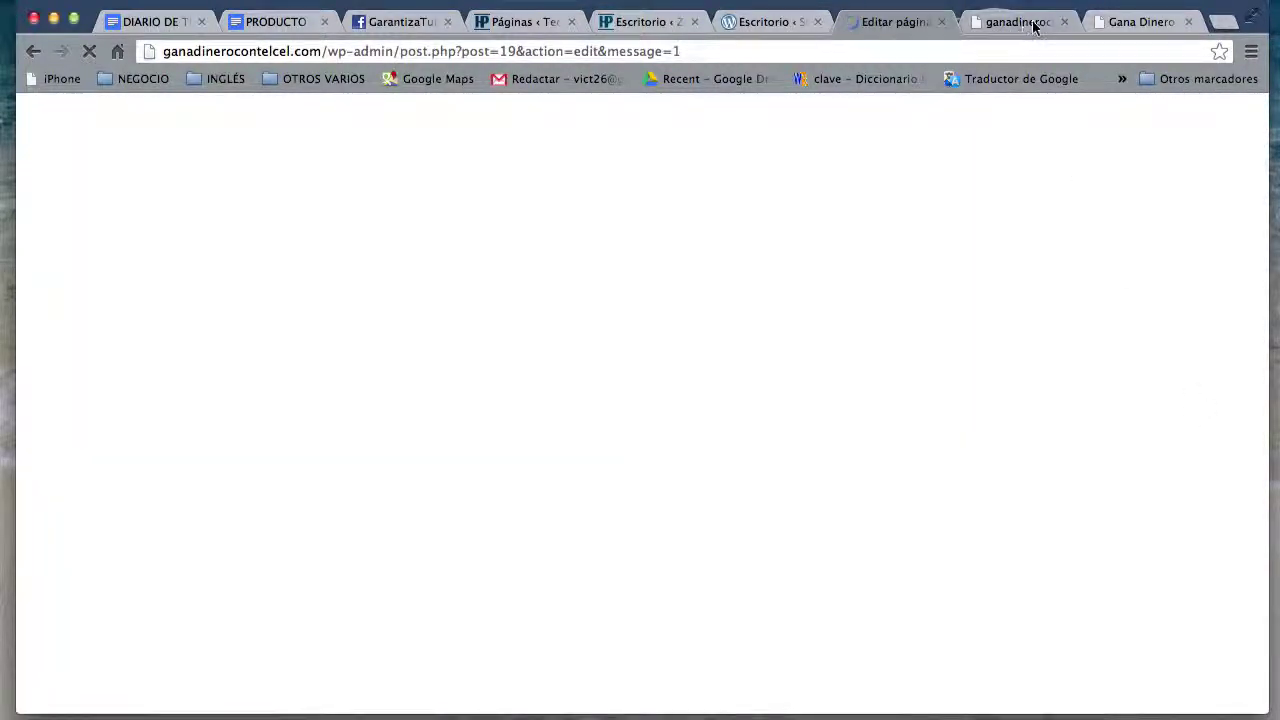
Step: Reload the published Términos y Condiciones page and examine the comments call to action and the layout down to the footer
click(1025, 24)
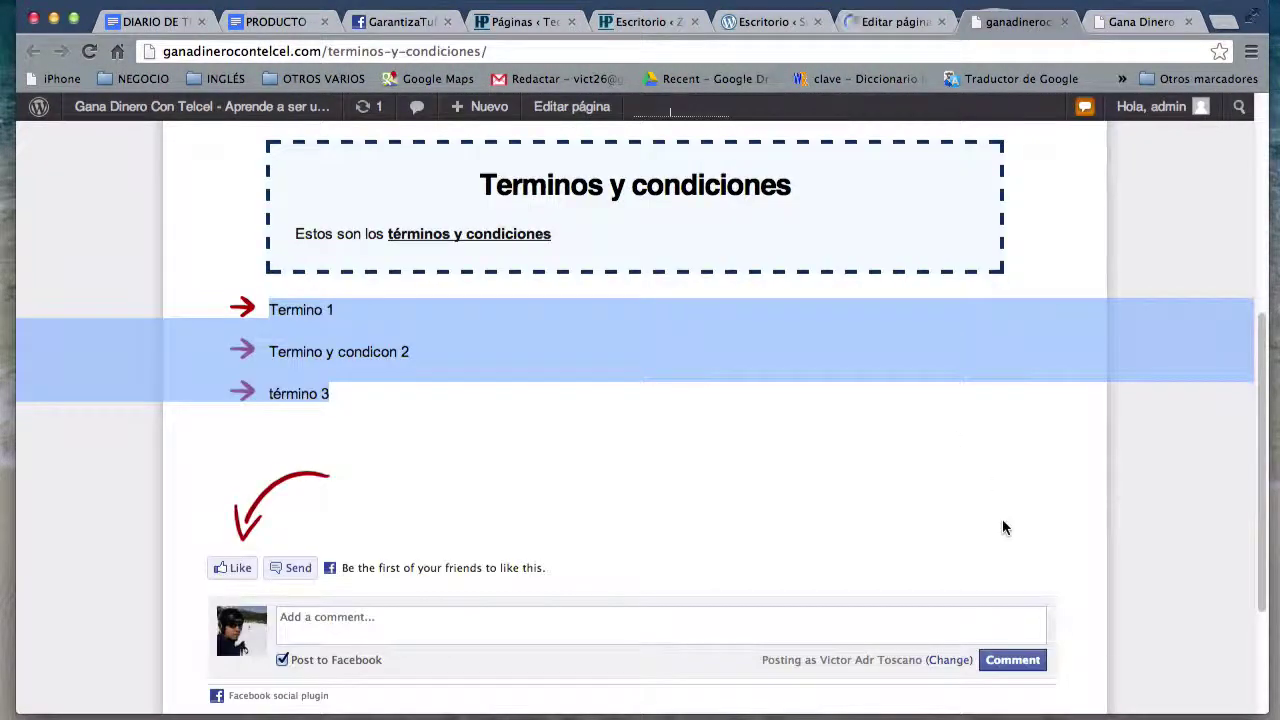
key(super+r)
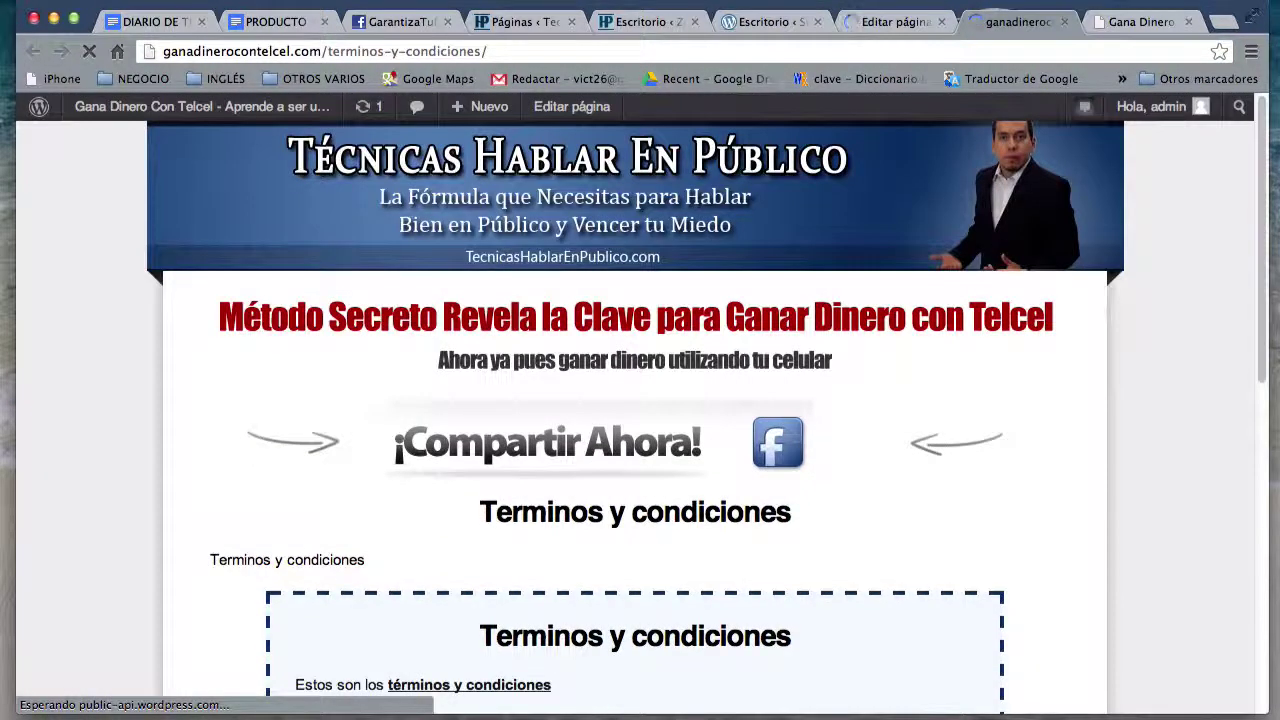
scroll(757, 451, down, 5)
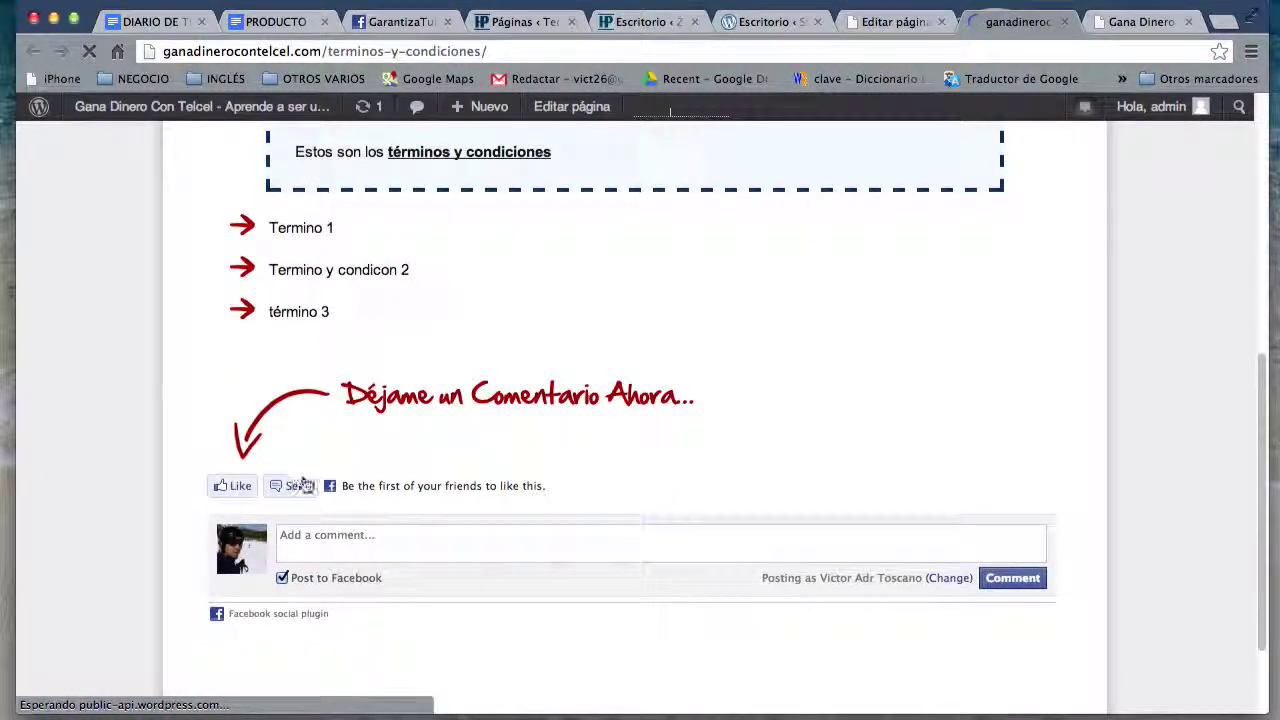
drag(434, 395, 961, 397)
click(961, 397)
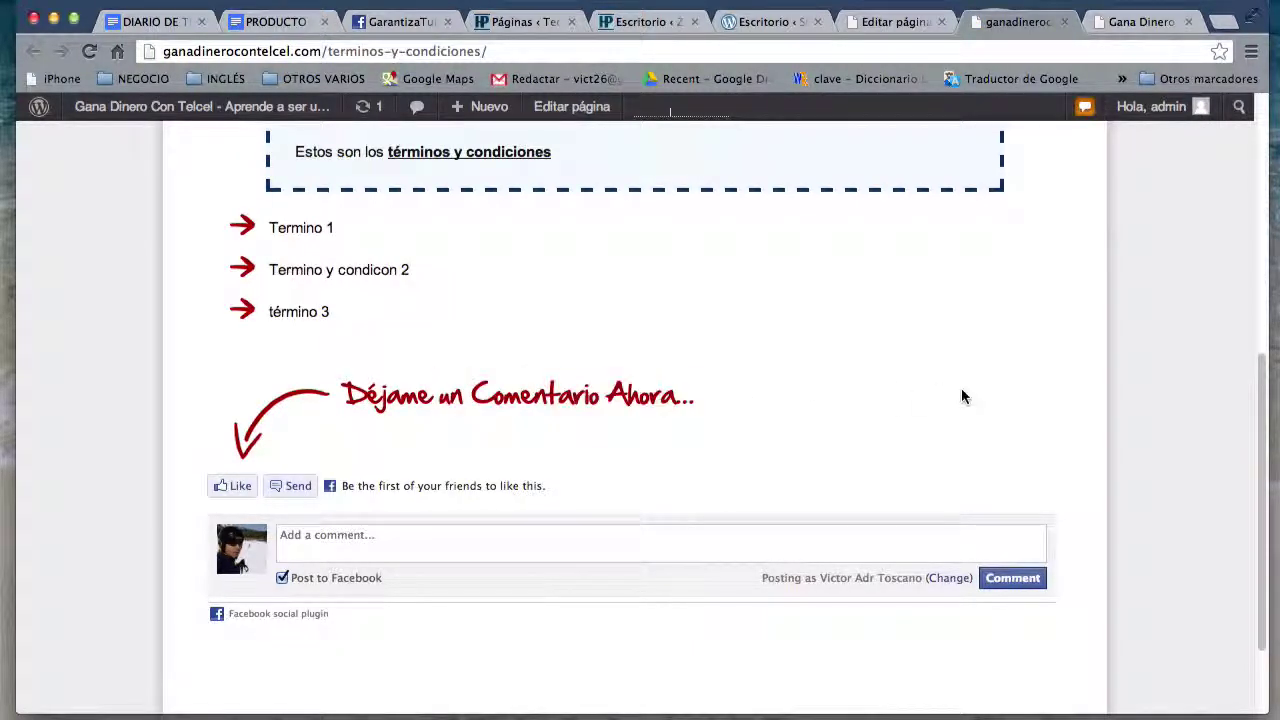
scroll(961, 397, down, 2)
scroll(961, 397, up, 4)
scroll(961, 397, down, 5)
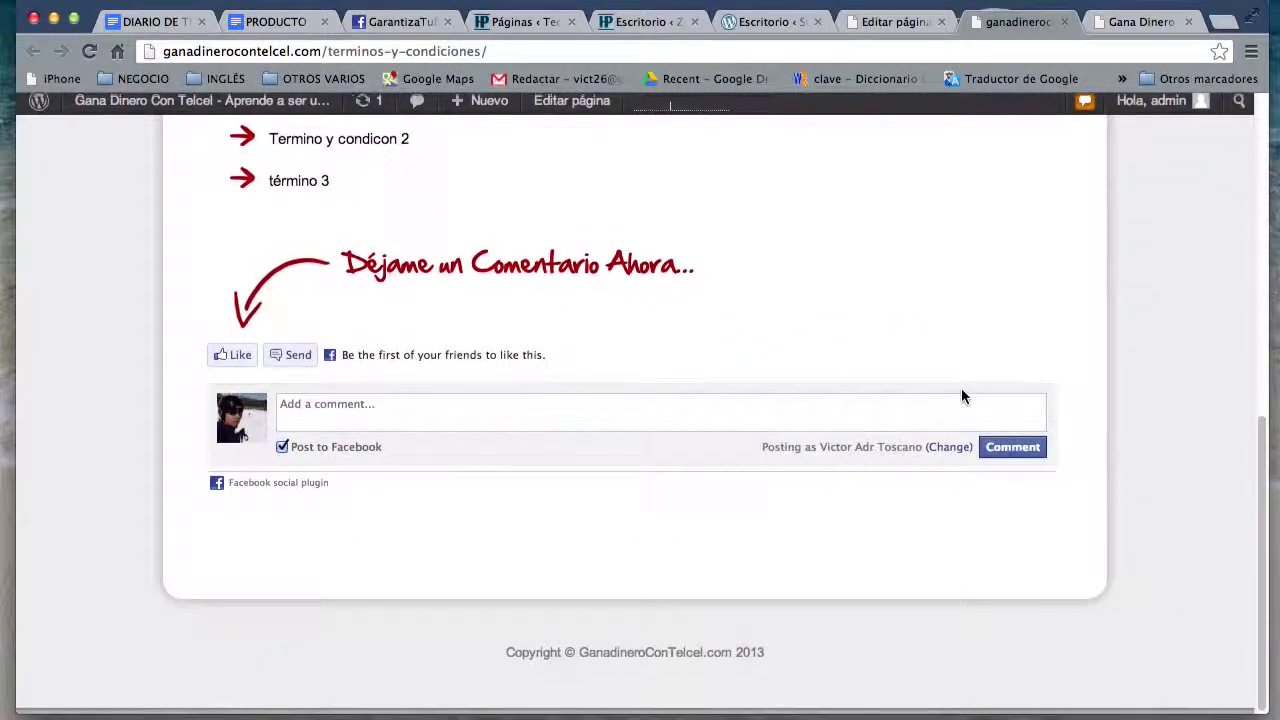
scroll(961, 397, up, 15)
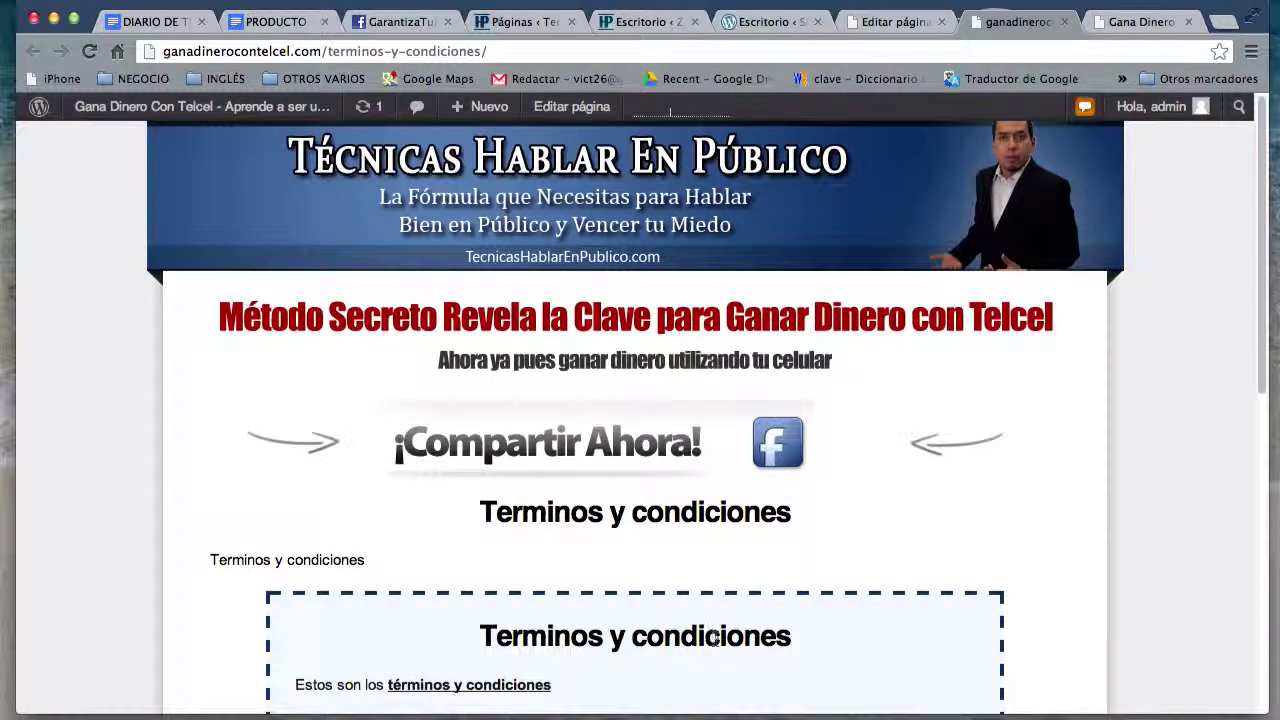
Step: Return to the page editor, then examine the terminos-y-condiciones part of the published page's address
click(895, 21)
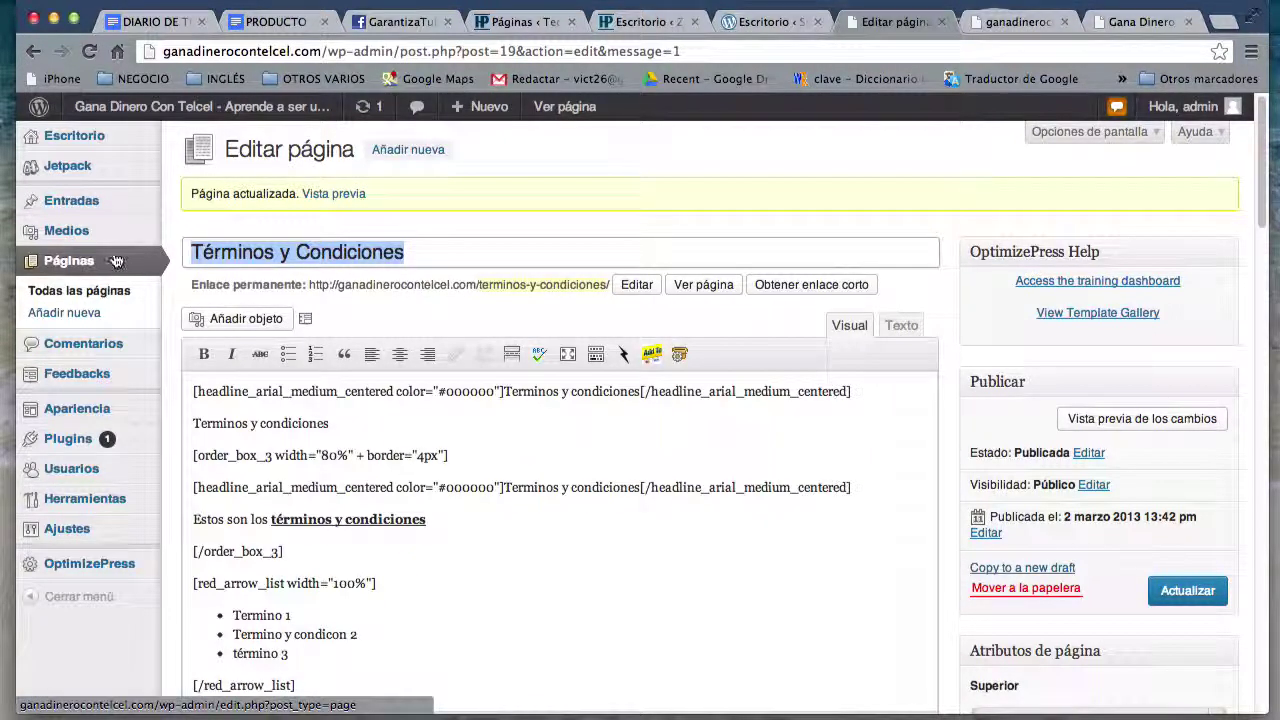
mouse_move(118, 575)
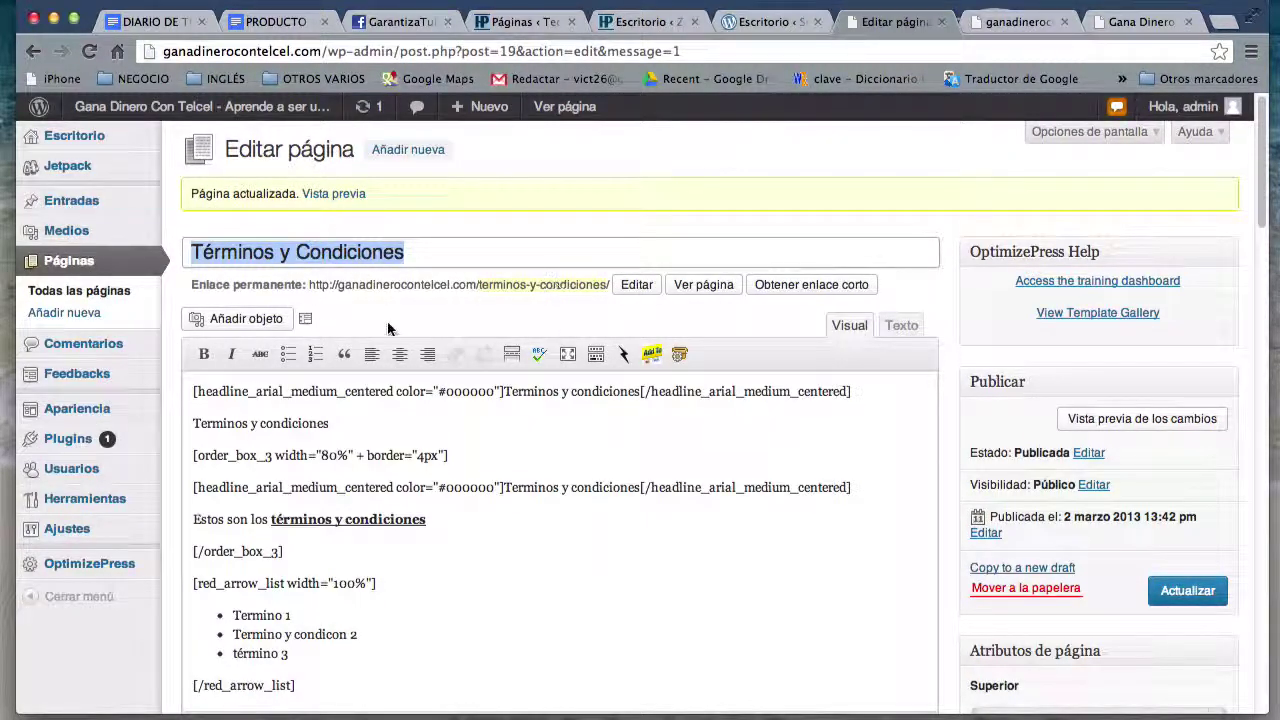
click(1020, 24)
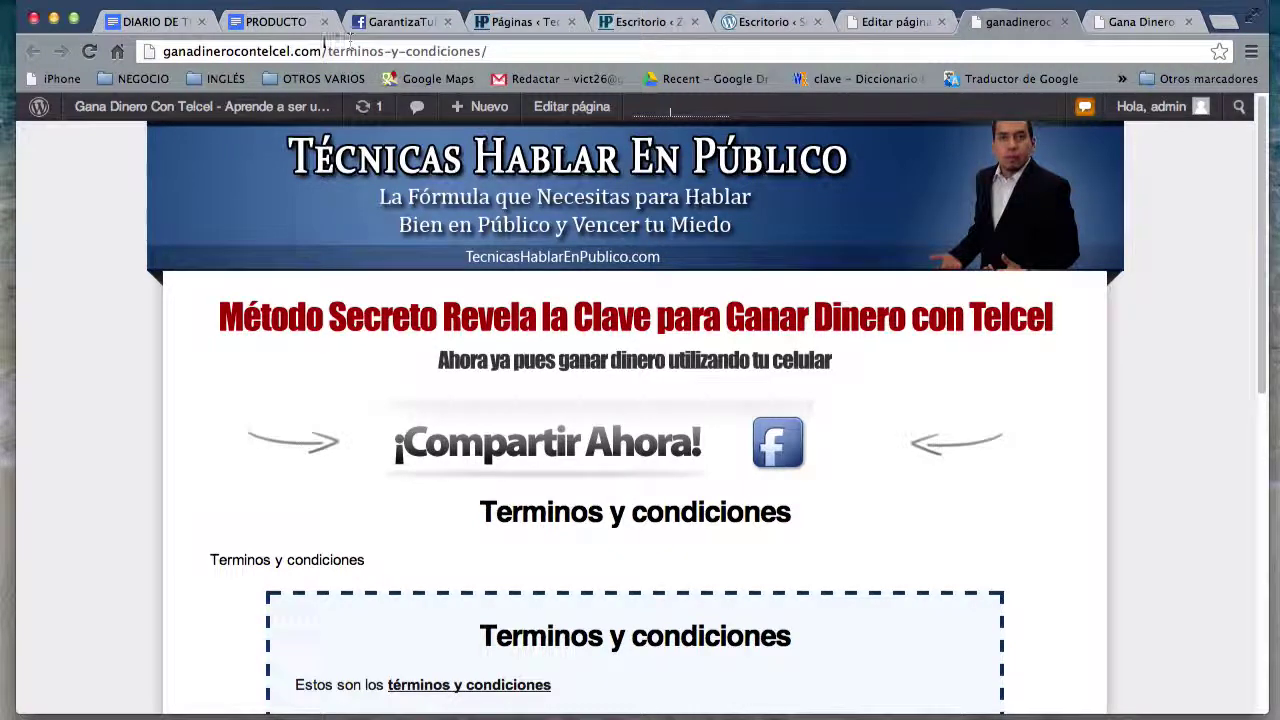
drag(330, 50, 512, 58)
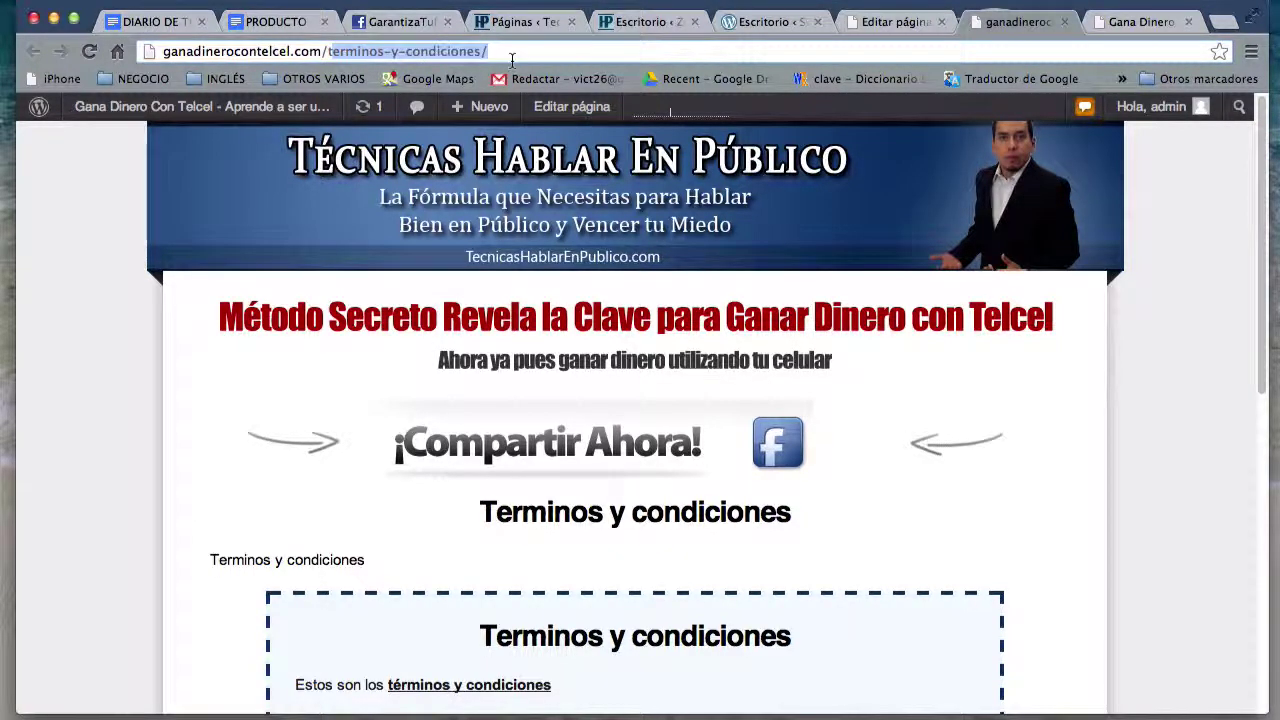
Step: Change the Términos y Condiciones page's permalink slug to "terminos" and update the page
click(935, 21)
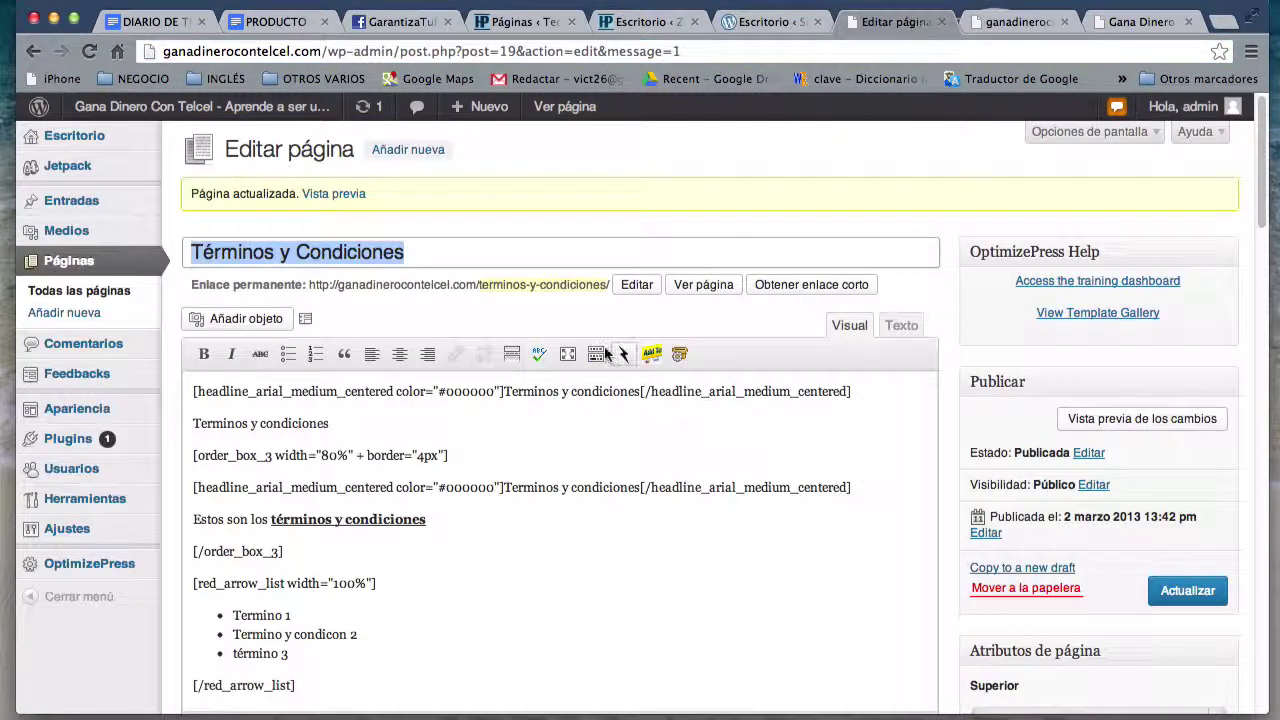
click(626, 287)
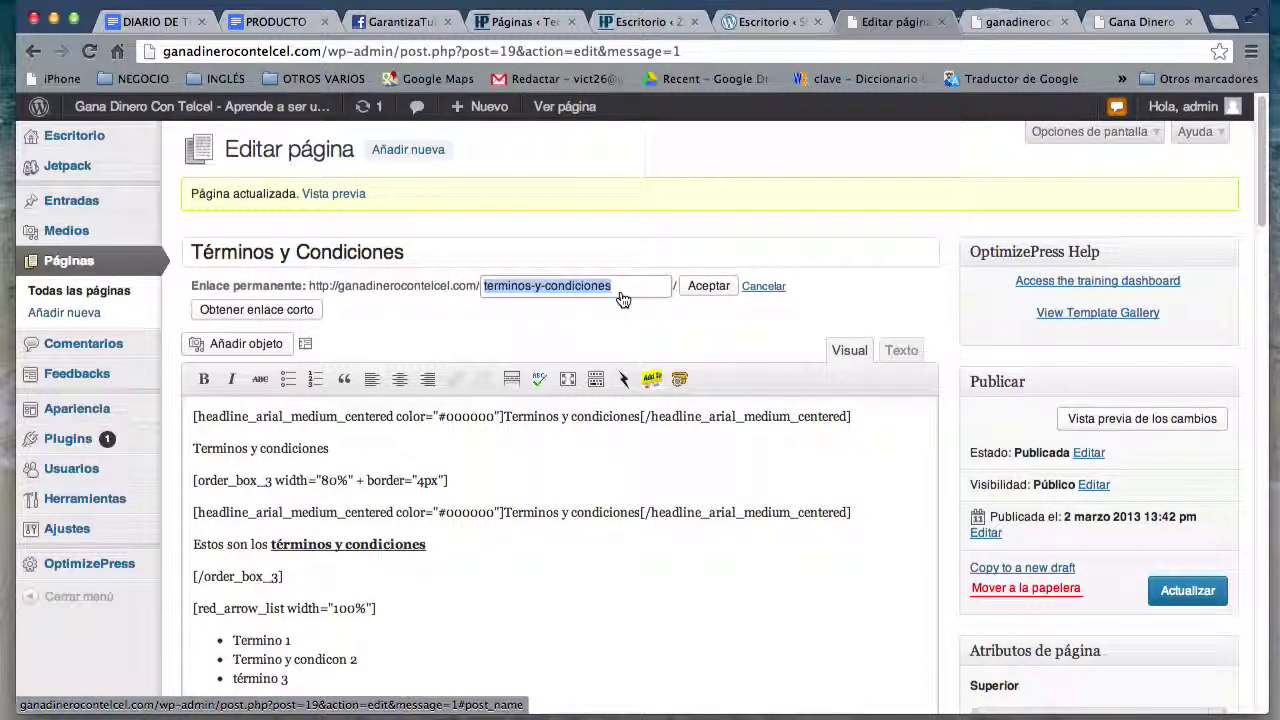
text(terminos)
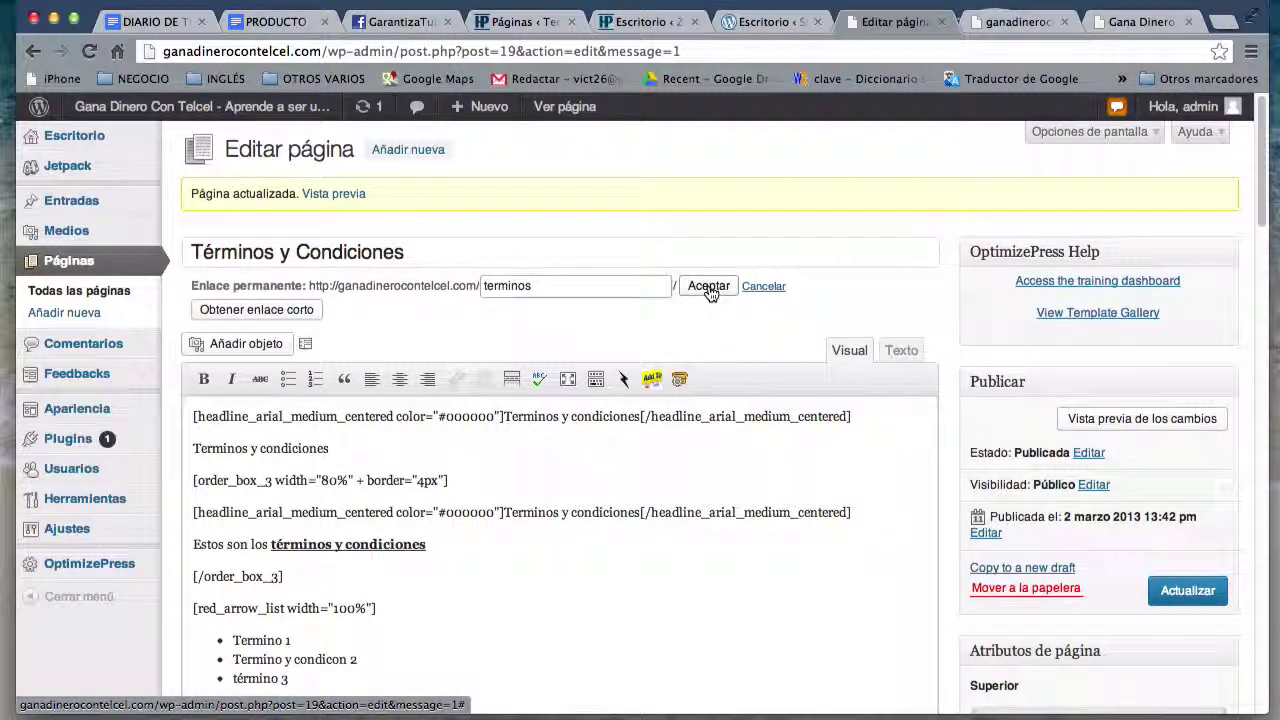
click(706, 287)
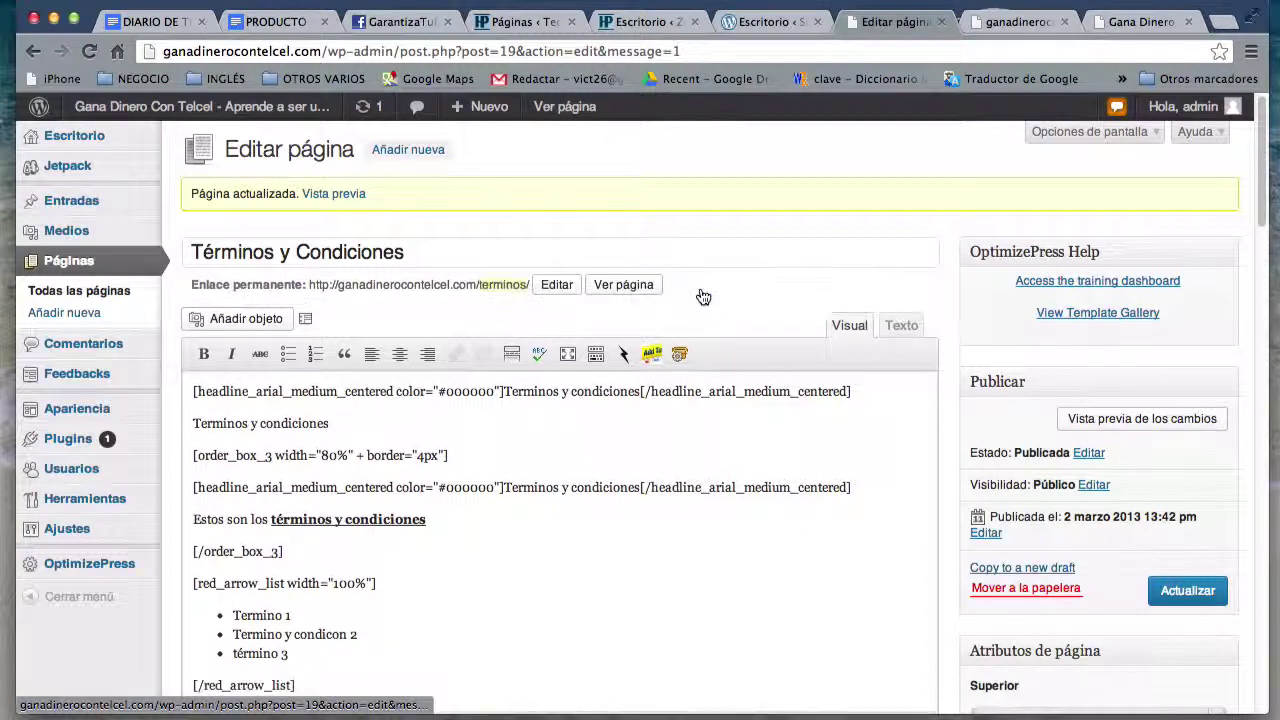
click(1188, 591)
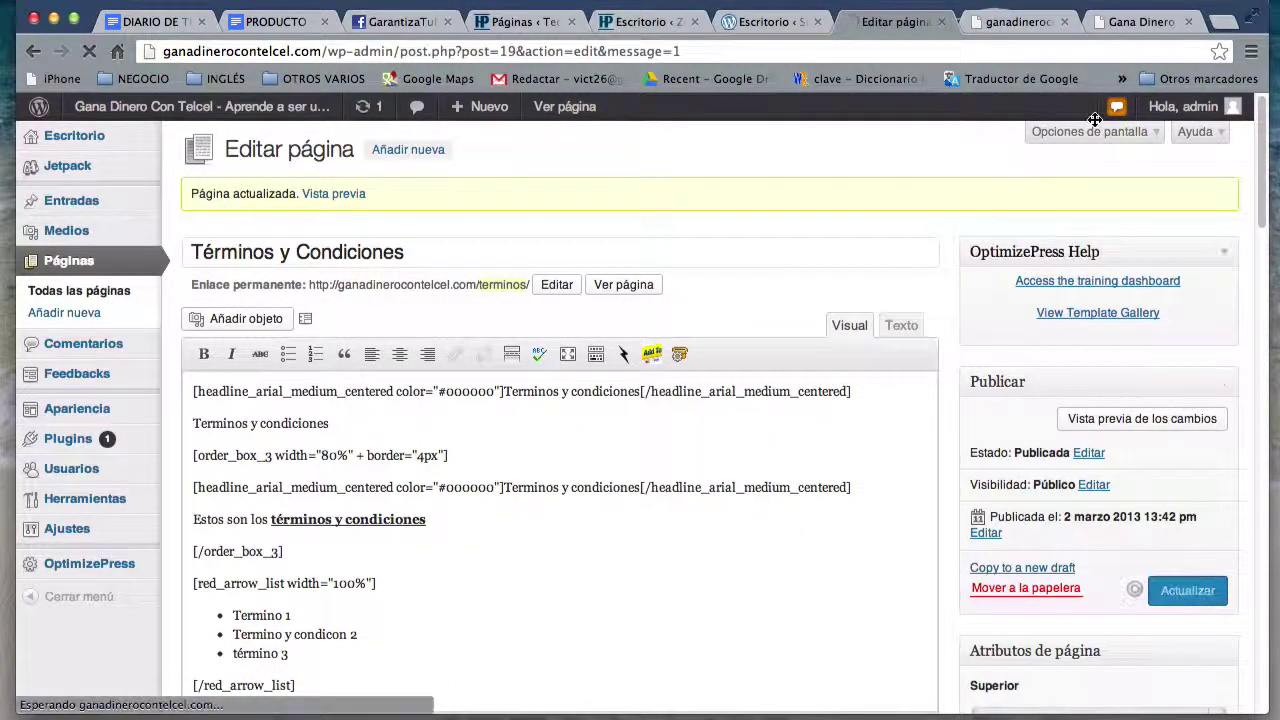
Step: Load the published page again at its old terminos-y-condiciones address
click(1018, 22)
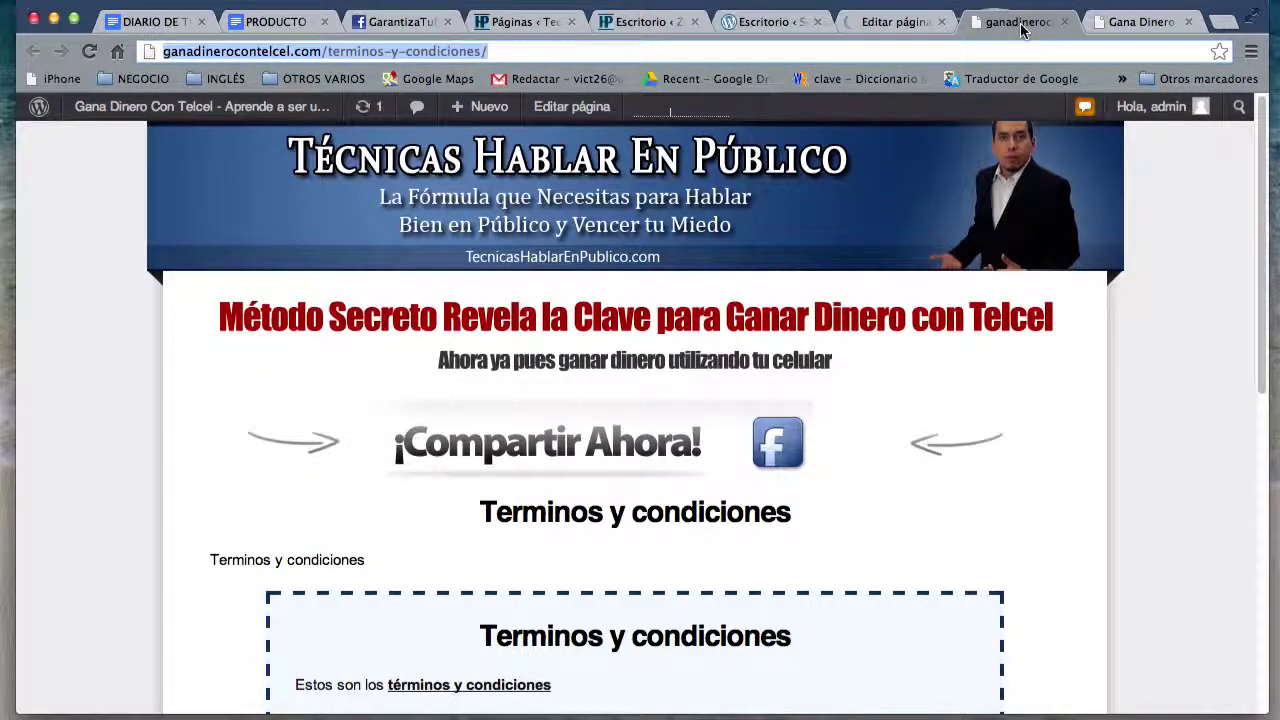
key(Return)
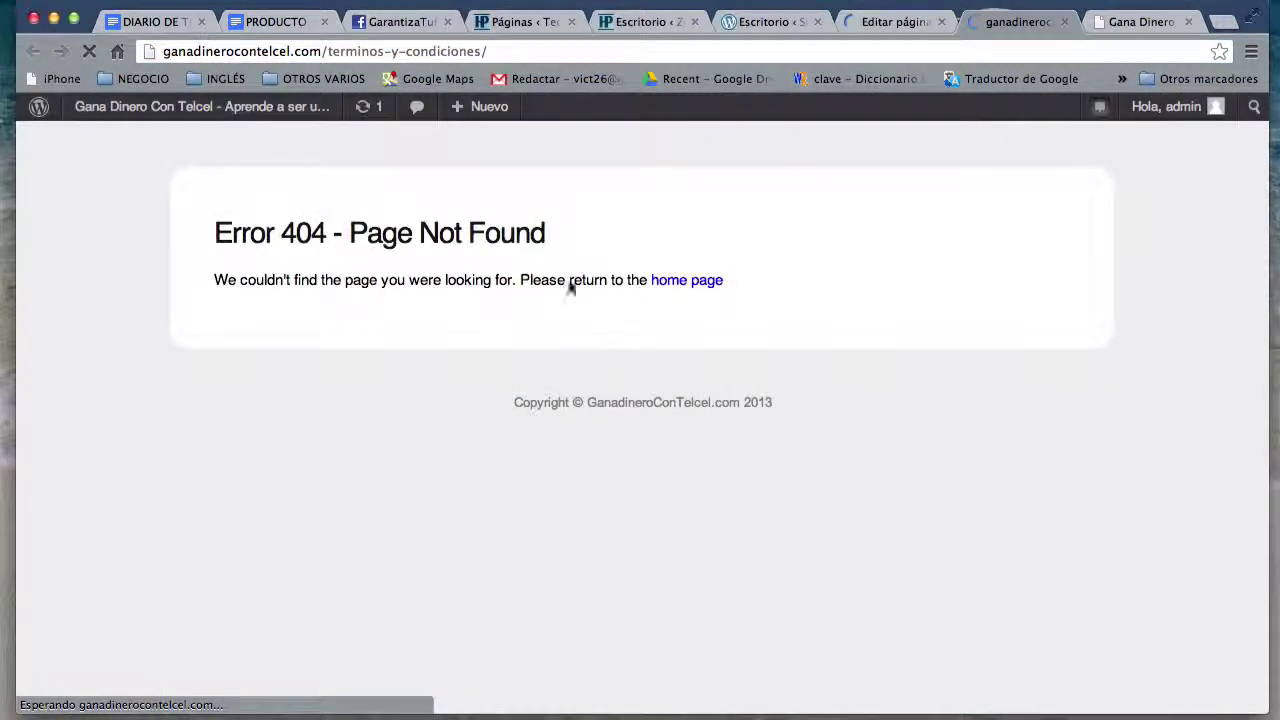
Step: Open the published page at ganadinerocontelcel.com/terminos and look over its layout down to the Facebook comments and footer
click(606, 51)
key(Right)
key(BackSpace)
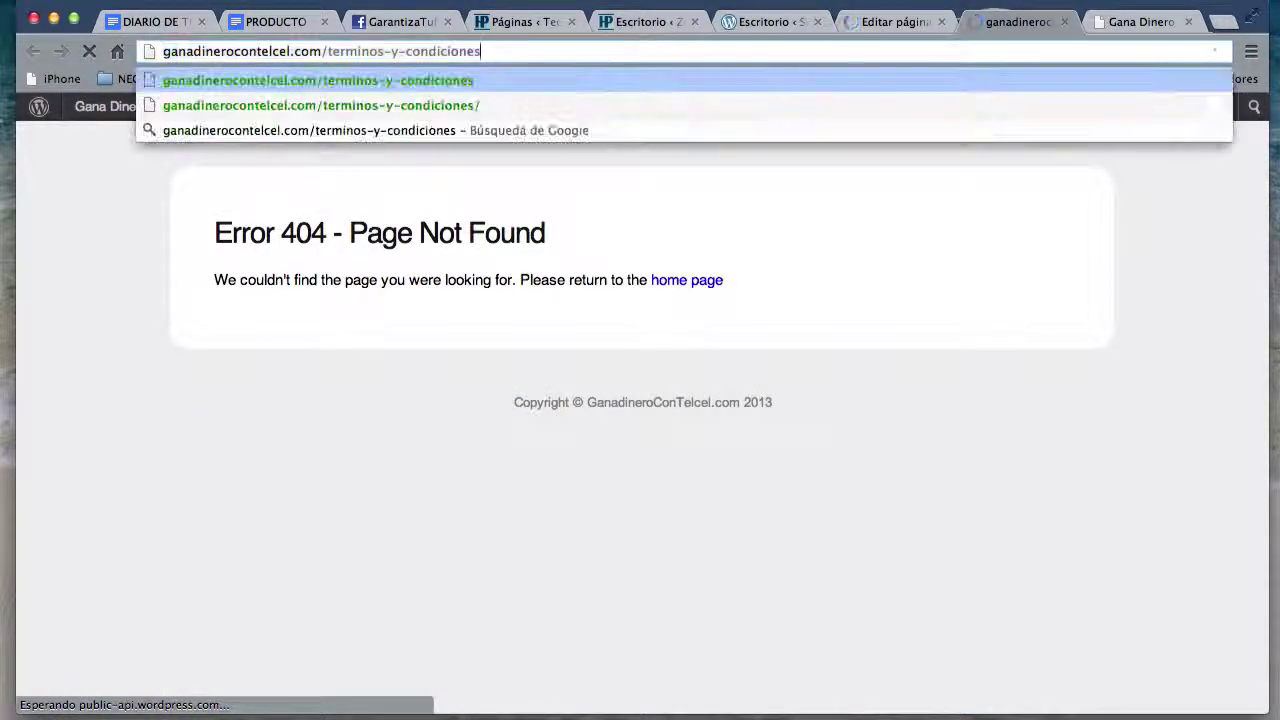
key(BackSpace)
key(BackSpace)
key(BackSpace)
key(BackSpace)
key(BackSpace)
key(BackSpace)
key(BackSpace)
key(BackSpace)
key(BackSpace)
key(BackSpace)
key(BackSpace)
key(BackSpace)
key(BackSpace)
key(BackSpace)
key(BackSpace)
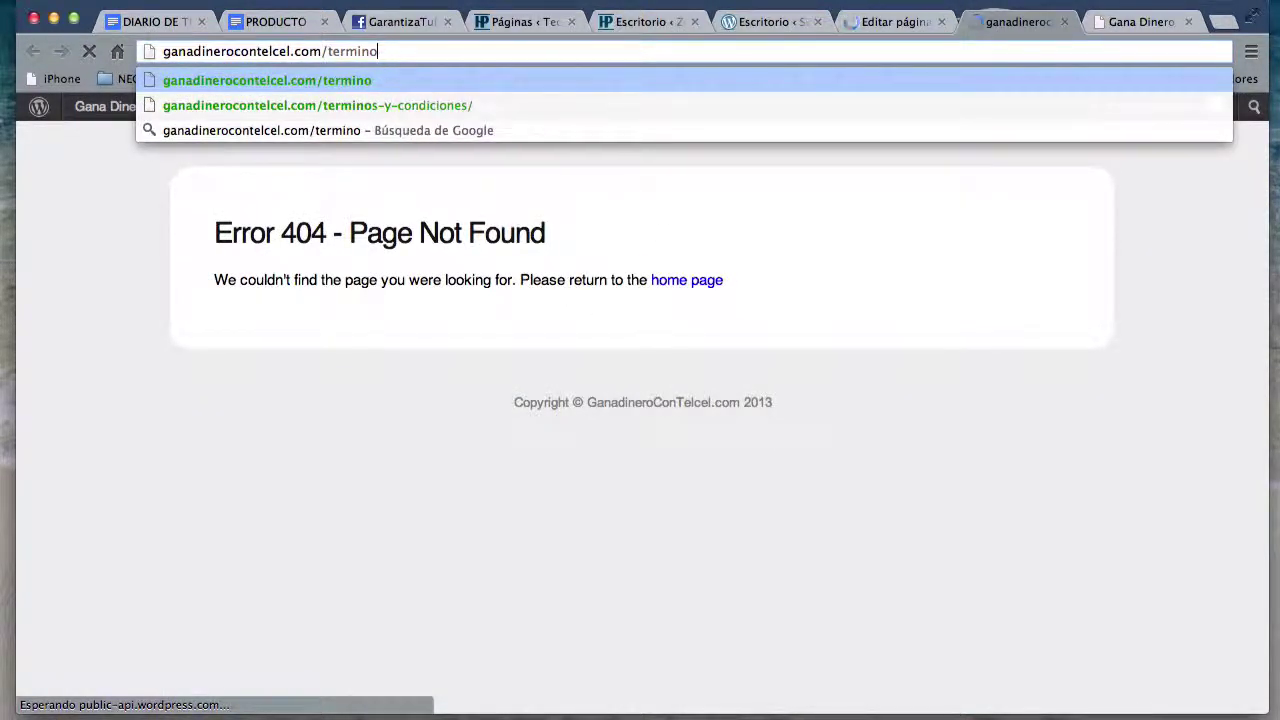
text(s)
key(Return)
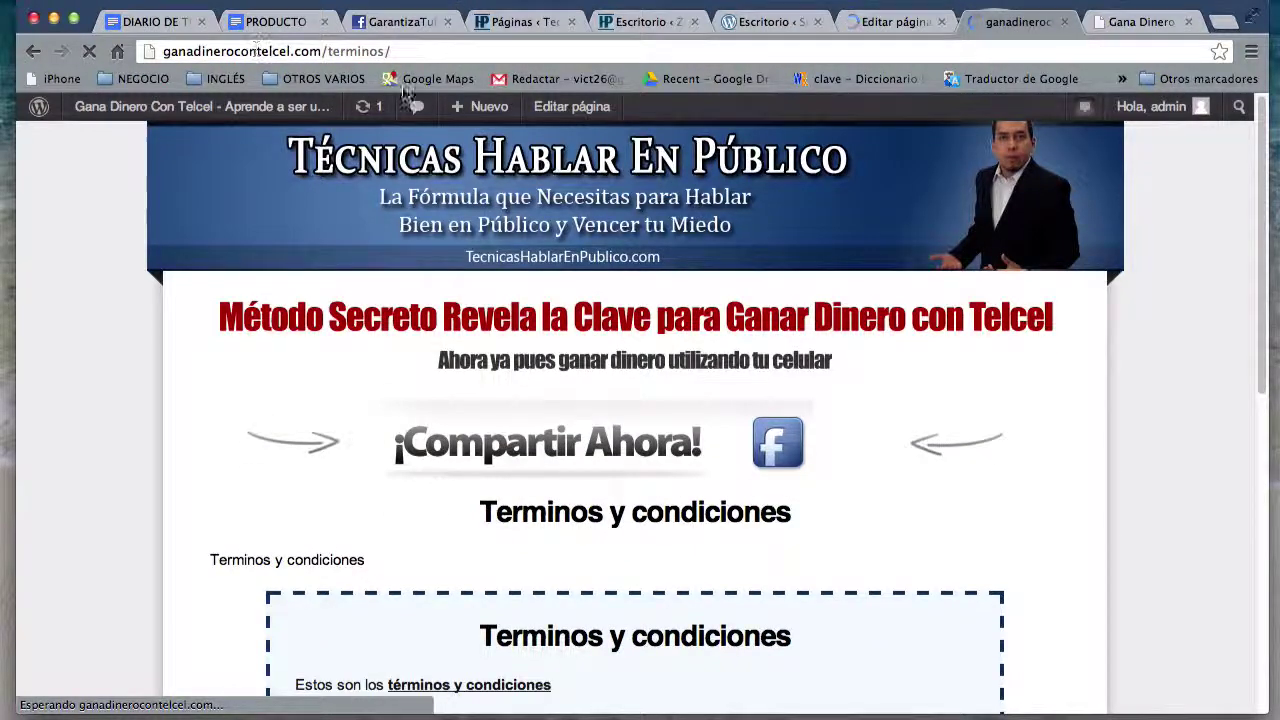
scroll(699, 458, down, 3)
scroll(699, 455, down, 15)
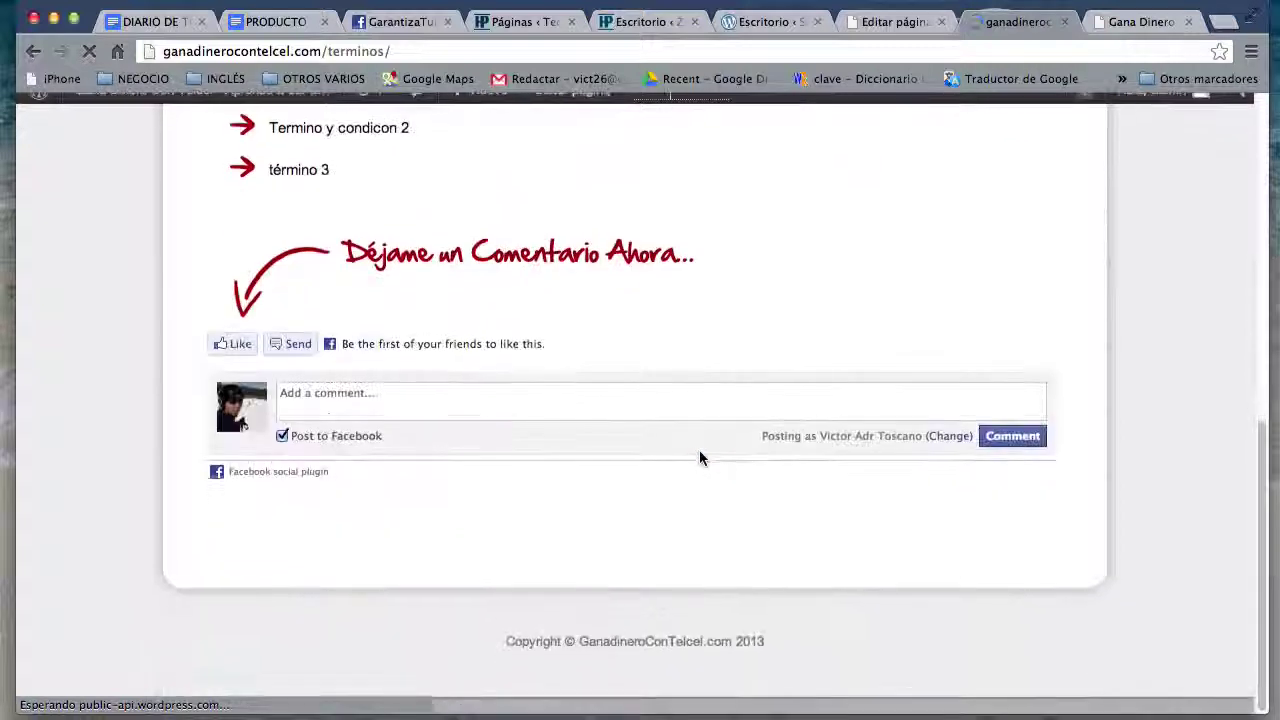
Step: Open the site's home page at ganadinerocontelcel.com and look over it down to the footer
scroll(700, 457, up, 20)
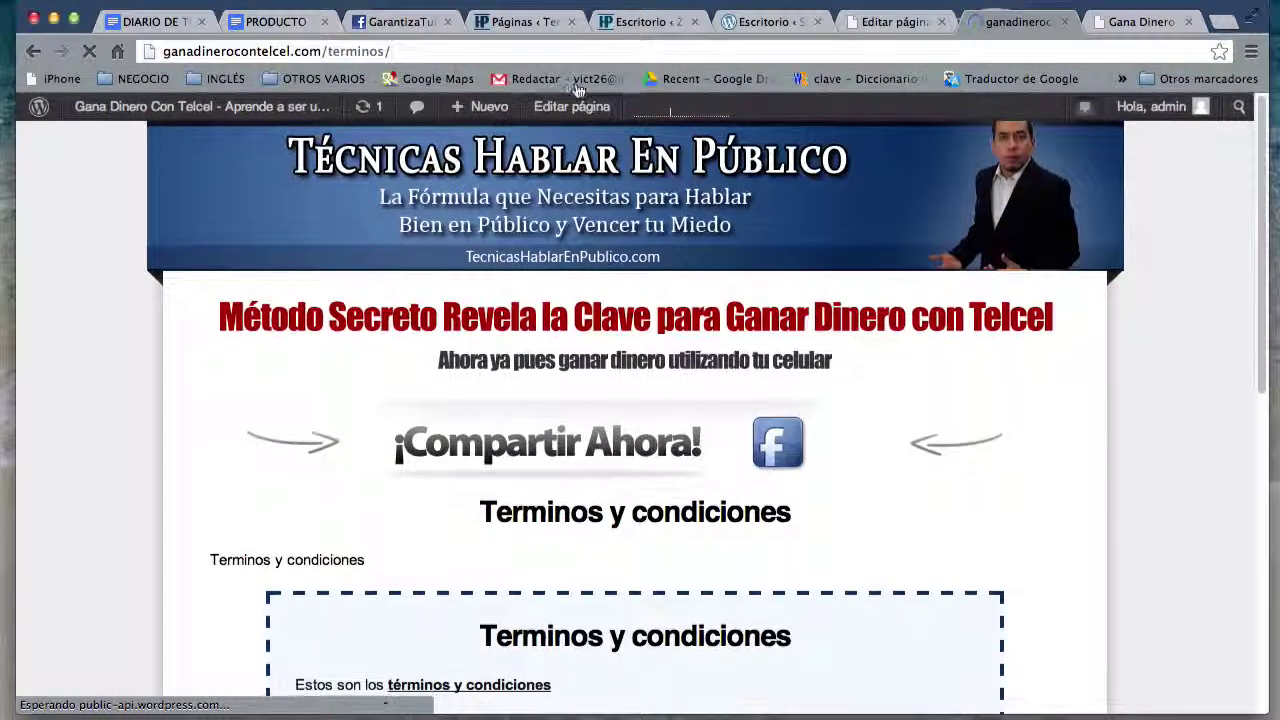
click(510, 46)
key(BackSpace)
key(BackSpace)
key(BackSpace)
key(BackSpace)
key(BackSpace)
key(BackSpace)
key(BackSpace)
key(BackSpace)
key(BackSpace)
key(BackSpace)
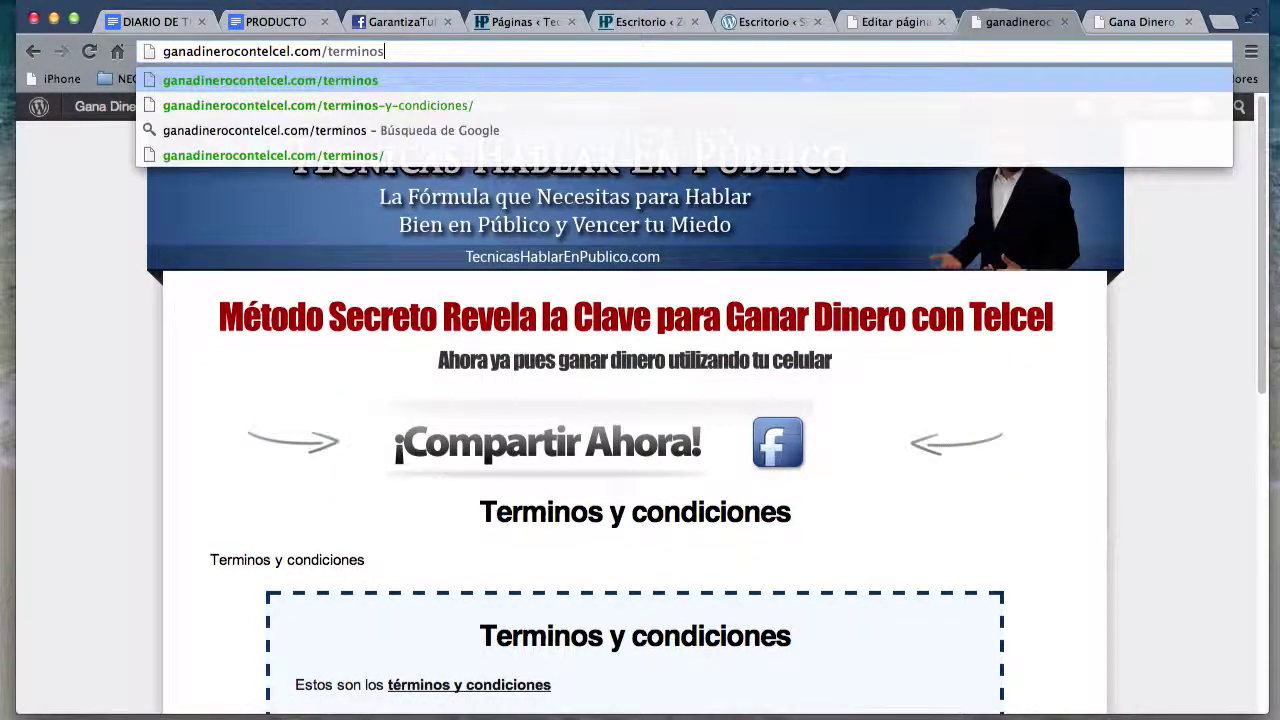
key(Return)
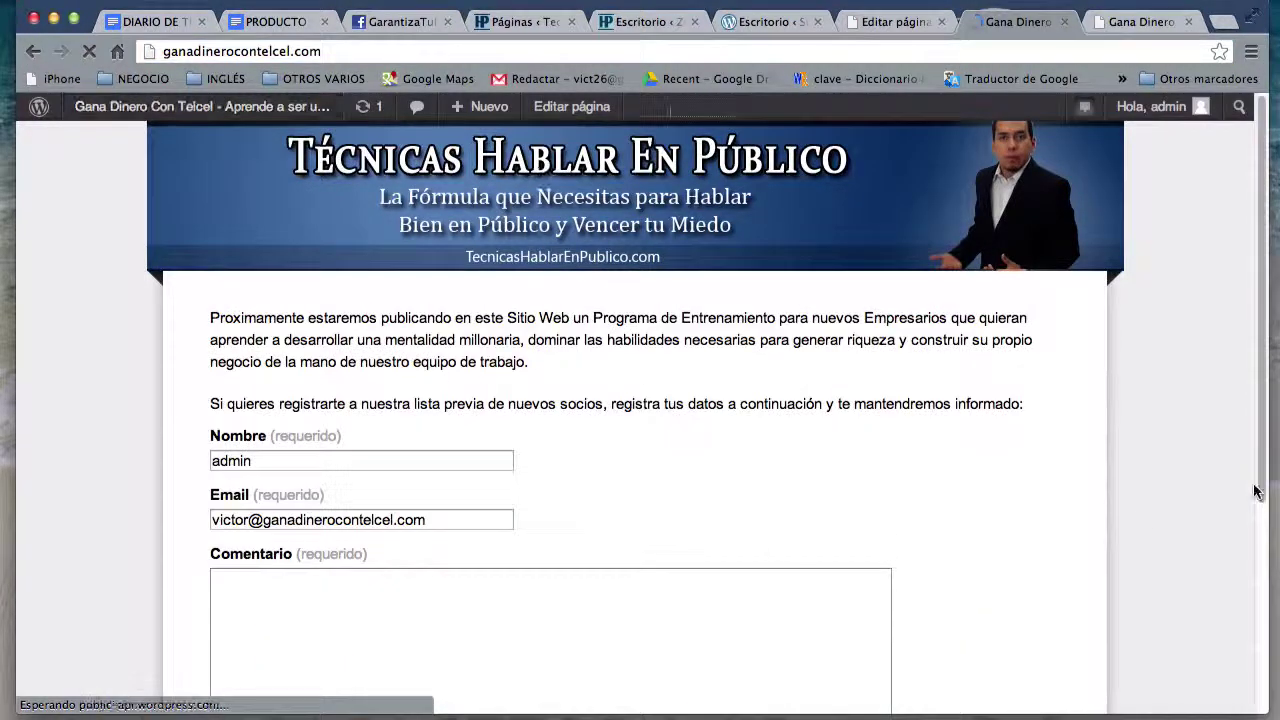
scroll(1000, 450, down, 5)
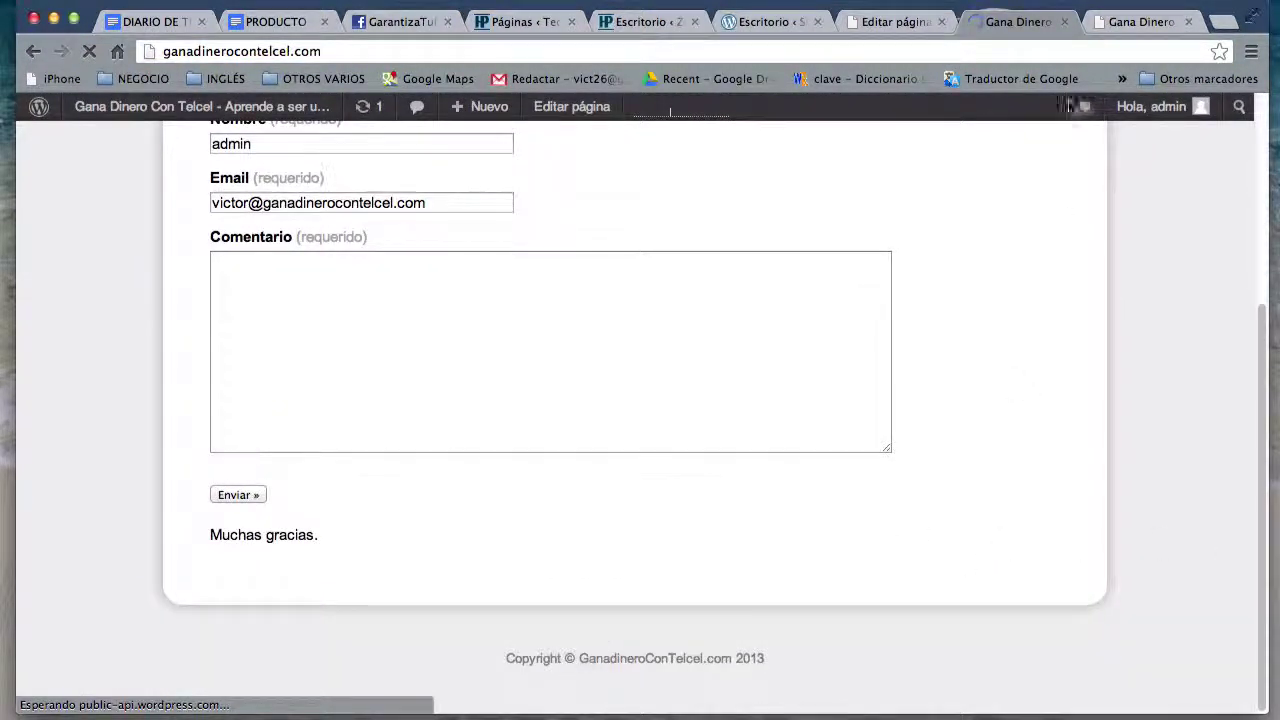
Step: Return to the WordPress dashboard and open the OptimizePress general settings at the footer page links section
click(890, 21)
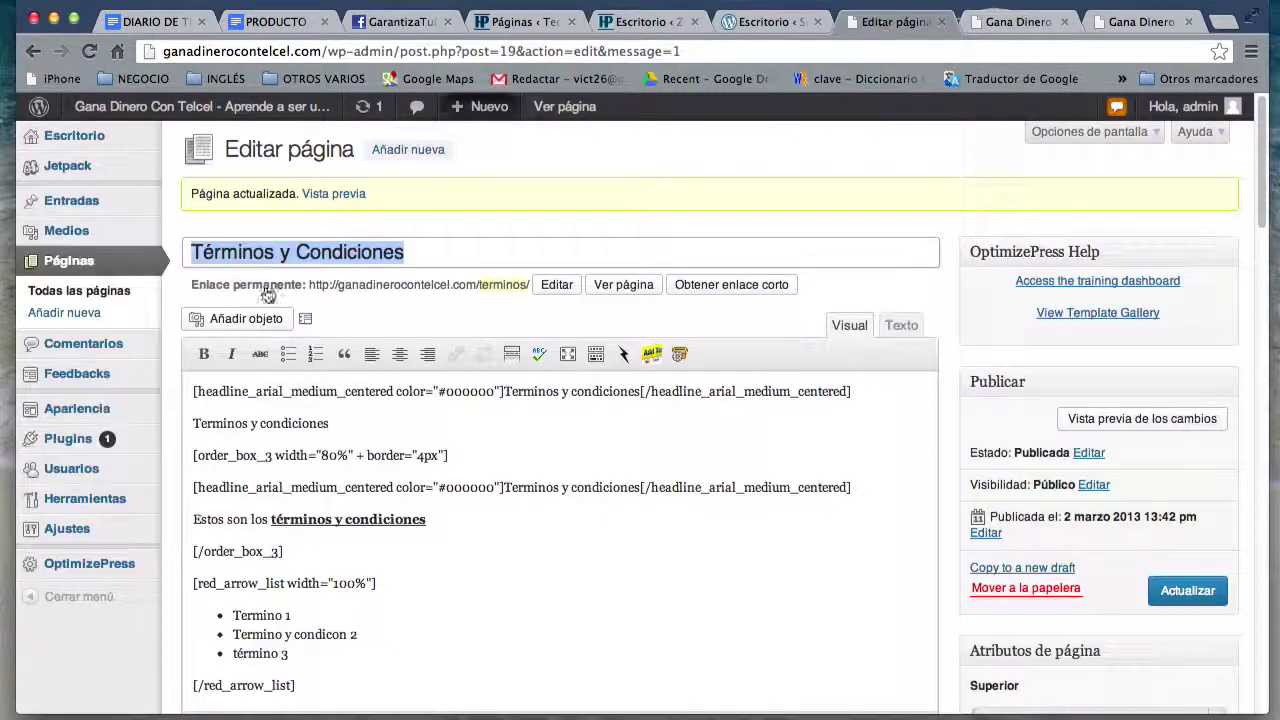
click(100, 566)
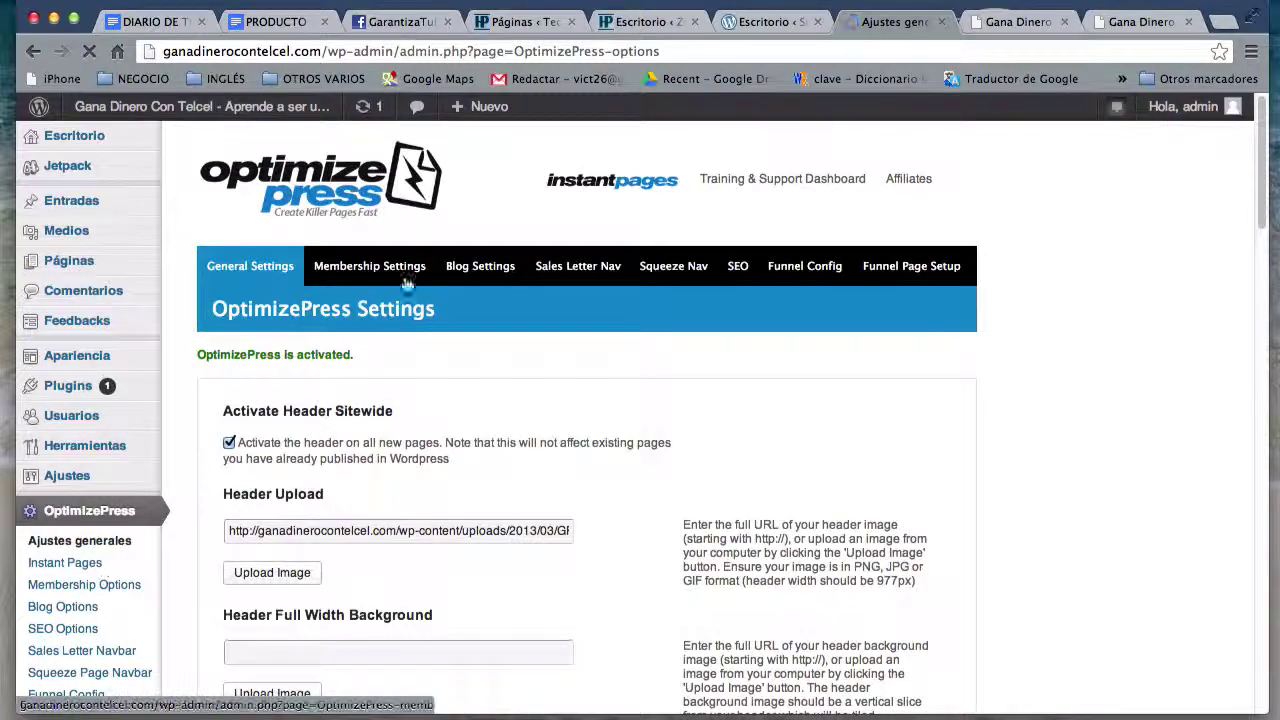
scroll(512, 400, down, 5)
scroll(510, 392, up, 5)
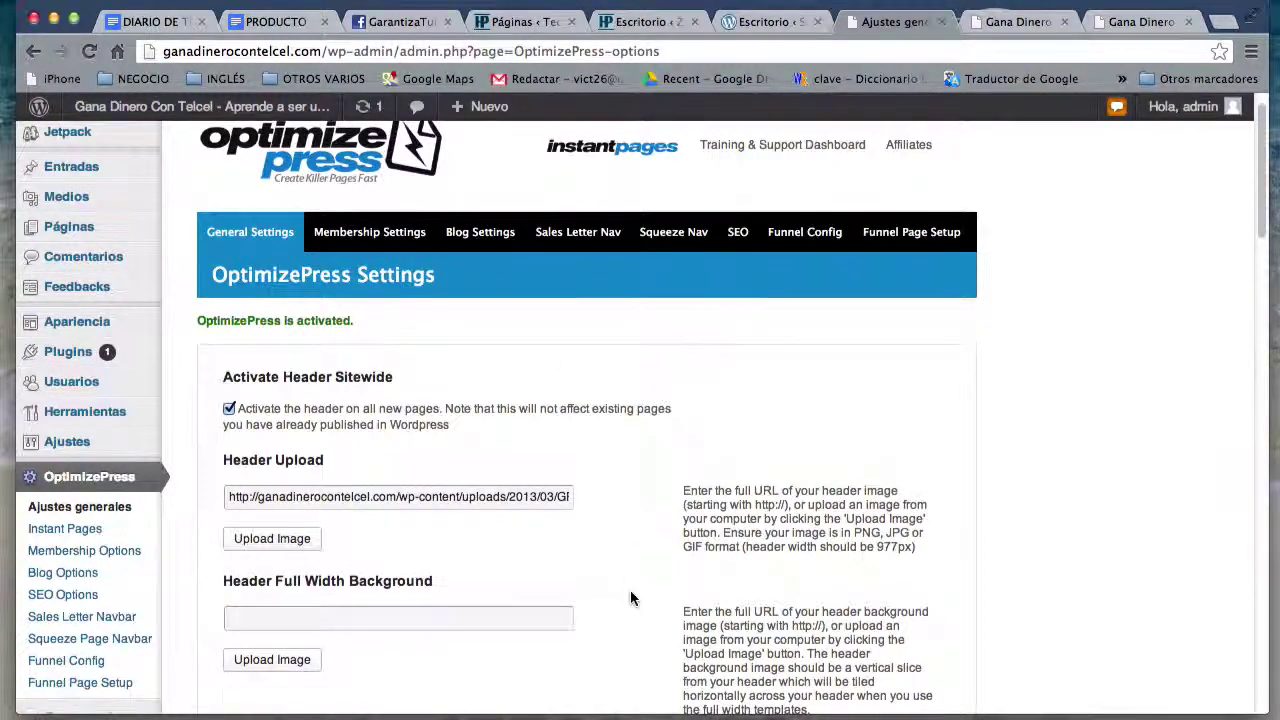
scroll(630, 590, down, 5)
scroll(630, 598, down, 8)
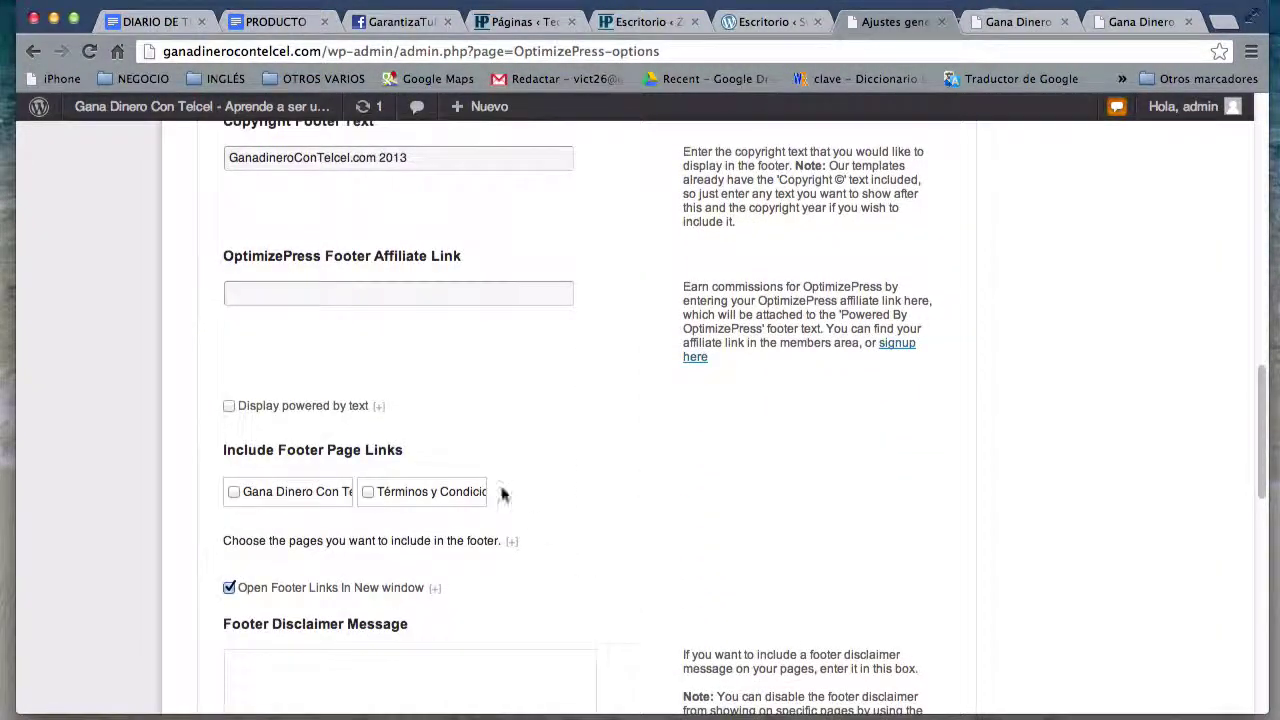
scroll(625, 537, down, 2)
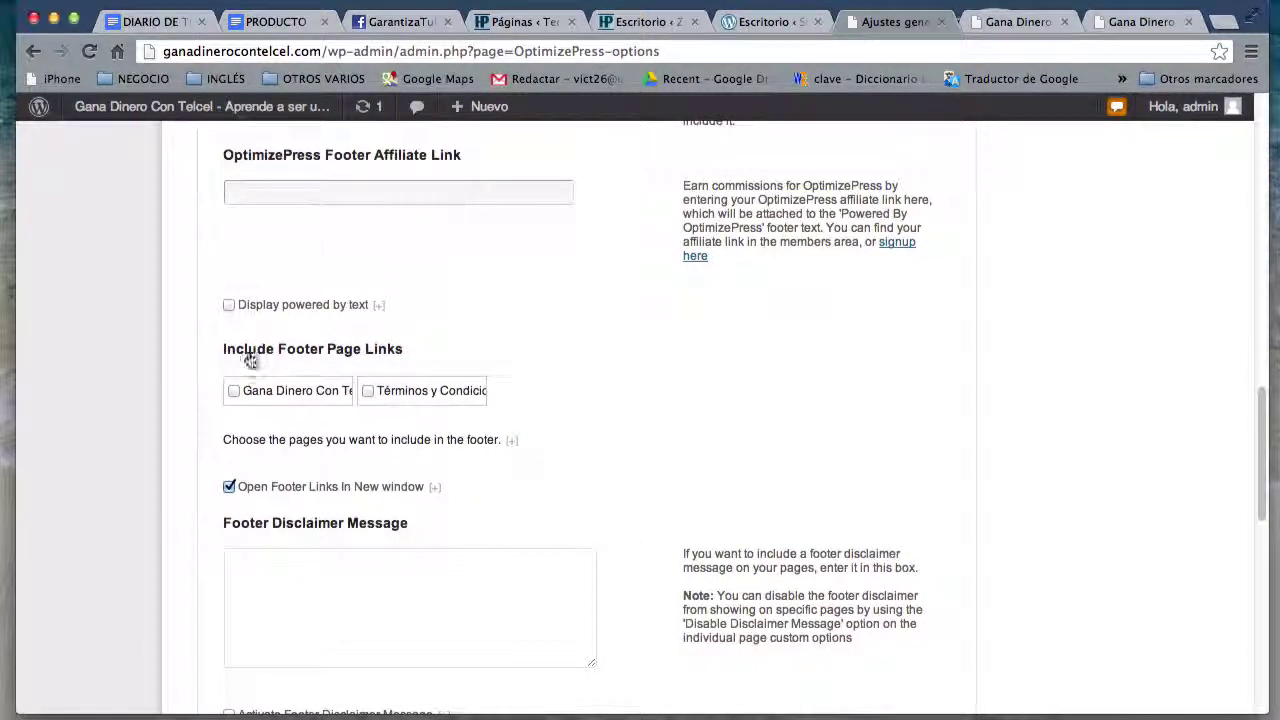
Step: Include the Términos y Condiciones page in the footer page links and read the option for opening footer links in a new window
drag(236, 350, 398, 347)
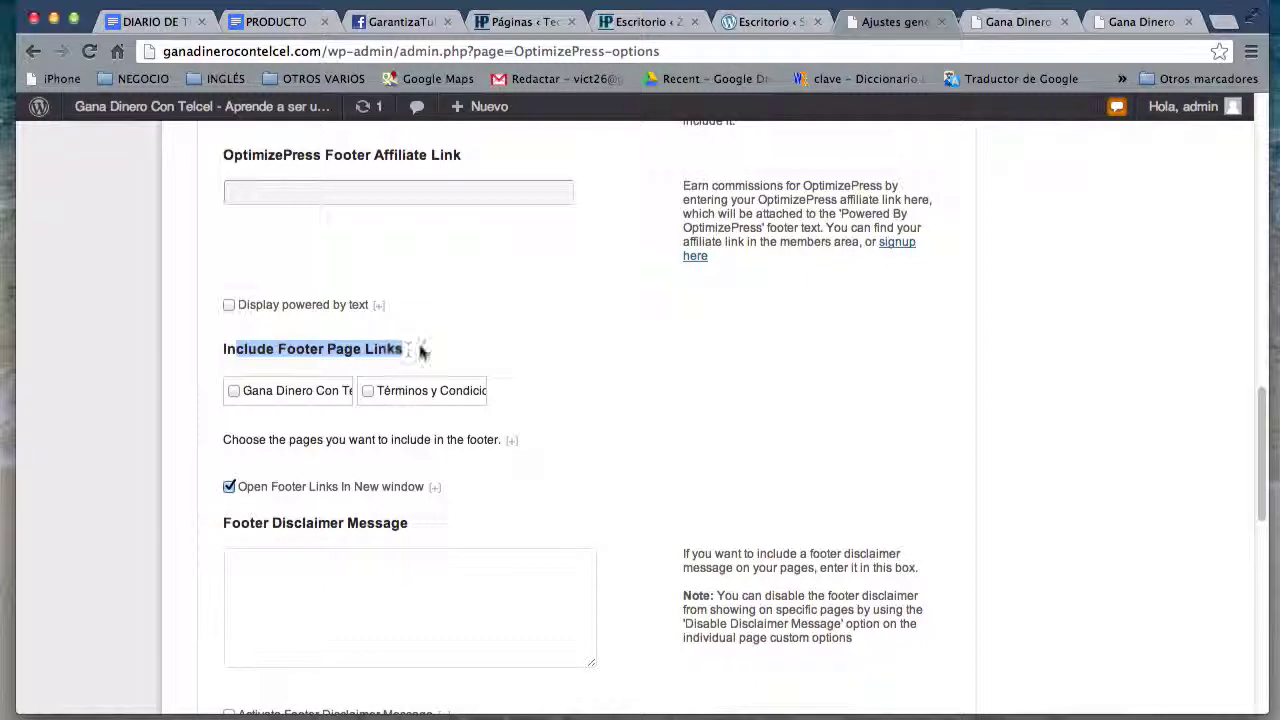
click(477, 344)
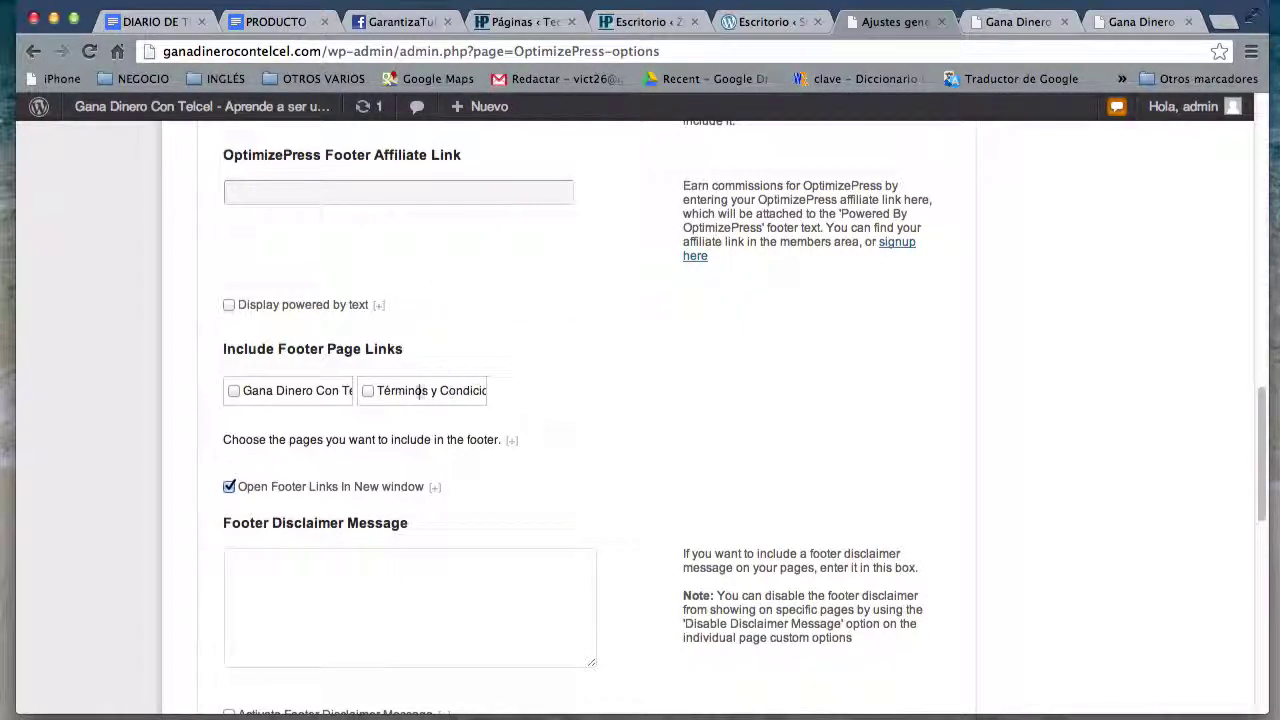
drag(376, 386, 503, 381)
click(542, 389)
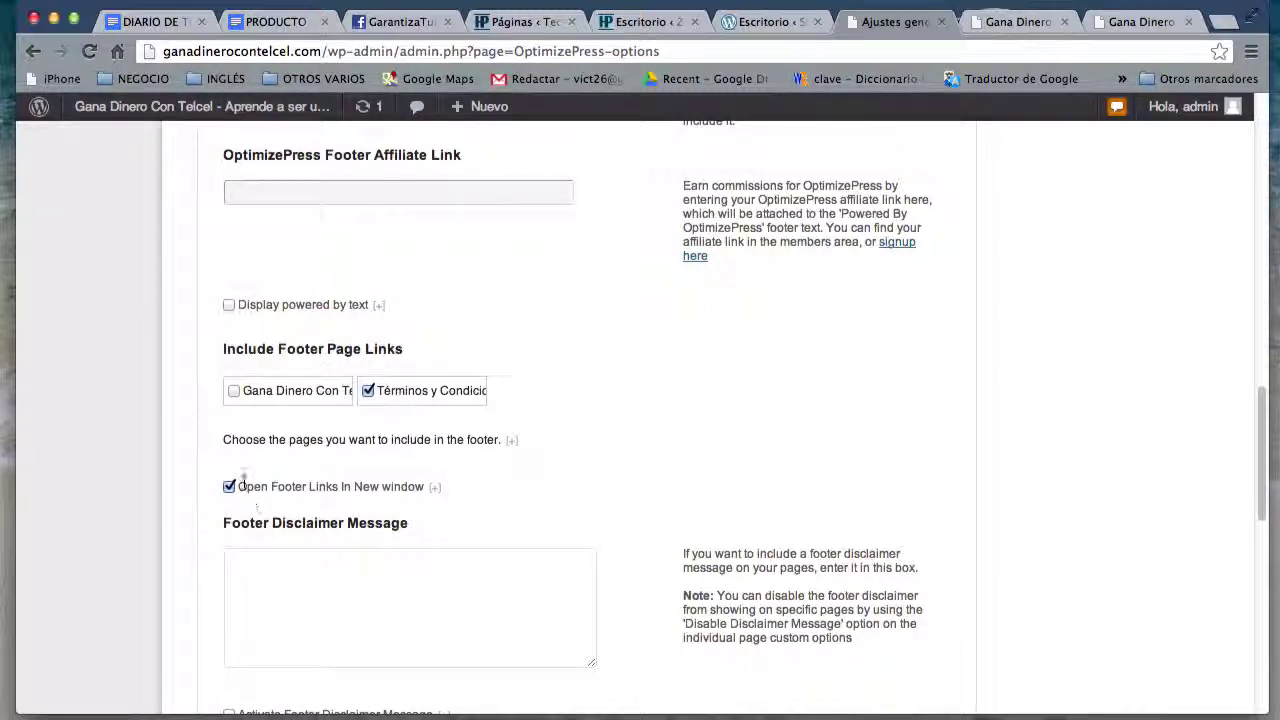
drag(243, 484, 424, 486)
Step: Enter the footer disclaimer "No nos hacemos responsables de los resultados obtenidos al aplicar estas técnicas para ganar dinero con telcel", including the quotation marks
scroll(423, 483, down, 3)
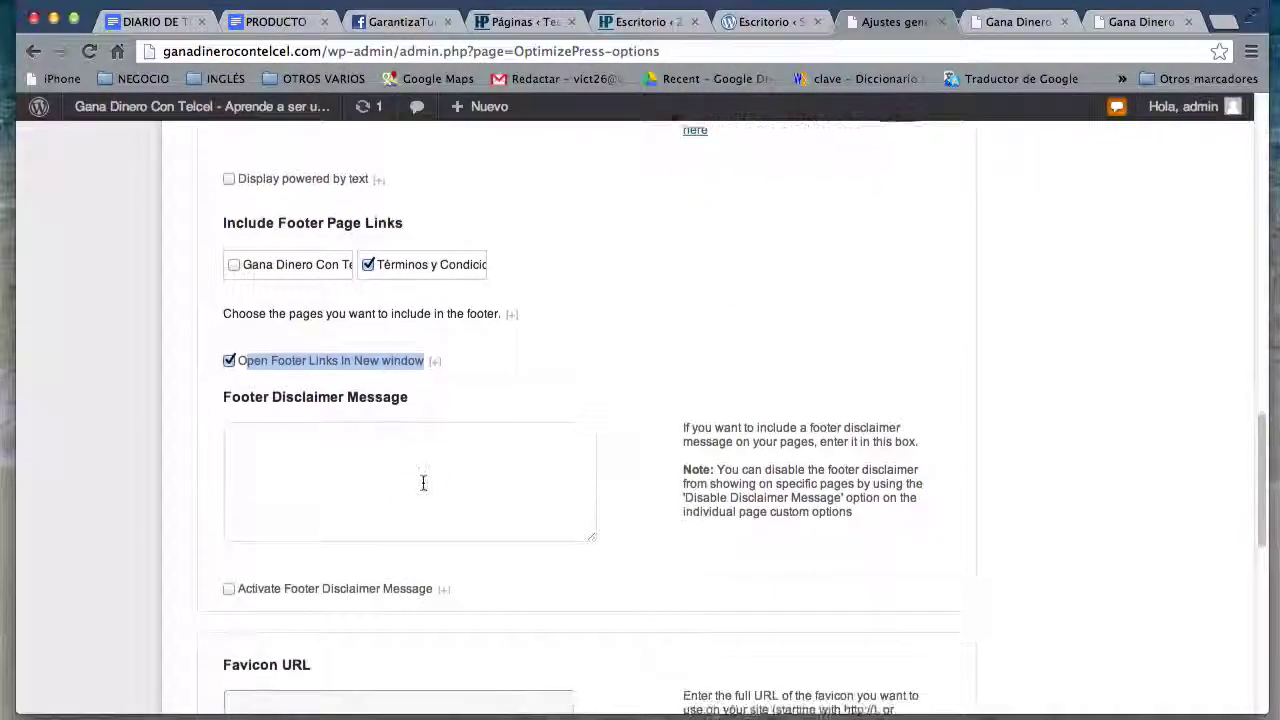
scroll(423, 483, down, 1)
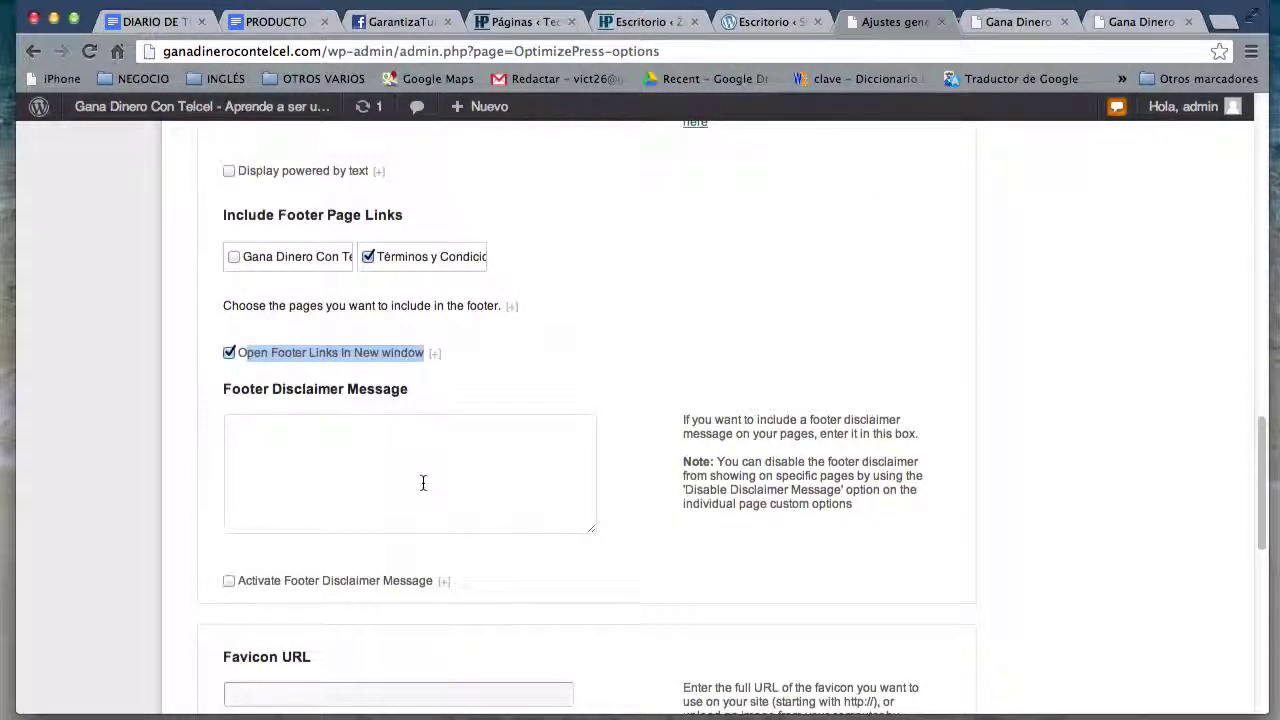
click(423, 483)
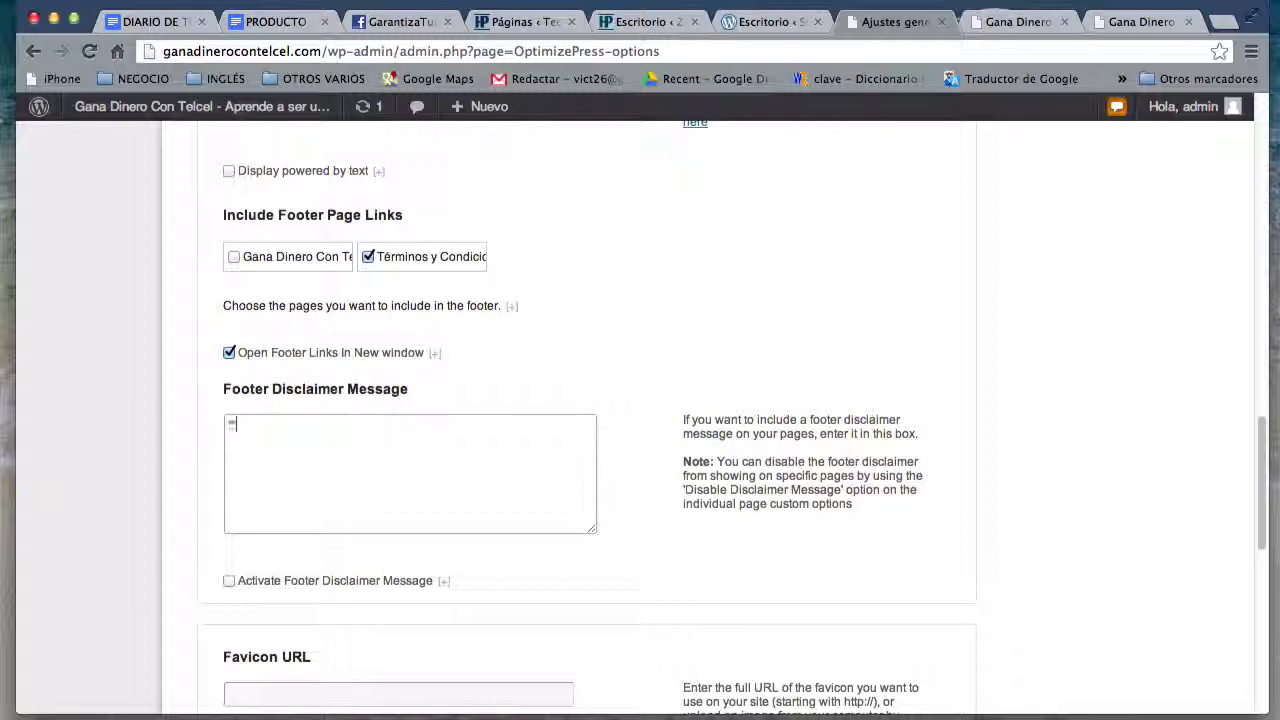
text("No nos)
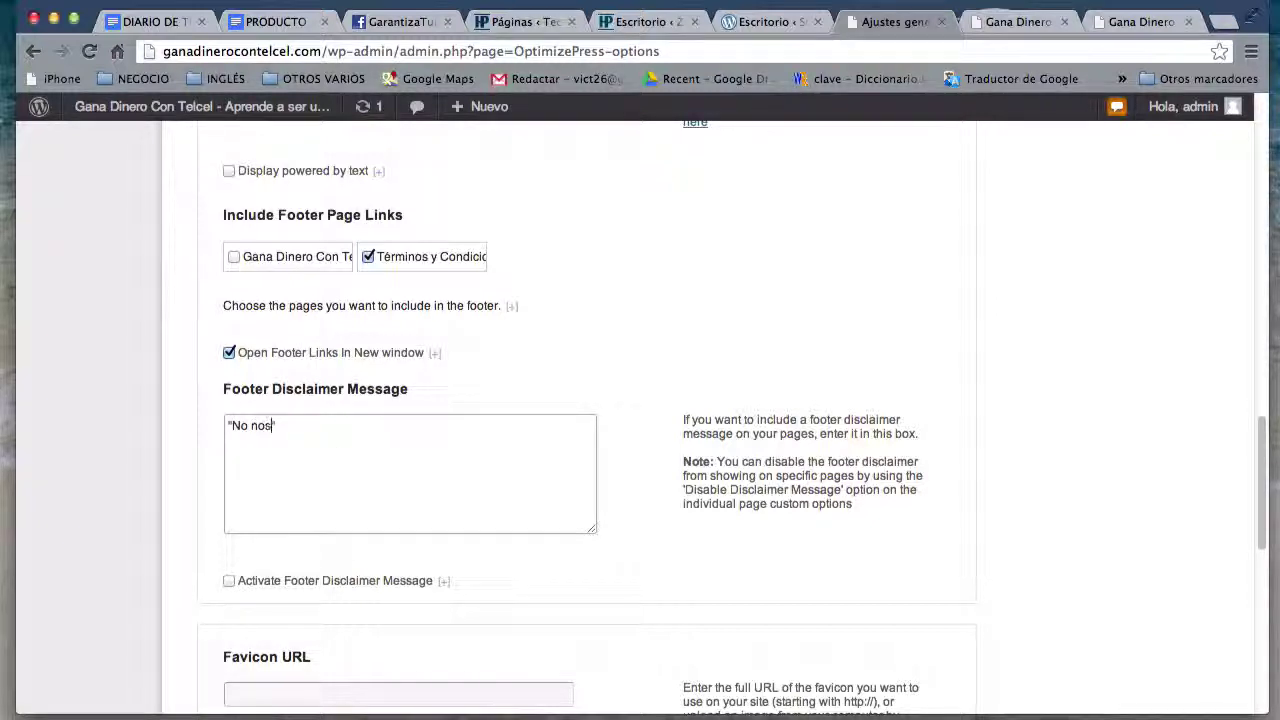
text( hacemos respe)
key(BackSpace)
text(onsables de los res)
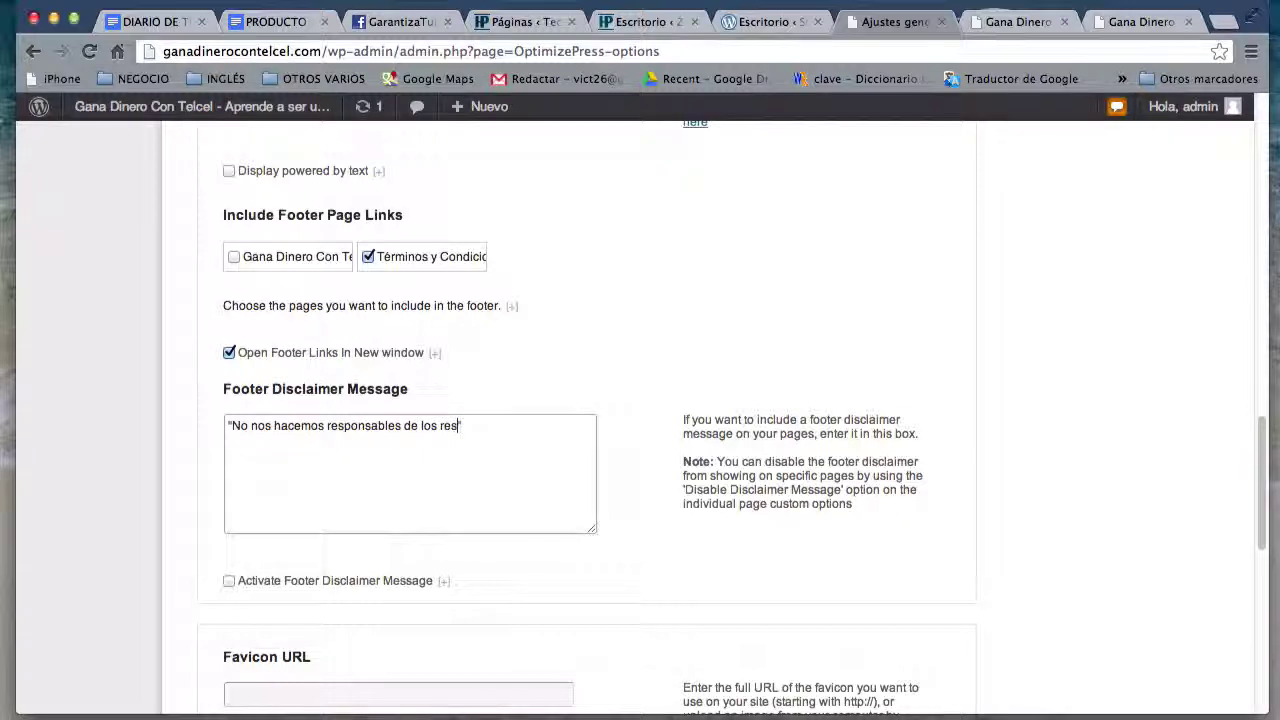
text(ultados obt)
key(BackSpace)
text(en)
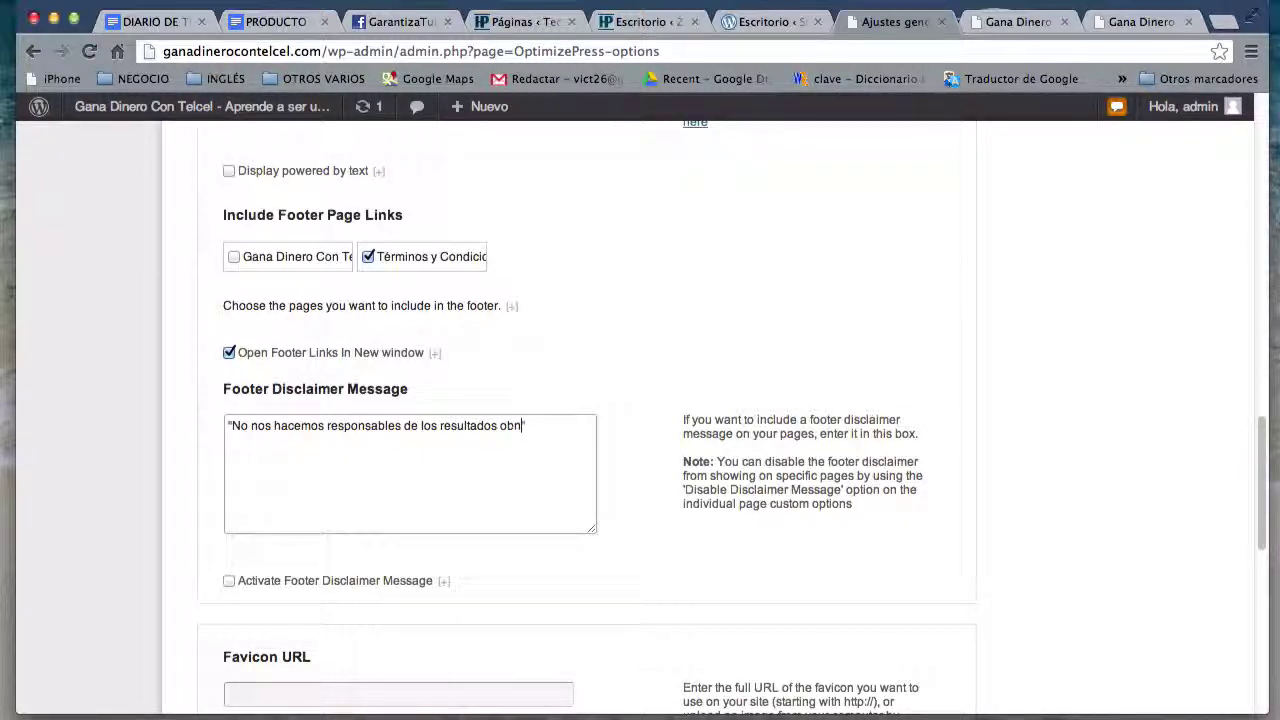
text(tenidos al aplicar estas técnicas para gan)
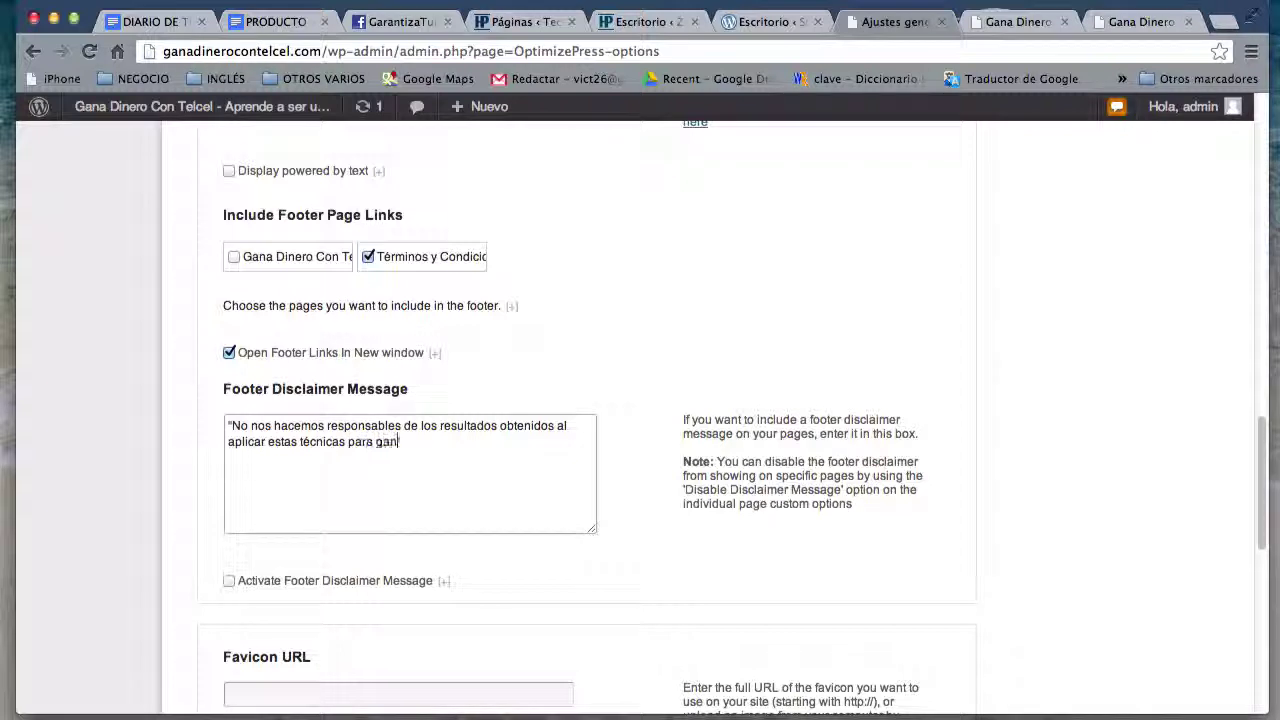
text(ero con telcel)
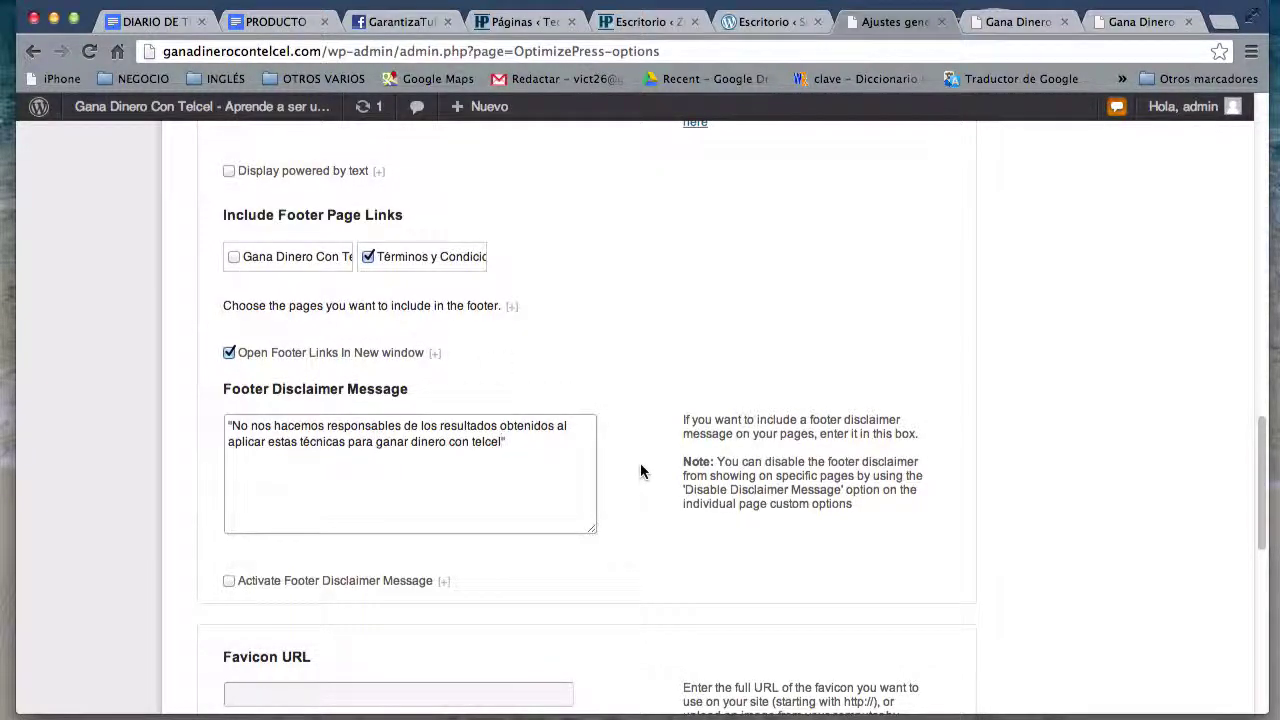
Step: Activate the footer disclaimer message and save the OptimizePress general settings
scroll(641, 471, down, 1)
click(229, 533)
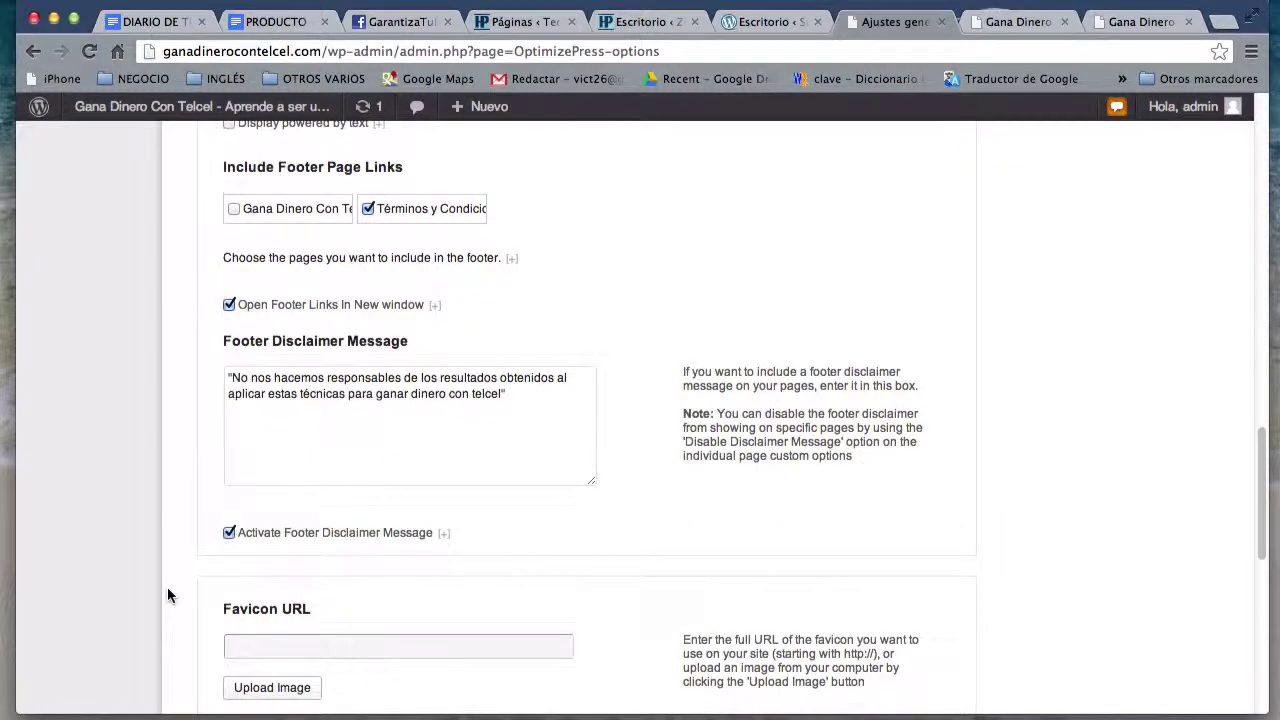
scroll(166, 591, down, 10)
scroll(663, 263, up, 10)
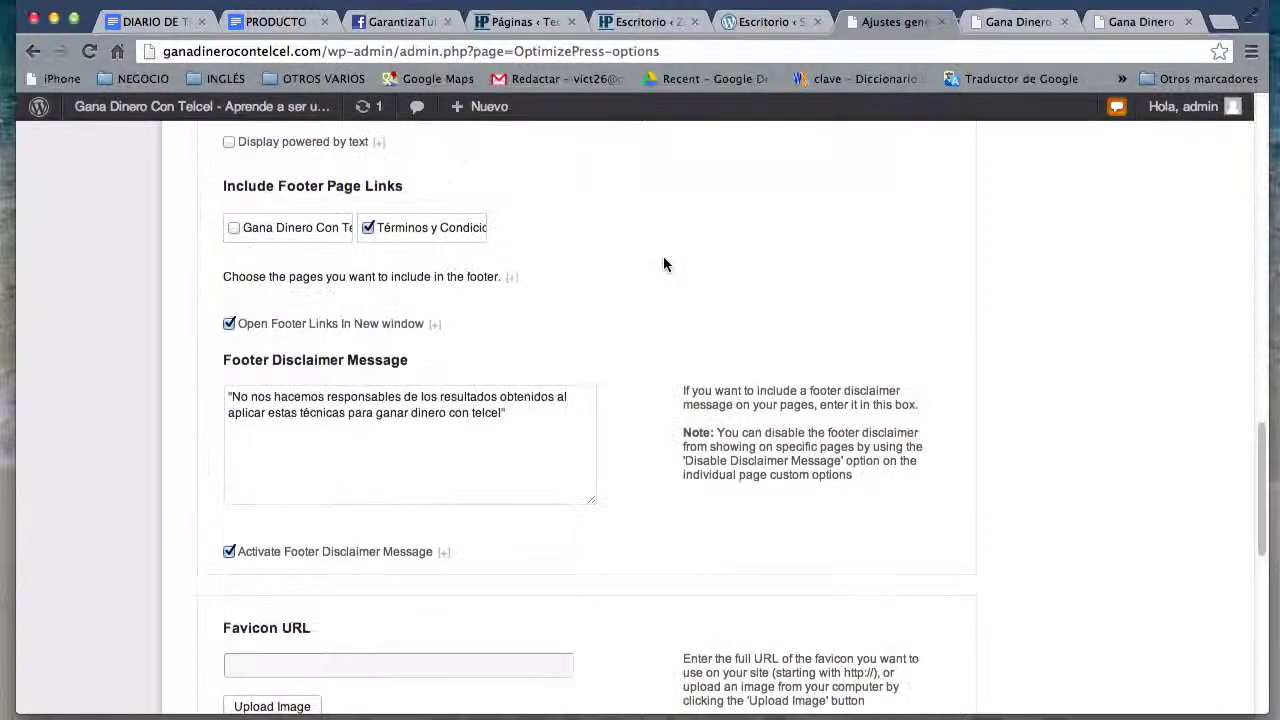
scroll(663, 264, down, 10)
click(275, 600)
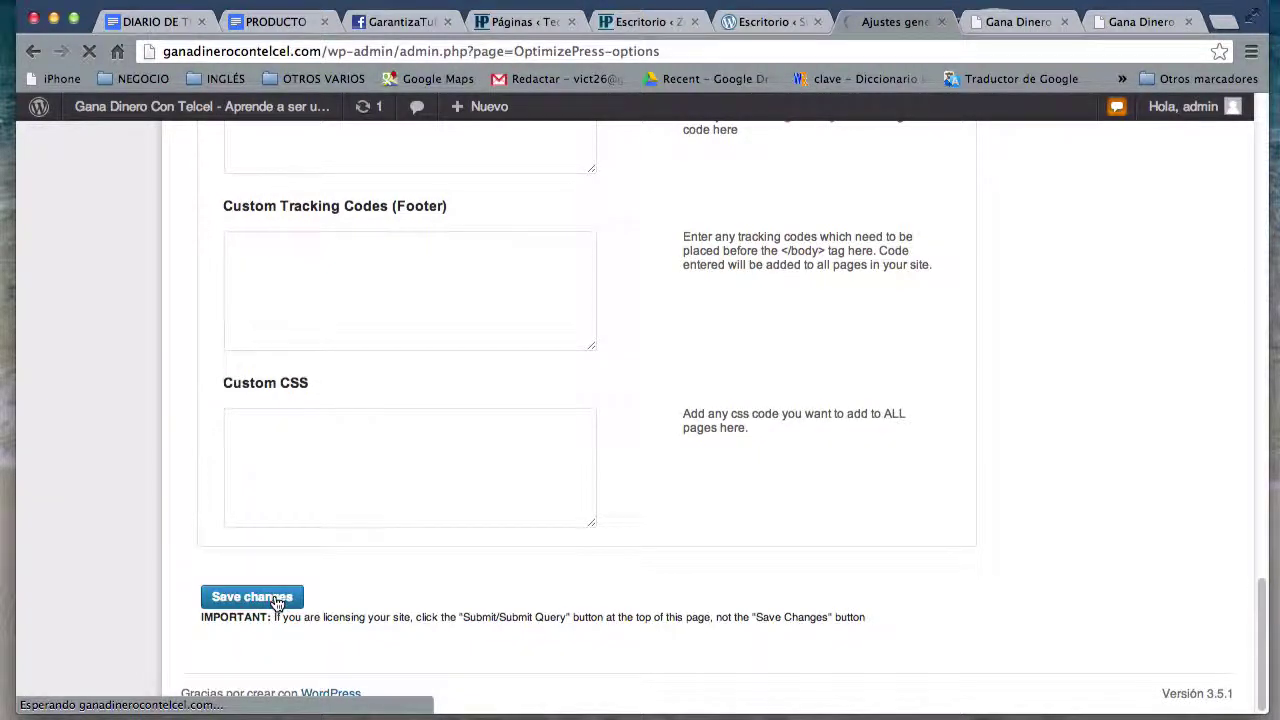
Step: Reload the site's home page and examine its footer for the disclaimer message and the page link
key(ctrl+Tab)
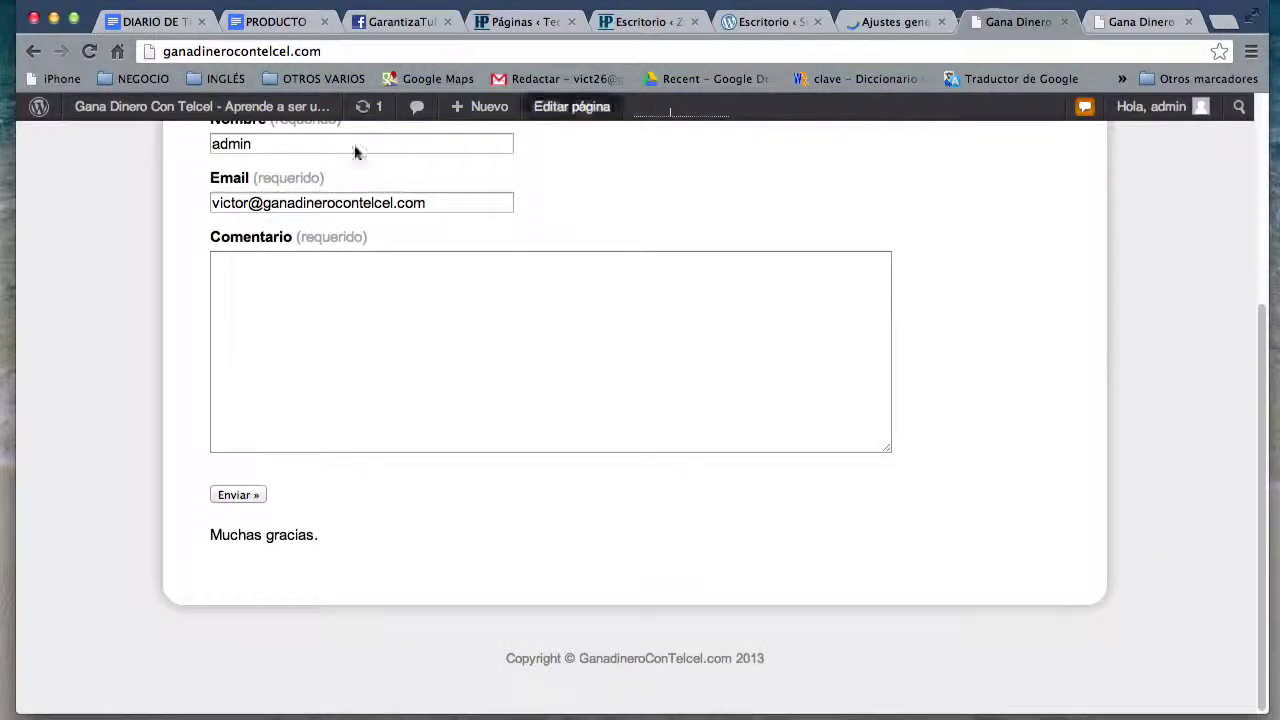
click(419, 52)
key(Return)
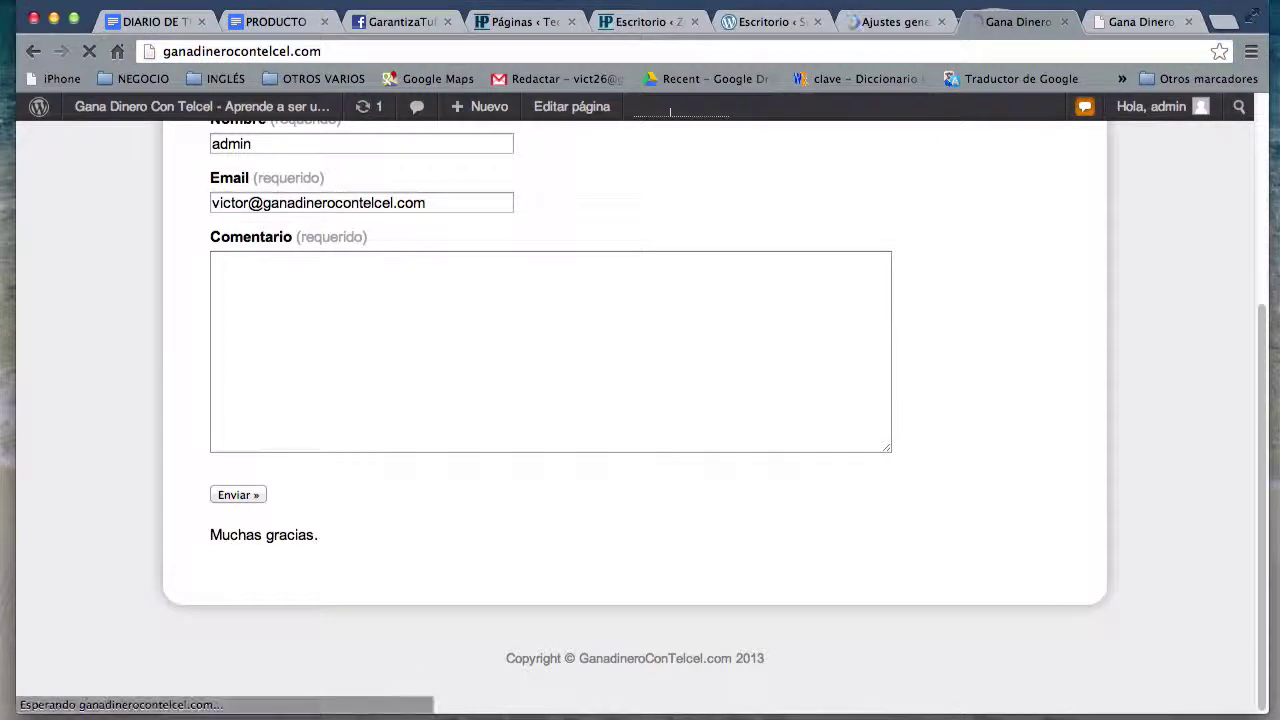
scroll(684, 360, down, 5)
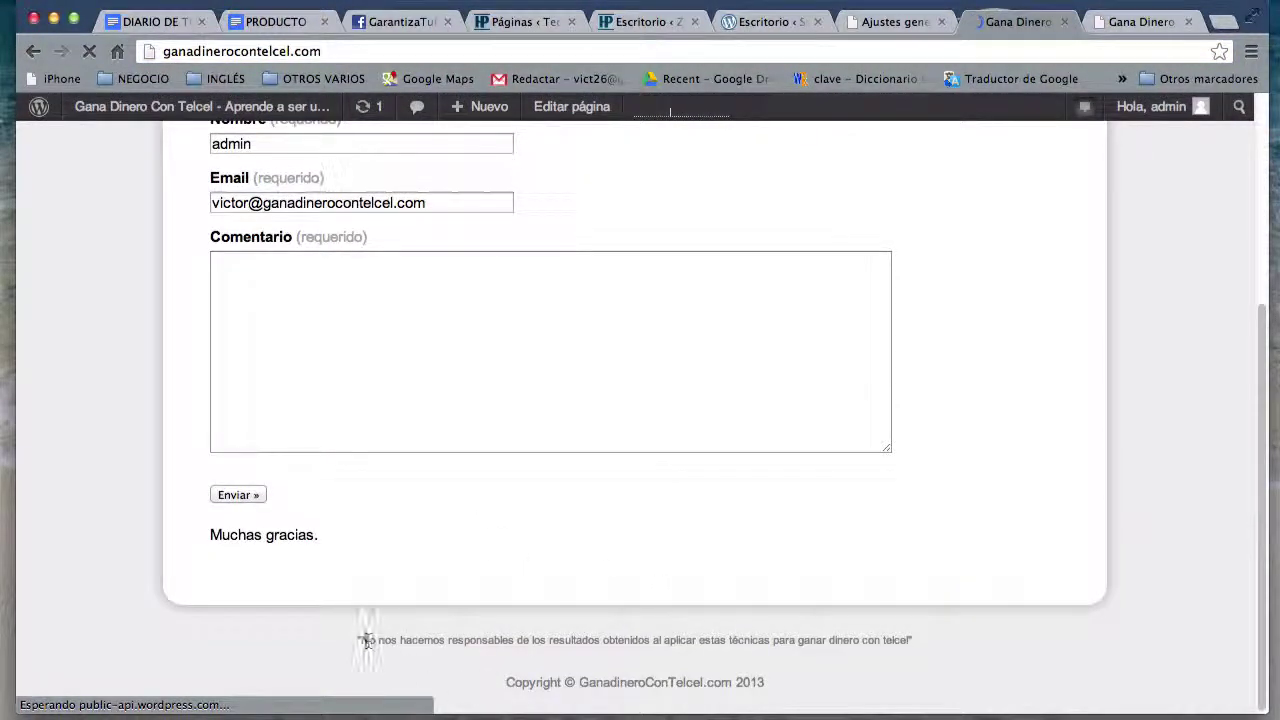
drag(364, 640, 600, 660)
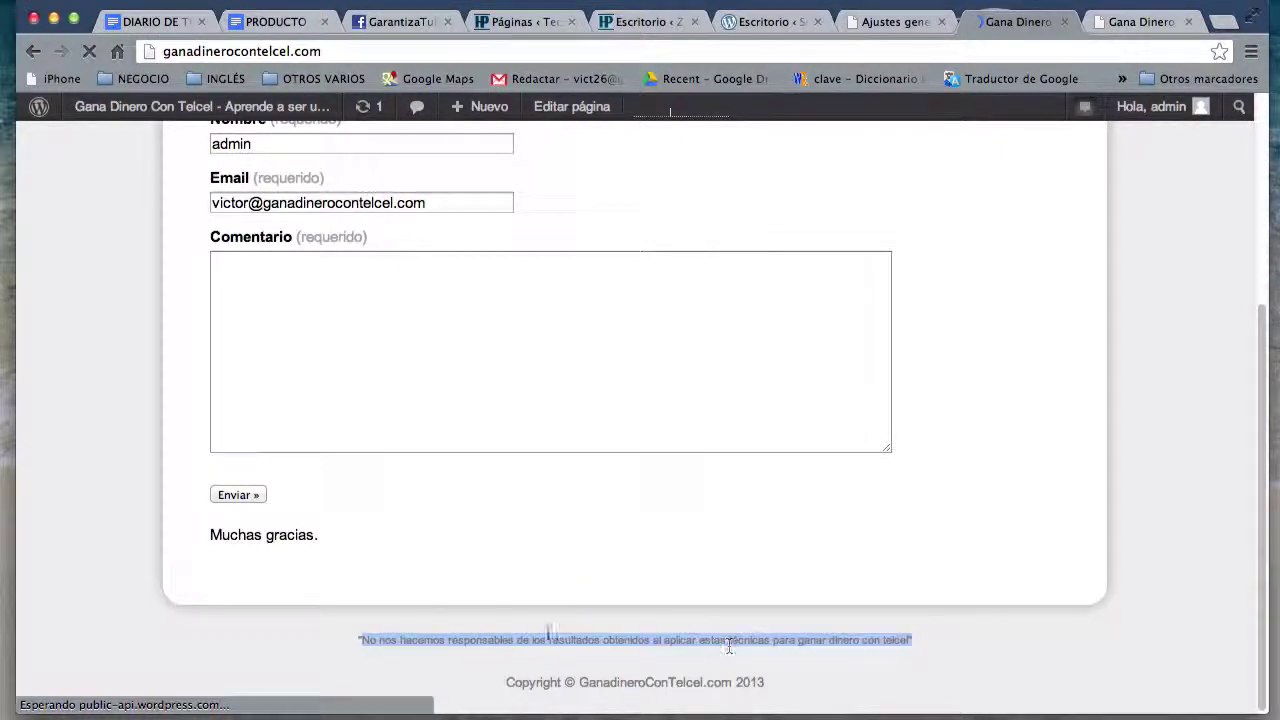
click(294, 660)
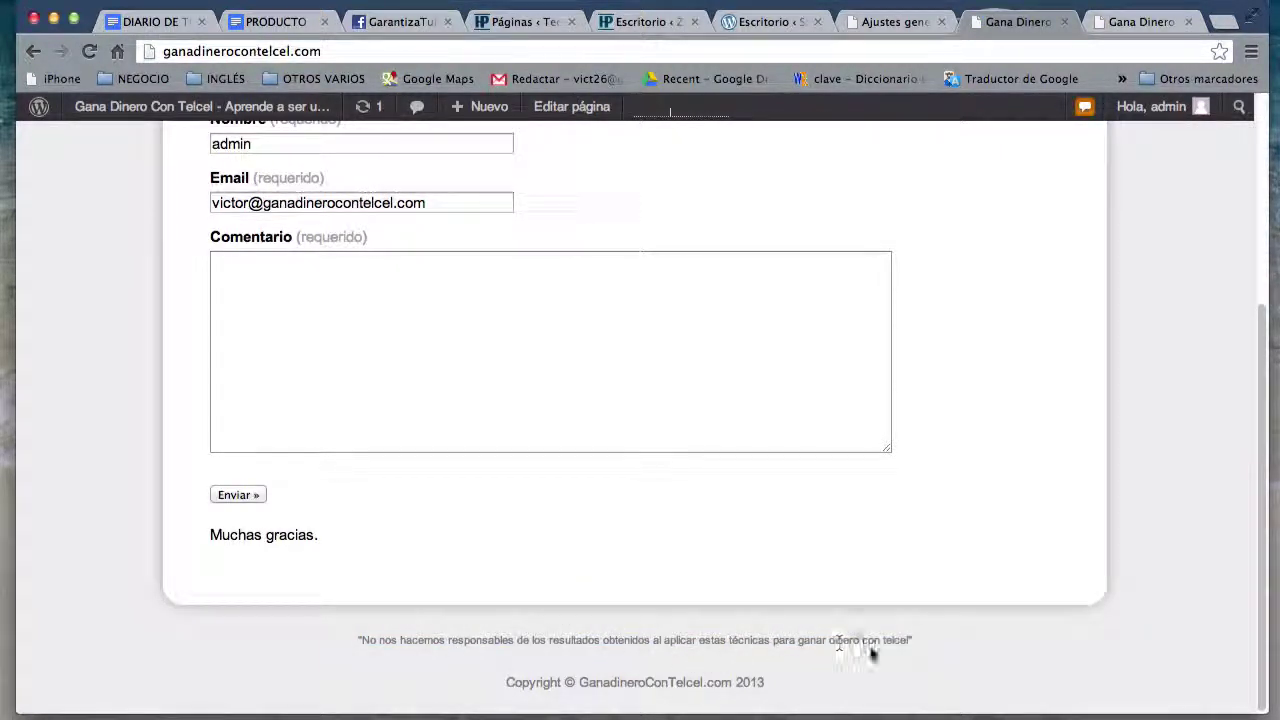
scroll(889, 672, down, 2)
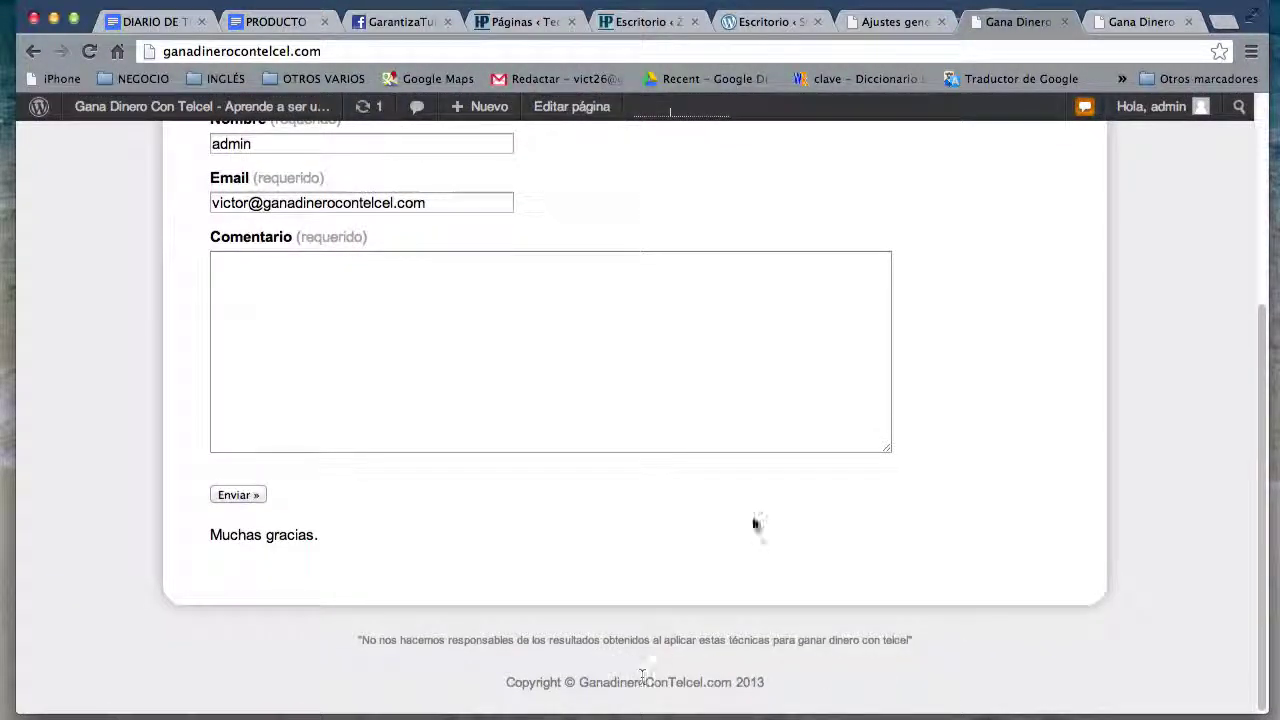
Step: Return to the OptimizePress general settings and review the footer page links, new-window option and disclaimer settings
click(893, 24)
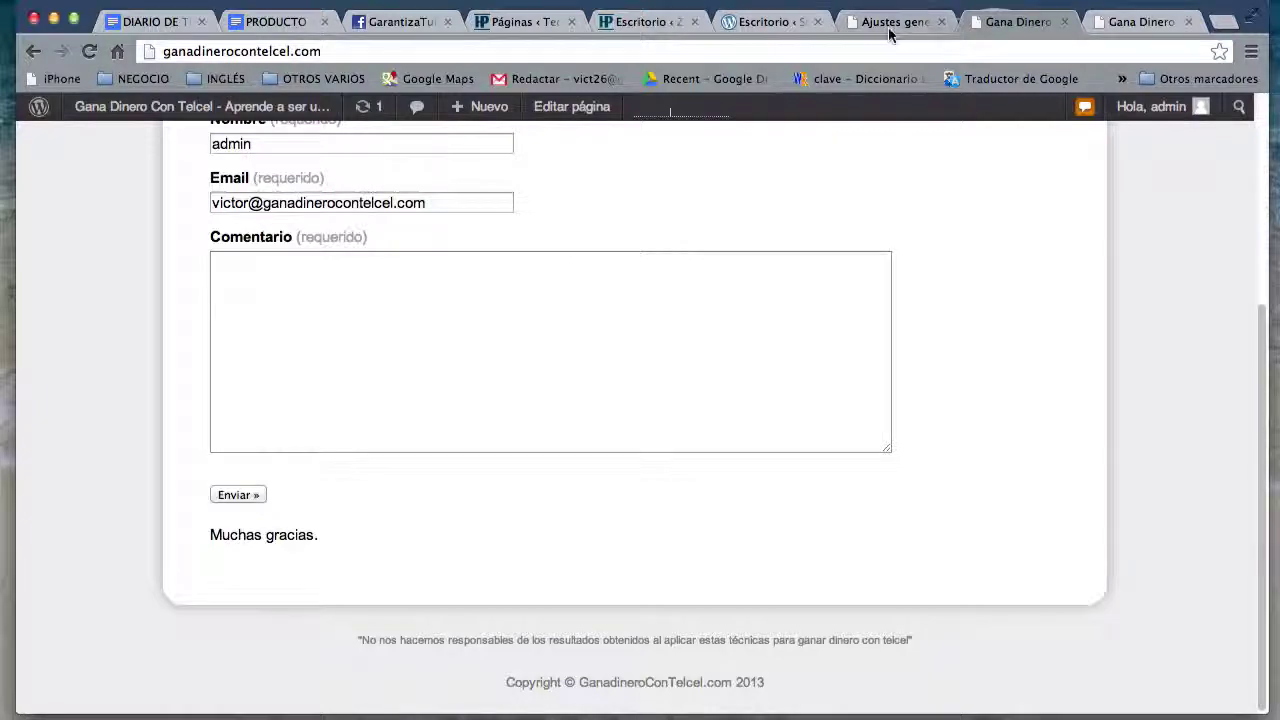
scroll(661, 545, down, 5)
scroll(661, 545, down, 12)
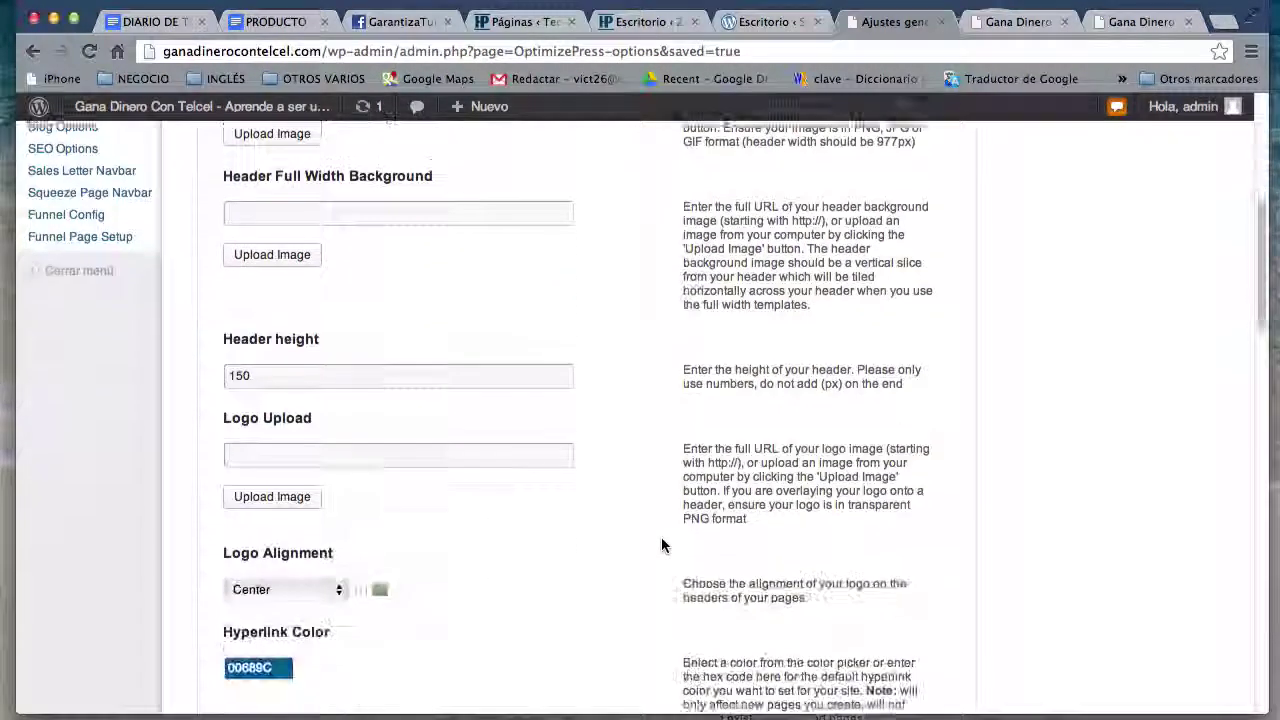
scroll(661, 545, down, 5)
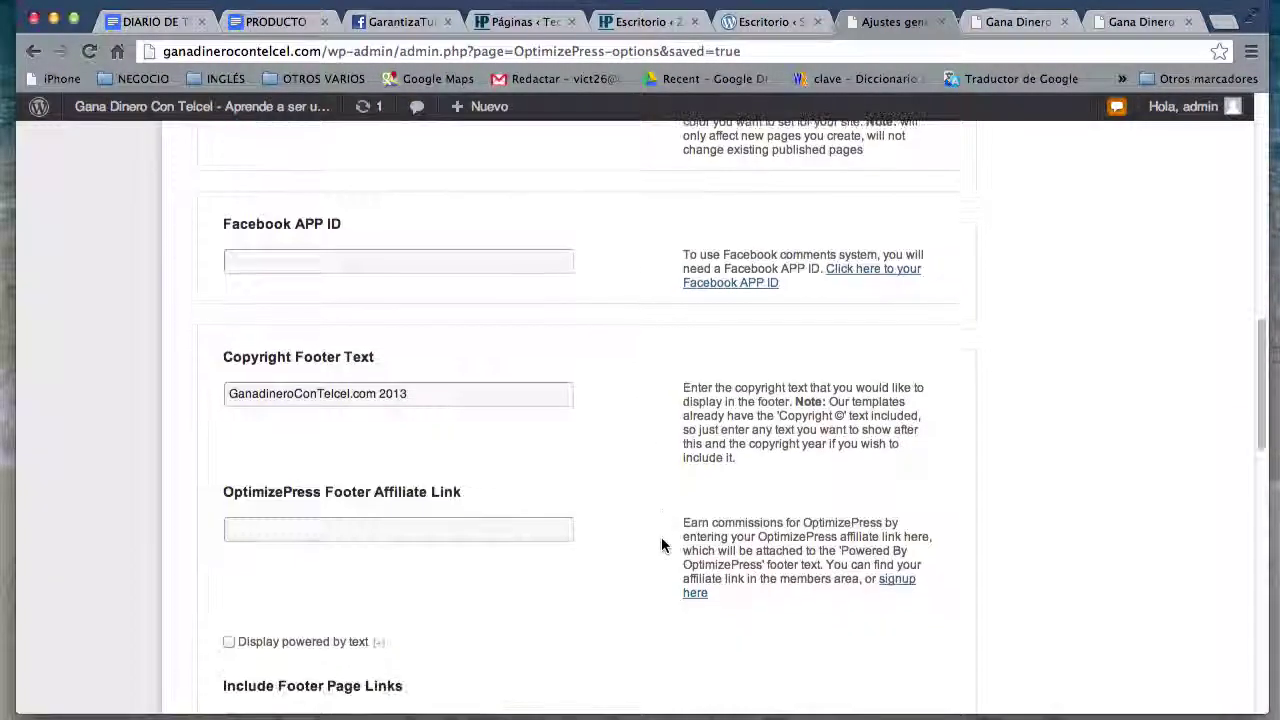
scroll(661, 545, down, 5)
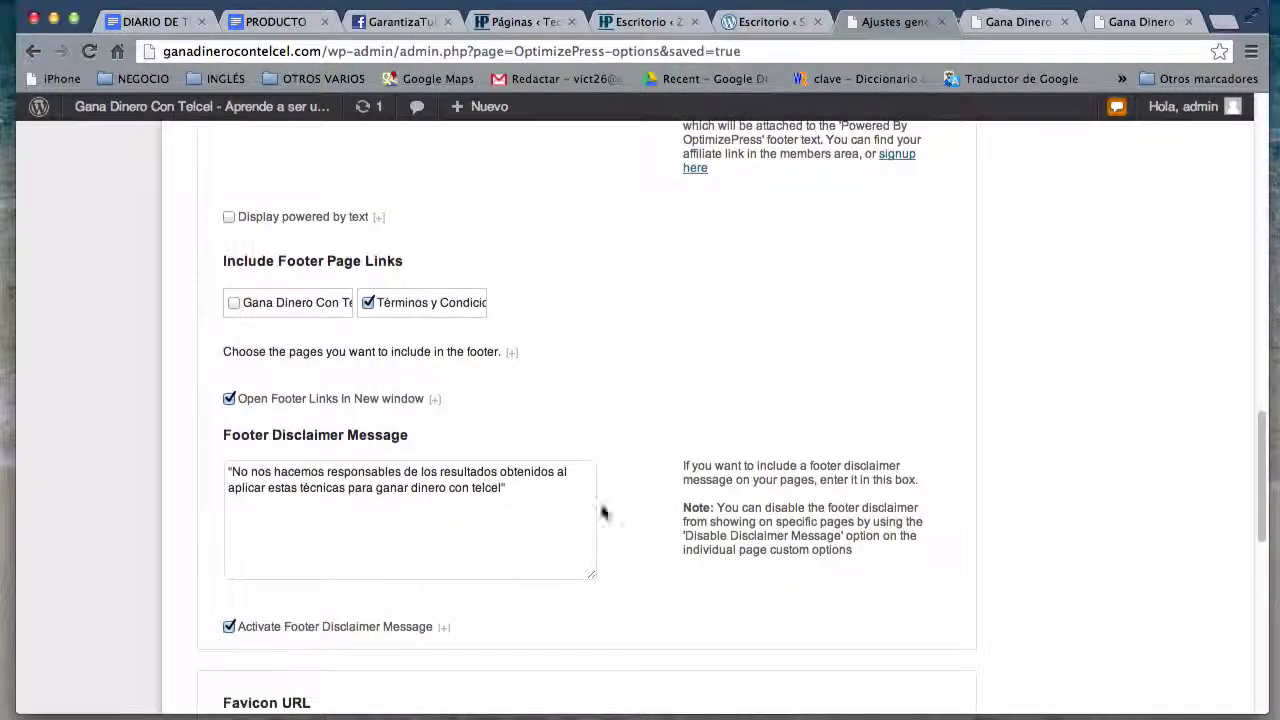
scroll(672, 418, down, 1)
scroll(671, 418, down, 3)
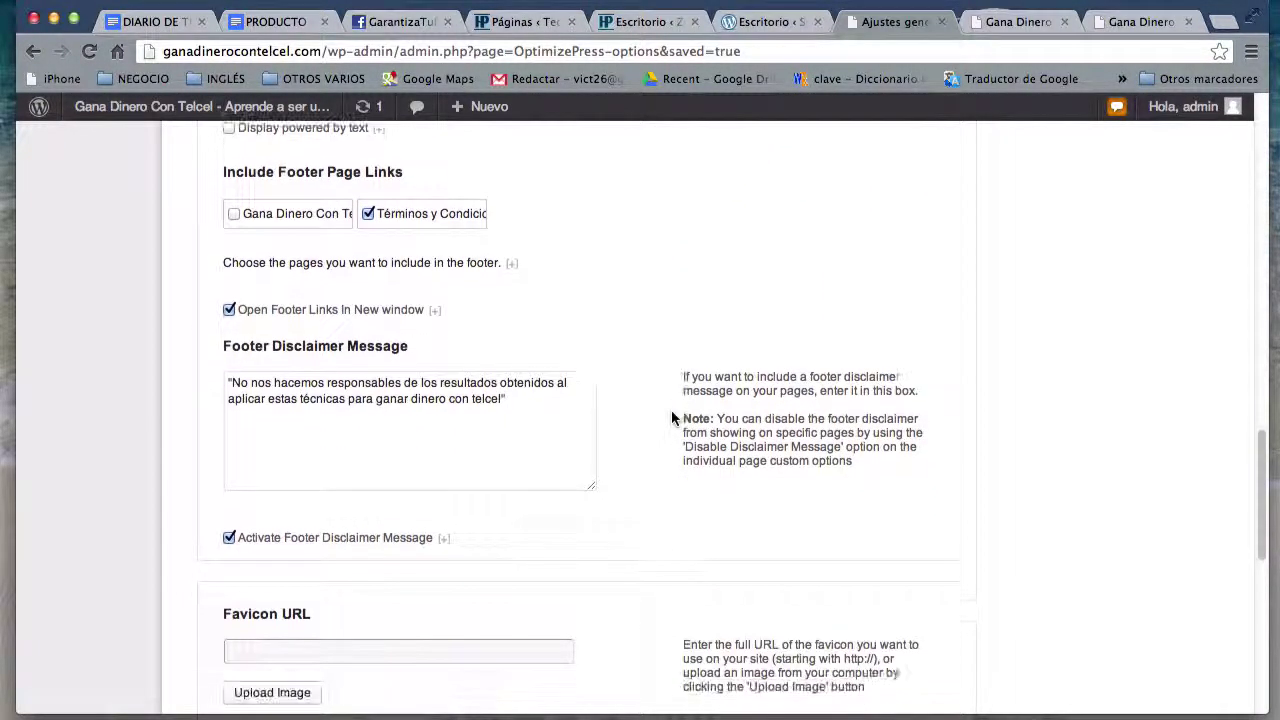
scroll(671, 418, up, 4)
scroll(671, 418, up, 1)
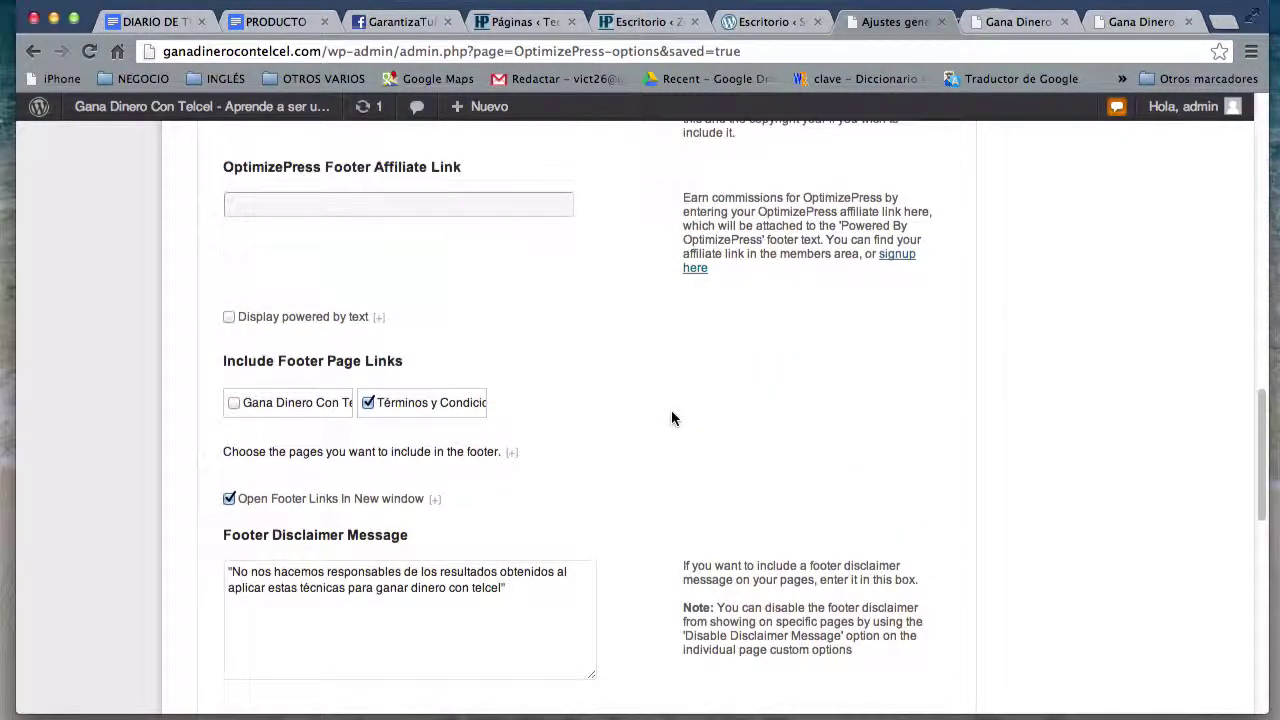
Step: Open the "Gana Dinero Con Telcel" home page for editing, at its OptimizePress page options
scroll(671, 418, down, 5)
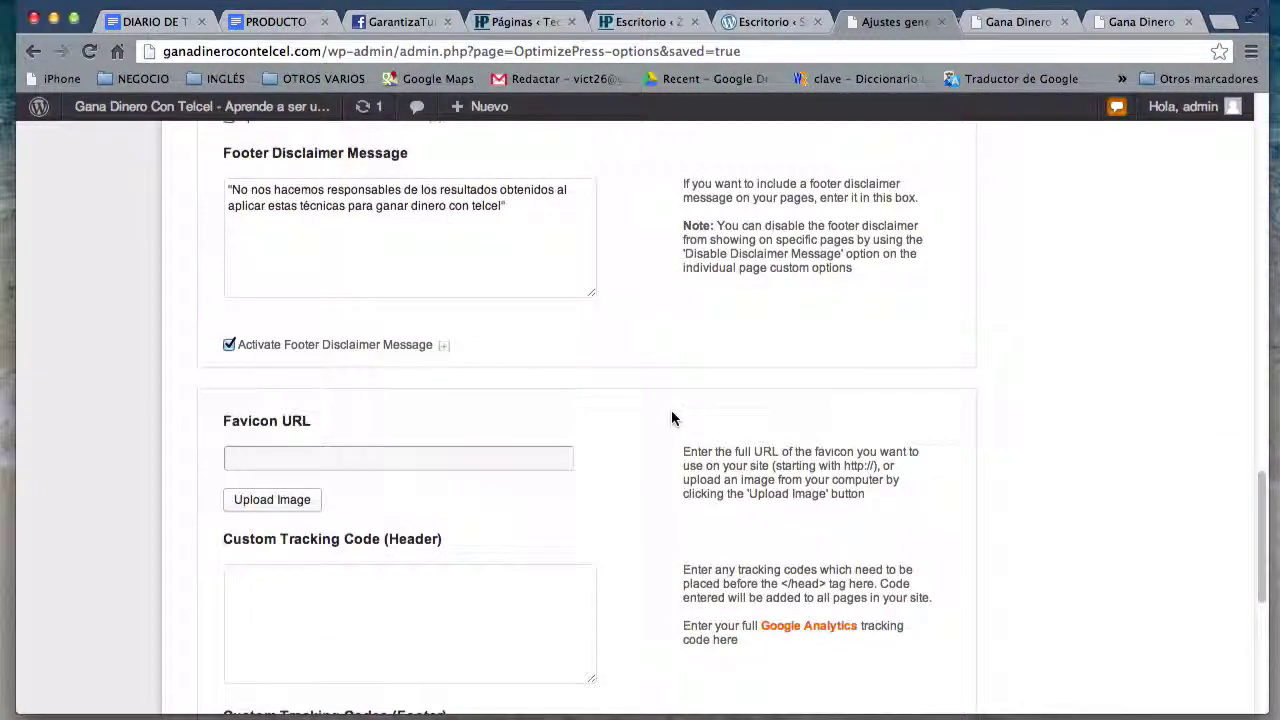
scroll(671, 418, down, 4)
scroll(671, 418, up, 20)
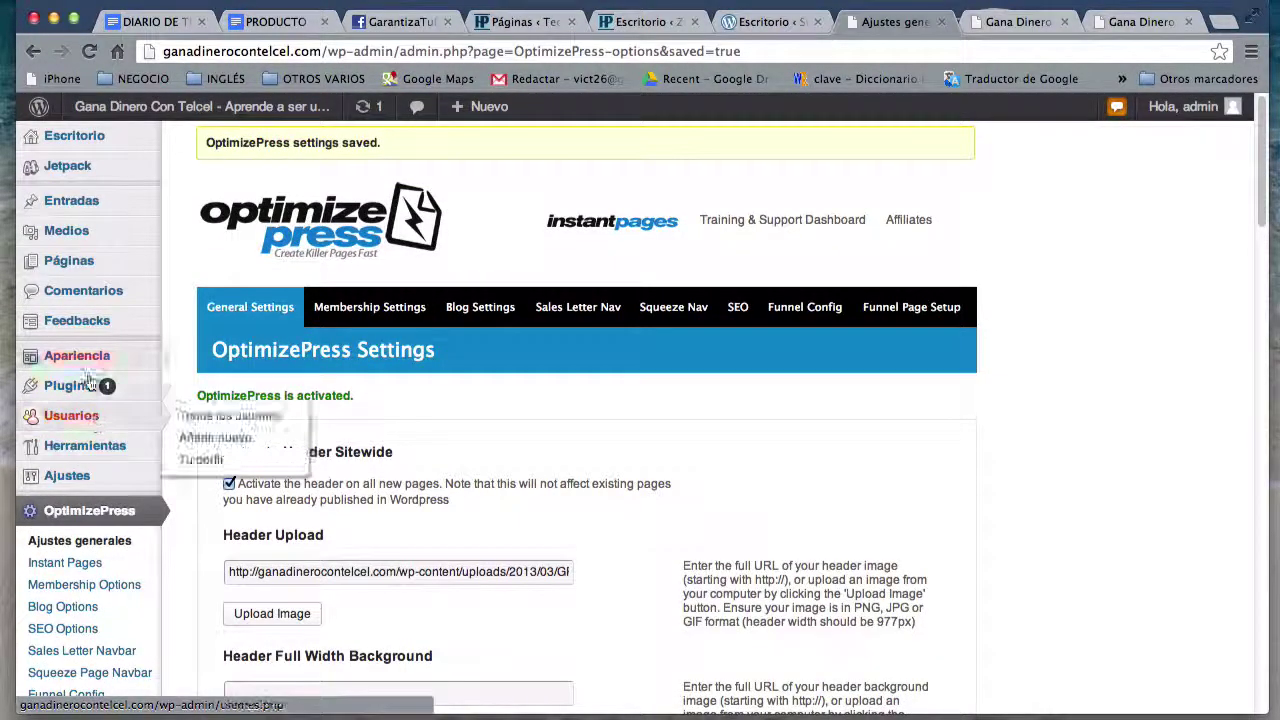
click(73, 277)
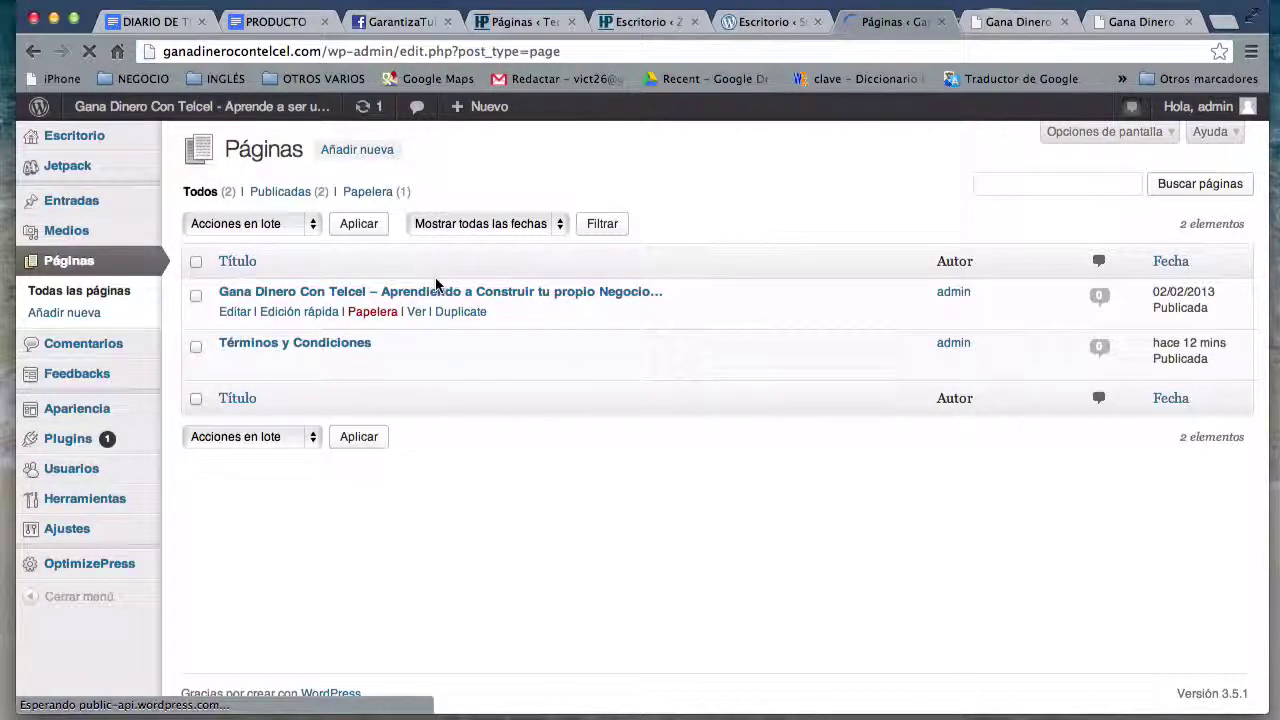
click(426, 296)
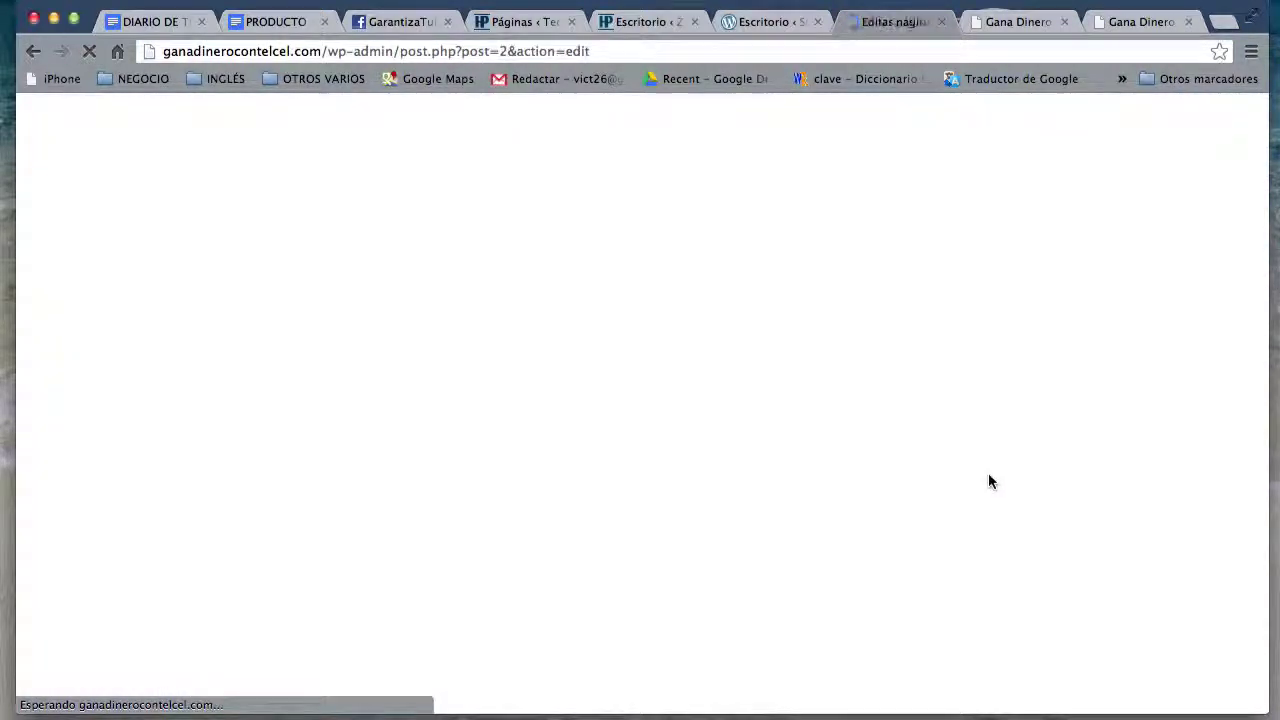
scroll(988, 482, down, 5)
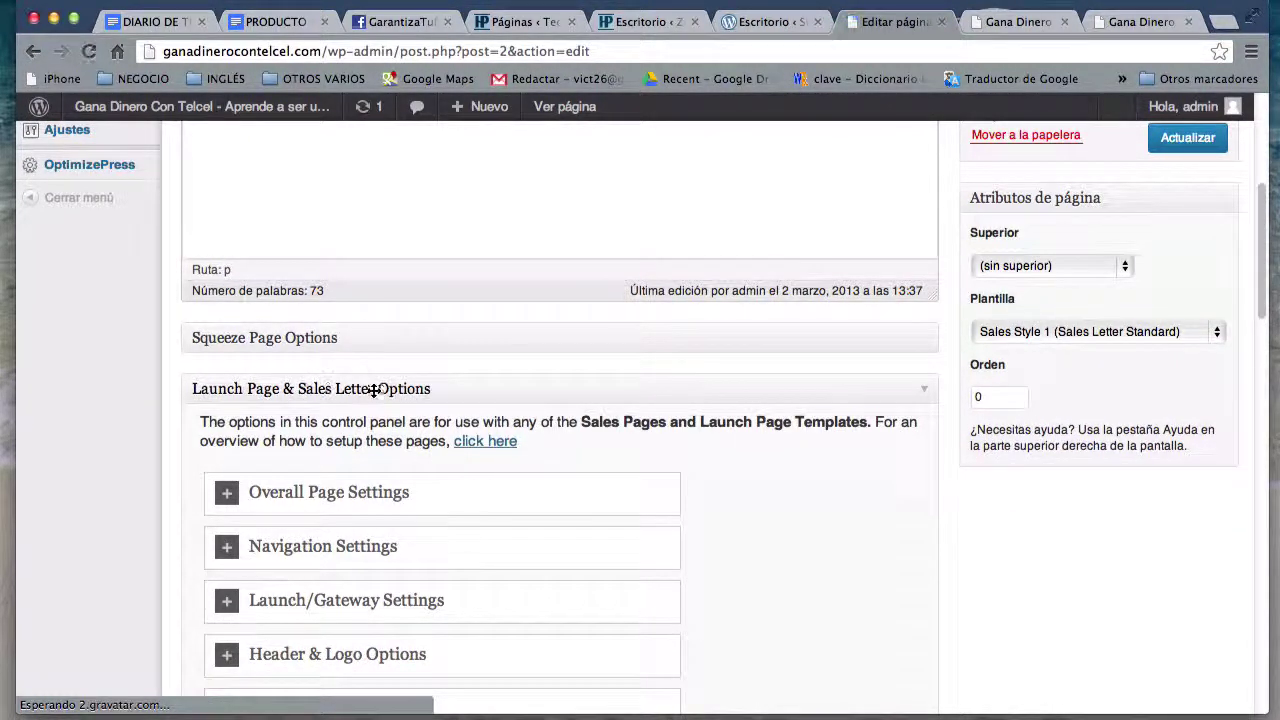
Step: Review the available page templates without changing the selection, and look over the Squeeze Page Options
click(1112, 336)
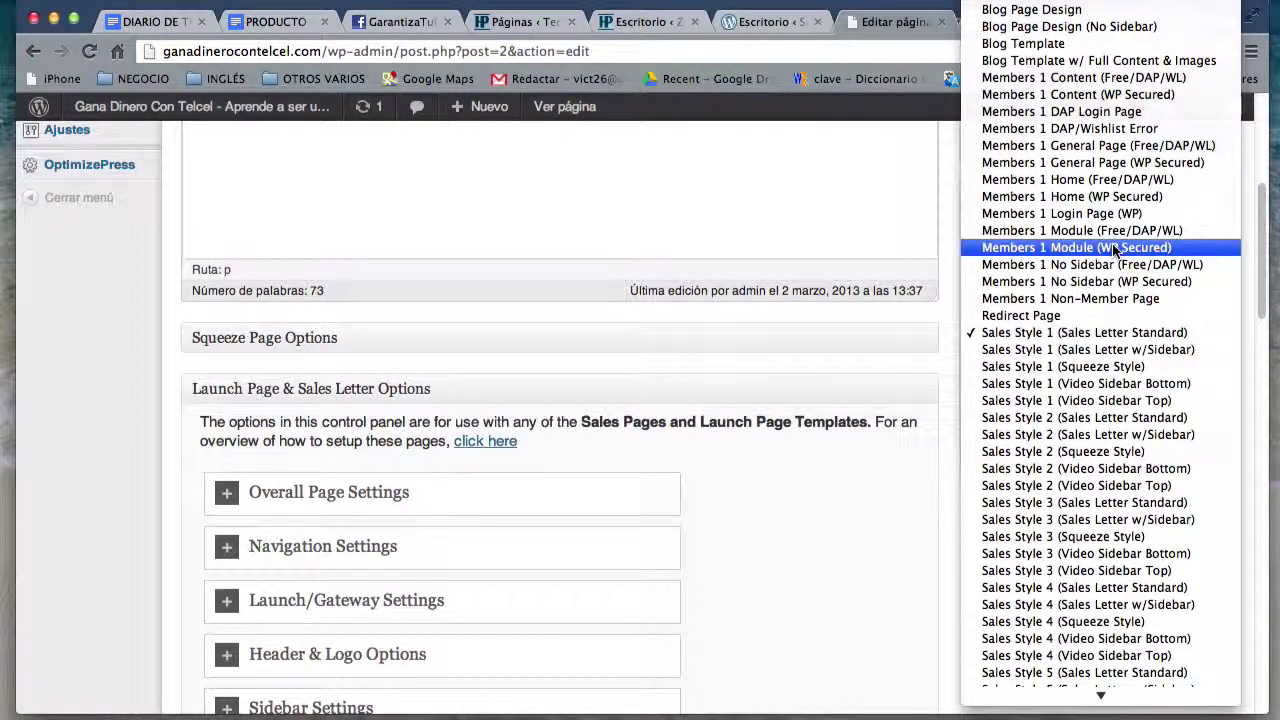
scroll(1128, 490, down, 10)
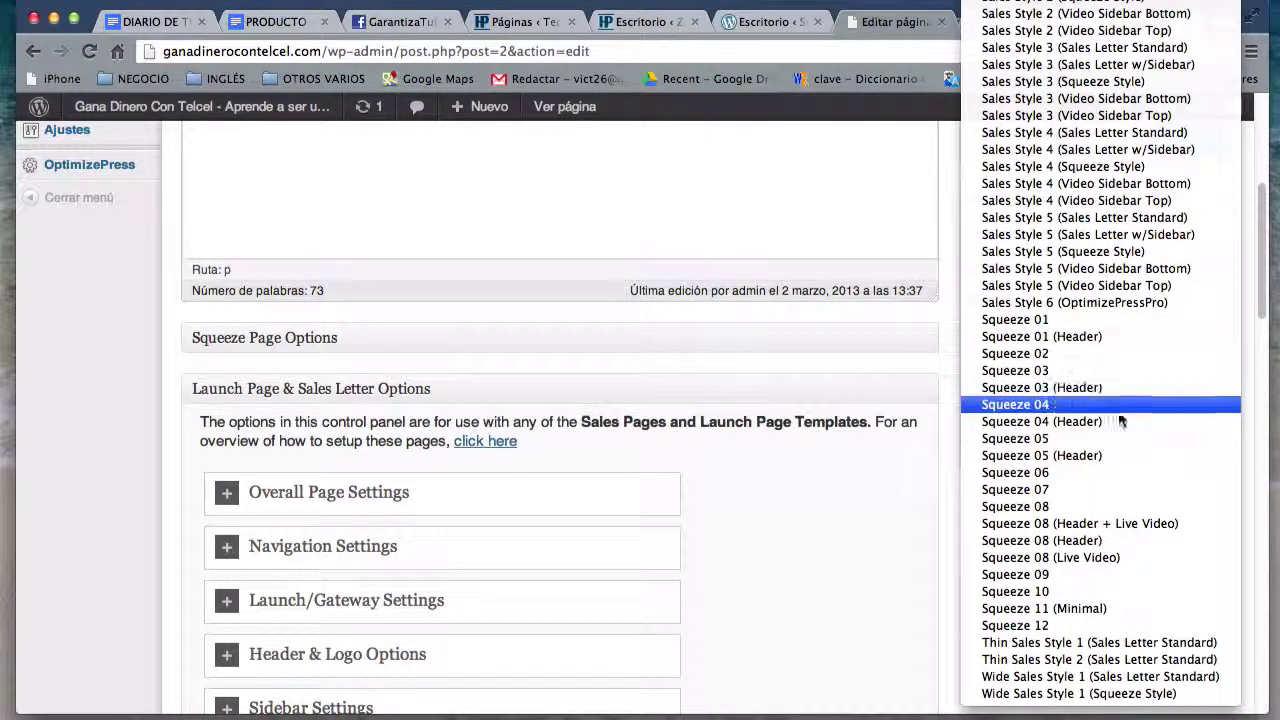
click(788, 347)
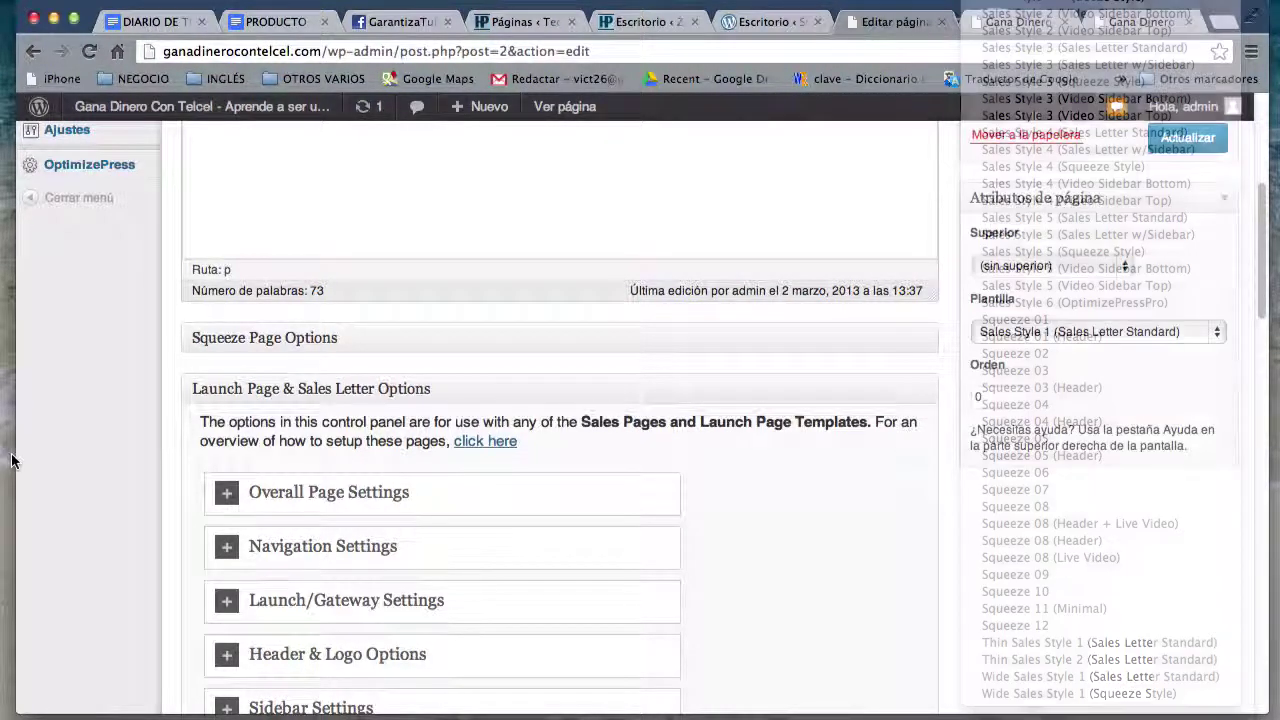
click(819, 338)
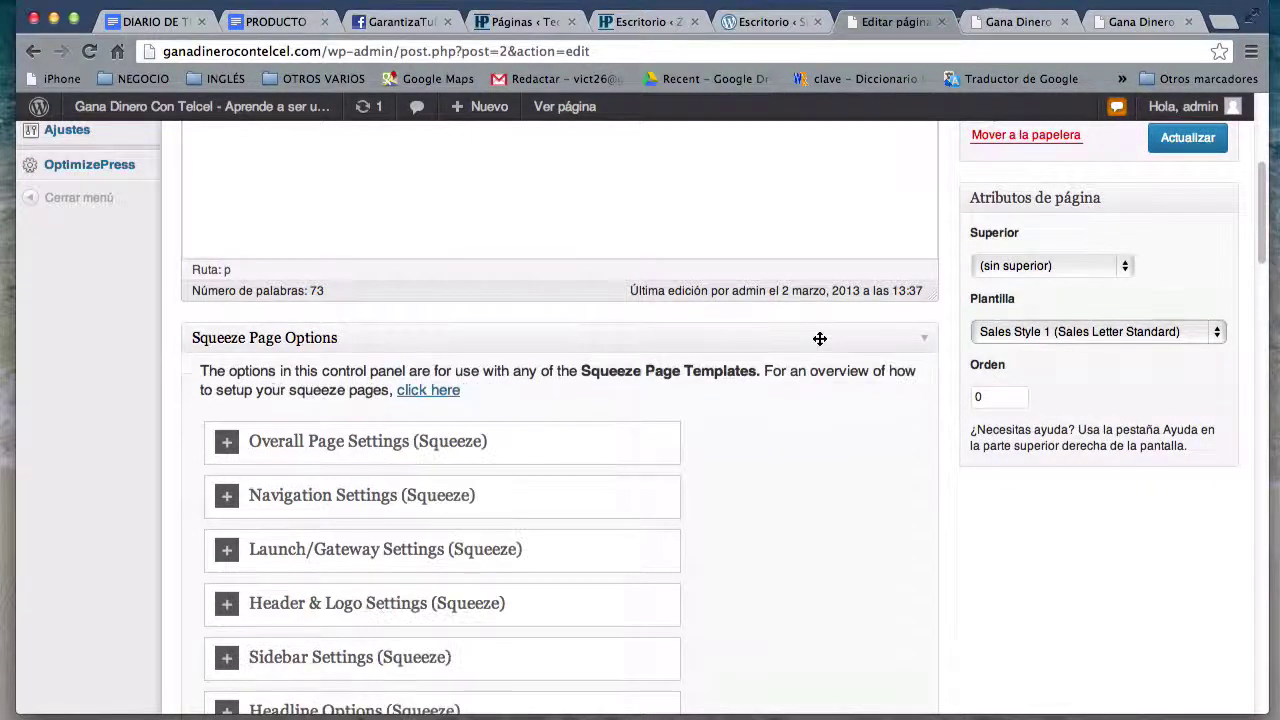
click(913, 341)
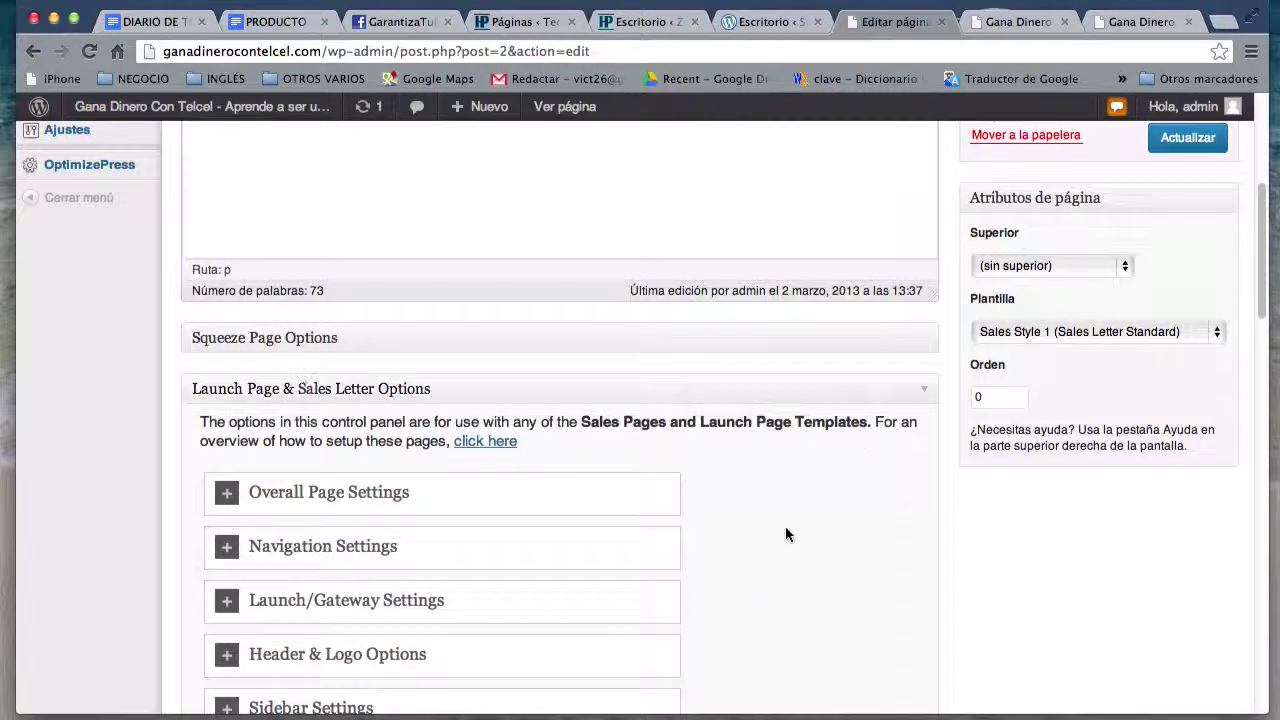
Step: Enable Show Footer Nav Bar in the page's Launch Page & Sales Letter footer settings and update the page
scroll(743, 580, down, 5)
scroll(744, 583, down, 5)
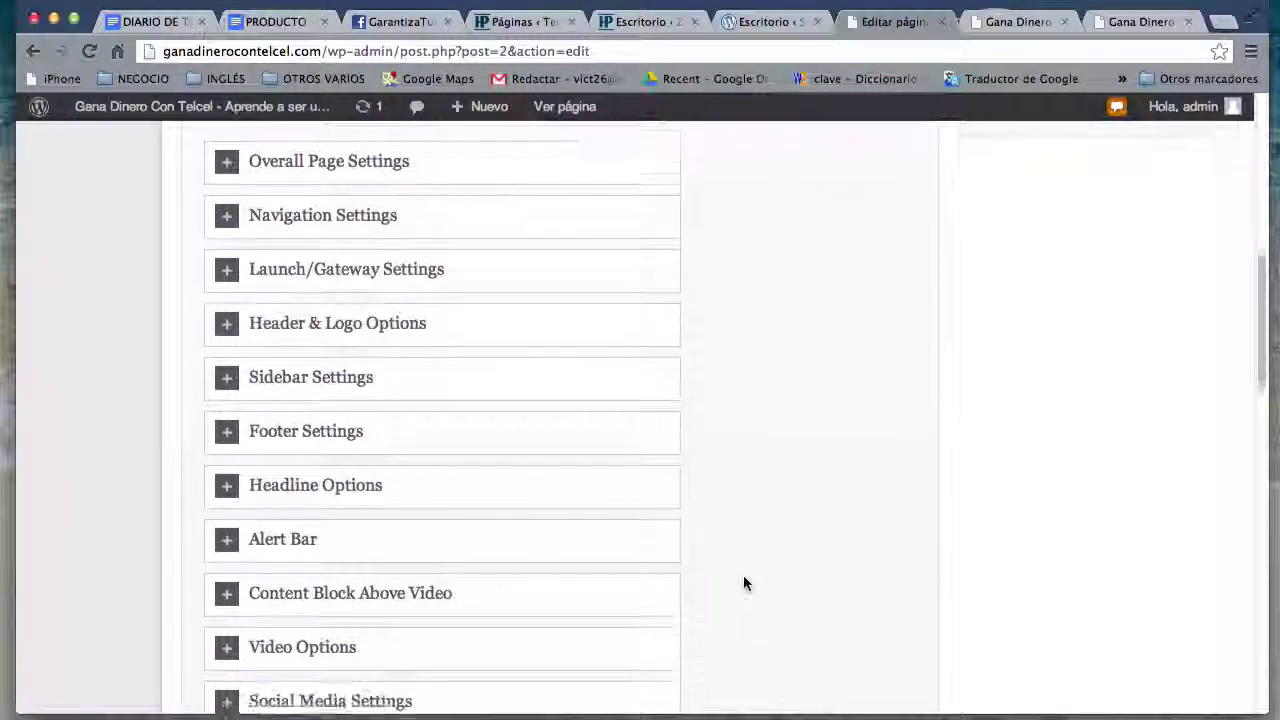
click(233, 314)
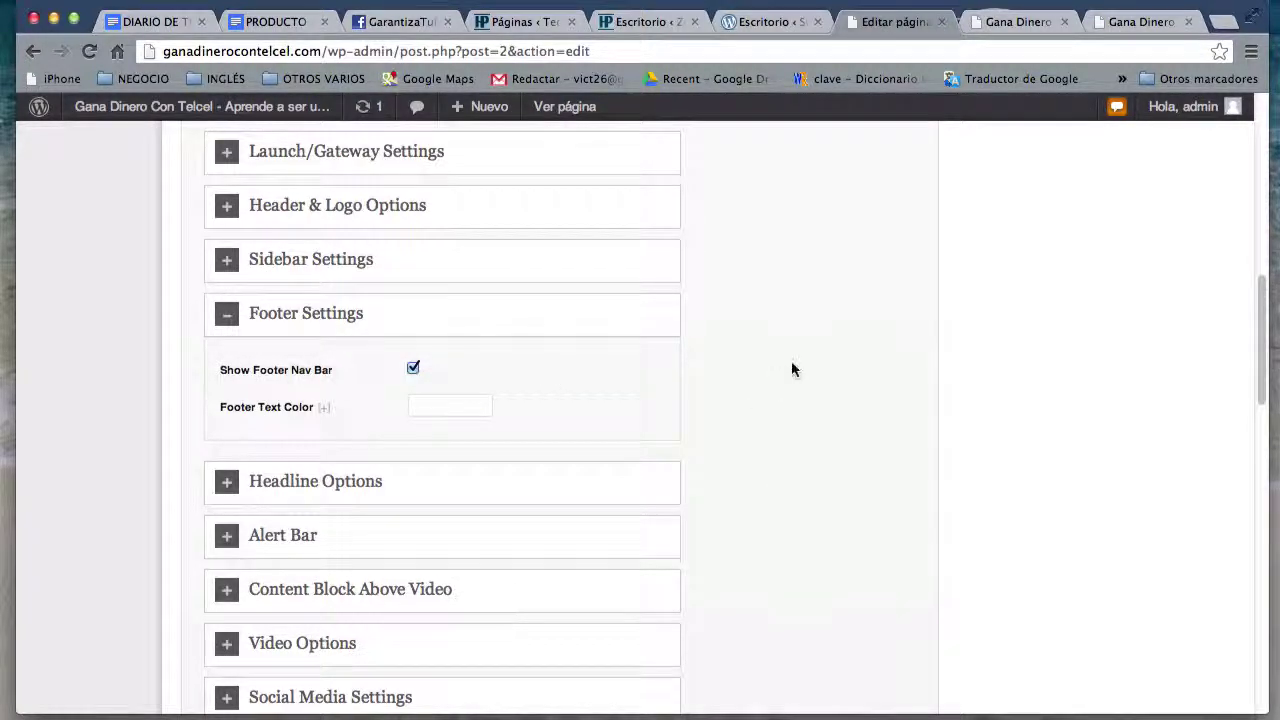
scroll(800, 340, up, 5)
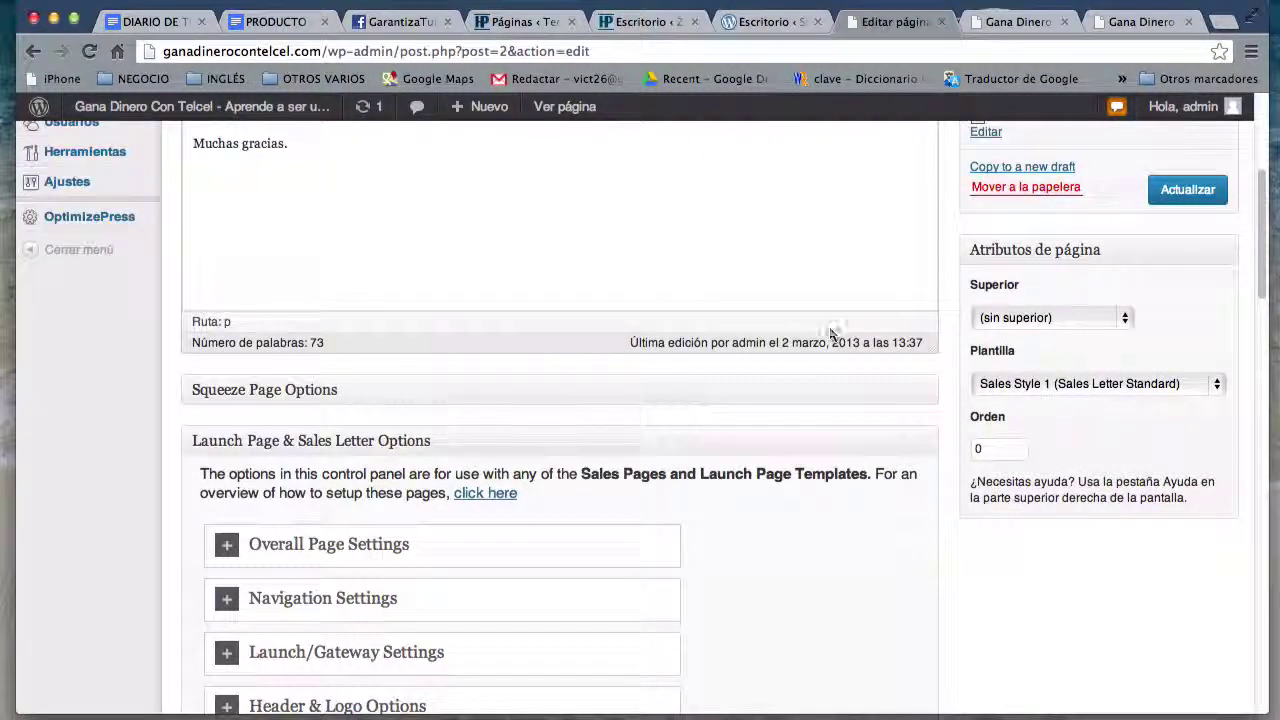
click(1190, 192)
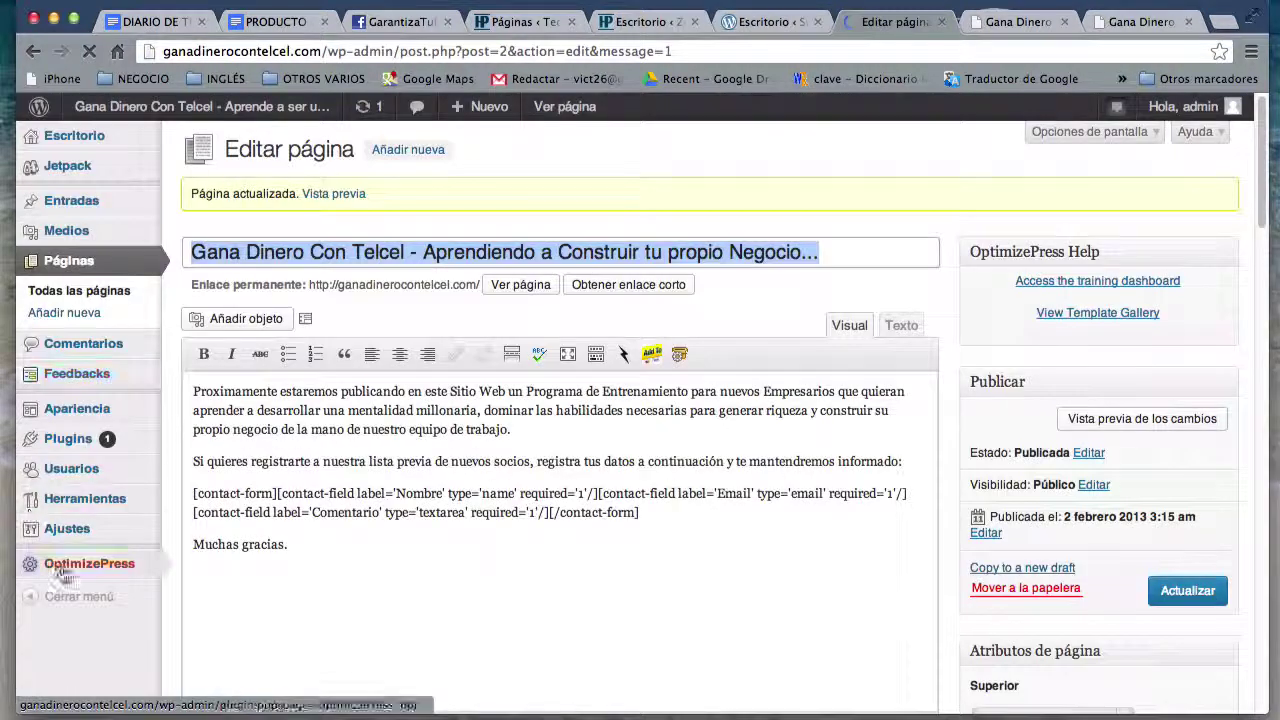
Step: Return to the OptimizePress general settings and review the pages chosen under Include Footer Page Links
click(66, 570)
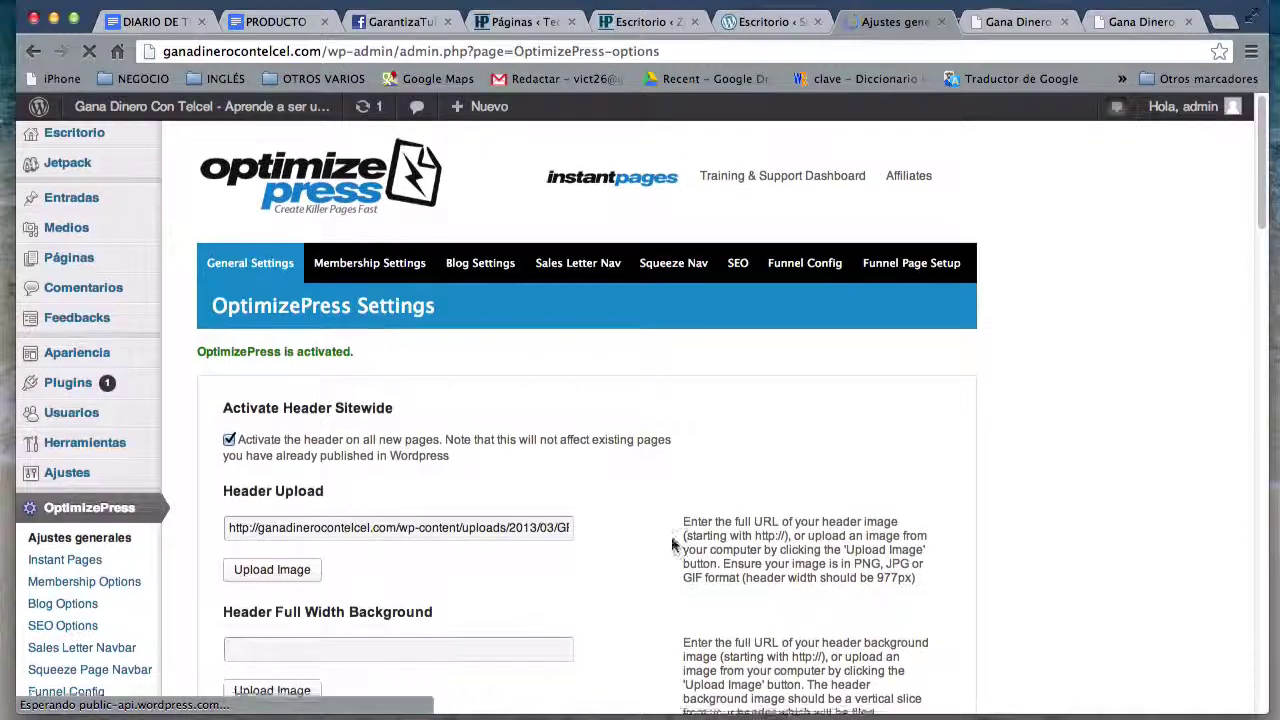
scroll(671, 540, down, 10)
scroll(671, 545, down, 10)
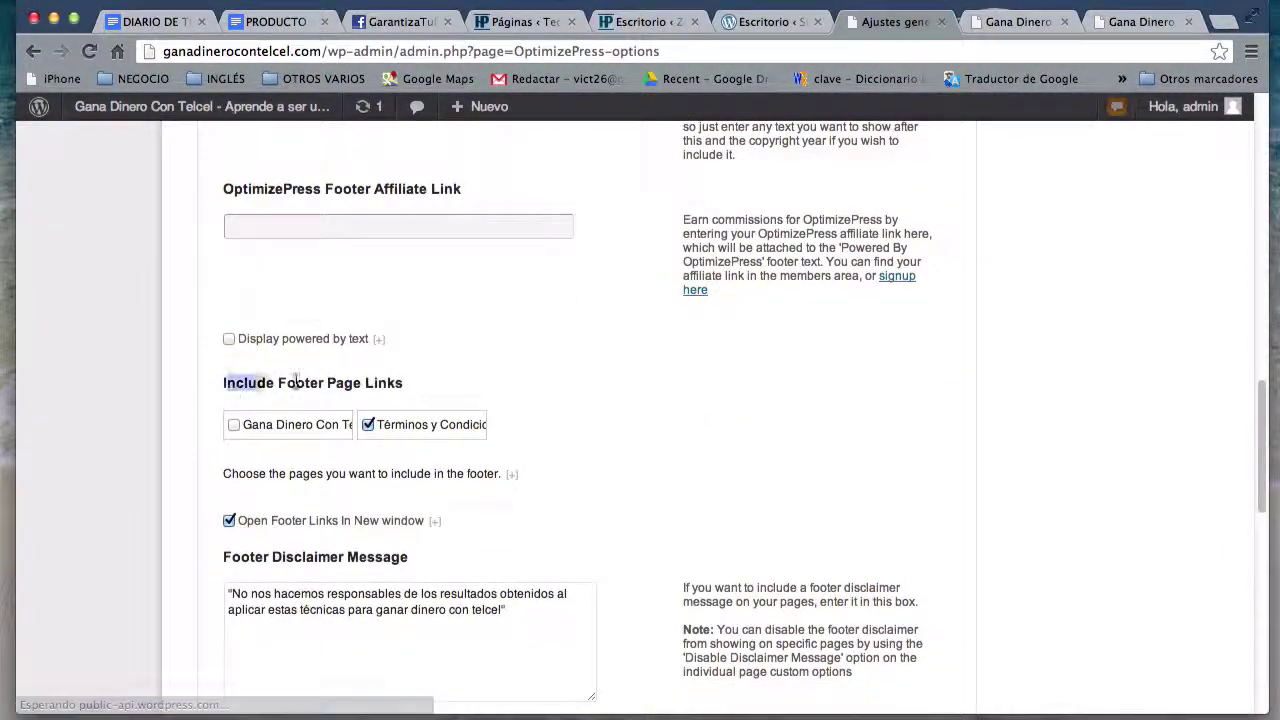
drag(222, 381, 416, 393)
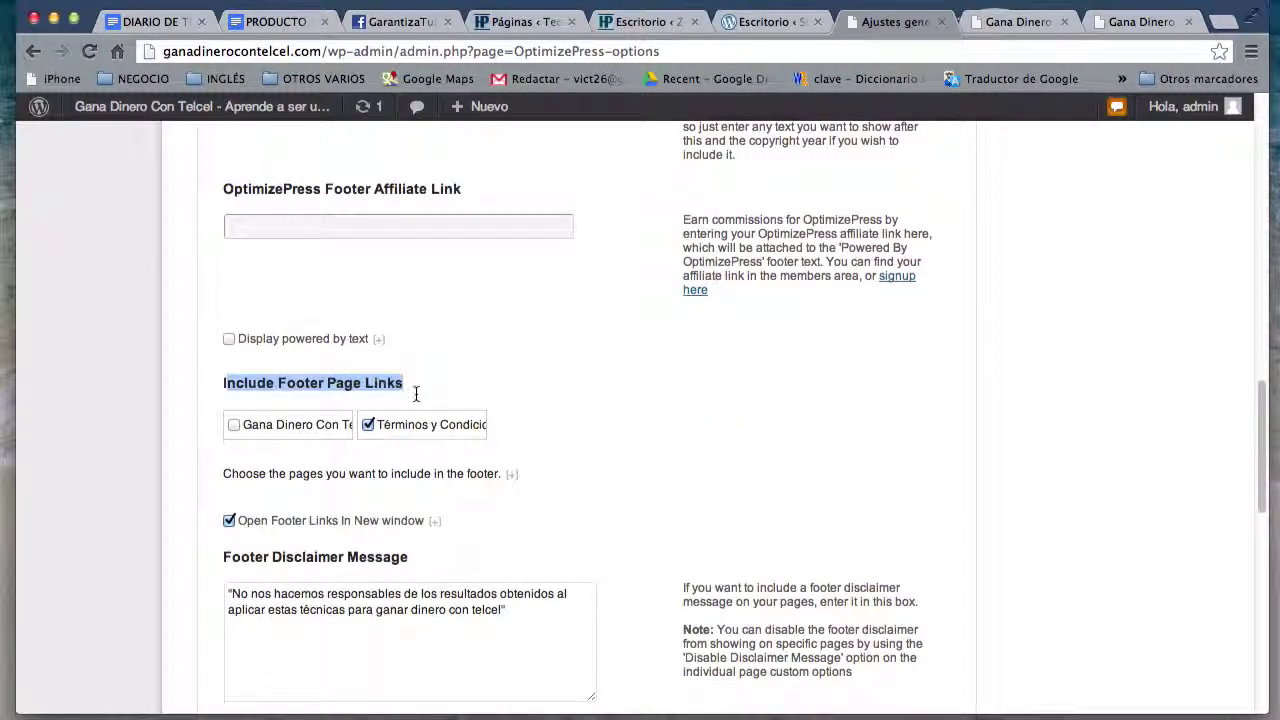
Step: Reload the site's home page and test the Términos y Condiciones link in its footer
click(1010, 24)
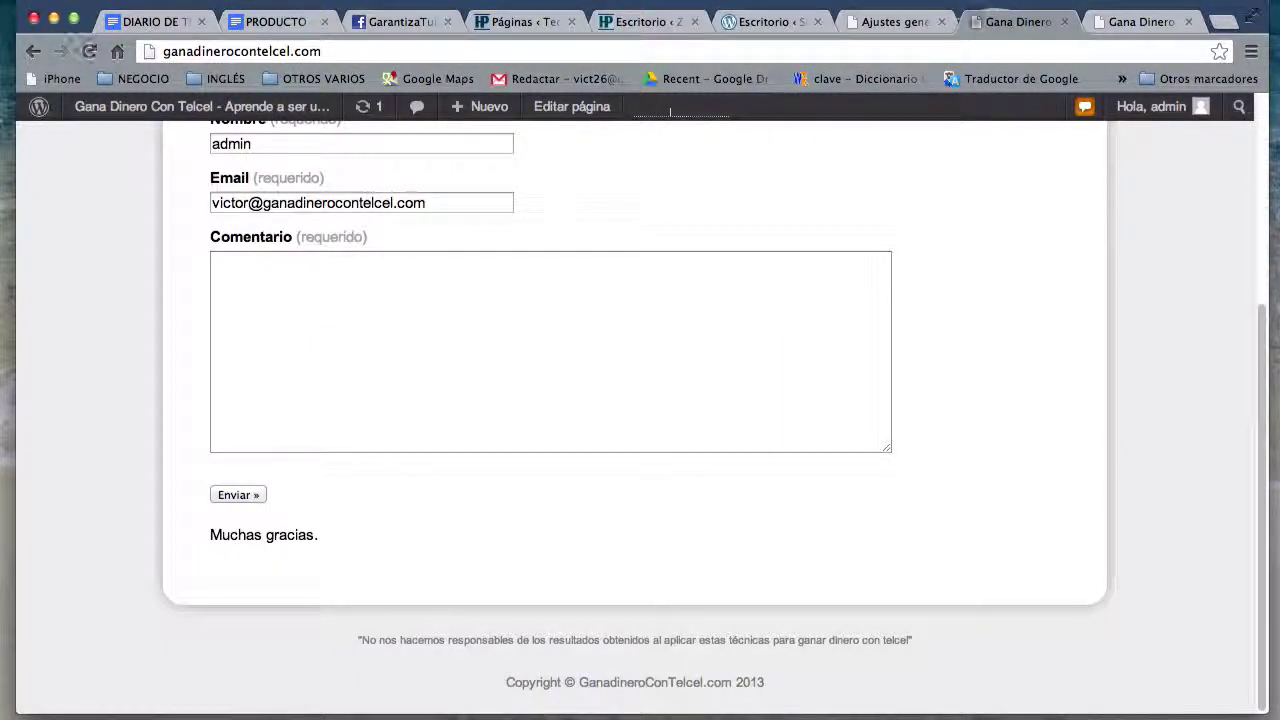
key(super+r)
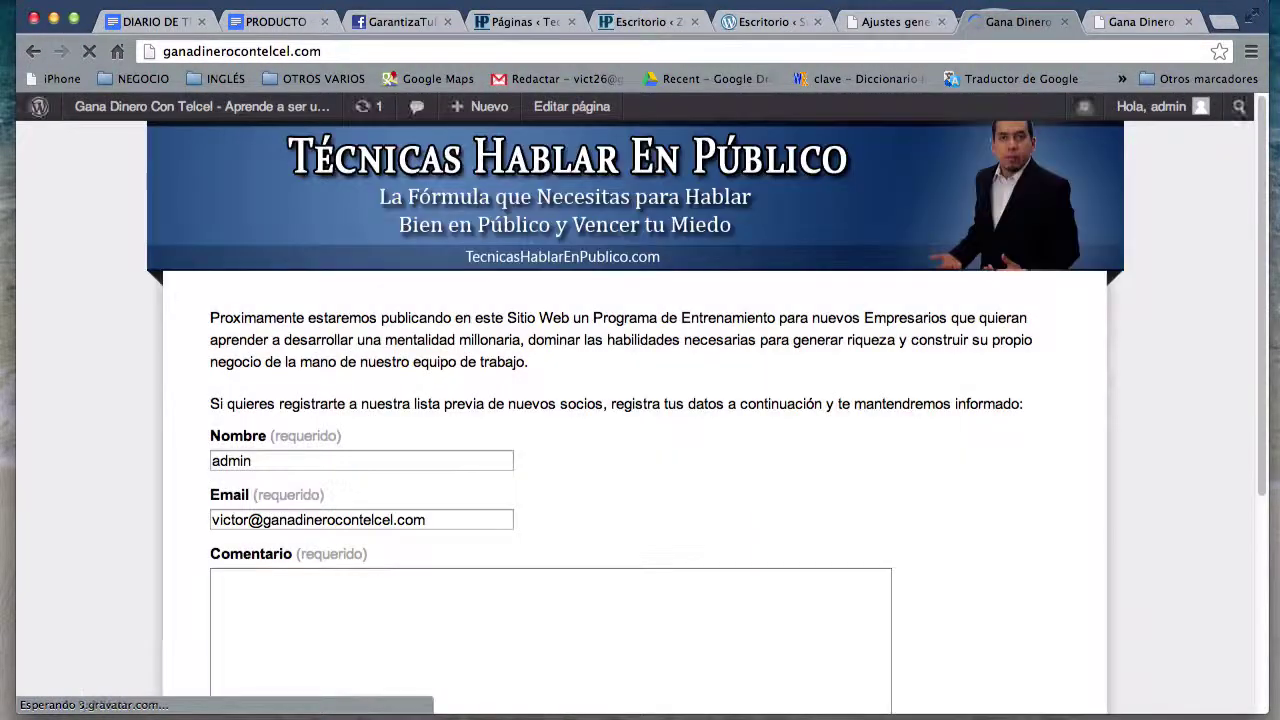
scroll(838, 572, down, 5)
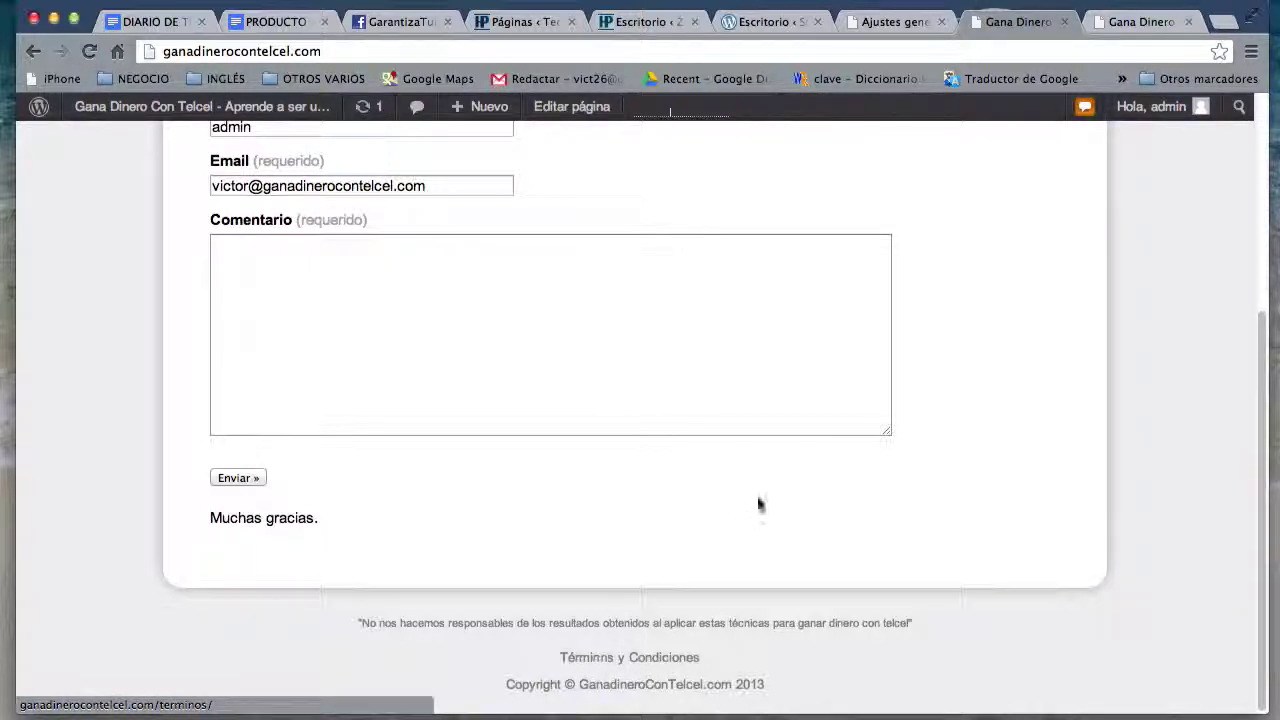
click(651, 658)
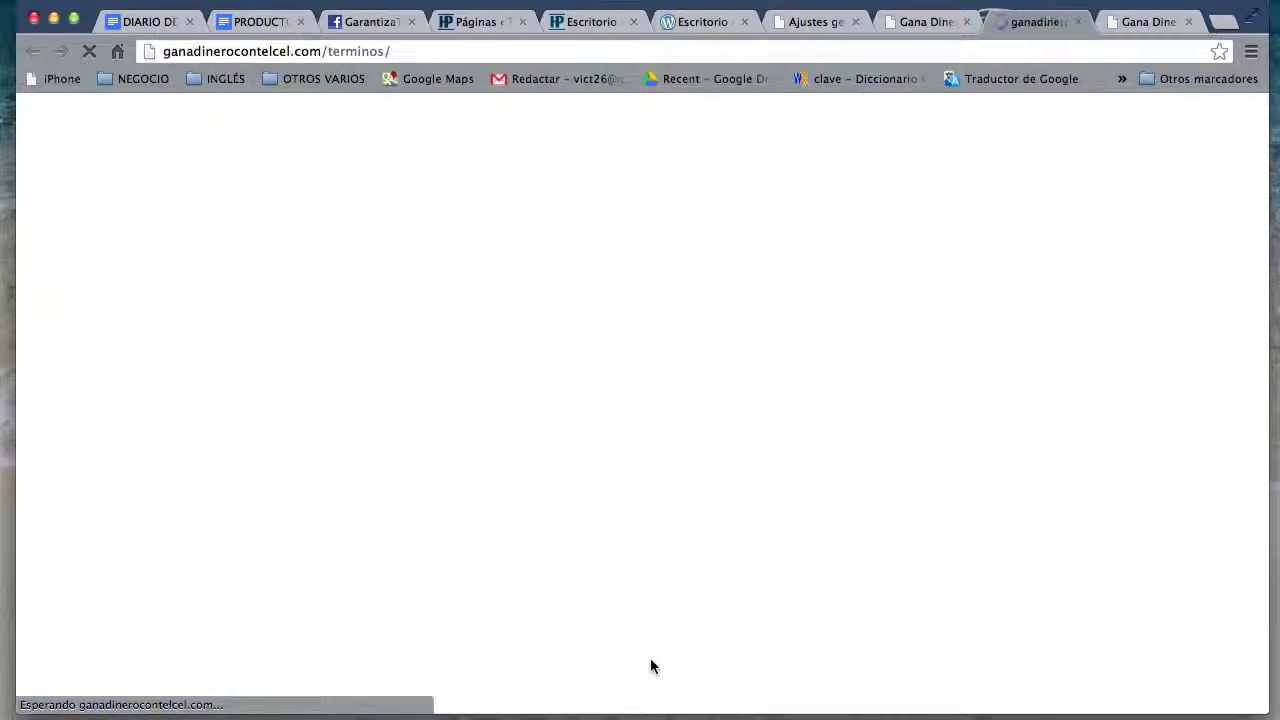
scroll(1064, 529, down, 15)
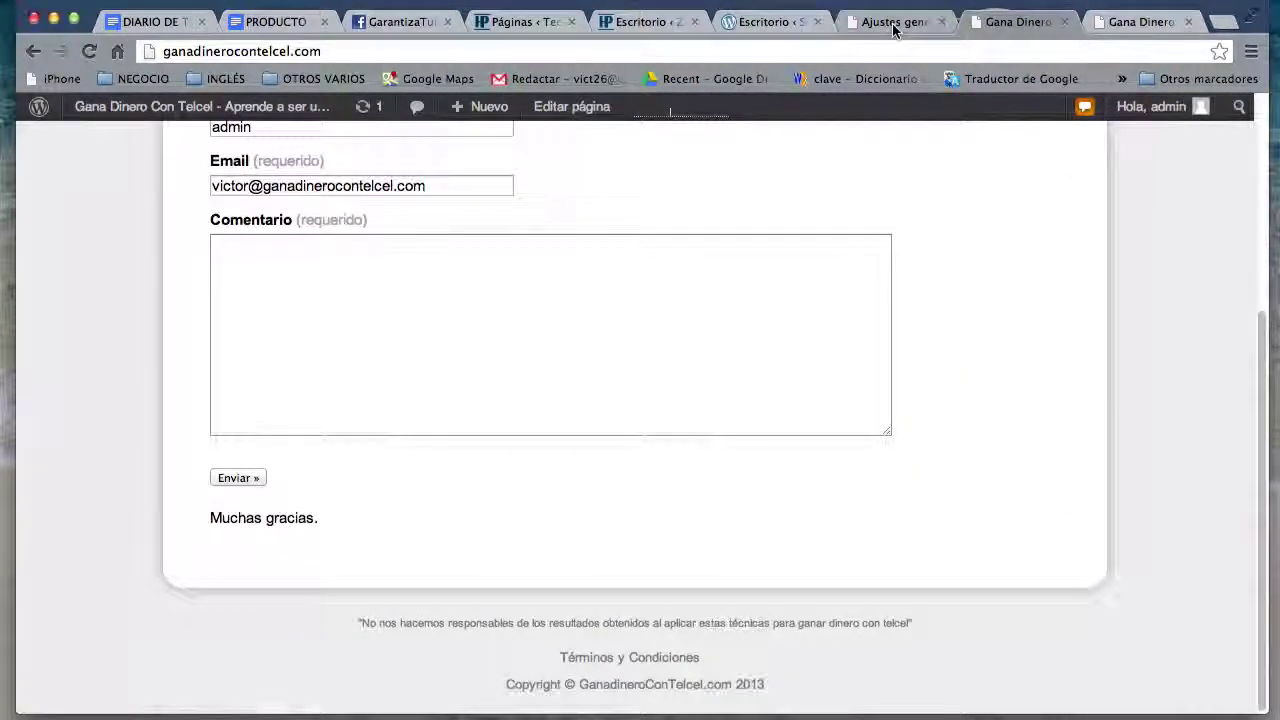
Step: In the OptimizePress general settings, switch the option to open footer links in a new window off and back on
click(900, 20)
drag(377, 513, 252, 511)
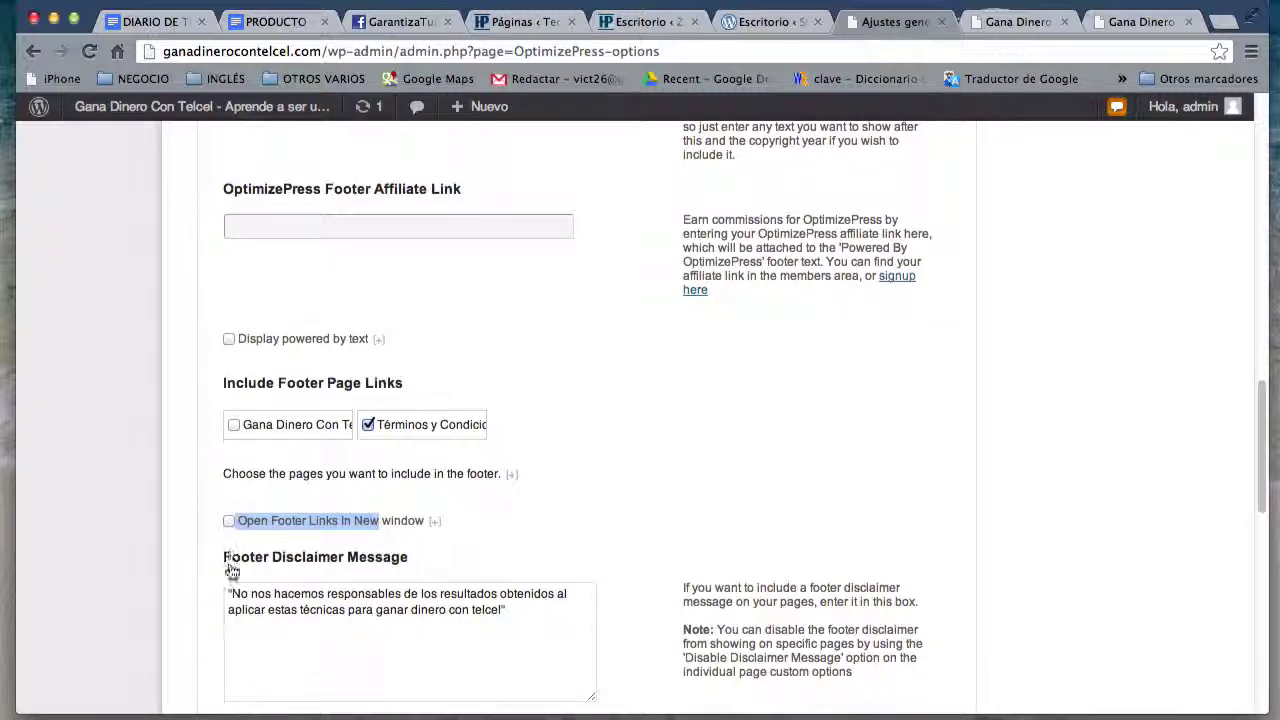
click(233, 521)
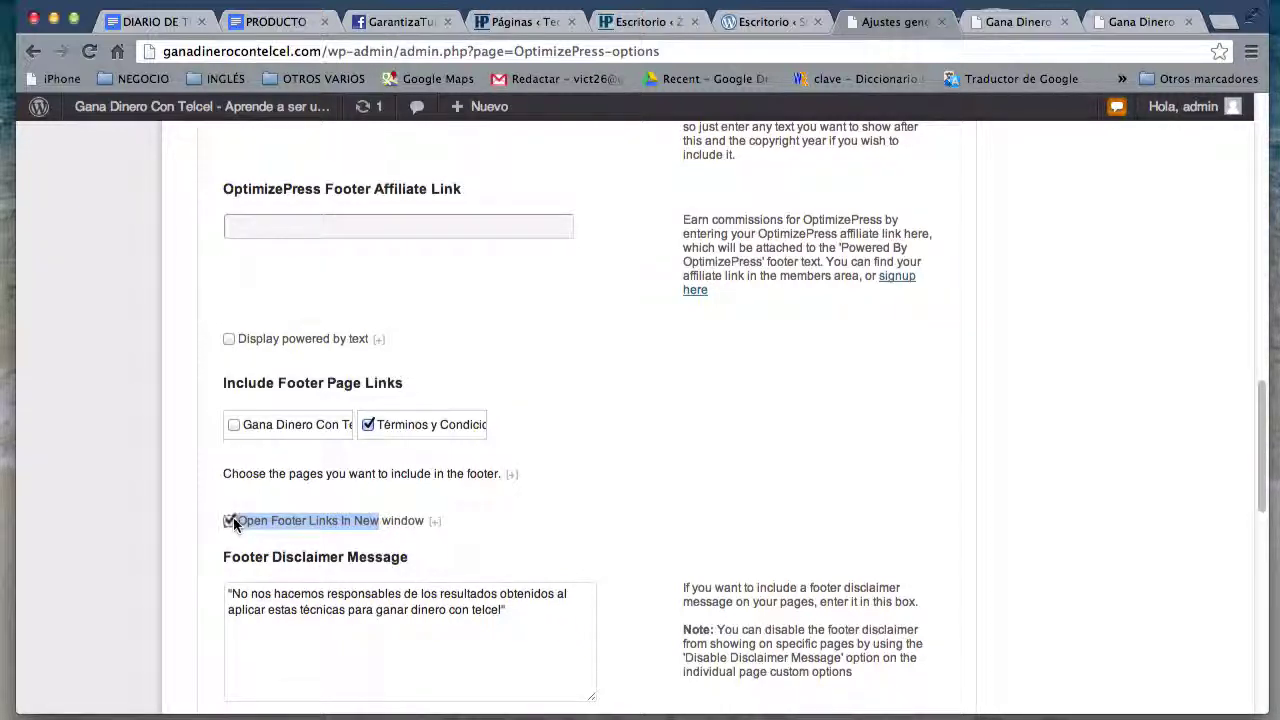
Step: Include the "Gana Dinero Con Telcel" page in the footer page links and save the OptimizePress general settings
key(Return)
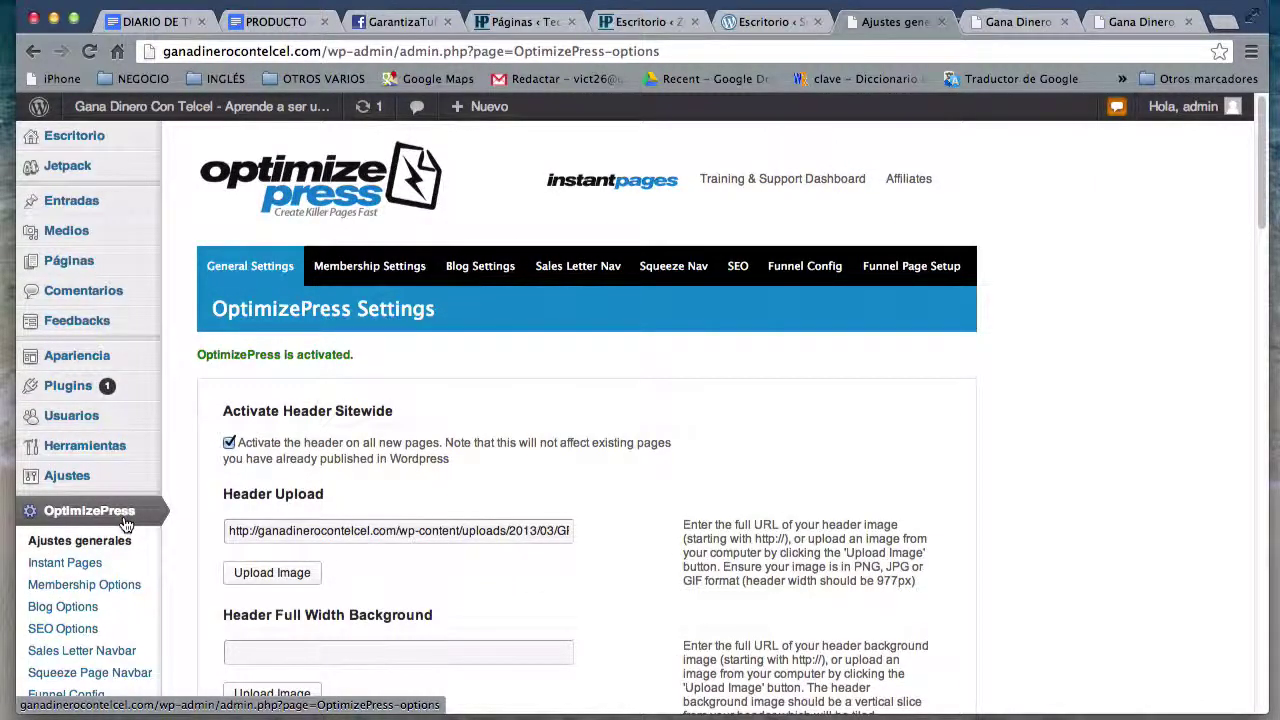
scroll(125, 525, down, 5)
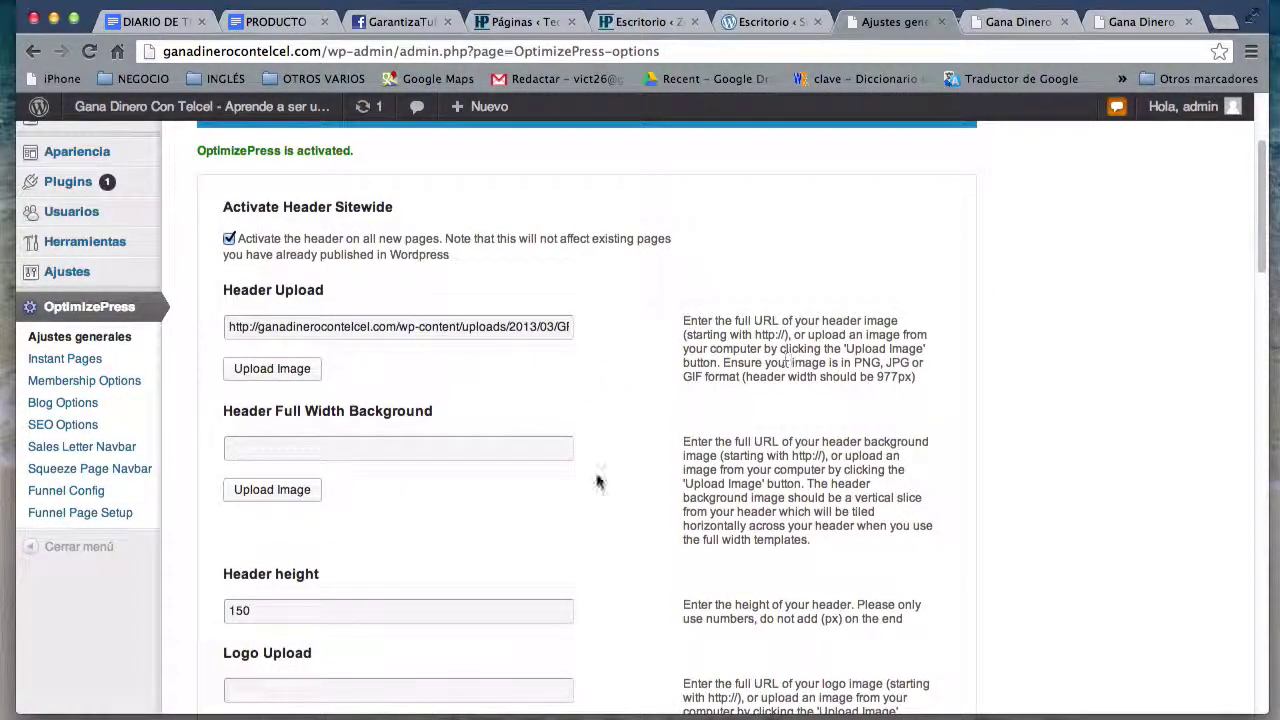
scroll(605, 540, down, 20)
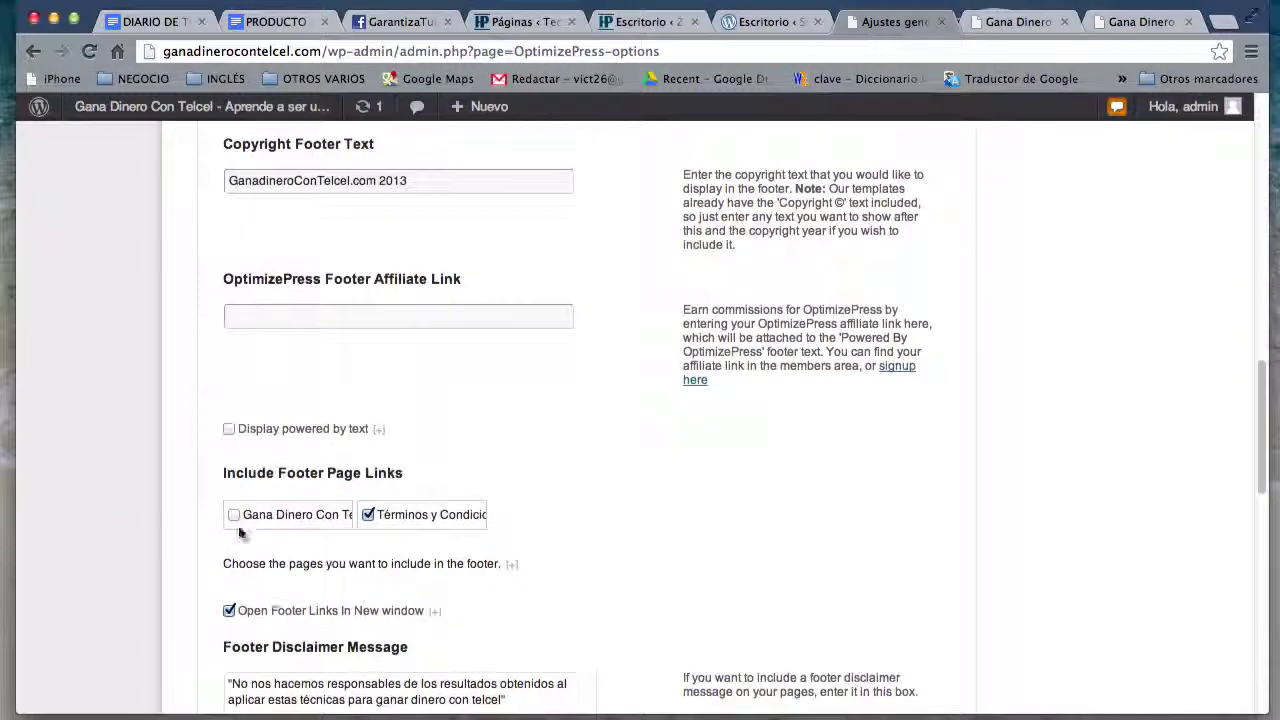
click(232, 515)
scroll(35, 608, down, 15)
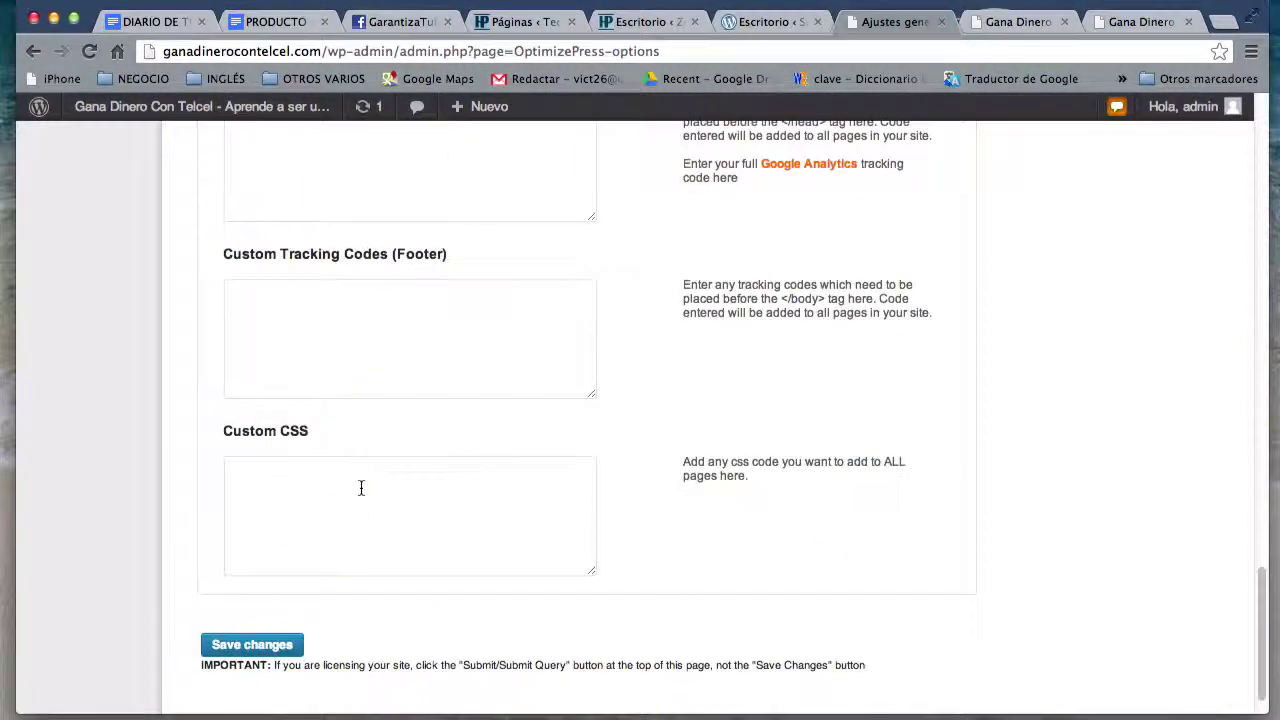
click(262, 645)
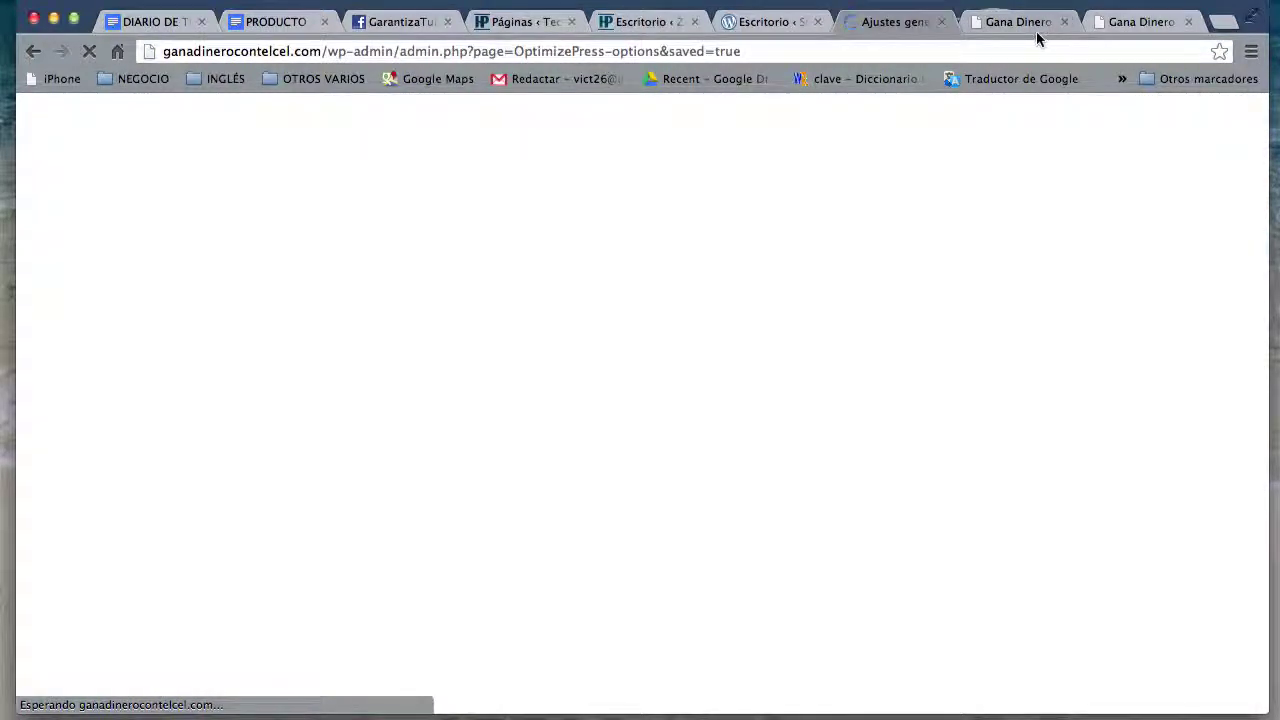
Step: Reload the home page to check its footer page links and compare them with the site's list of pages
click(1036, 31)
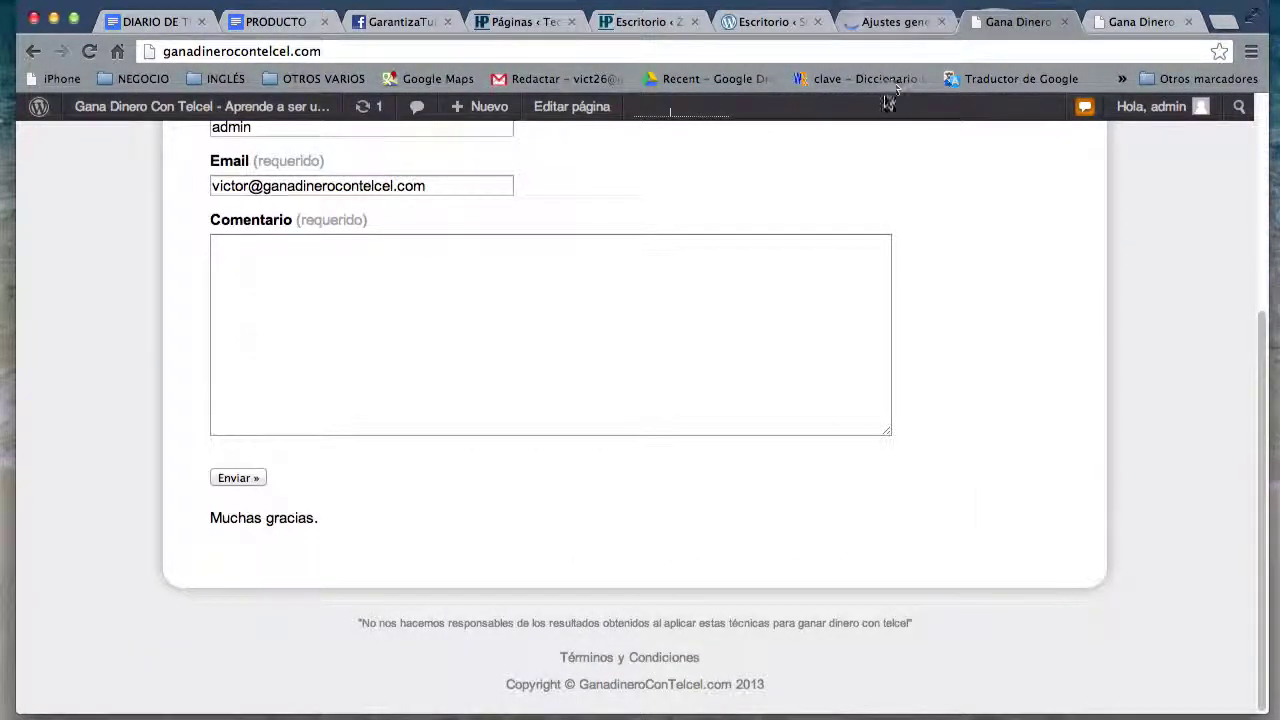
key(super+r)
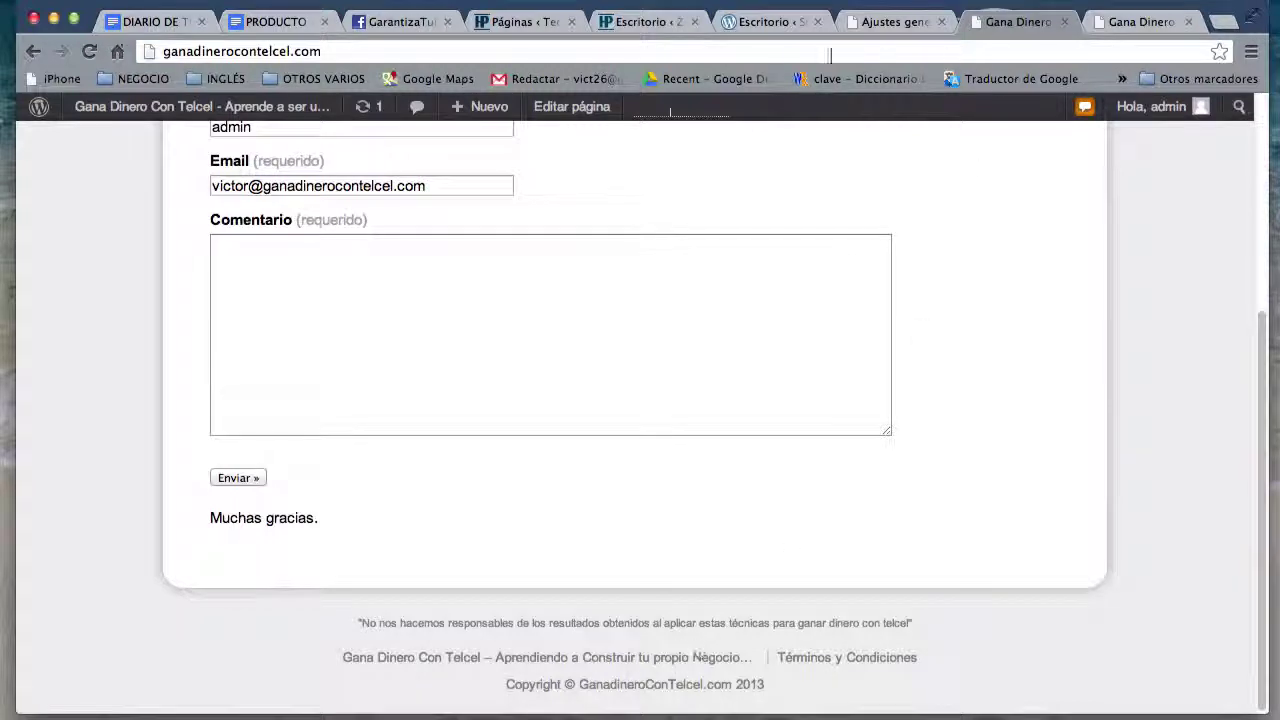
click(885, 21)
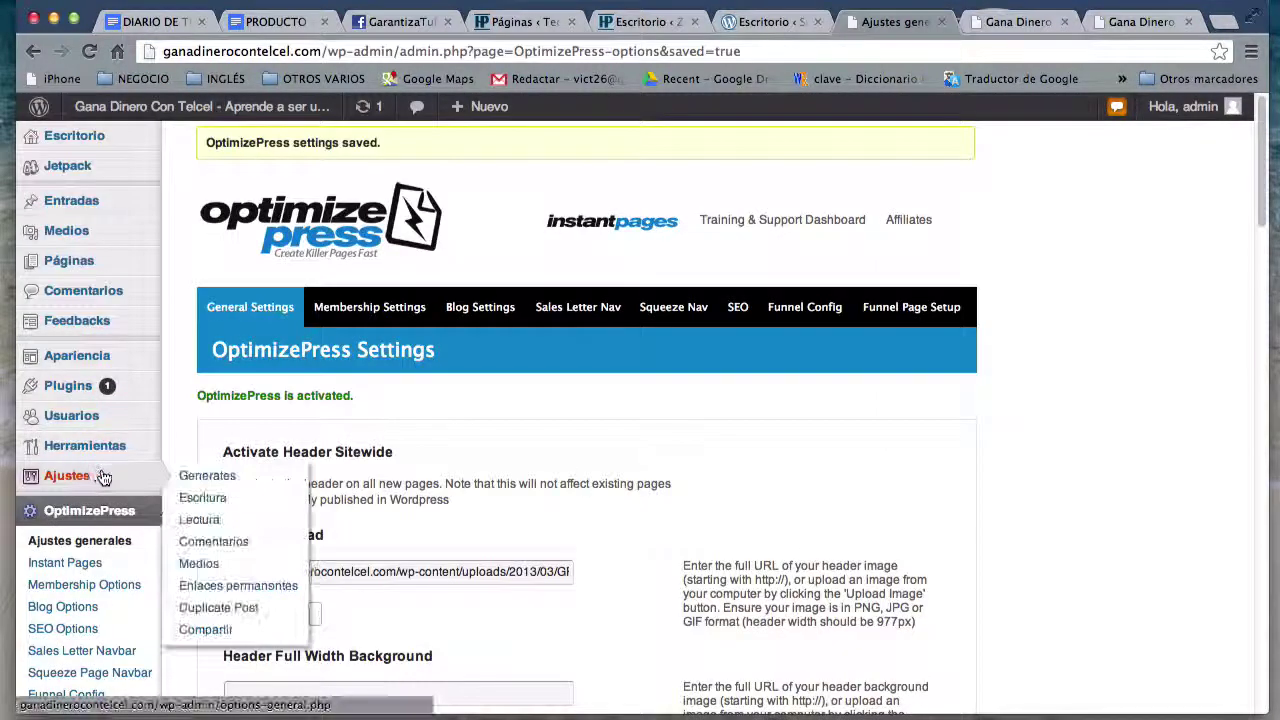
scroll(104, 476, down, 5)
scroll(104, 476, up, 4)
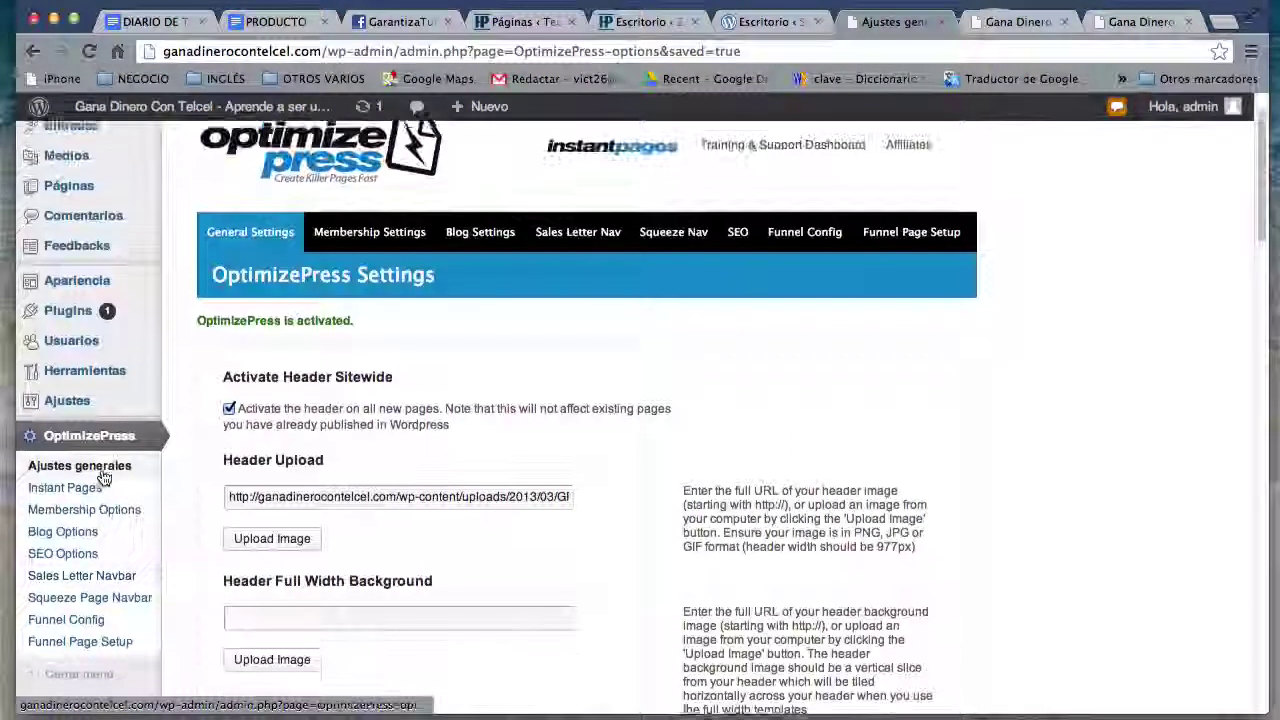
click(87, 201)
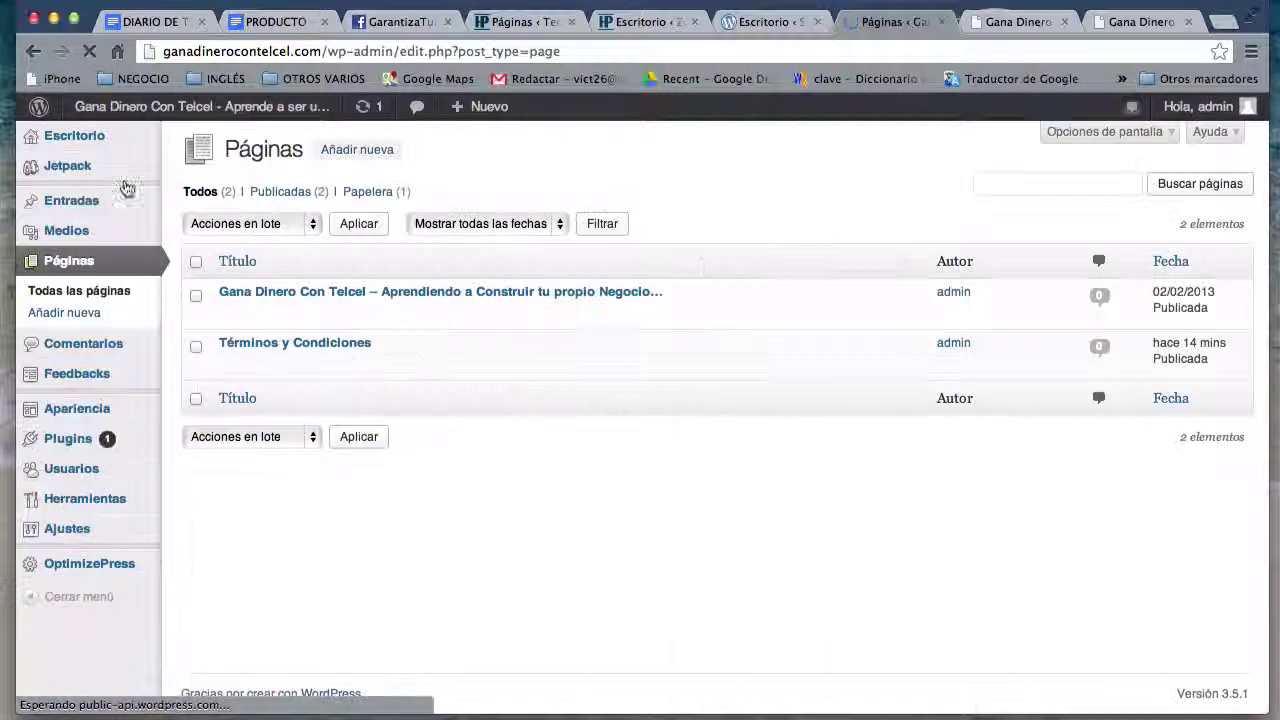
click(992, 27)
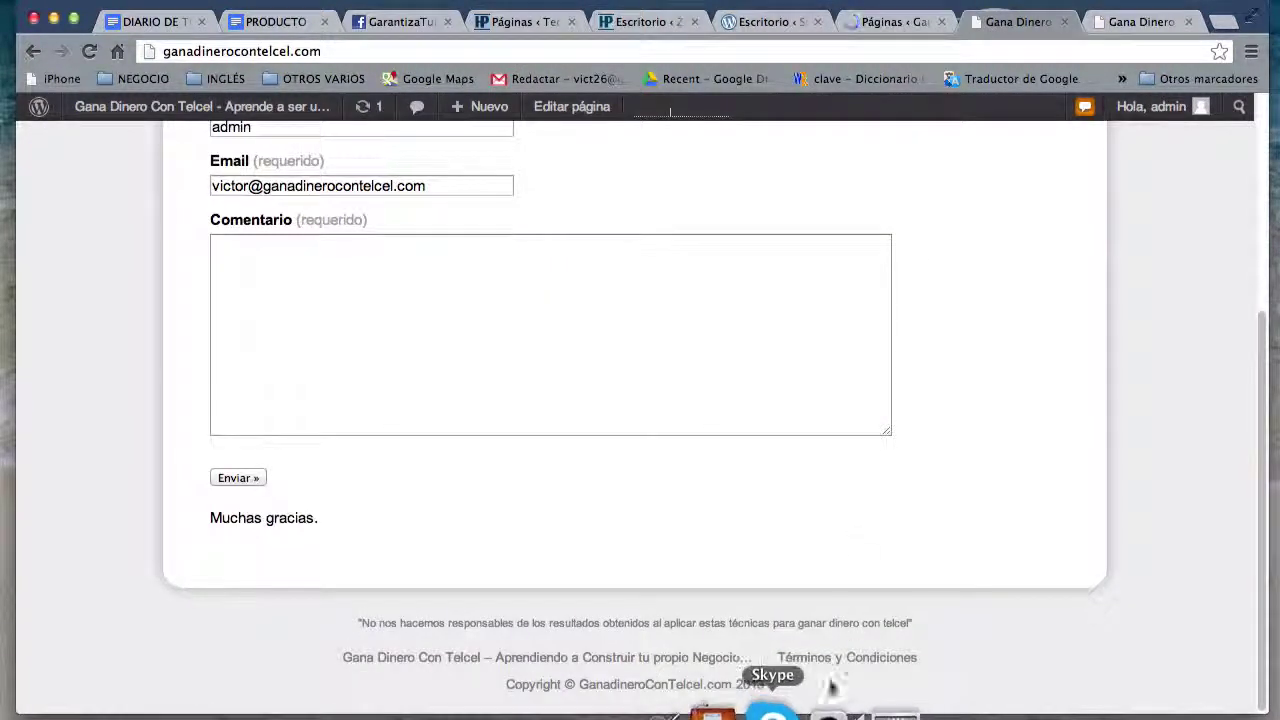
Step: In the site's page list, quick-edit the home page and shorten its title to "Gana Dinero Con Telcel"
drag(918, 658, 542, 606)
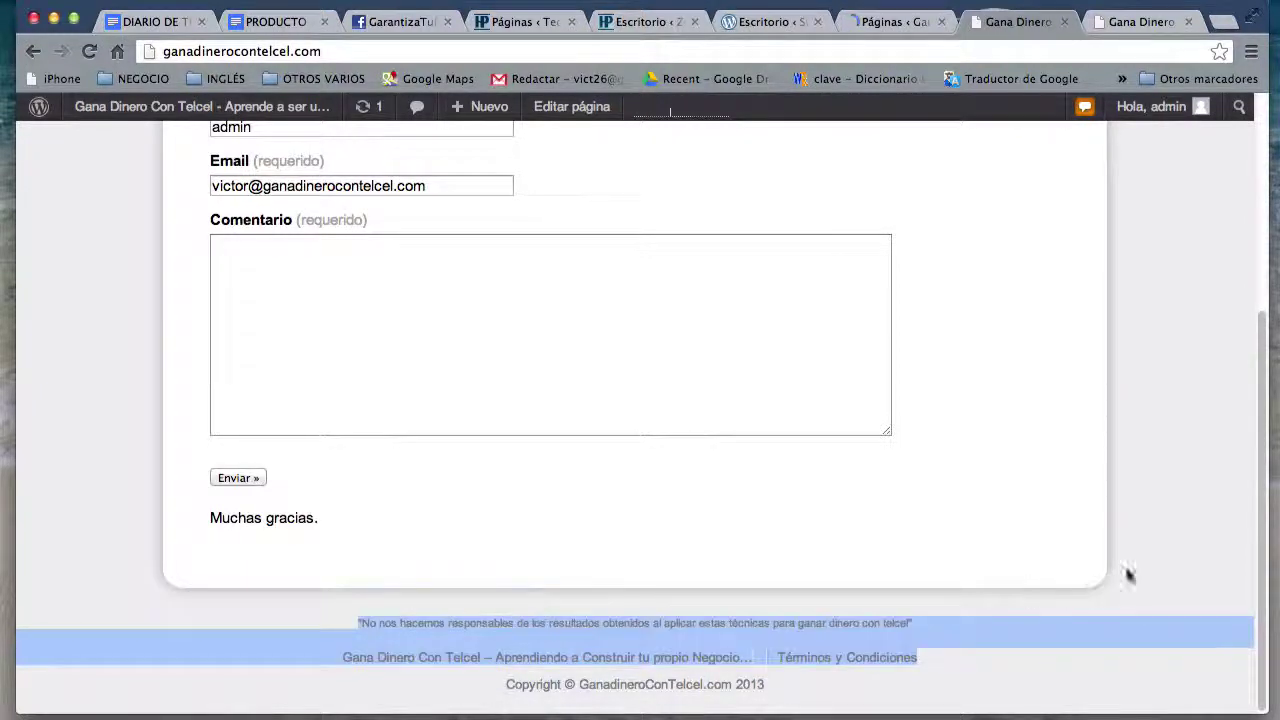
click(1149, 497)
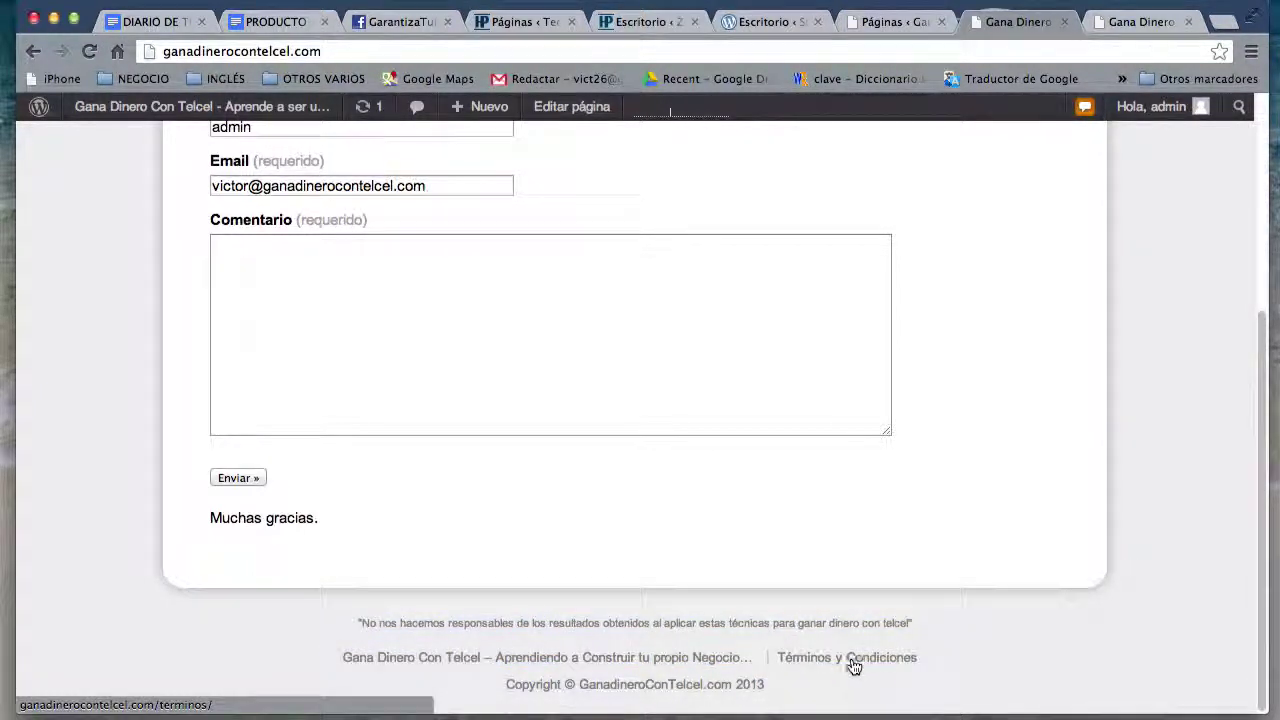
click(884, 20)
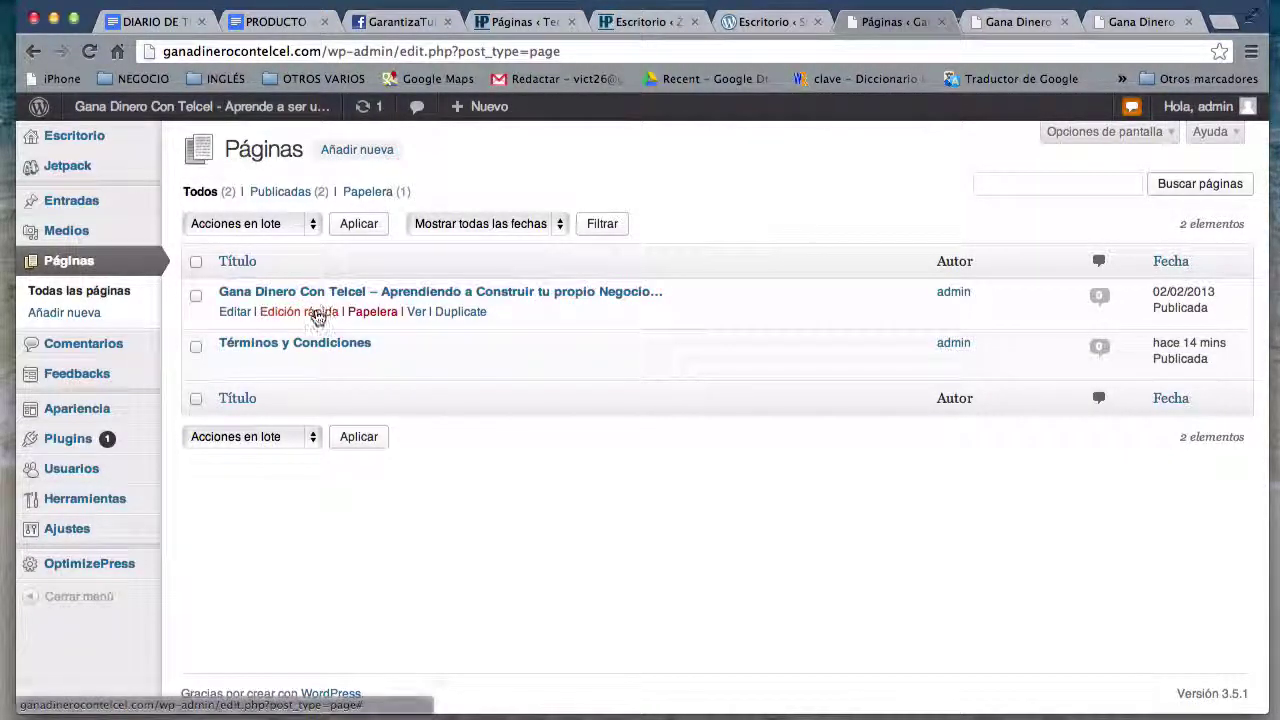
click(308, 312)
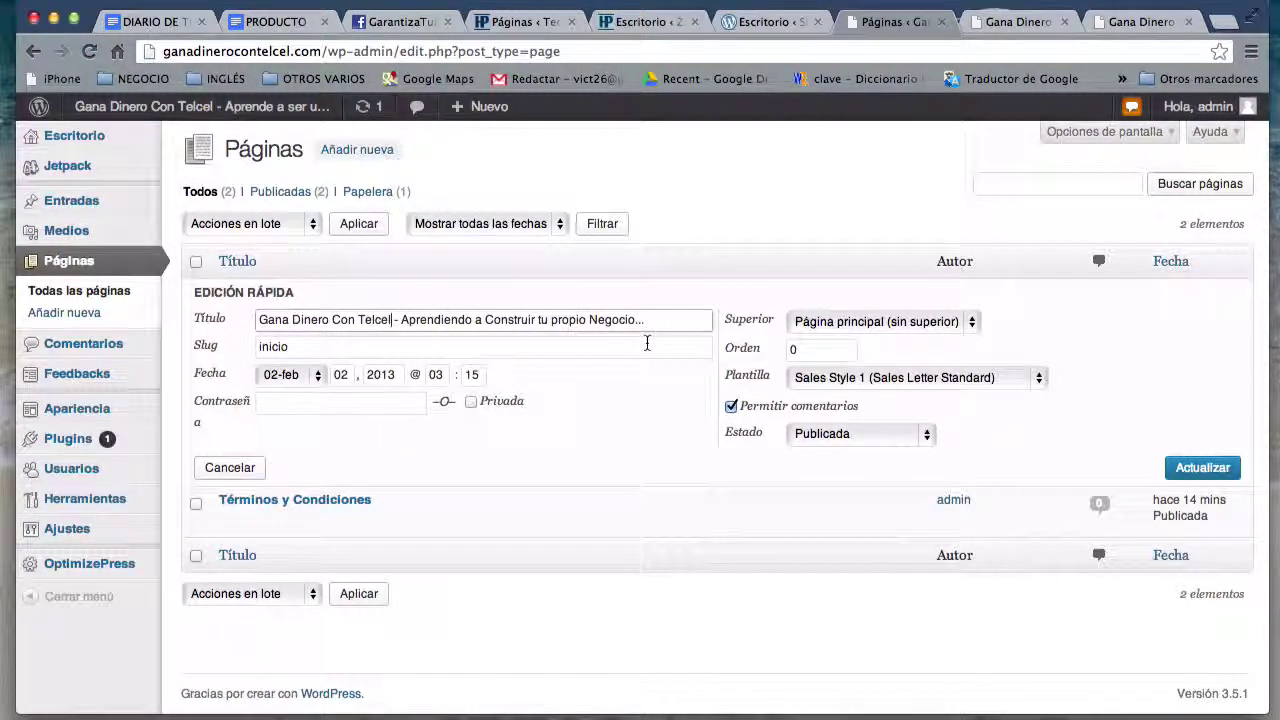
drag(398, 320, 645, 320)
key(BackSpace)
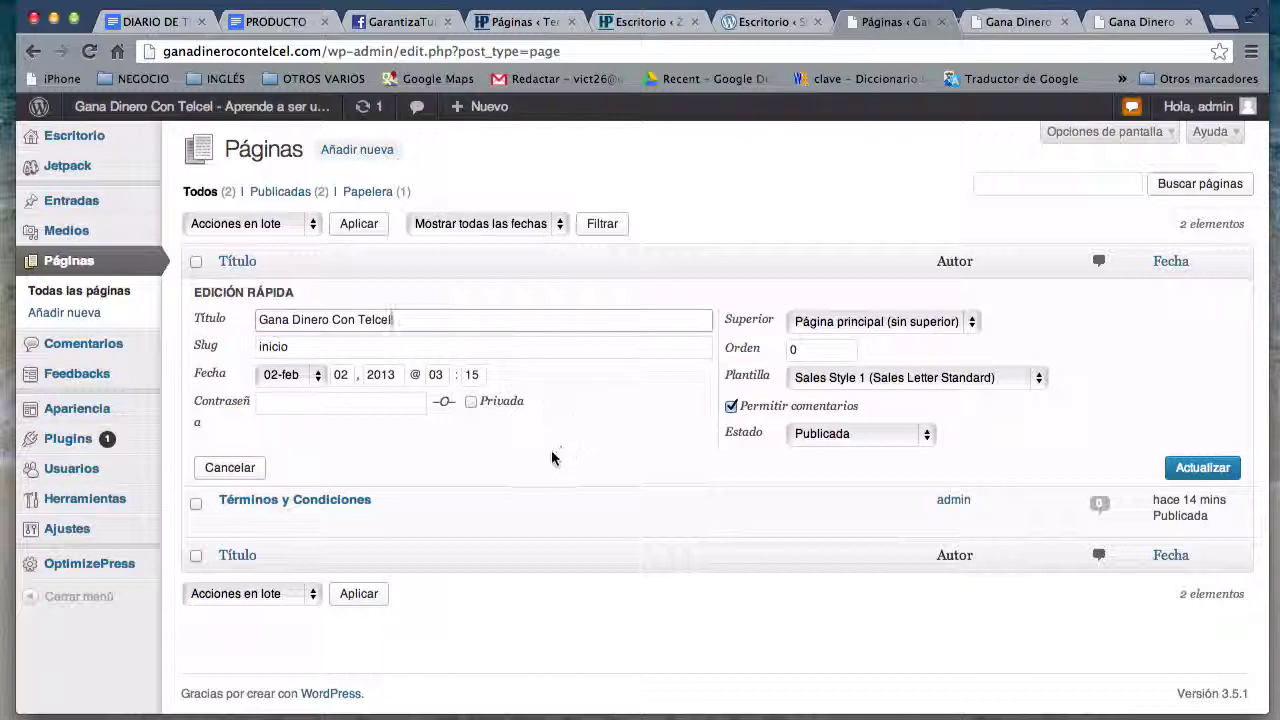
Step: Set the "Gana Dinero Con Telcel" page's order to 2 and update the page
click(972, 24)
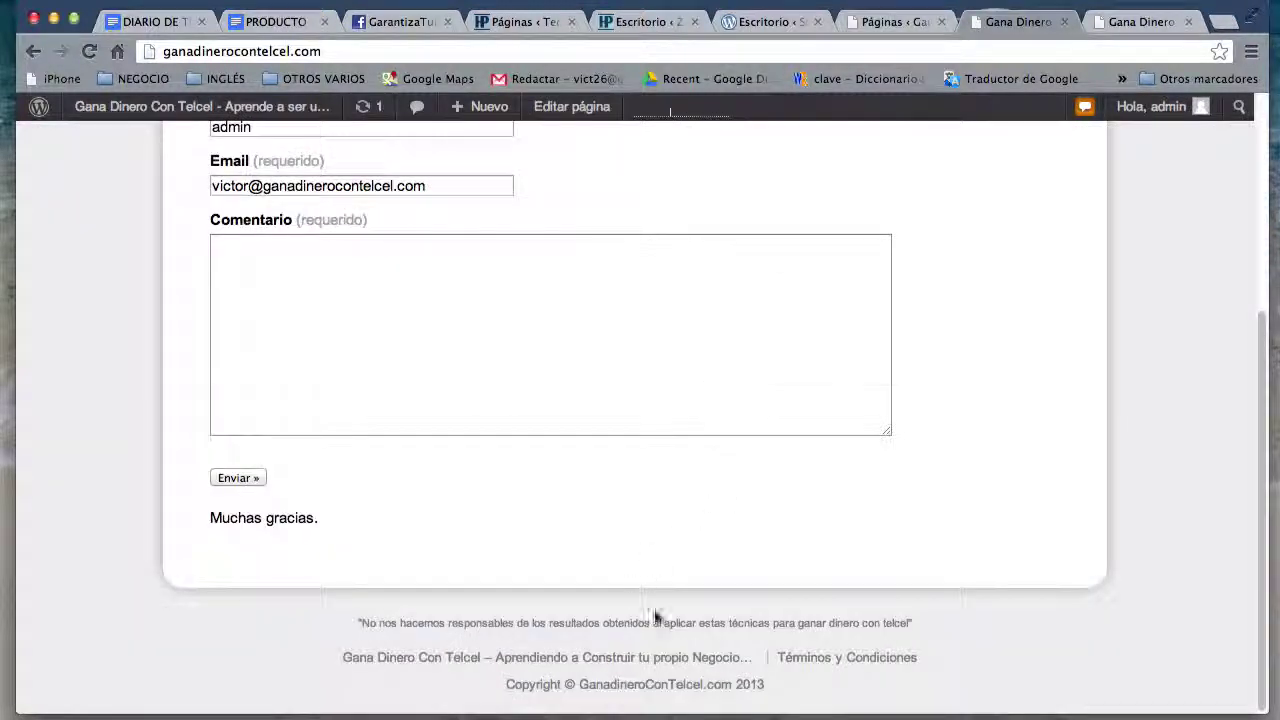
click(890, 24)
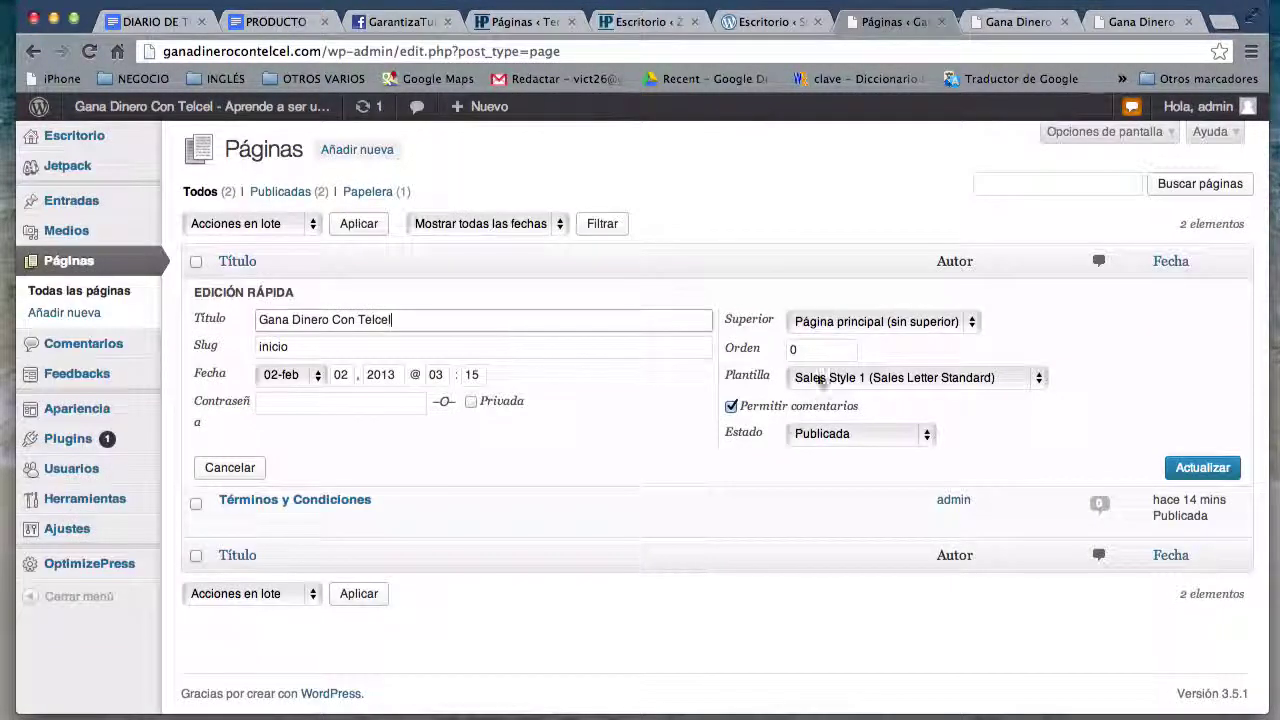
click(826, 347)
text(0)
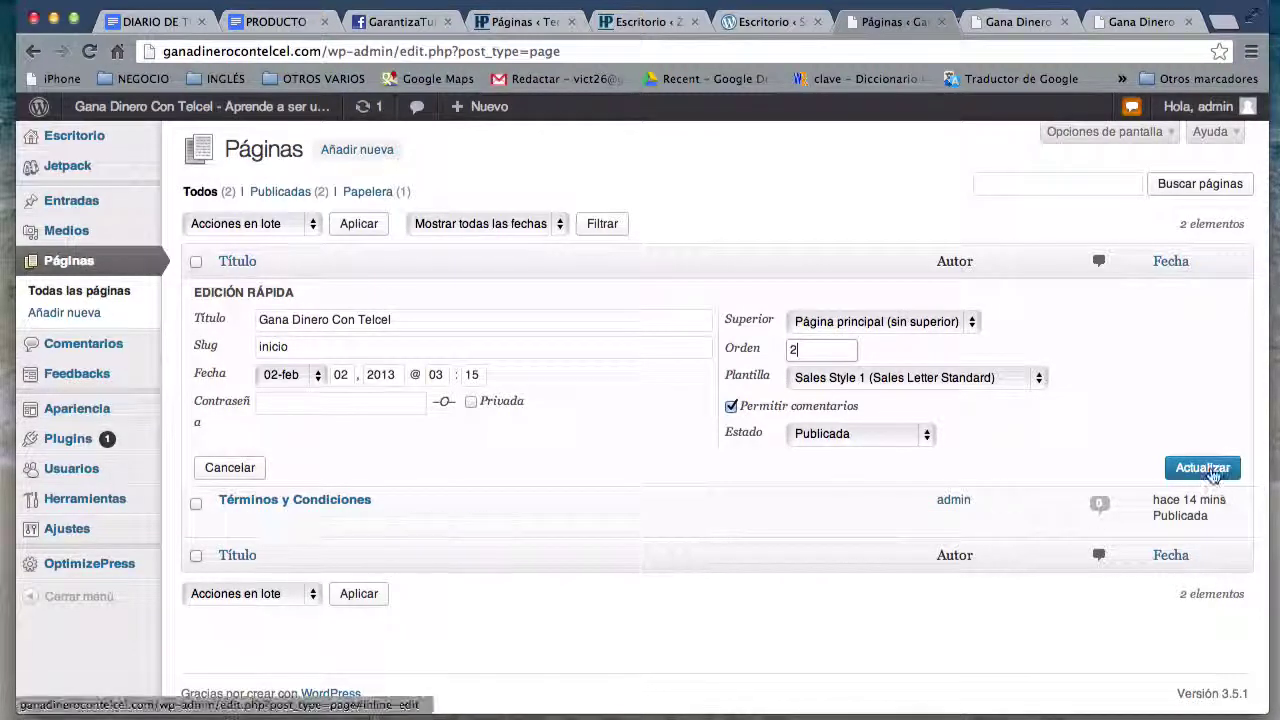
click(1205, 470)
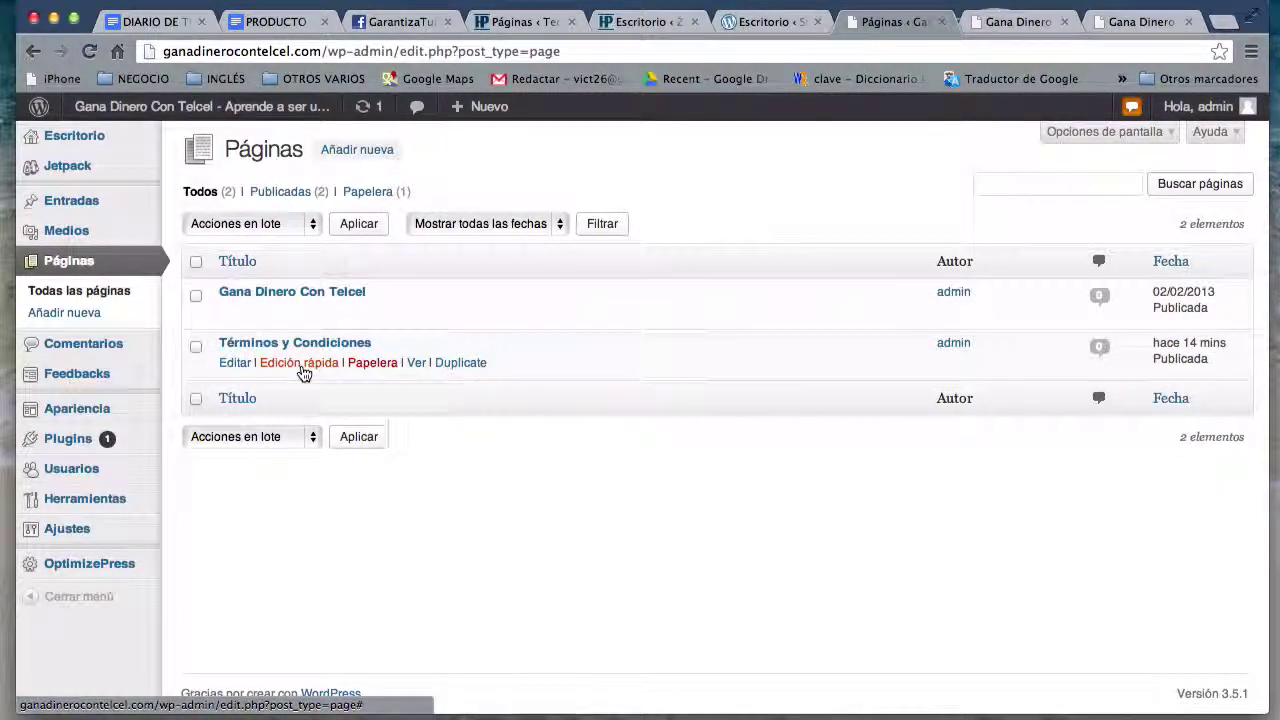
Step: Quick-edit the Términos y Condiciones page, set its order to 1 and update it
click(305, 366)
click(813, 400)
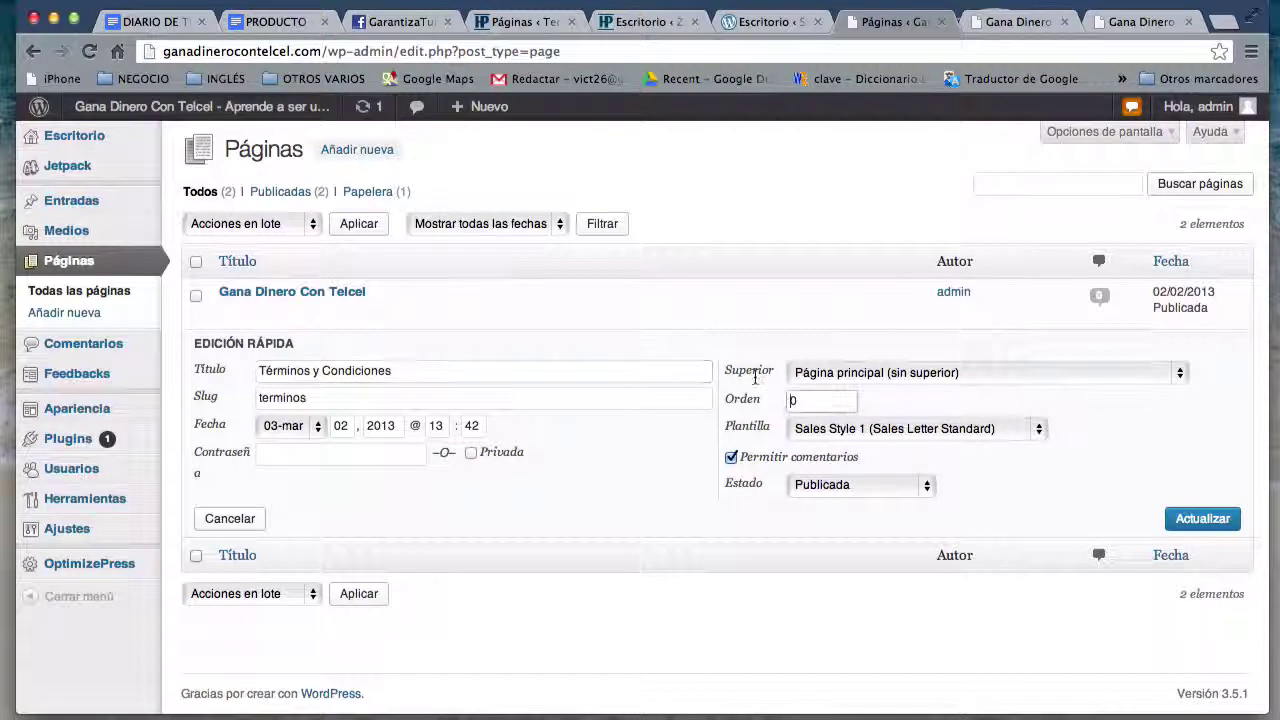
text(1)
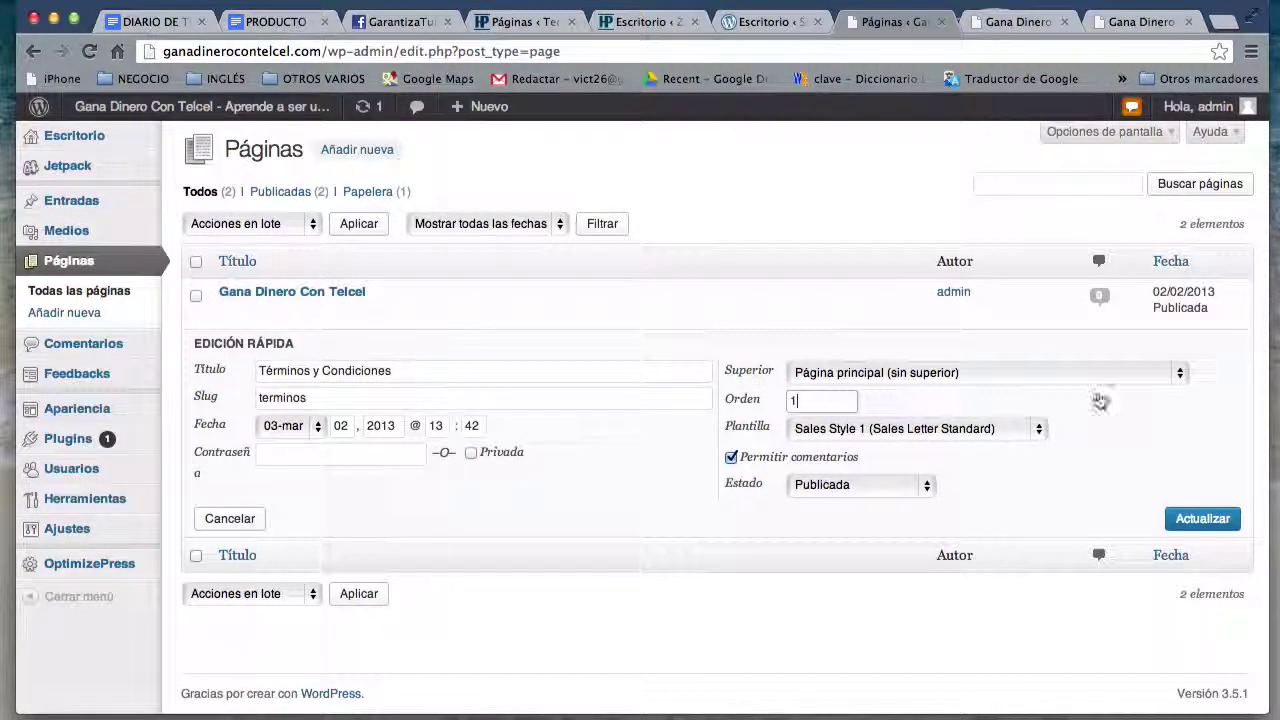
click(1204, 522)
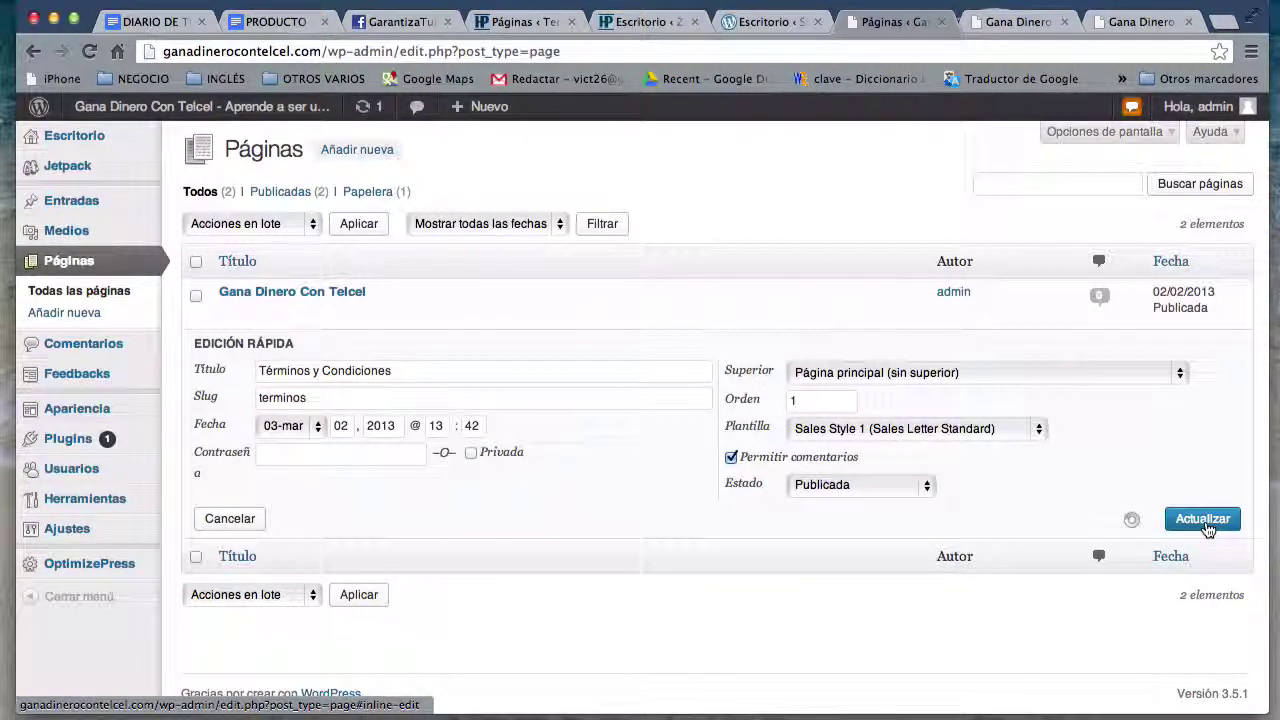
Step: Reload the site's home page and check the order and names of its footer page links
click(1015, 21)
key(super+r)
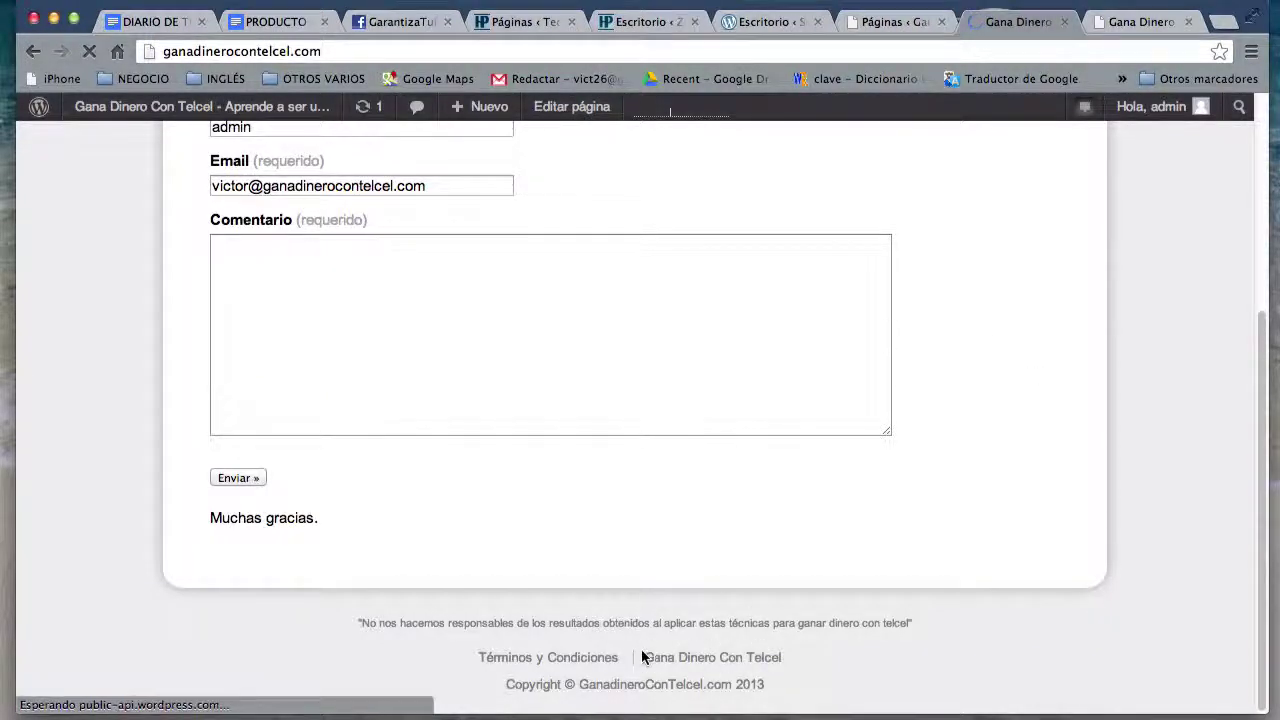
drag(643, 656, 800, 666)
click(874, 643)
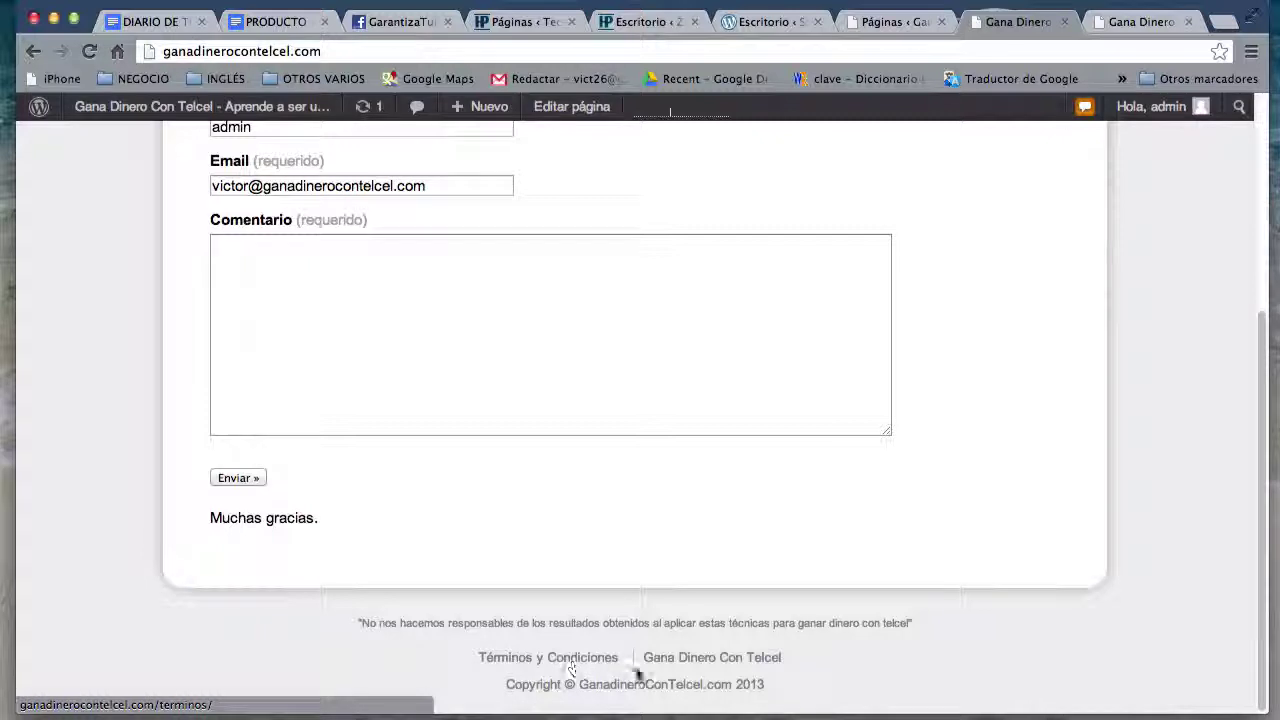
Step: Open the Términos y Condiciones page from the home page footer and look over its content and footer
click(683, 660)
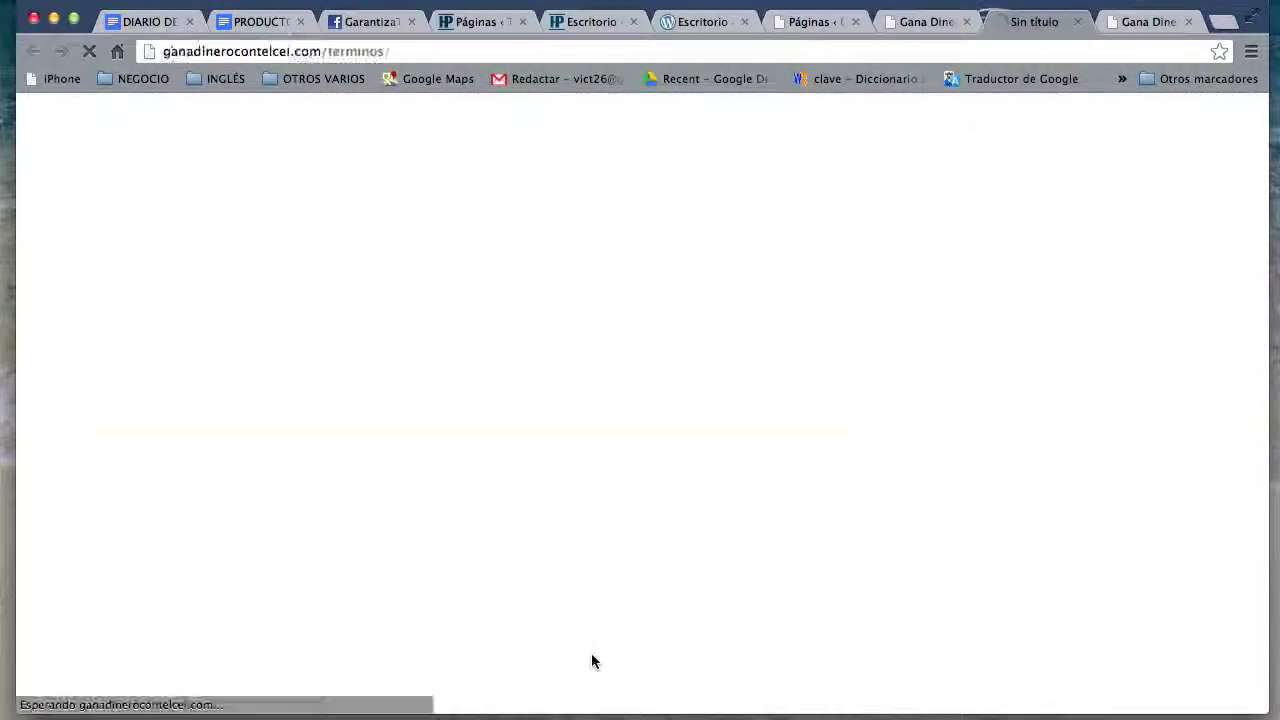
scroll(844, 568, down, 15)
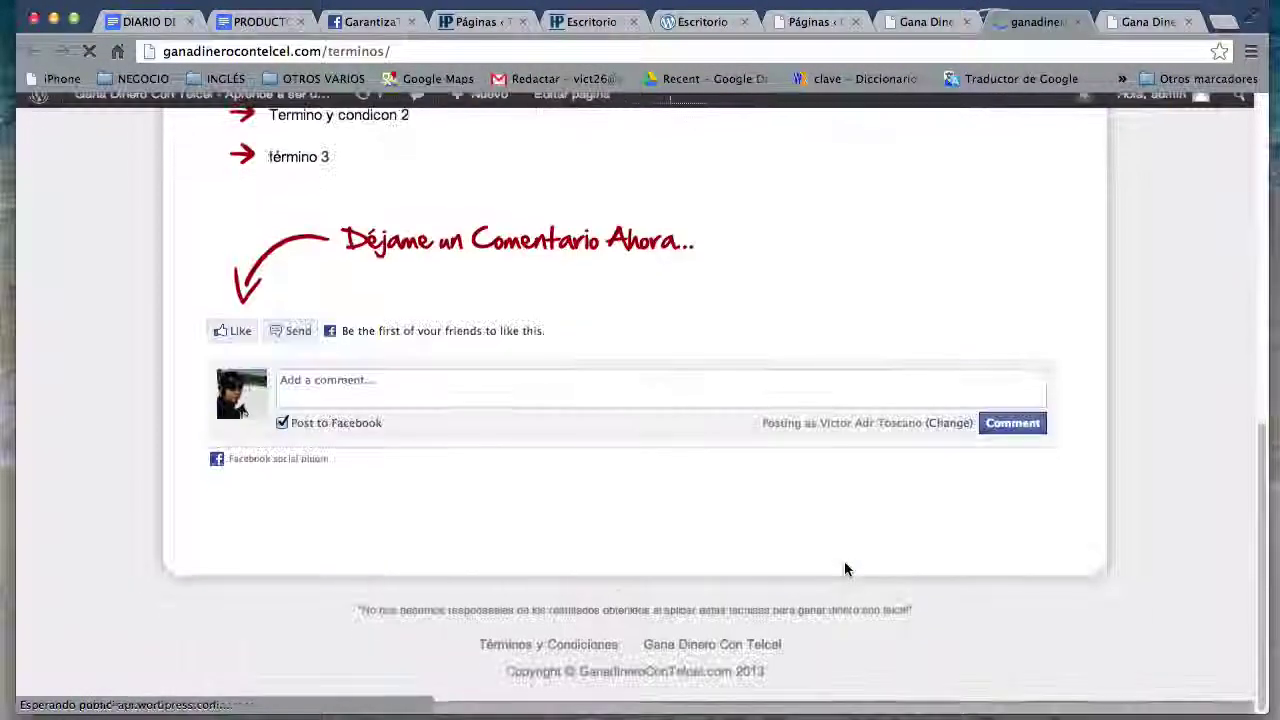
scroll(844, 561, up, 15)
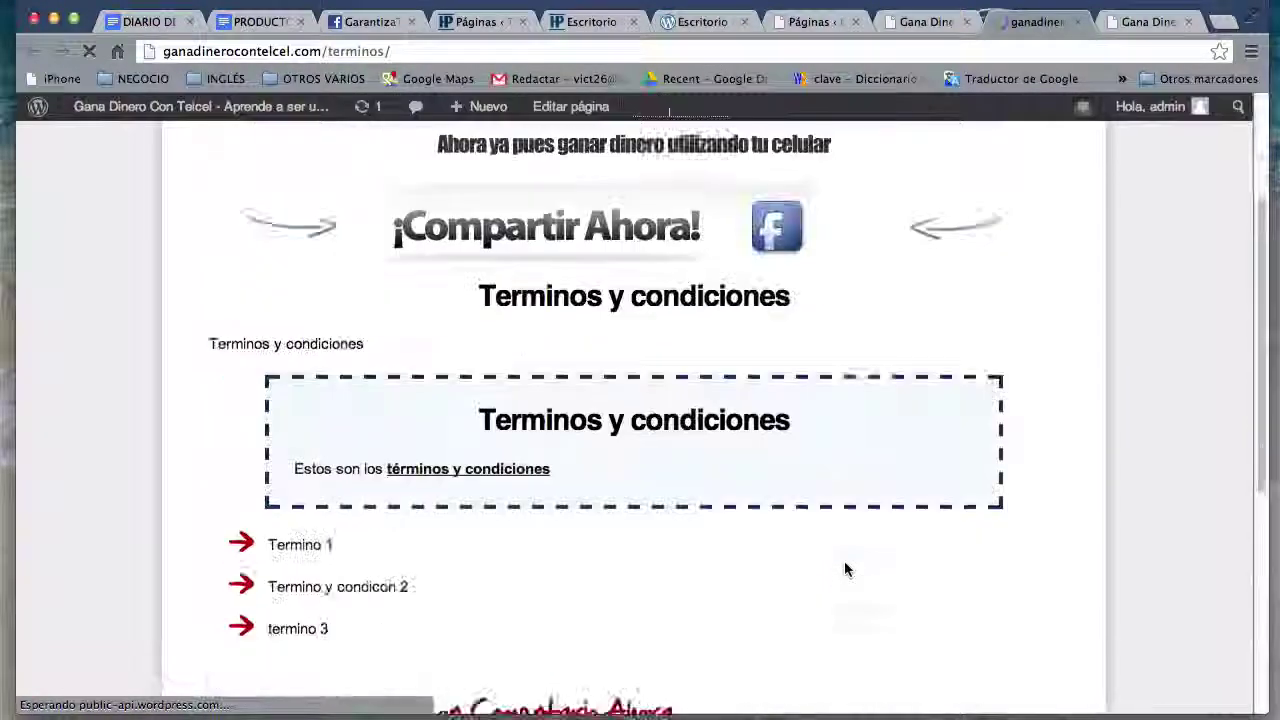
Step: Open the OptimizePress general settings from the site's admin area and review the whole page of options
click(812, 21)
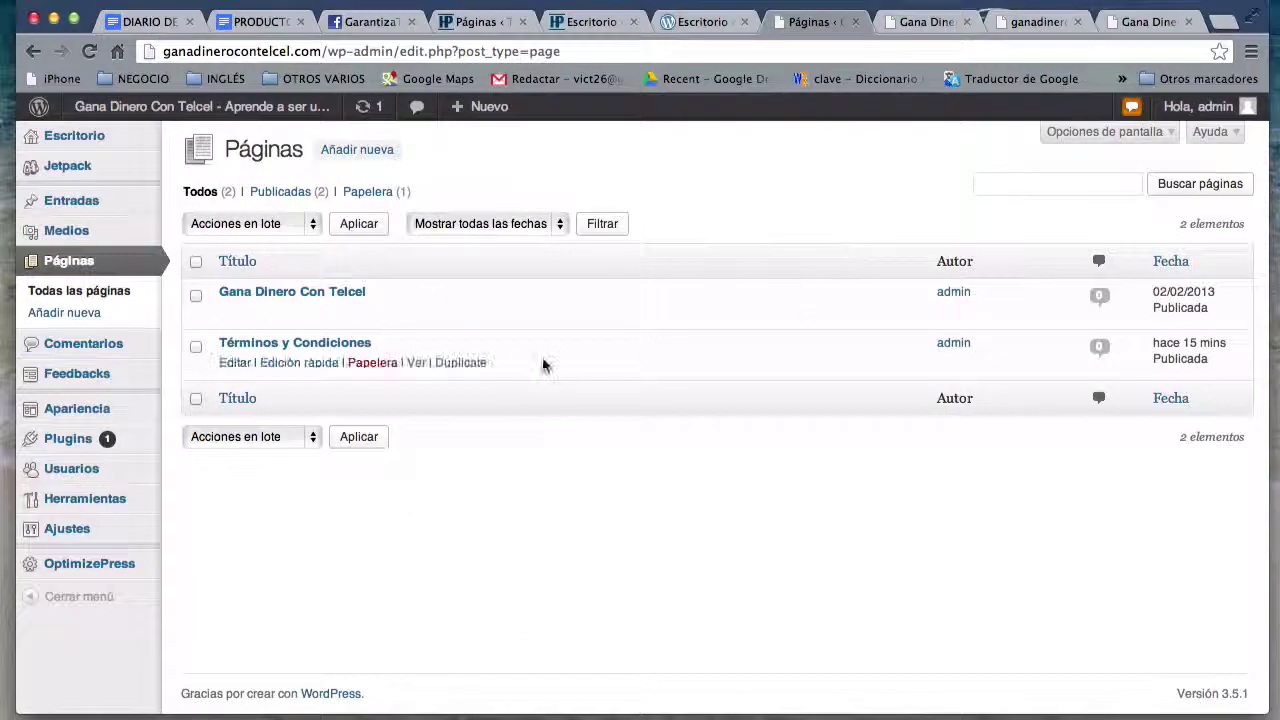
mouse_move(83, 155)
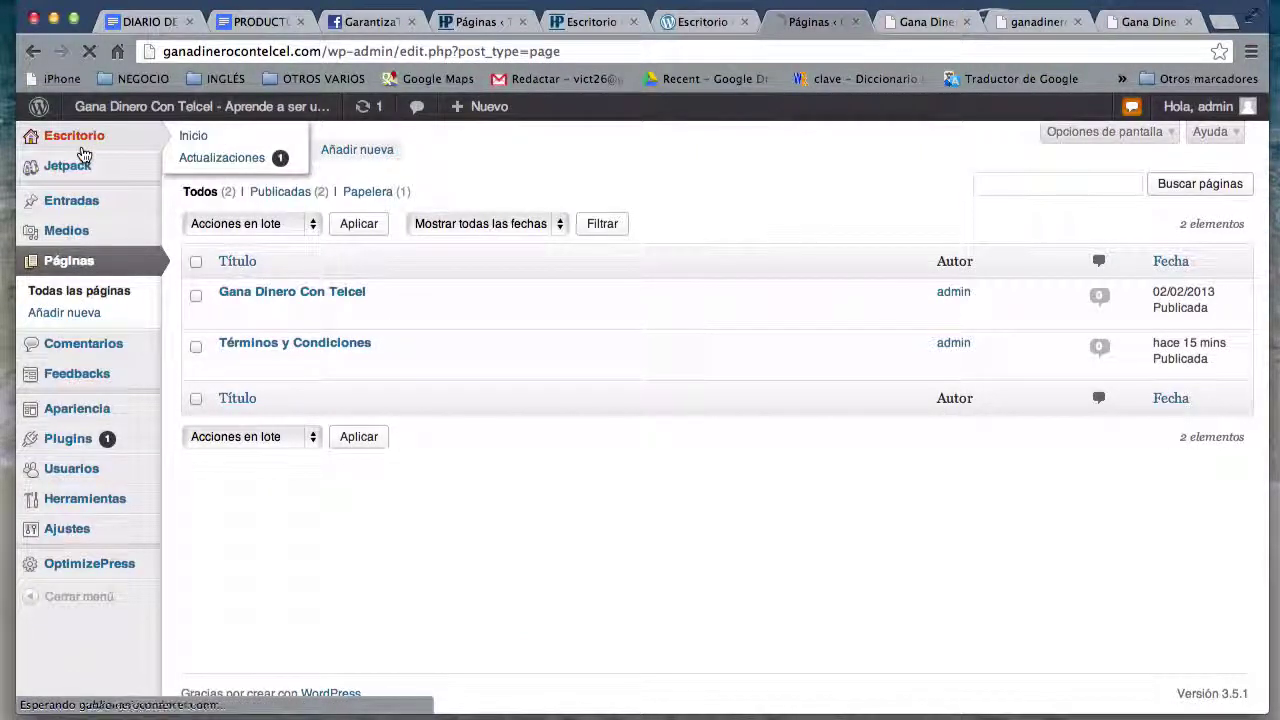
mouse_move(90, 580)
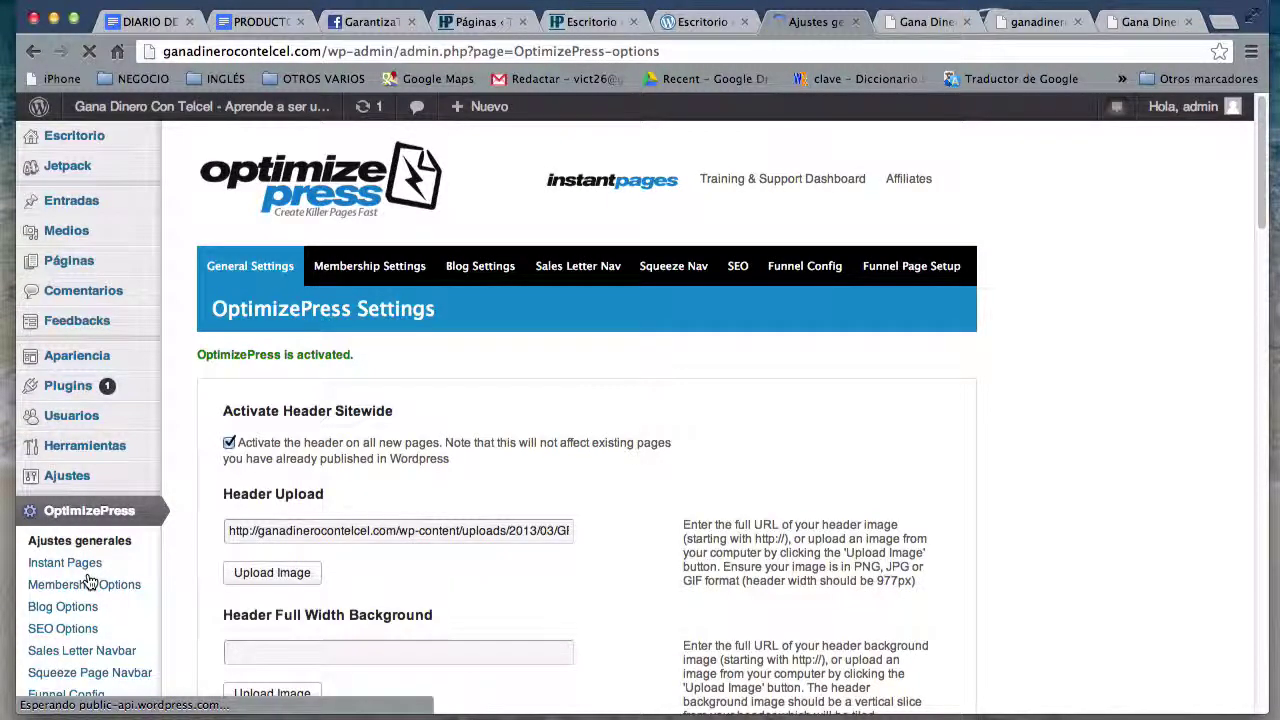
scroll(966, 529, down, 20)
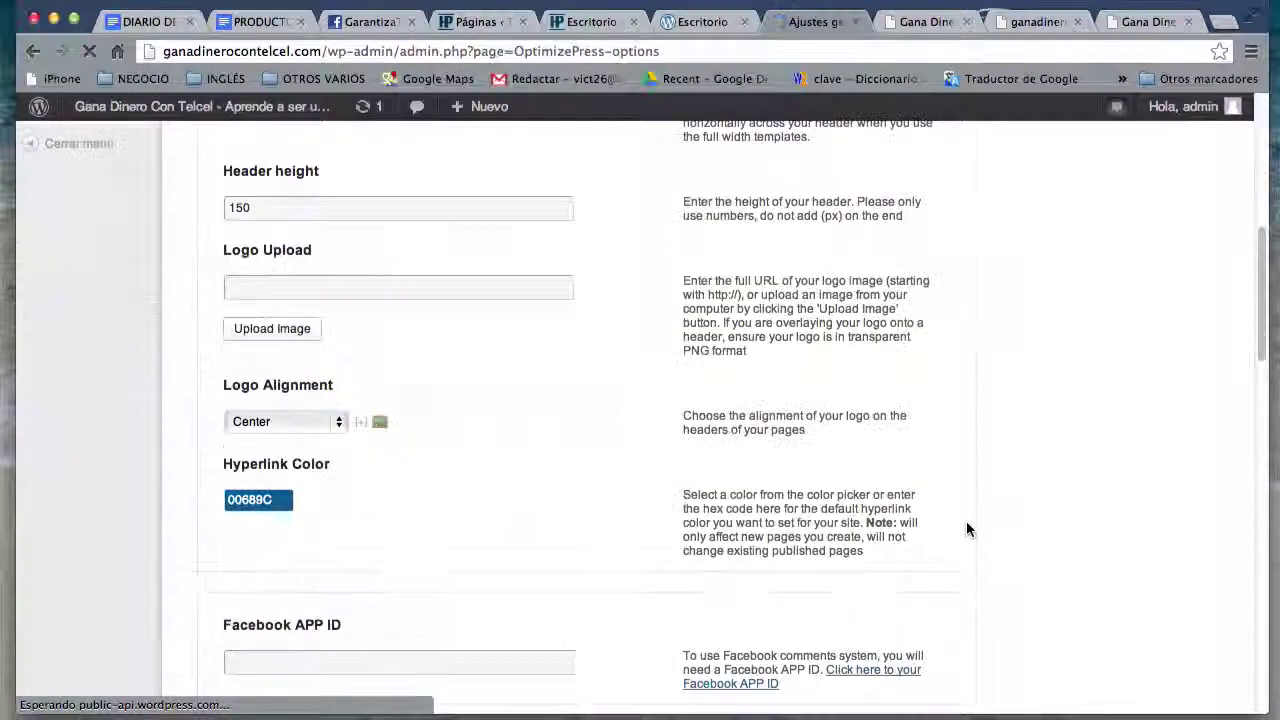
scroll(966, 529, down, 10)
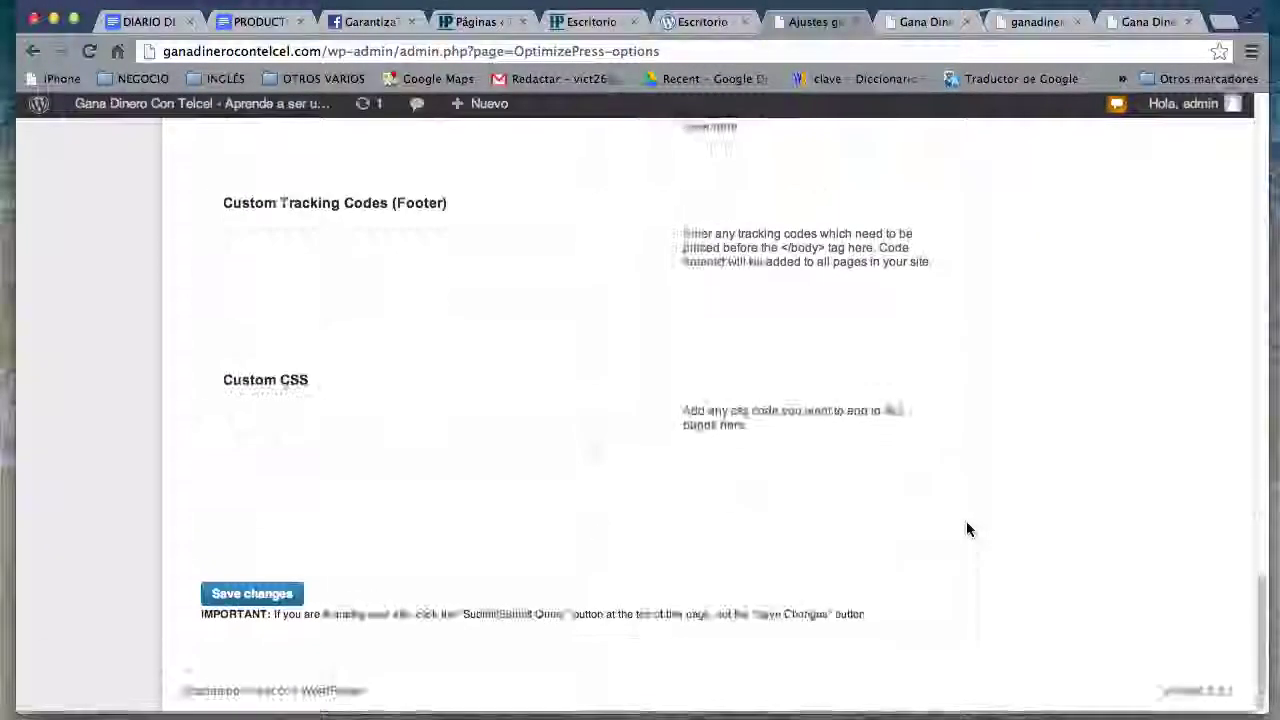
scroll(966, 529, up, 20)
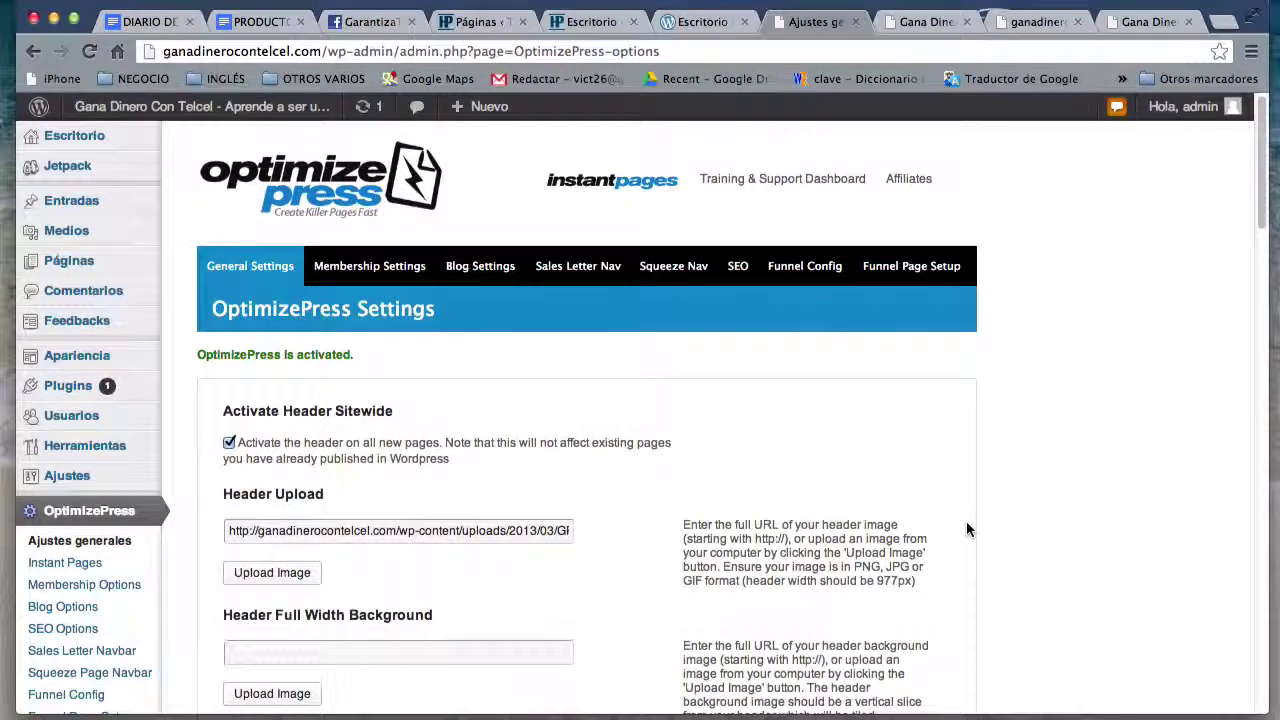